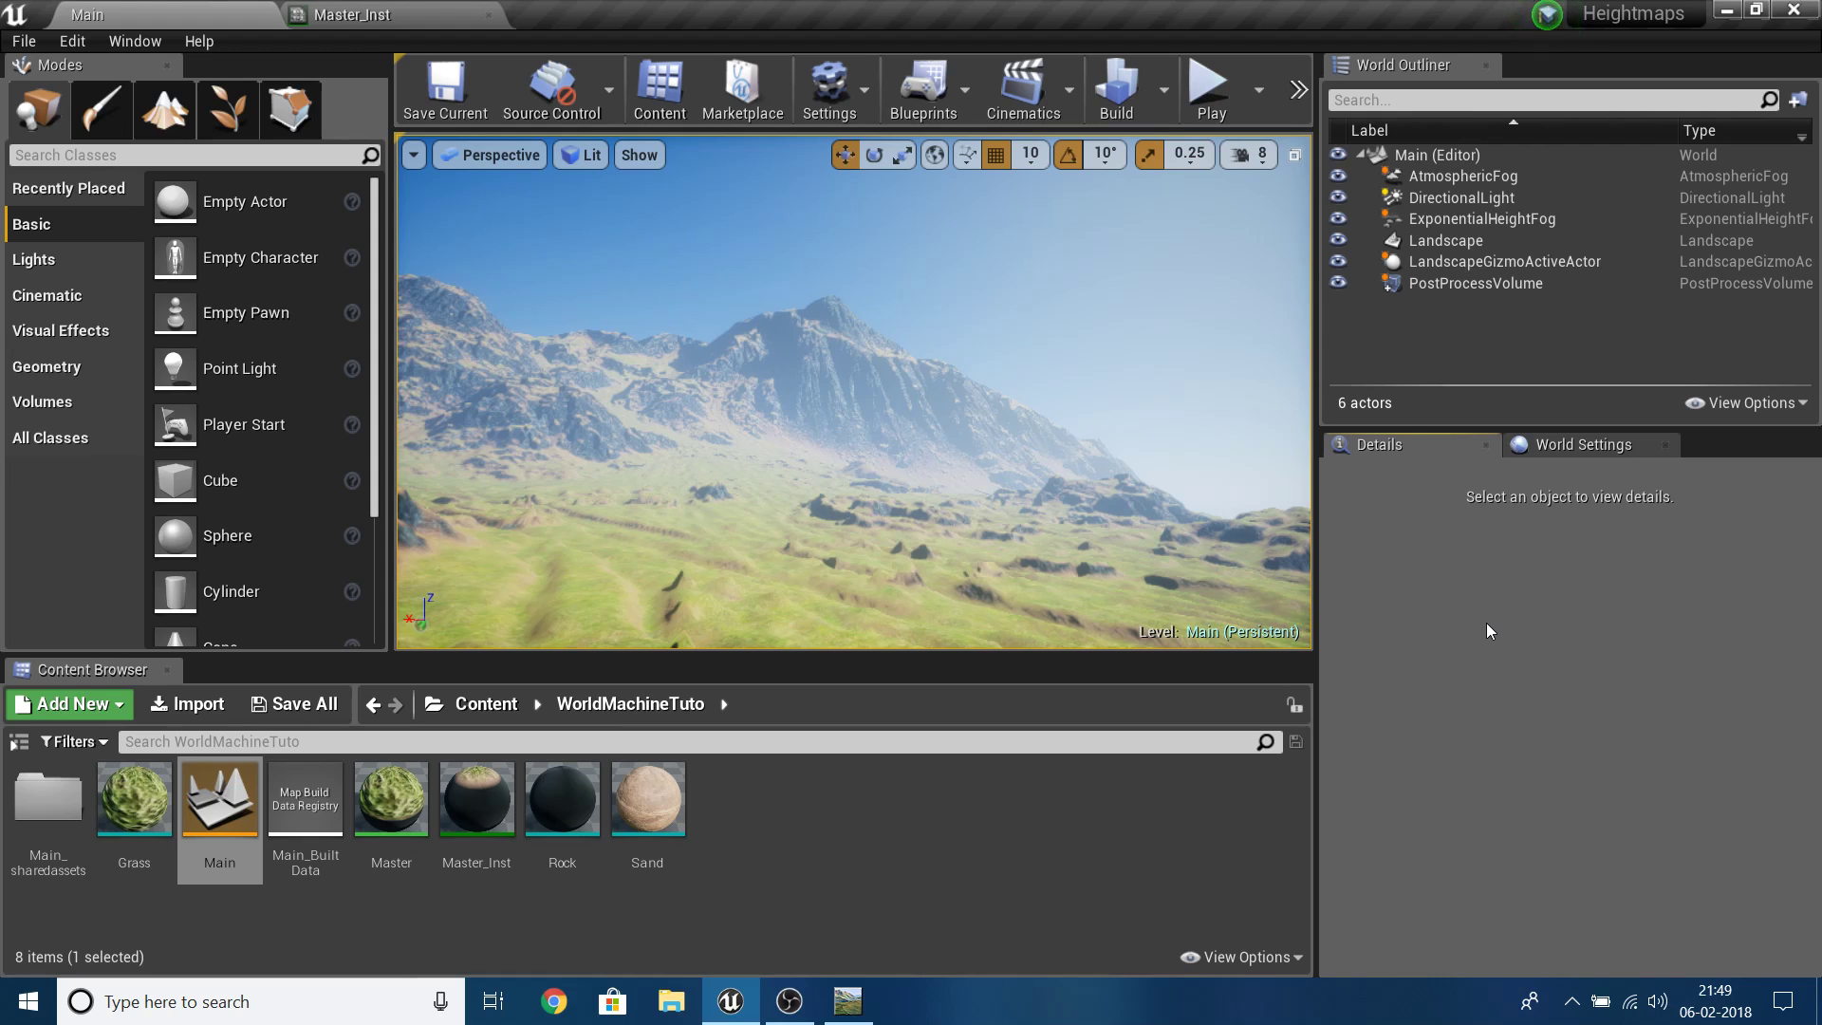
{"action": "key", "text": "alt+Tab"}
{"action": "key", "text": "Tab"}
{"action": "mouse_move", "coordinate": [1486, 623]}
{"action": "left_mouse_down"}
{"action": "mouse_move", "coordinate": [791, 542]}
{"action": "mouse_move", "coordinate": [995, 740]}
{"action": "mouse_move", "coordinate": [1295, 629]}
{"action": "mouse_move", "coordinate": [1819, 592]}
{"action": "mouse_move", "coordinate": [1471, 653]}
{"action": "left_mouse_up"}
{"action": "key", "text": "alt+Tab"}
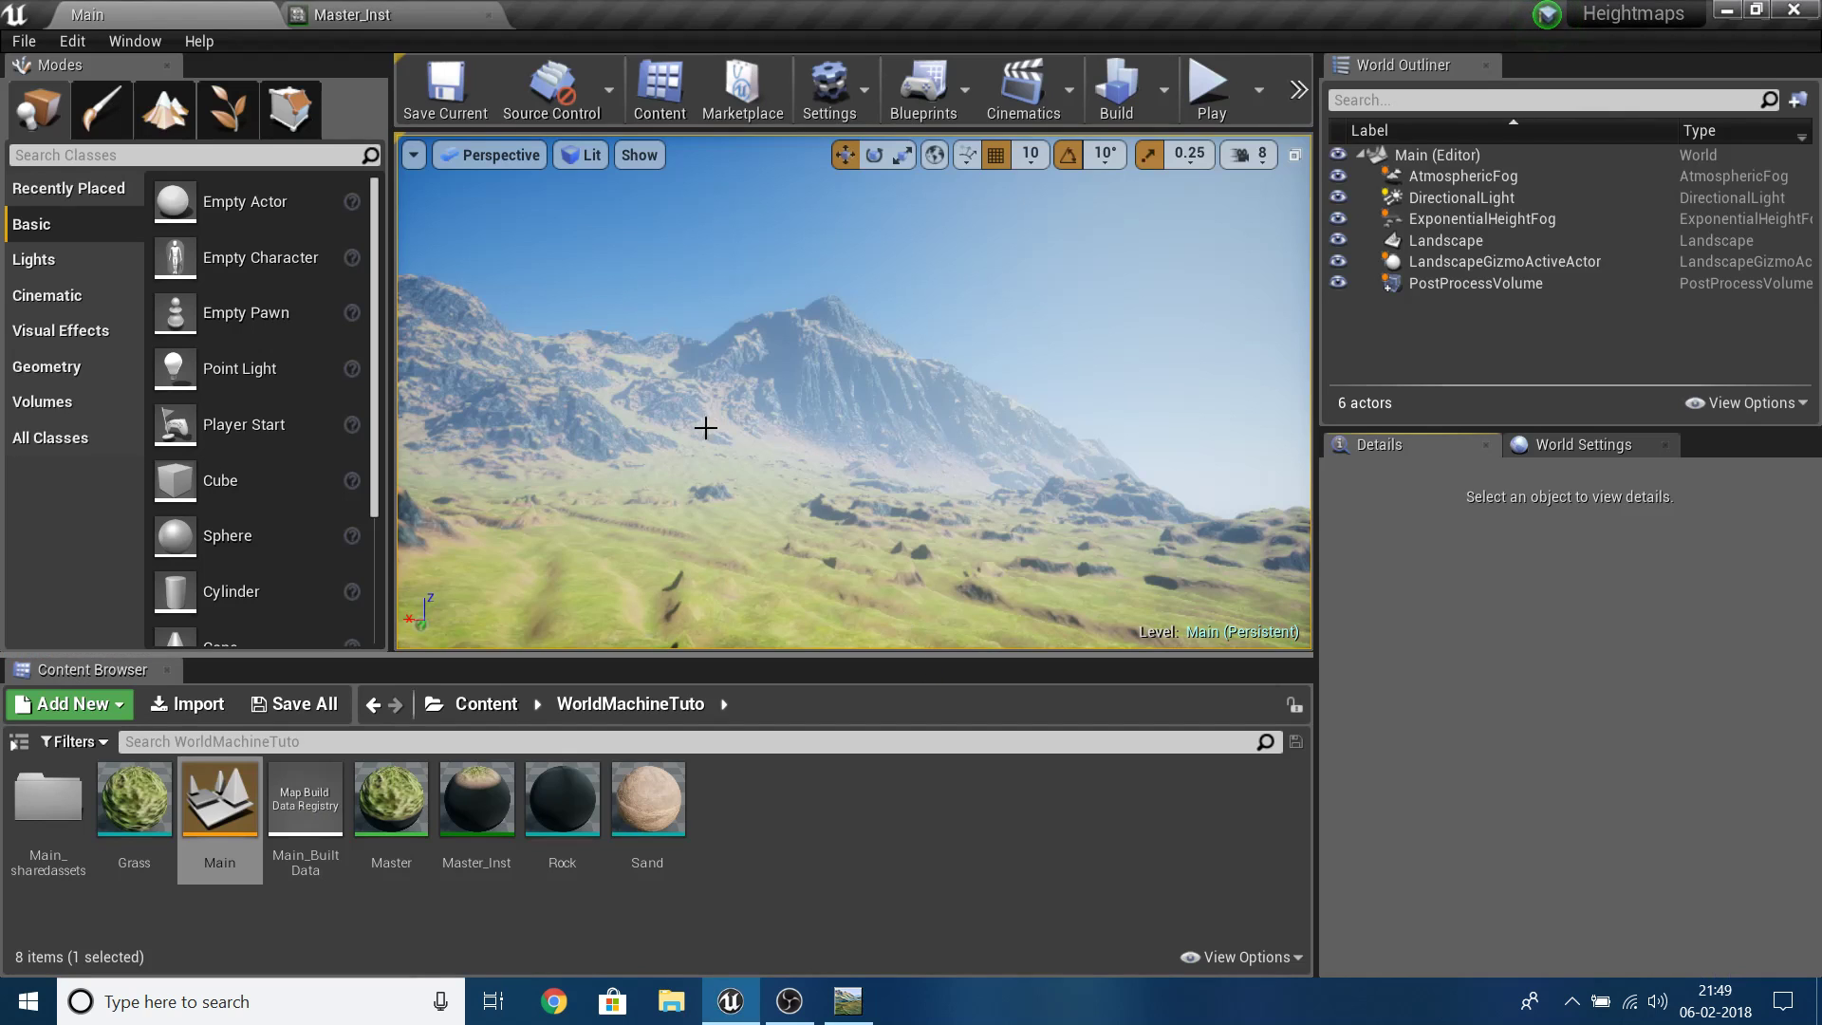
{"action": "left_click", "coordinate": [410, 856]}
{"action": "left_click", "coordinate": [772, 850]}
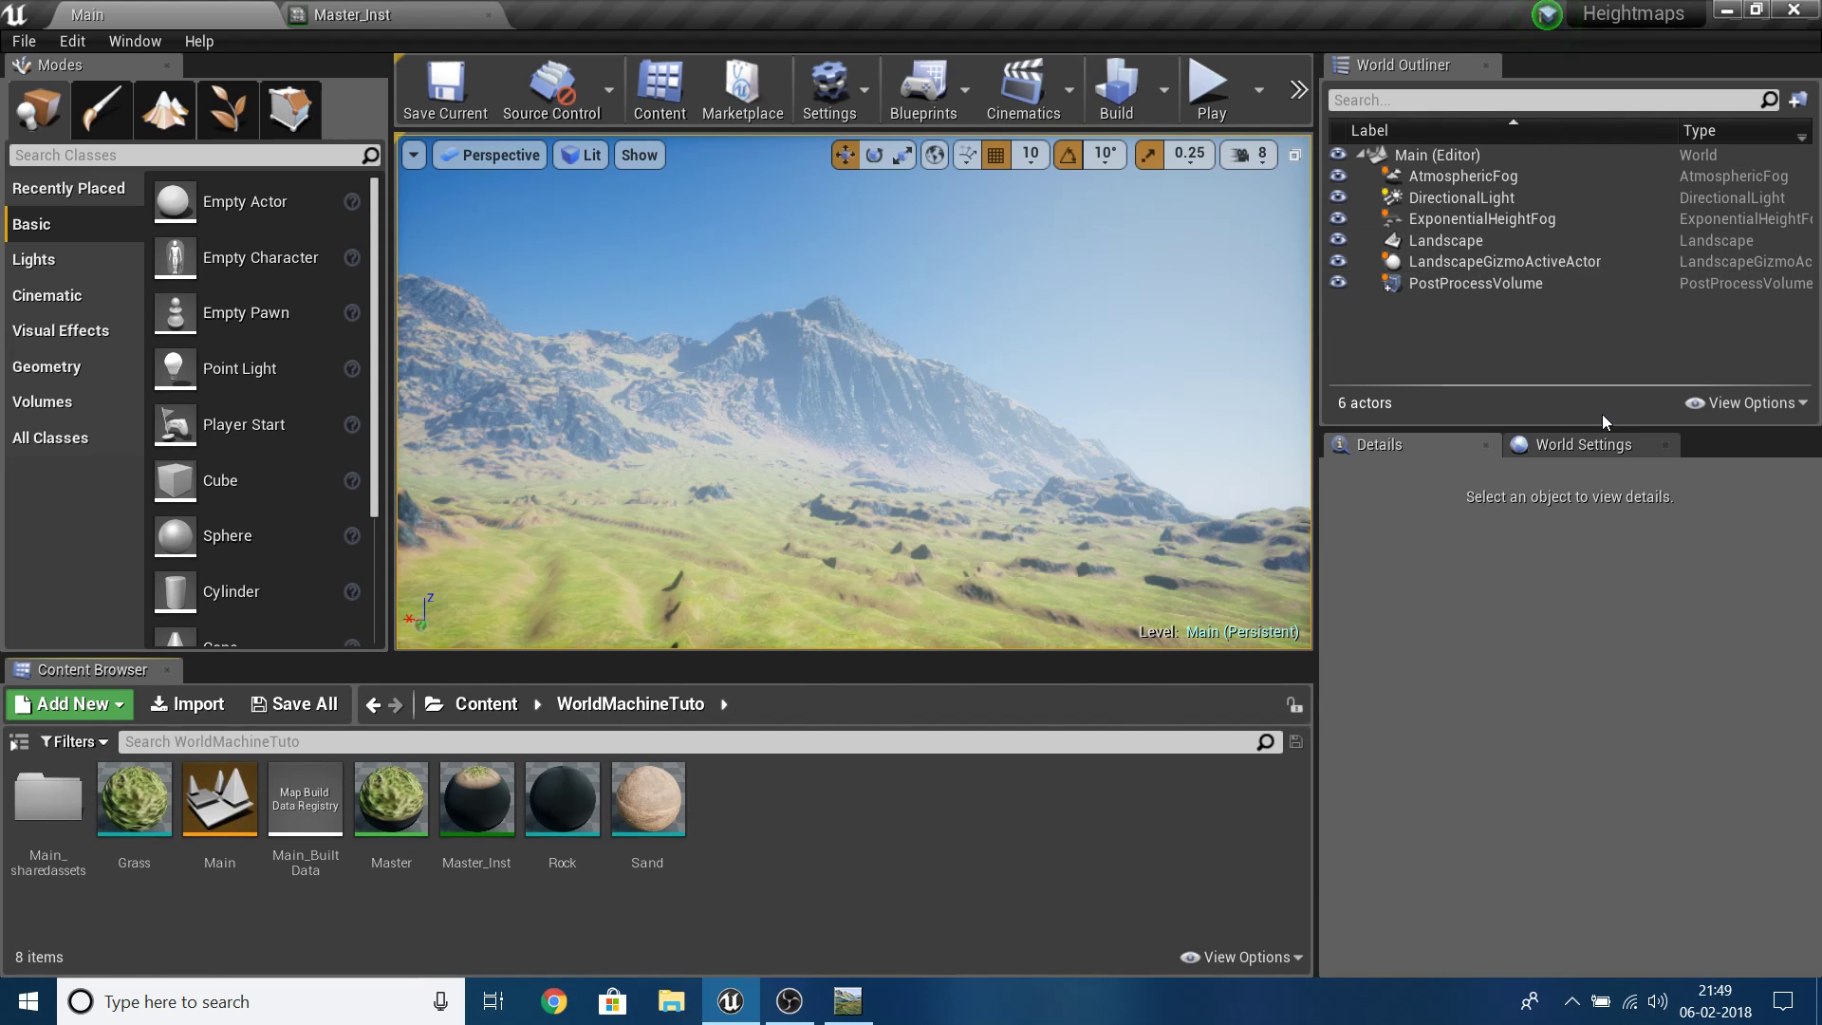
- Switch to World Machine and examine the finished Mountain_NonSnow terrain in the 3D view from different angles
{"action": "key", "text": "alt+Tab"}
{"action": "key", "text": "alt+Tab"}
{"action": "key", "text": "alt+Tab"}
{"action": "left_click_drag", "start_coordinate": [1175, 465], "coordinate": [1060, 285]}
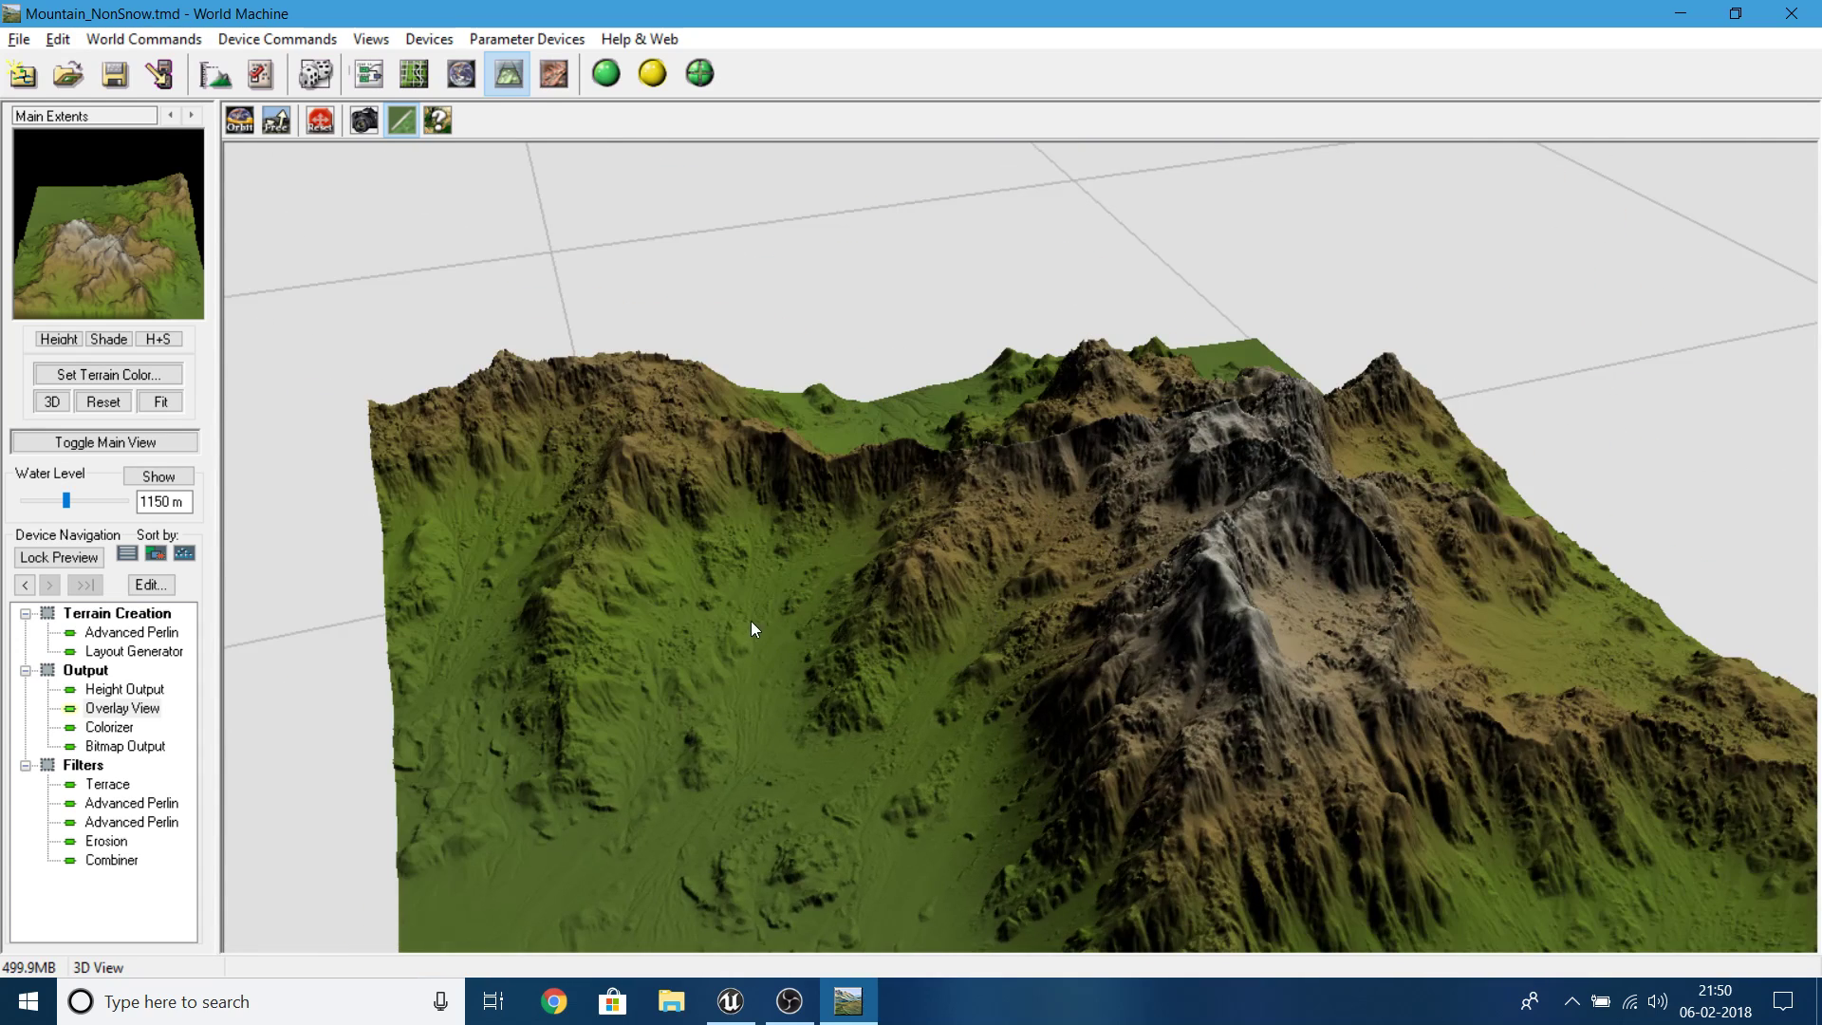
{"action": "left_click_drag", "start_coordinate": [1126, 584], "coordinate": [210, 8]}
- Close Unreal Editor, and exit World Machine without saving the session contents
{"action": "key", "text": "alt+Tab"}
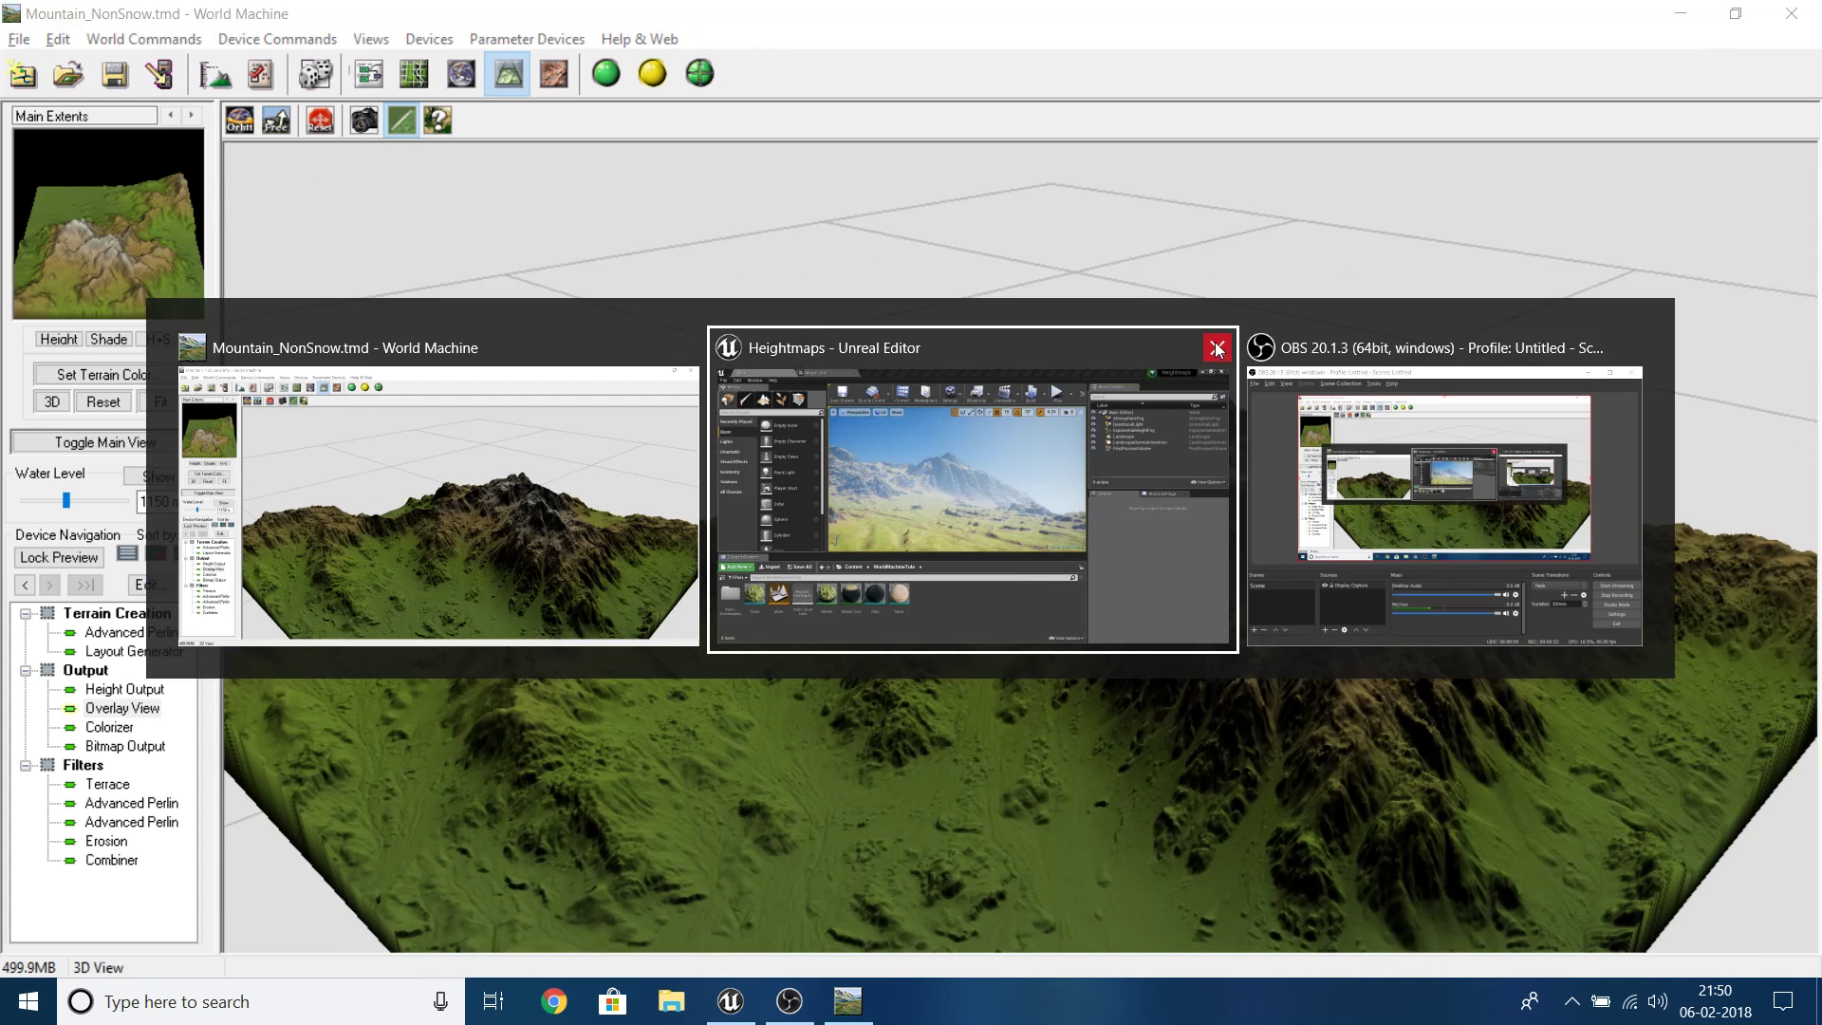
{"action": "key", "text": "Escape"}
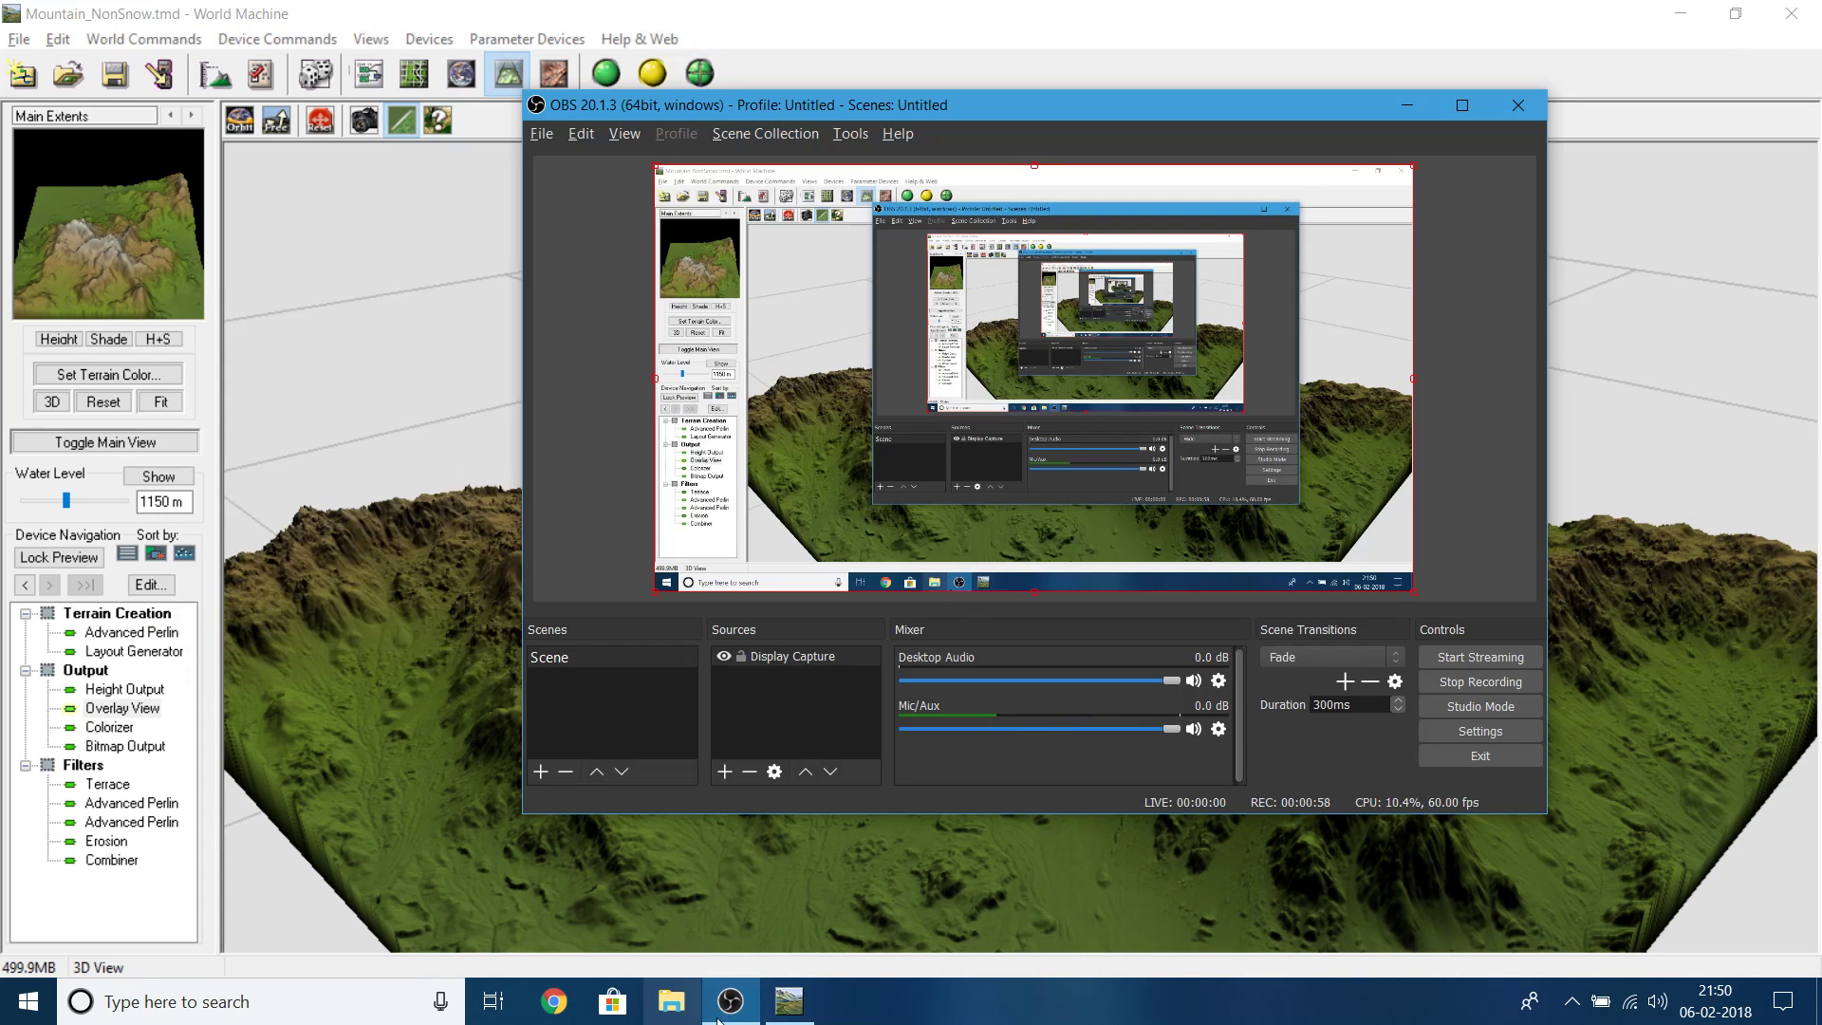
{"action": "left_click", "coordinate": [789, 1000]}
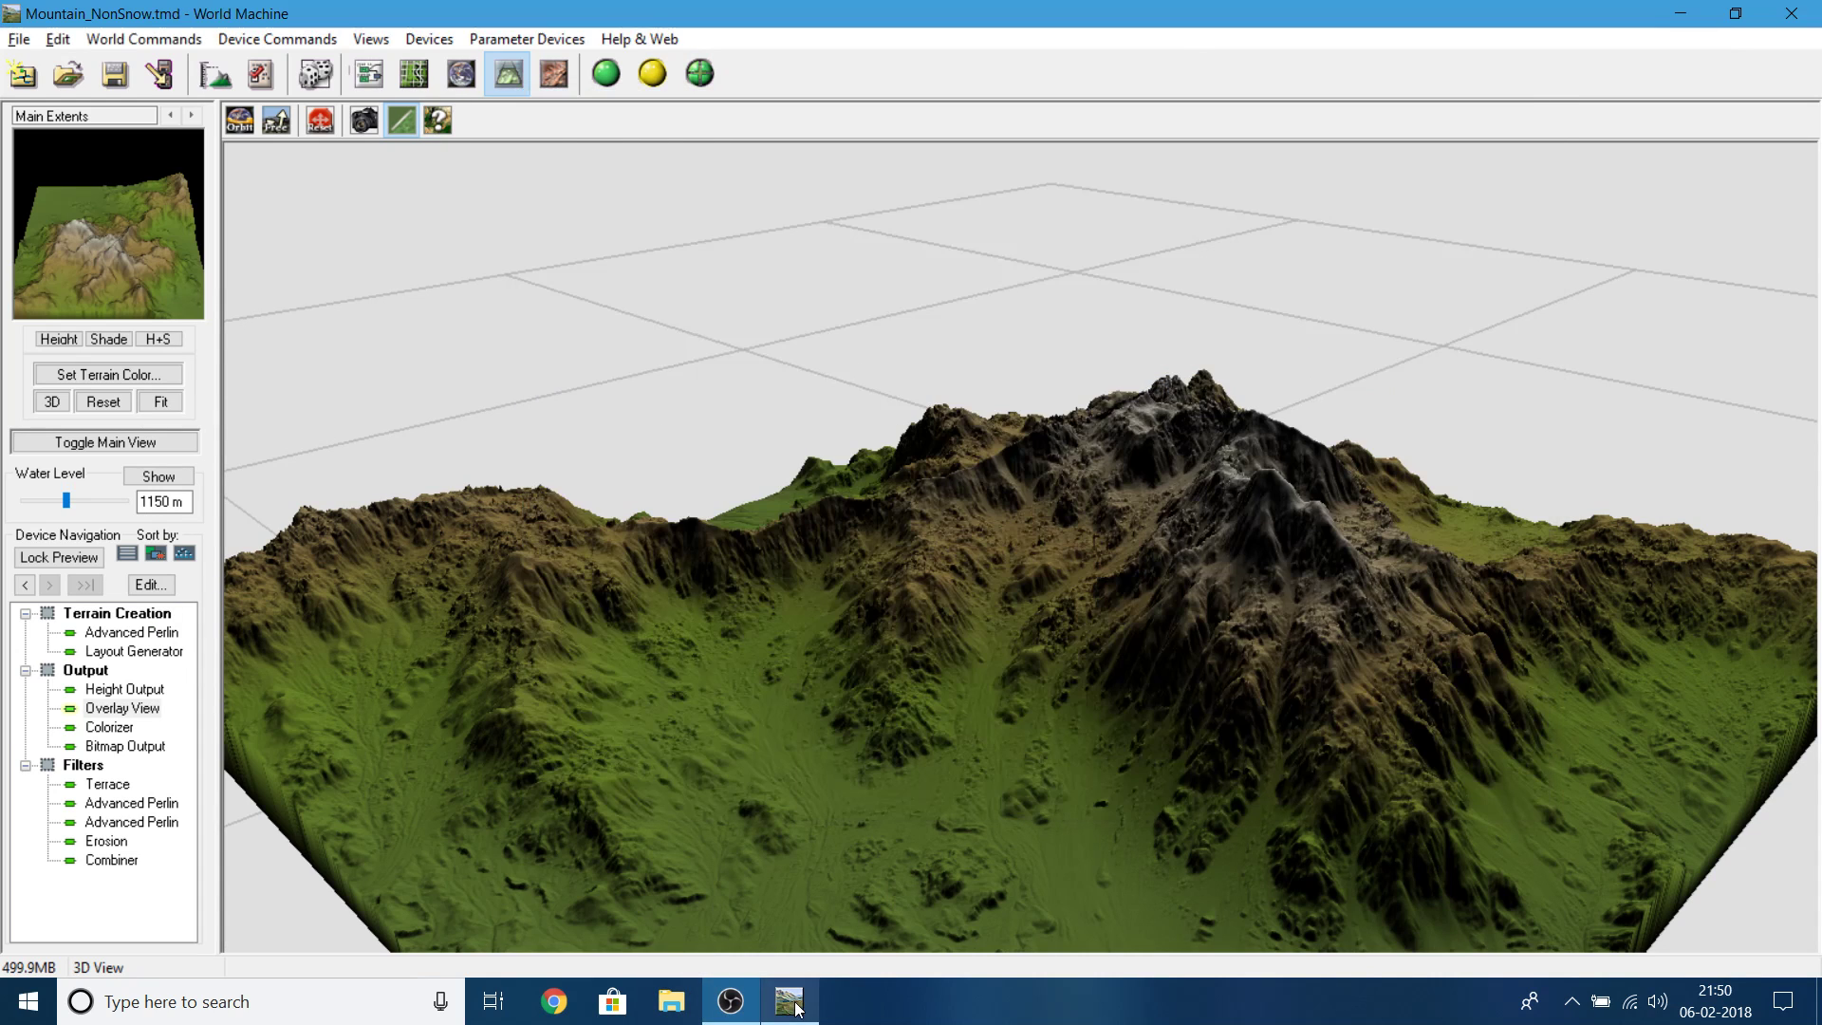
{"action": "left_click", "coordinate": [18, 39]}
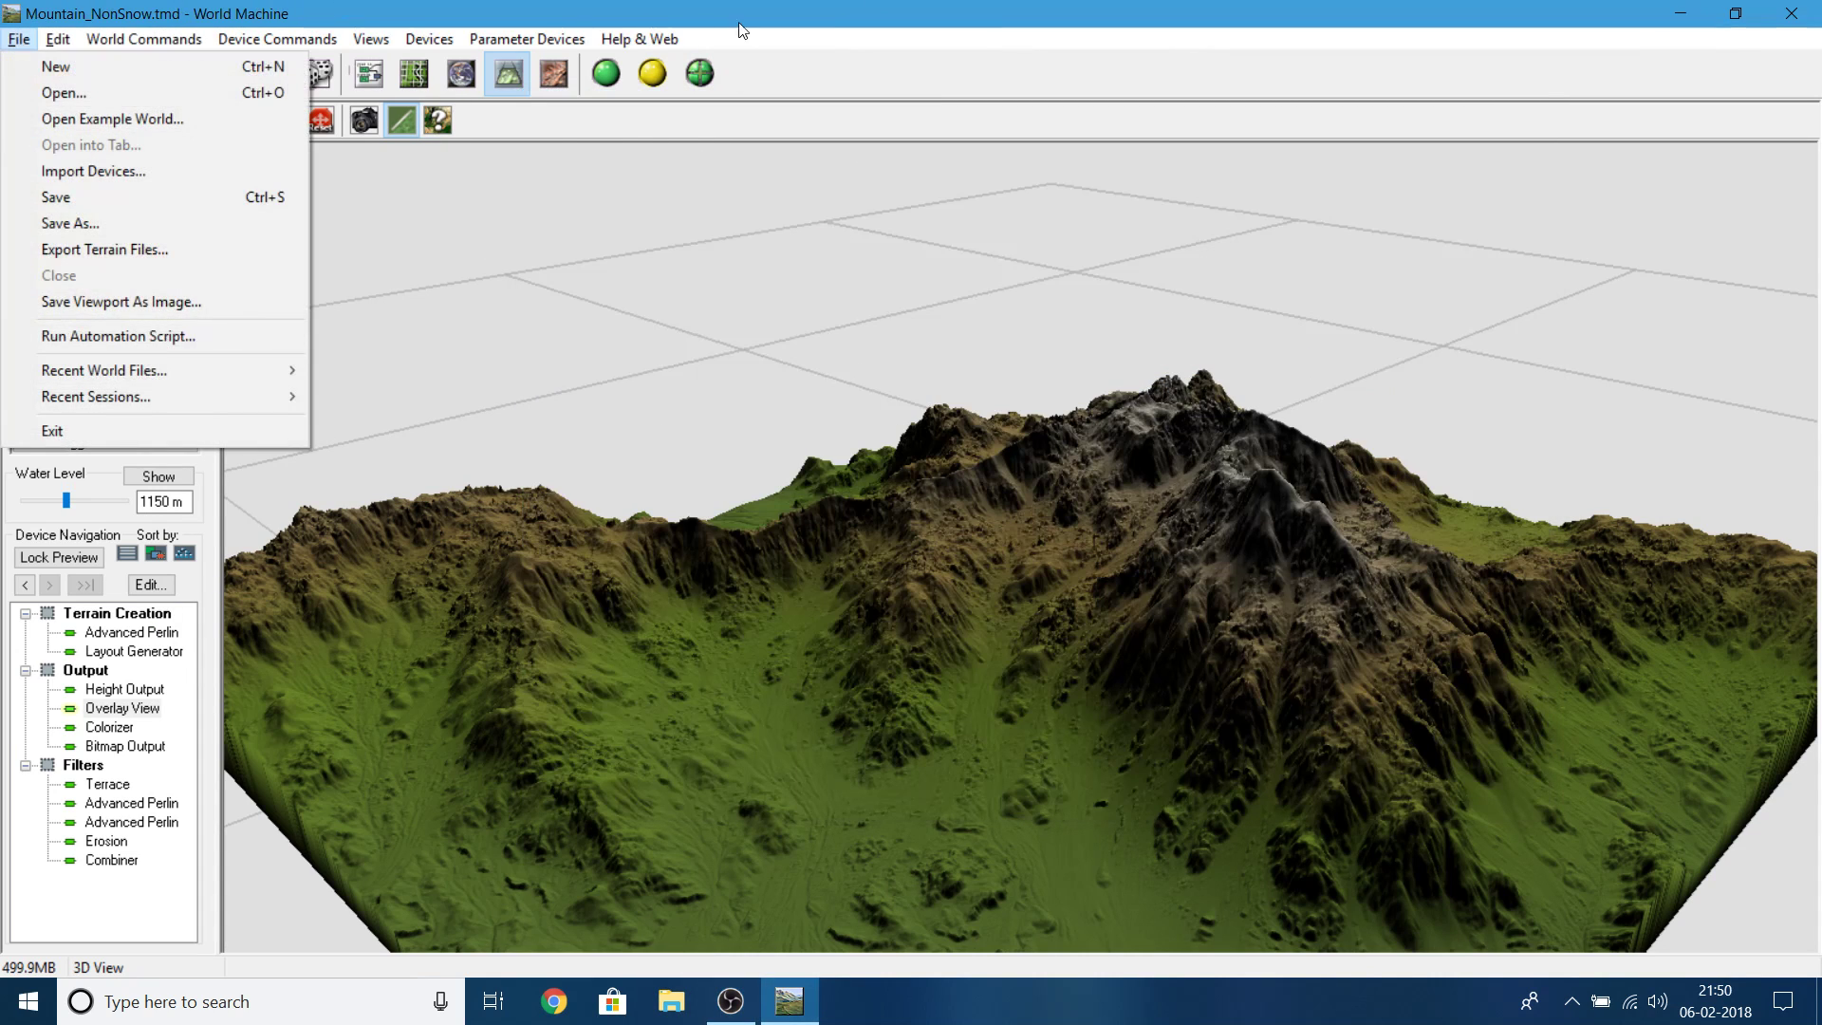
{"action": "left_click", "coordinate": [1820, 5]}
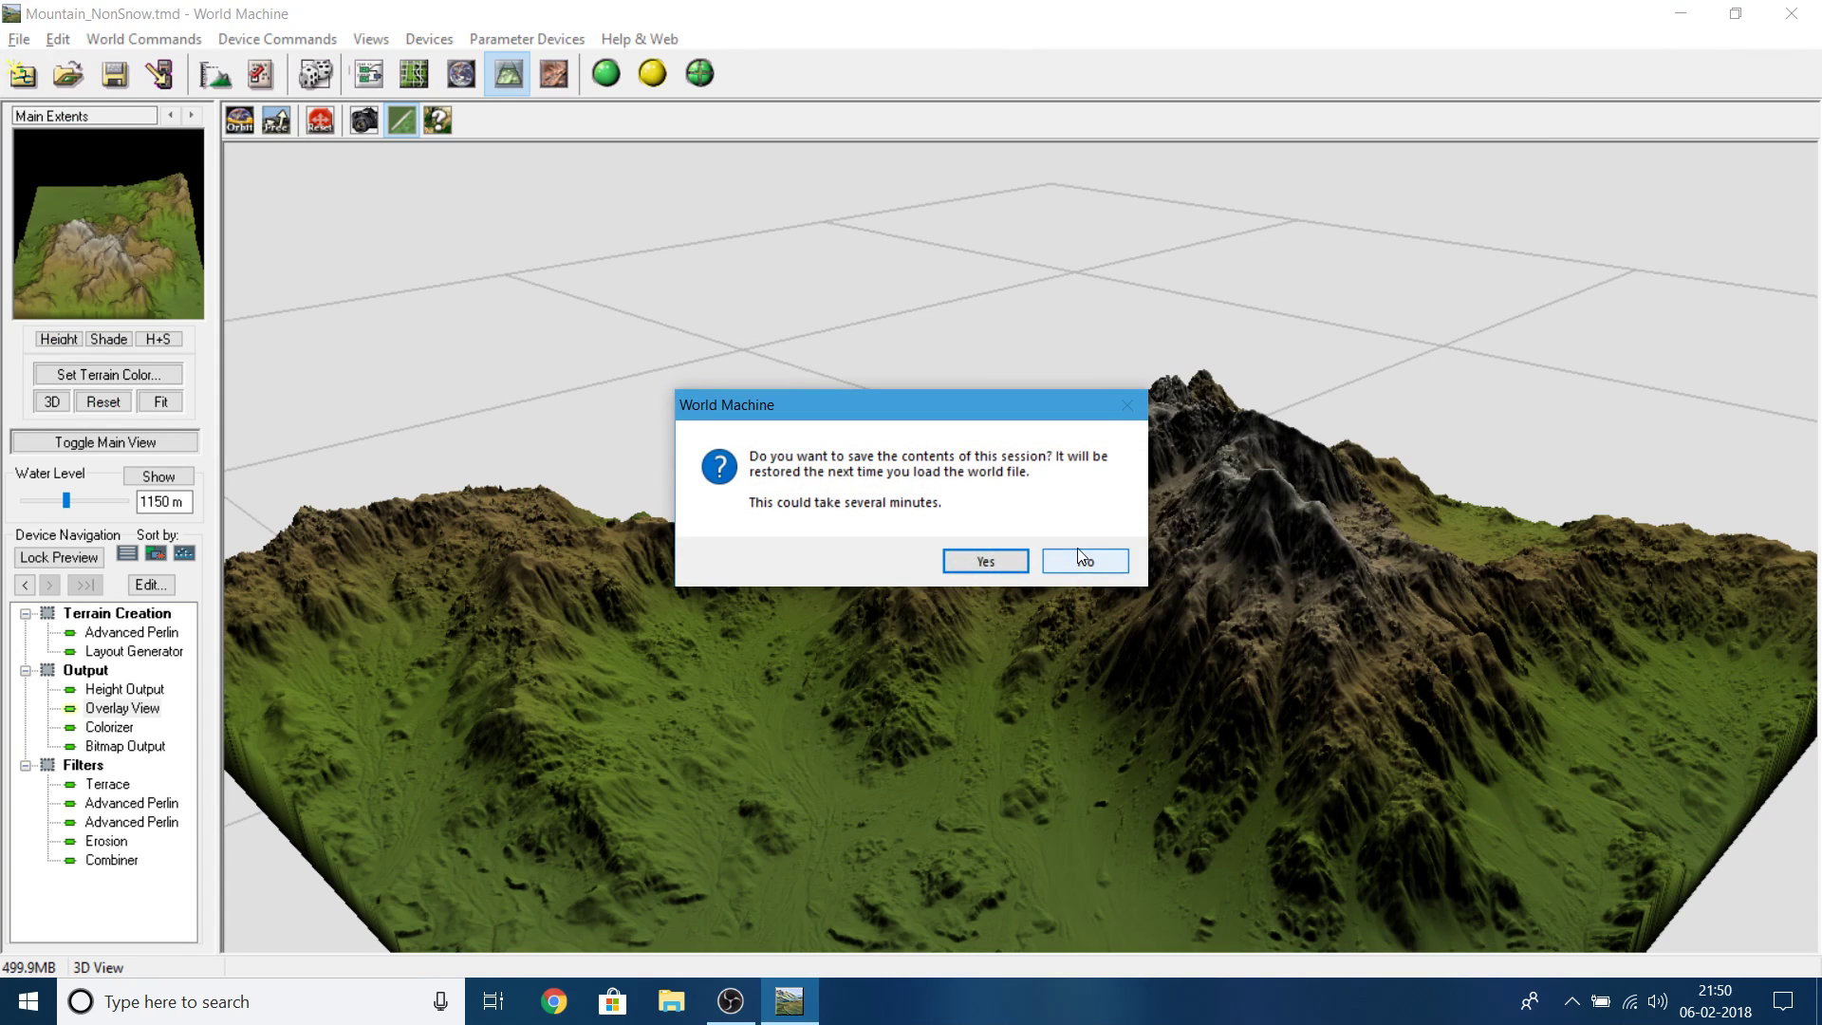
{"action": "left_click", "coordinate": [1078, 552]}
- Find World Machine on the computer and launch it with a new default project
{"action": "key", "text": "super"}
{"action": "type", "text": "wor"}
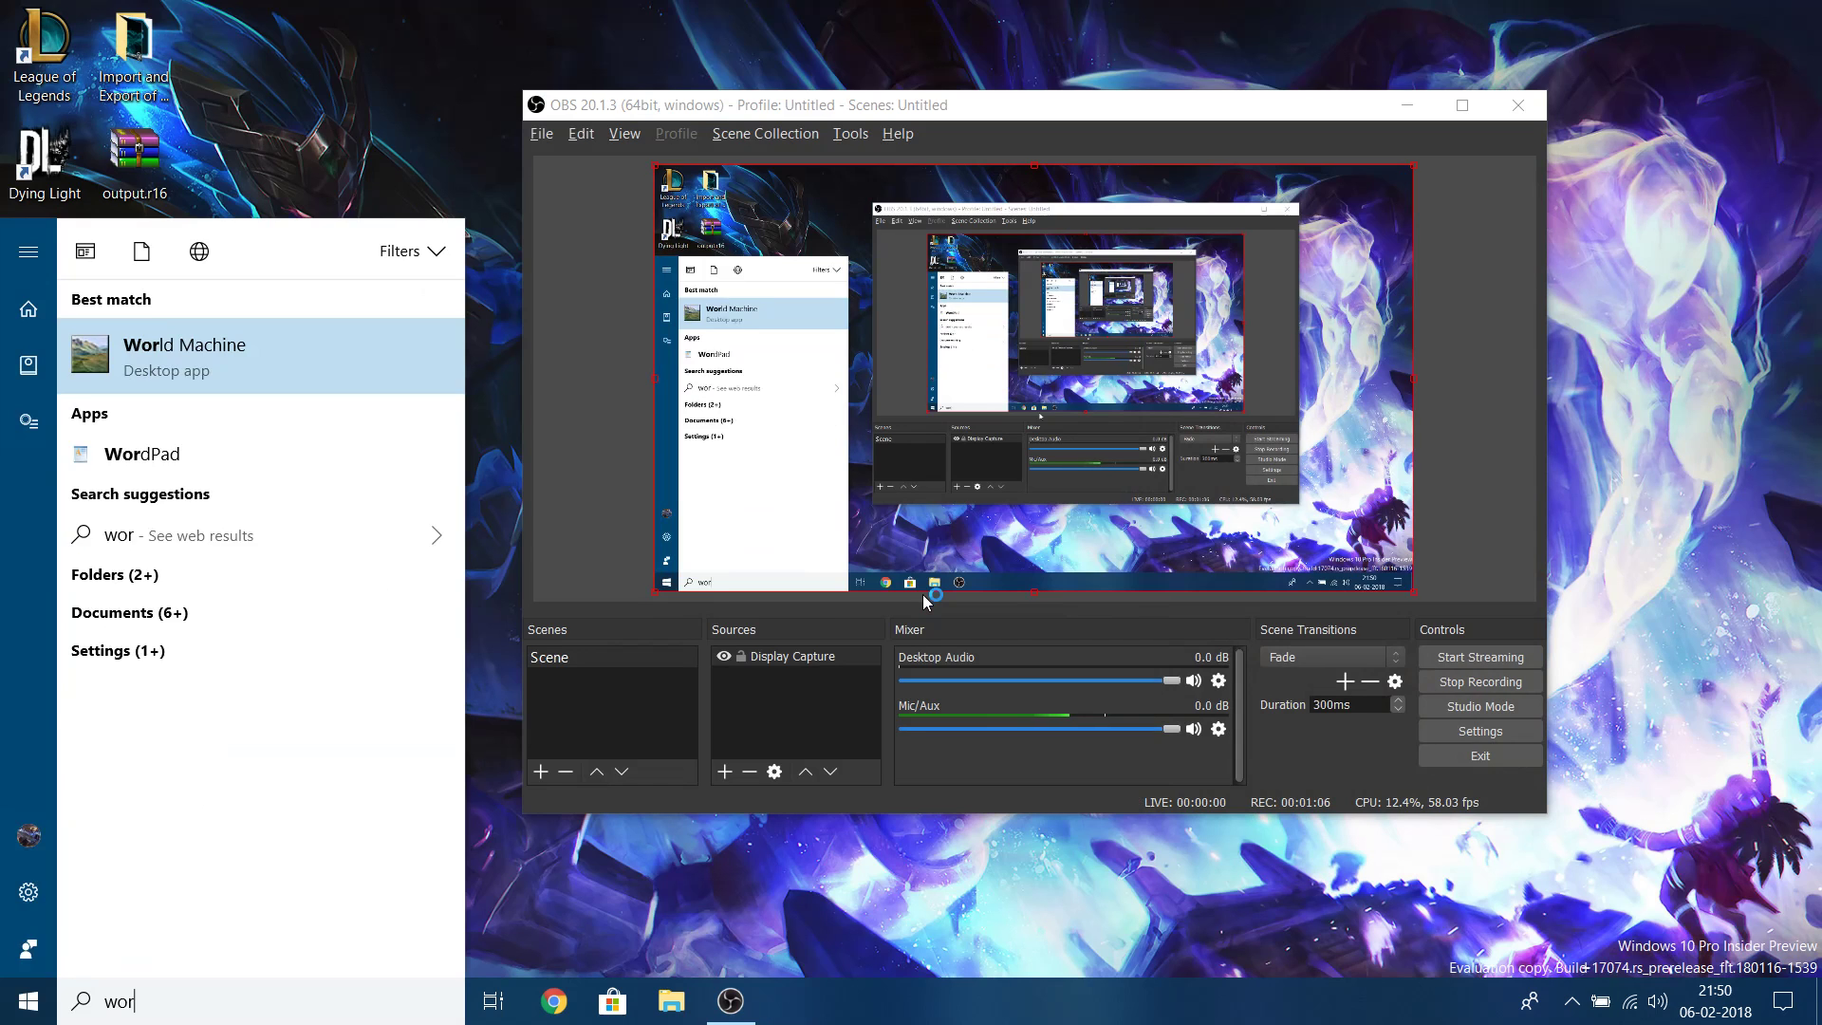
{"action": "key", "text": "Escape"}
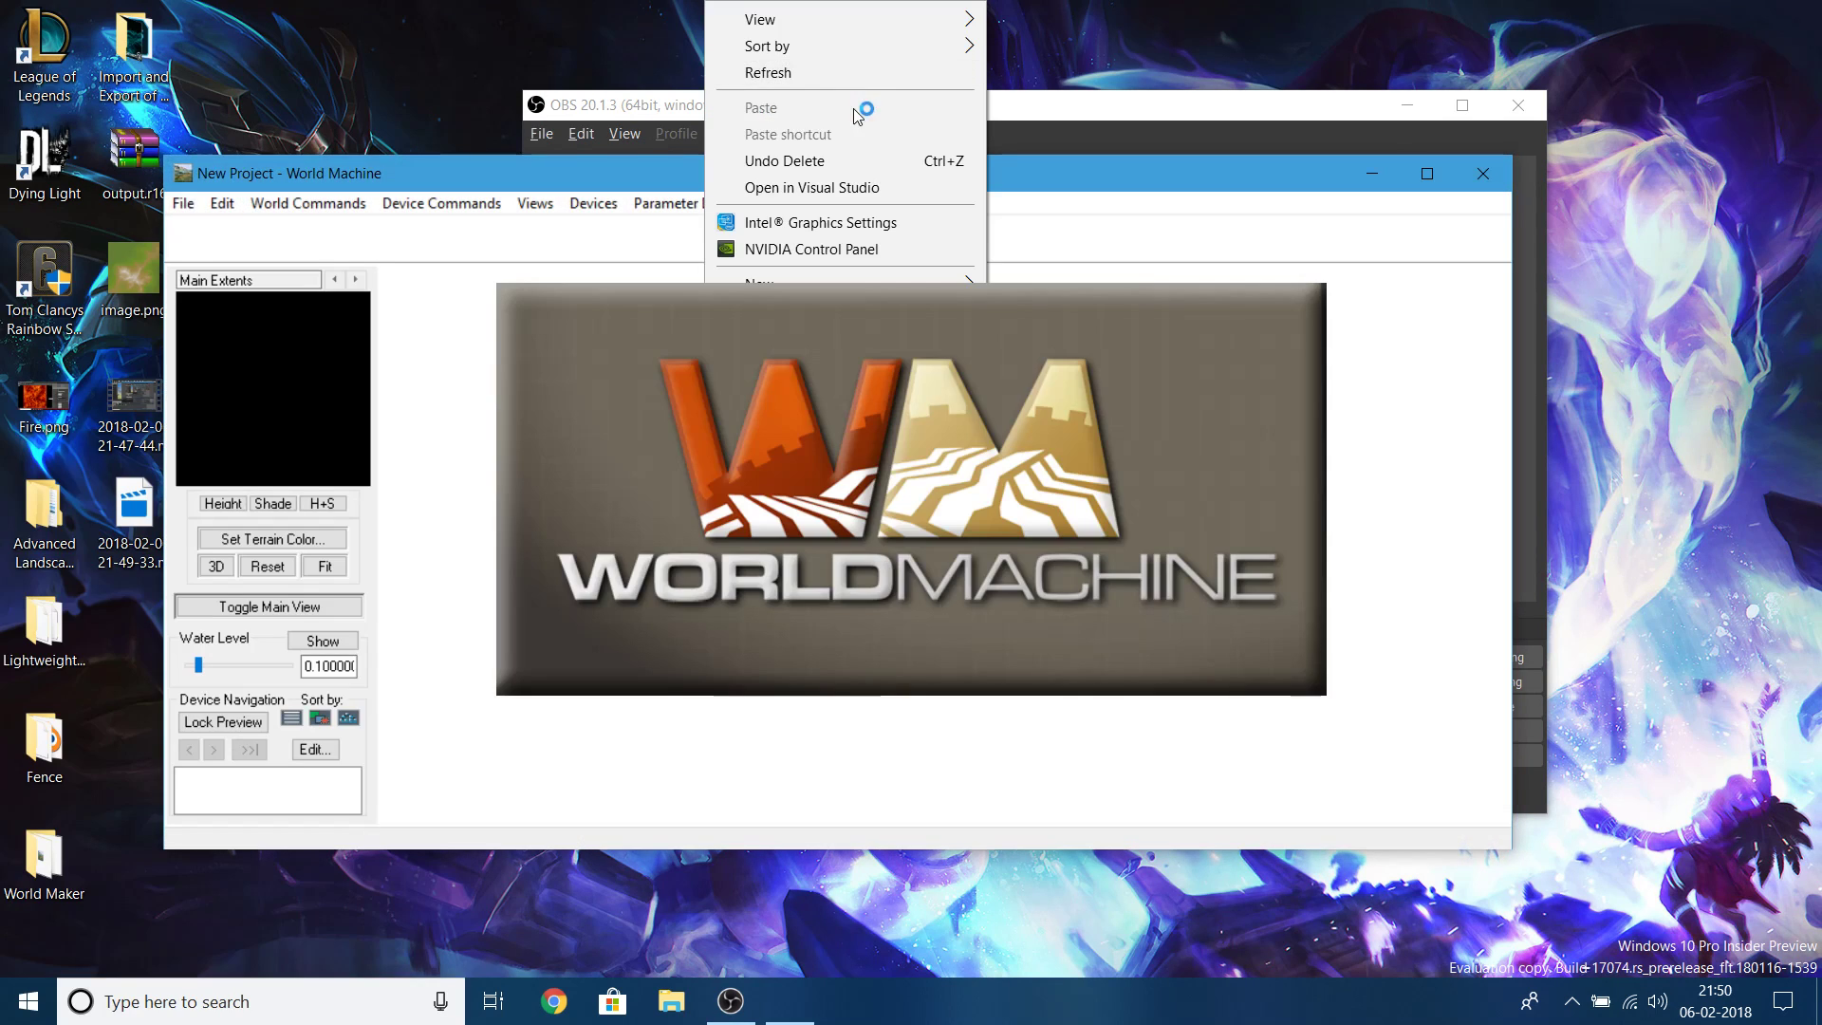
{"action": "left_click", "coordinate": [834, 79]}
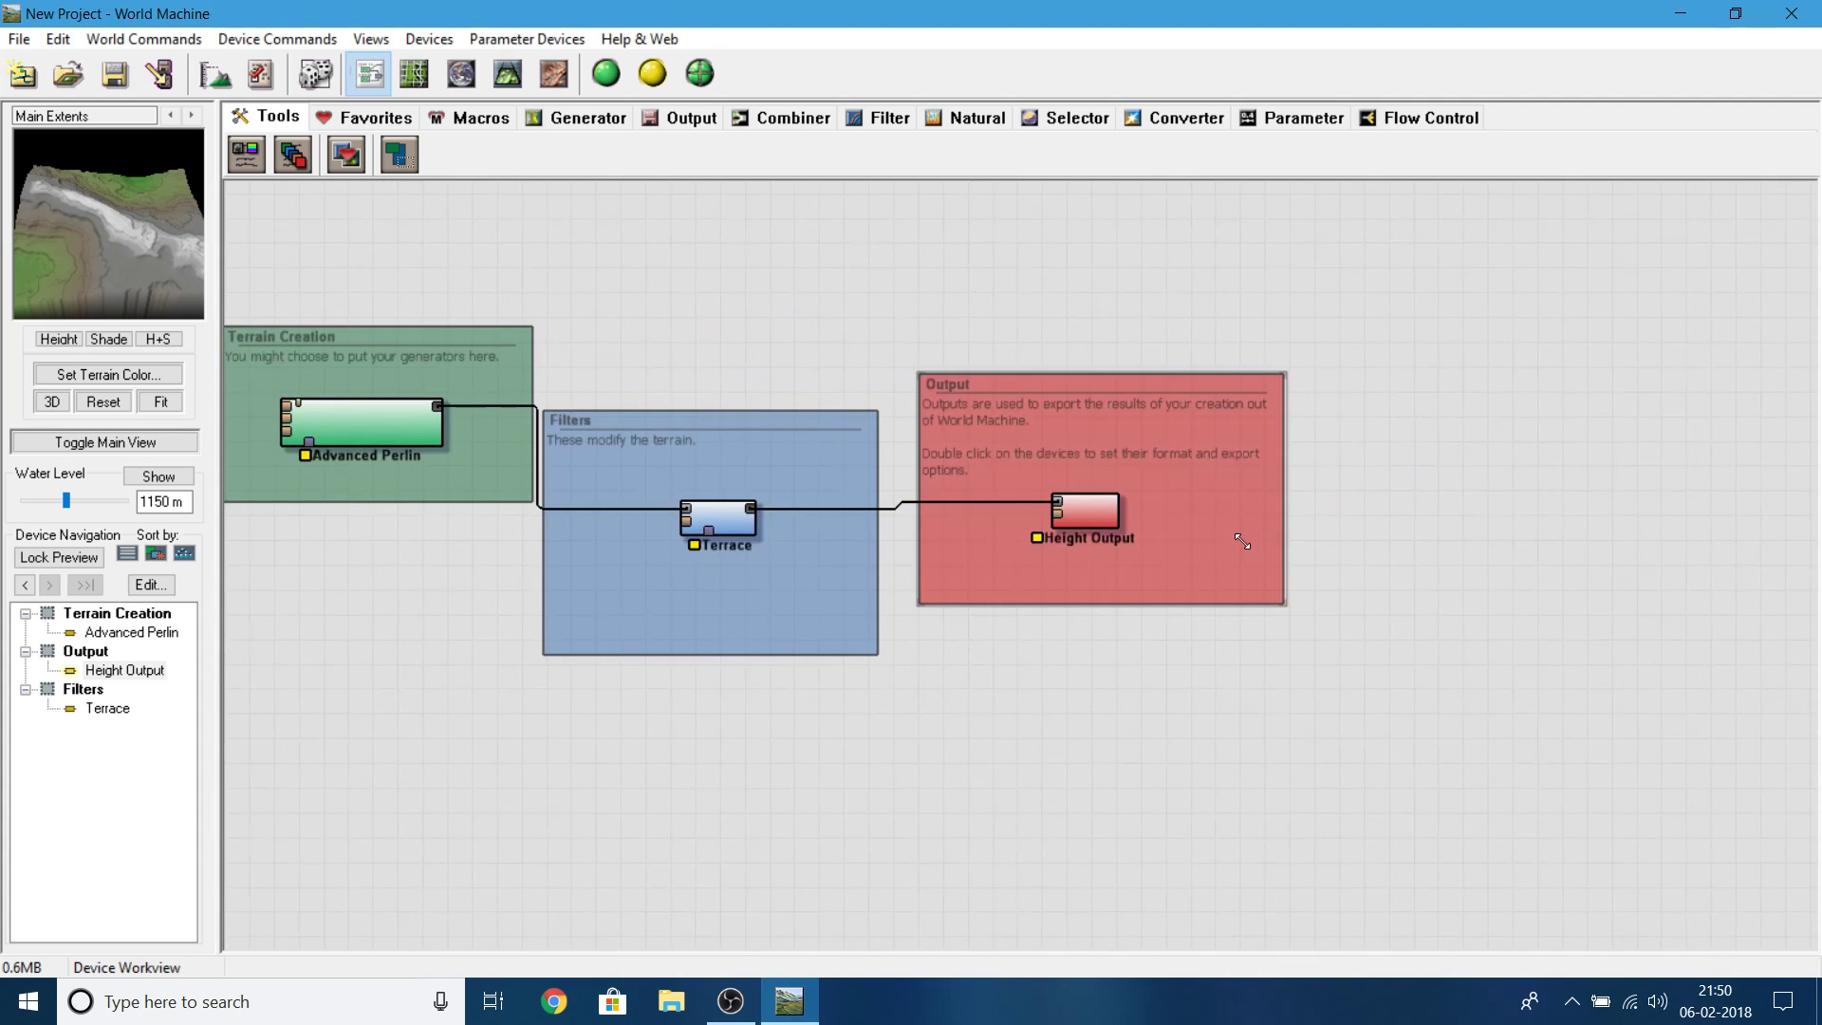
- Spread the Output and Filters groups farther away from the Terrain Creation group in the device workview
{"action": "left_click_drag", "start_coordinate": [968, 298], "coordinate": [931, 389]}
{"action": "left_click_drag", "start_coordinate": [964, 490], "coordinate": [1101, 426]}
{"action": "left_click_drag", "start_coordinate": [711, 529], "coordinate": [793, 488]}
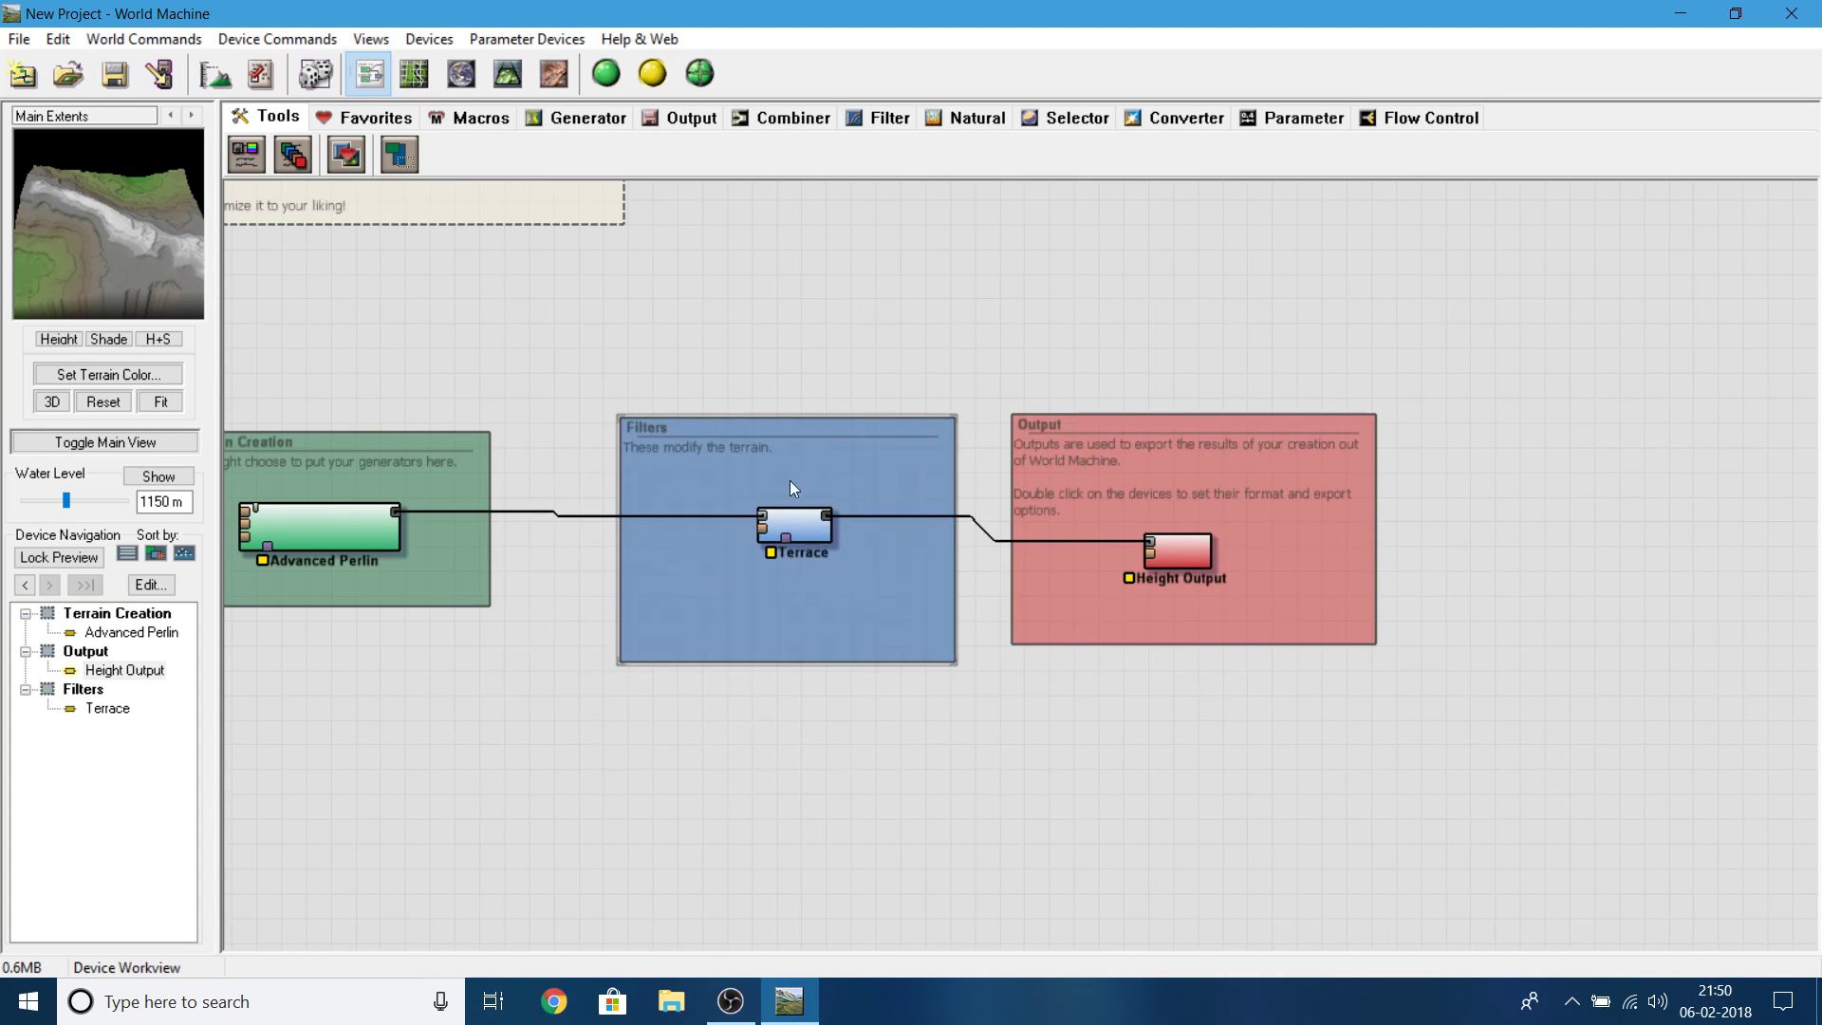
- Try the Terrace device in the Output group, view its properties unchanged, and return it to the Filters group
{"action": "left_click", "coordinate": [27, 652]}
{"action": "left_click", "coordinate": [27, 652]}
{"action": "left_click_drag", "start_coordinate": [789, 522], "coordinate": [1283, 488]}
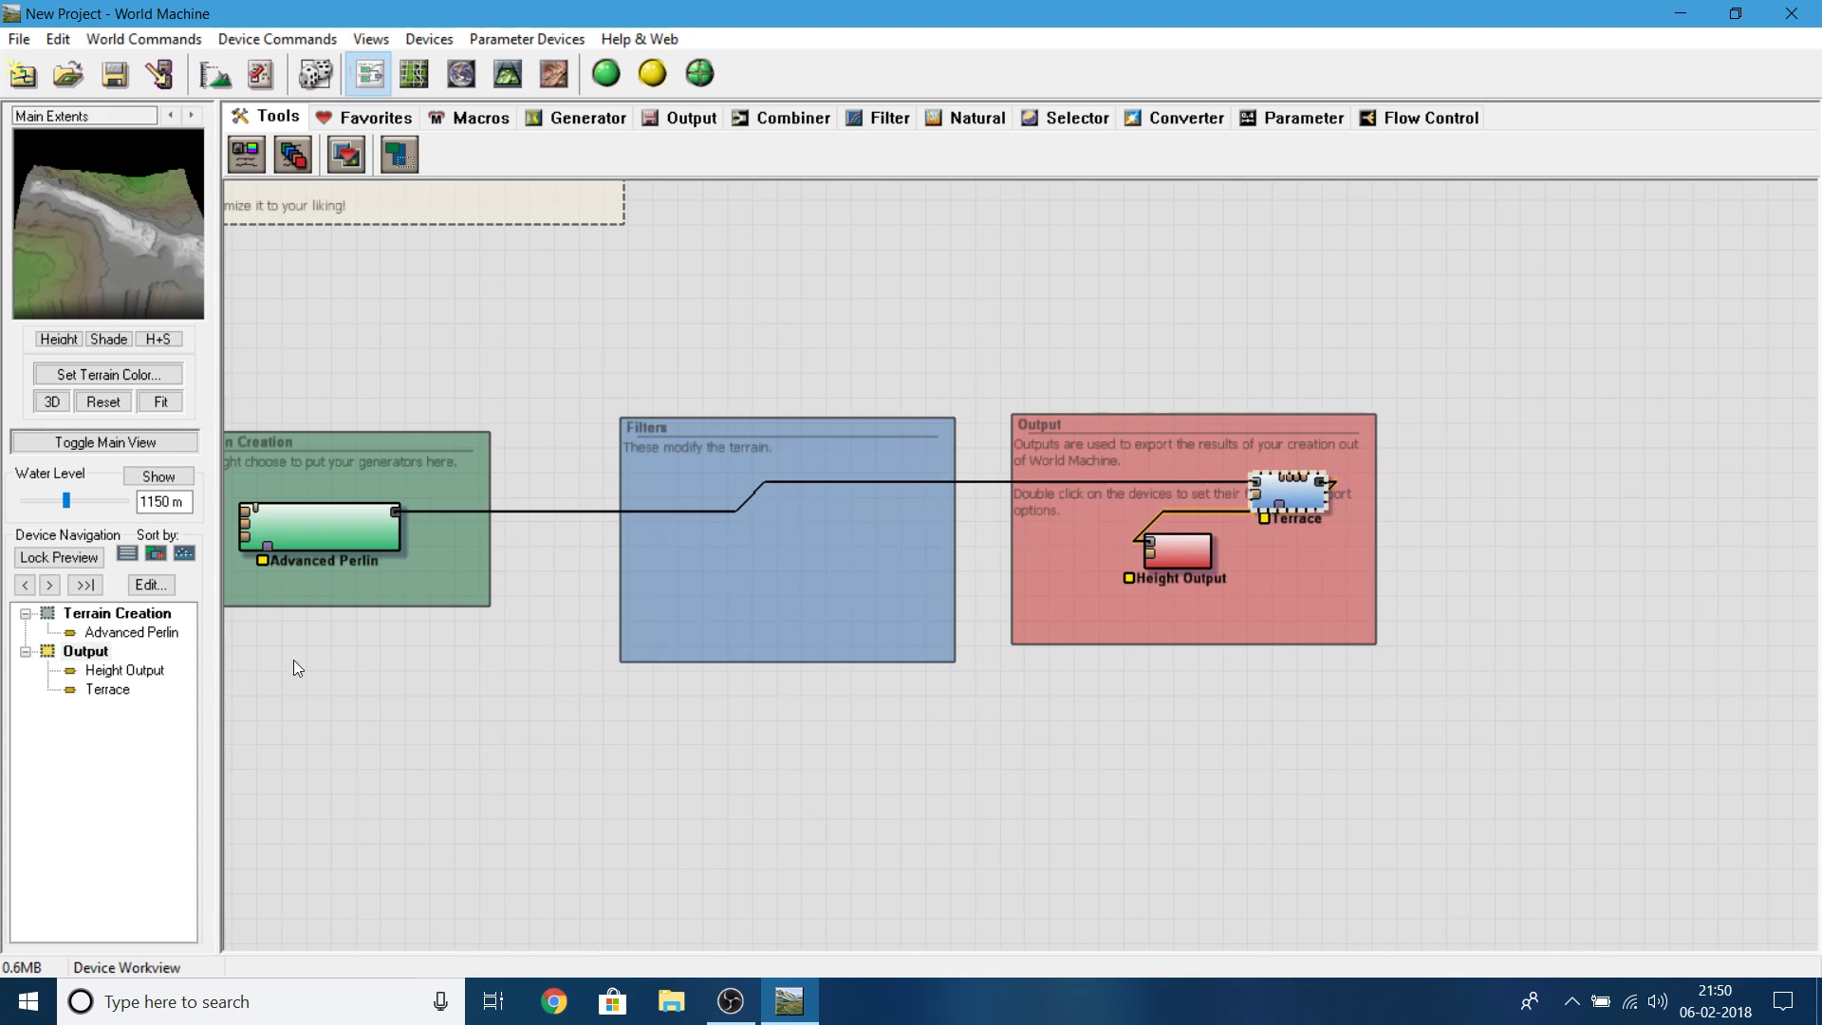
{"action": "double_click", "coordinate": [98, 695]}
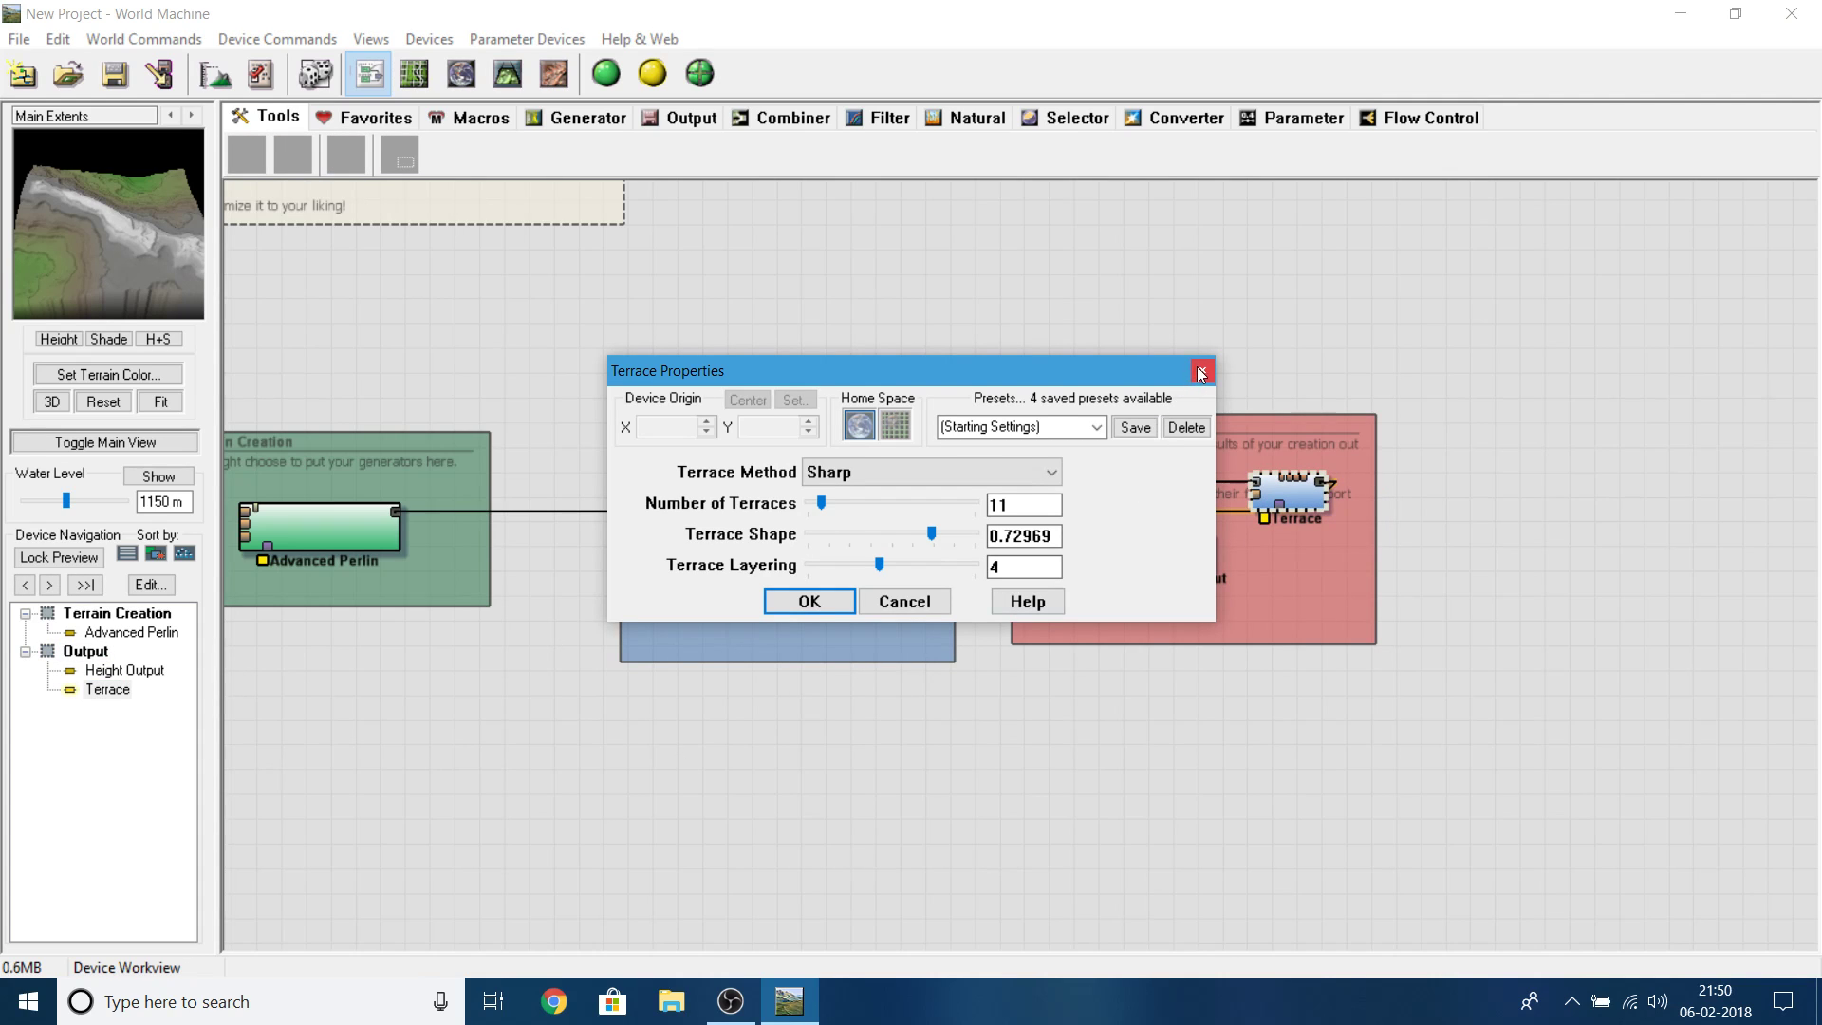
{"action": "left_click", "coordinate": [1200, 372]}
{"action": "left_click_drag", "start_coordinate": [1278, 493], "coordinate": [759, 533]}
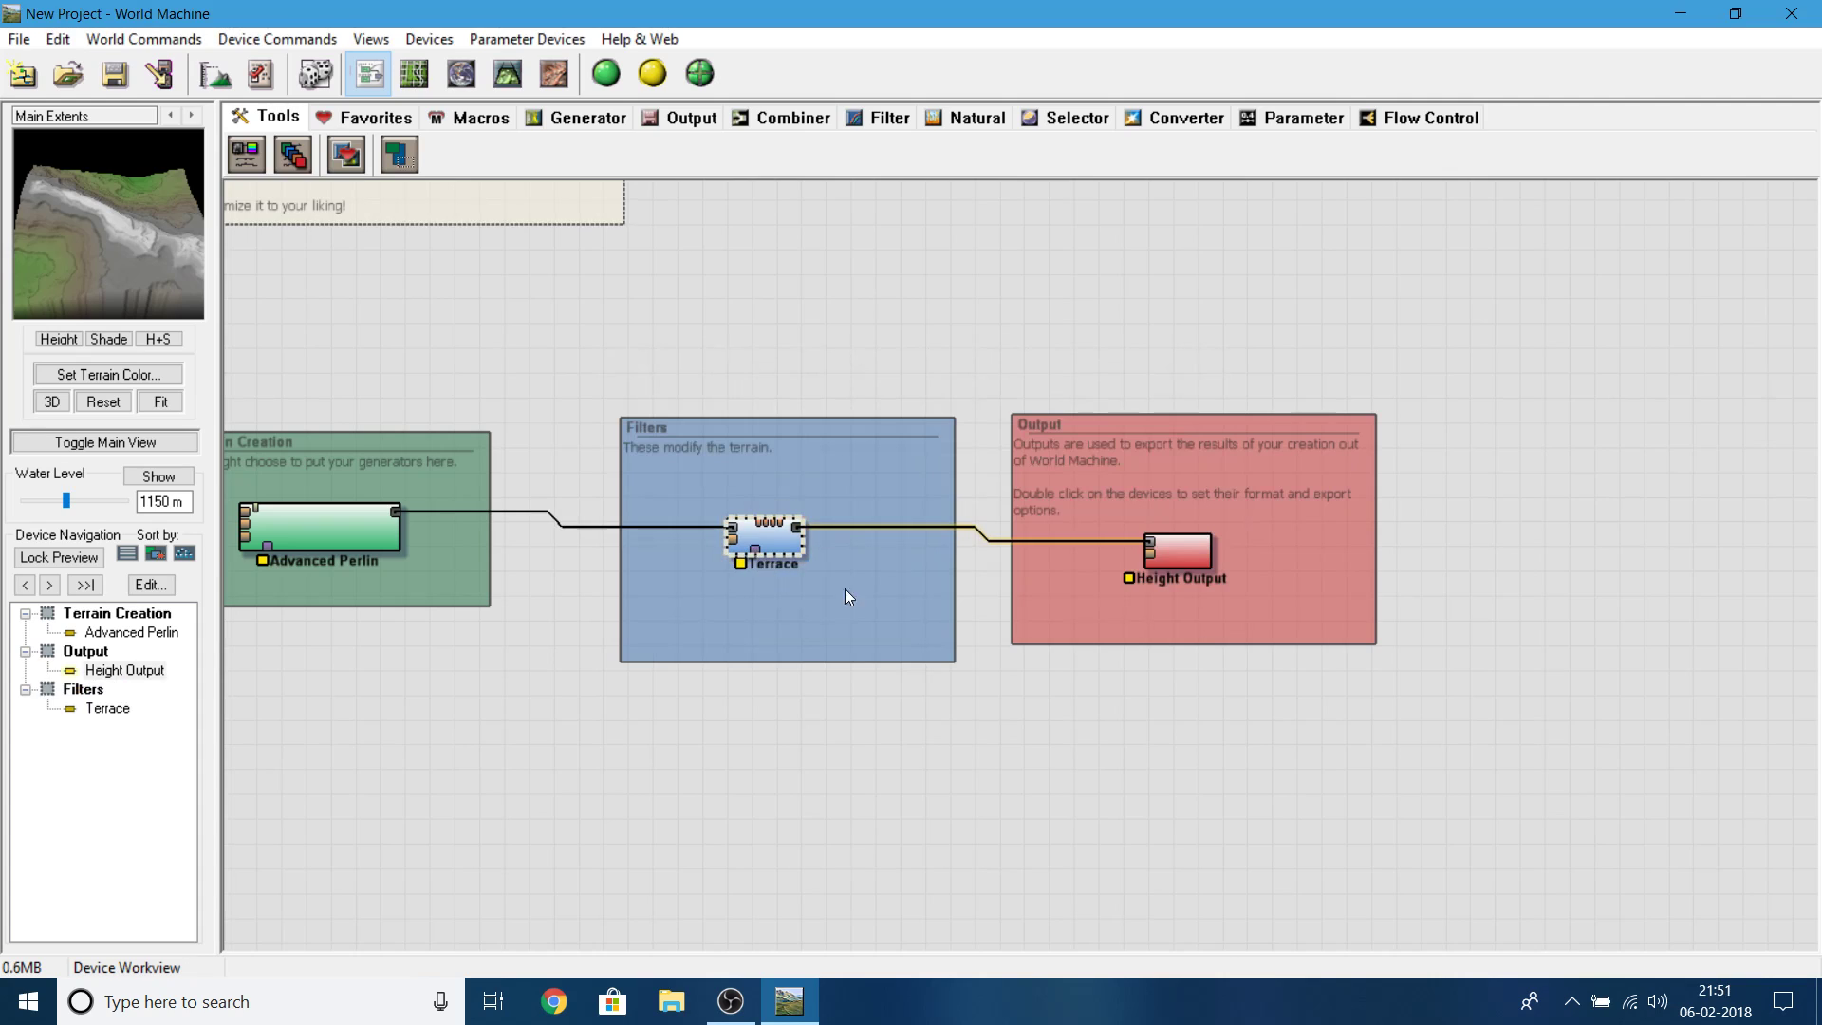
- Enlarge the Output, Filters and Terrain Creation groups to make room for more devices
{"action": "left_click", "coordinate": [1355, 643]}
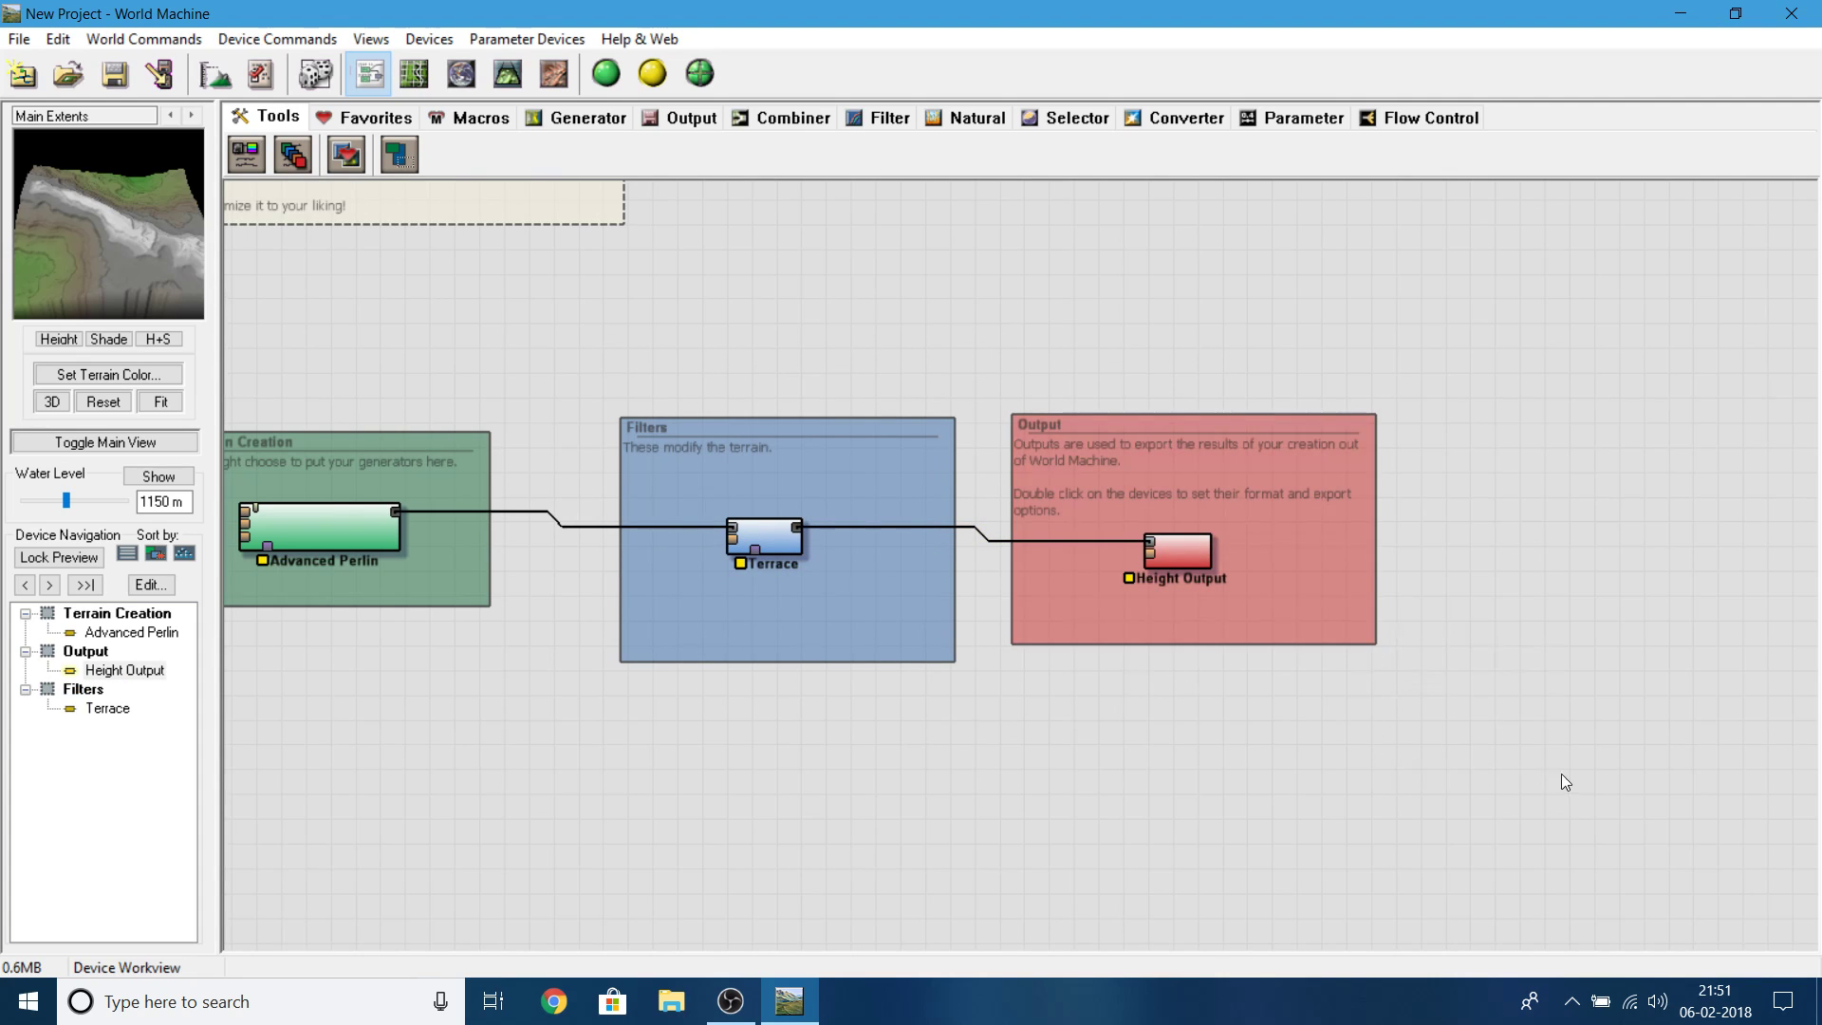
{"action": "left_click_drag", "start_coordinate": [1375, 642], "coordinate": [1570, 893]}
{"action": "left_click_drag", "start_coordinate": [956, 661], "coordinate": [1124, 884]}
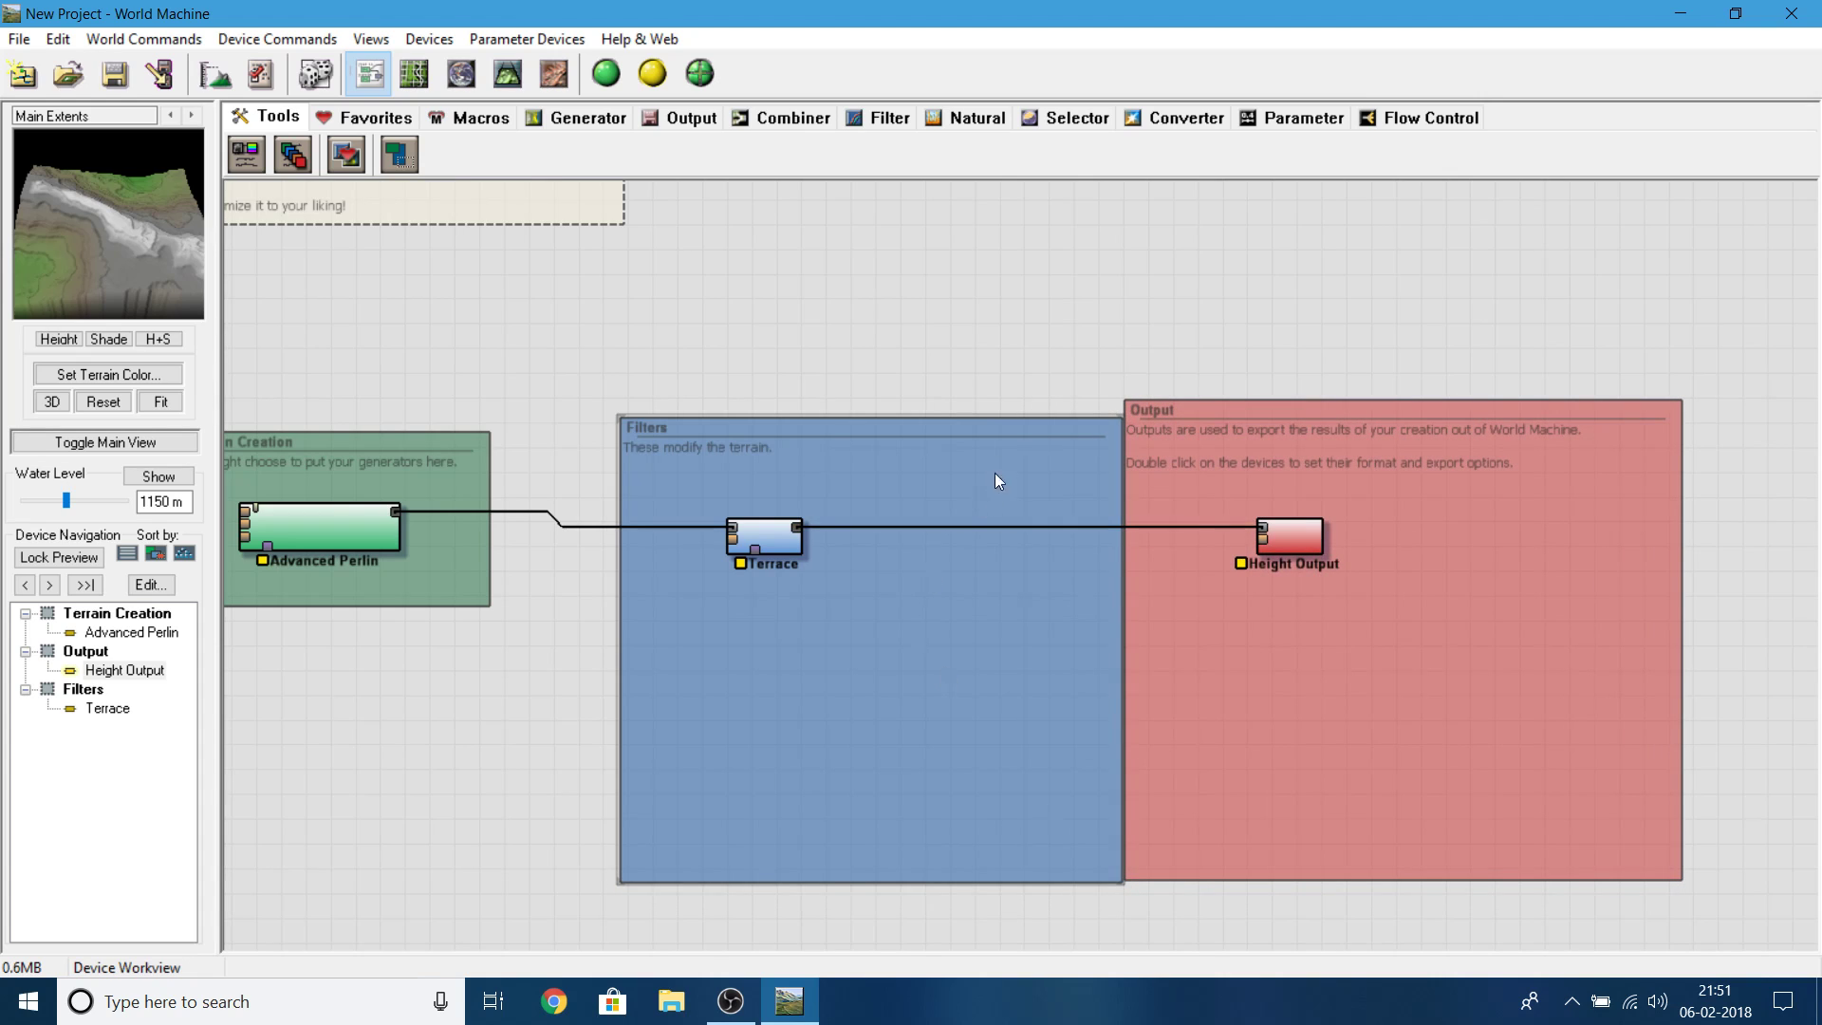
{"action": "left_click_drag", "start_coordinate": [1009, 426], "coordinate": [1016, 409]}
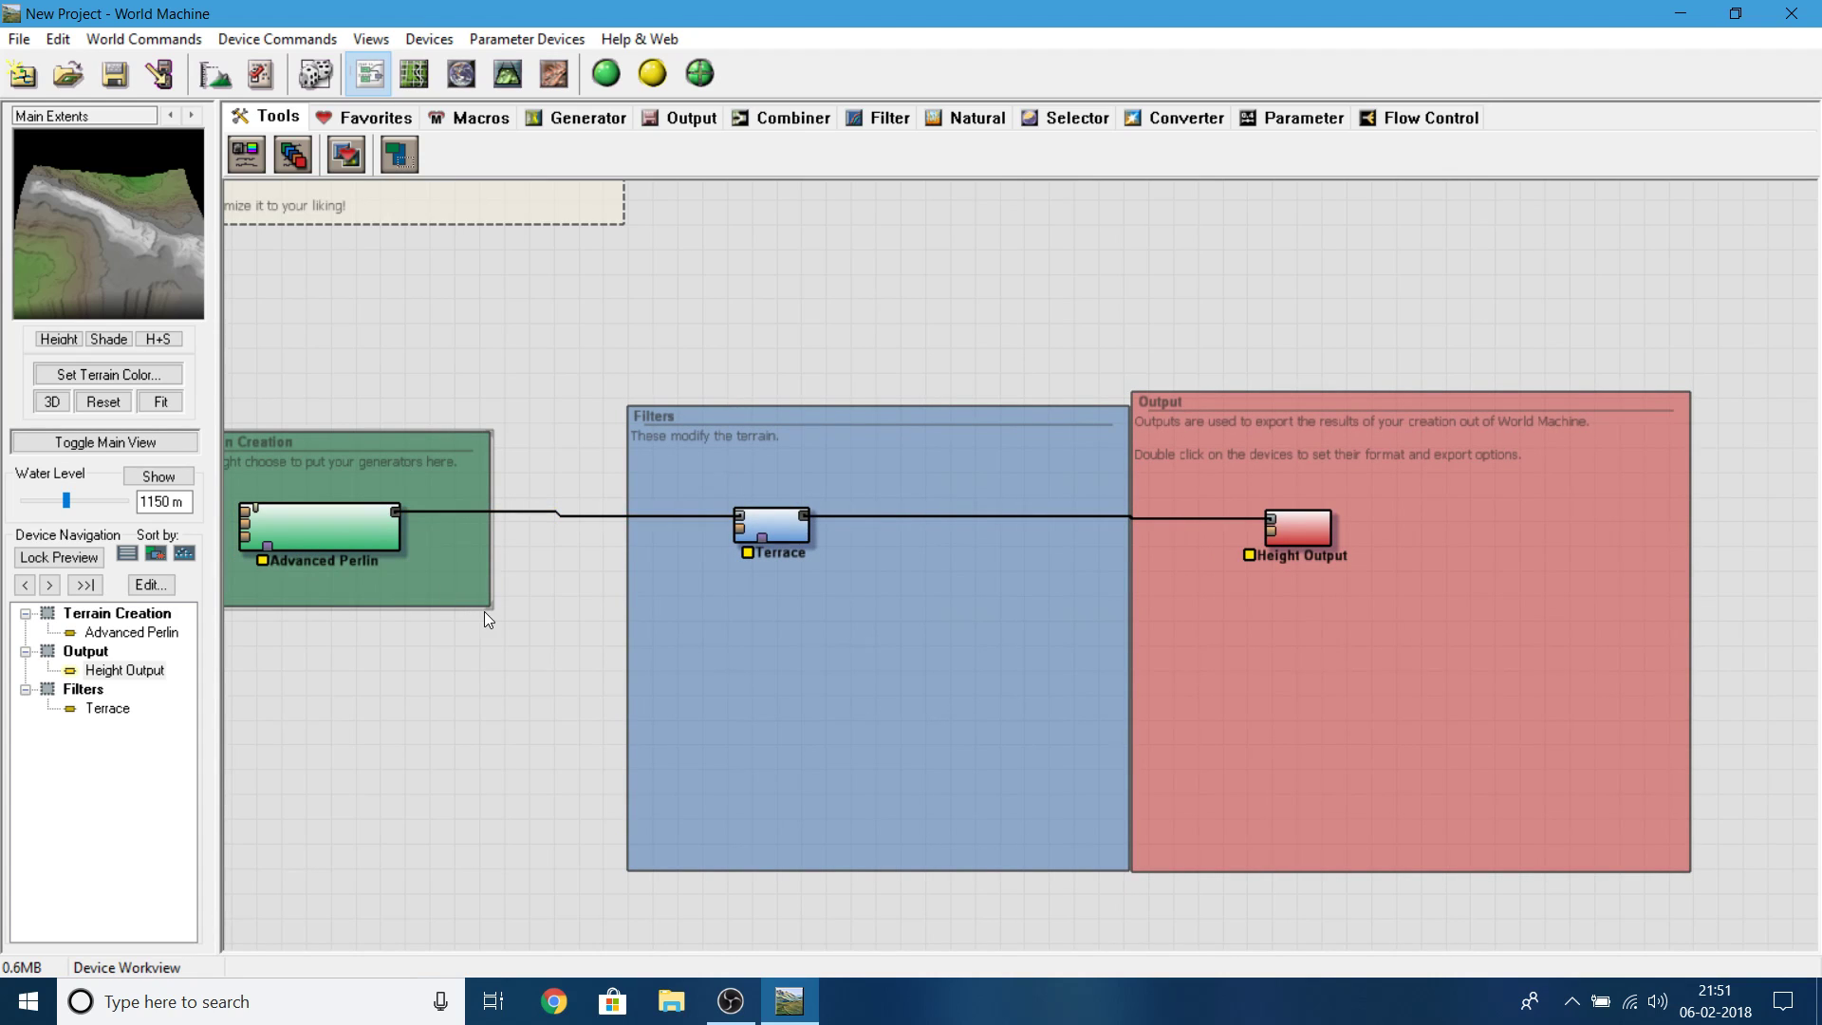
{"action": "left_click_drag", "start_coordinate": [486, 604], "coordinate": [692, 874]}
{"action": "left_click_drag", "start_coordinate": [787, 255], "coordinate": [1013, 245]}
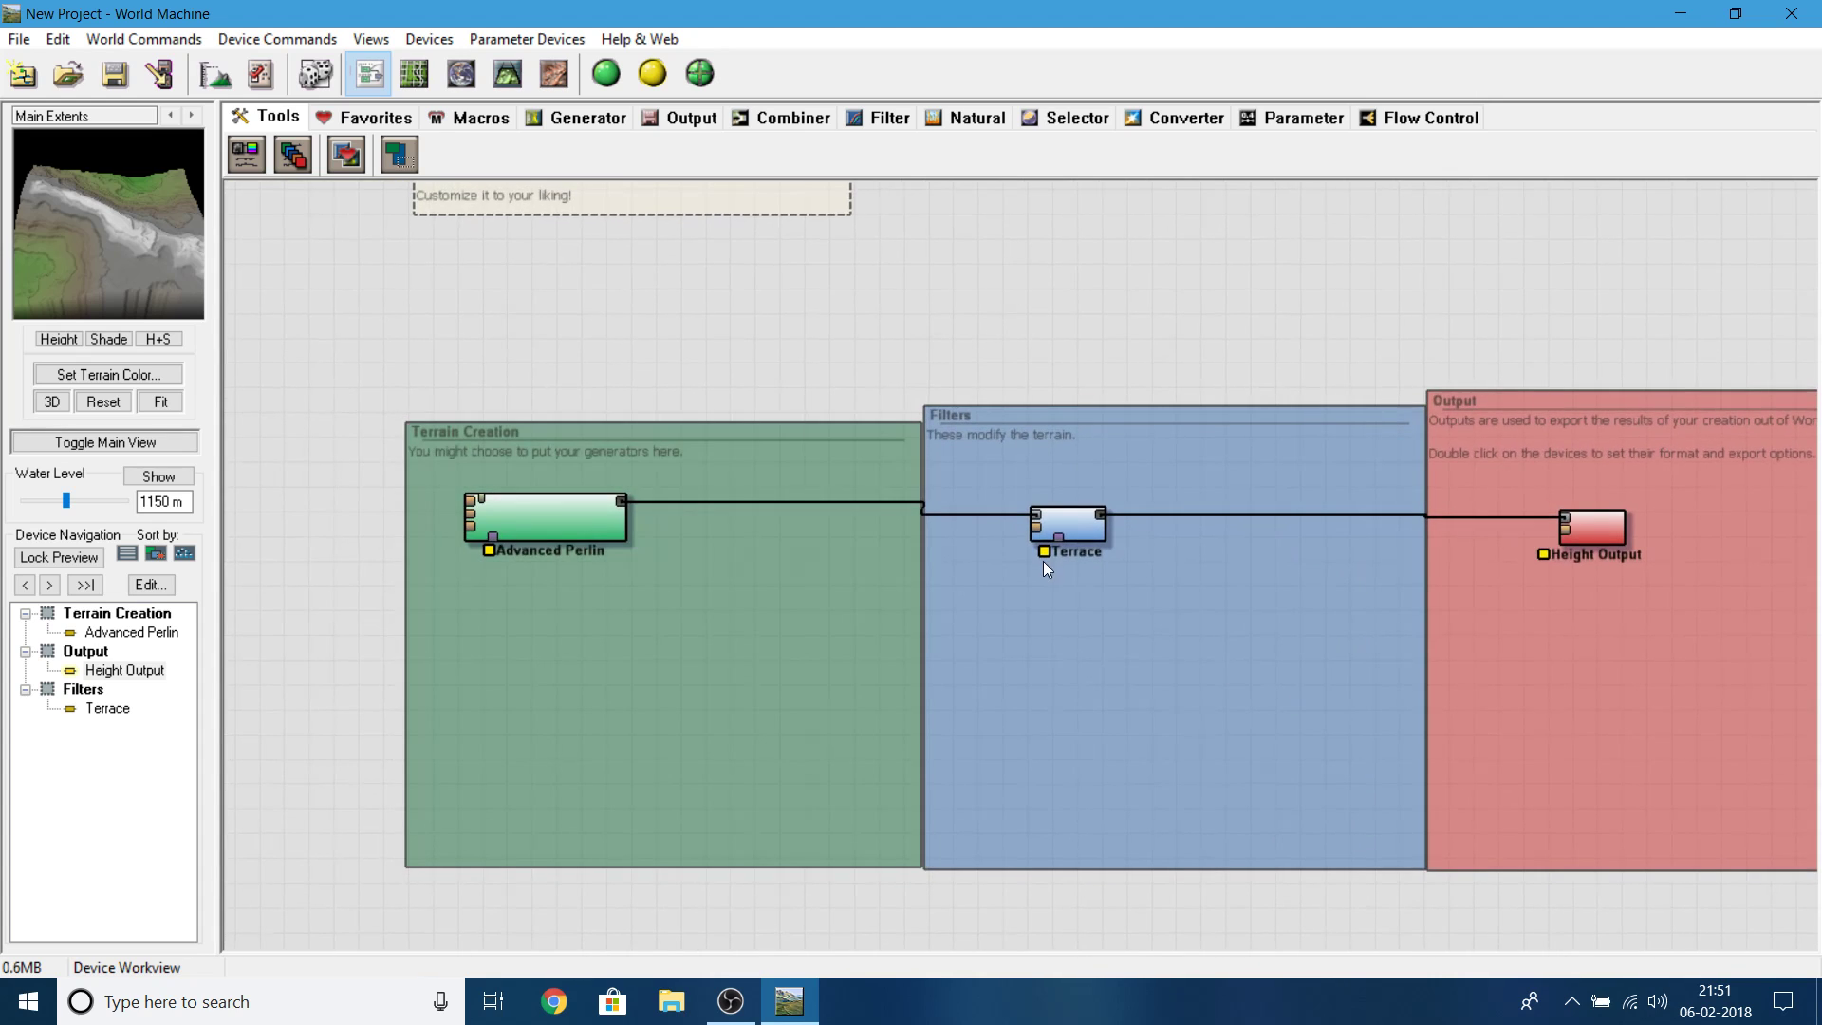
- Raise the Terrace device slightly within its group and space the Terrain Creation and Filters groups apart
{"action": "left_click_drag", "start_coordinate": [1078, 527], "coordinate": [1086, 511]}
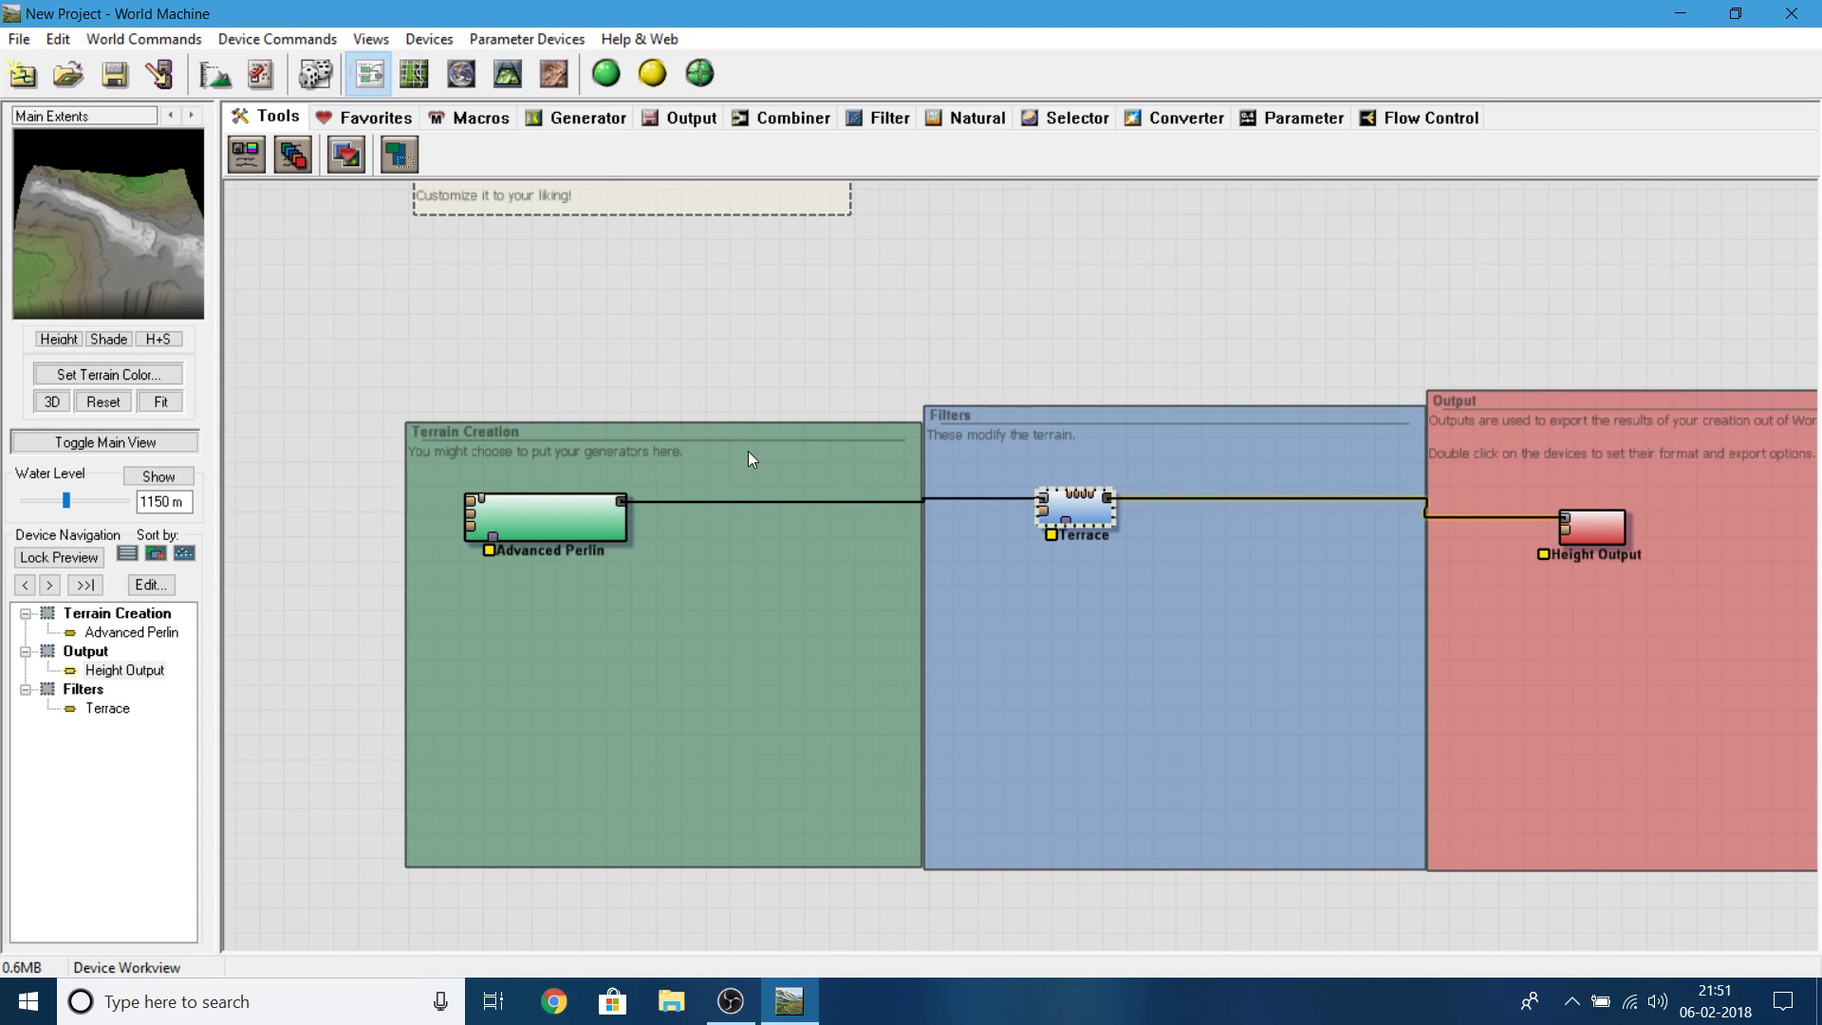
{"action": "left_click_drag", "start_coordinate": [673, 414], "coordinate": [590, 404]}
{"action": "left_click_drag", "start_coordinate": [1165, 423], "coordinate": [1068, 398]}
{"action": "left_click_drag", "start_coordinate": [1199, 406], "coordinate": [1222, 408]}
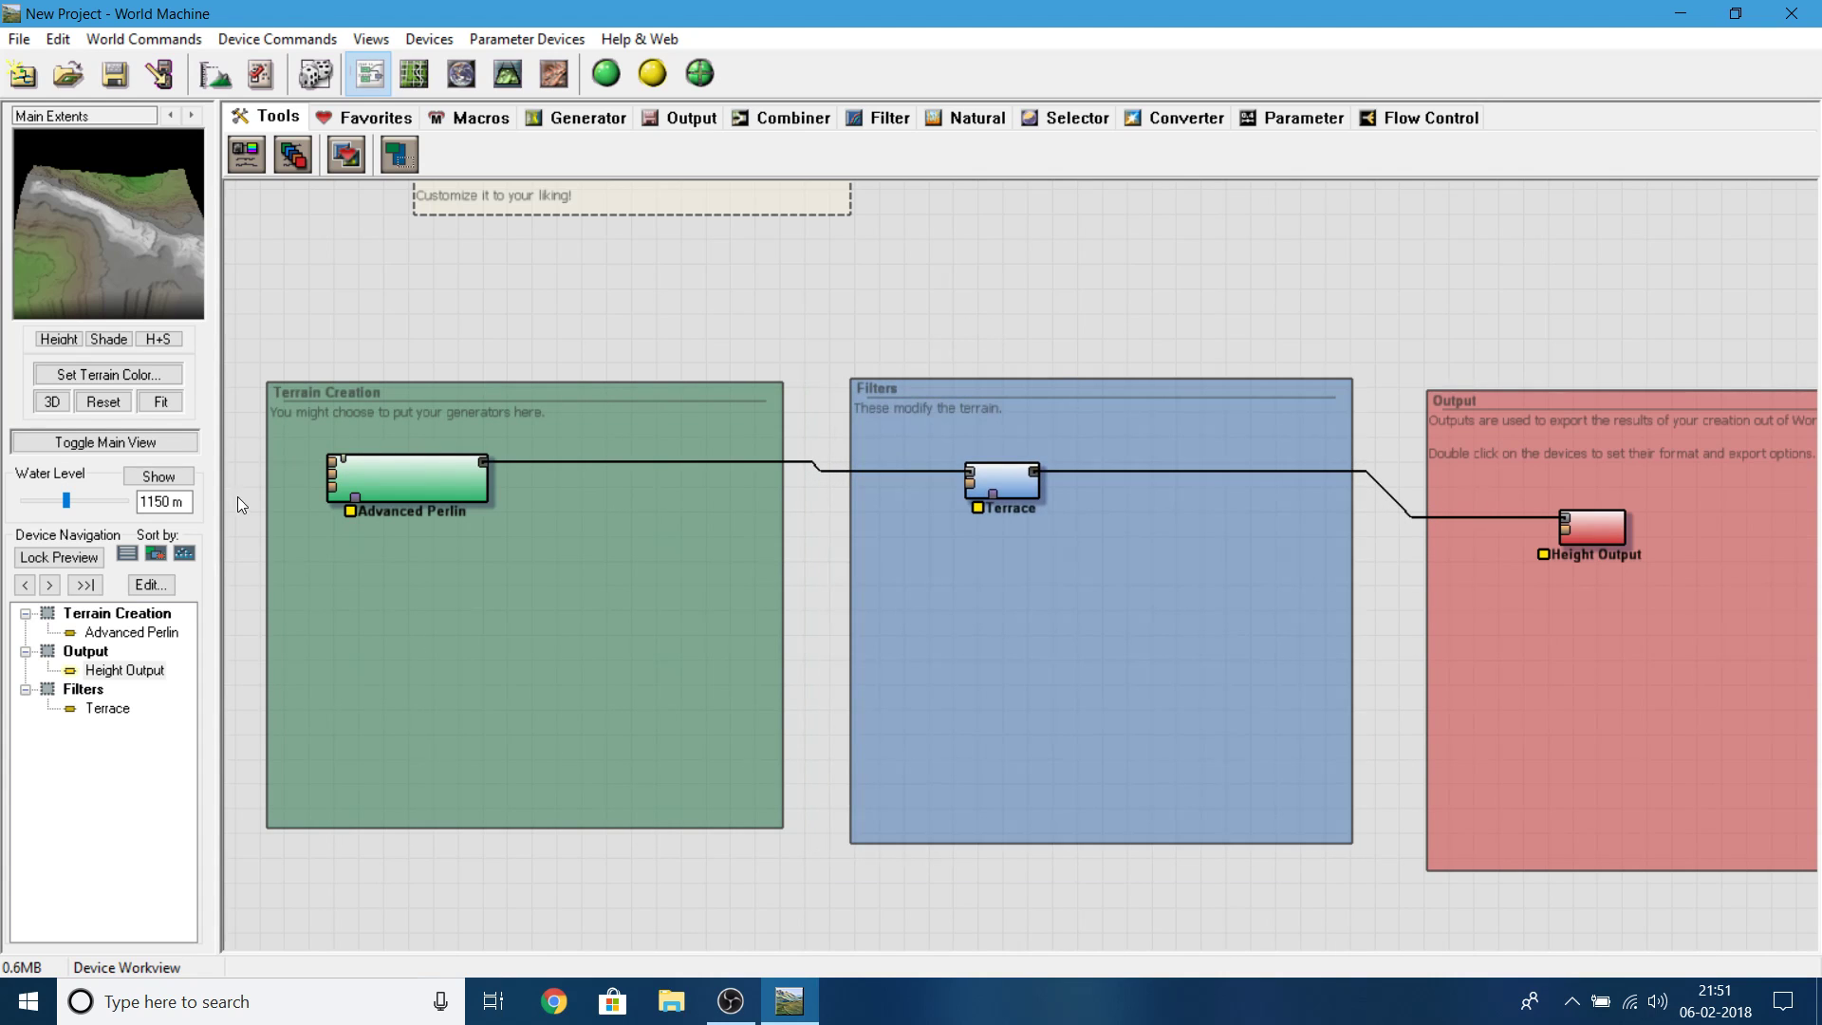
- View the settings of the Advanced Perlin generator and close them without changes
{"action": "left_click", "coordinate": [369, 485]}
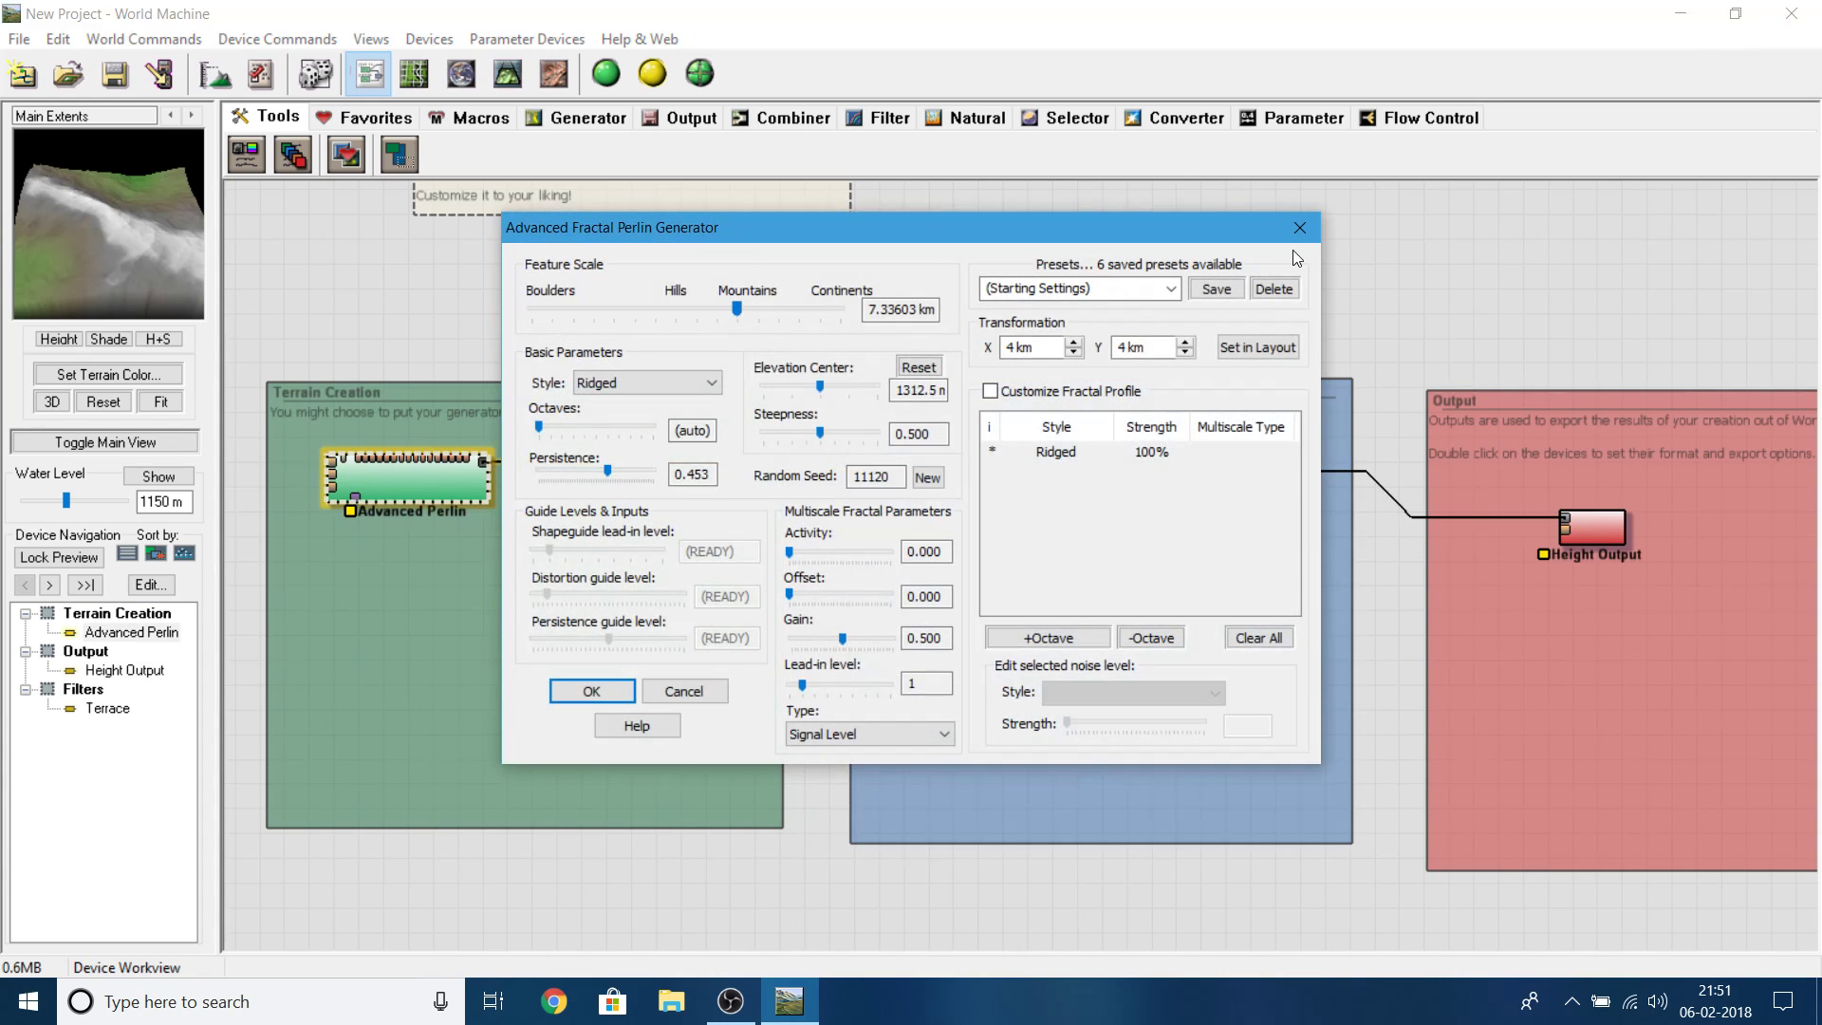
{"action": "left_click", "coordinate": [1300, 226]}
{"action": "left_click", "coordinate": [1575, 382]}
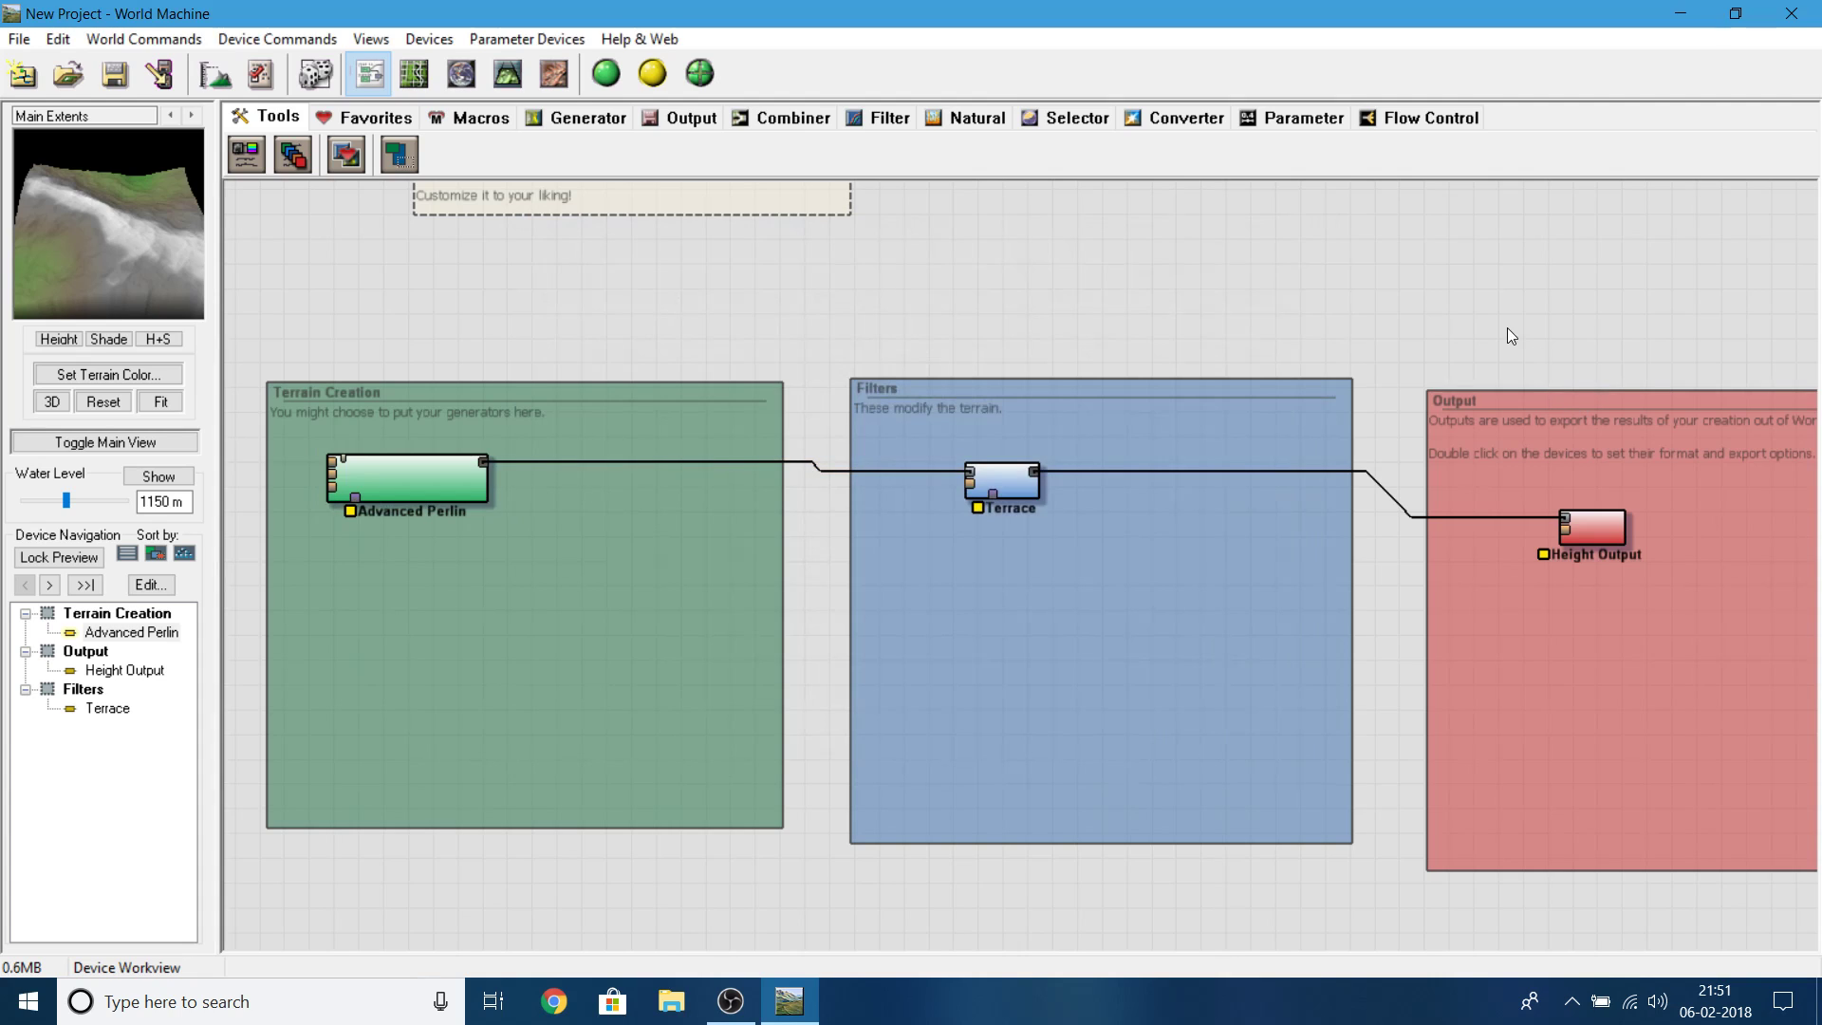
- Nudge the Output group upward and add a Layout Generator below Advanced Perlin in the Terrain Creation group
{"action": "left_click_drag", "start_coordinate": [1524, 403], "coordinate": [1523, 389]}
{"action": "left_click", "coordinate": [1232, 327]}
{"action": "left_click", "coordinate": [588, 117]}
{"action": "left_click", "coordinate": [247, 154]}
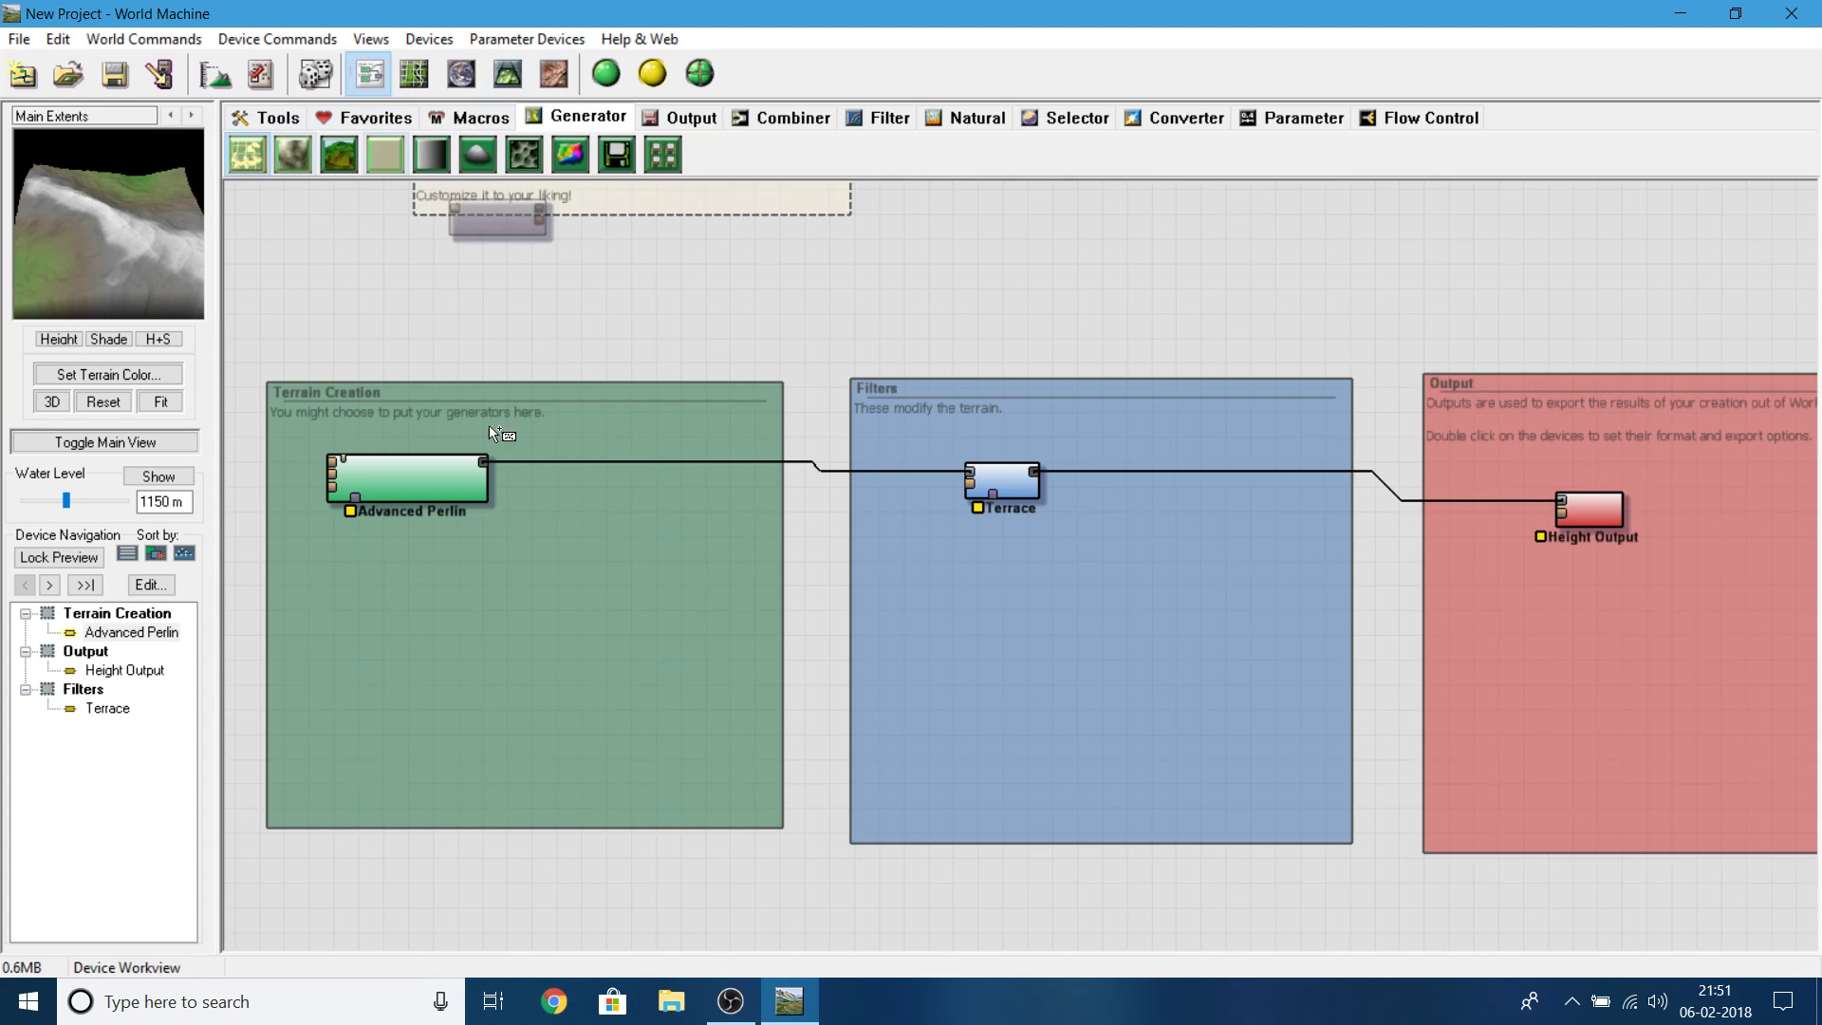
{"action": "left_click", "coordinate": [419, 593]}
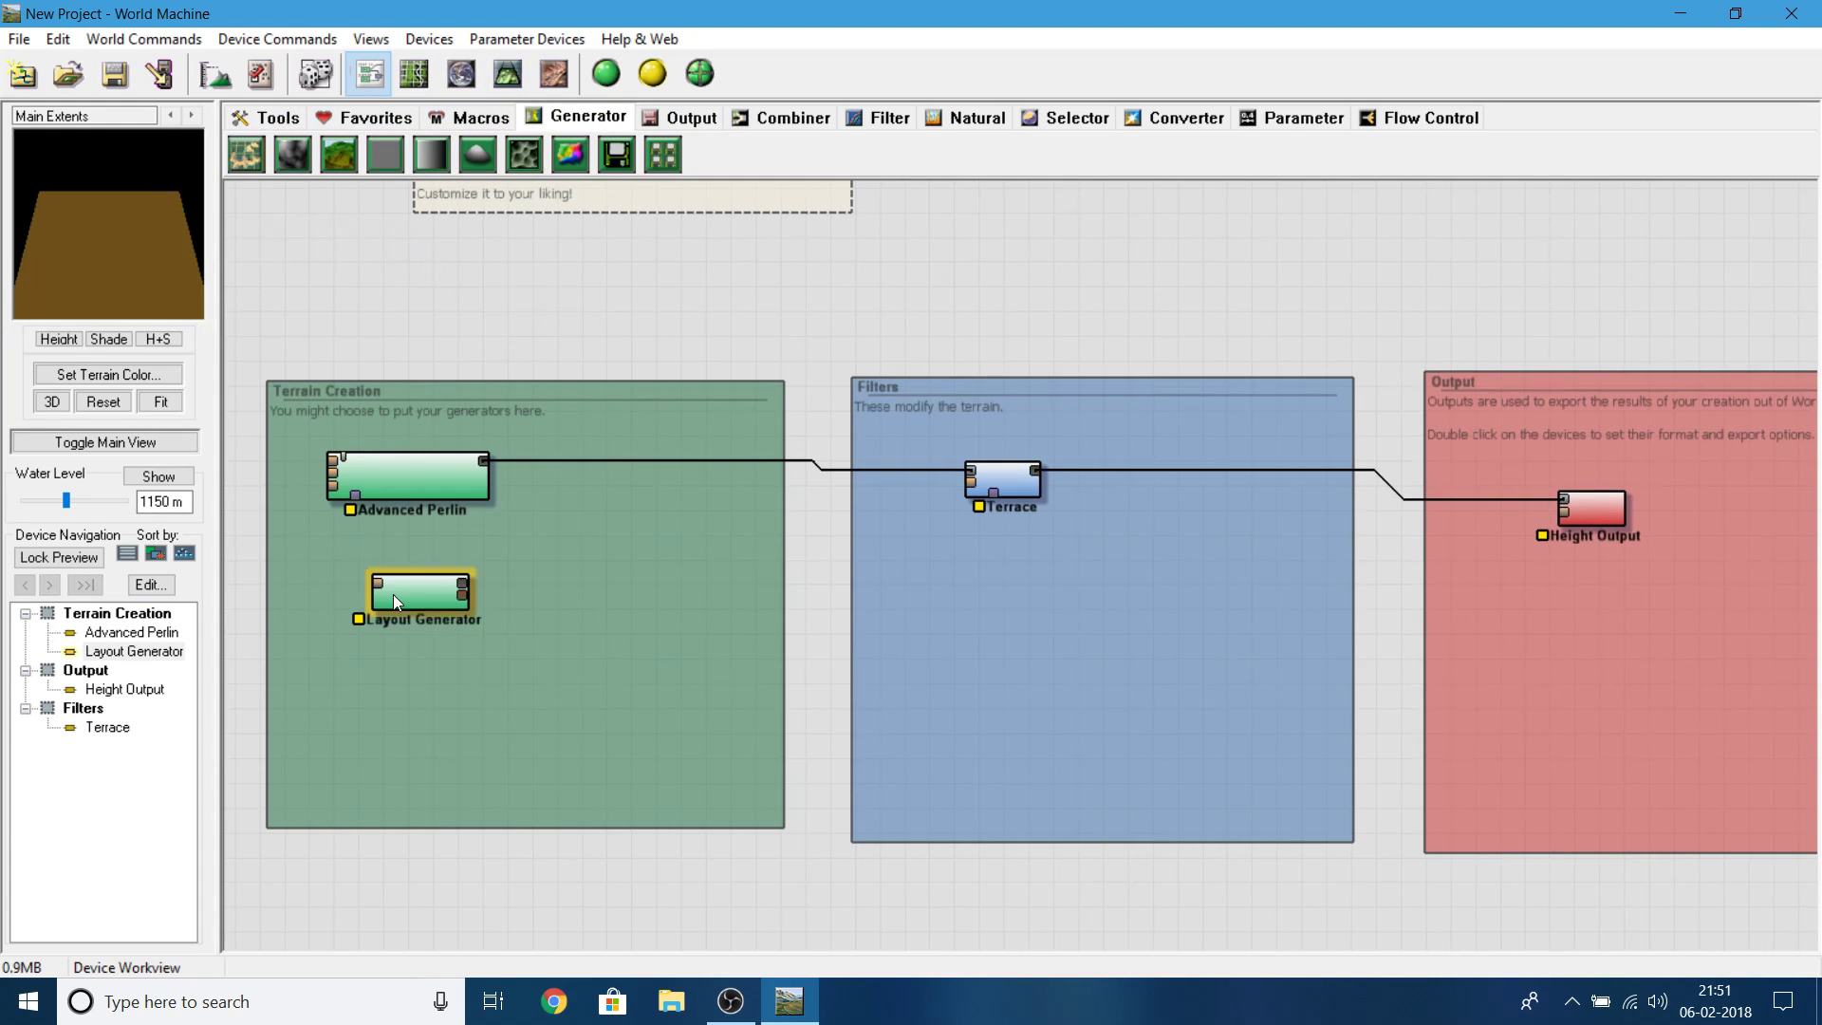
- Try a 10 km width for the project's Main Extents and set it back to 8 km
{"action": "left_click", "coordinate": [210, 75]}
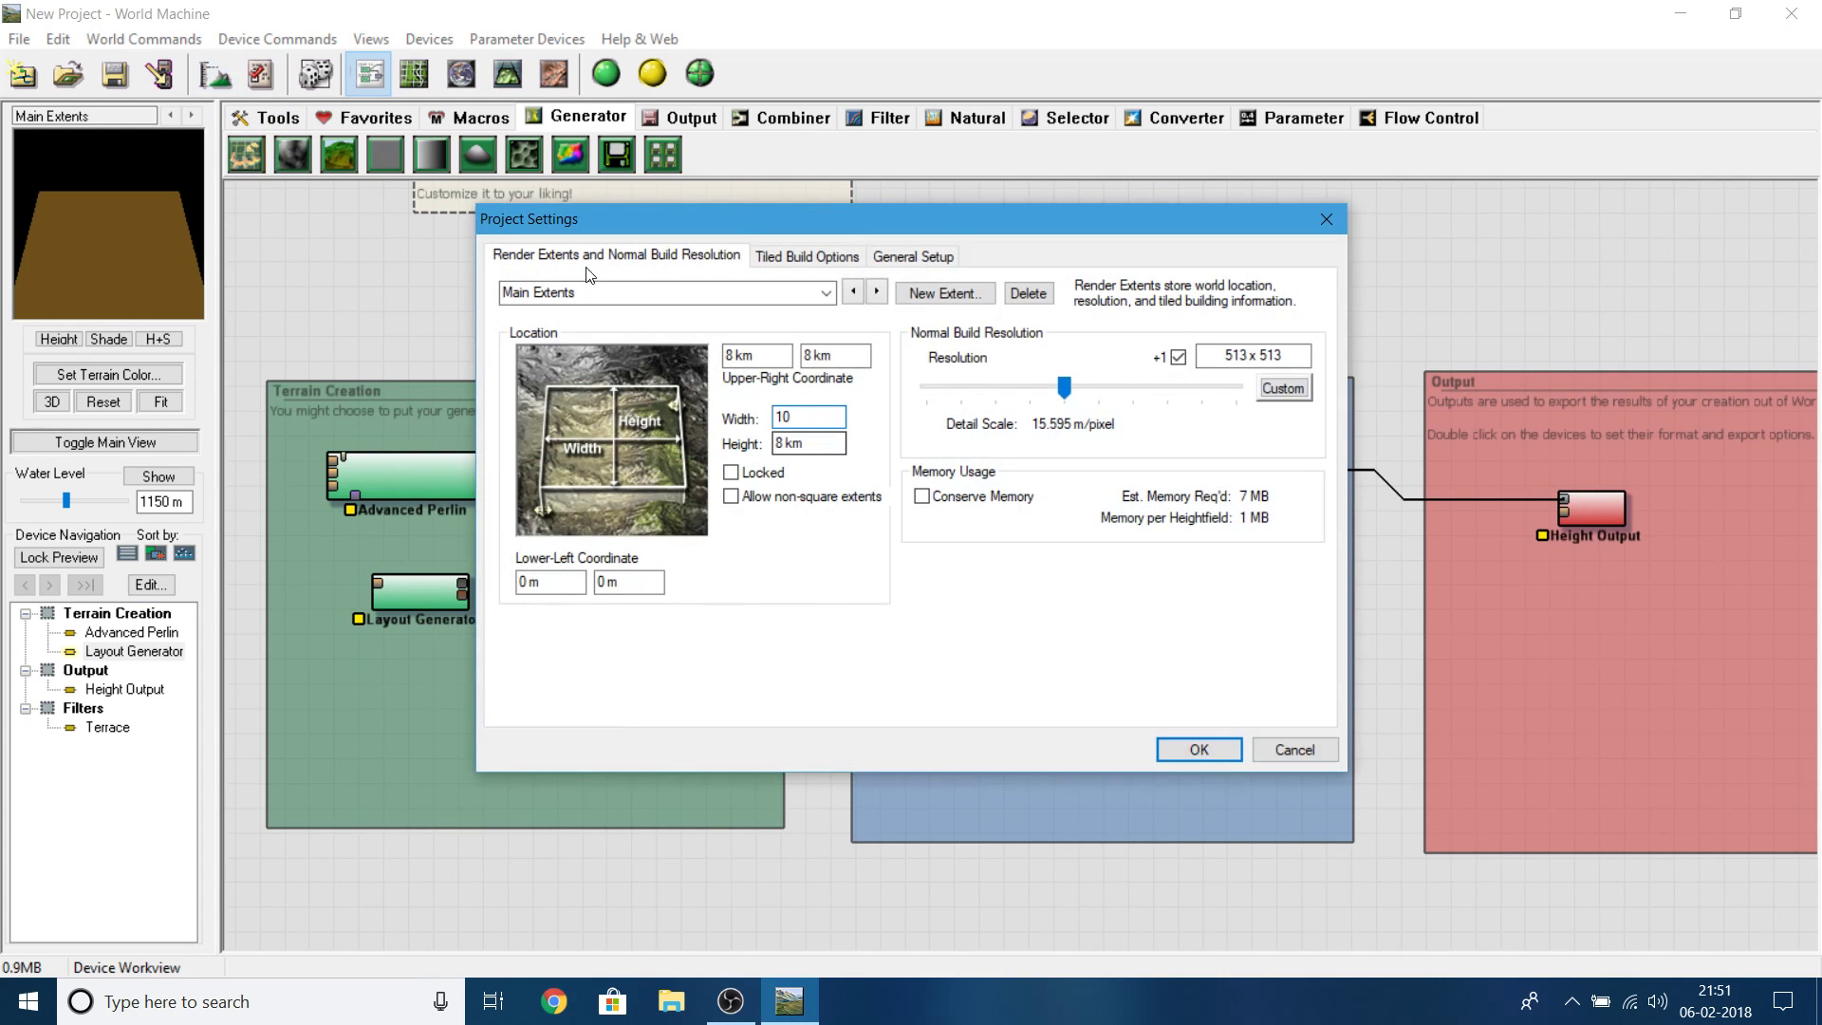
{"action": "key", "text": "Tab"}
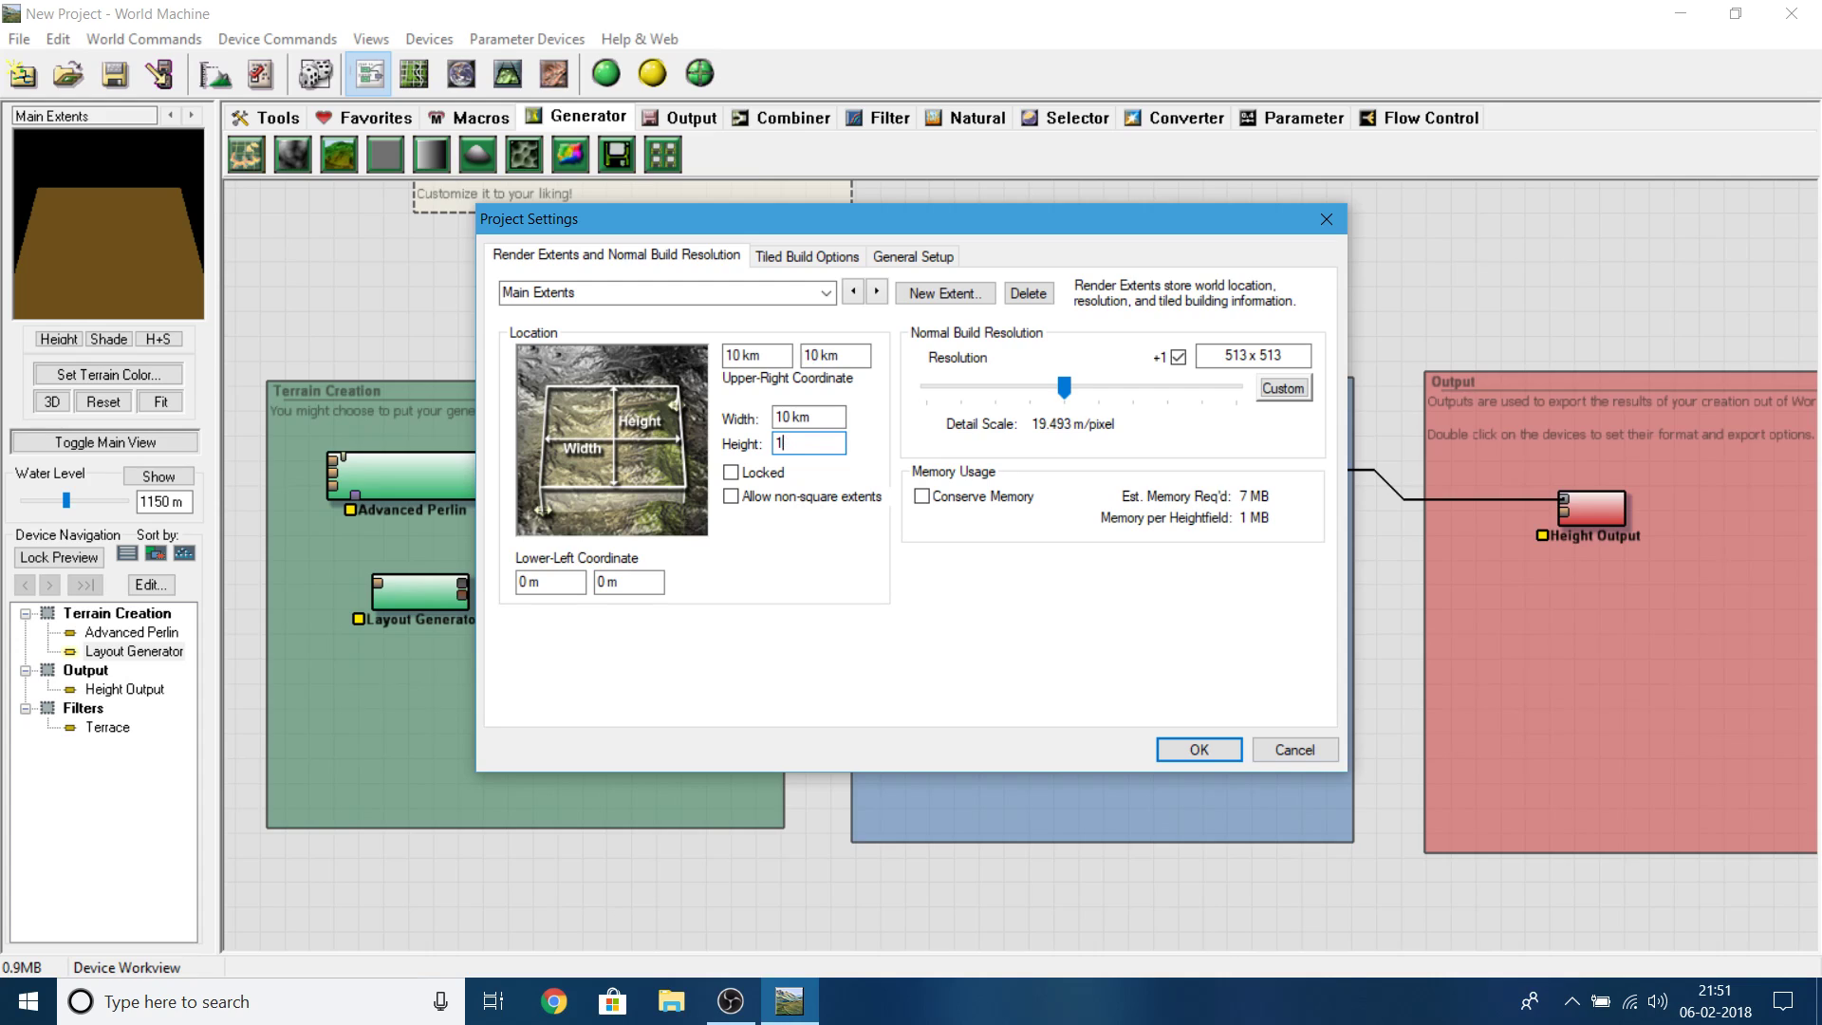
{"action": "left_click_drag", "start_coordinate": [813, 421], "coordinate": [706, 444]}
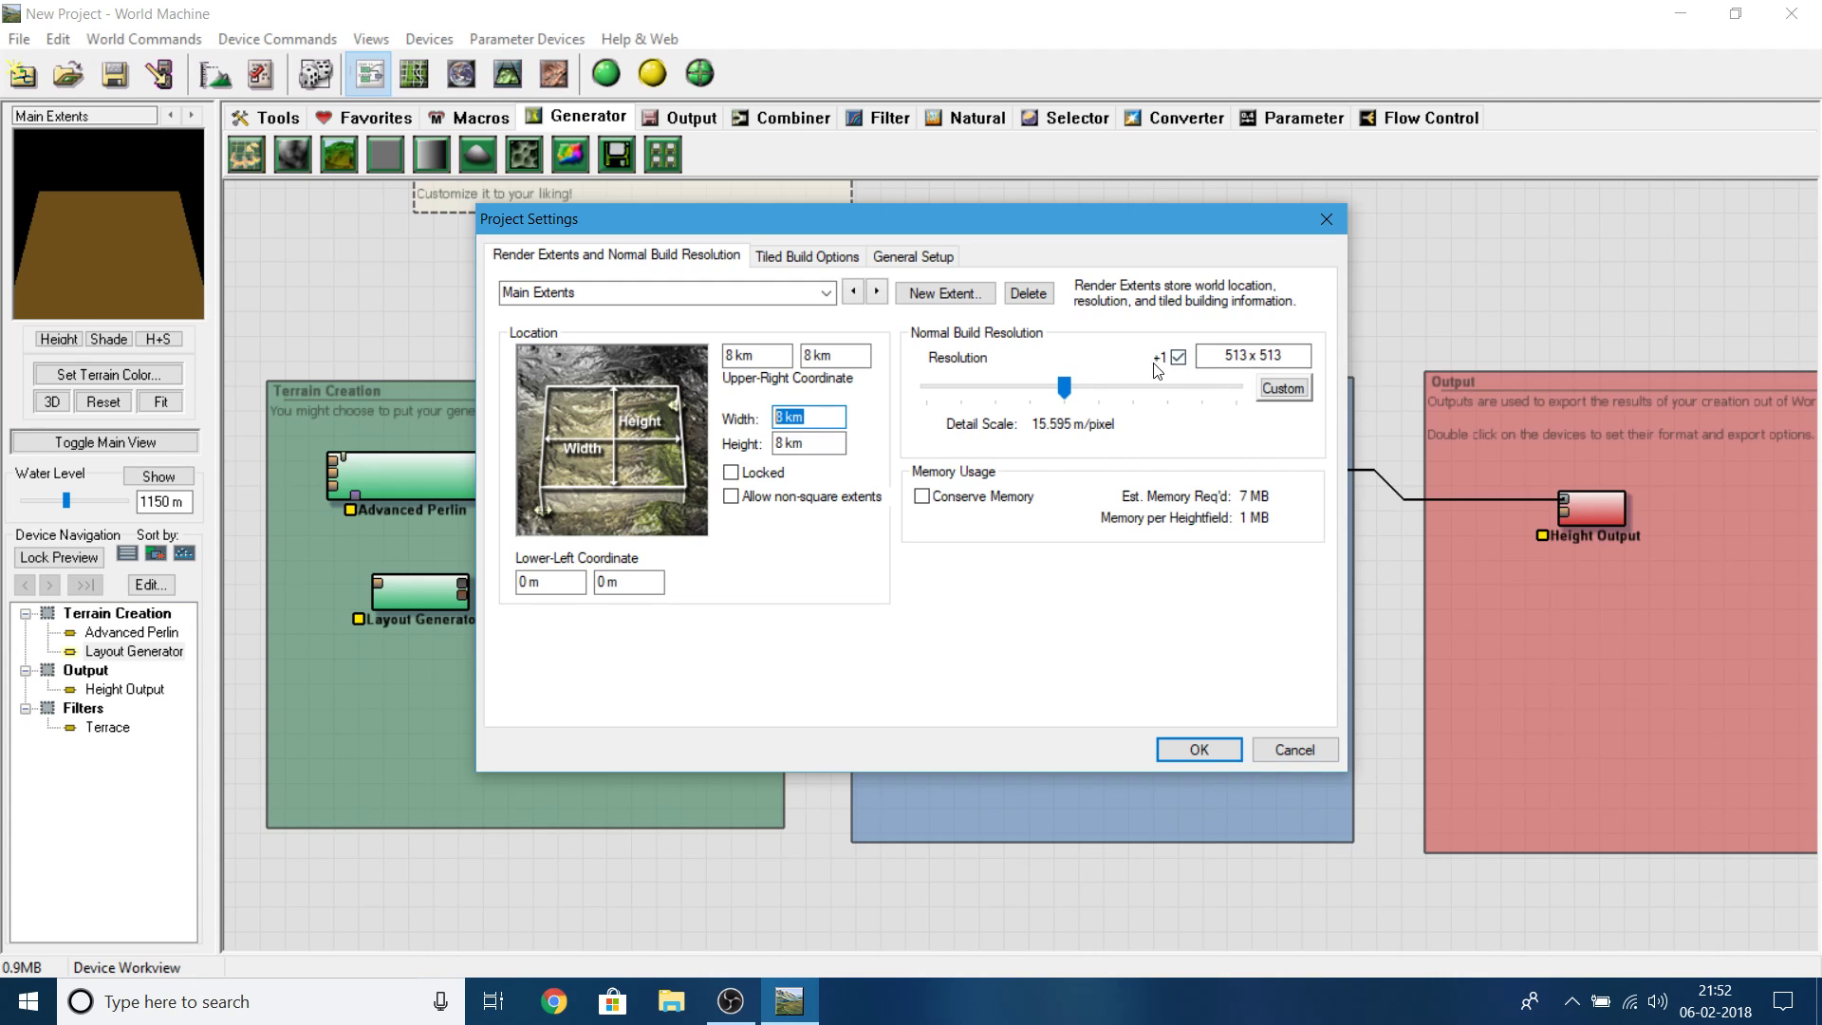
{"action": "left_click", "coordinate": [1212, 744]}
- Open the Layout Generator in the layout view and examine the render extents square at different zoom levels
{"action": "left_click_drag", "start_coordinate": [369, 358], "coordinate": [649, 457]}
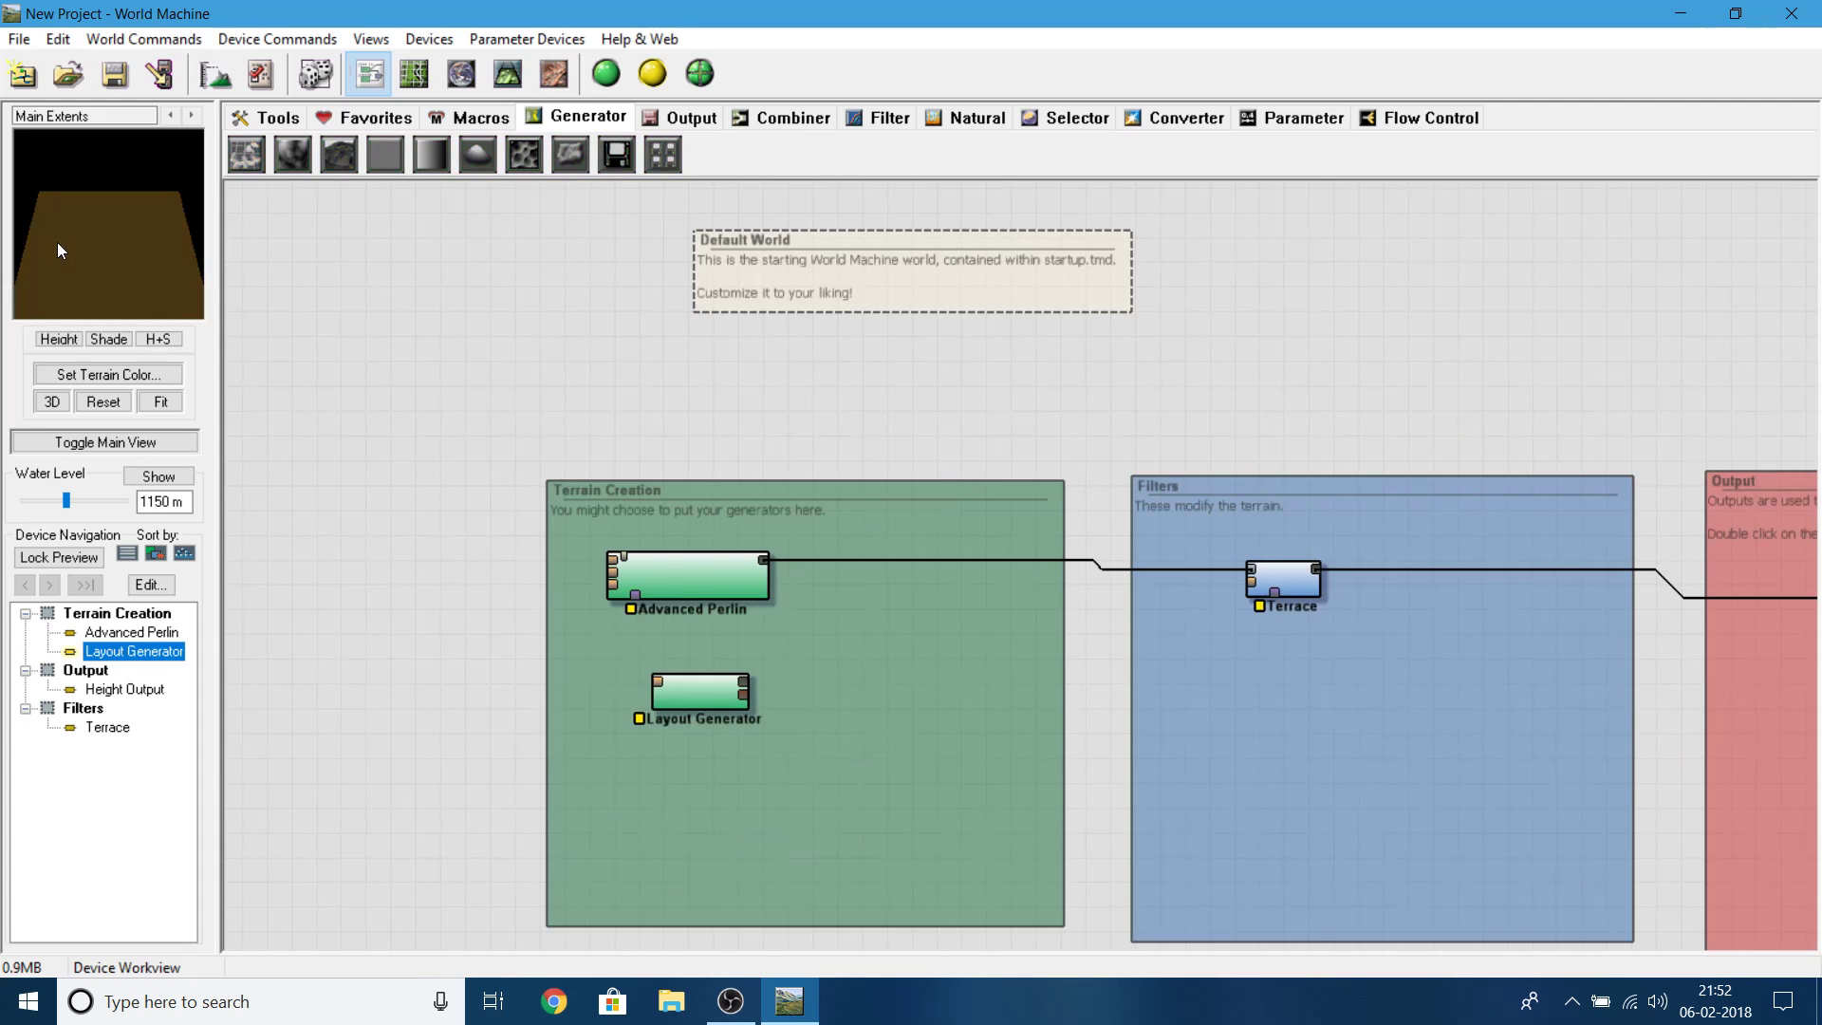
{"action": "left_click", "coordinate": [142, 304]}
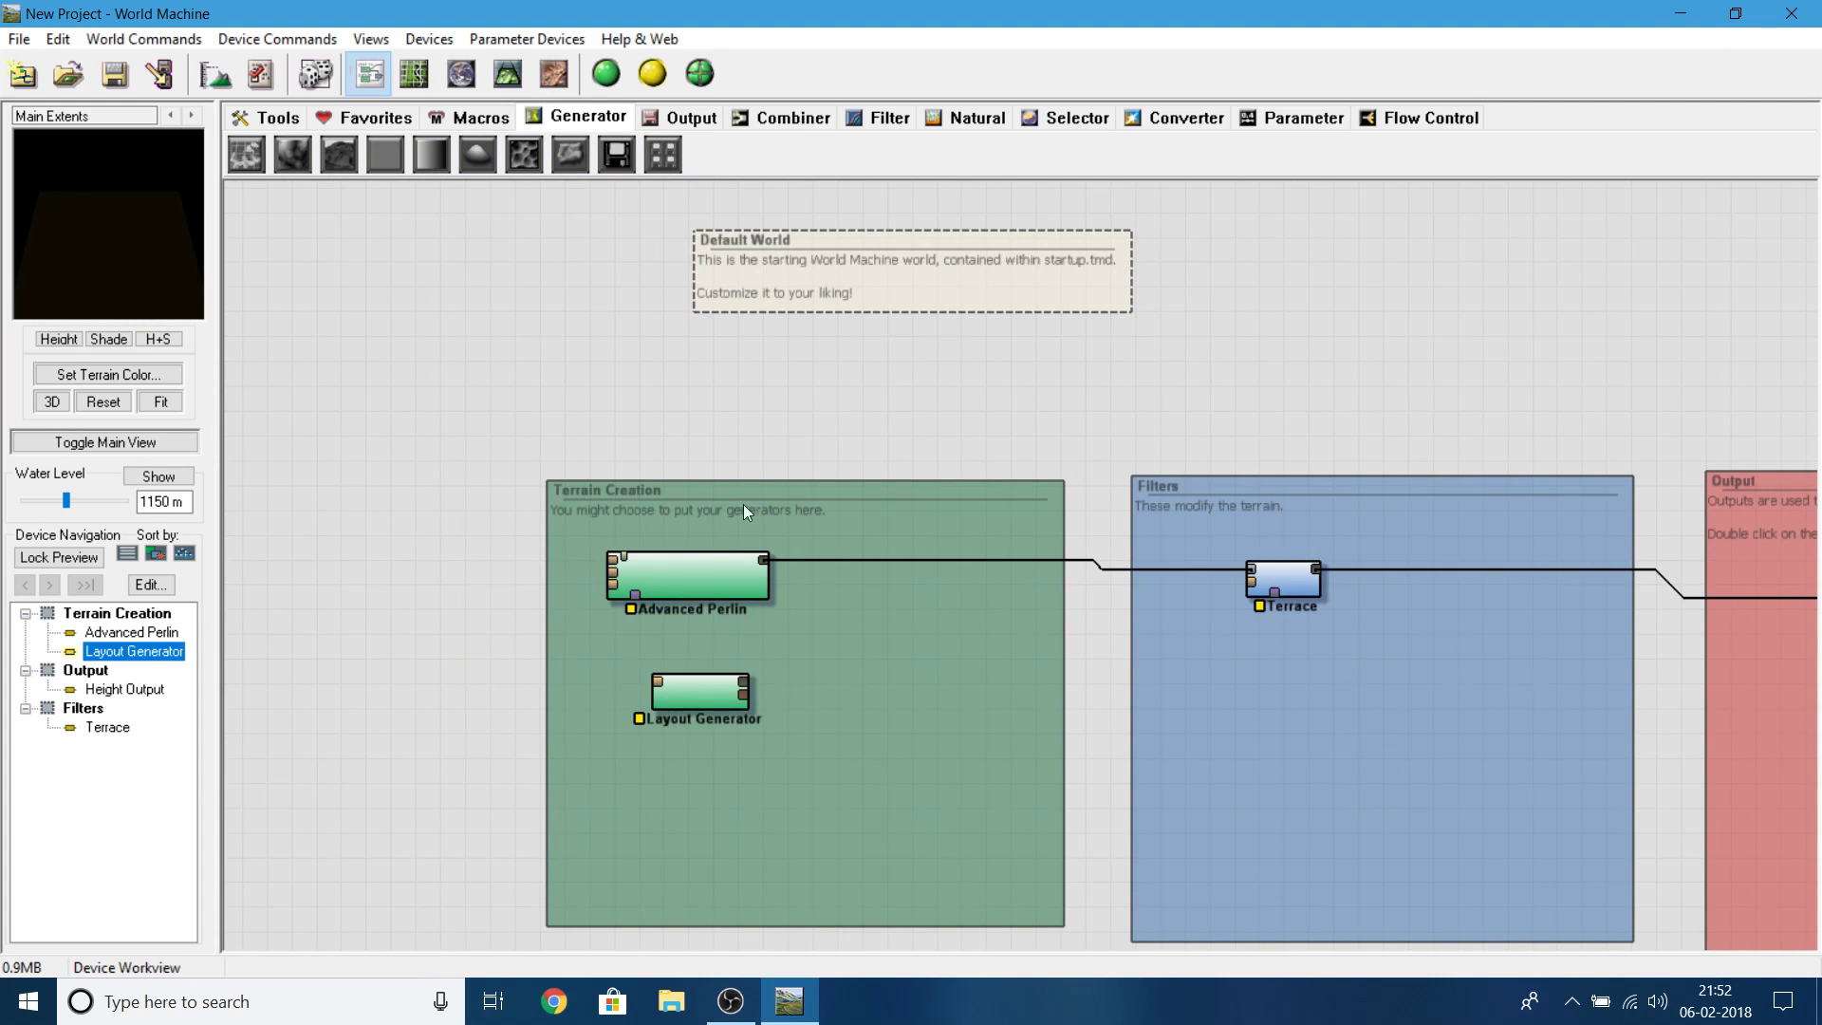
{"action": "double_click", "coordinate": [704, 695]}
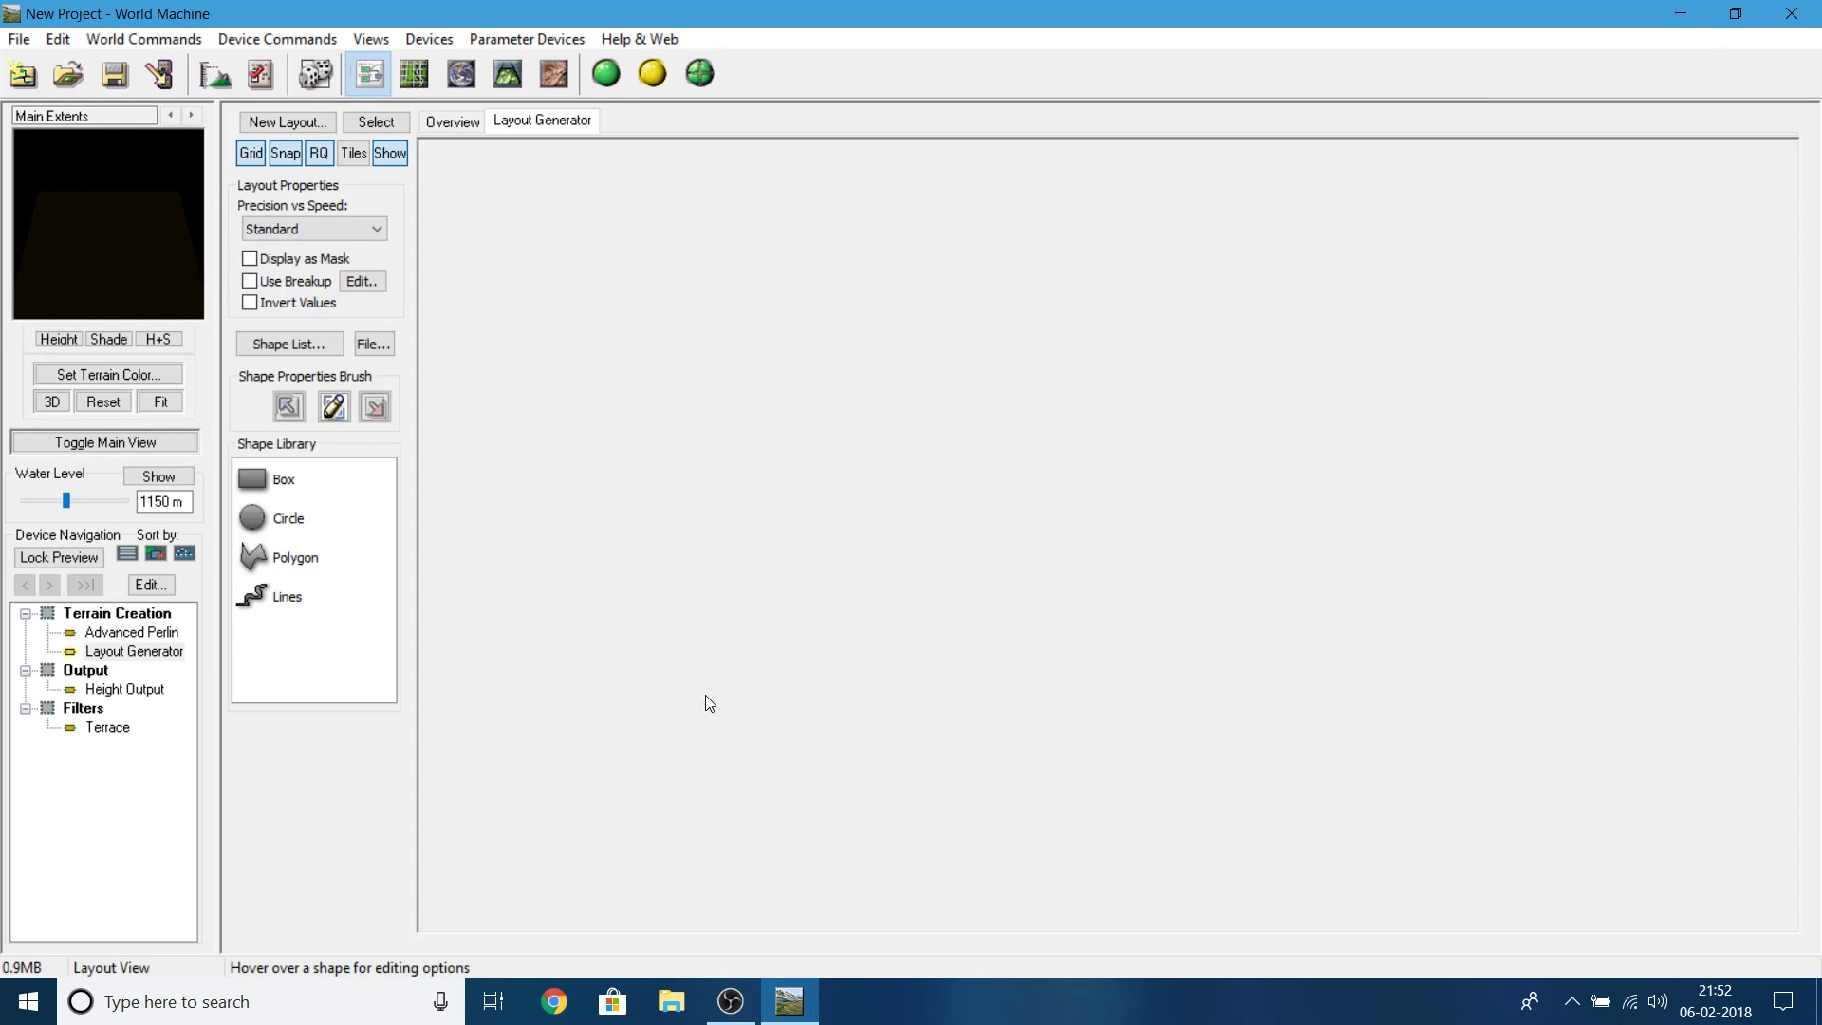
{"action": "scroll", "coordinate": [904, 590], "scroll_direction": "down", "scroll_amount": 5}
{"action": "scroll", "coordinate": [913, 573], "scroll_direction": "down", "scroll_amount": 4}
{"action": "scroll", "coordinate": [965, 542], "scroll_direction": "up", "scroll_amount": 6}
{"action": "left_click_drag", "start_coordinate": [1124, 391], "coordinate": [1175, 748]}
{"action": "scroll", "coordinate": [1308, 499], "scroll_direction": "down", "scroll_amount": 2}
{"action": "left_click_drag", "start_coordinate": [1308, 498], "coordinate": [1257, 713]}
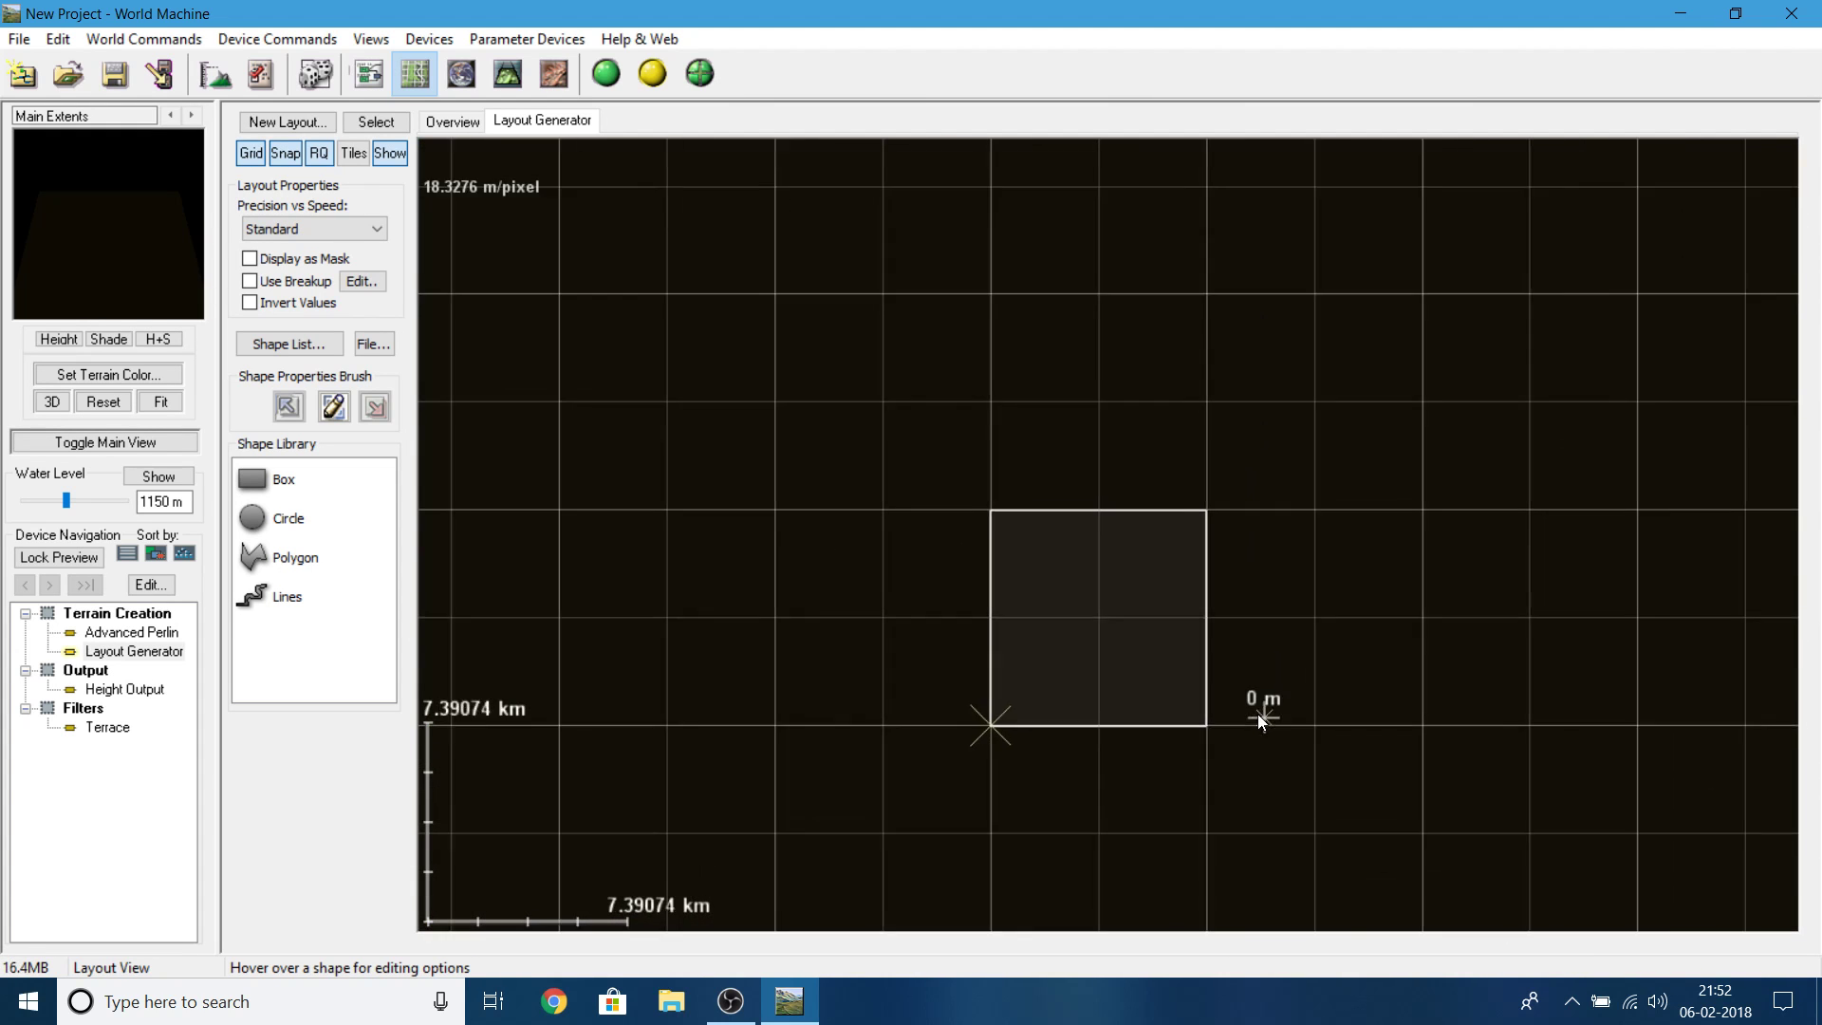
{"action": "scroll", "coordinate": [1130, 664], "scroll_direction": "up", "scroll_amount": 4}
{"action": "scroll", "coordinate": [1041, 549], "scroll_direction": "down", "scroll_amount": 3}
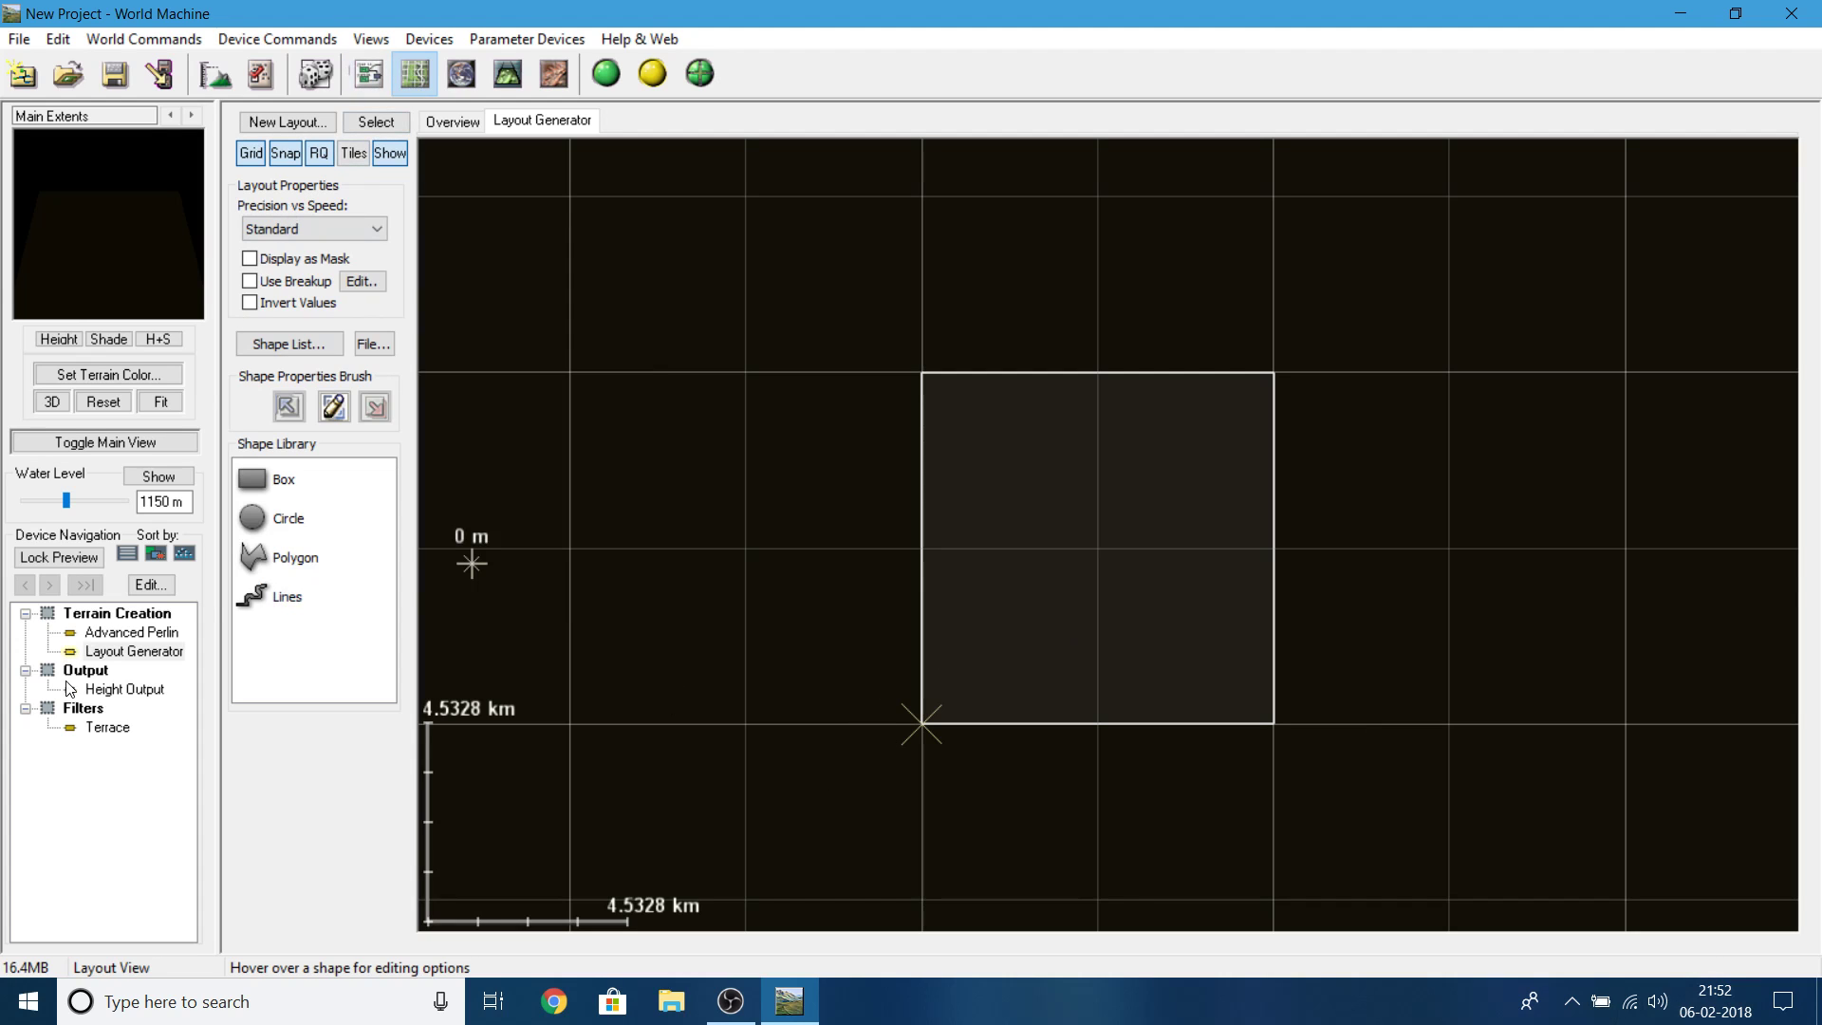
- Preview the Height Output terrain in the layout view, including the area surrounding the render extents
{"action": "left_click", "coordinate": [104, 727]}
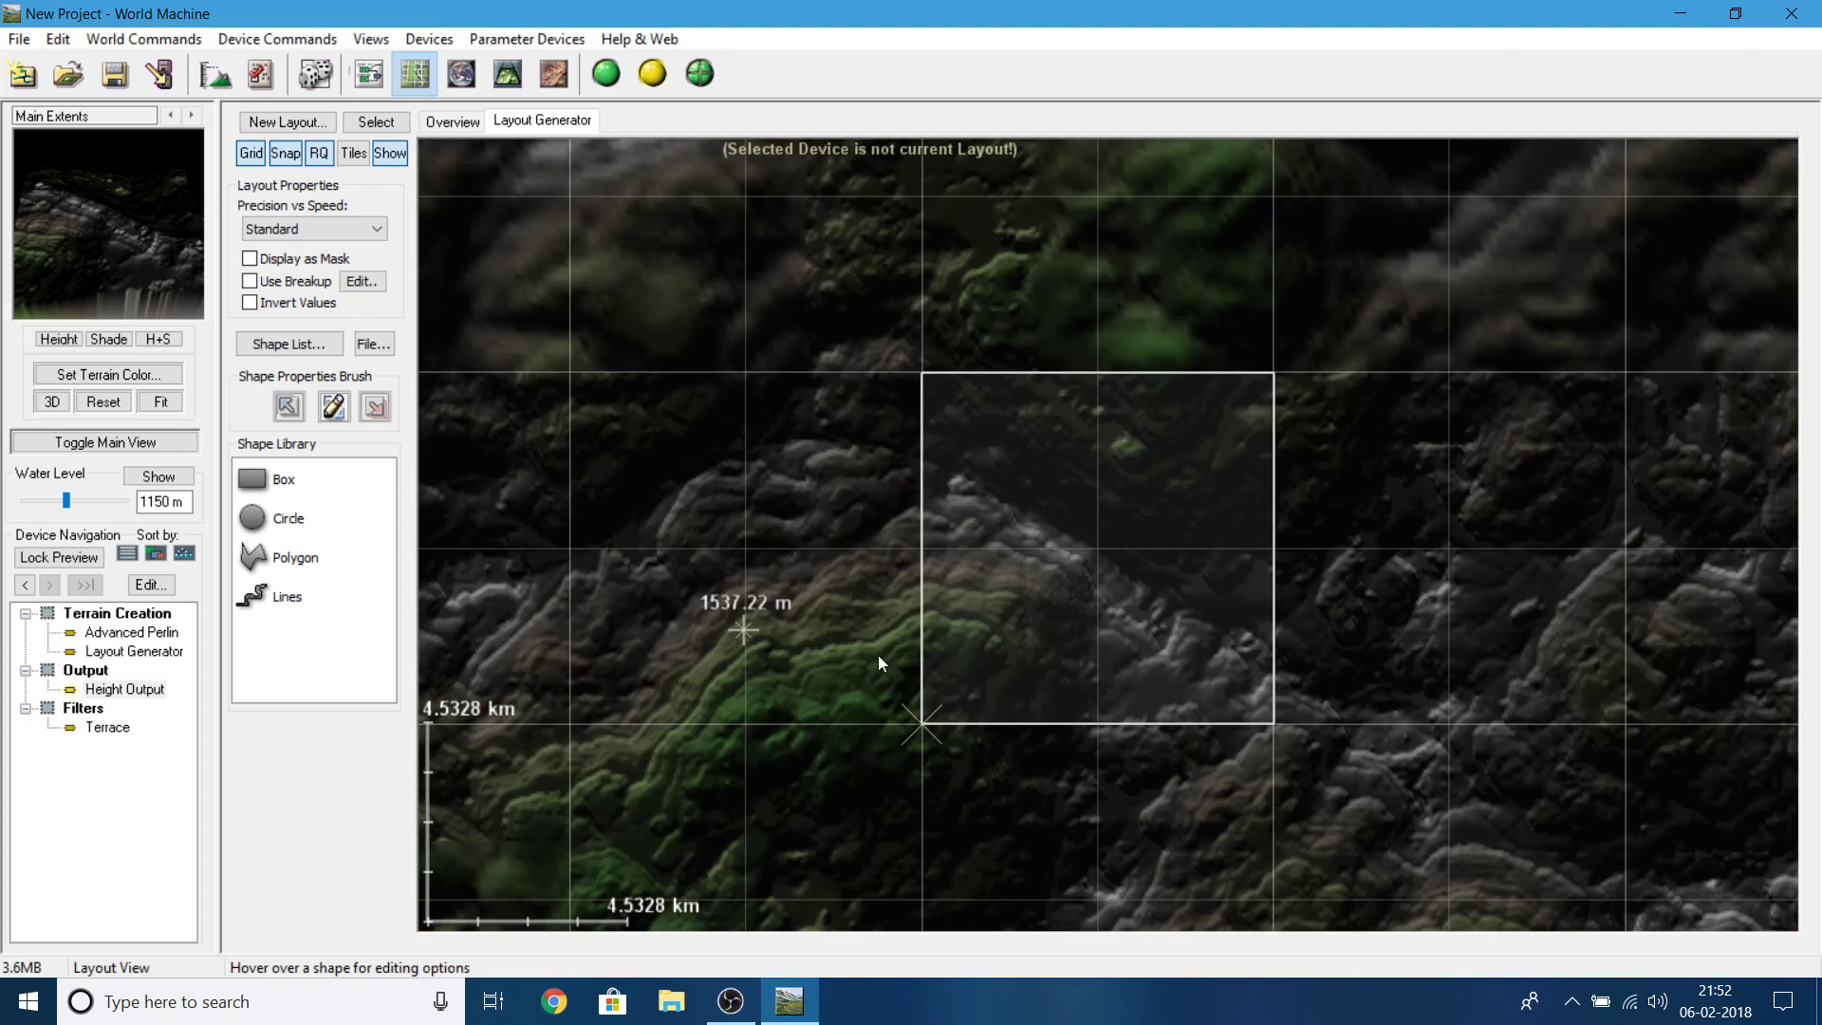
{"action": "scroll", "coordinate": [1078, 602], "scroll_direction": "down", "scroll_amount": 5}
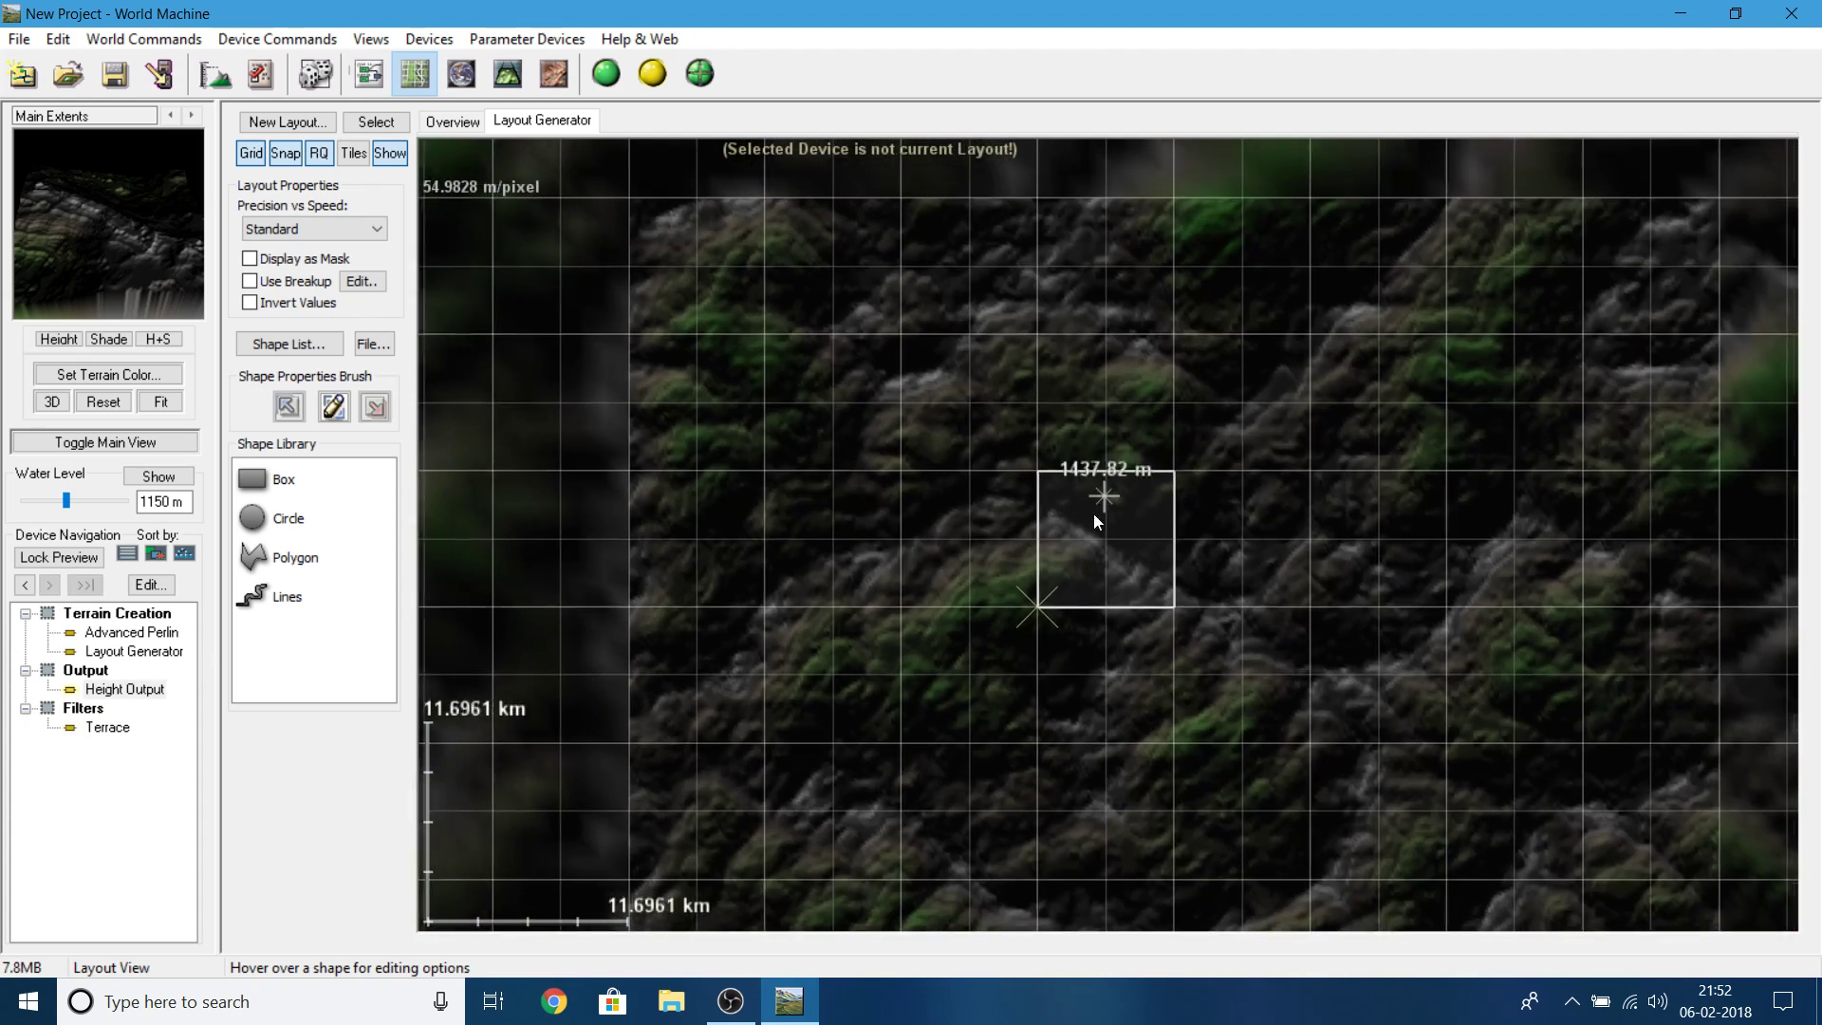
- Draw a seven-point Lines shape running diagonally across the render extents square, with both ends lying outside it
{"action": "scroll", "coordinate": [795, 582], "scroll_direction": "up", "scroll_amount": 6}
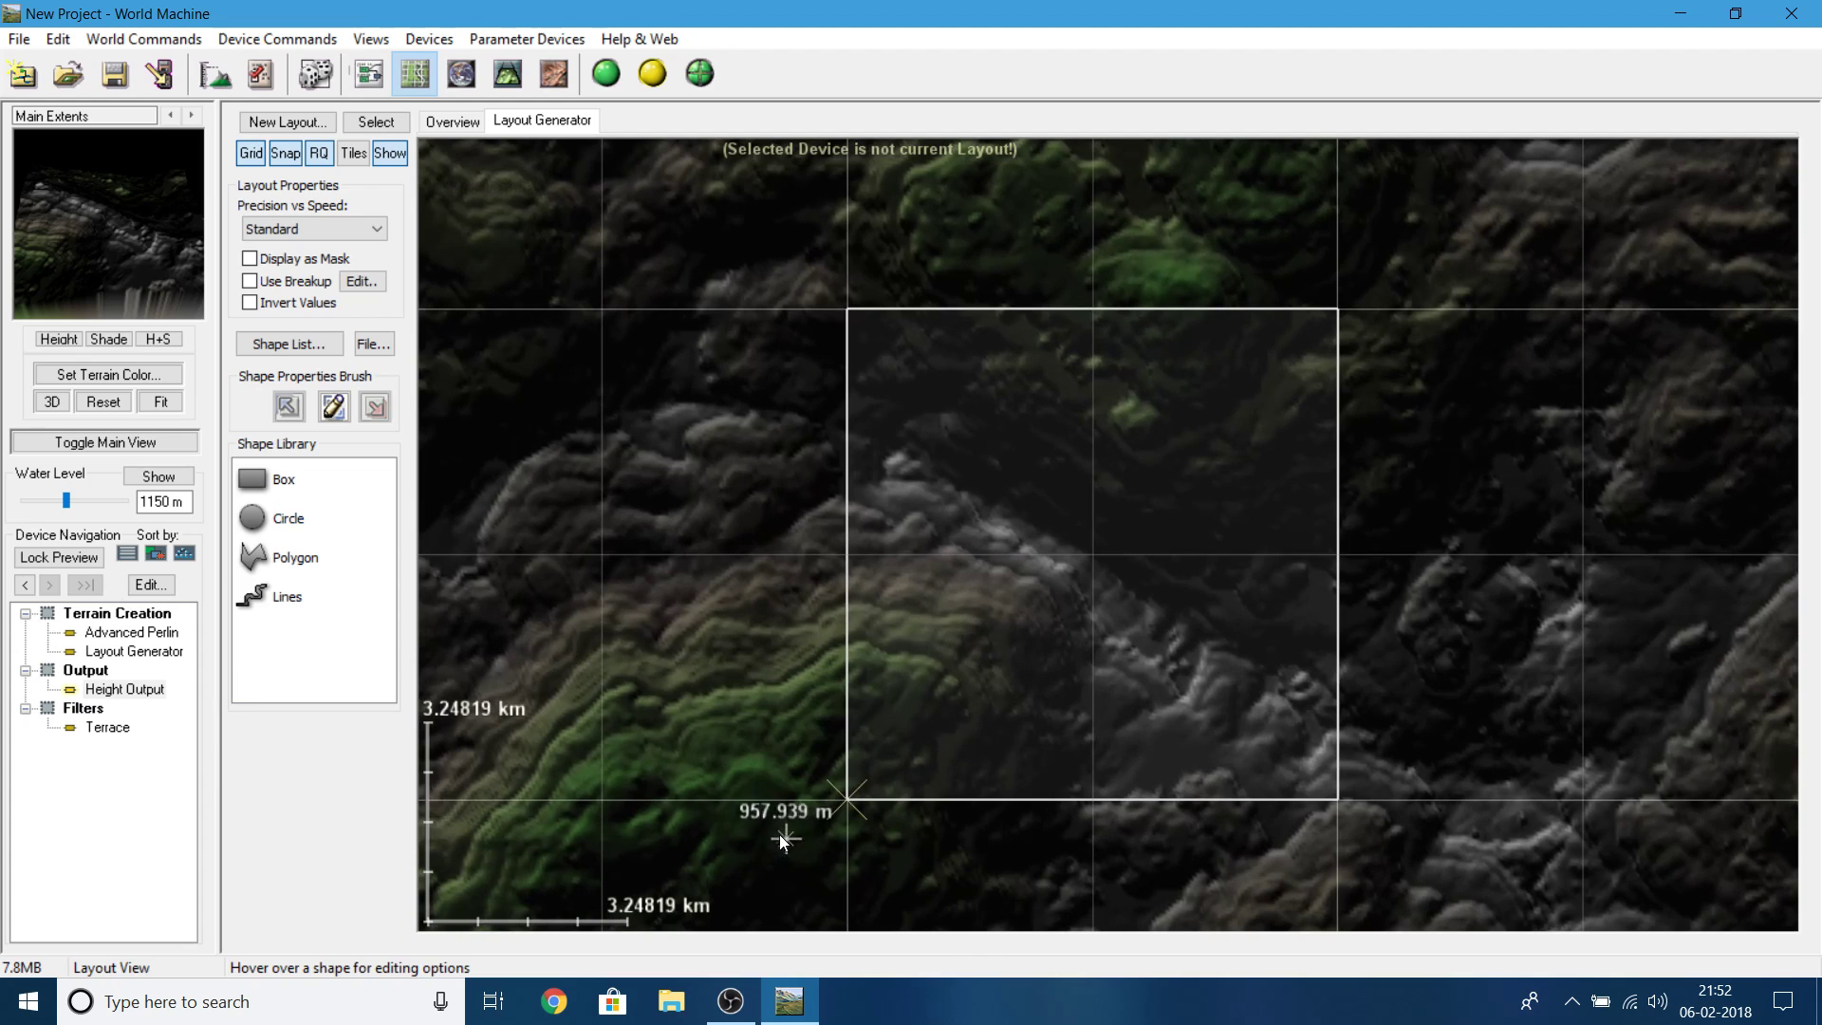
{"action": "left_click", "coordinate": [267, 585]}
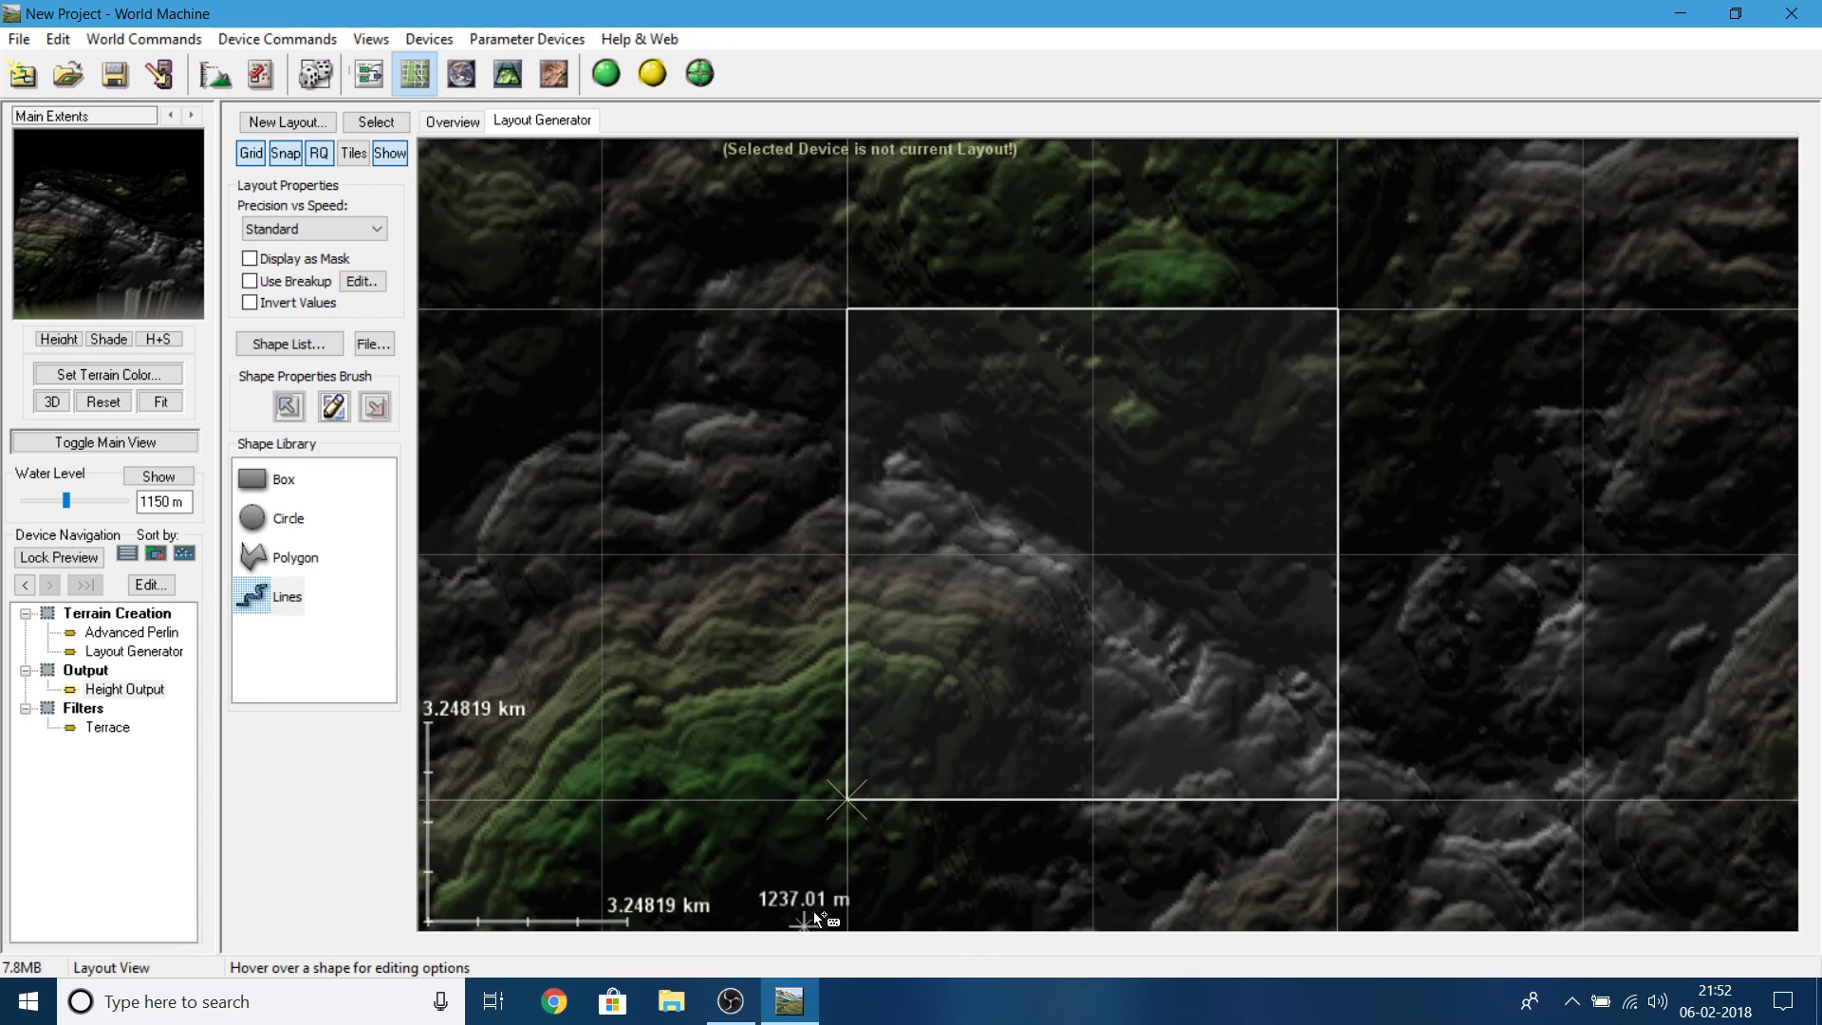
{"action": "left_click", "coordinate": [778, 870]}
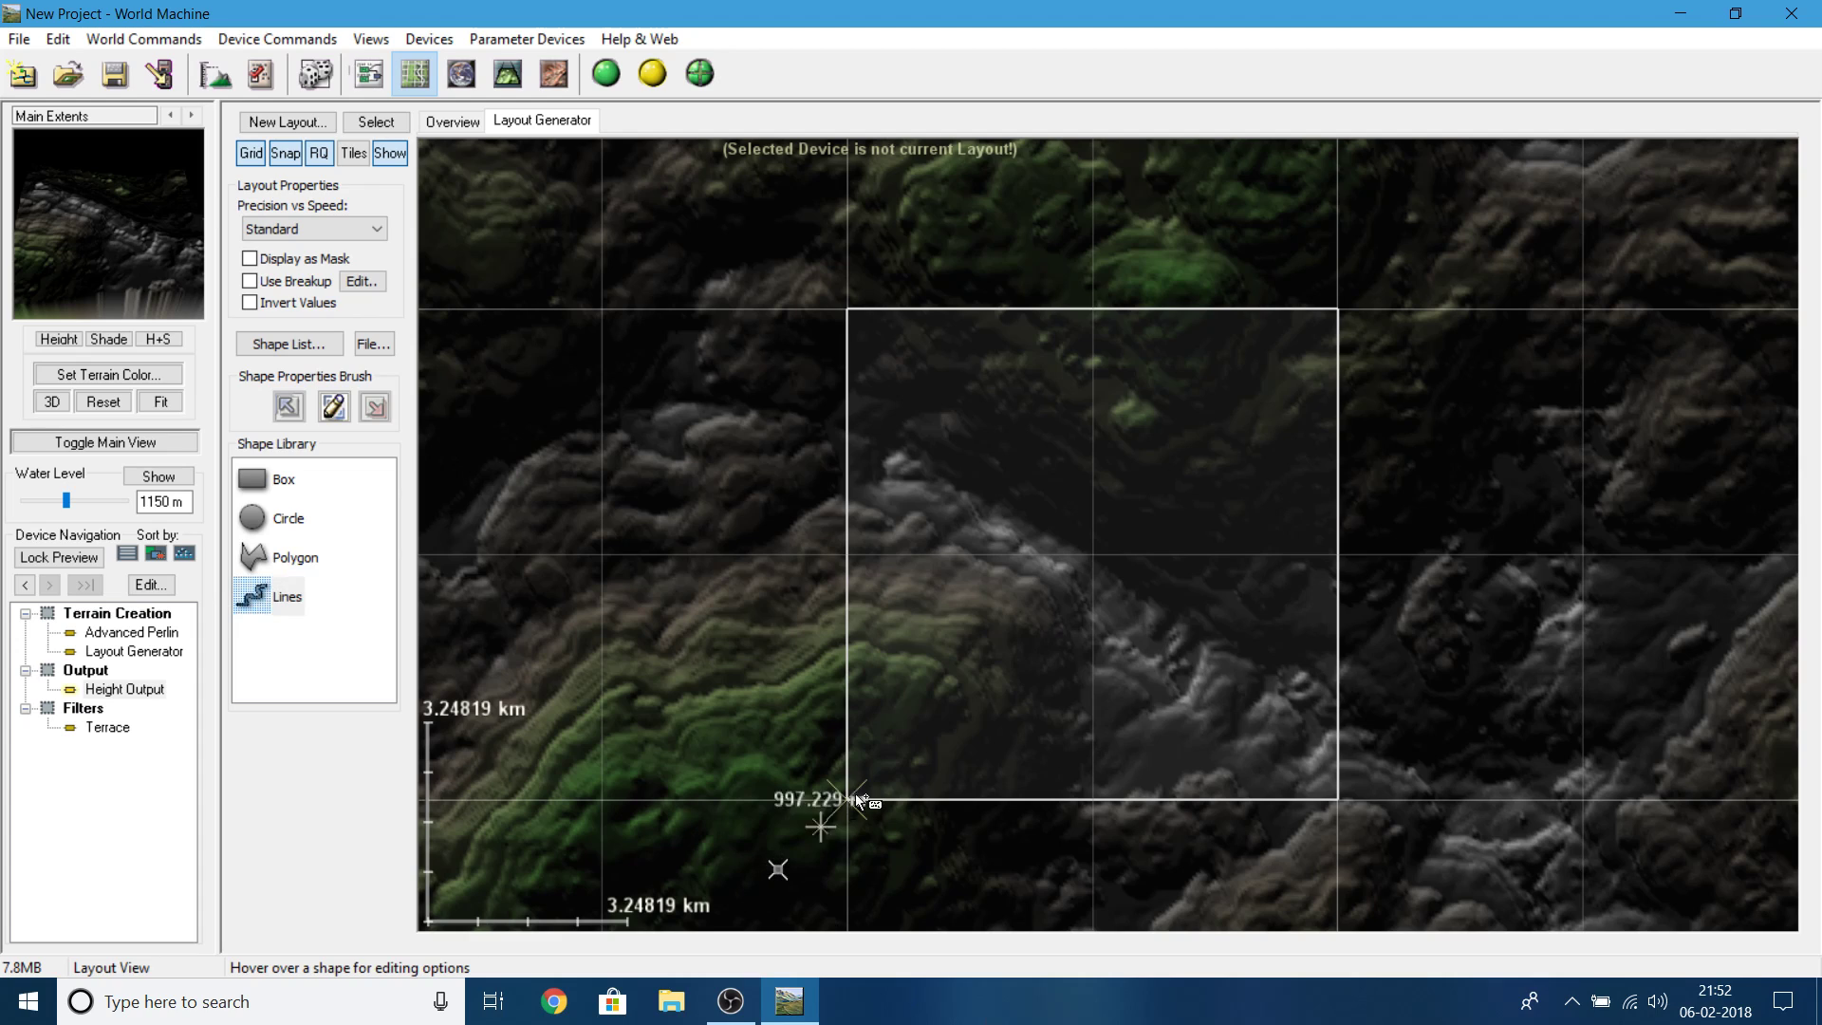
{"action": "left_click", "coordinate": [956, 729]}
{"action": "left_click", "coordinate": [1057, 674]}
{"action": "left_click", "coordinate": [1179, 543]}
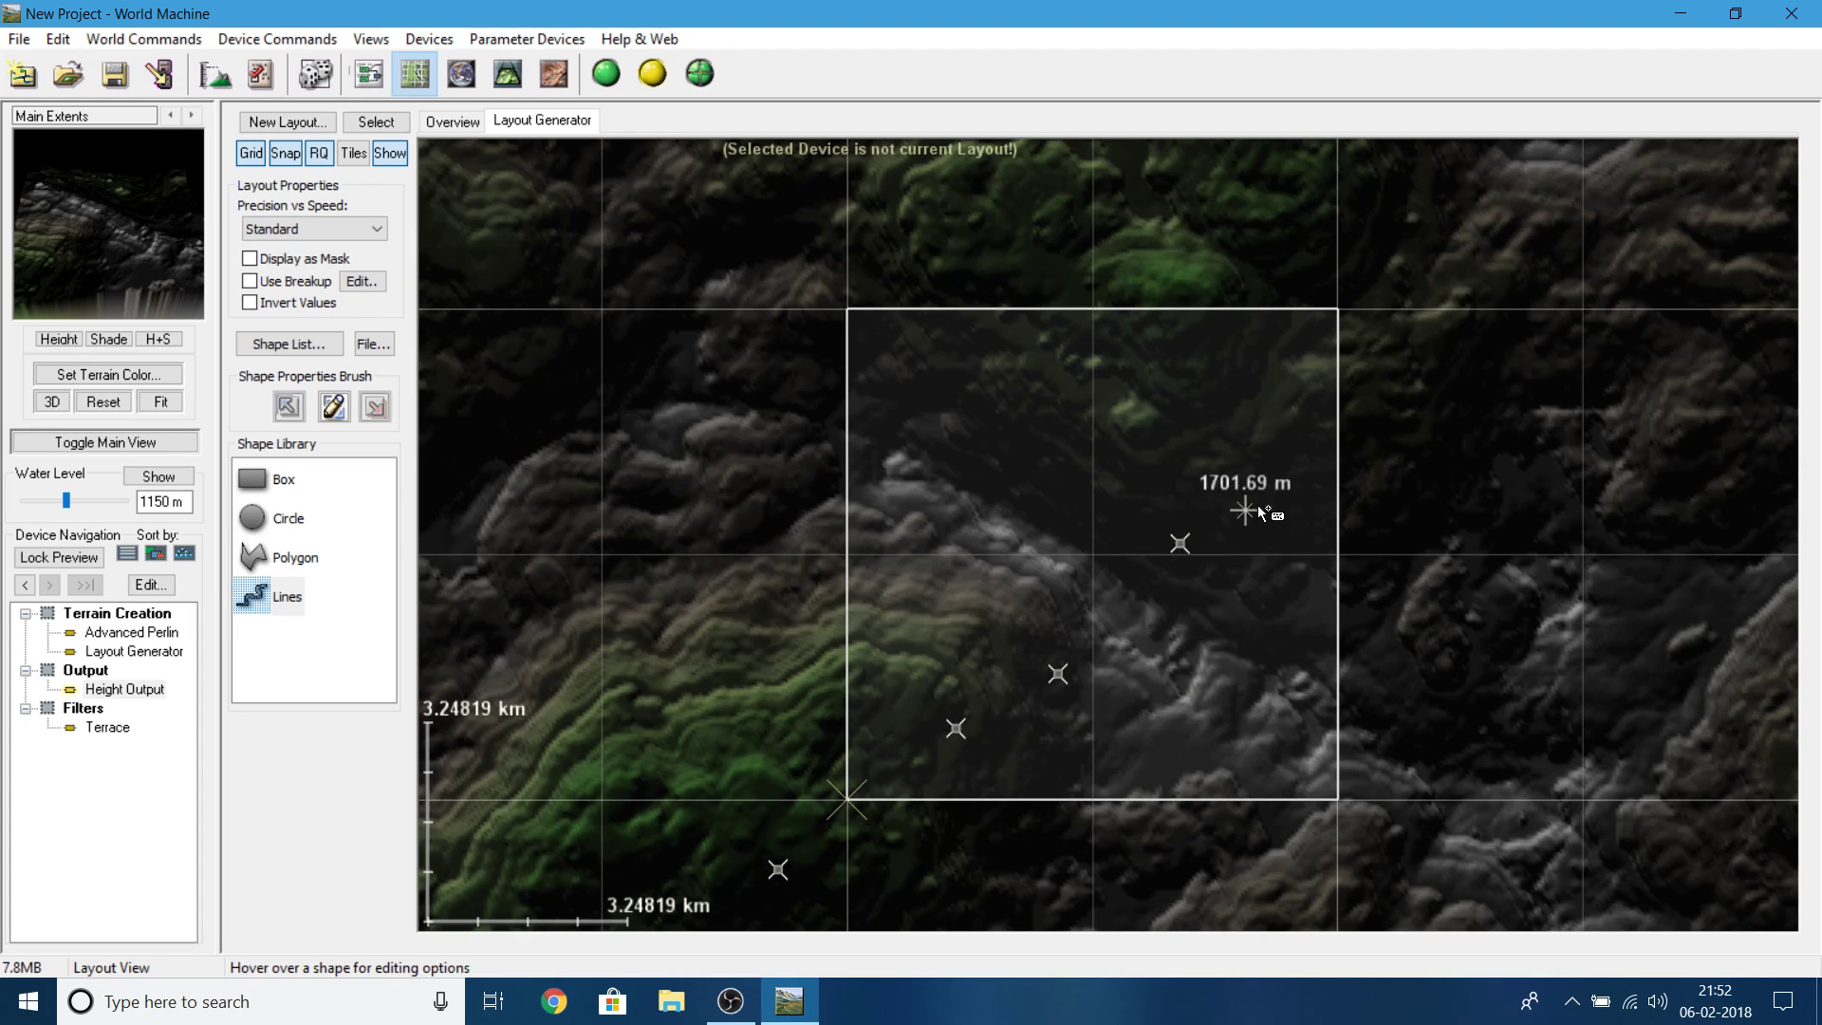
{"action": "left_click", "coordinate": [1299, 442]}
{"action": "left_click", "coordinate": [1306, 356]}
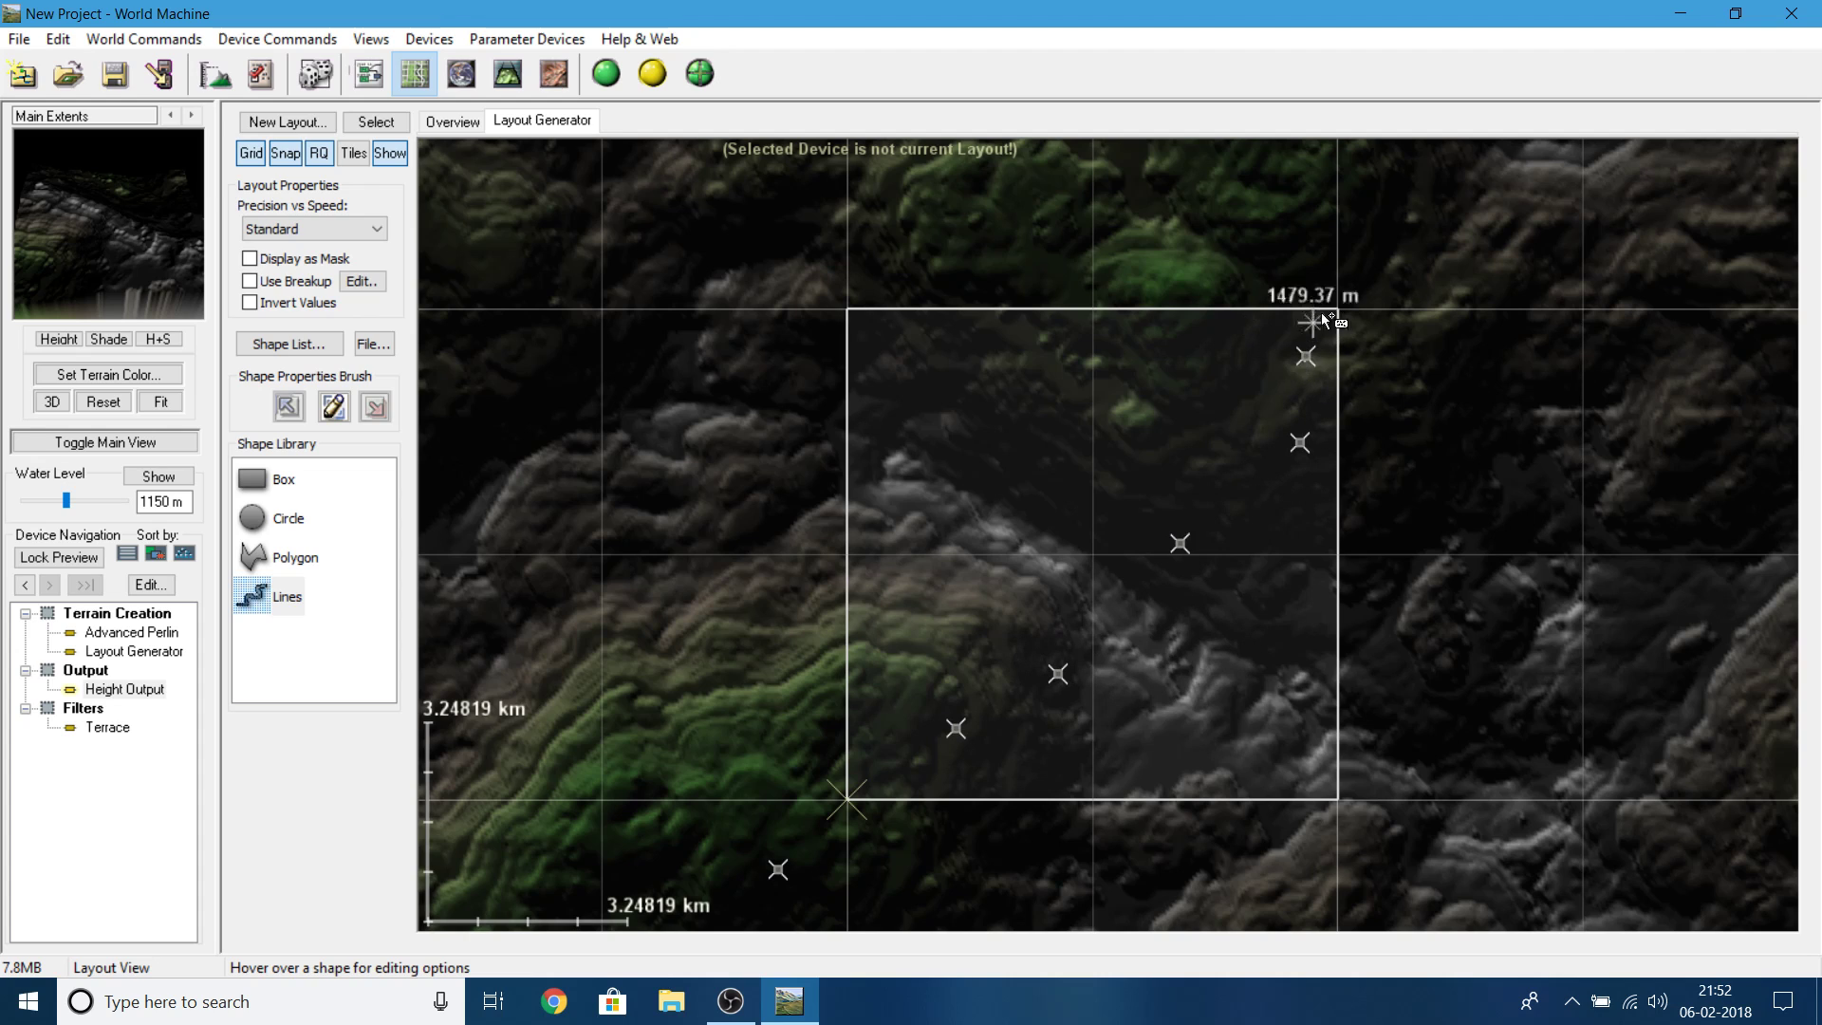
{"action": "double_click", "coordinate": [1436, 258]}
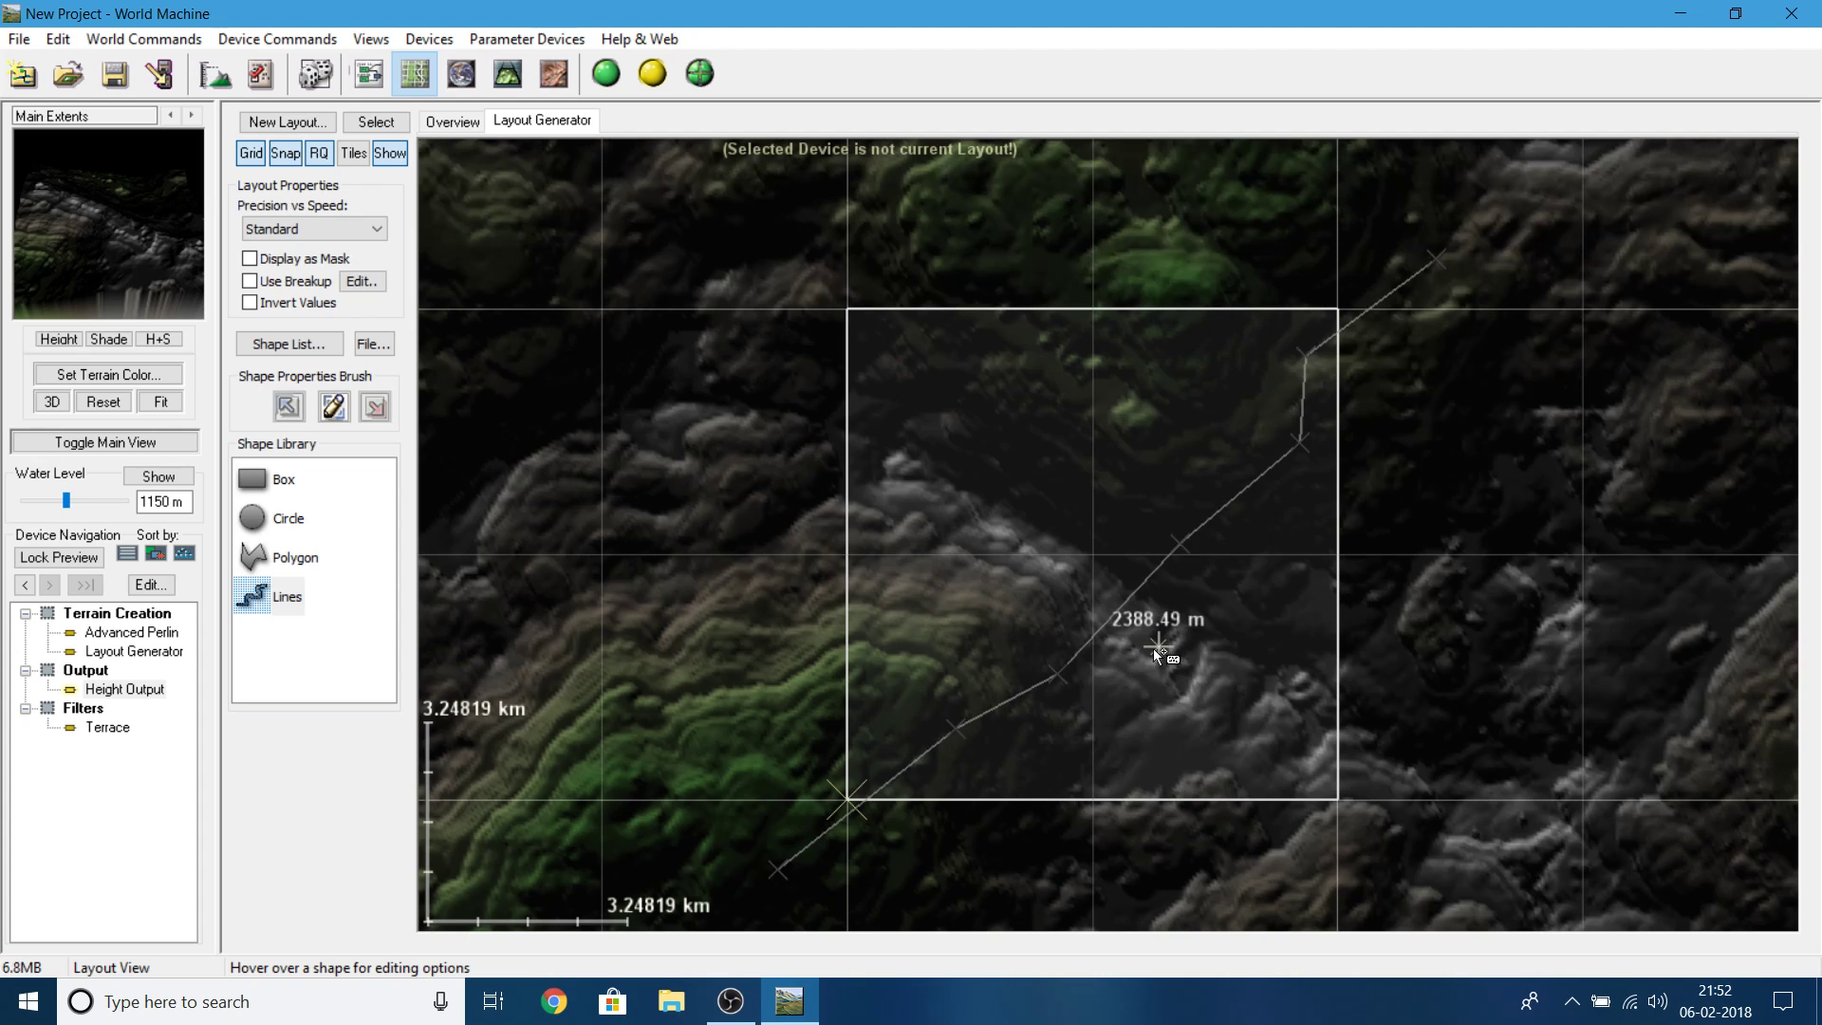
- Preview the Layout Generator's output and examine the ridge in the layout view and from different angles in the 3D preview
{"action": "left_click", "coordinate": [134, 653]}
{"action": "scroll", "coordinate": [849, 548], "scroll_direction": "down", "scroll_amount": 1}
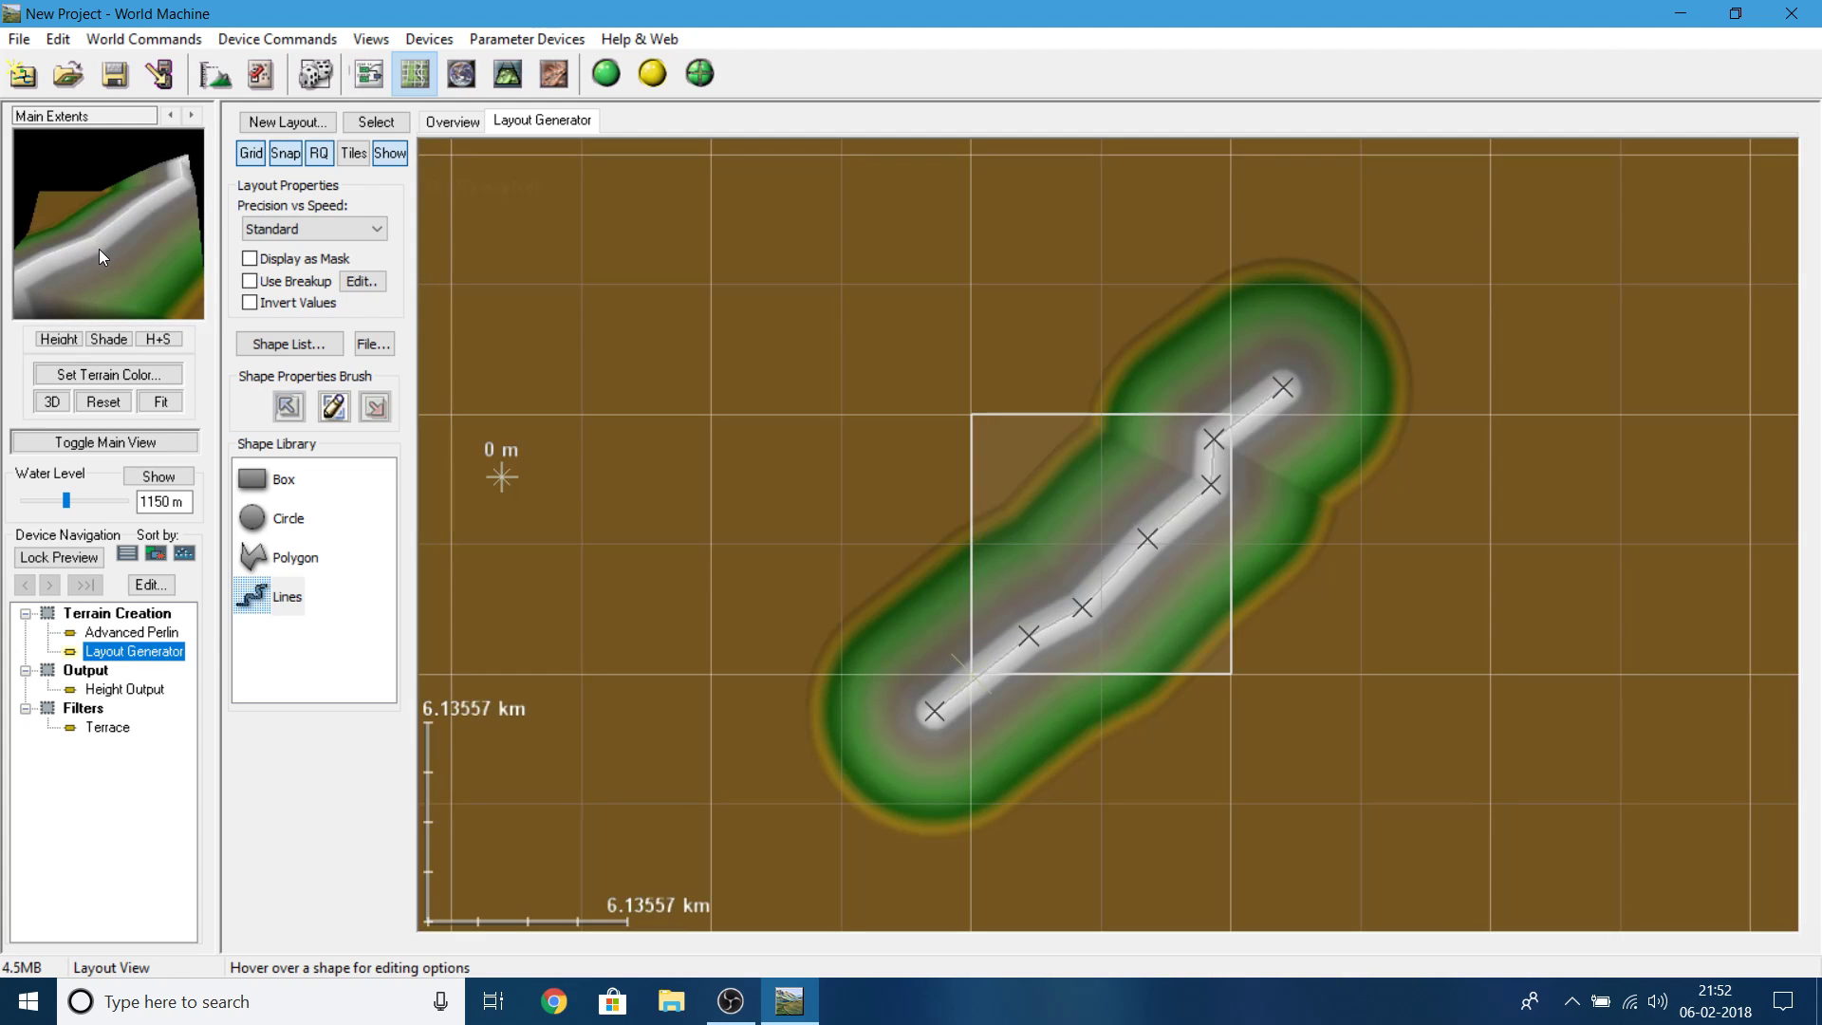
{"action": "scroll", "coordinate": [1303, 532], "scroll_direction": "up", "scroll_amount": 2}
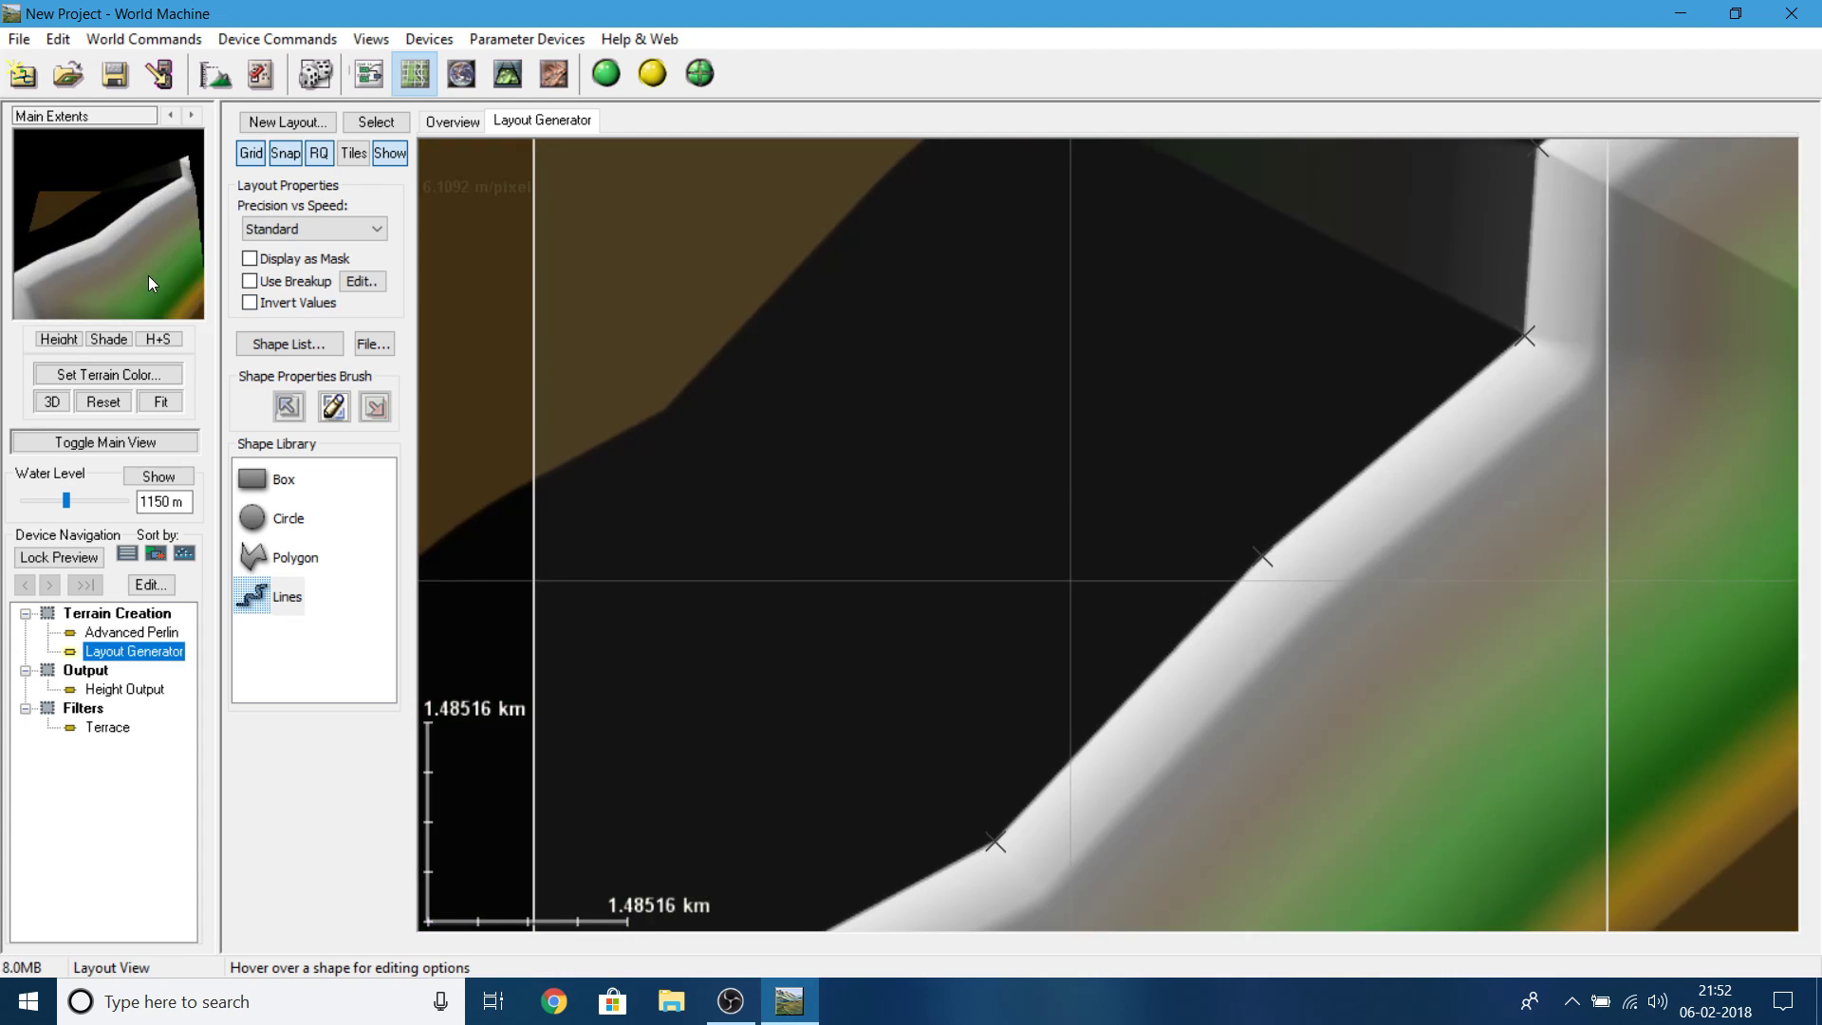
{"action": "left_click_drag", "start_coordinate": [148, 275], "coordinate": [81, 231]}
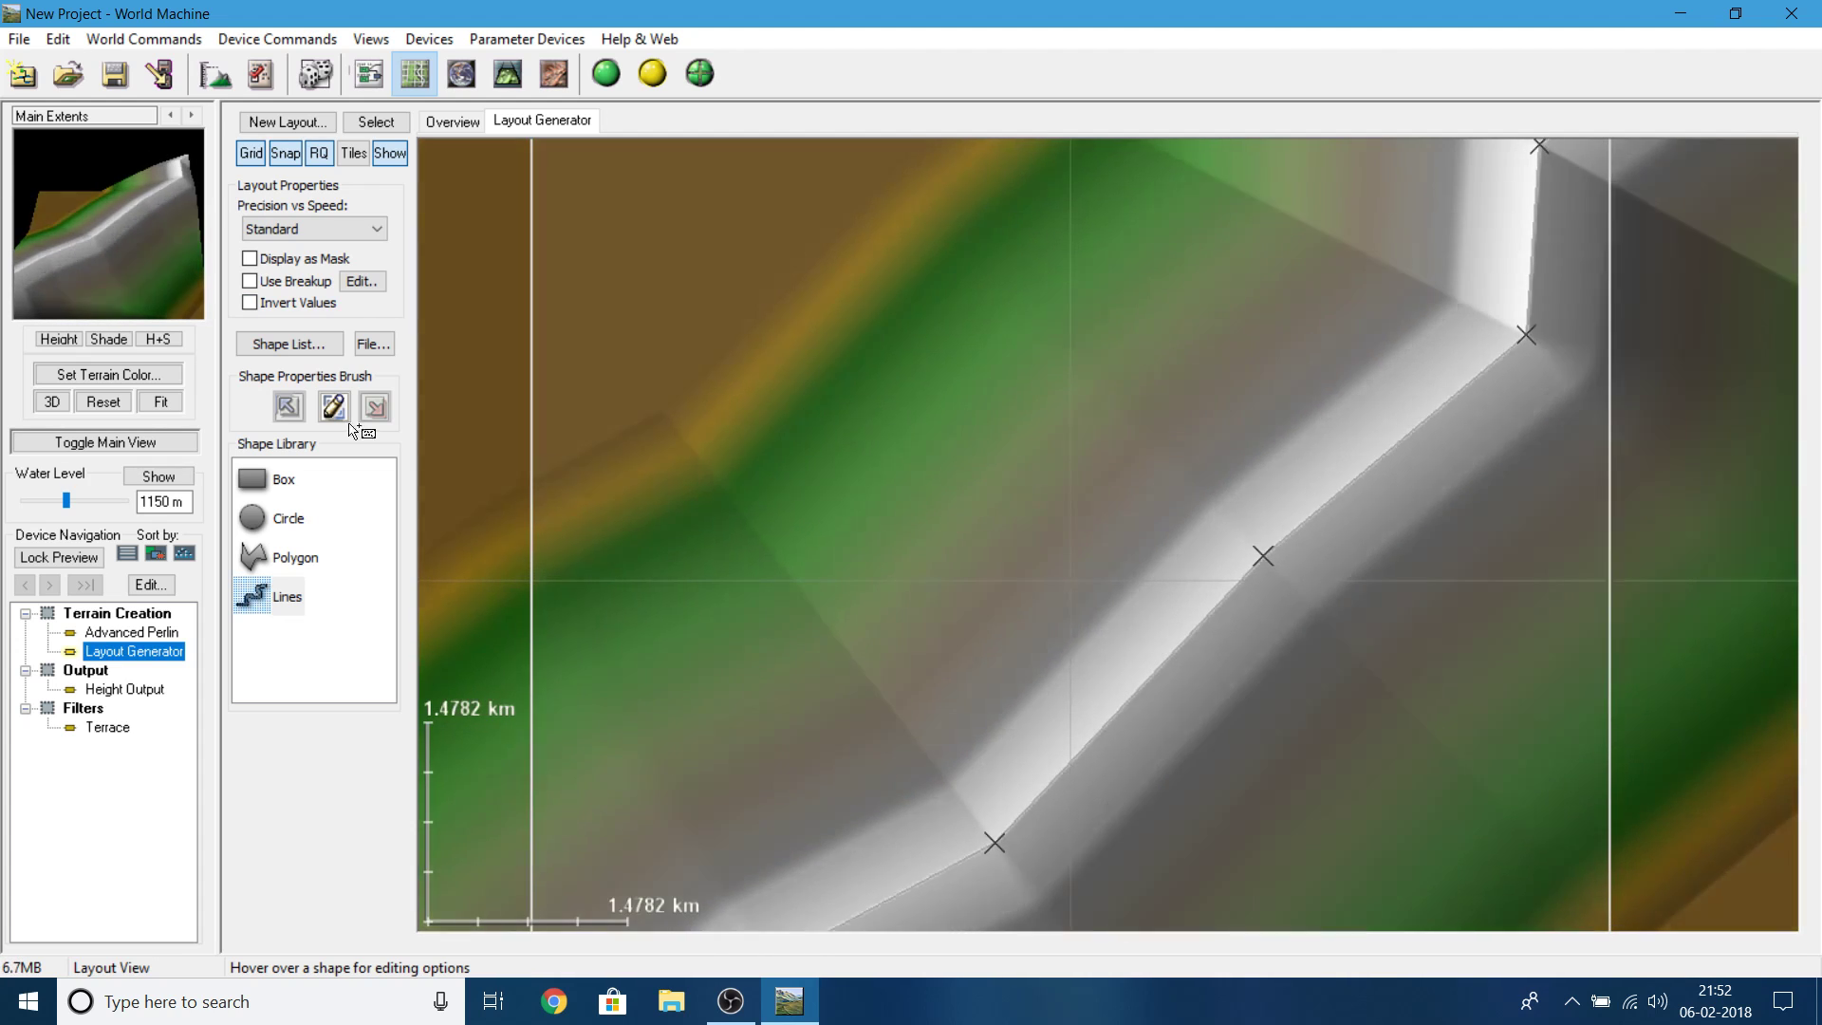
{"action": "scroll", "coordinate": [994, 442], "scroll_direction": "down", "scroll_amount": 2}
{"action": "scroll", "coordinate": [995, 442], "scroll_direction": "down", "scroll_amount": 2}
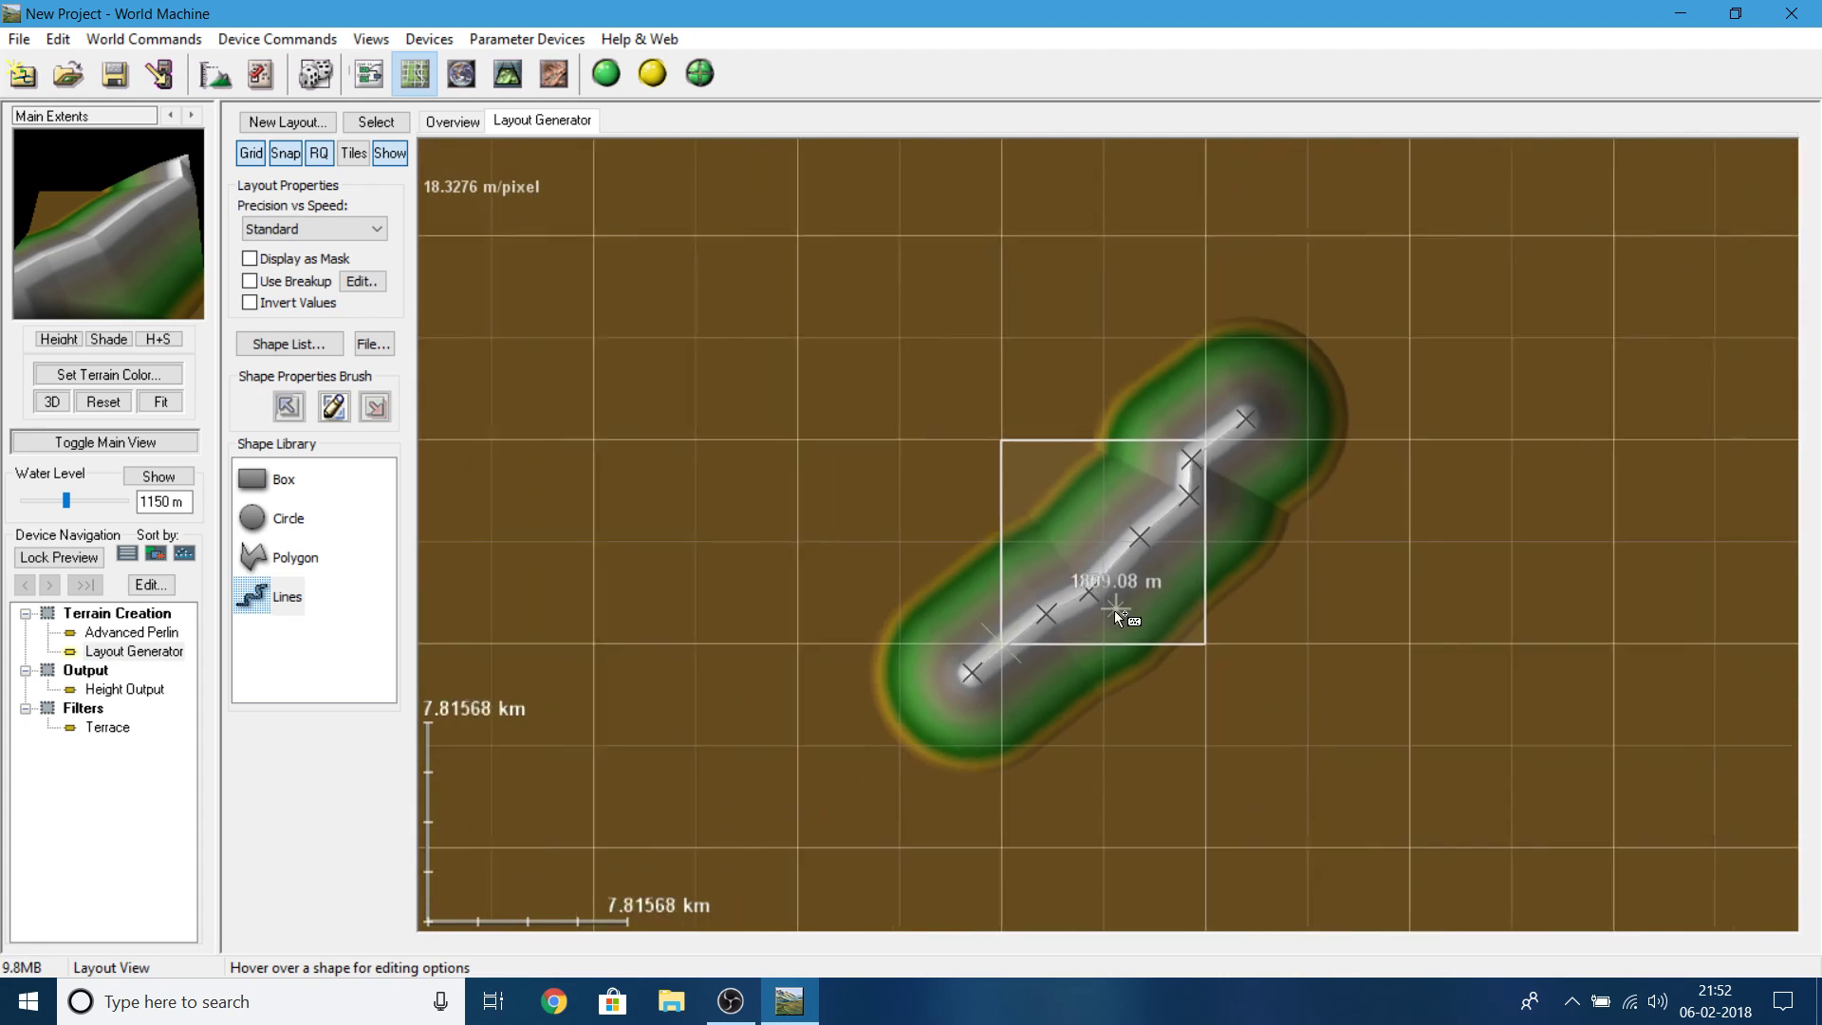
{"action": "scroll", "coordinate": [1393, 511], "scroll_direction": "up", "scroll_amount": 3}
{"action": "scroll", "coordinate": [1186, 533], "scroll_direction": "down", "scroll_amount": 1}
{"action": "scroll", "coordinate": [1182, 537], "scroll_direction": "up", "scroll_amount": 1}
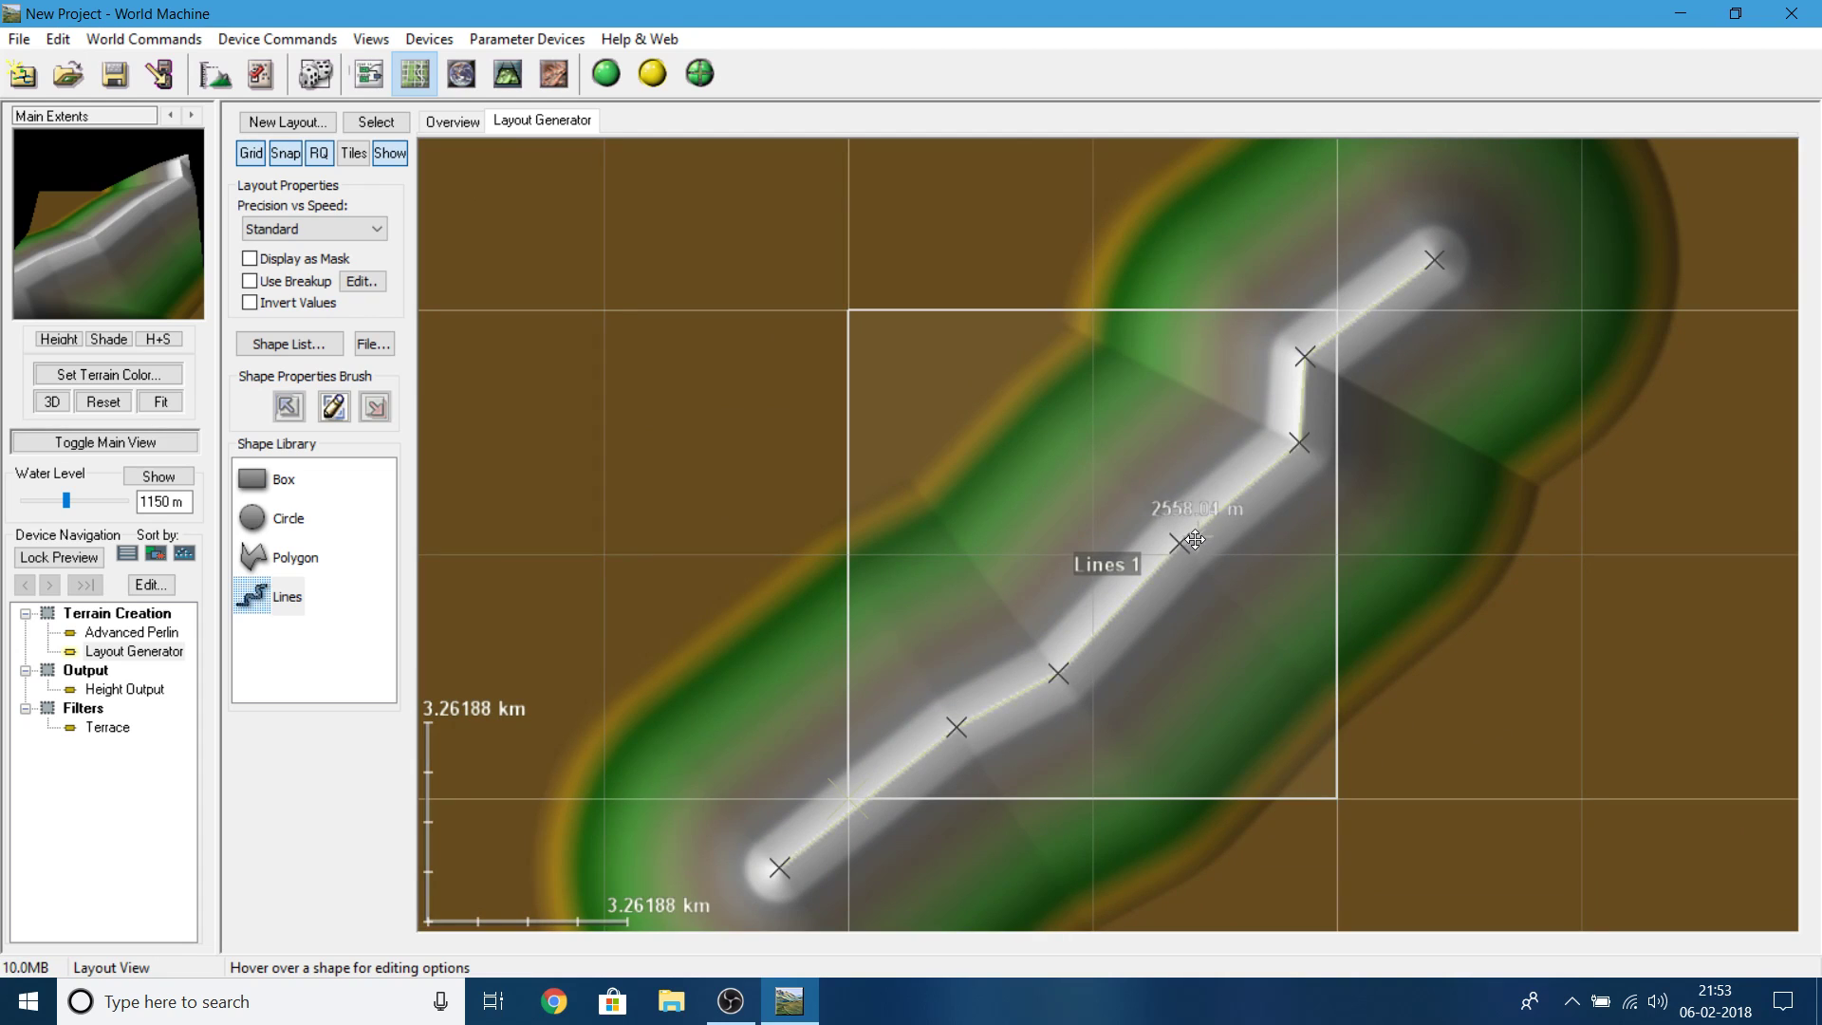
- Perform curve smoothing twice on the Lines shape
{"action": "left_click", "coordinate": [1203, 532]}
{"action": "right_click", "coordinate": [1204, 526]}
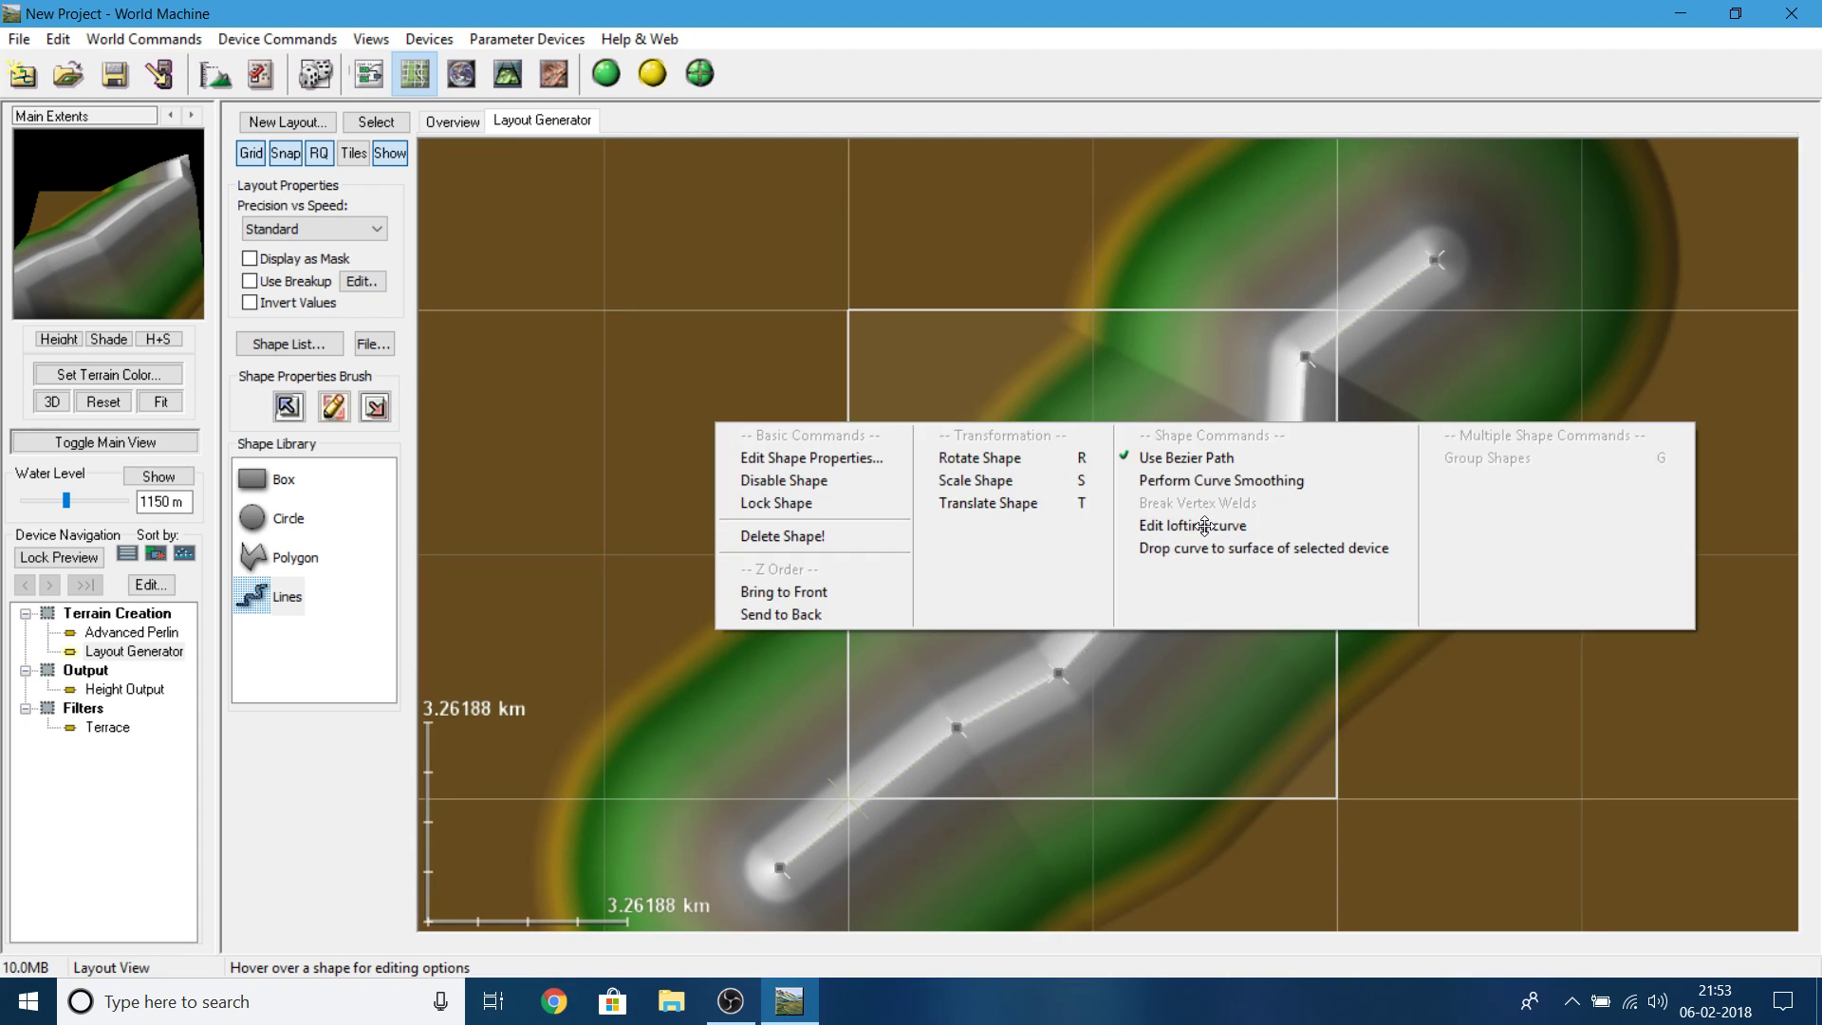
{"action": "left_click", "coordinate": [1168, 480]}
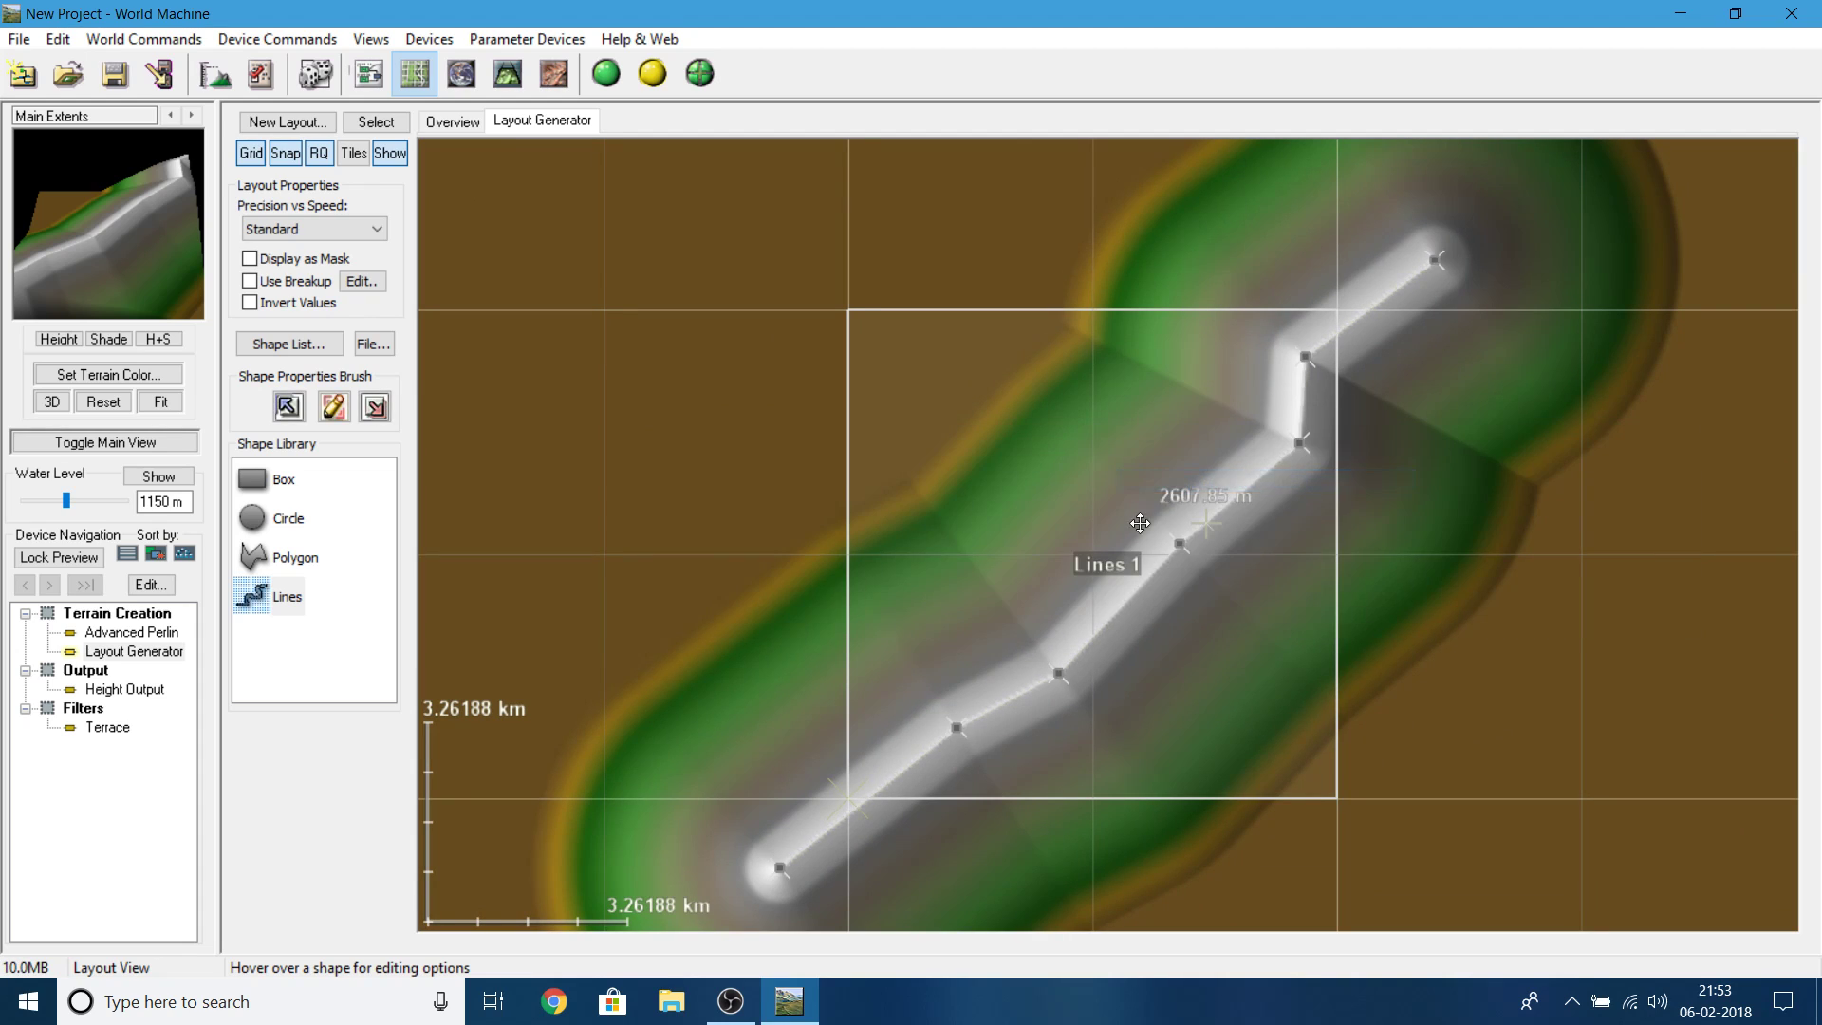
{"action": "scroll", "coordinate": [1279, 501], "scroll_direction": "down", "scroll_amount": 3}
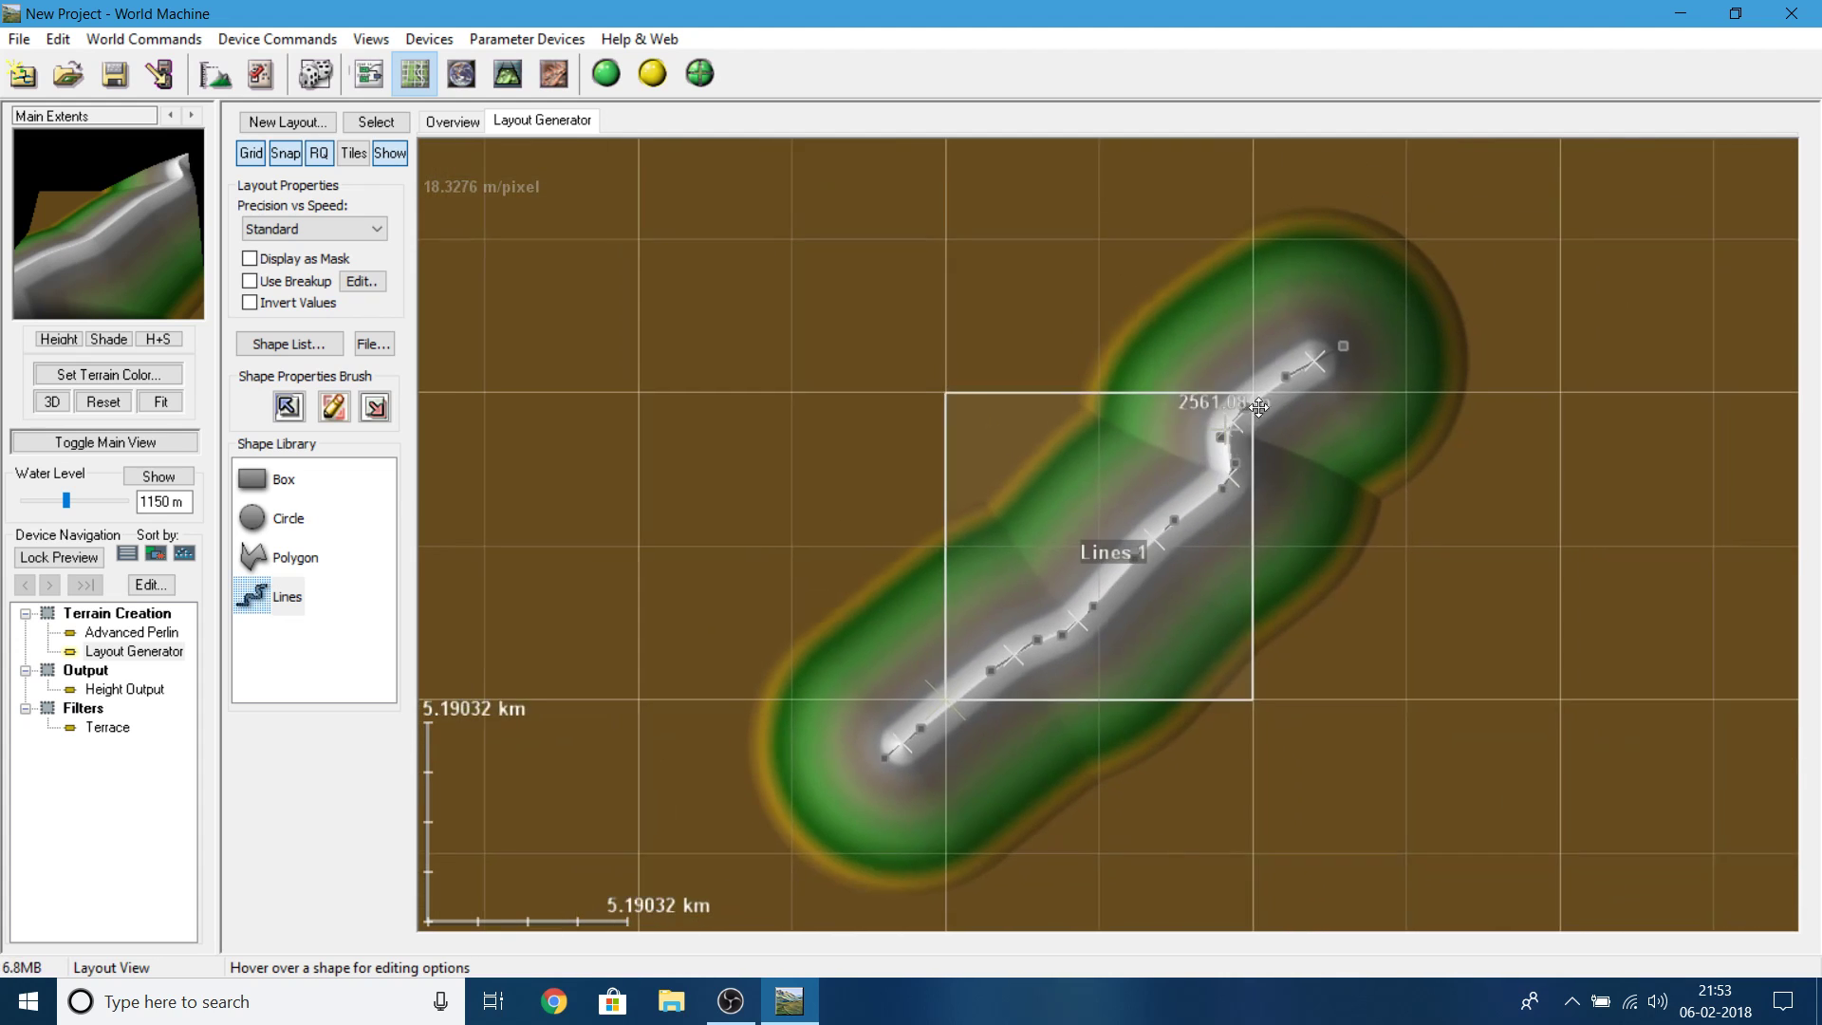
{"action": "scroll", "coordinate": [763, 652], "scroll_direction": "up", "scroll_amount": 1}
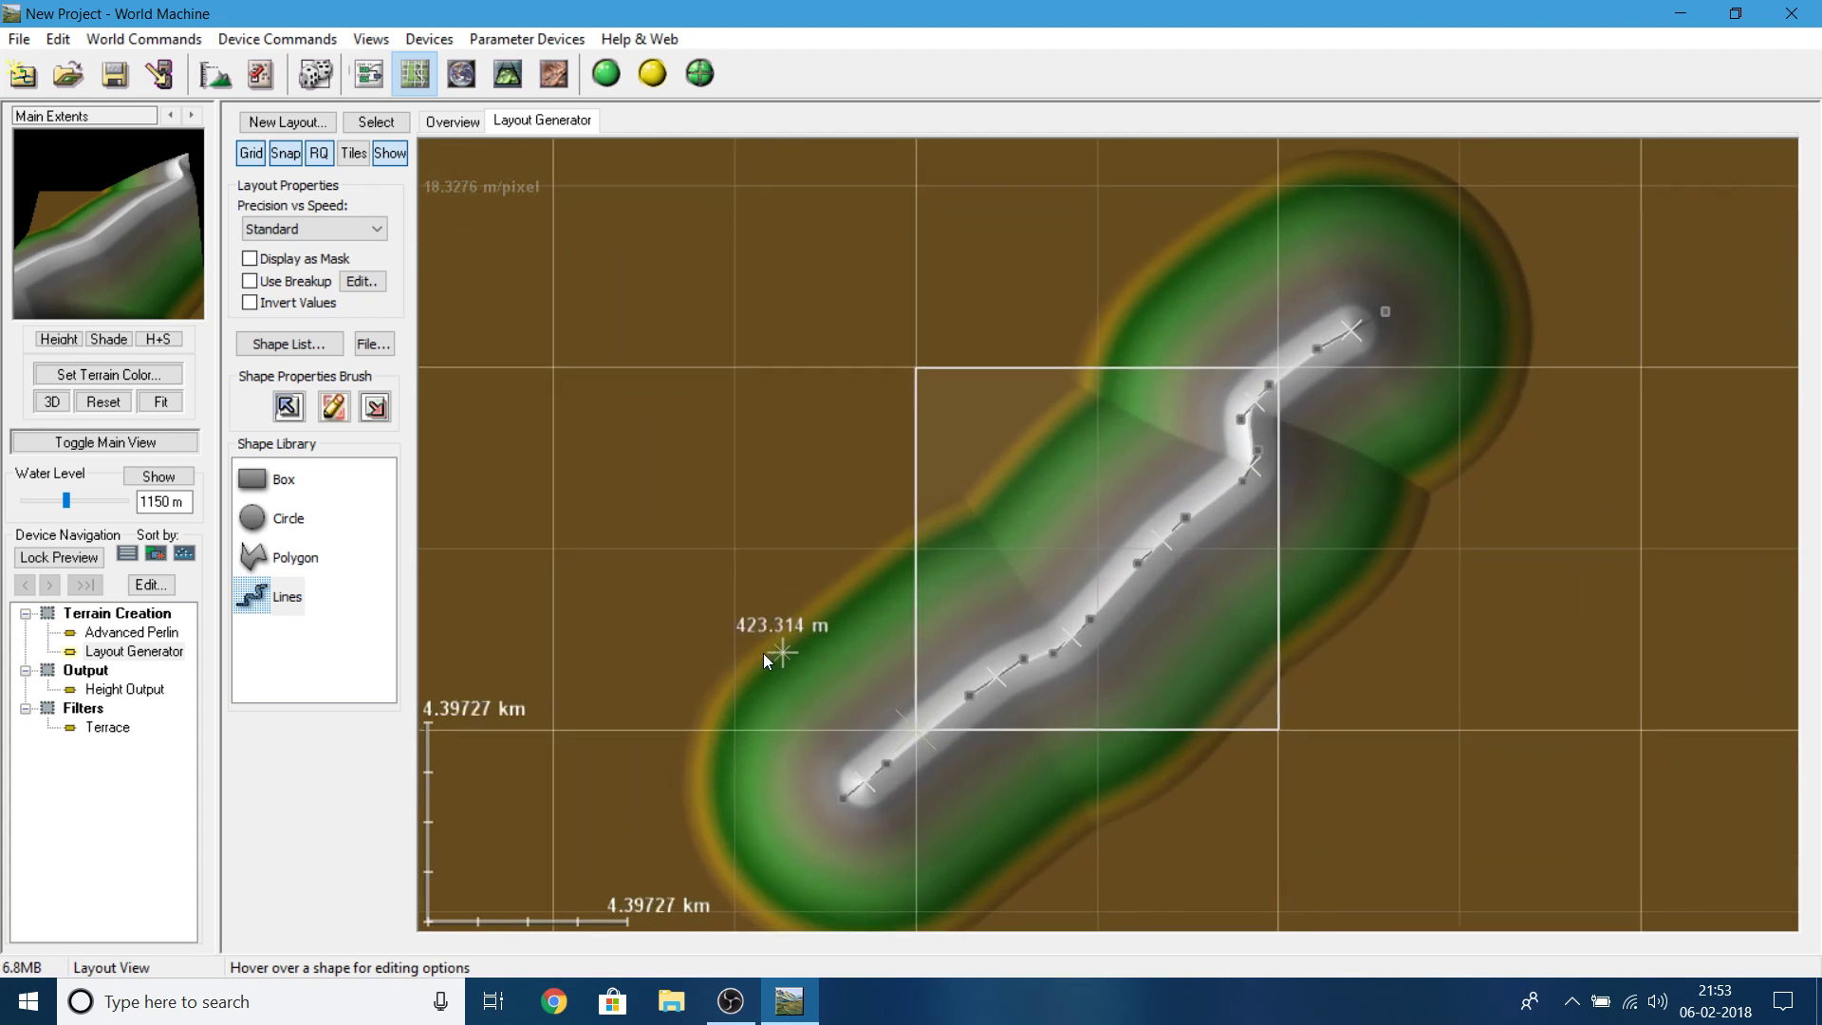
{"action": "right_click", "coordinate": [1106, 605]}
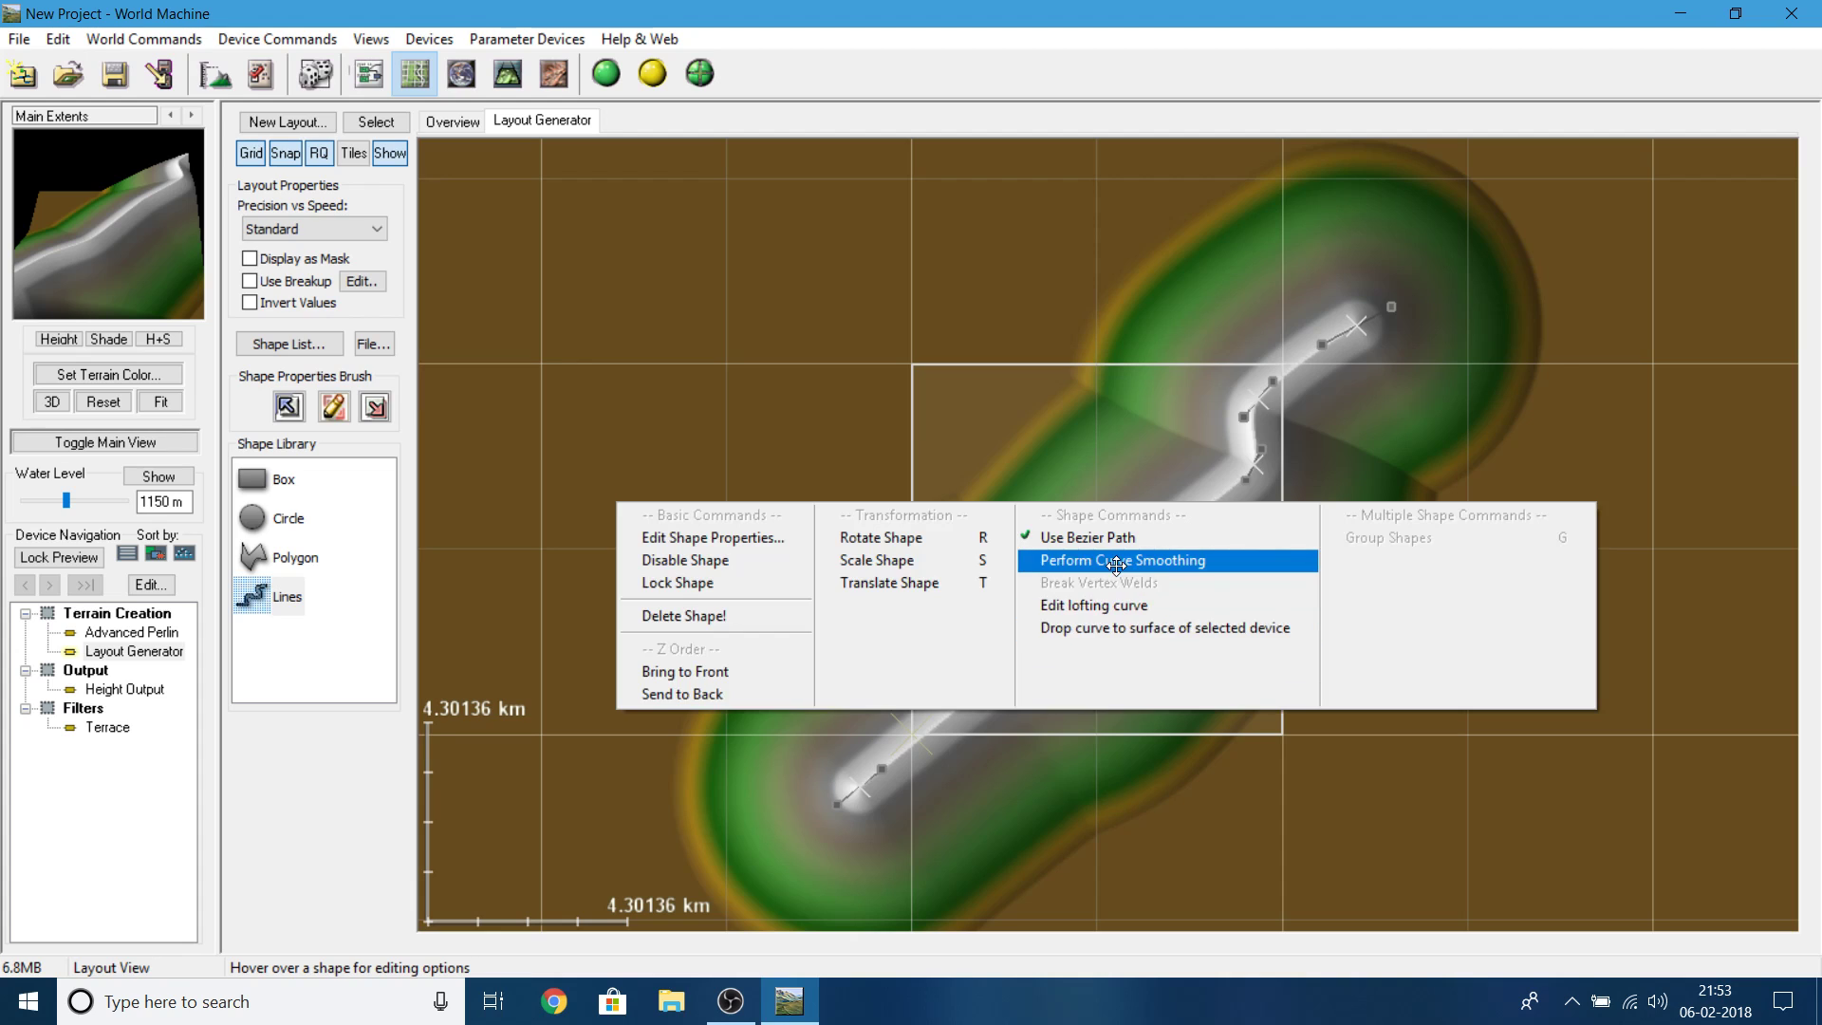
{"action": "left_click", "coordinate": [1163, 560]}
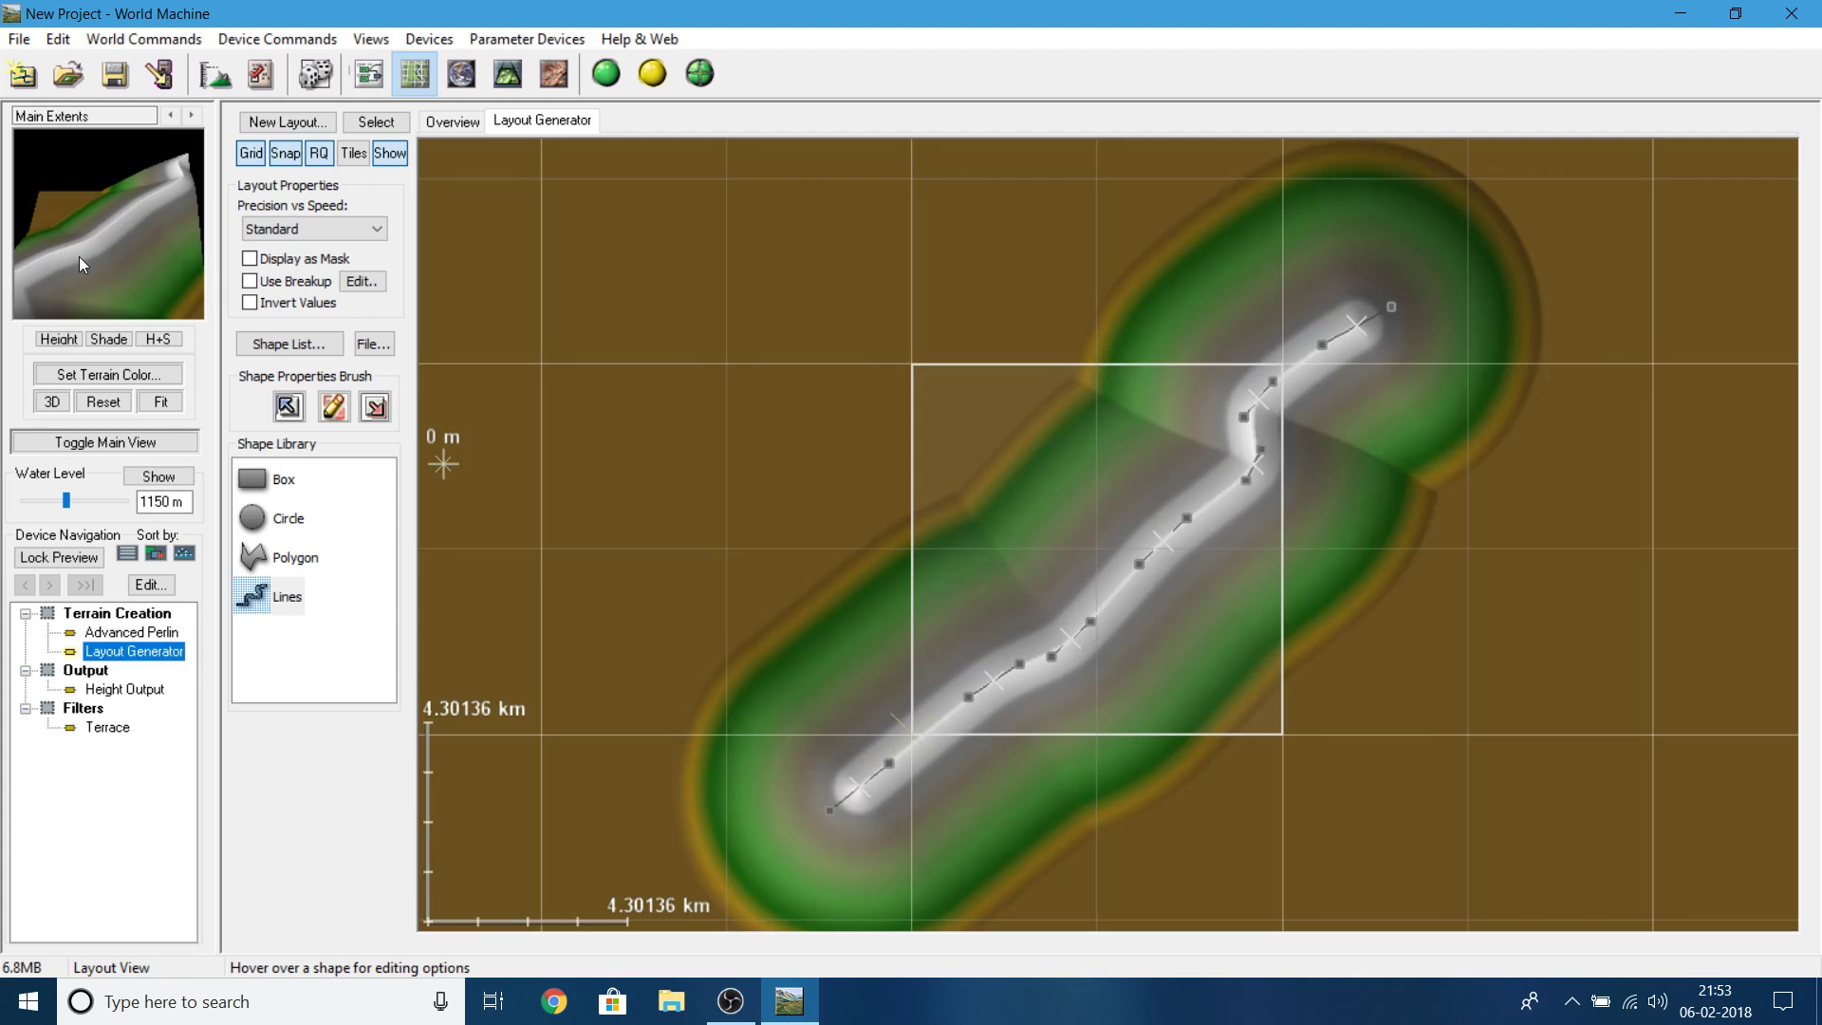
- Examine the smoothed ridge from several angles in the 3D preview and at different zoom levels in the layout view
{"action": "left_click_drag", "start_coordinate": [87, 267], "coordinate": [295, 157]}
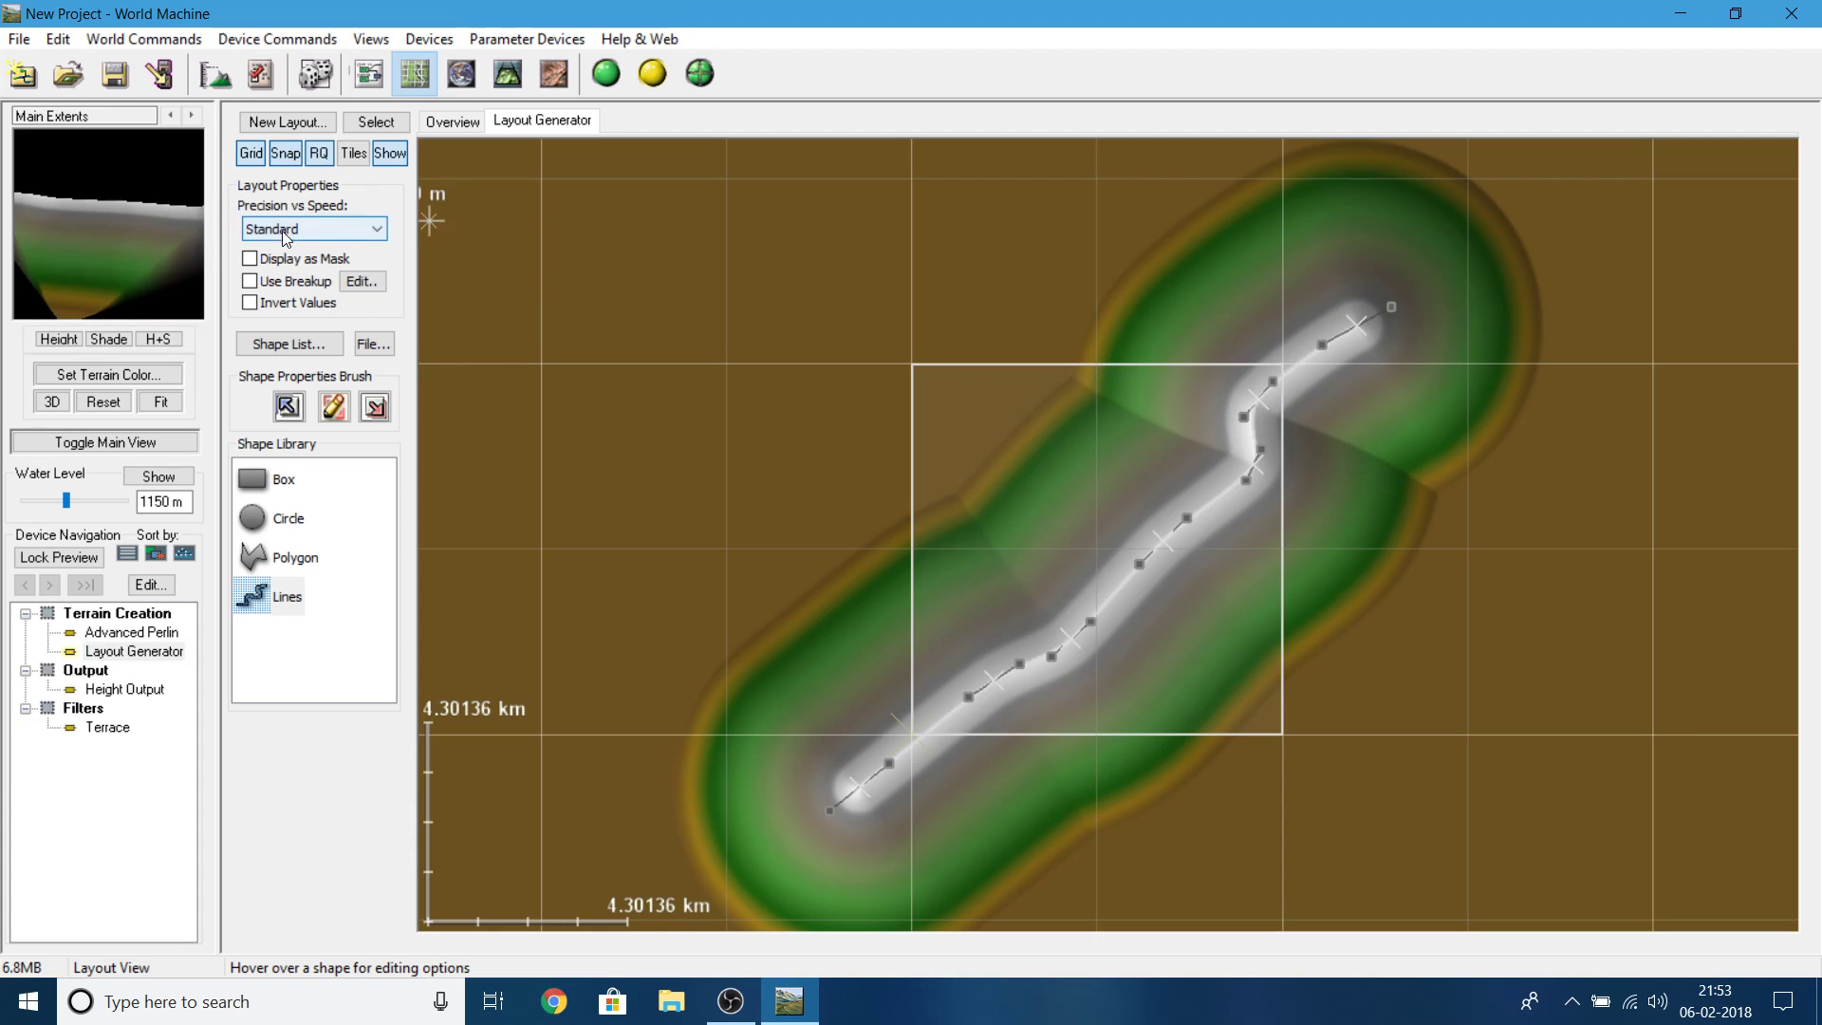
{"action": "mouse_move", "coordinate": [176, 240]}
{"action": "left_mouse_down"}
{"action": "mouse_move", "coordinate": [78, 319]}
{"action": "mouse_move", "coordinate": [265, 231]}
{"action": "mouse_move", "coordinate": [112, 252]}
{"action": "mouse_move", "coordinate": [148, 262]}
{"action": "mouse_move", "coordinate": [55, 298]}
{"action": "mouse_move", "coordinate": [146, 237]}
{"action": "left_mouse_up"}
{"action": "scroll", "coordinate": [1129, 499], "scroll_direction": "down", "scroll_amount": 1}
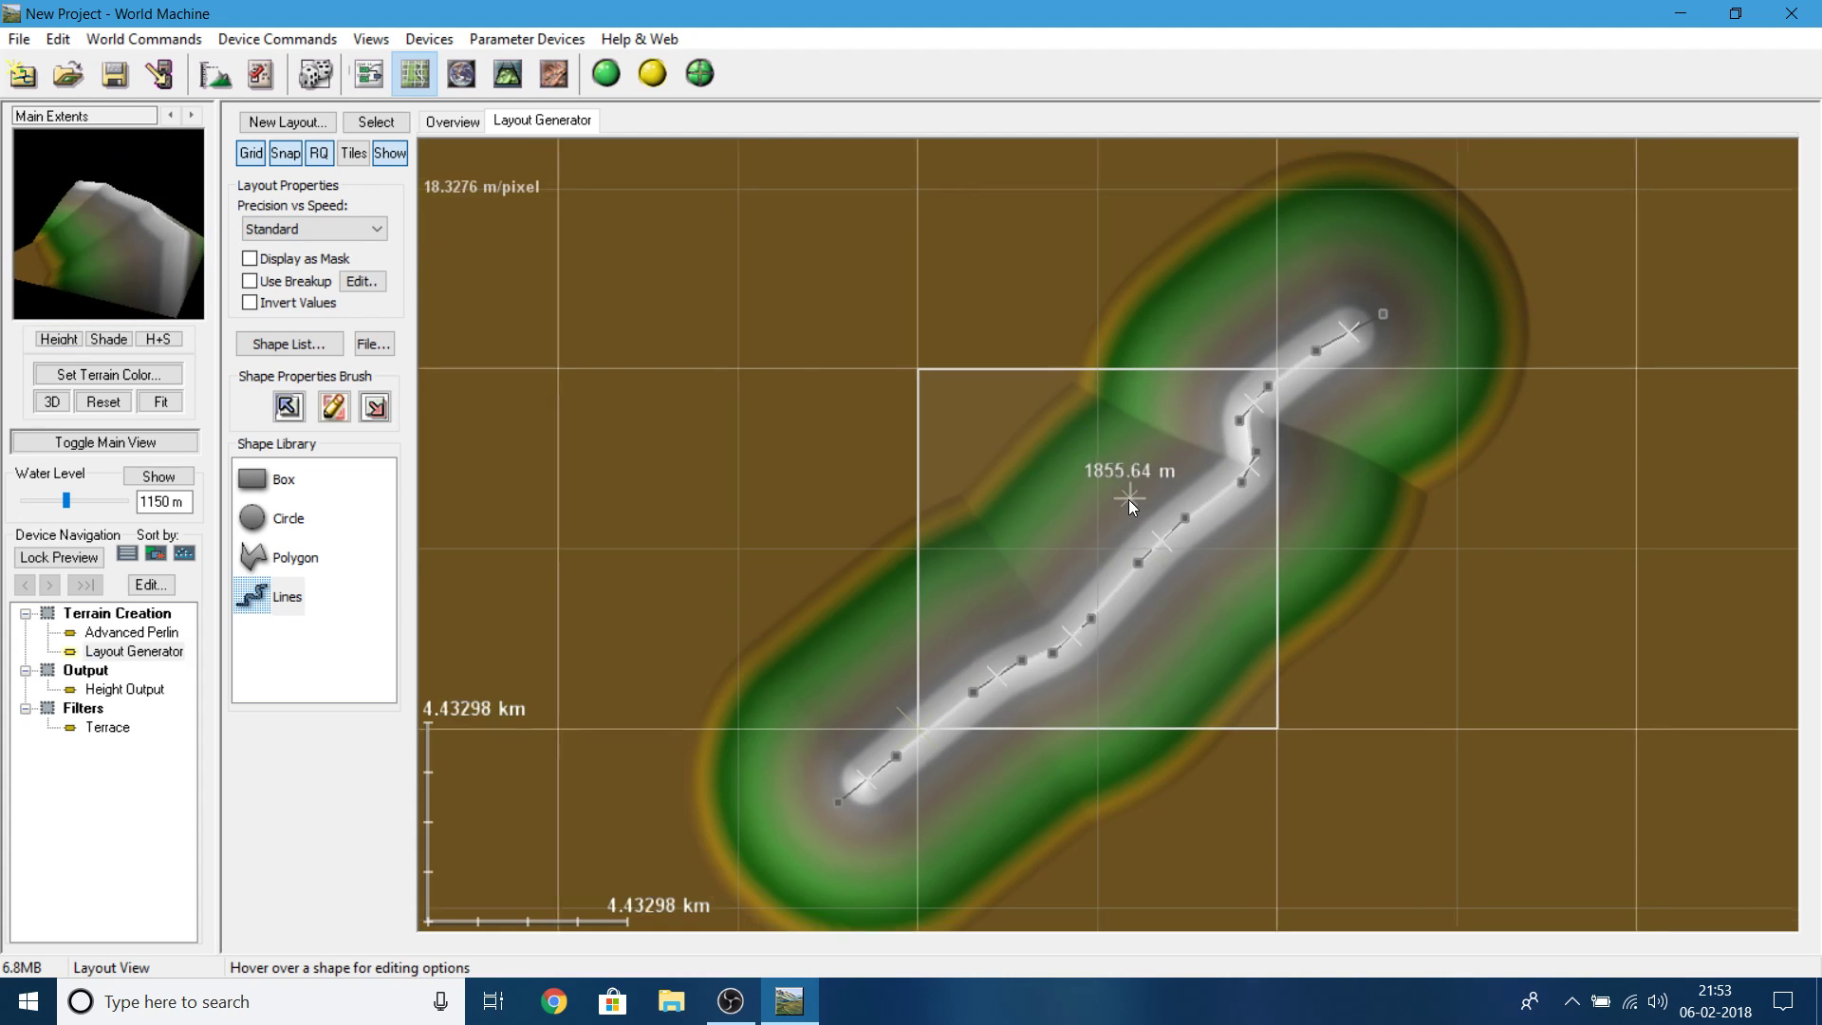
{"action": "scroll", "coordinate": [1119, 499], "scroll_direction": "down", "scroll_amount": 3}
{"action": "scroll", "coordinate": [1068, 522], "scroll_direction": "up", "scroll_amount": 10}
{"action": "scroll", "coordinate": [839, 441], "scroll_direction": "down", "scroll_amount": 7}
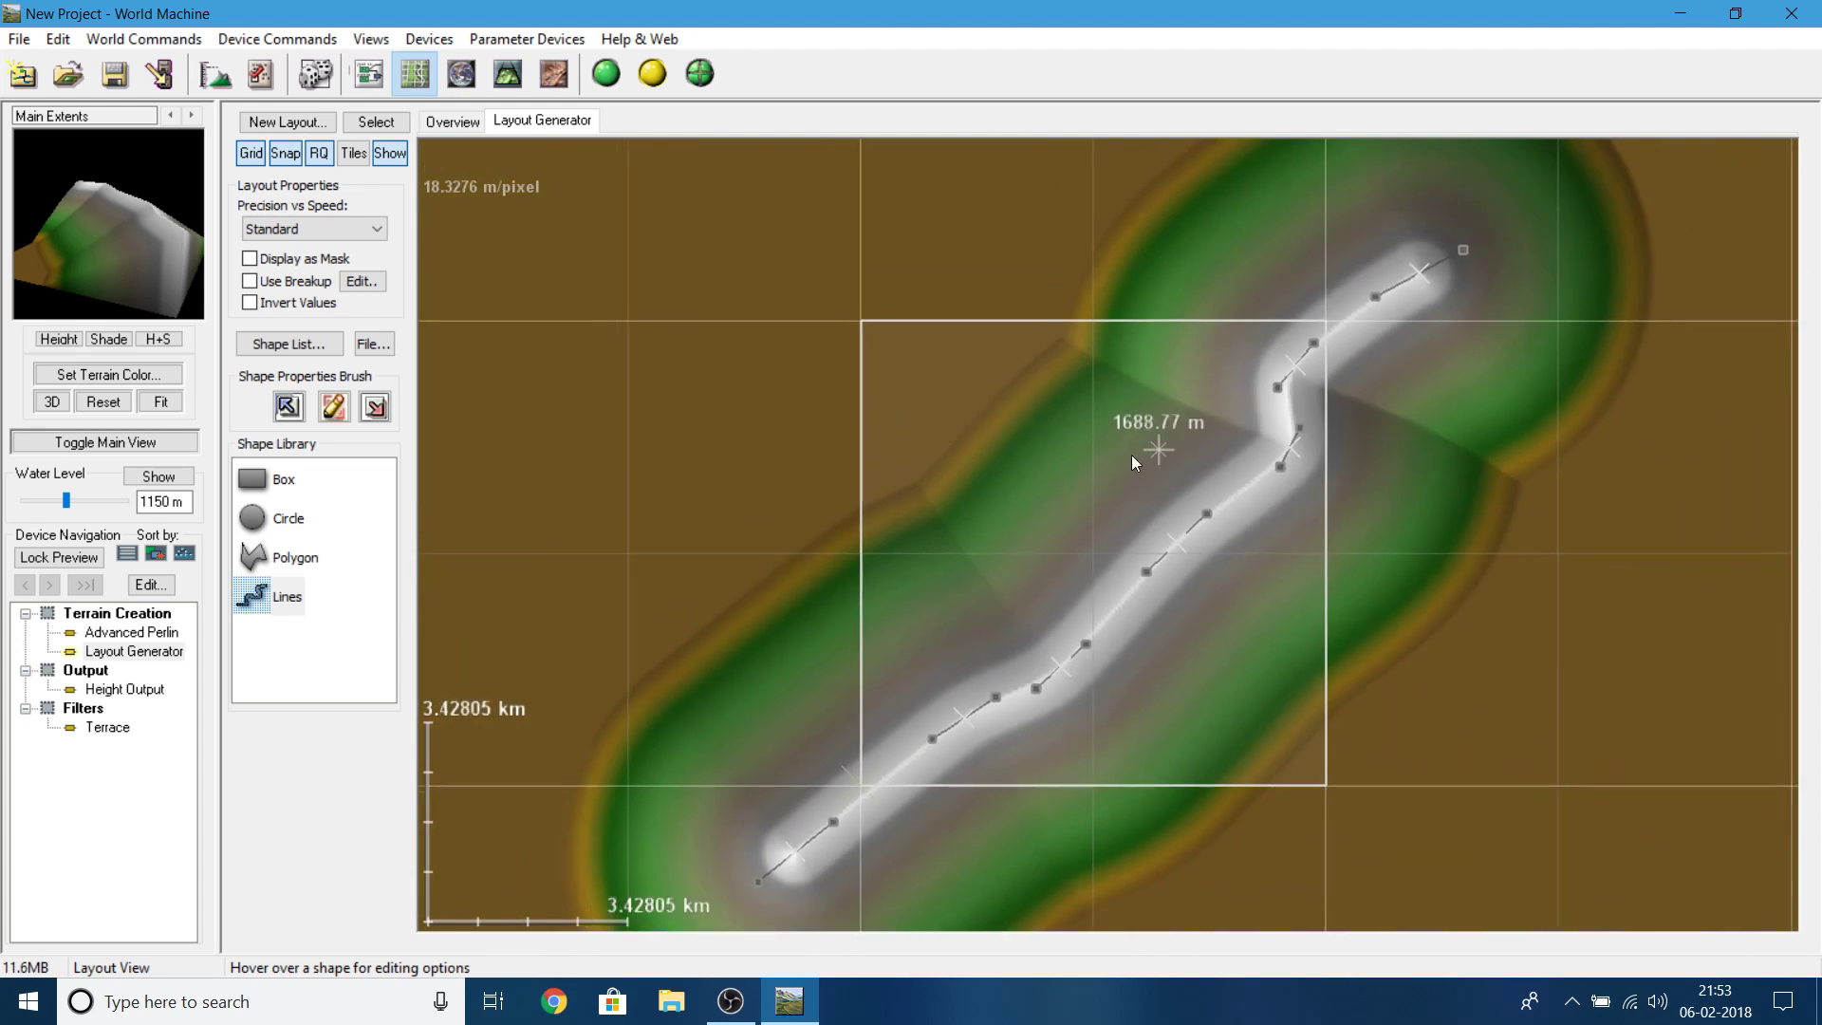
{"action": "scroll", "coordinate": [1131, 462], "scroll_direction": "down", "scroll_amount": 1}
{"action": "left_click_drag", "start_coordinate": [30, 261], "coordinate": [67, 256]}
{"action": "scroll", "coordinate": [1277, 582], "scroll_direction": "up", "scroll_amount": 2}
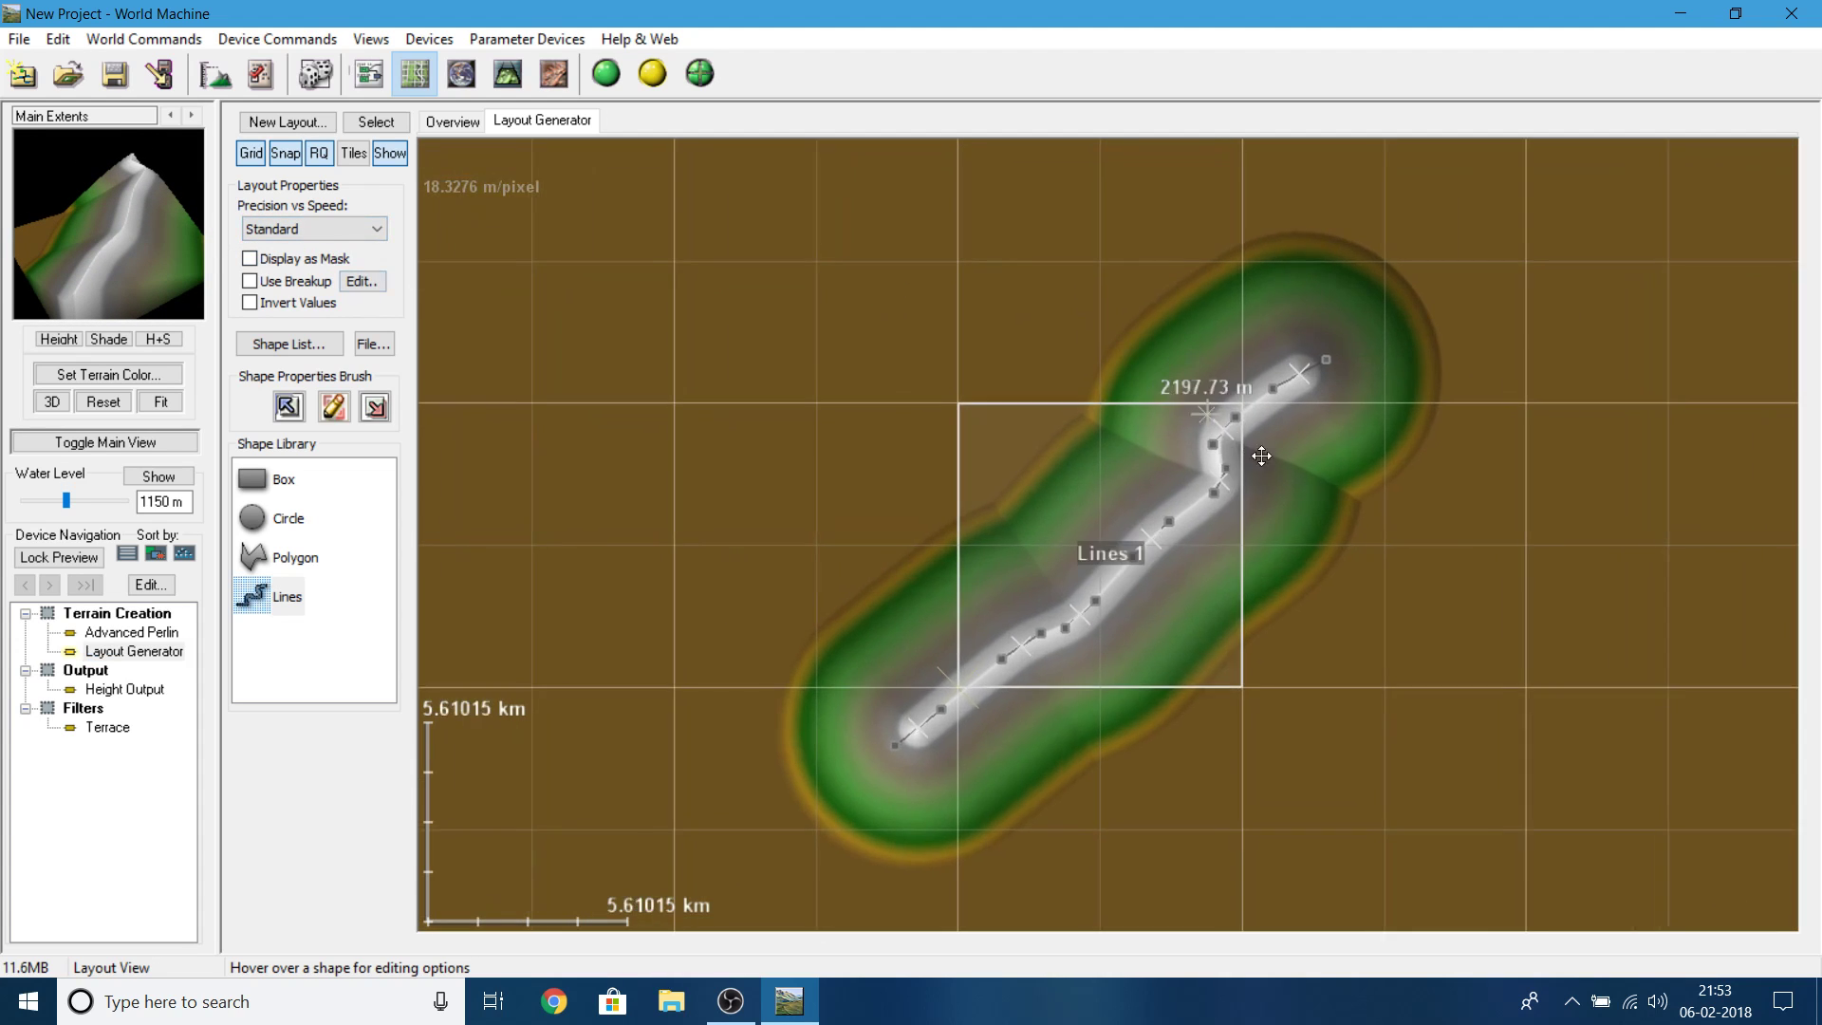
- Enable breakup for the layout and set its Breakup Scale to 3 km and Roughness to 6
{"action": "left_click", "coordinate": [250, 282]}
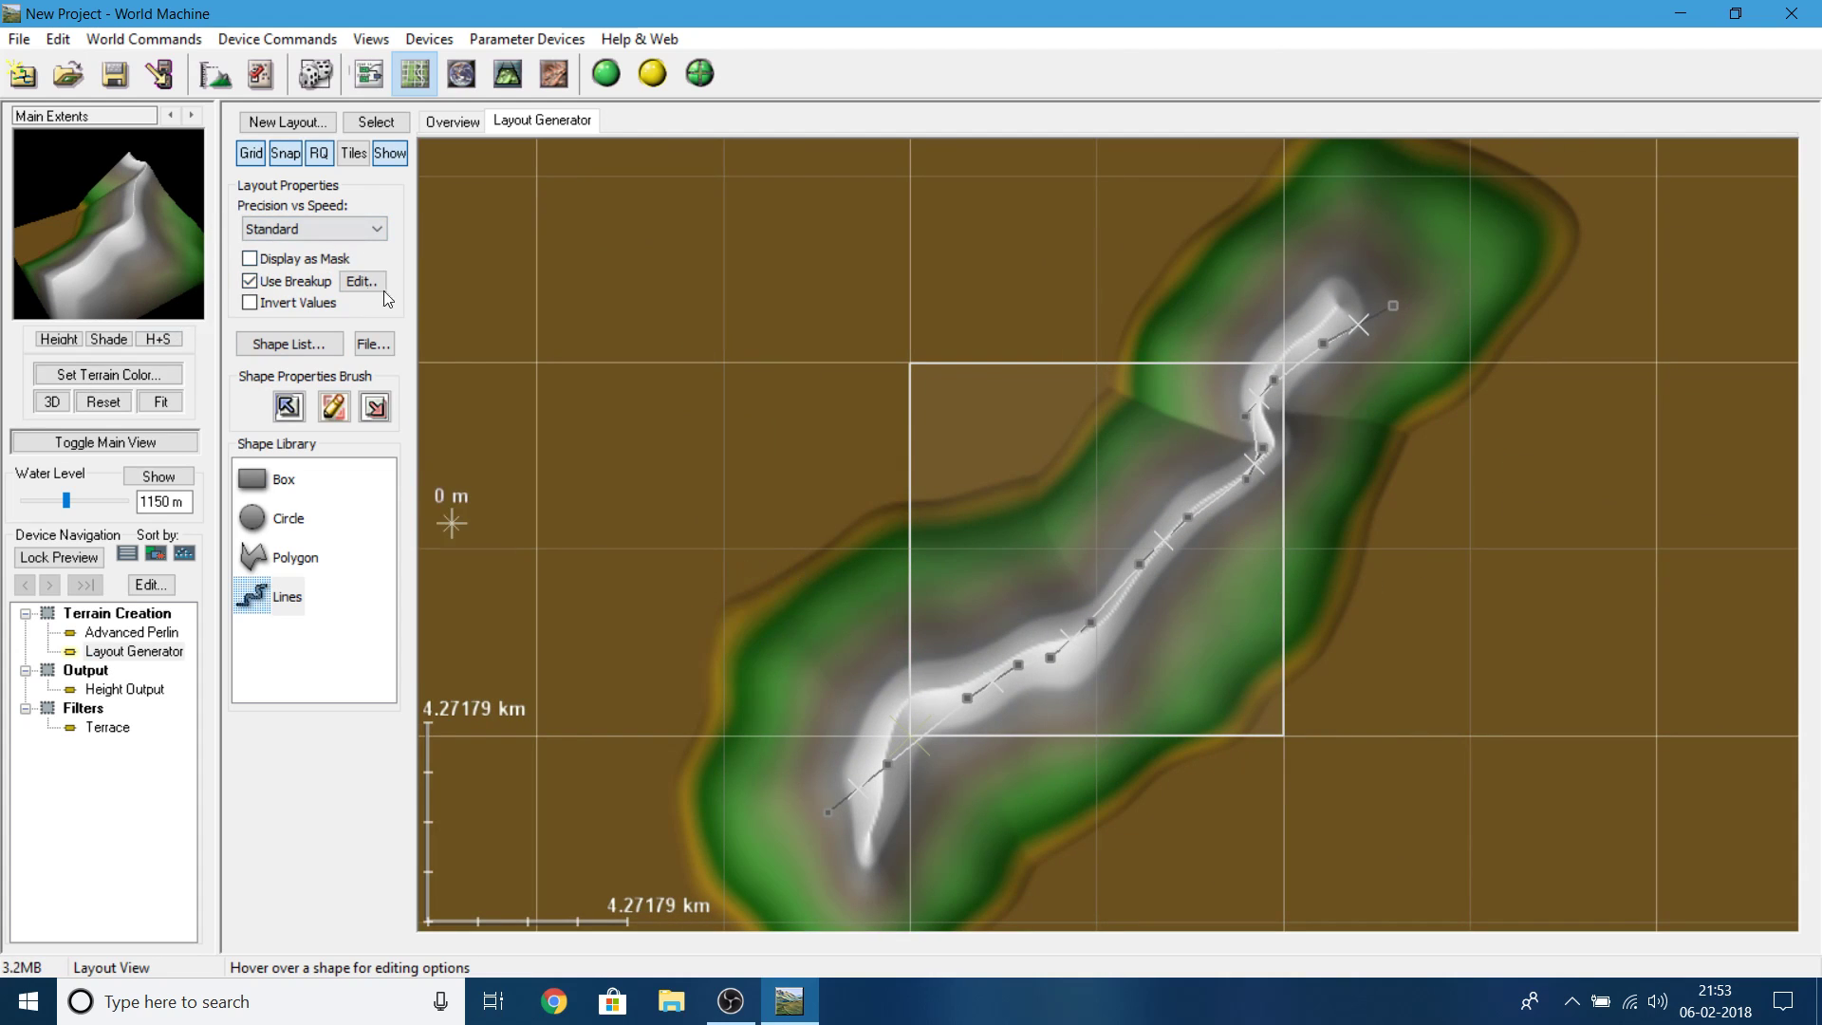
{"action": "left_click", "coordinate": [362, 282]}
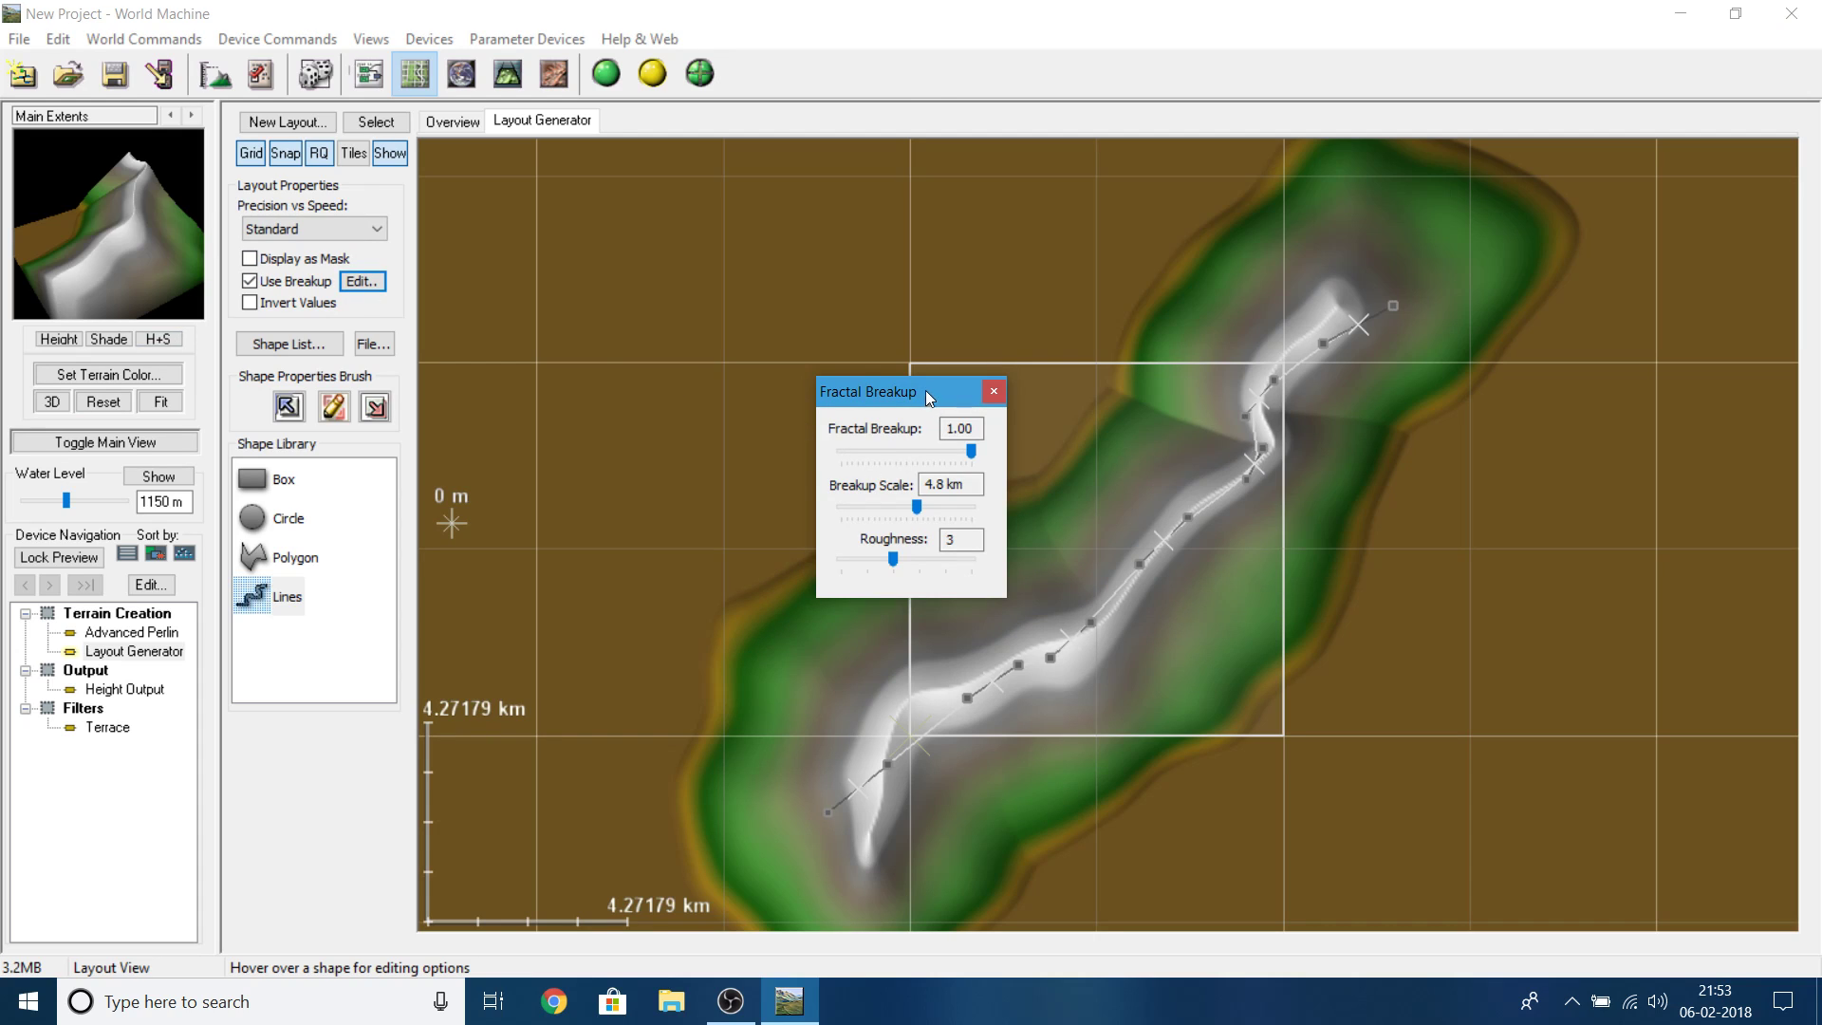
{"action": "left_click_drag", "start_coordinate": [927, 391], "coordinate": [800, 296]}
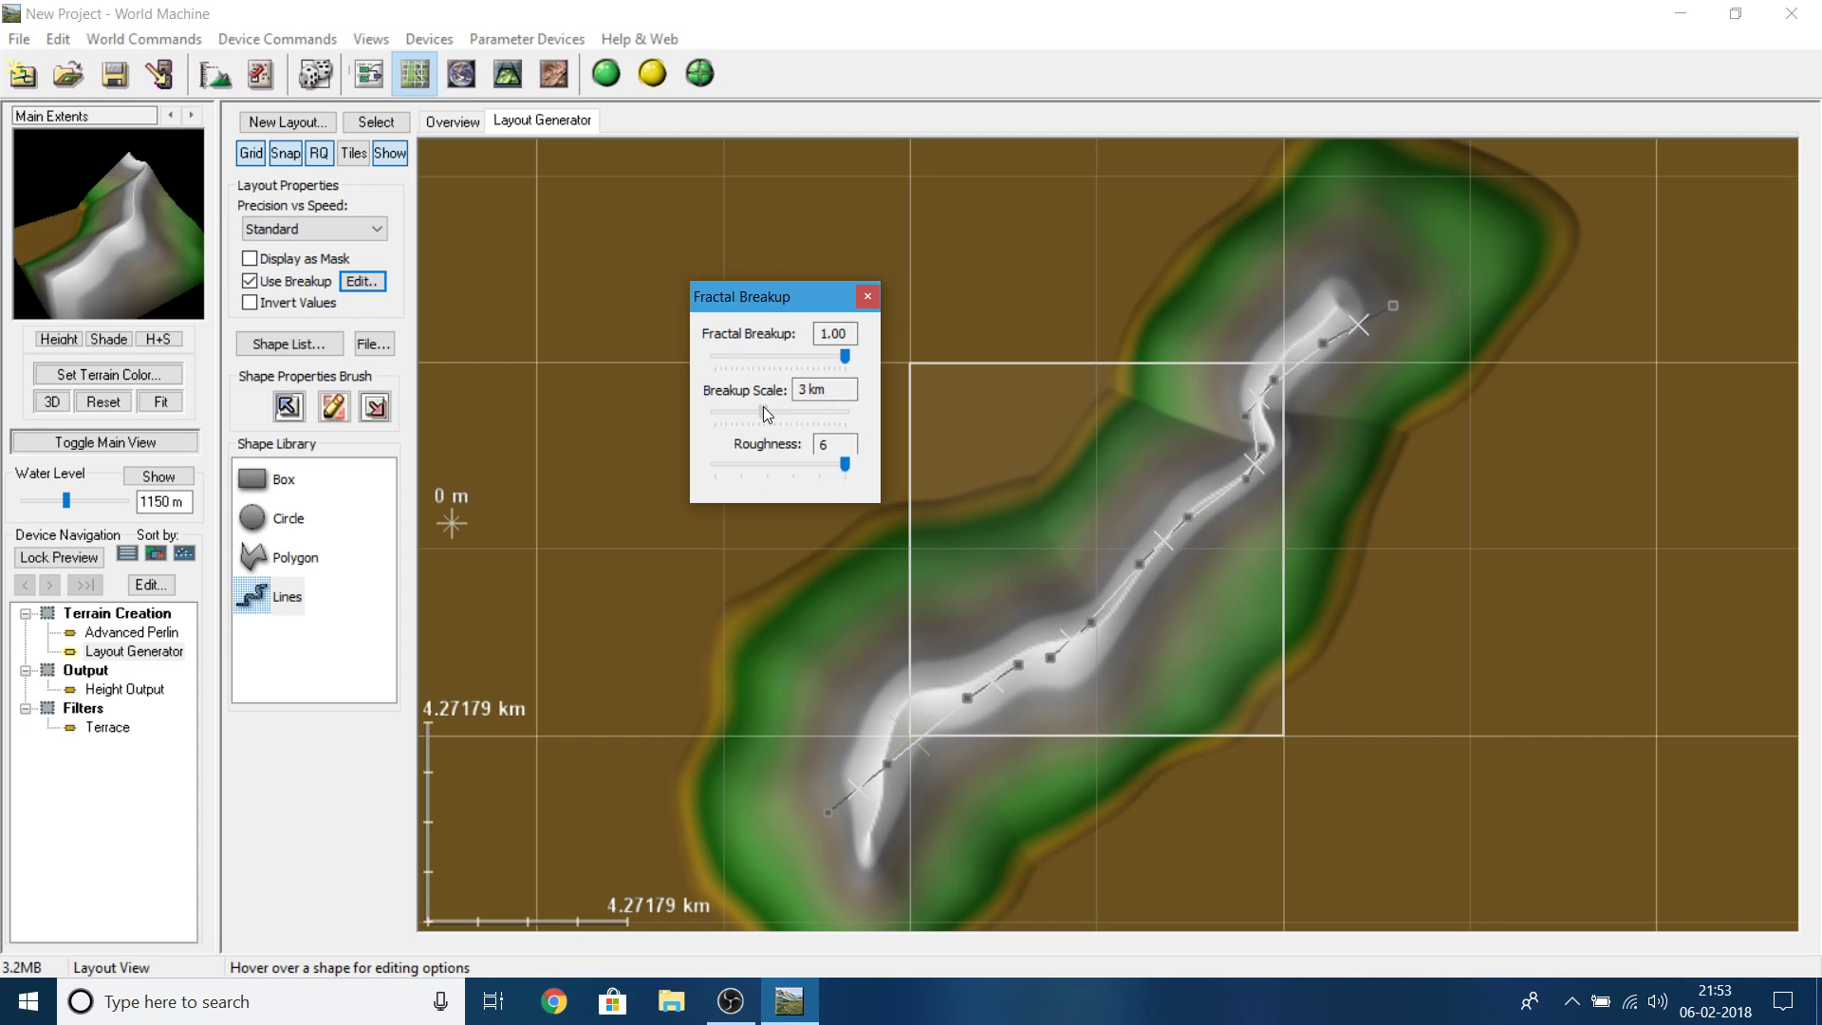
{"action": "left_click_drag", "start_coordinate": [751, 408], "coordinate": [761, 413]}
{"action": "left_click", "coordinate": [869, 294]}
- Inspect the Layout Generator's broken-up ridge up close in the layout view and refresh its device preview
{"action": "left_click_drag", "start_coordinate": [999, 636], "coordinate": [1130, 554]}
{"action": "scroll", "coordinate": [1092, 644], "scroll_direction": "up", "scroll_amount": 3}
{"action": "left_click", "coordinate": [169, 653]}
{"action": "left_click", "coordinate": [146, 687]}
{"action": "left_click", "coordinate": [146, 653]}
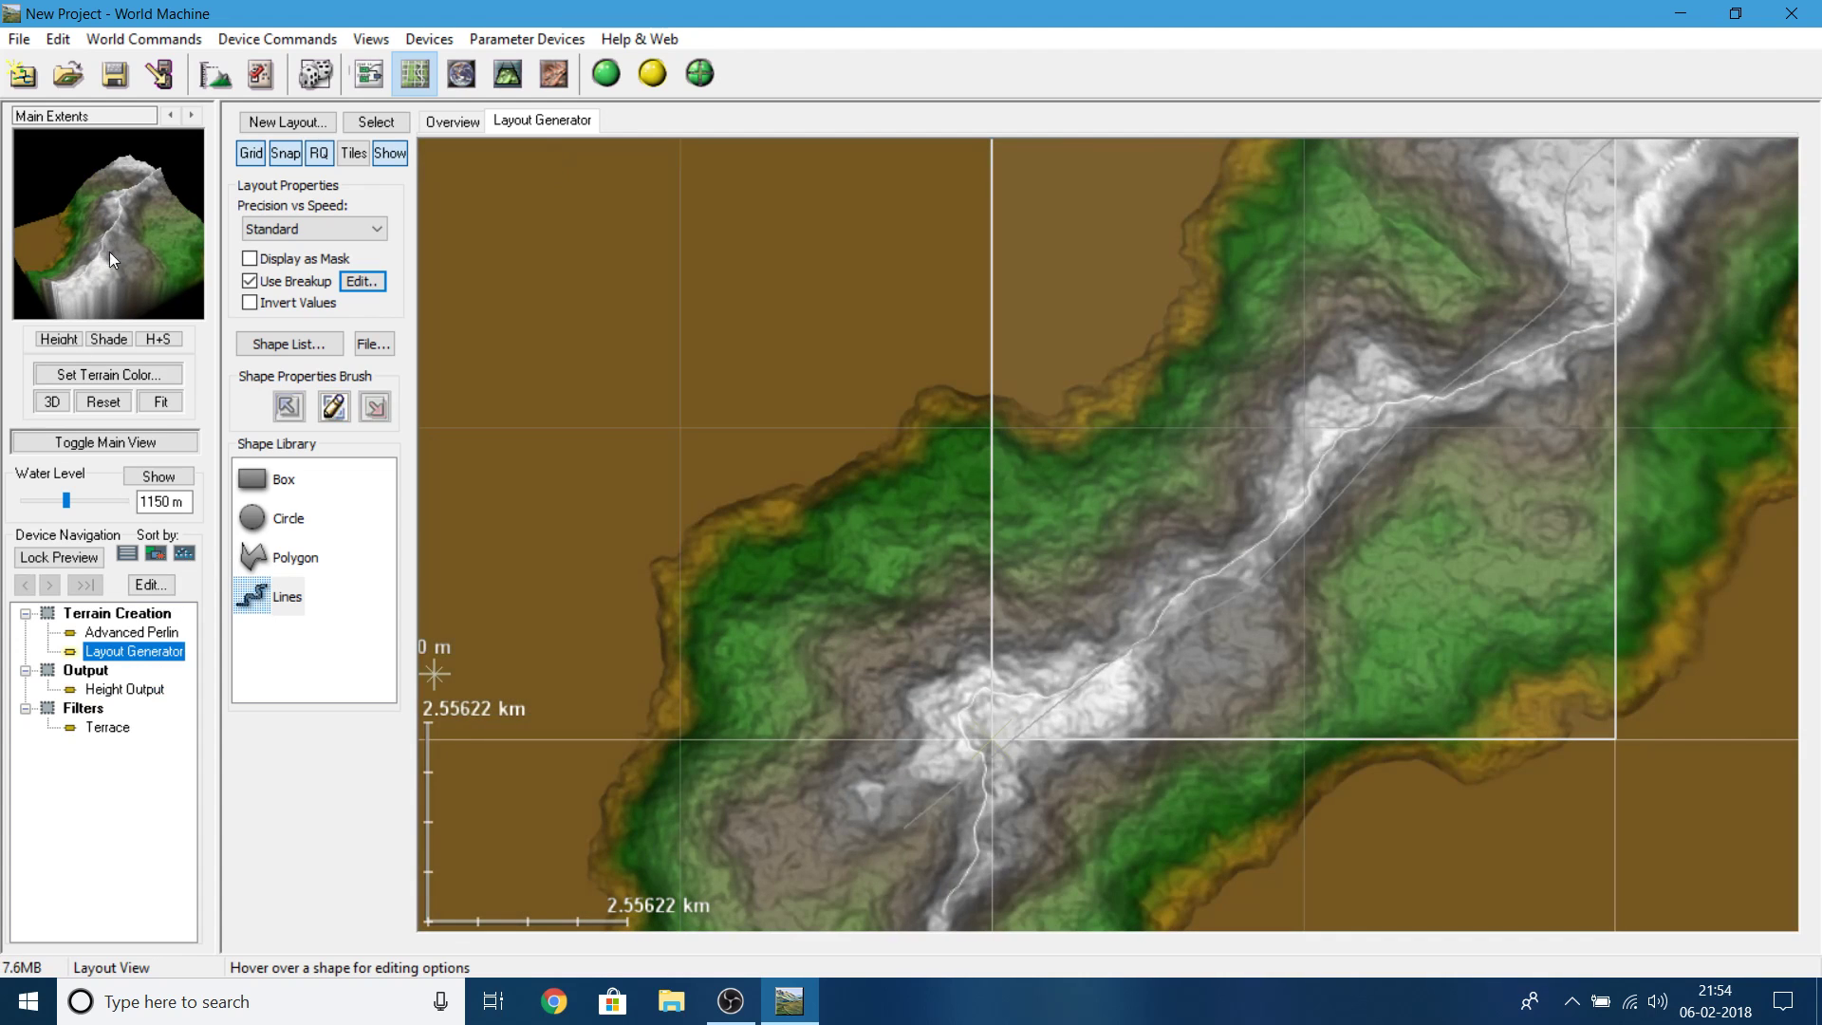
- Show the terrain in the 3D view, build the world, and inspect the built mountain
{"action": "left_click", "coordinate": [508, 76]}
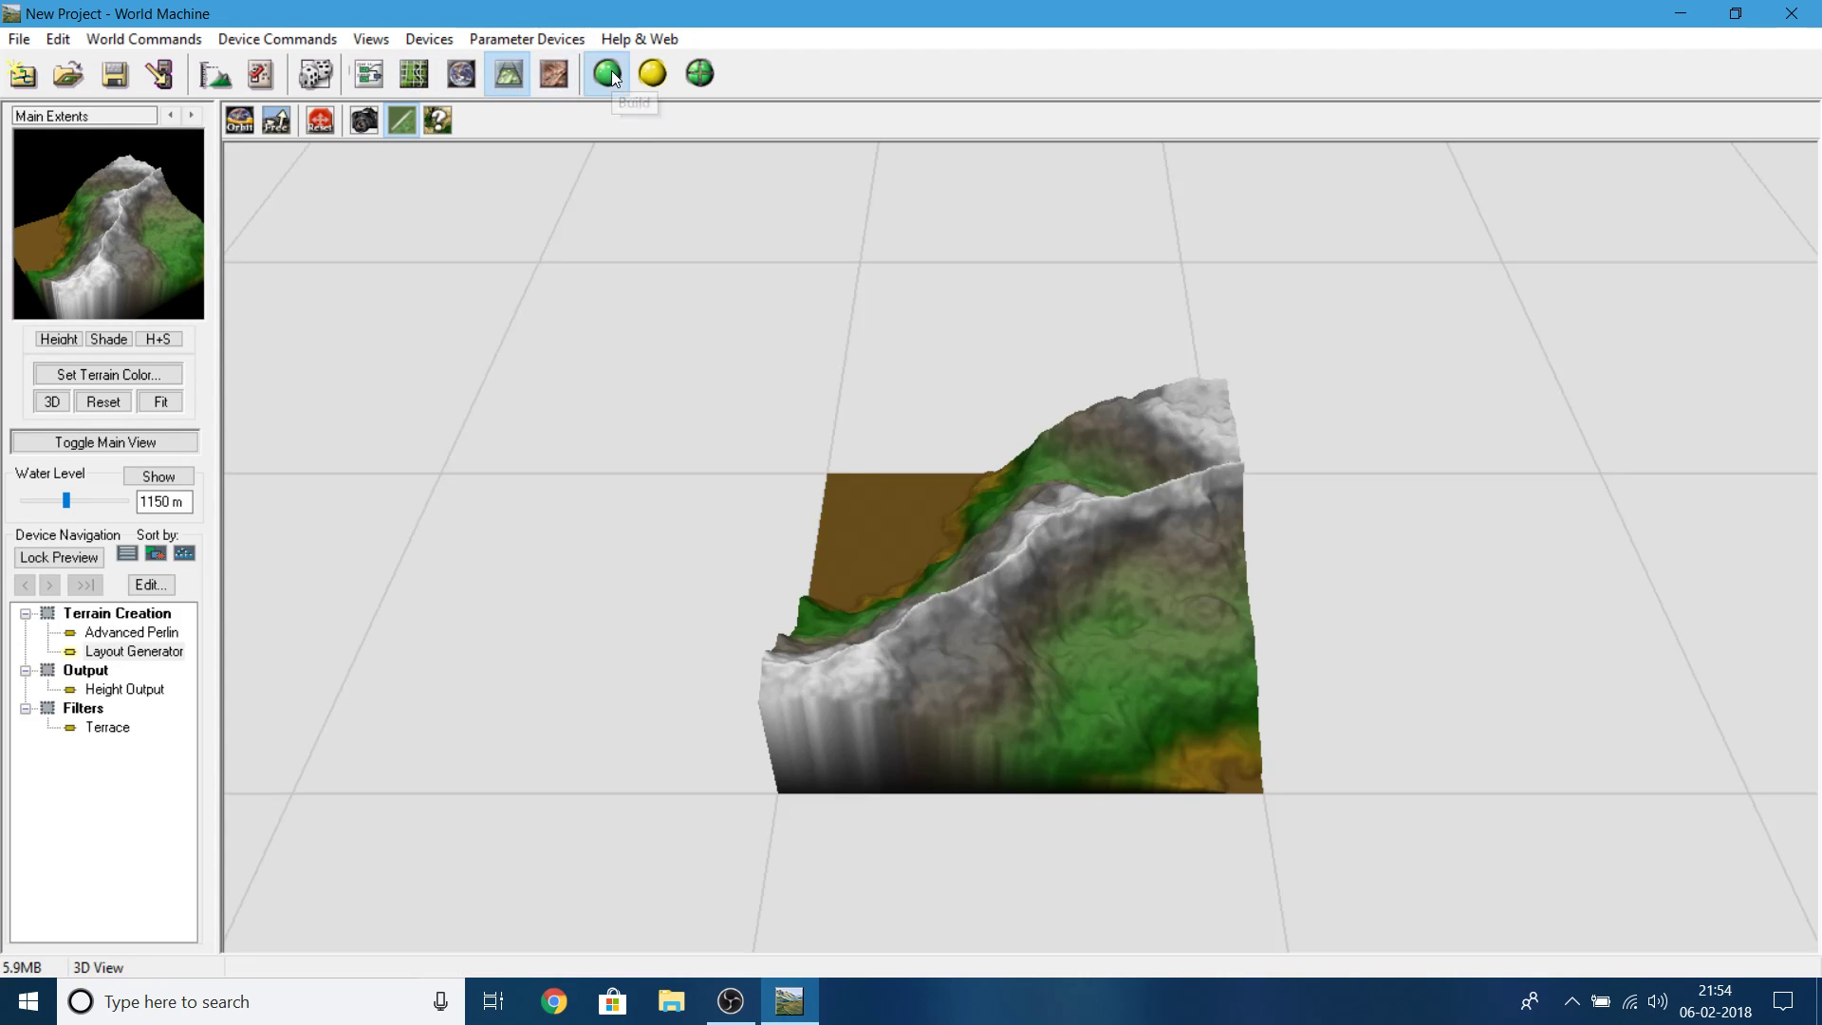
{"action": "left_click", "coordinate": [609, 72]}
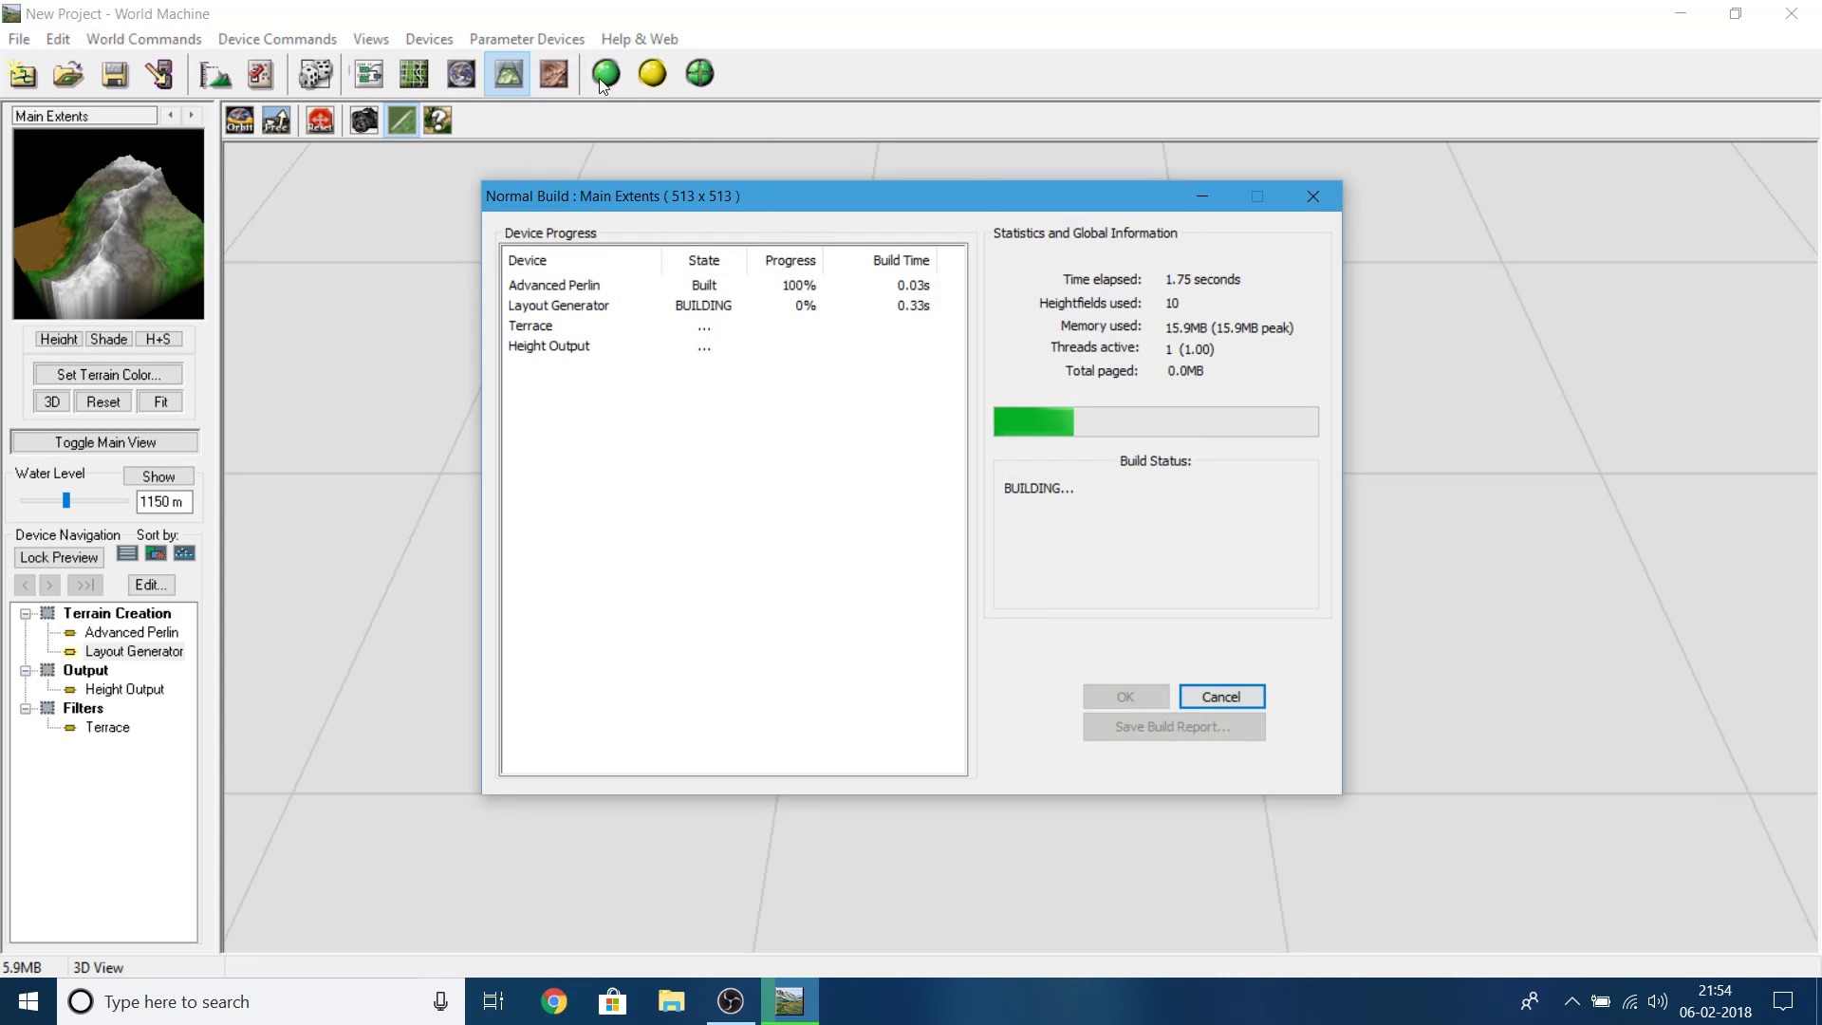
{"action": "left_click_drag", "start_coordinate": [742, 196], "coordinate": [532, 190]}
{"action": "left_click", "coordinate": [898, 704]}
{"action": "left_click_drag", "start_coordinate": [829, 563], "coordinate": [491, 1001]}
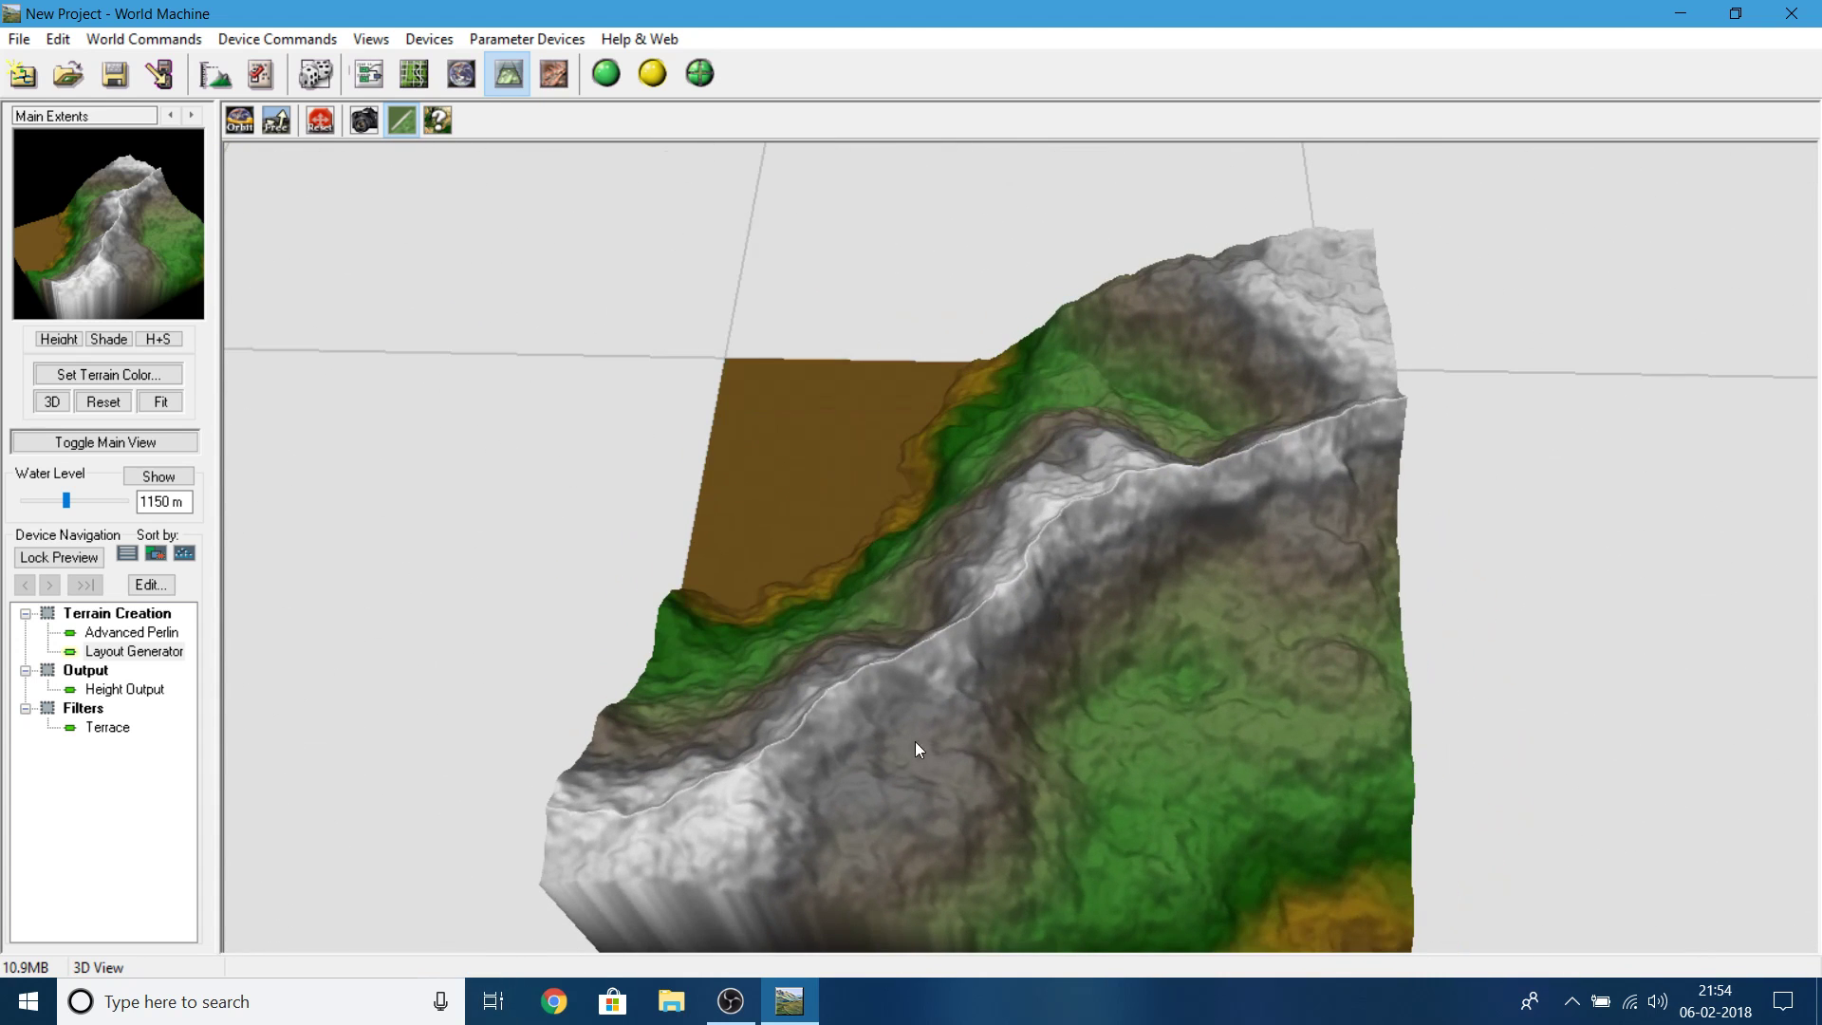
- Compare the built ridge in the layout view at different zoom levels with its shape in the 3D view
{"action": "left_click", "coordinate": [413, 76]}
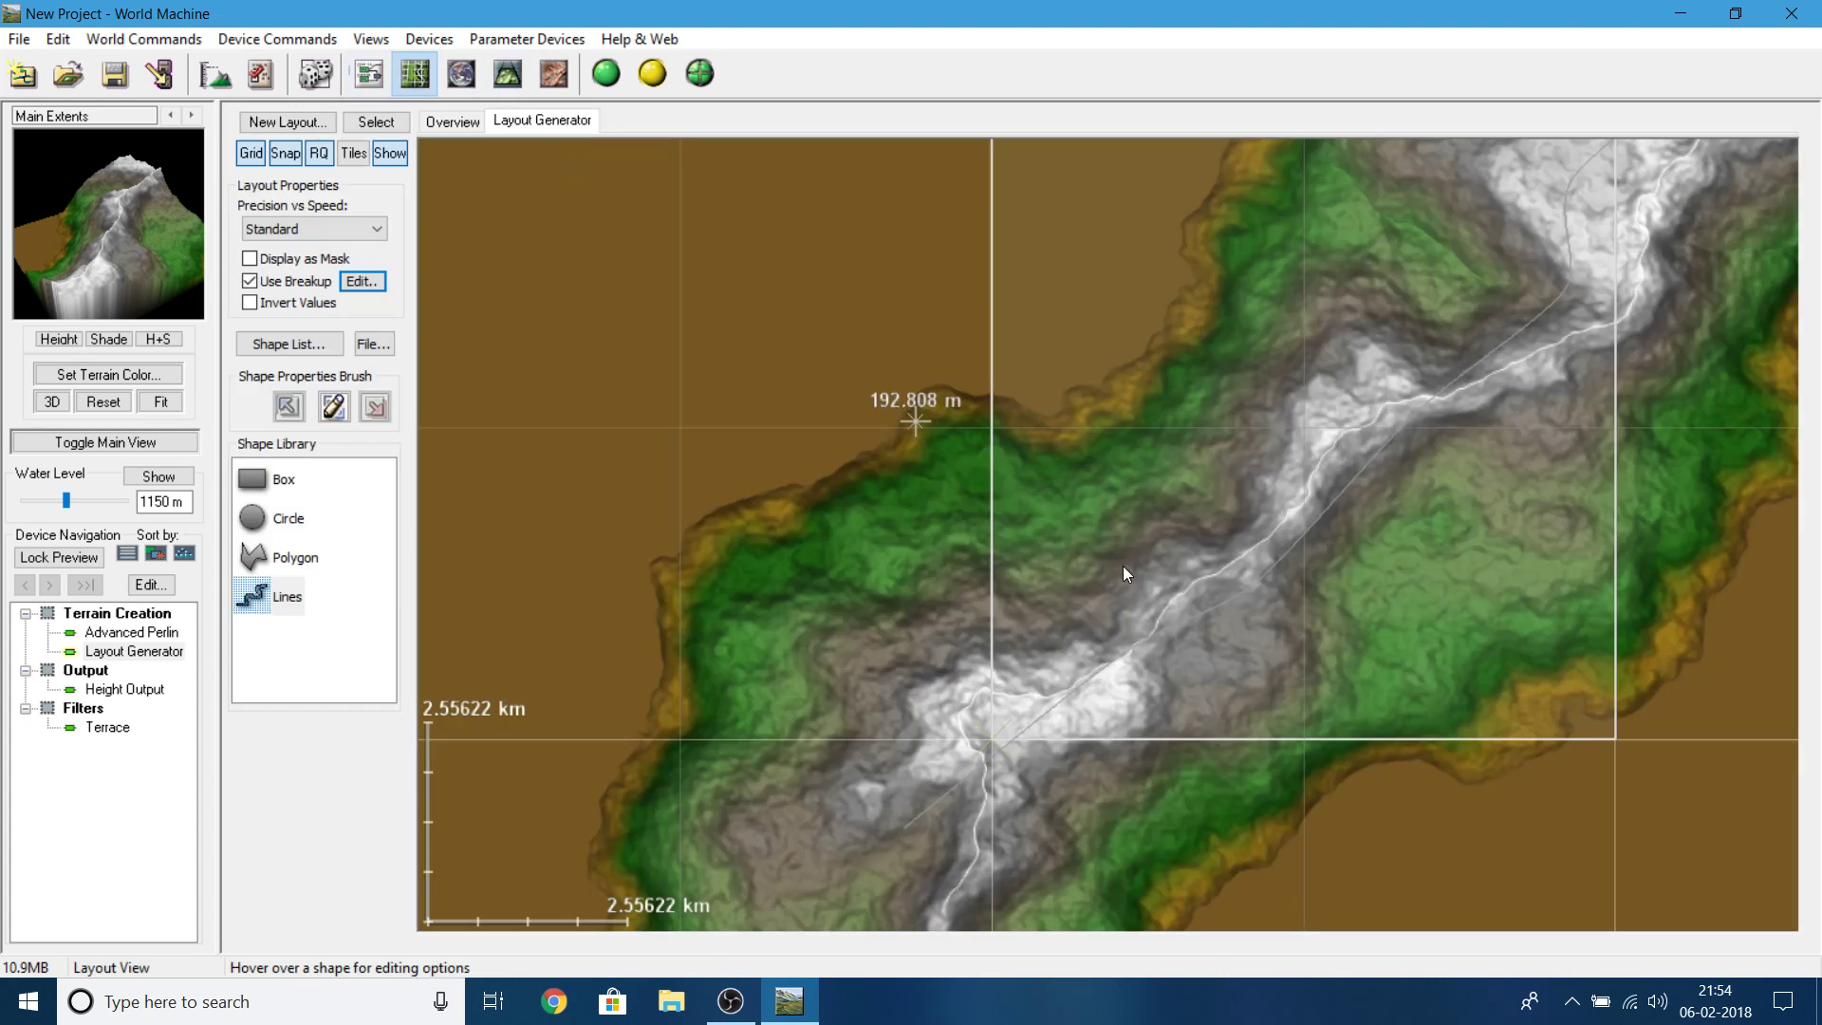
{"action": "scroll", "coordinate": [1120, 562], "scroll_direction": "down", "scroll_amount": 3}
{"action": "scroll", "coordinate": [1158, 556], "scroll_direction": "up", "scroll_amount": 10}
{"action": "scroll", "coordinate": [1176, 557], "scroll_direction": "down", "scroll_amount": 10}
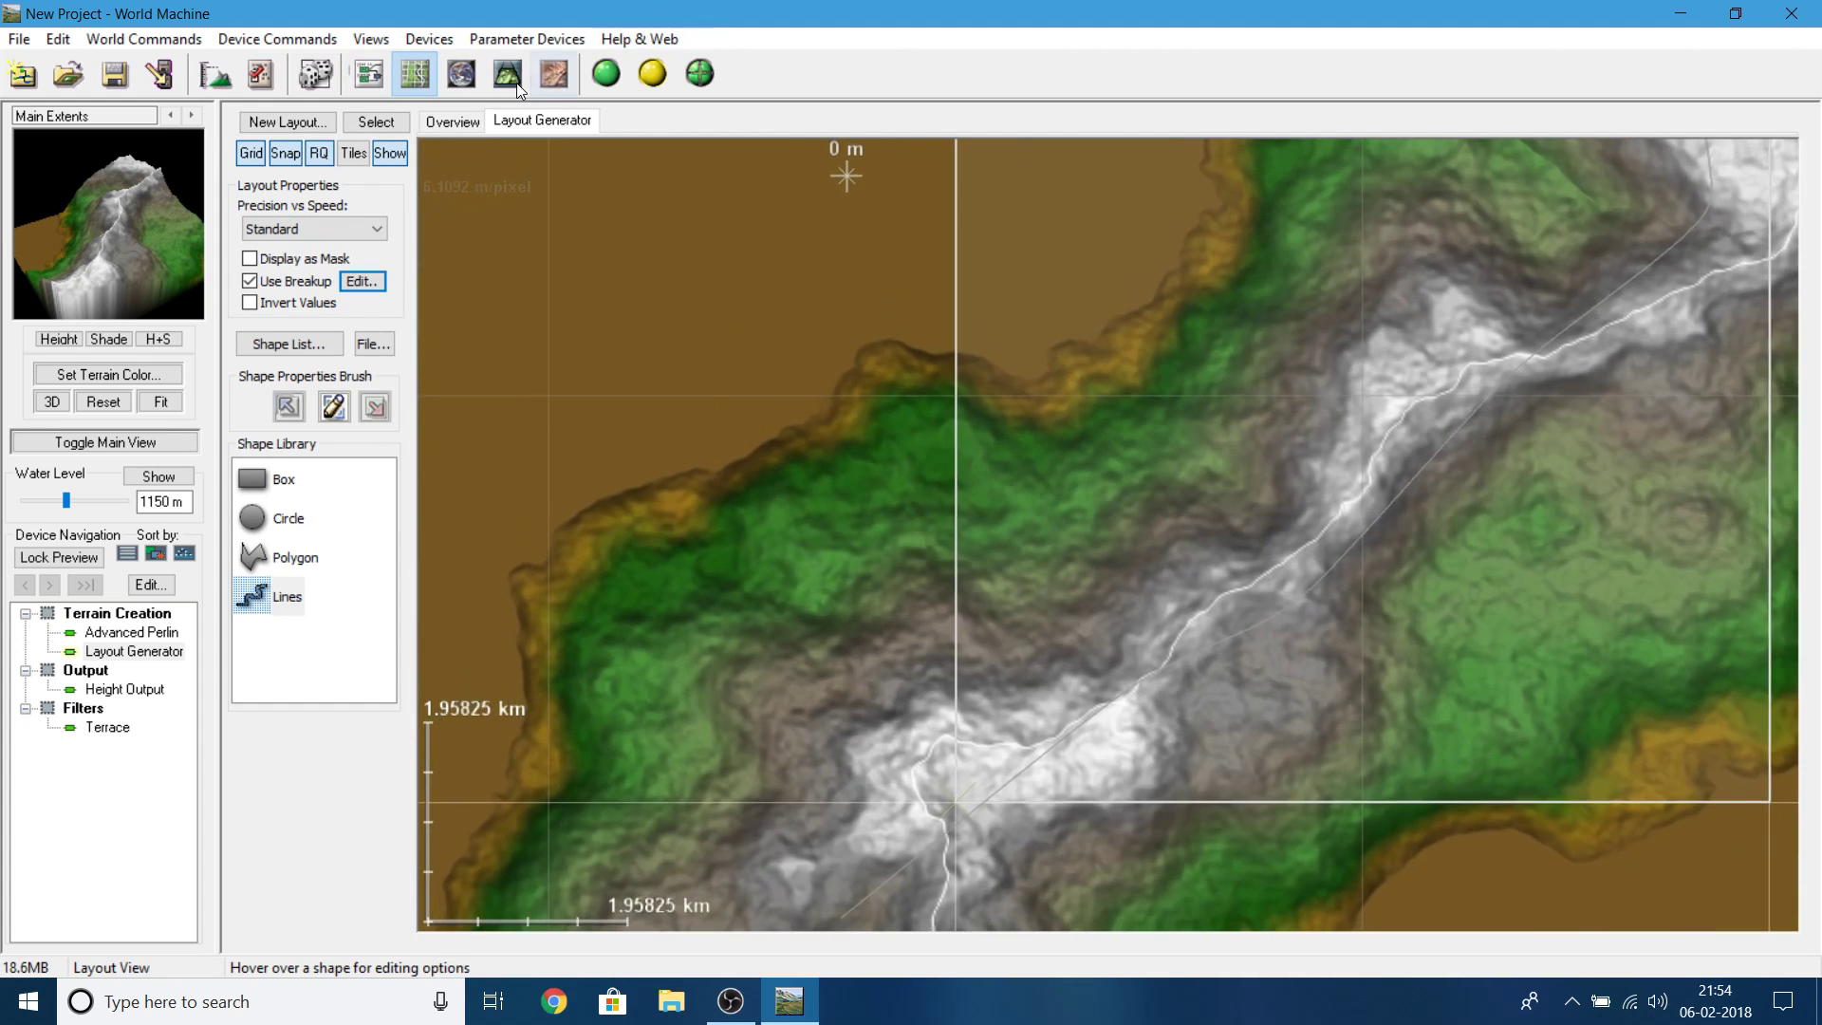
{"action": "left_click", "coordinate": [507, 74]}
{"action": "left_click_drag", "start_coordinate": [995, 332], "coordinate": [1006, 588]}
- Return to the device network and move the Layout Generator slightly left below Advanced Perlin in the Terrain Creation group
{"action": "left_click", "coordinate": [379, 82]}
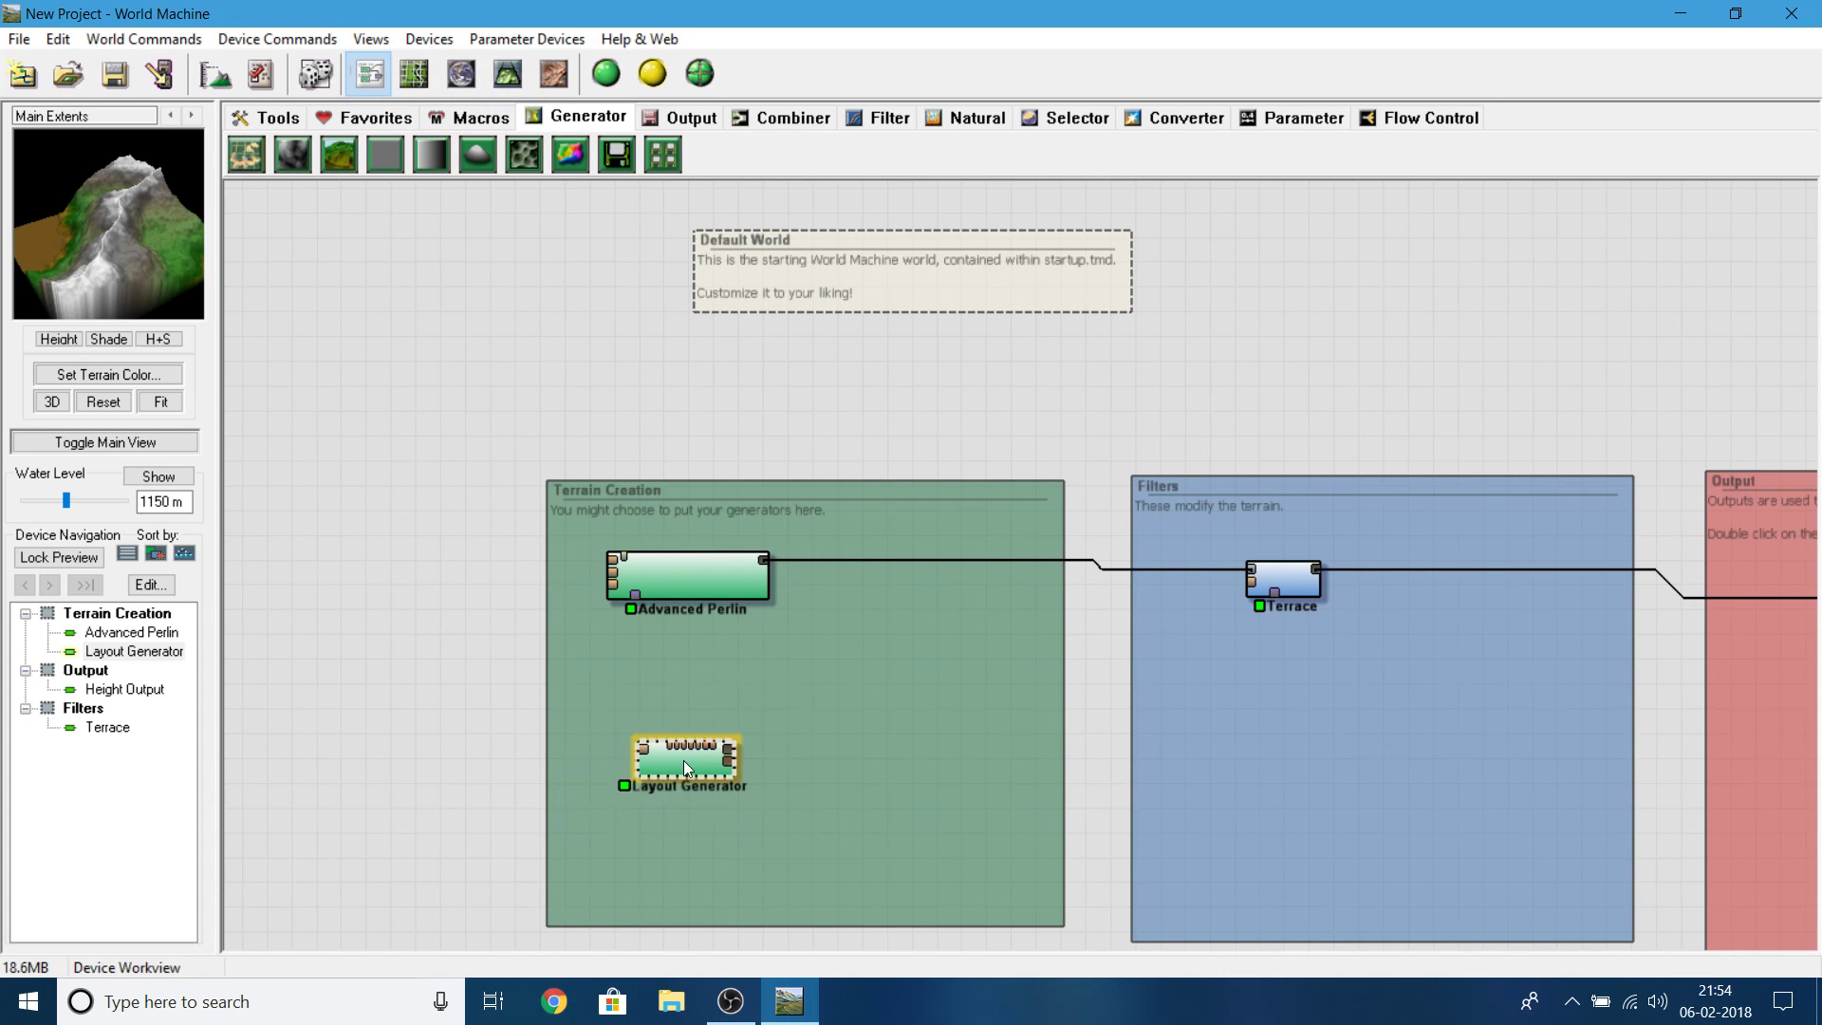
{"action": "left_click_drag", "start_coordinate": [125, 262], "coordinate": [104, 249]}
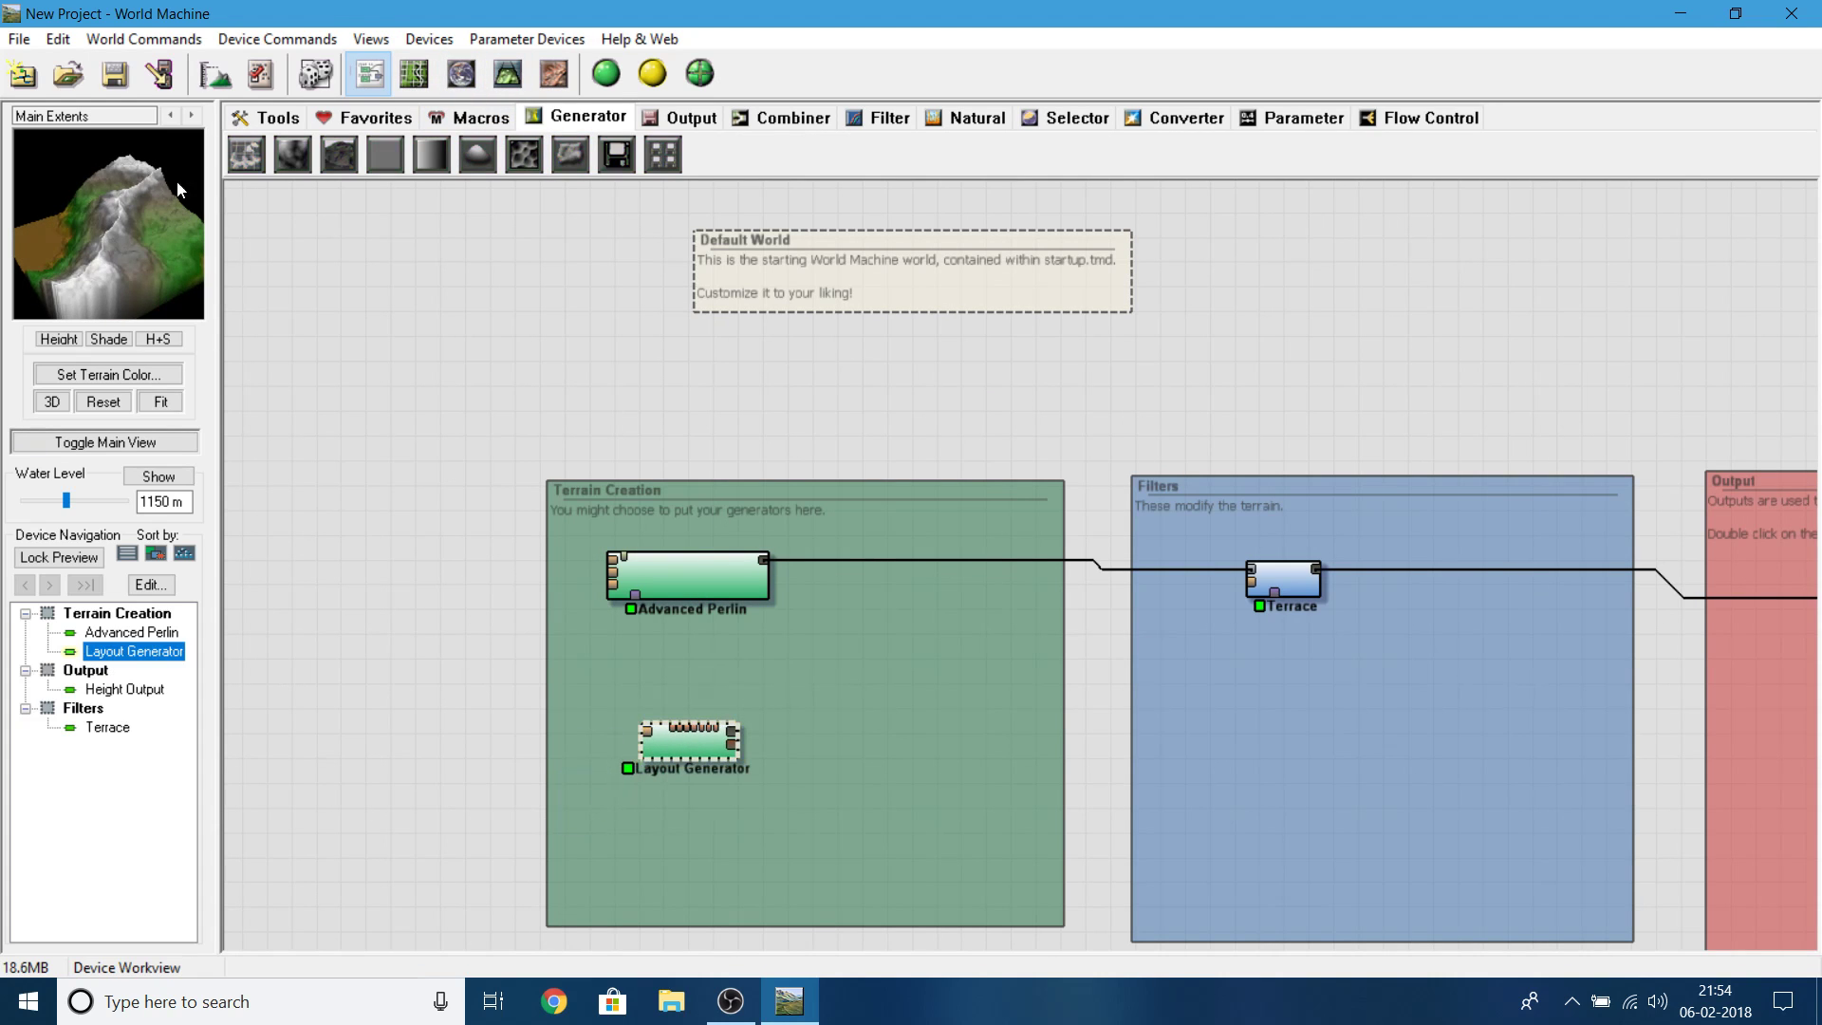
{"action": "scroll", "coordinate": [691, 668], "scroll_direction": "up", "scroll_amount": 2}
{"action": "left_click_drag", "start_coordinate": [902, 298], "coordinate": [1192, 140]}
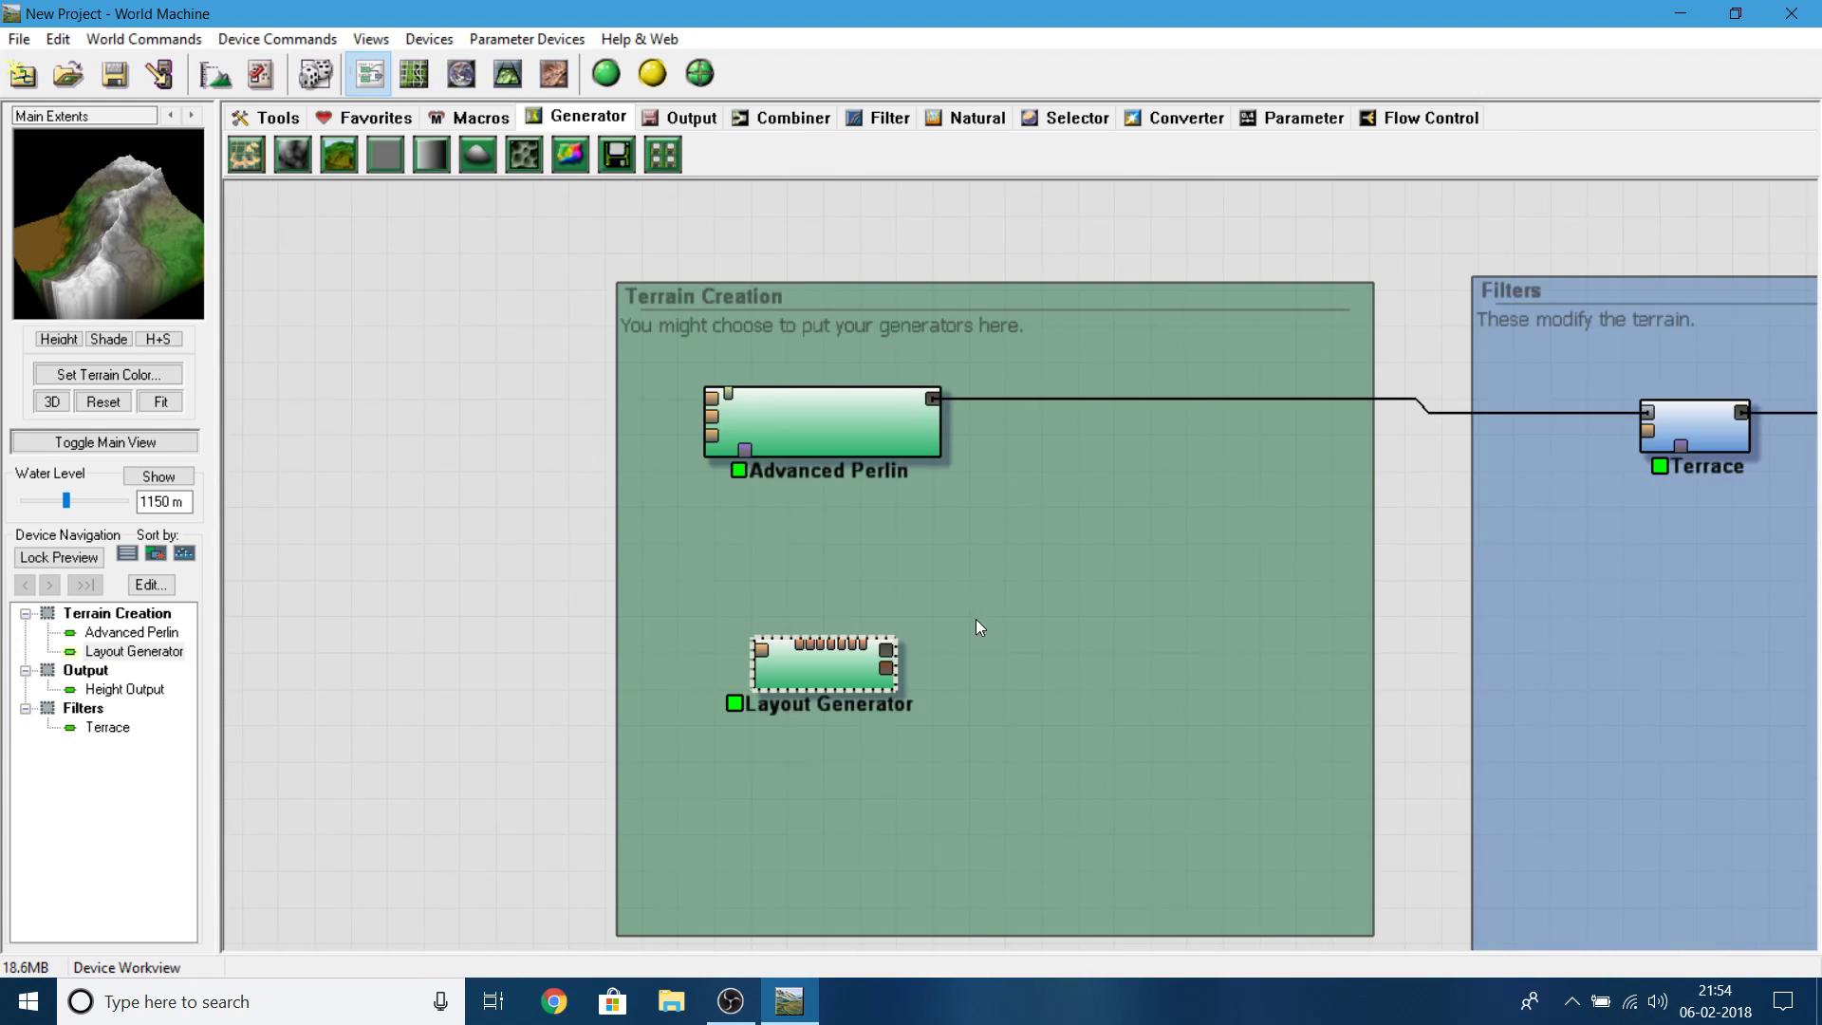
{"action": "scroll", "coordinate": [566, 412], "scroll_direction": "down", "scroll_amount": 3}
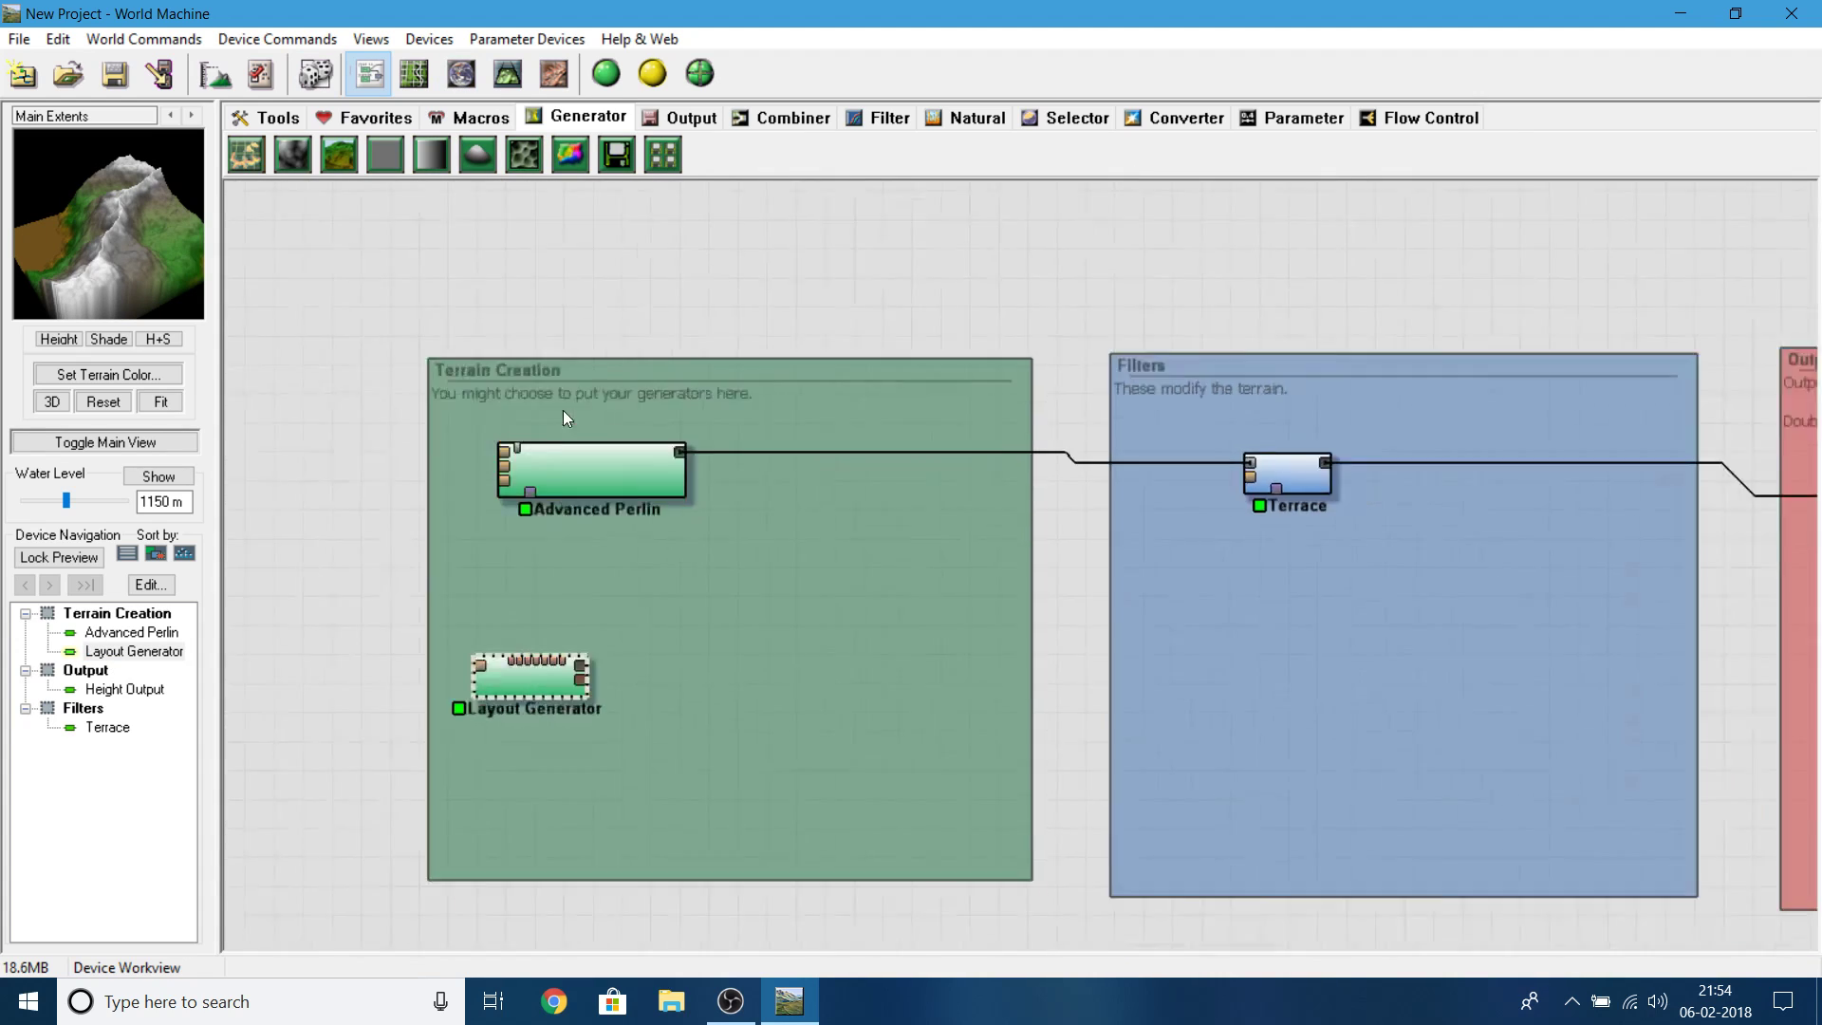
{"action": "left_click_drag", "start_coordinate": [510, 415], "coordinate": [645, 414]}
{"action": "middle_click_drag", "start_coordinate": [594, 354], "coordinate": [63, 429]}
{"action": "scroll", "coordinate": [875, 657], "scroll_direction": "up", "scroll_amount": 6}
{"action": "middle_click_drag", "start_coordinate": [855, 531], "coordinate": [1164, 526]}
{"action": "middle_click_drag", "start_coordinate": [305, 629], "coordinate": [1164, 628]}
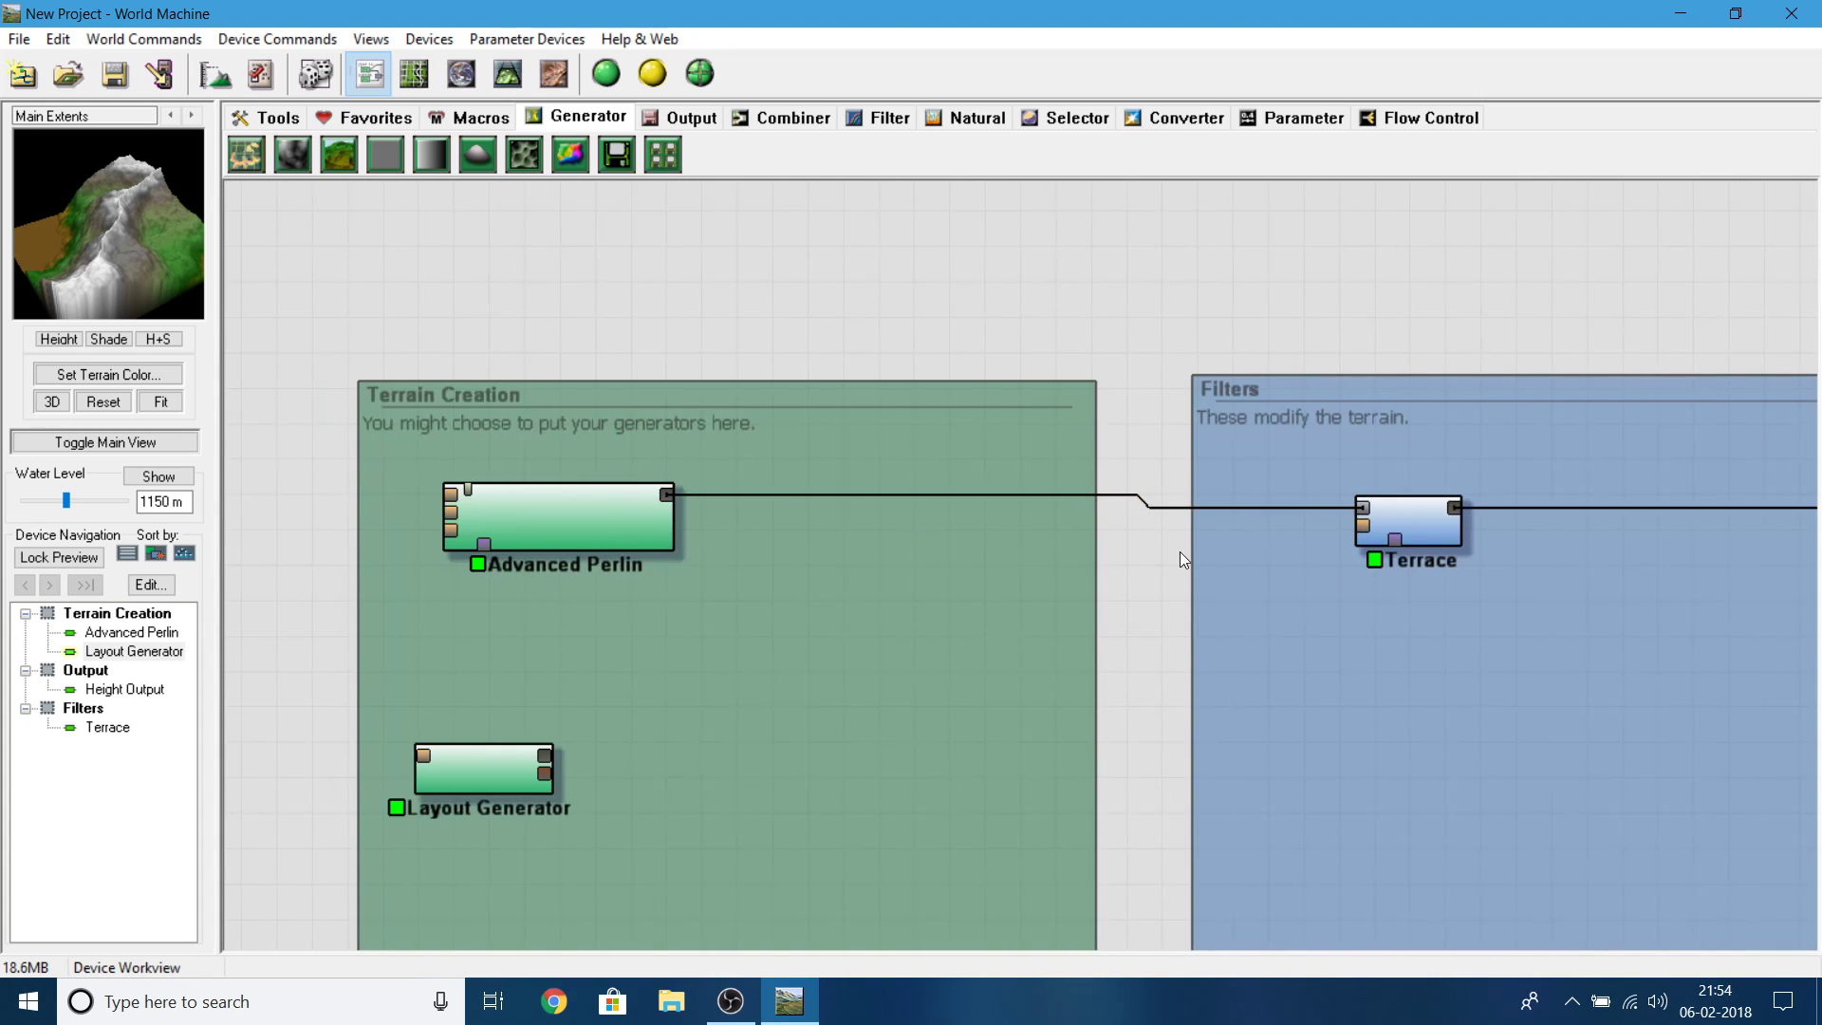
- Move the Terrace device farther right within the Filters group, keeping it connected to Advanced Perlin and Height Output
{"action": "middle_click_drag", "start_coordinate": [1176, 550], "coordinate": [953, 577]}
{"action": "left_click_drag", "start_coordinate": [1193, 545], "coordinate": [1279, 534]}
{"action": "middle_click_drag", "start_coordinate": [663, 249], "coordinate": [1066, 374]}
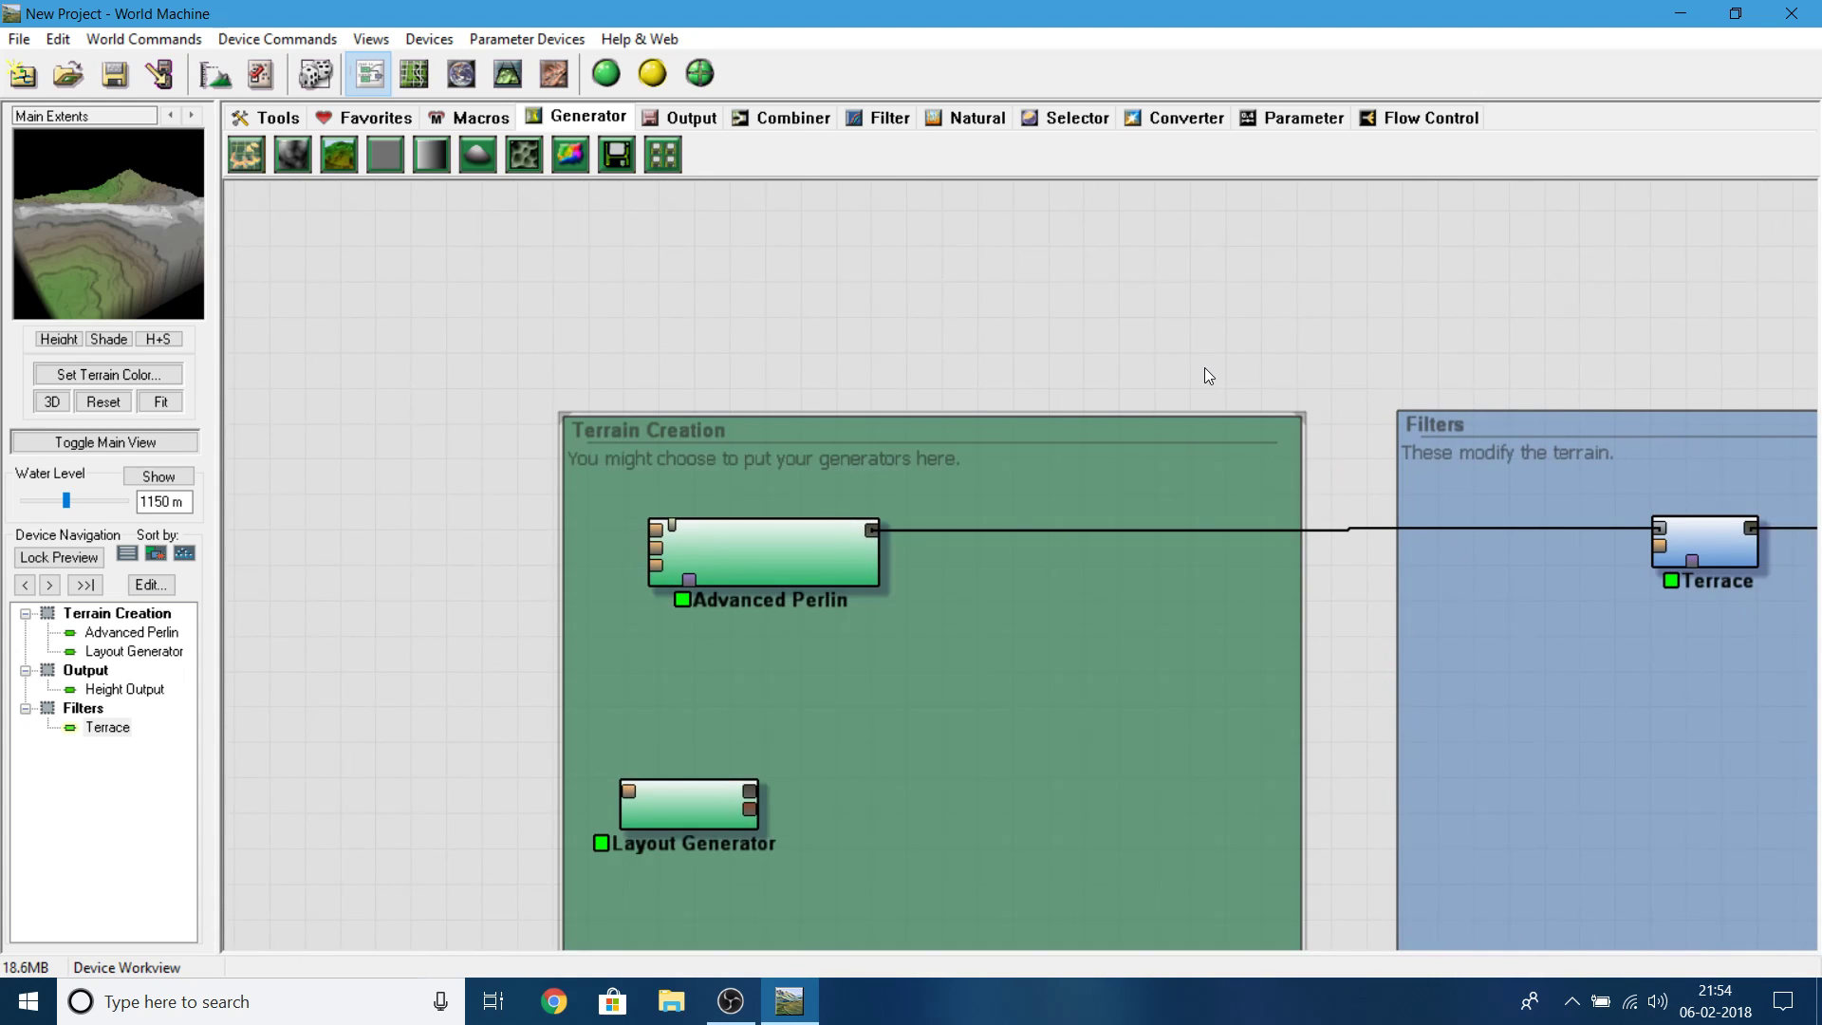
{"action": "middle_click_drag", "start_coordinate": [1358, 373], "coordinate": [1199, 301]}
{"action": "left_click_drag", "start_coordinate": [1568, 463], "coordinate": [1529, 438]}
{"action": "middle_click_drag", "start_coordinate": [1530, 438], "coordinate": [1114, 571]}
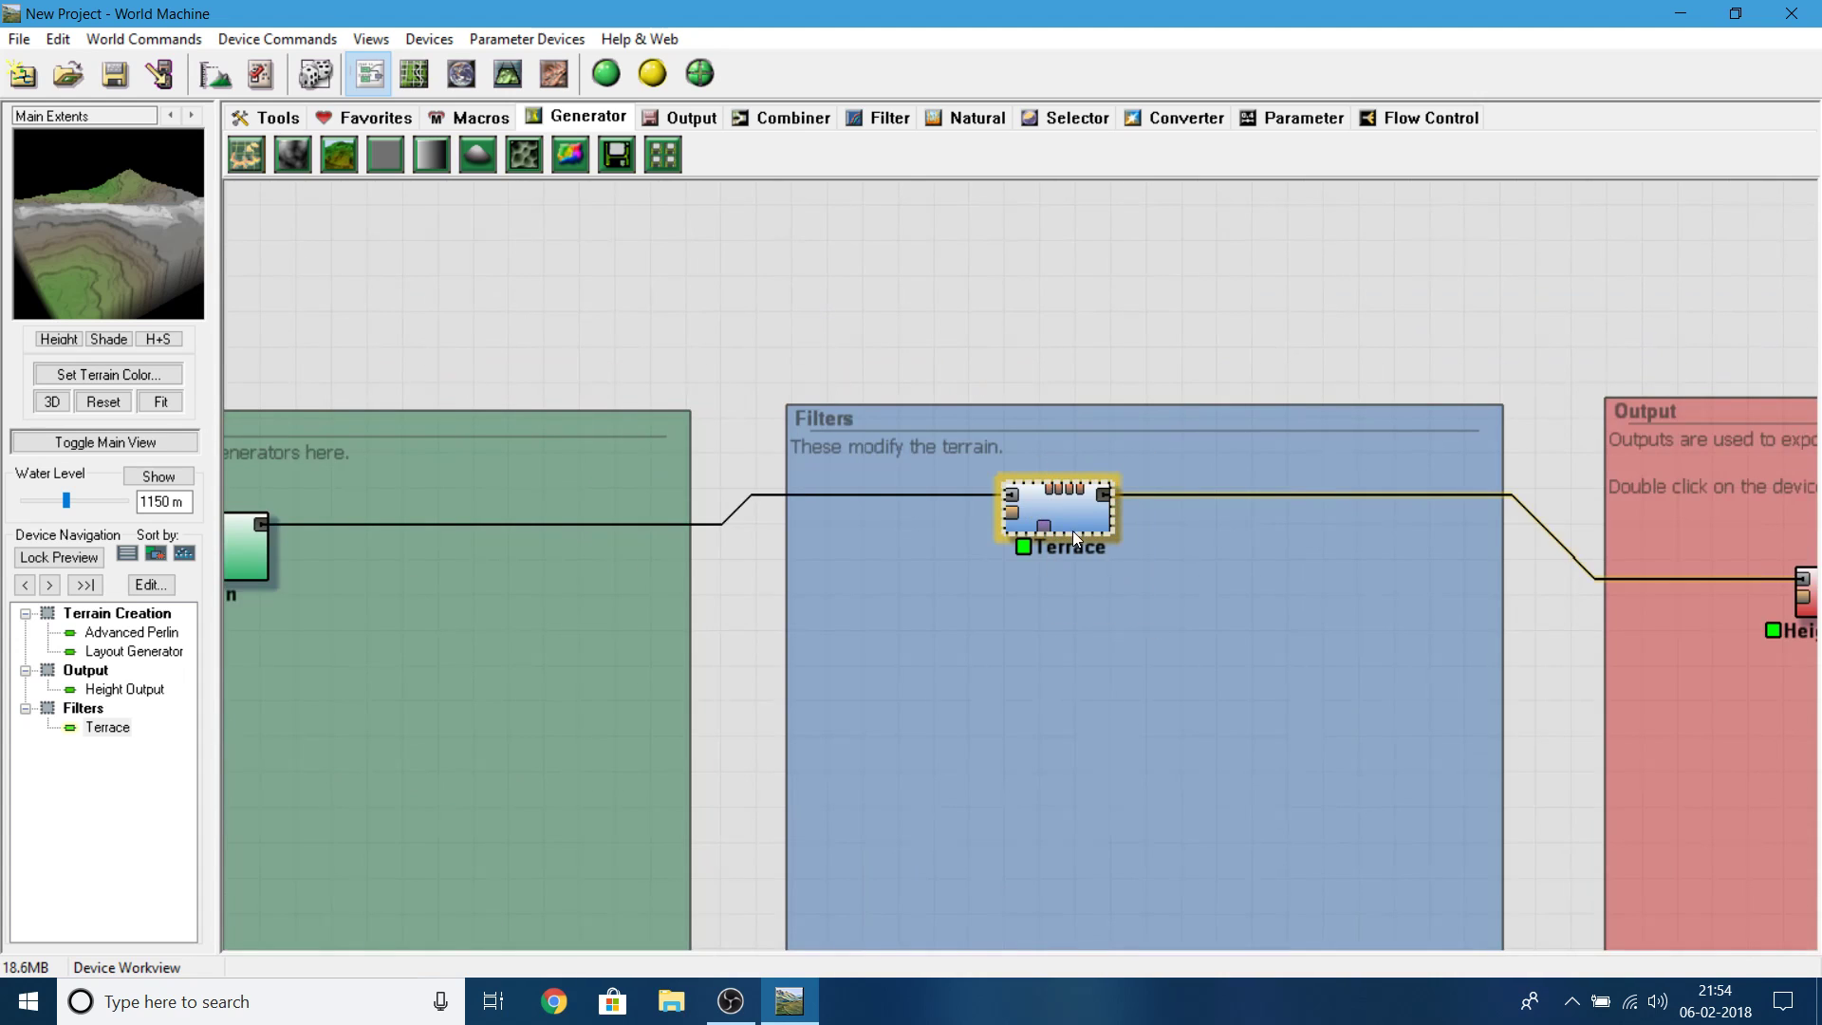
{"action": "left_click_drag", "start_coordinate": [1075, 539], "coordinate": [1282, 591]}
{"action": "middle_click_drag", "start_coordinate": [545, 417], "coordinate": [788, 398]}
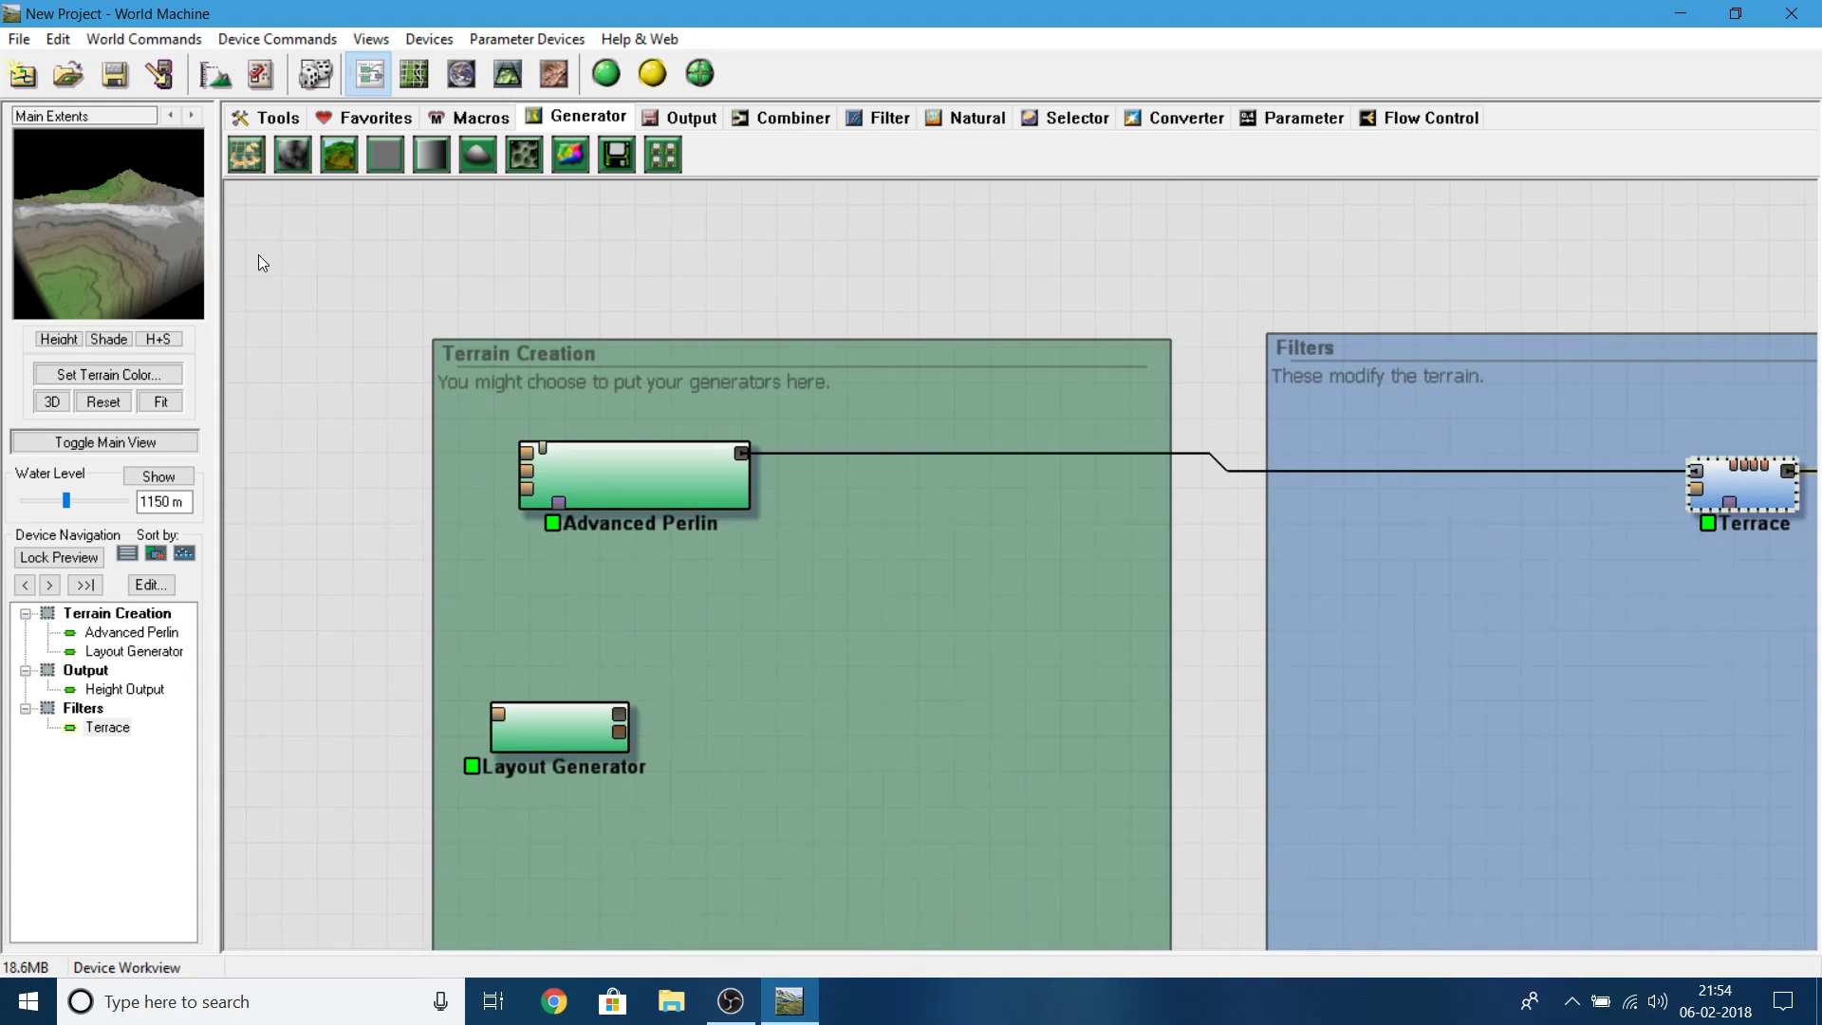
- Move the Height Output device to the right inside the Output group, roughly level with Terrace
{"action": "middle_click_drag", "start_coordinate": [1613, 493], "coordinate": [430, 527]}
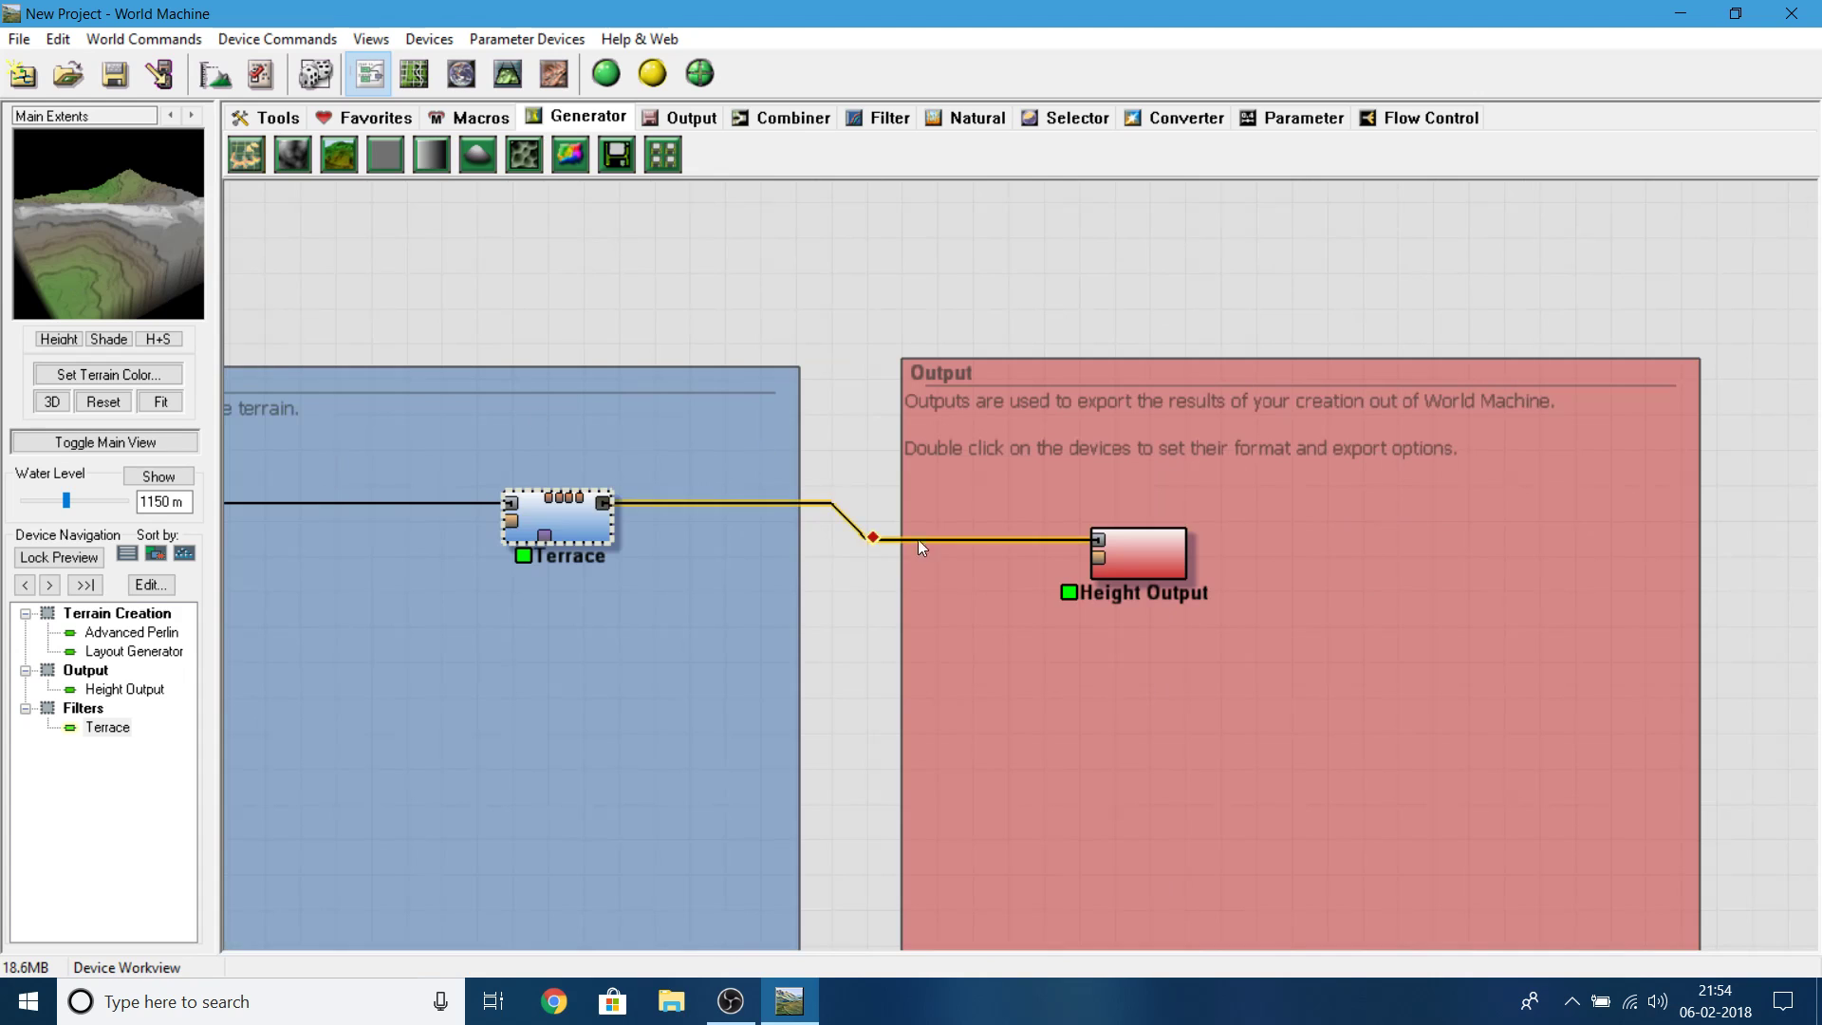
{"action": "left_click_drag", "start_coordinate": [1173, 562], "coordinate": [1439, 539]}
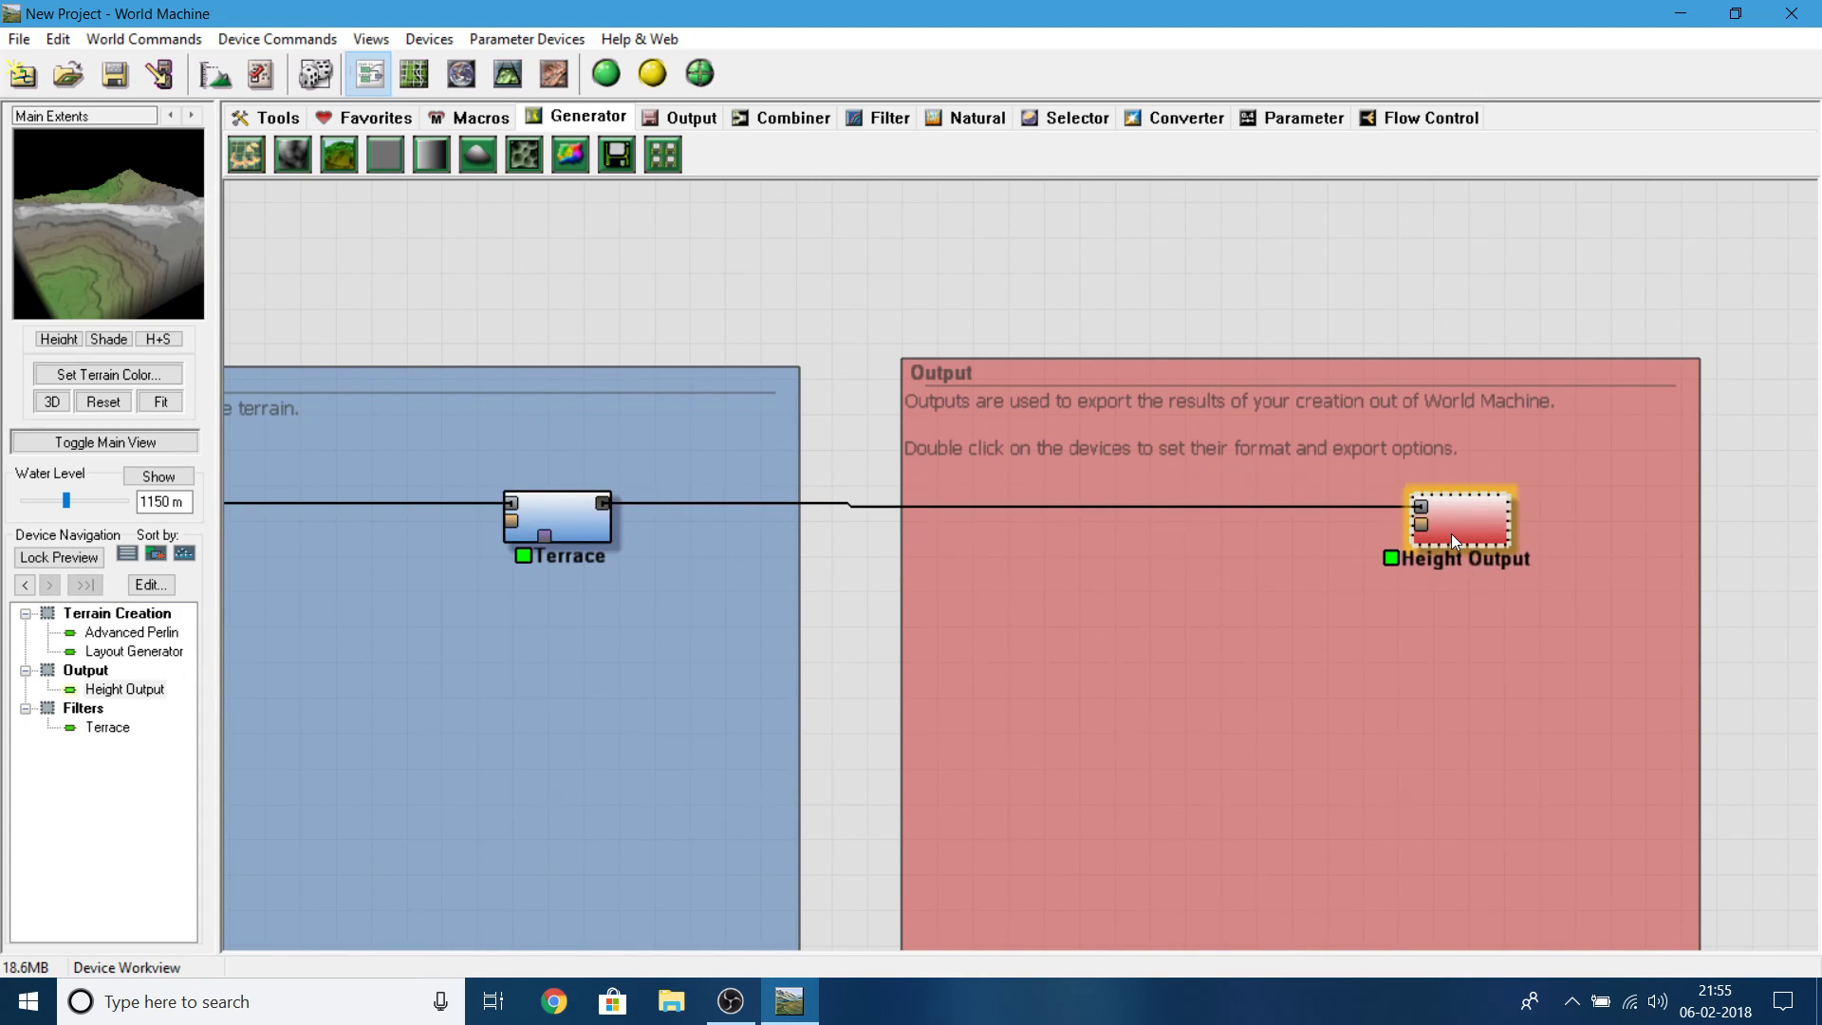
{"action": "middle_click_drag", "start_coordinate": [267, 362], "coordinate": [1179, 346]}
{"action": "scroll", "coordinate": [1029, 426], "scroll_direction": "down", "scroll_amount": 3}
{"action": "scroll", "coordinate": [1029, 425], "scroll_direction": "up", "scroll_amount": 3}
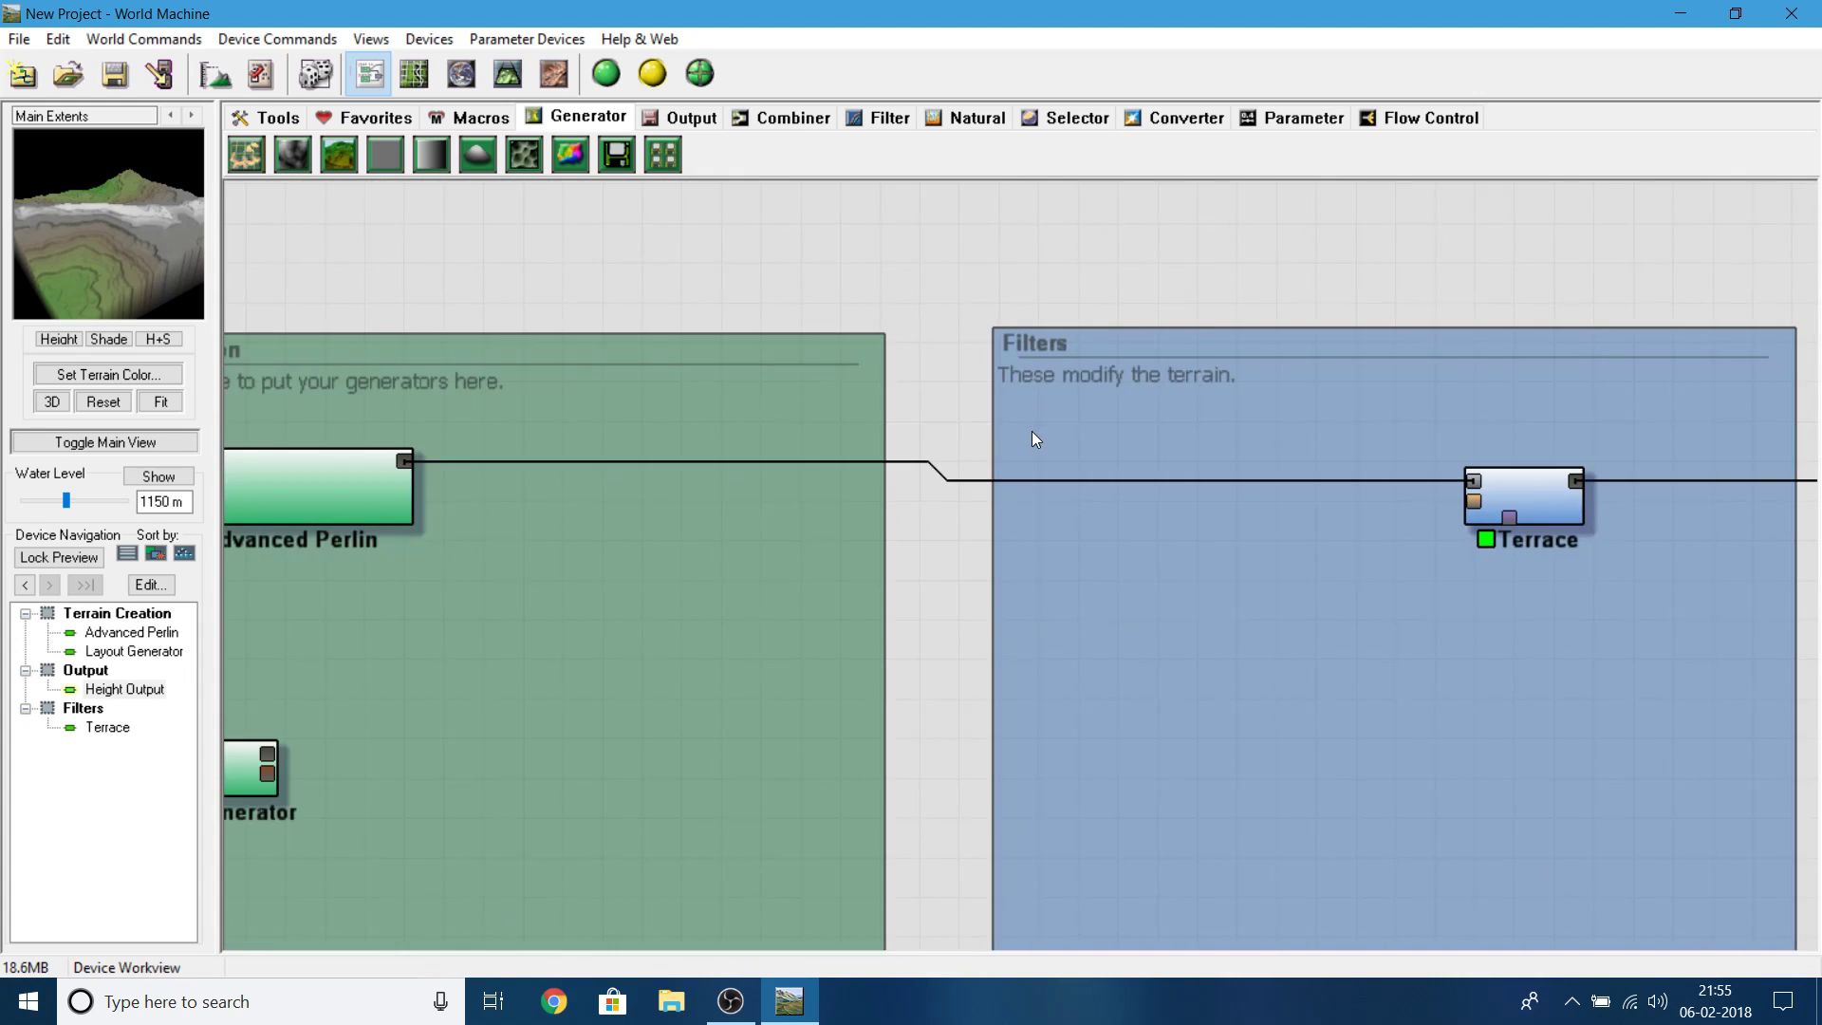
- Select the Layout Generator and Advanced Perlin in turn to compare their terrain previews
{"action": "scroll", "coordinate": [1030, 425], "scroll_direction": "down", "scroll_amount": 3}
{"action": "scroll", "coordinate": [887, 692], "scroll_direction": "up", "scroll_amount": 2}
{"action": "middle_click_drag", "start_coordinate": [621, 539], "coordinate": [1139, 257]}
{"action": "scroll", "coordinate": [915, 480], "scroll_direction": "up", "scroll_amount": 3}
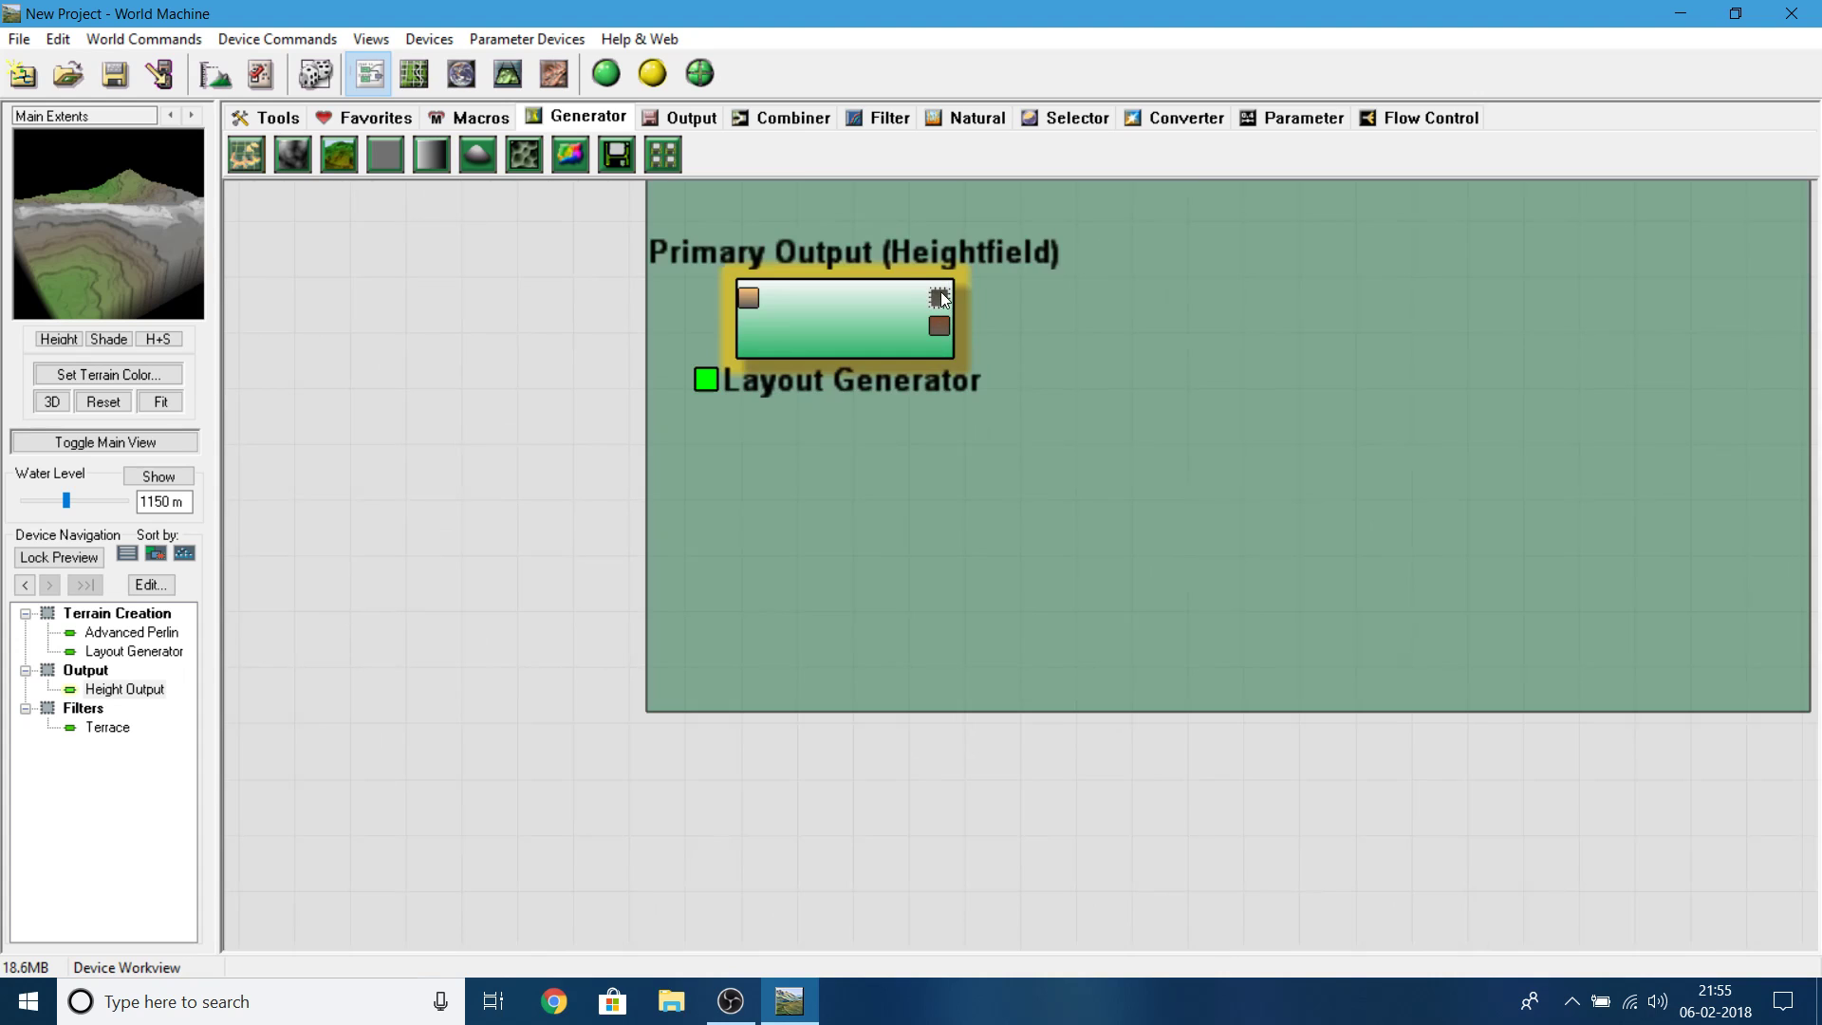
{"action": "middle_click_drag", "start_coordinate": [1005, 297], "coordinate": [907, 560]}
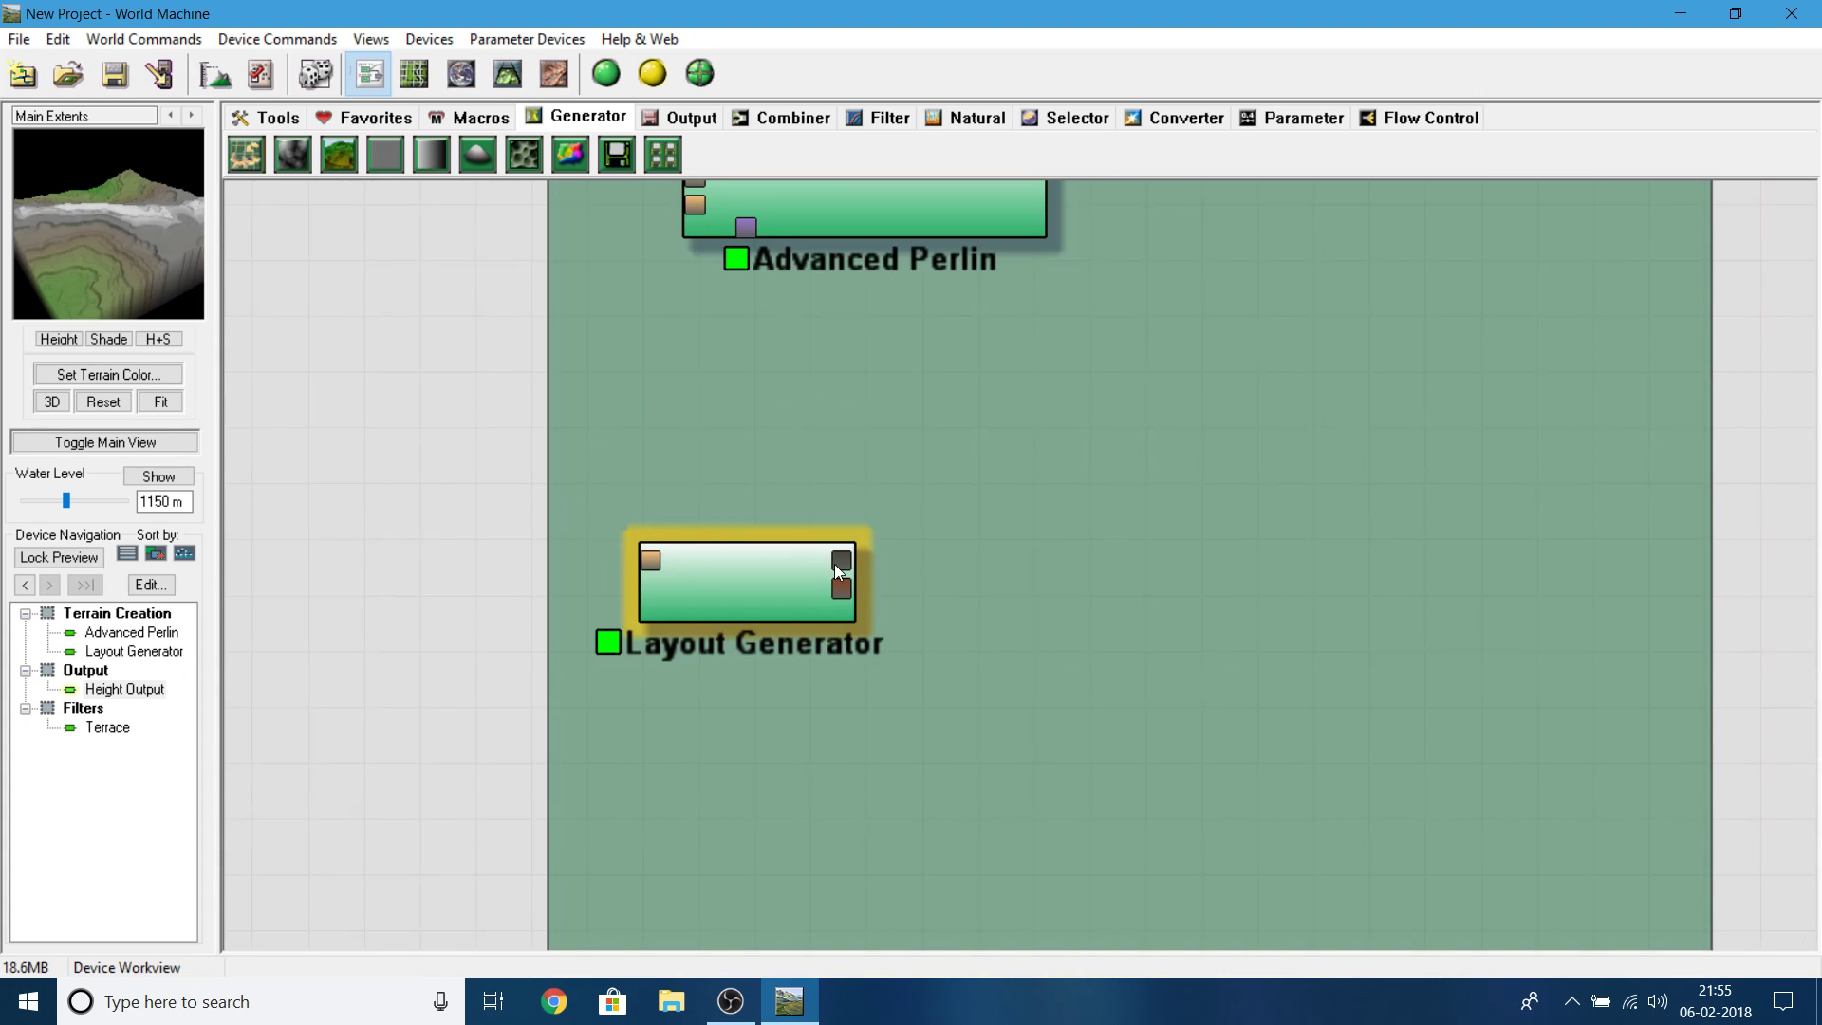
{"action": "left_click", "coordinate": [801, 590]}
{"action": "middle_click_drag", "start_coordinate": [859, 299], "coordinate": [795, 573]}
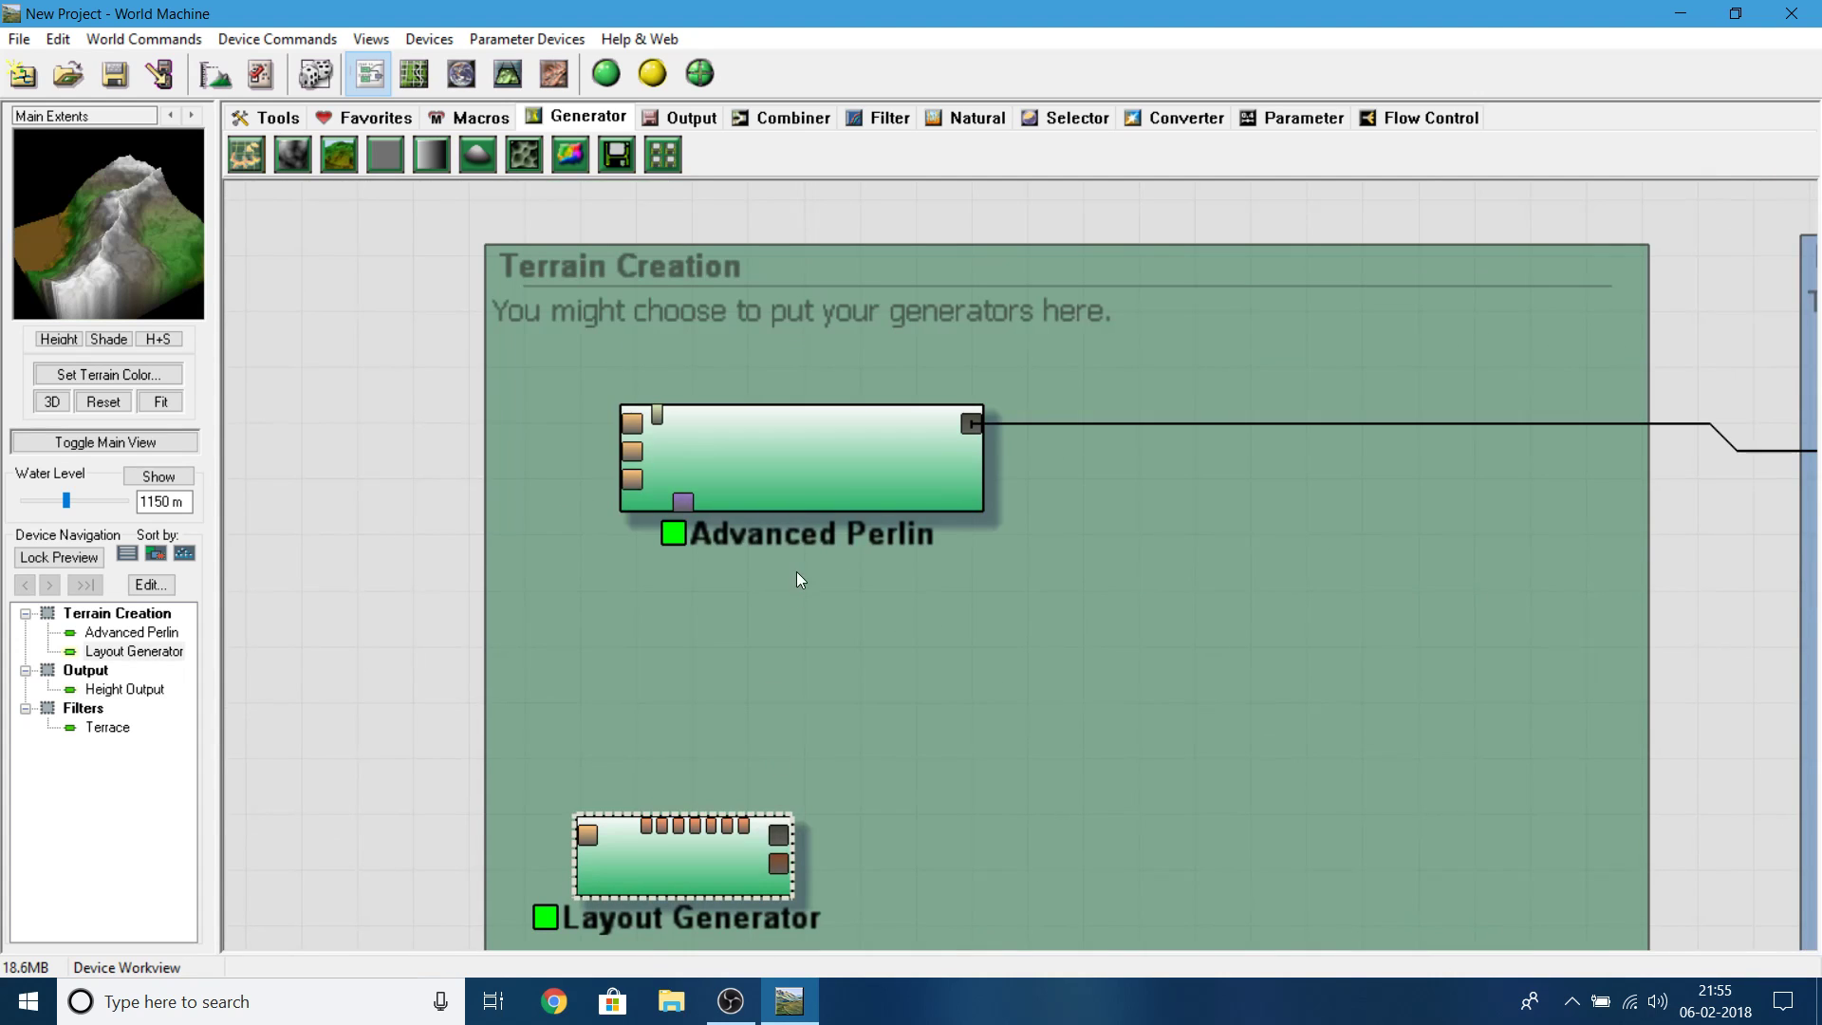
{"action": "left_click", "coordinate": [840, 504]}
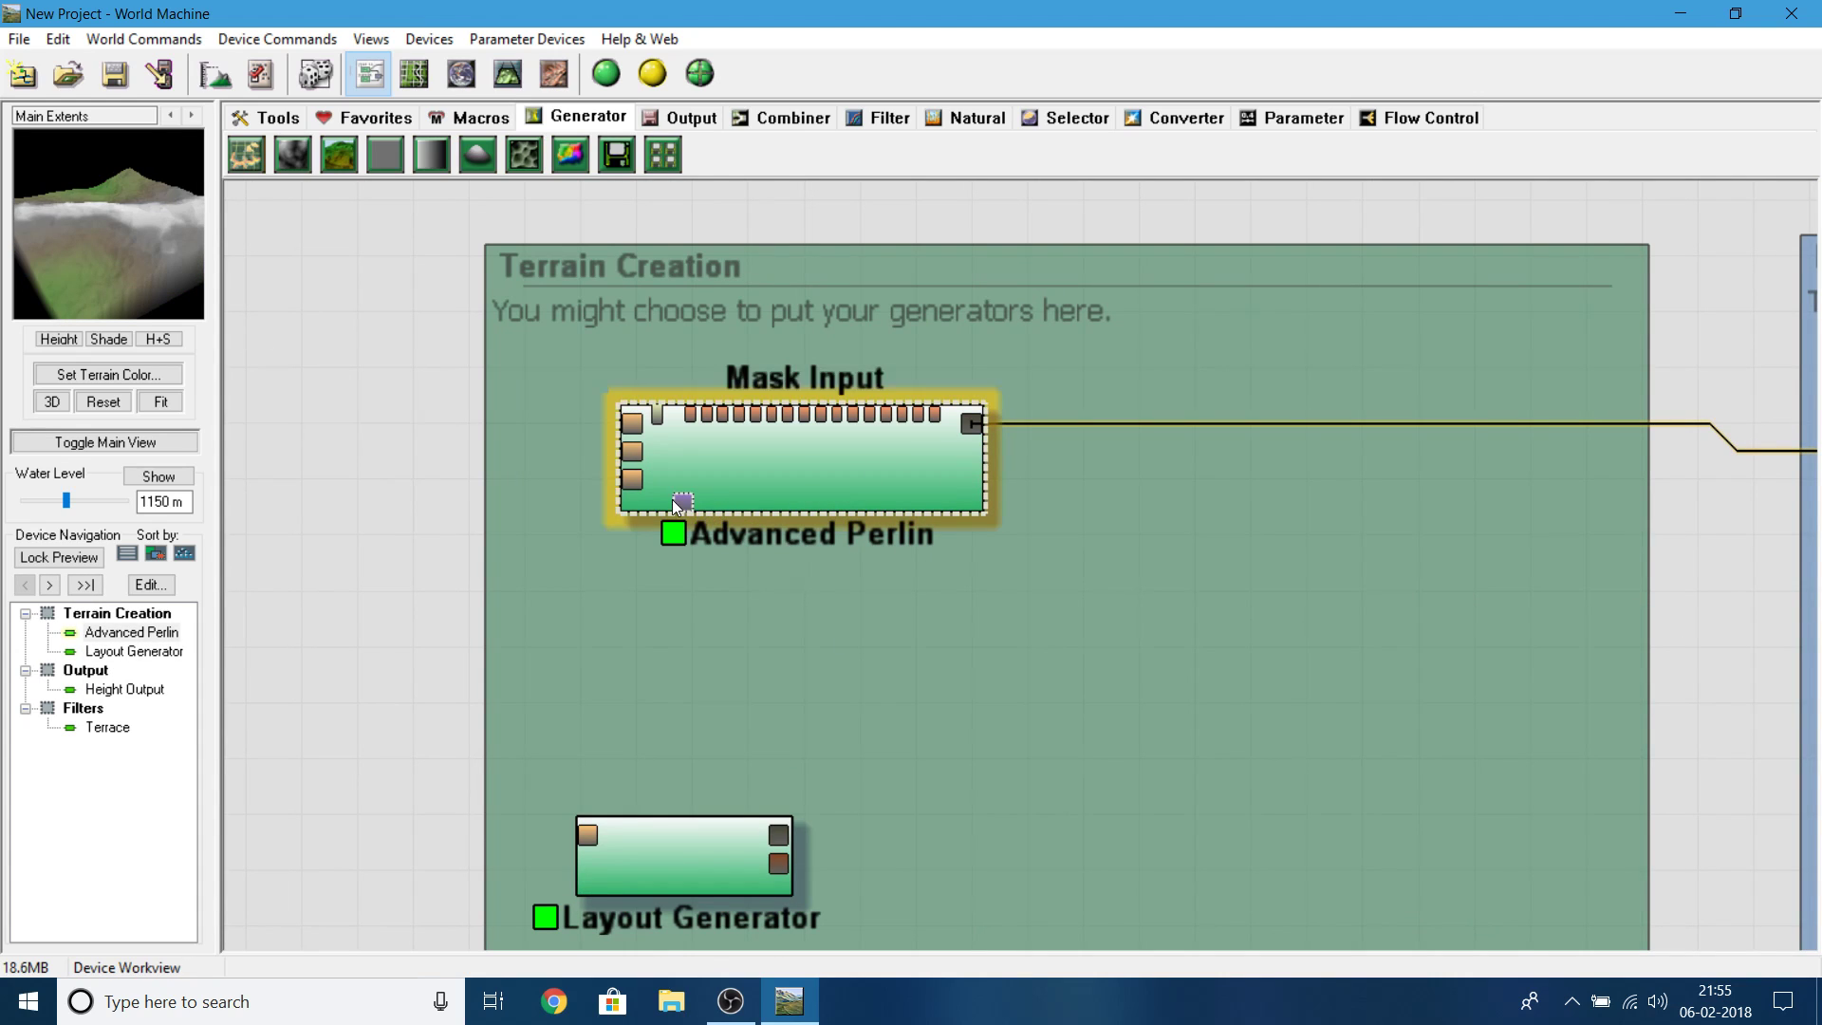
- Move the Layout Generator closer below Advanced Perlin and connect its primary heightfield output to Advanced Perlin's mask input
{"action": "left_click_drag", "start_coordinate": [727, 851], "coordinate": [676, 708]}
{"action": "left_click", "coordinate": [767, 472]}
{"action": "left_click", "coordinate": [731, 503]}
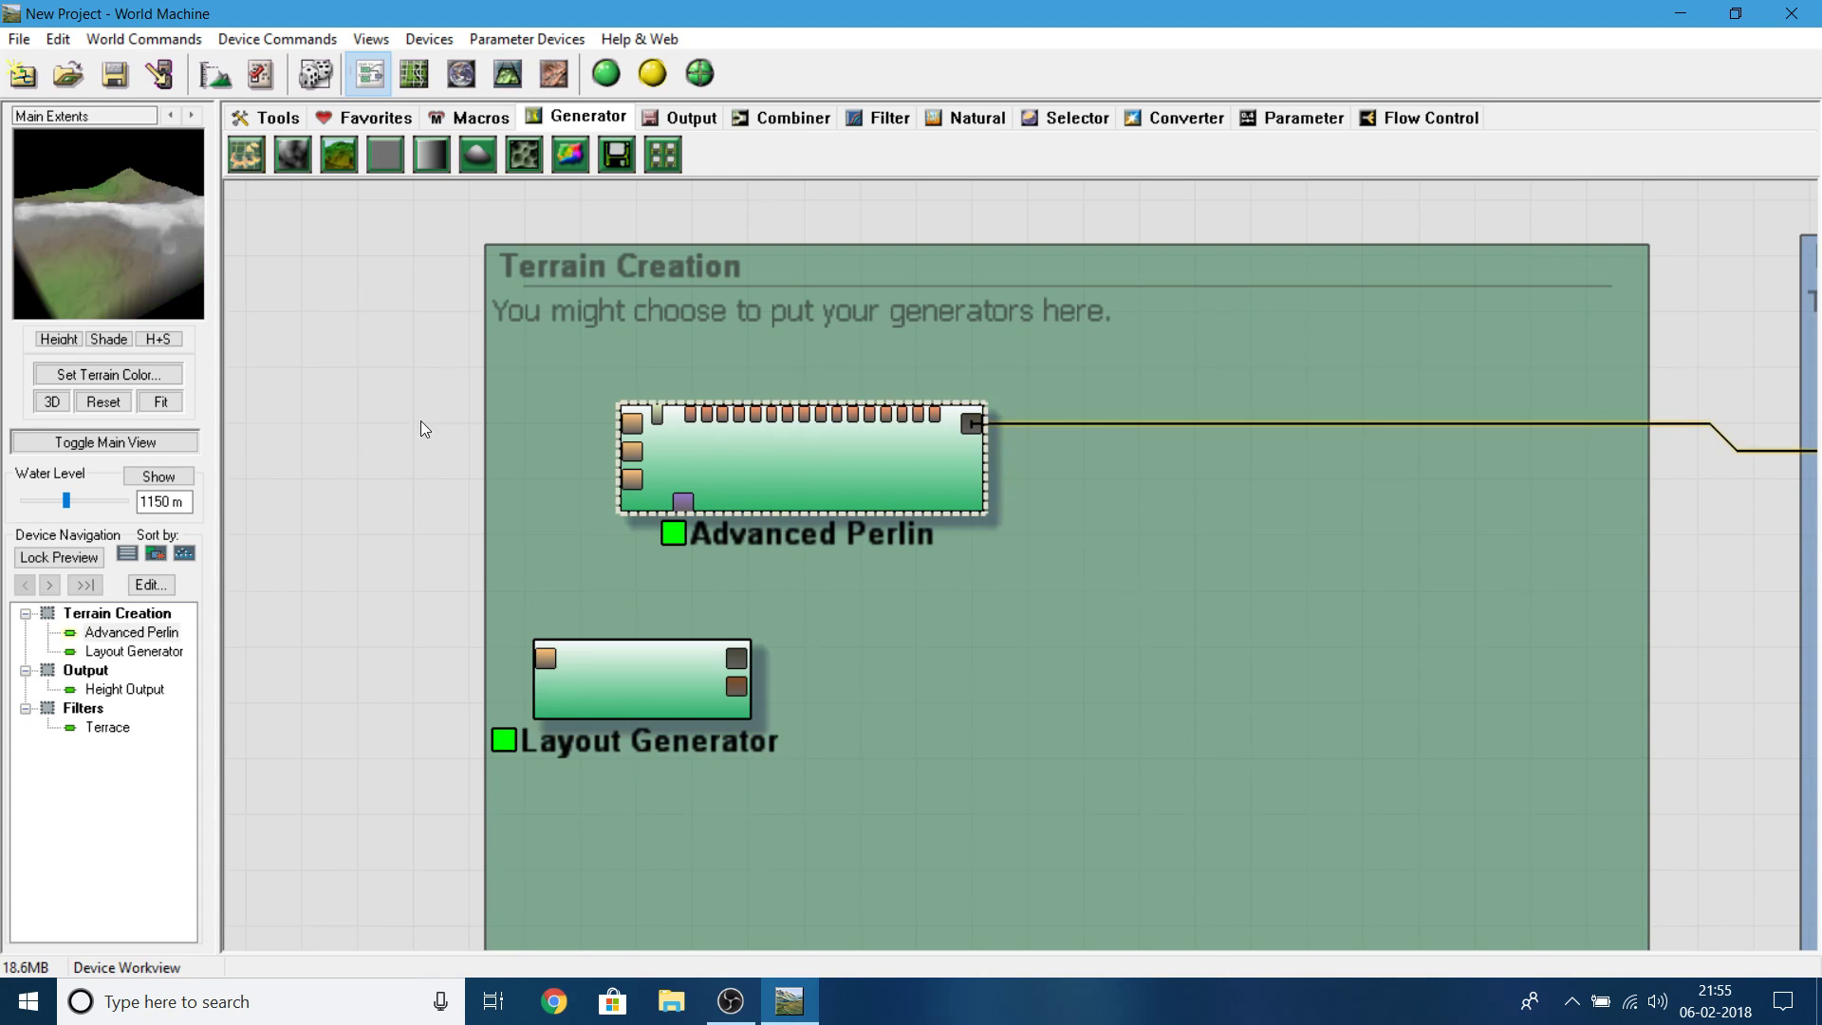
{"action": "mouse_move", "coordinate": [141, 269]}
{"action": "left_mouse_down"}
{"action": "mouse_move", "coordinate": [89, 260]}
{"action": "mouse_move", "coordinate": [115, 254]}
{"action": "left_mouse_up"}
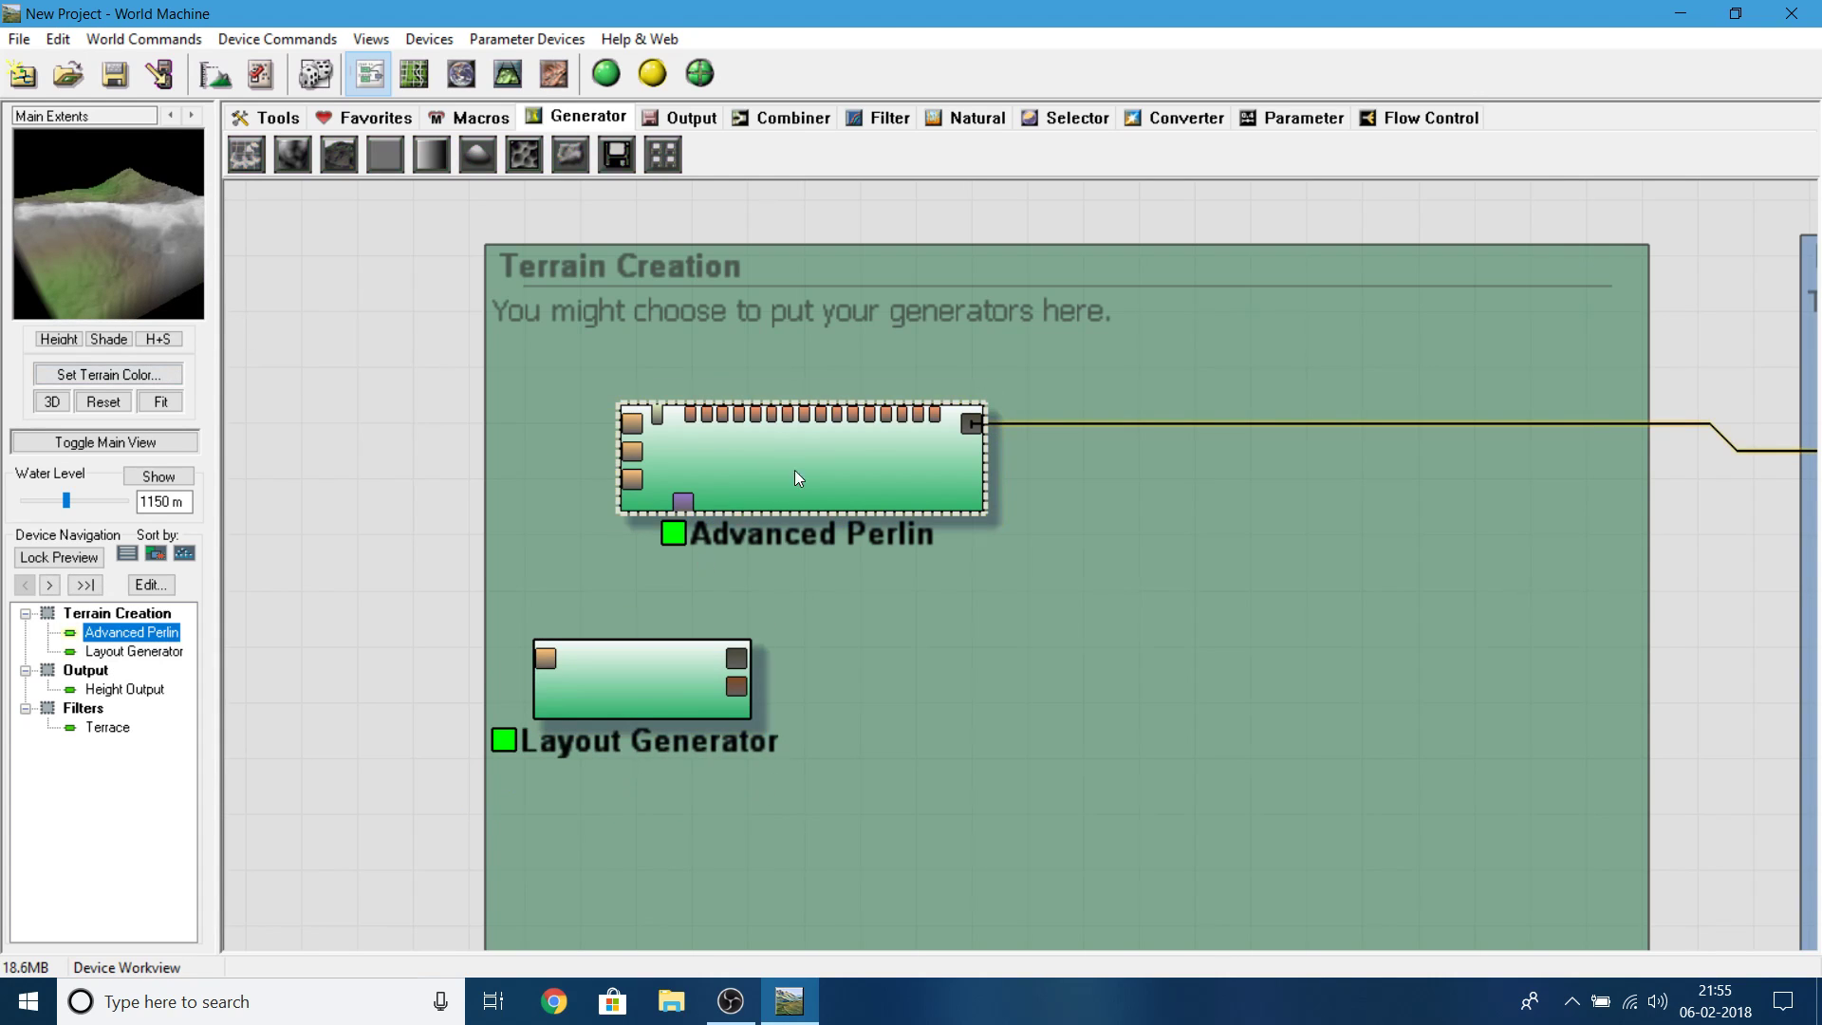
{"action": "left_click", "coordinate": [571, 669]}
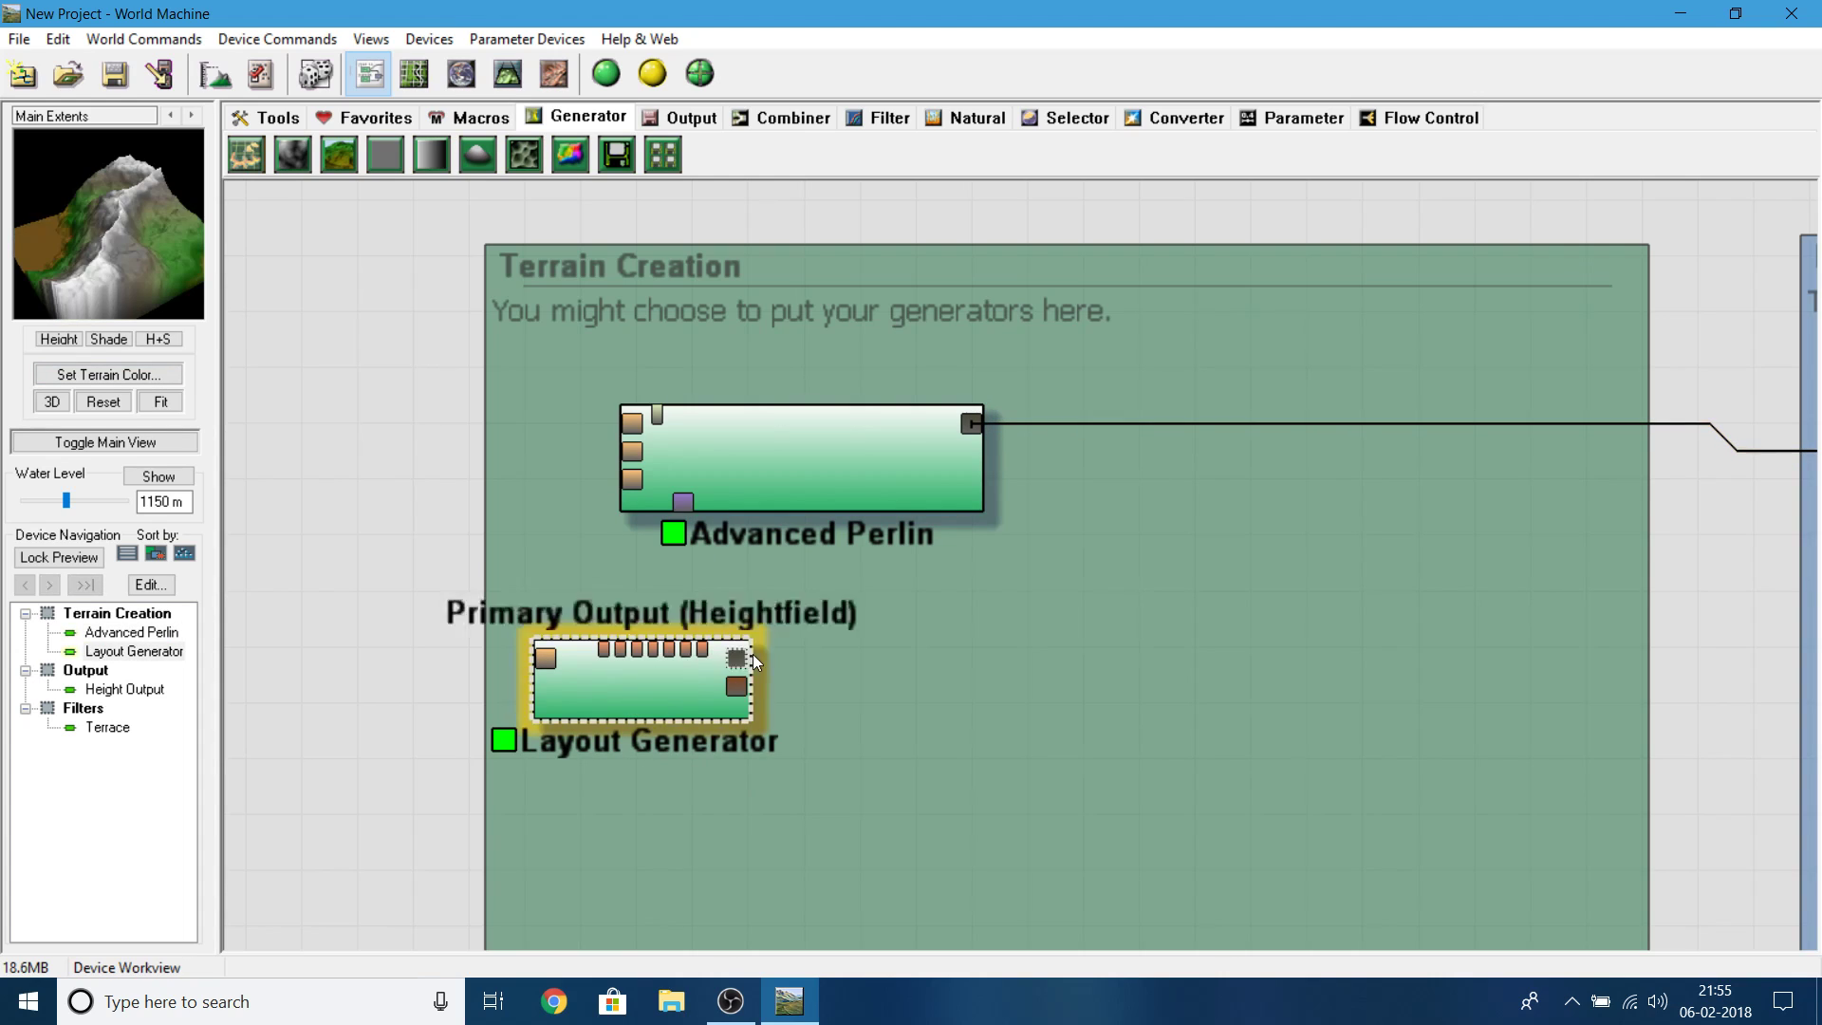
{"action": "left_click_drag", "start_coordinate": [737, 659], "coordinate": [680, 505]}
{"action": "left_click", "coordinate": [691, 486]}
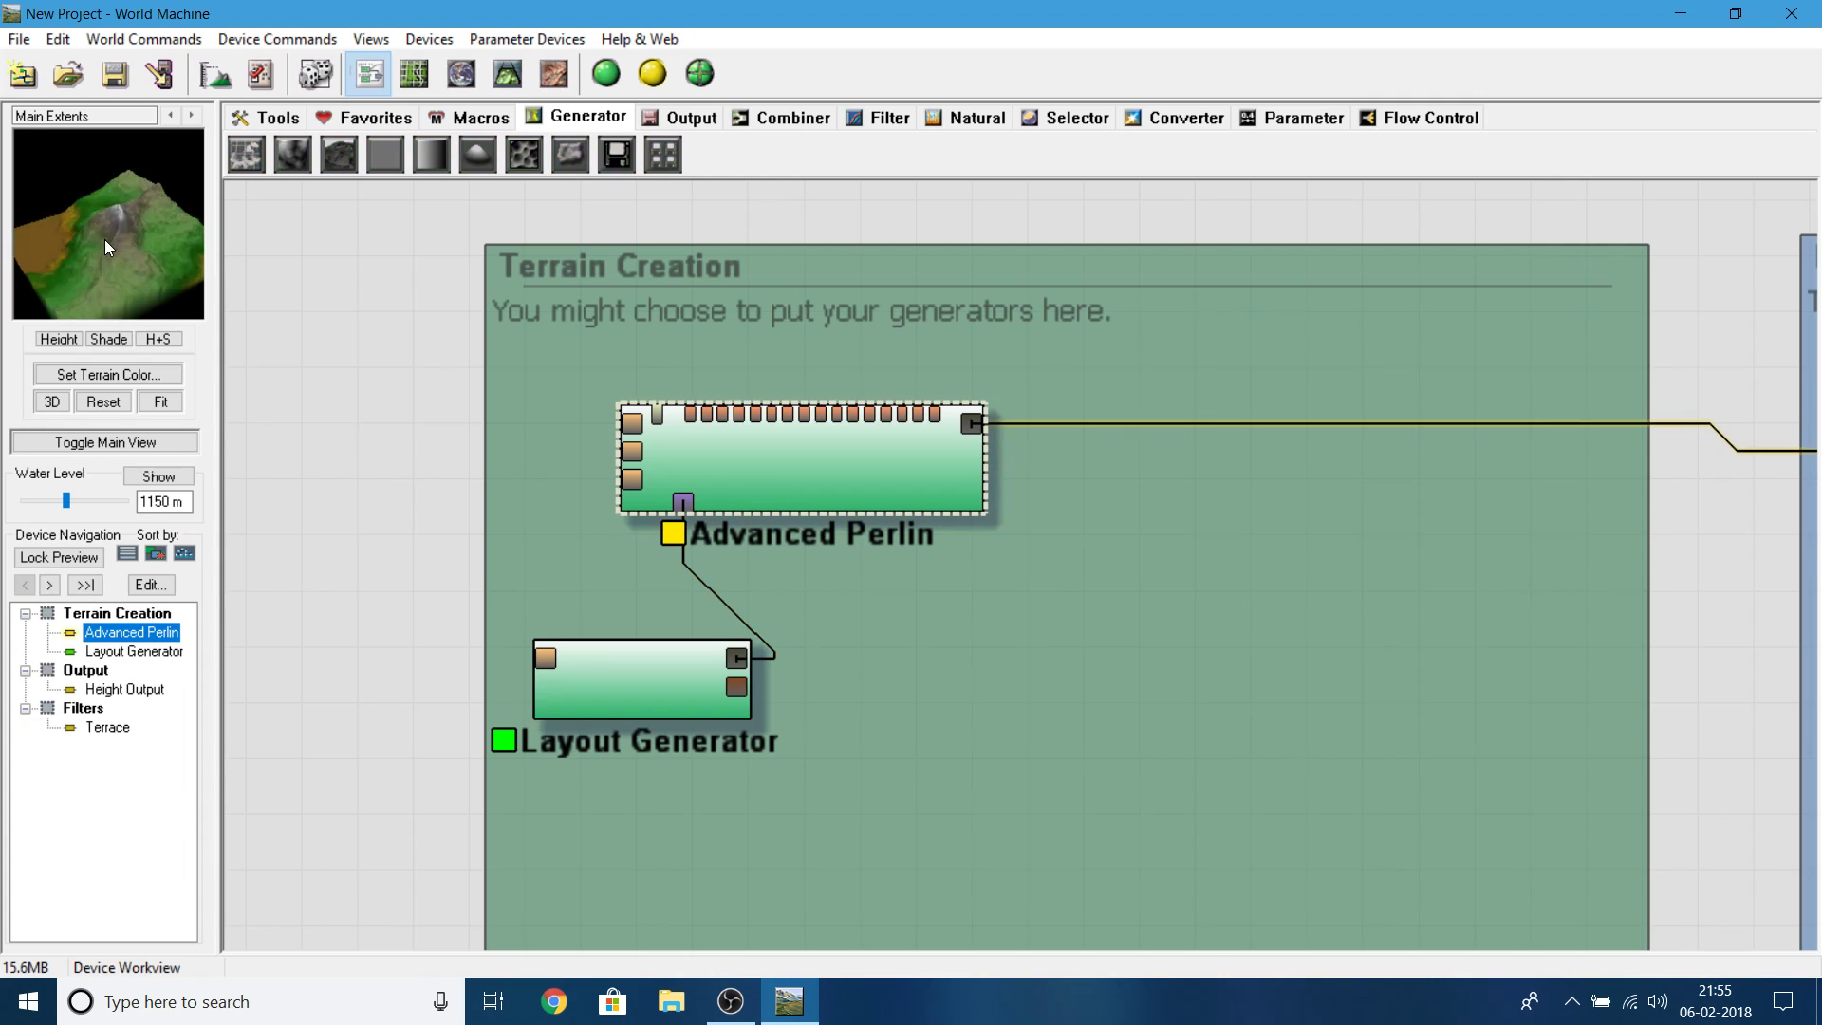
- Examine the masked Advanced Perlin terrain from several angles in the device preview and the 3D view
{"action": "left_click_drag", "start_coordinate": [142, 220], "coordinate": [254, 289]}
{"action": "left_click_drag", "start_coordinate": [179, 228], "coordinate": [141, 216]}
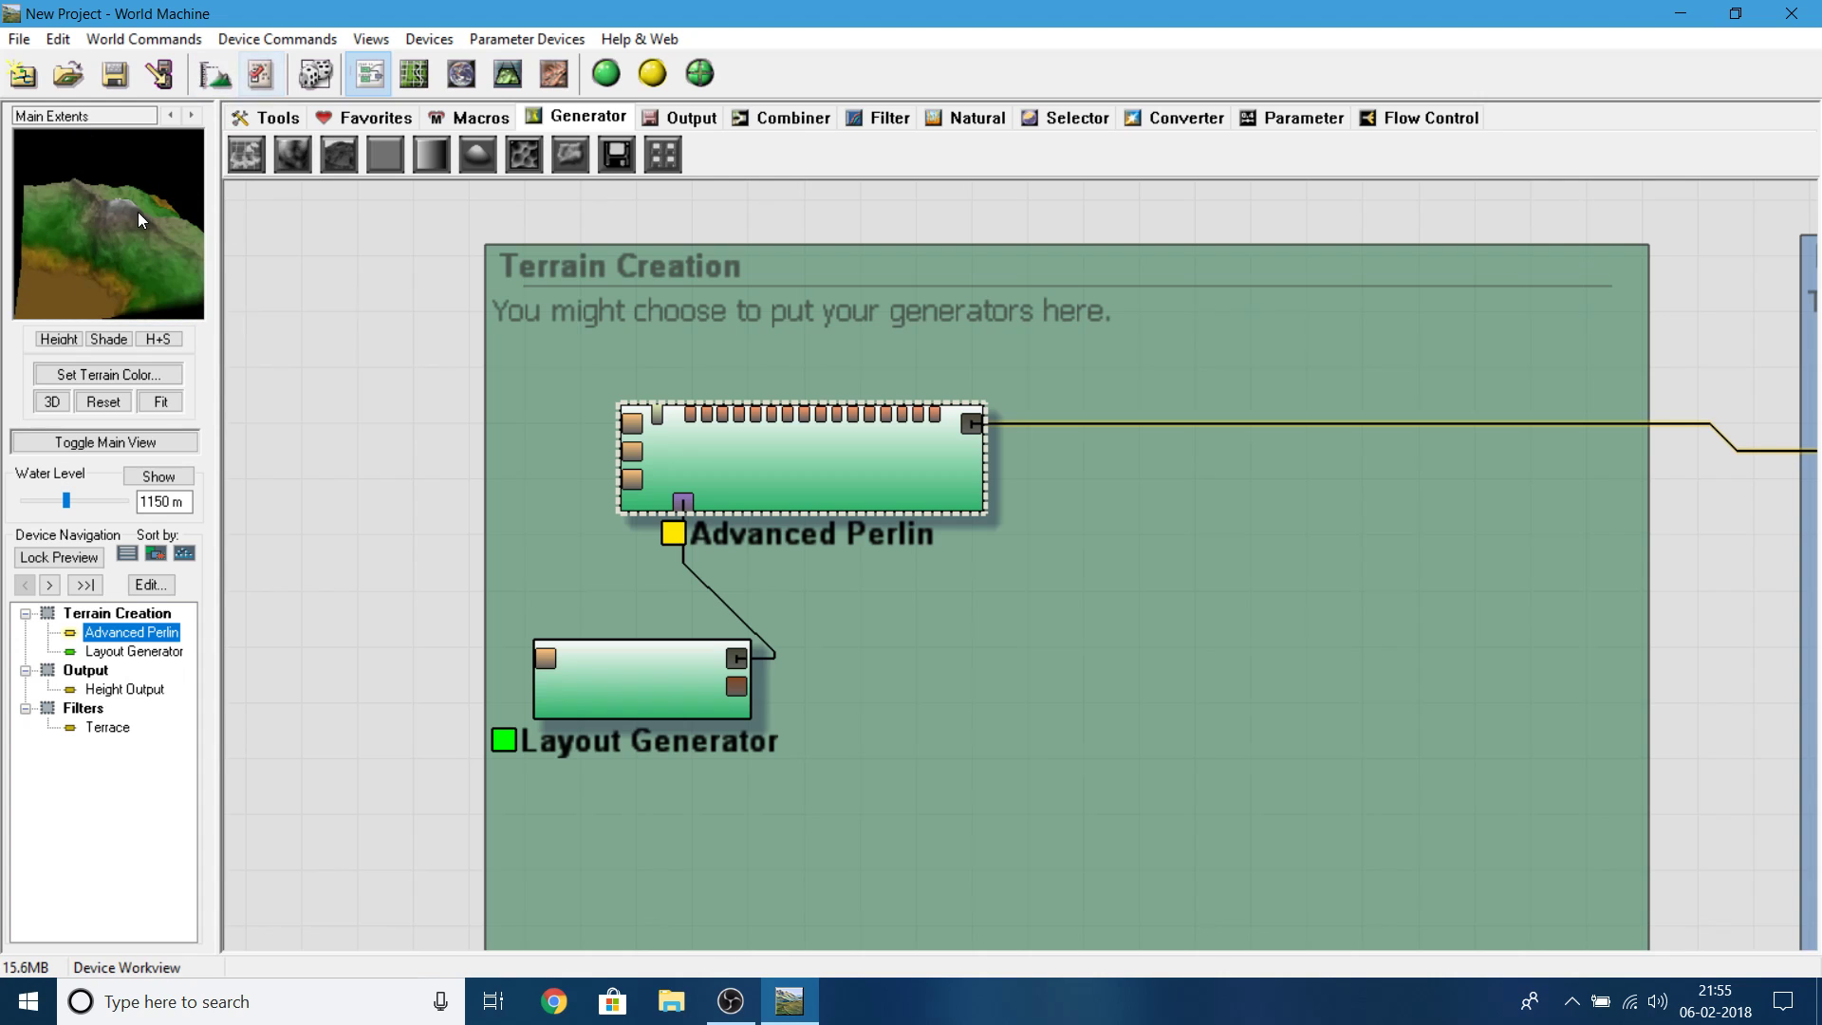
{"action": "left_click", "coordinate": [520, 87]}
{"action": "left_click_drag", "start_coordinate": [805, 452], "coordinate": [137, 467]}
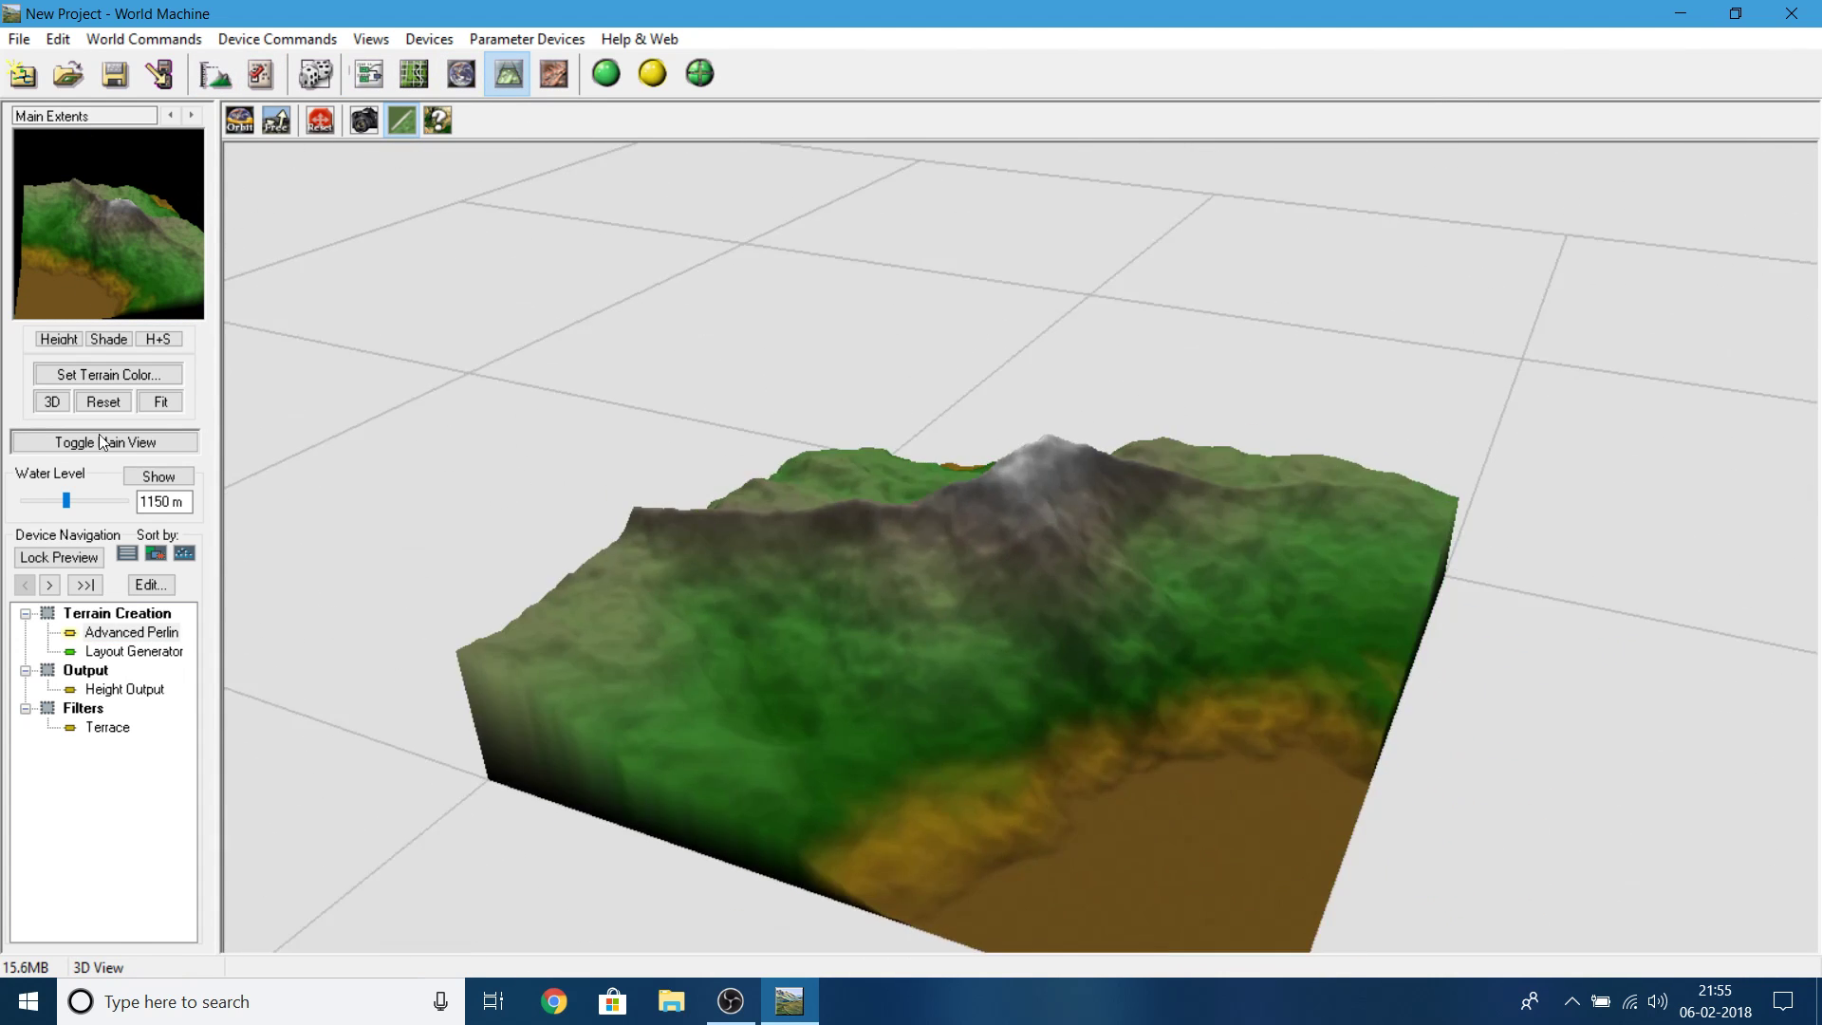
{"action": "left_click_drag", "start_coordinate": [1090, 621], "coordinate": [1300, 595]}
{"action": "left_click_drag", "start_coordinate": [915, 652], "coordinate": [1140, 512]}
- Return to the device network and select Height Output to preview the network's final terrain
{"action": "left_click", "coordinate": [373, 79]}
{"action": "left_click_drag", "start_coordinate": [1340, 516], "coordinate": [696, 538]}
{"action": "scroll", "coordinate": [1046, 541], "scroll_direction": "down", "scroll_amount": 2}
{"action": "left_click", "coordinate": [1168, 509]}
{"action": "scroll", "coordinate": [1197, 499], "scroll_direction": "up", "scroll_amount": 1}
{"action": "left_click_drag", "start_coordinate": [1191, 640], "coordinate": [510, 699]}
{"action": "left_click", "coordinate": [1695, 547]}
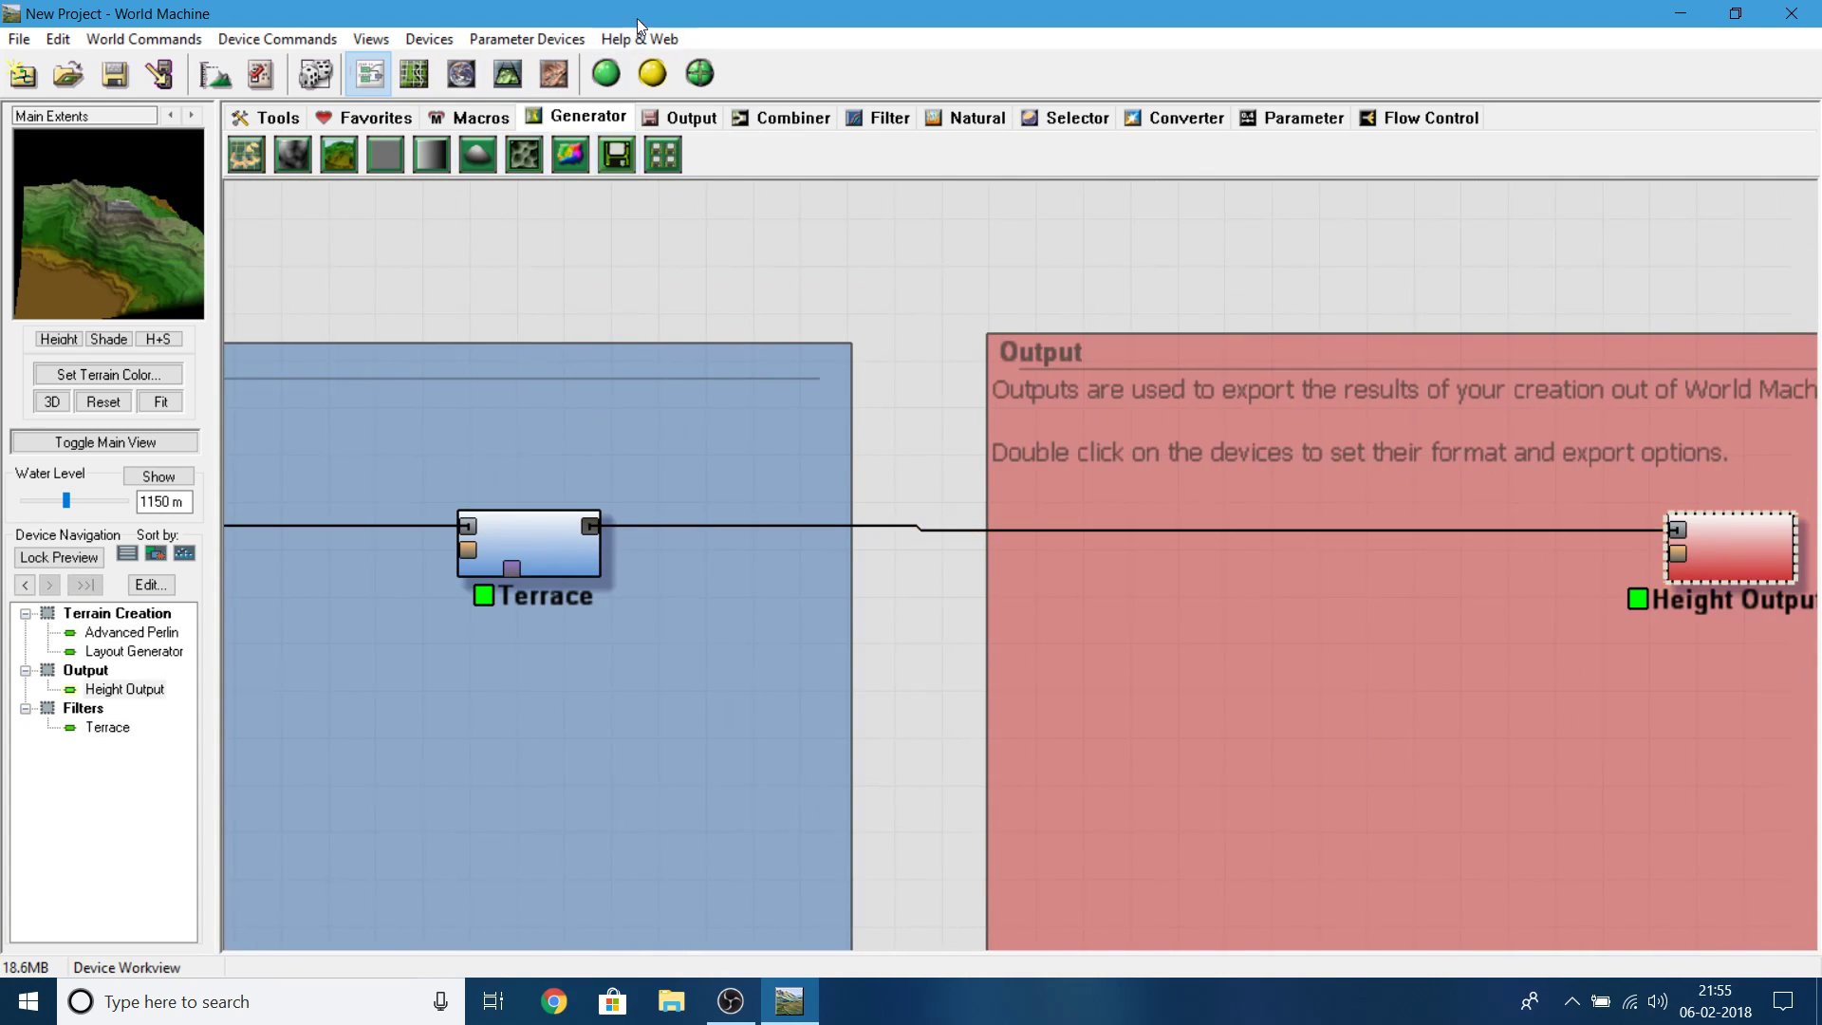
- Switch to the 3D view and examine the Height Output terrain from above and from the sides
{"action": "left_click", "coordinate": [506, 80]}
{"action": "left_click_drag", "start_coordinate": [875, 642], "coordinate": [1104, 996]}
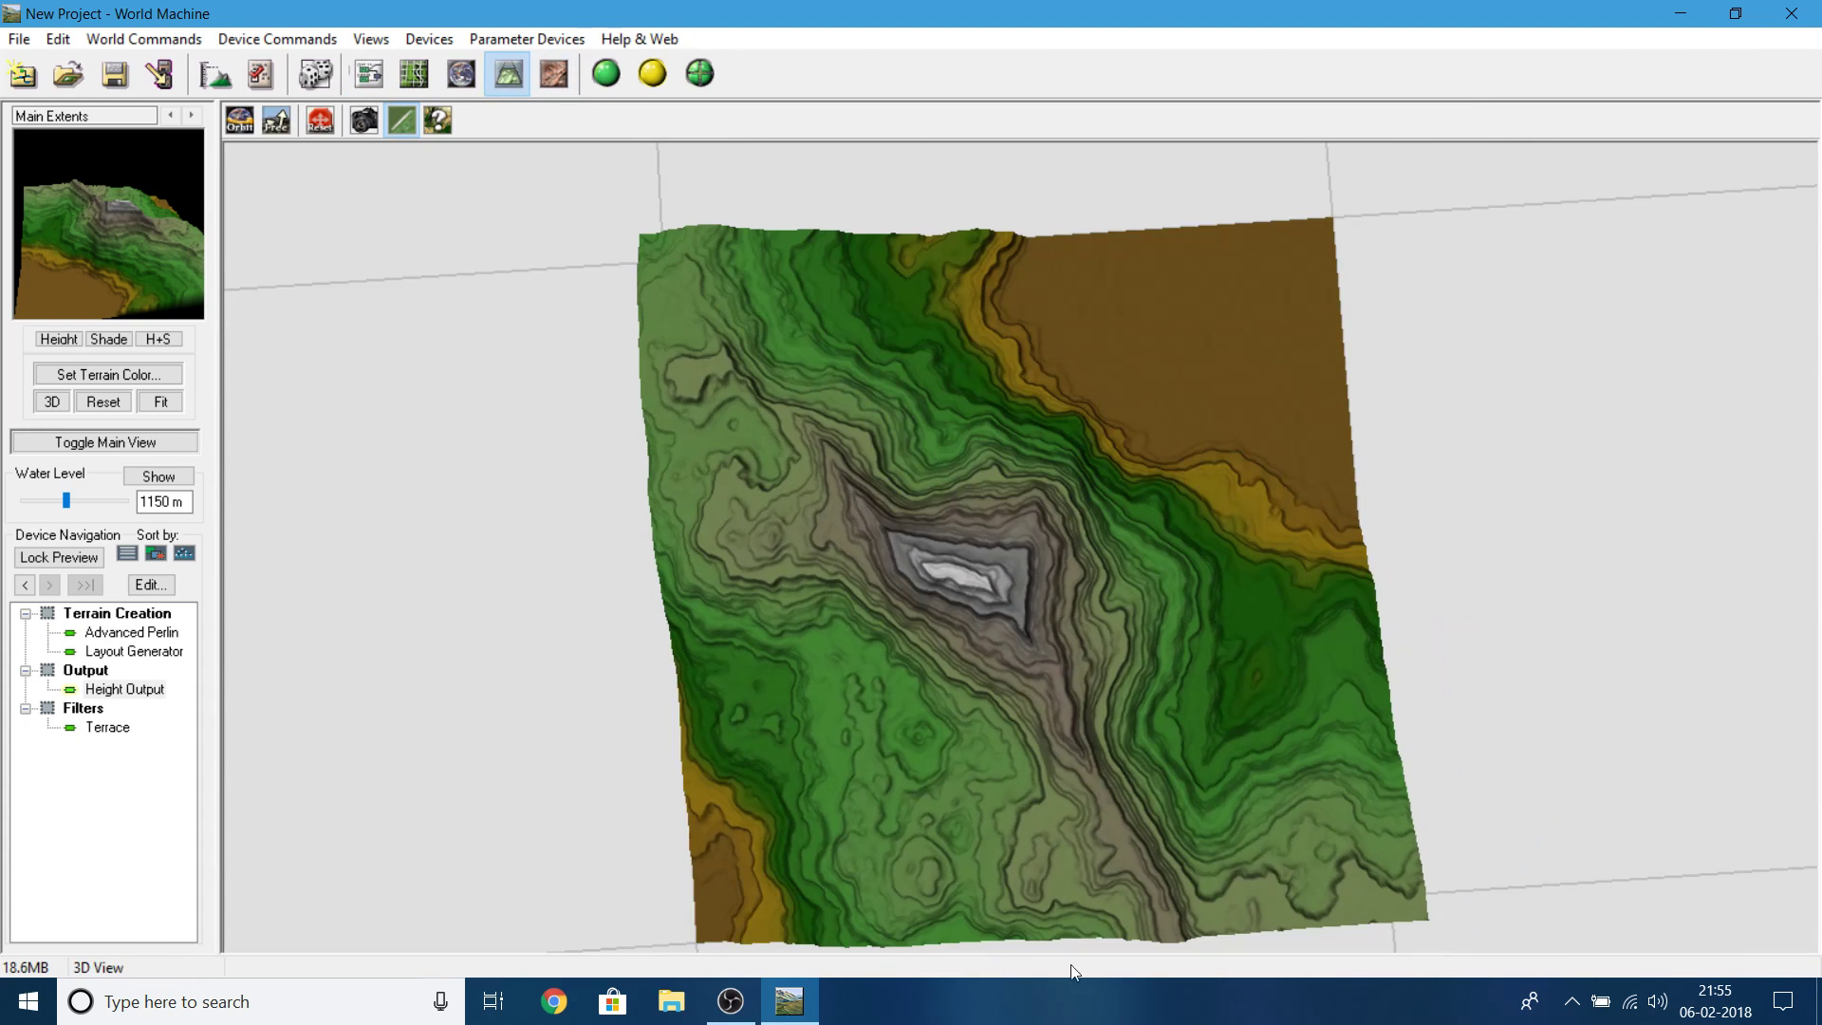
{"action": "left_click", "coordinate": [131, 690]}
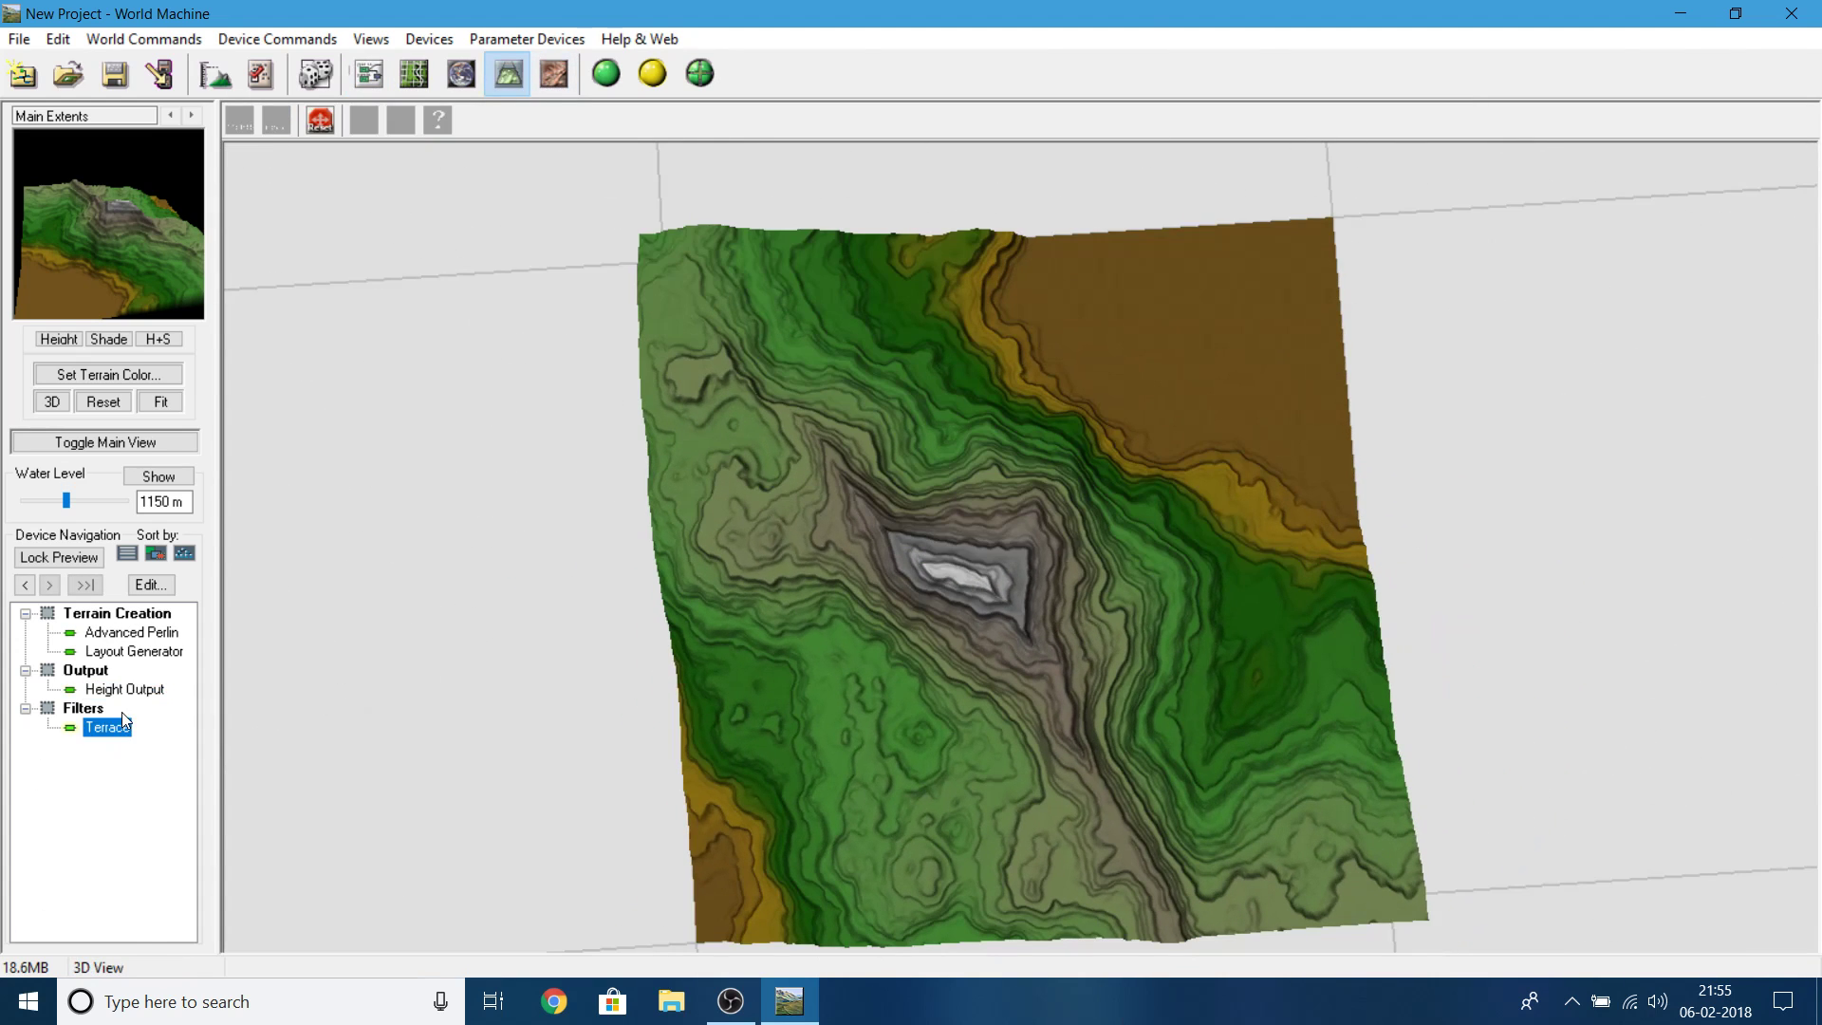
{"action": "left_click", "coordinate": [131, 632]}
{"action": "left_click", "coordinate": [133, 651]}
{"action": "left_click", "coordinate": [125, 689]}
{"action": "left_click_drag", "start_coordinate": [833, 791], "coordinate": [1427, 527]}
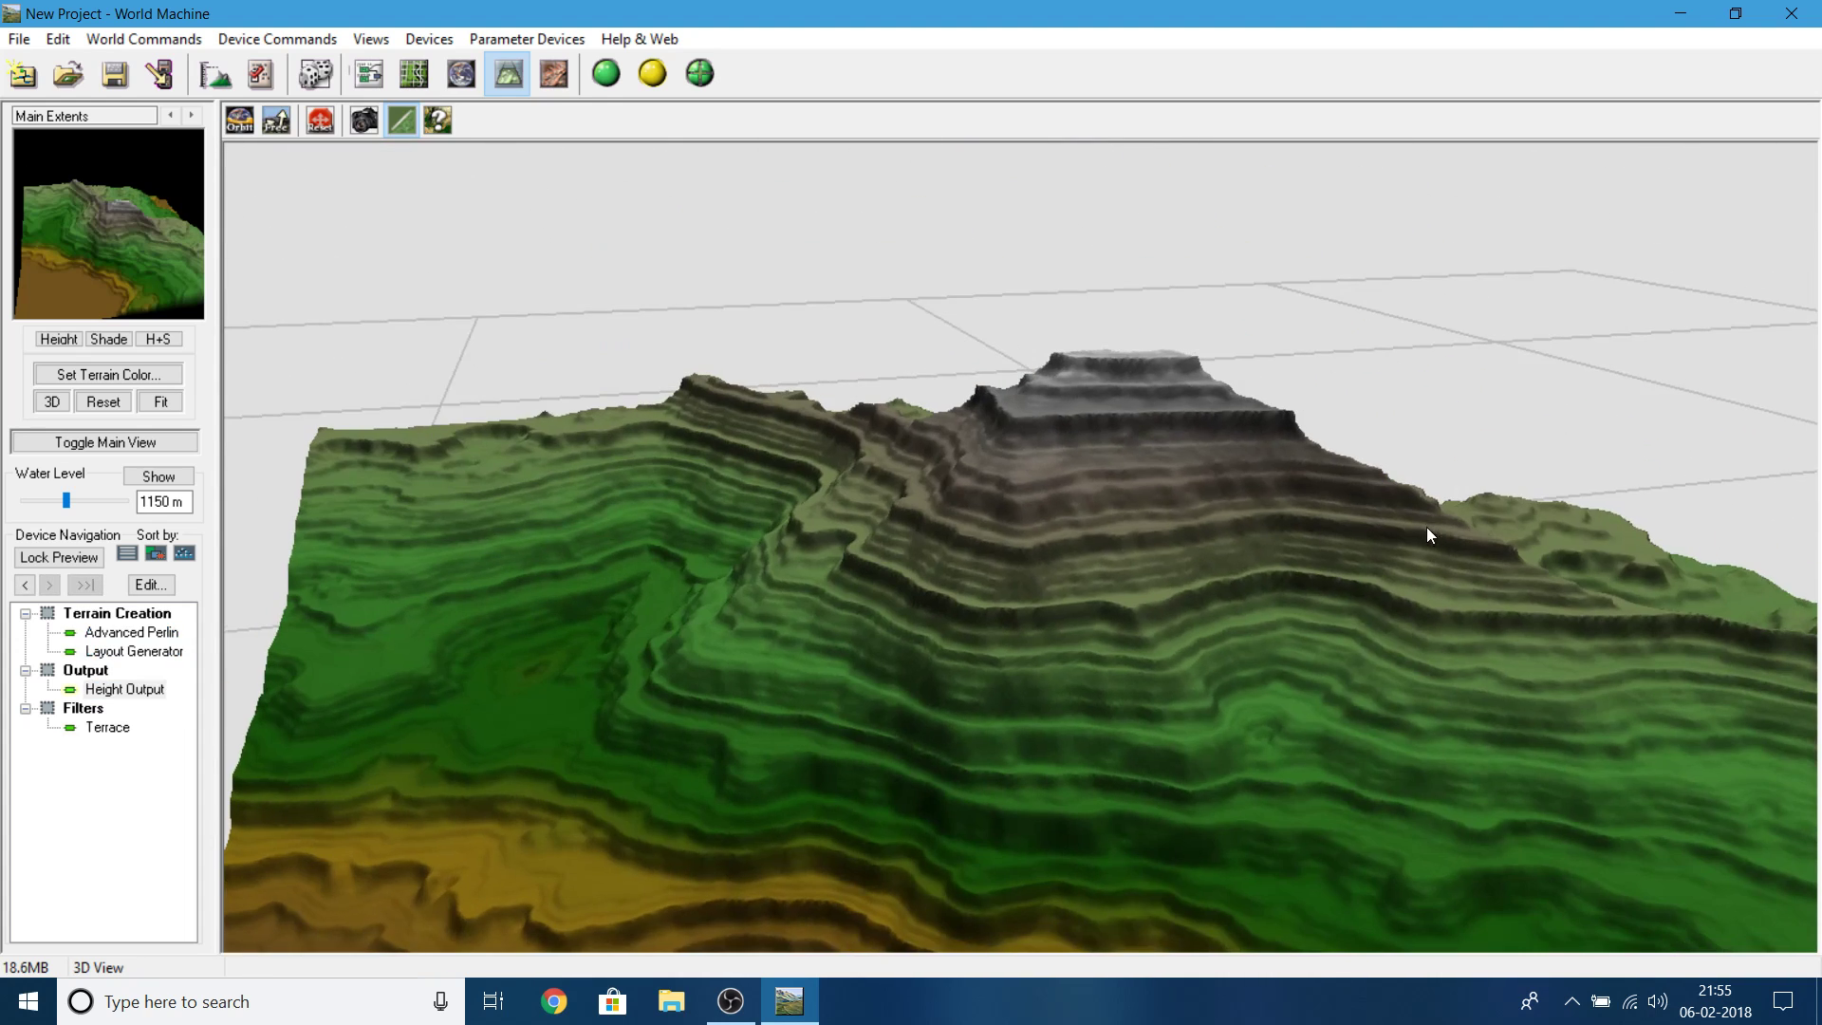
{"action": "left_click_drag", "start_coordinate": [805, 462], "coordinate": [1556, 469]}
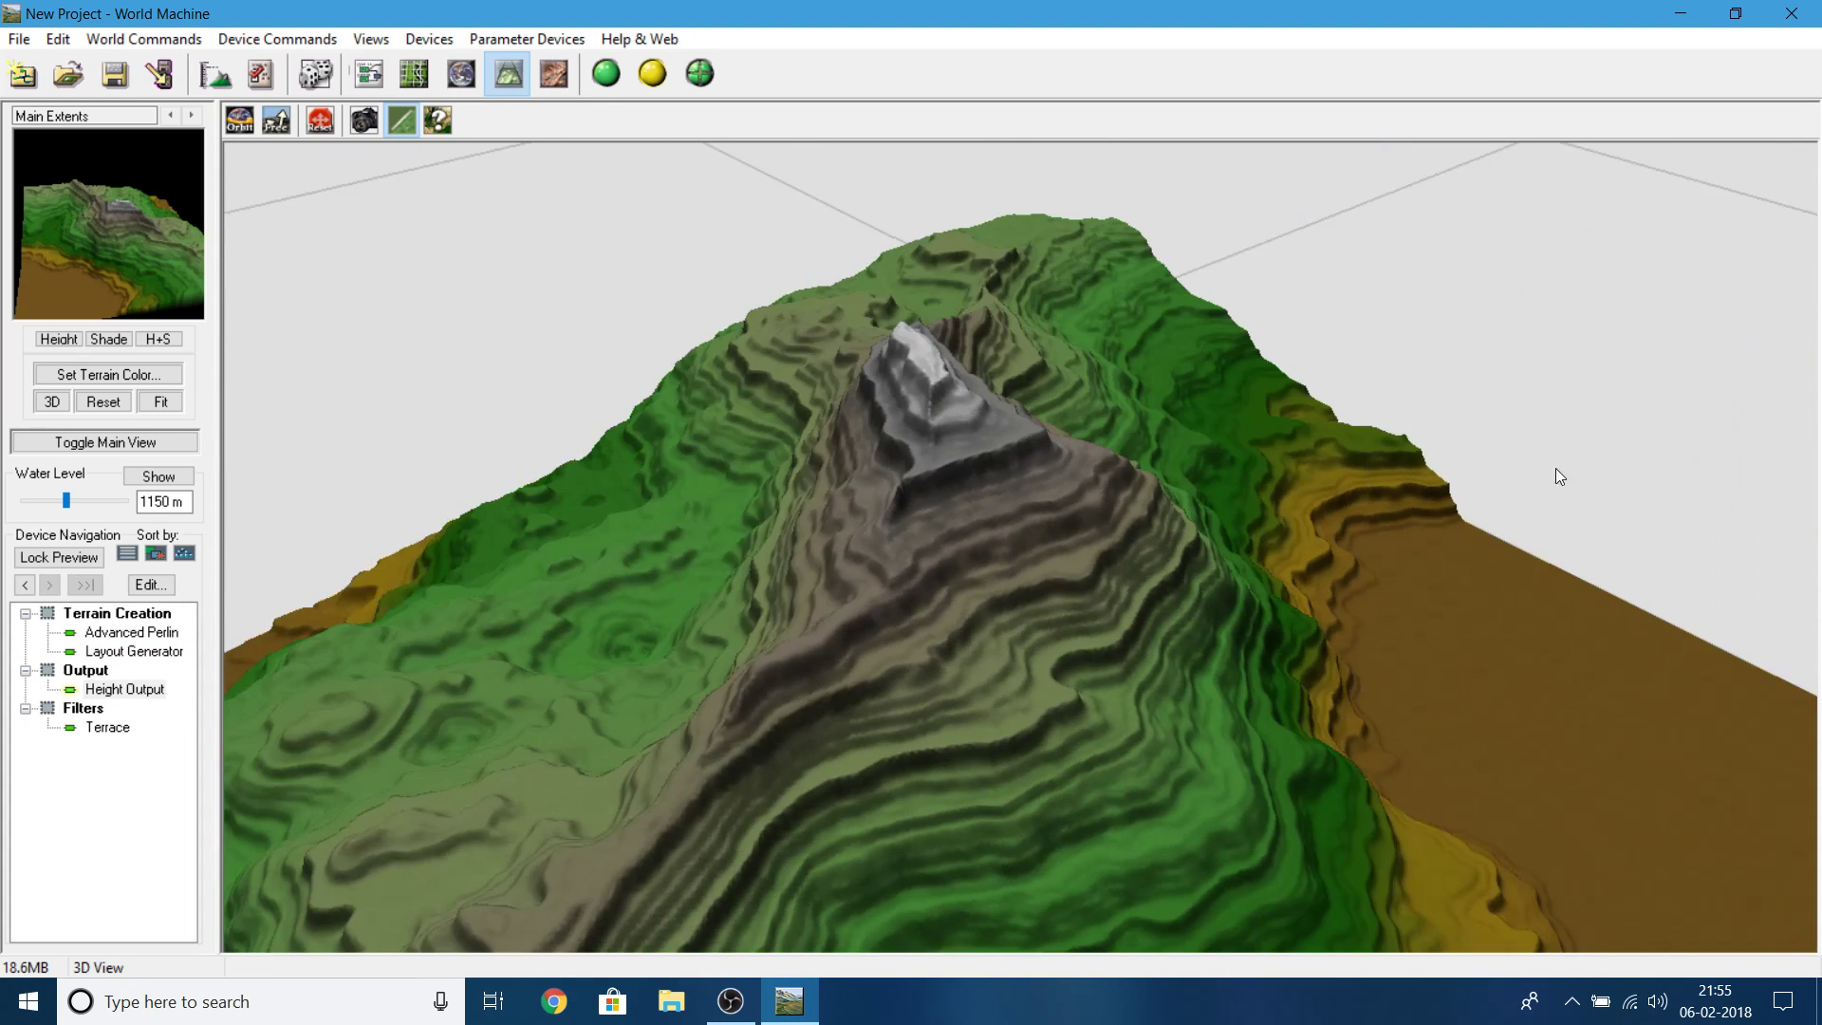
- Select the Terrace device in the network and examine its terraced peak and slopes closely in the 3D view
{"action": "left_click", "coordinate": [369, 73]}
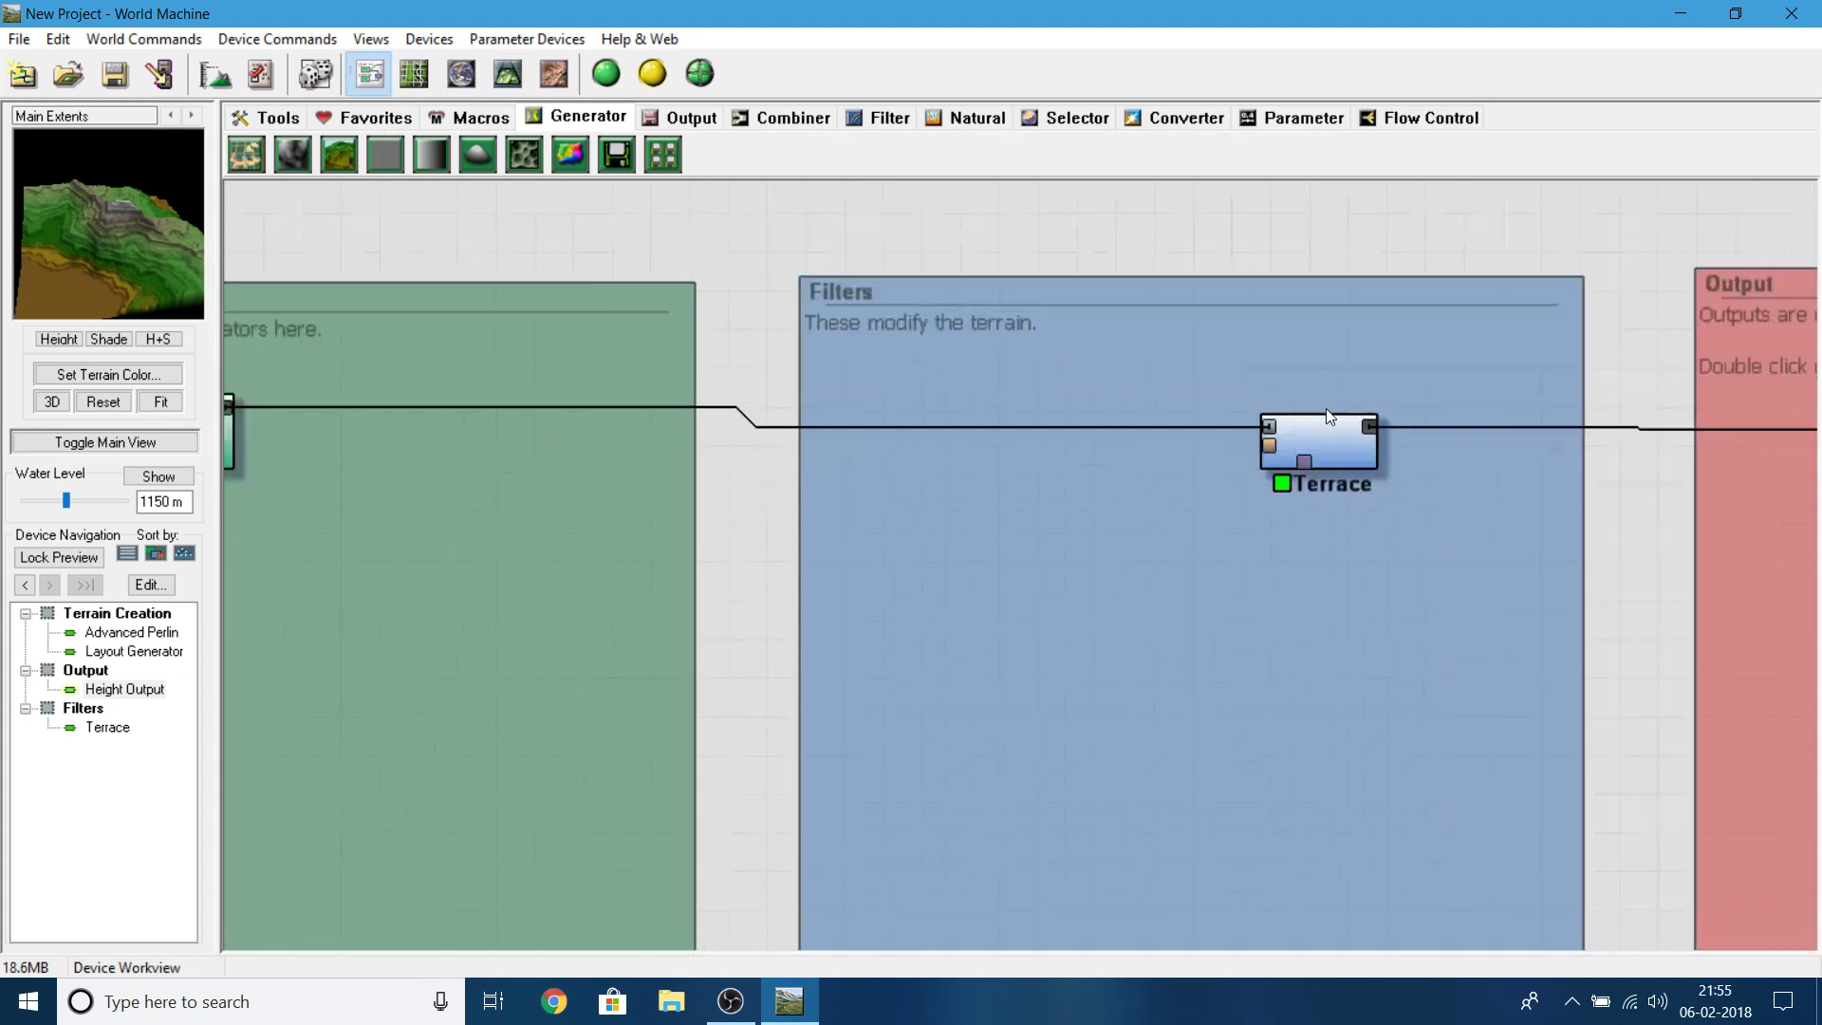
{"action": "scroll", "coordinate": [1327, 416], "scroll_direction": "up", "scroll_amount": 2}
{"action": "left_click", "coordinate": [1421, 408]}
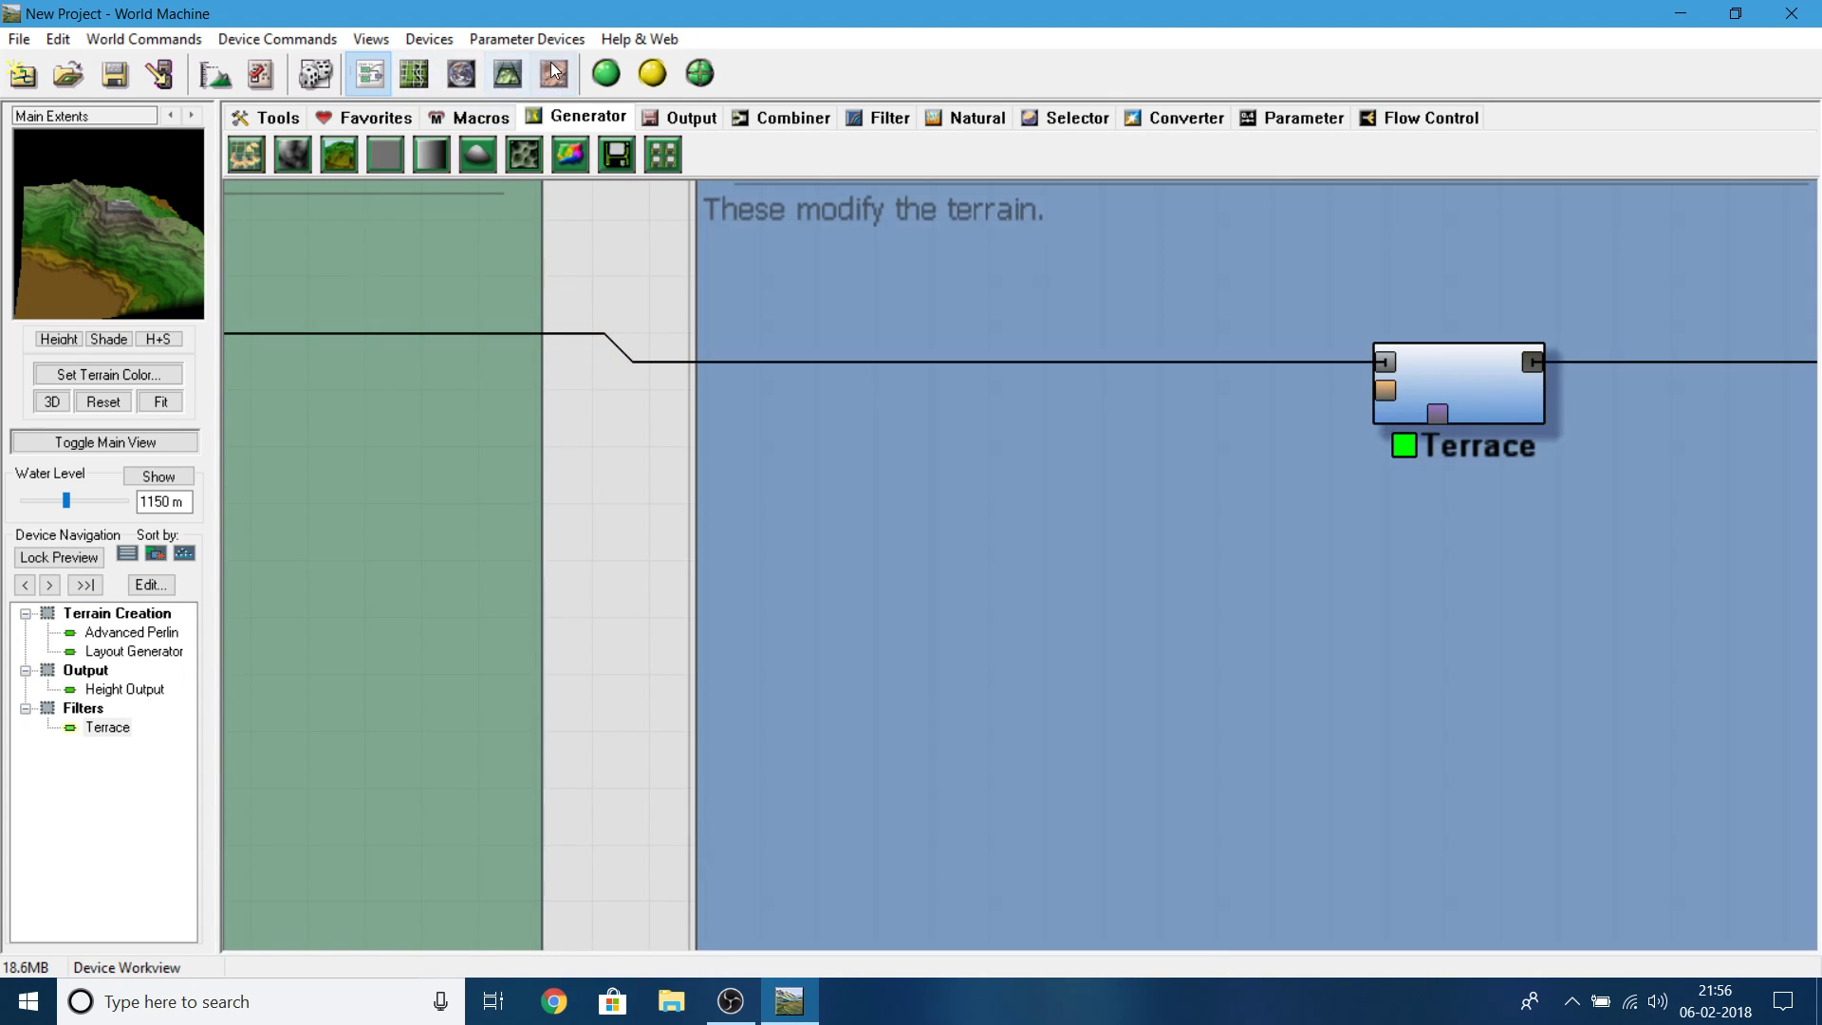
{"action": "left_click", "coordinate": [507, 73]}
{"action": "left_click_drag", "start_coordinate": [1173, 652], "coordinate": [853, 460]}
{"action": "left_click_drag", "start_coordinate": [1153, 312], "coordinate": [950, 394]}
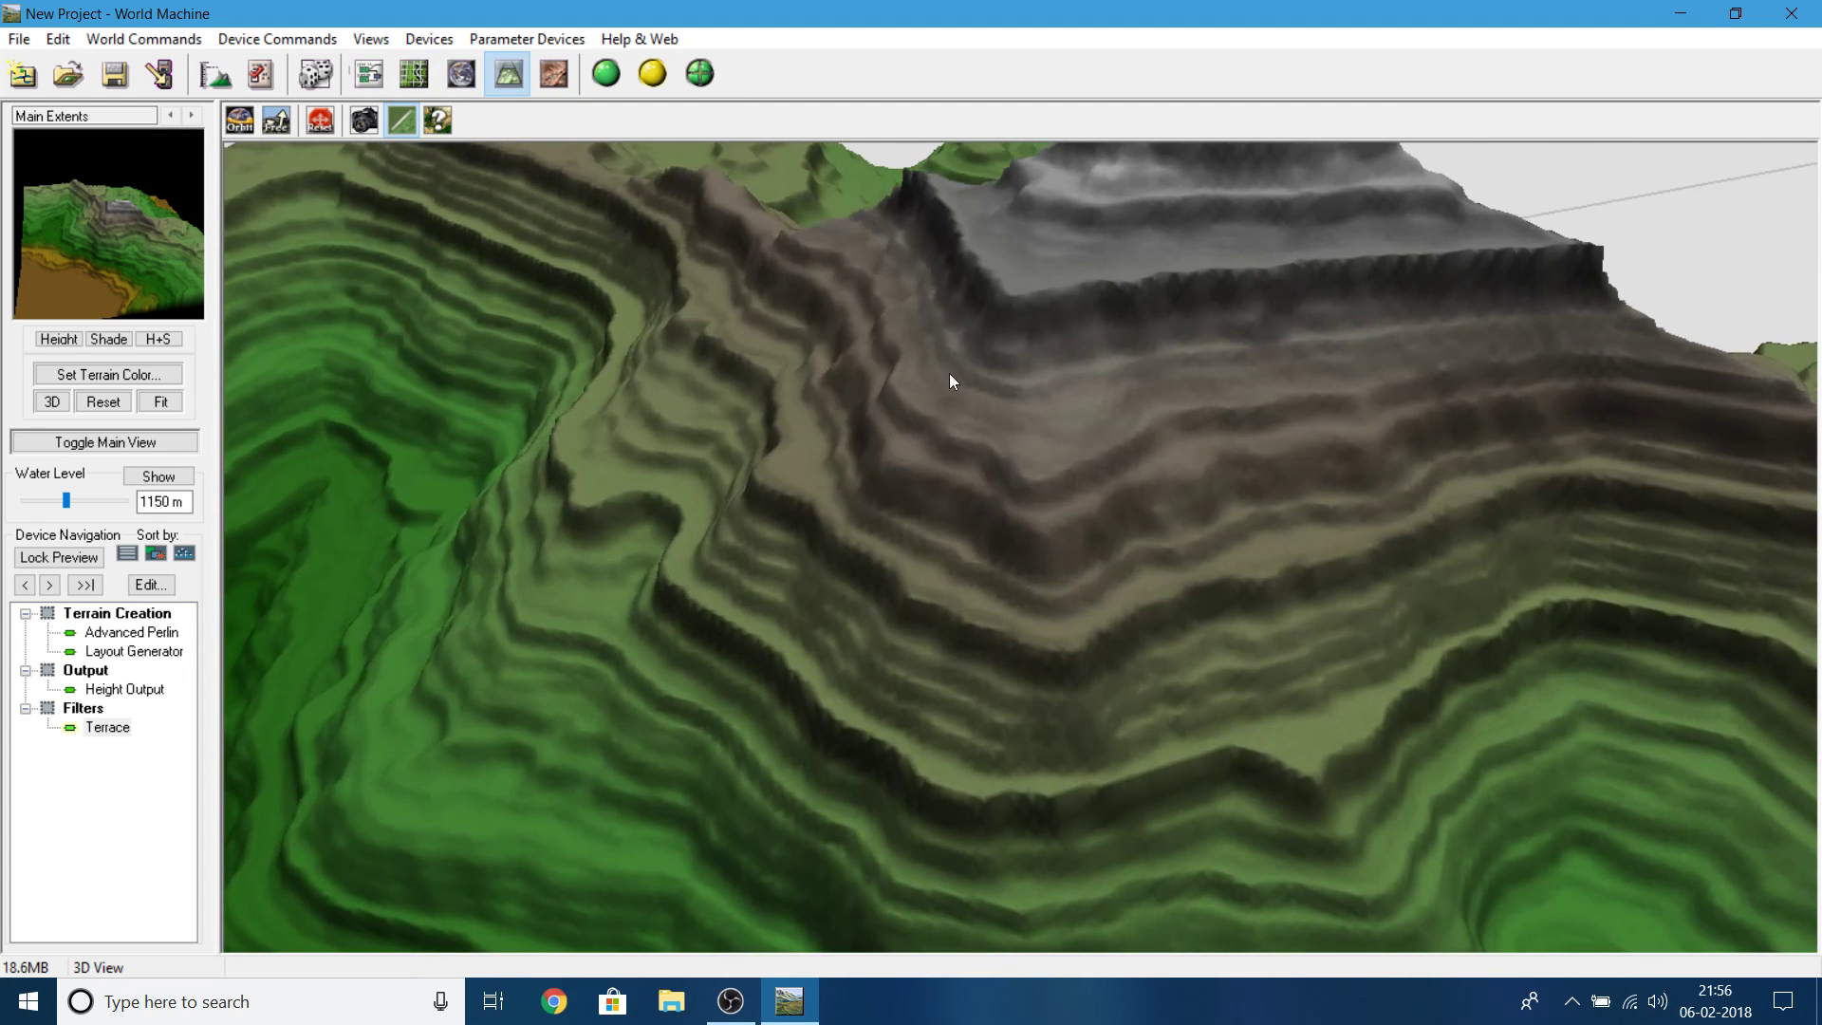
{"action": "left_click_drag", "start_coordinate": [1112, 403], "coordinate": [989, 712]}
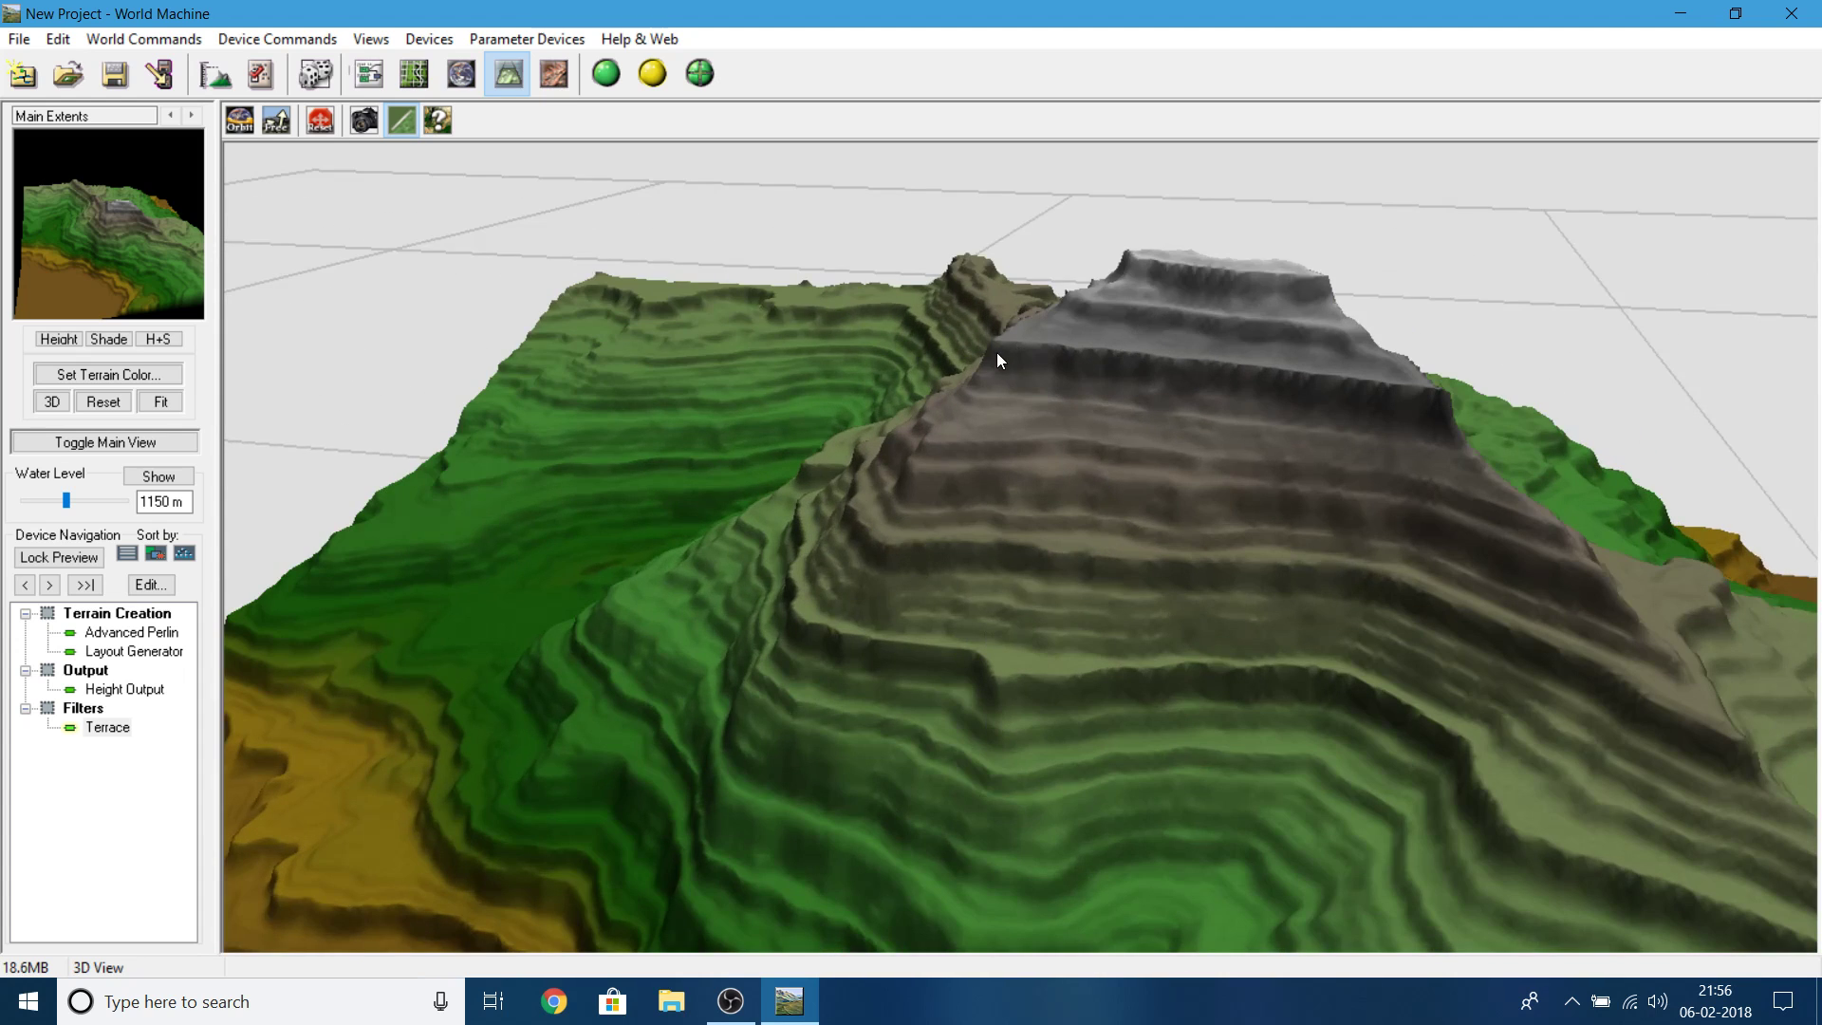
{"action": "left_click_drag", "start_coordinate": [737, 807], "coordinate": [978, 549]}
{"action": "left_click_drag", "start_coordinate": [1071, 636], "coordinate": [1111, 555]}
{"action": "left_click_drag", "start_coordinate": [1117, 465], "coordinate": [1022, 651]}
{"action": "mouse_move", "coordinate": [892, 582]}
{"action": "left_mouse_down"}
{"action": "mouse_move", "coordinate": [1407, 610]}
{"action": "mouse_move", "coordinate": [988, 637]}
{"action": "mouse_move", "coordinate": [1090, 606]}
{"action": "mouse_move", "coordinate": [932, 521]}
{"action": "mouse_move", "coordinate": [1247, 578]}
{"action": "mouse_move", "coordinate": [783, 452]}
{"action": "mouse_move", "coordinate": [806, 561]}
{"action": "mouse_move", "coordinate": [1148, 595]}
{"action": "mouse_move", "coordinate": [1061, 680]}
{"action": "mouse_move", "coordinate": [909, 687]}
{"action": "mouse_move", "coordinate": [1042, 600]}
{"action": "mouse_move", "coordinate": [982, 623]}
{"action": "mouse_move", "coordinate": [1227, 524]}
{"action": "mouse_move", "coordinate": [1004, 505]}
{"action": "mouse_move", "coordinate": [1085, 951]}
{"action": "mouse_move", "coordinate": [1054, 615]}
{"action": "mouse_move", "coordinate": [972, 649]}
{"action": "mouse_move", "coordinate": [867, 602]}
{"action": "left_mouse_up"}
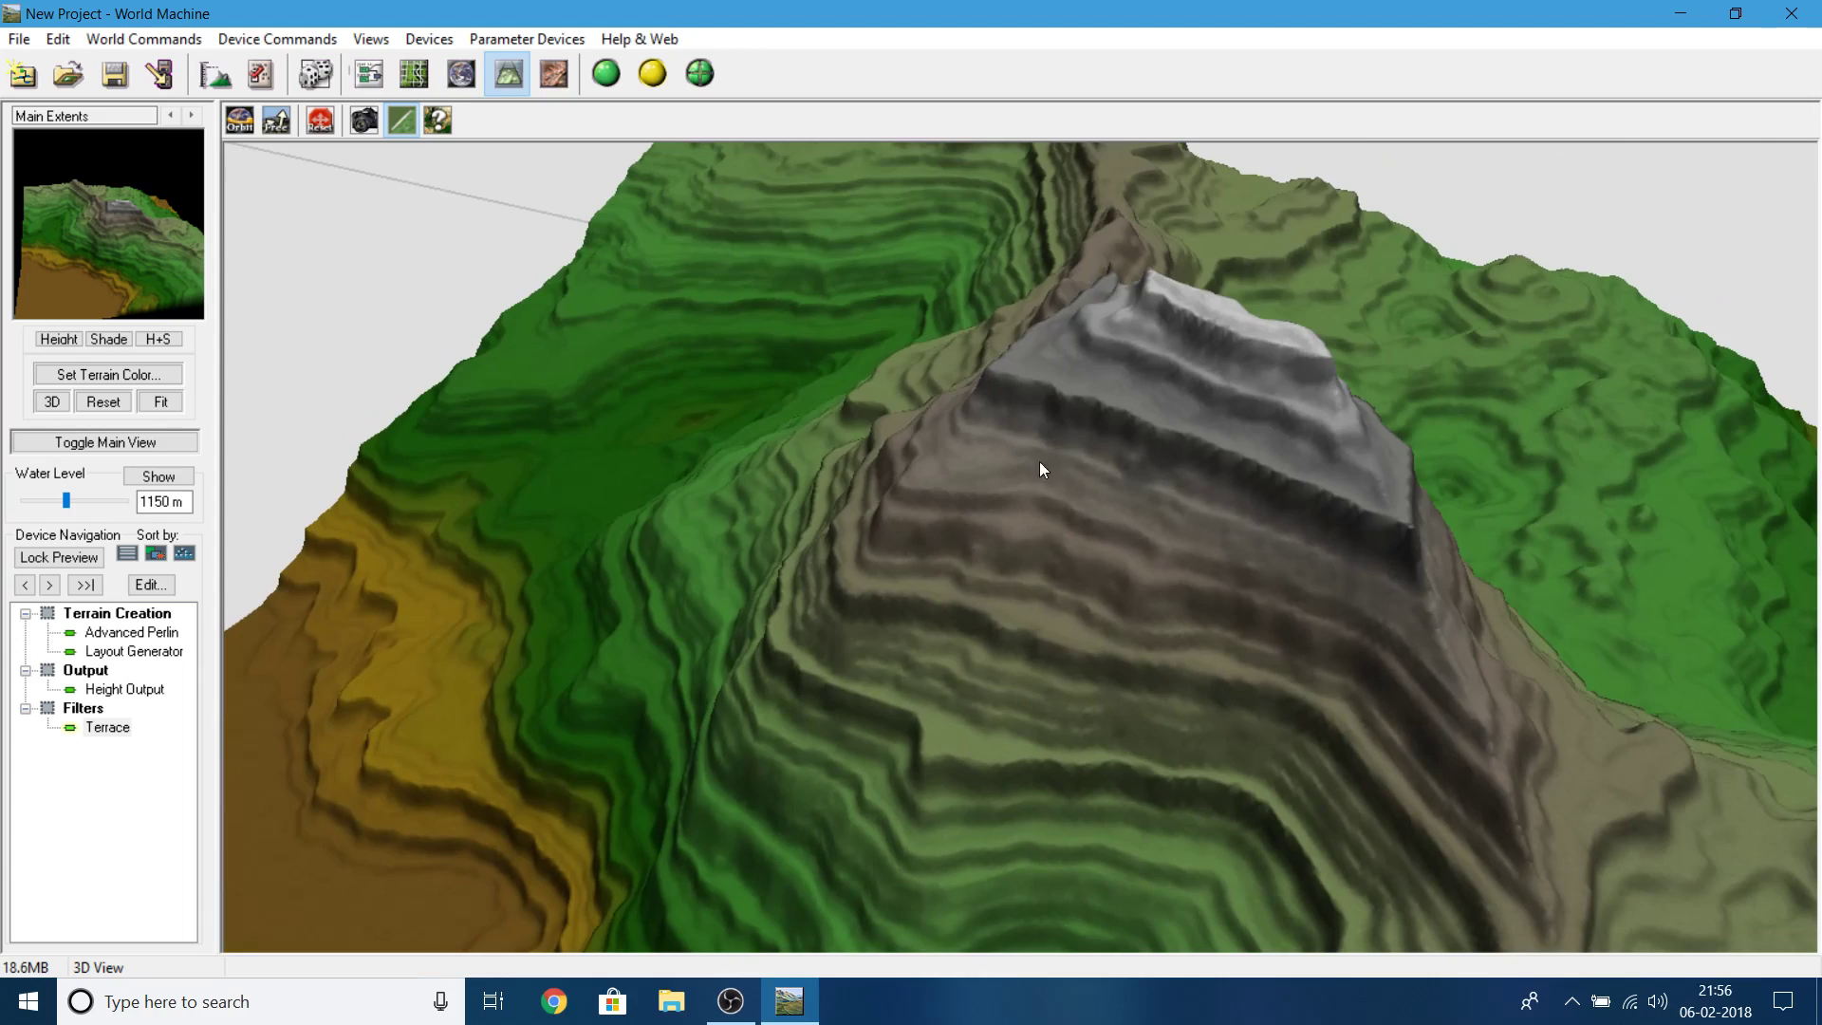
{"action": "left_click_drag", "start_coordinate": [775, 769], "coordinate": [455, 271]}
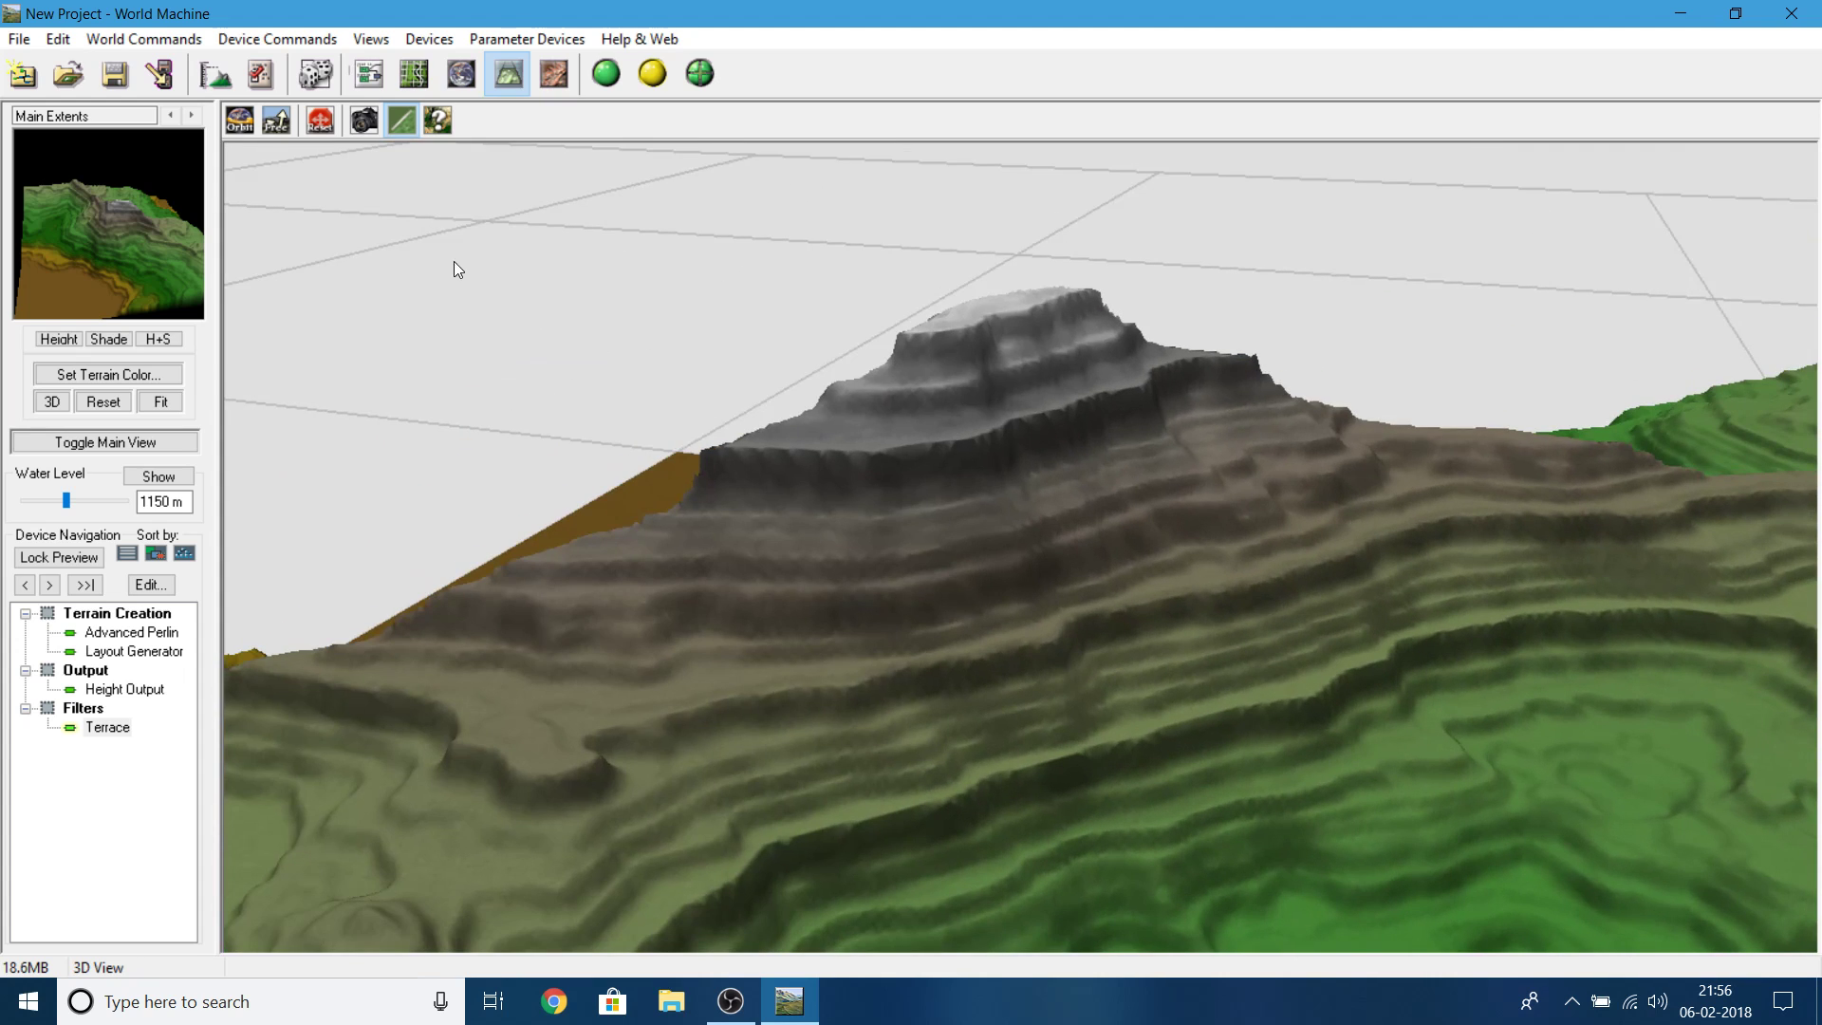
- Go back to the device network and add two Advanced Perlin generators below Terrace in the Filters group
{"action": "left_click", "coordinate": [379, 82]}
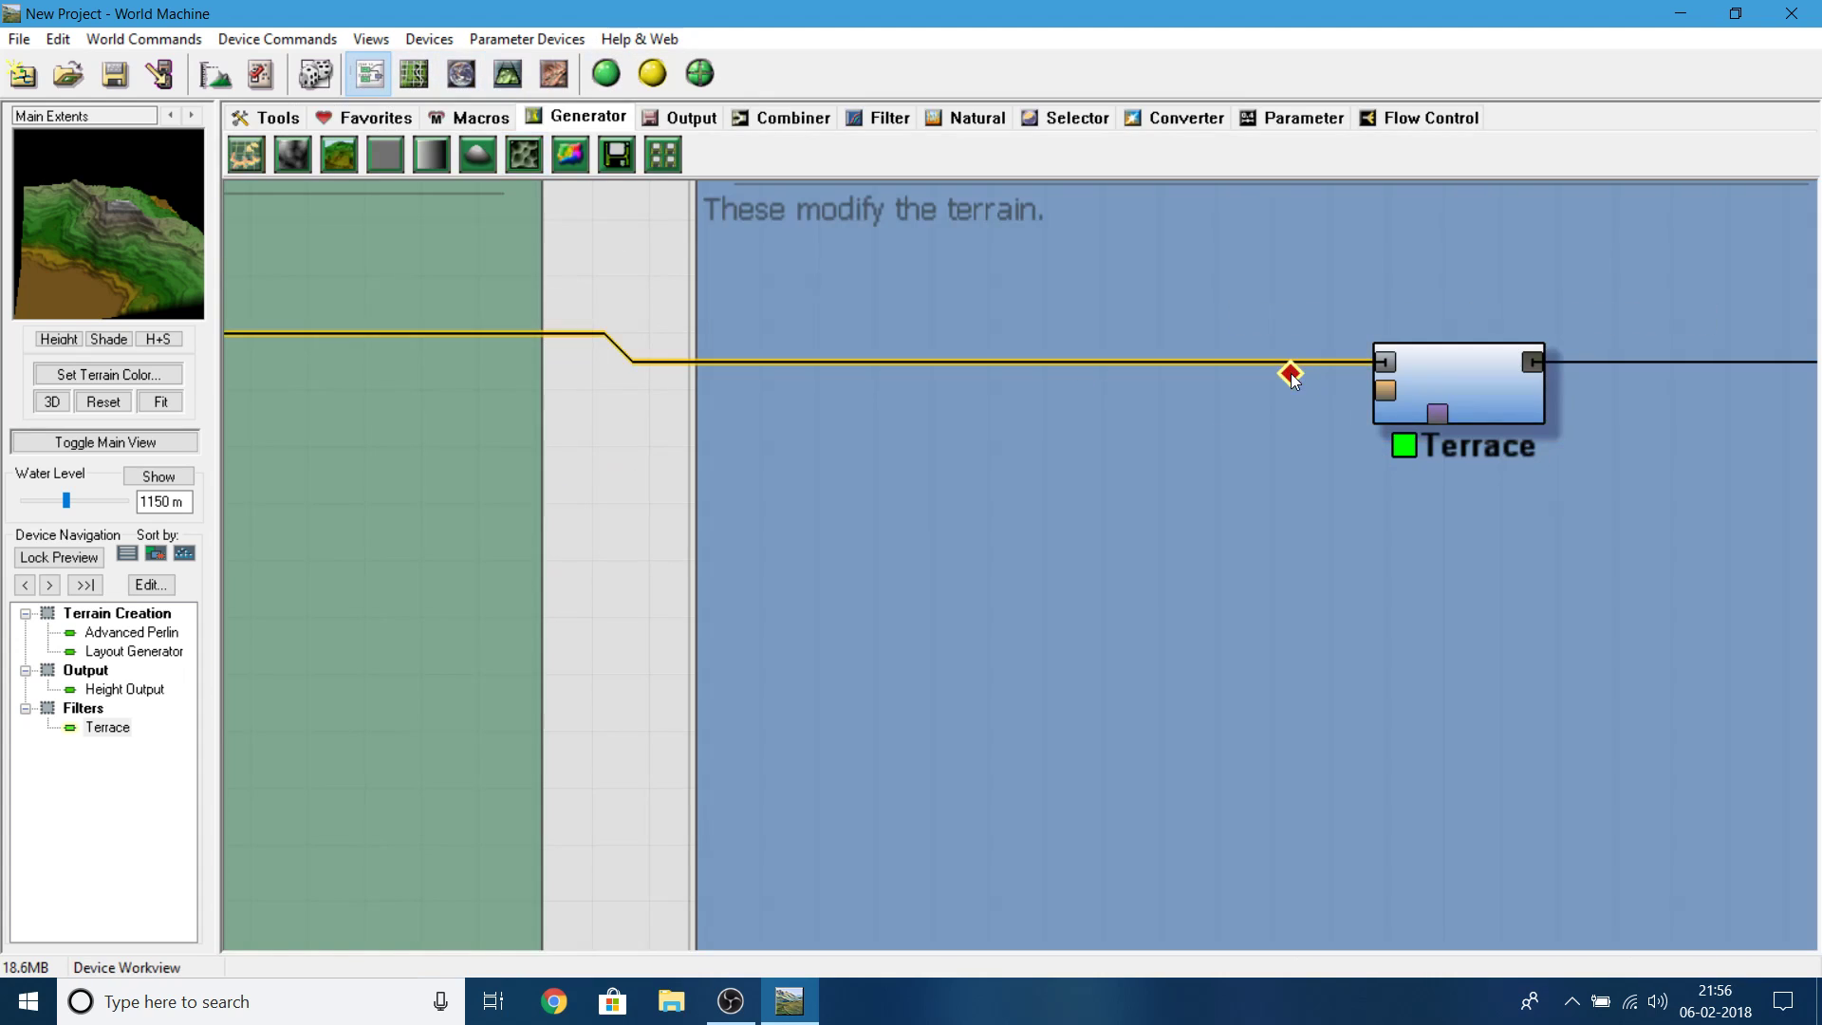
{"action": "scroll", "coordinate": [1019, 460], "scroll_direction": "down", "scroll_amount": 3}
{"action": "left_click_drag", "start_coordinate": [916, 467], "coordinate": [1182, 442]}
{"action": "left_click_drag", "start_coordinate": [1037, 472], "coordinate": [523, 583]}
{"action": "scroll", "coordinate": [666, 297], "scroll_direction": "up", "scroll_amount": 2}
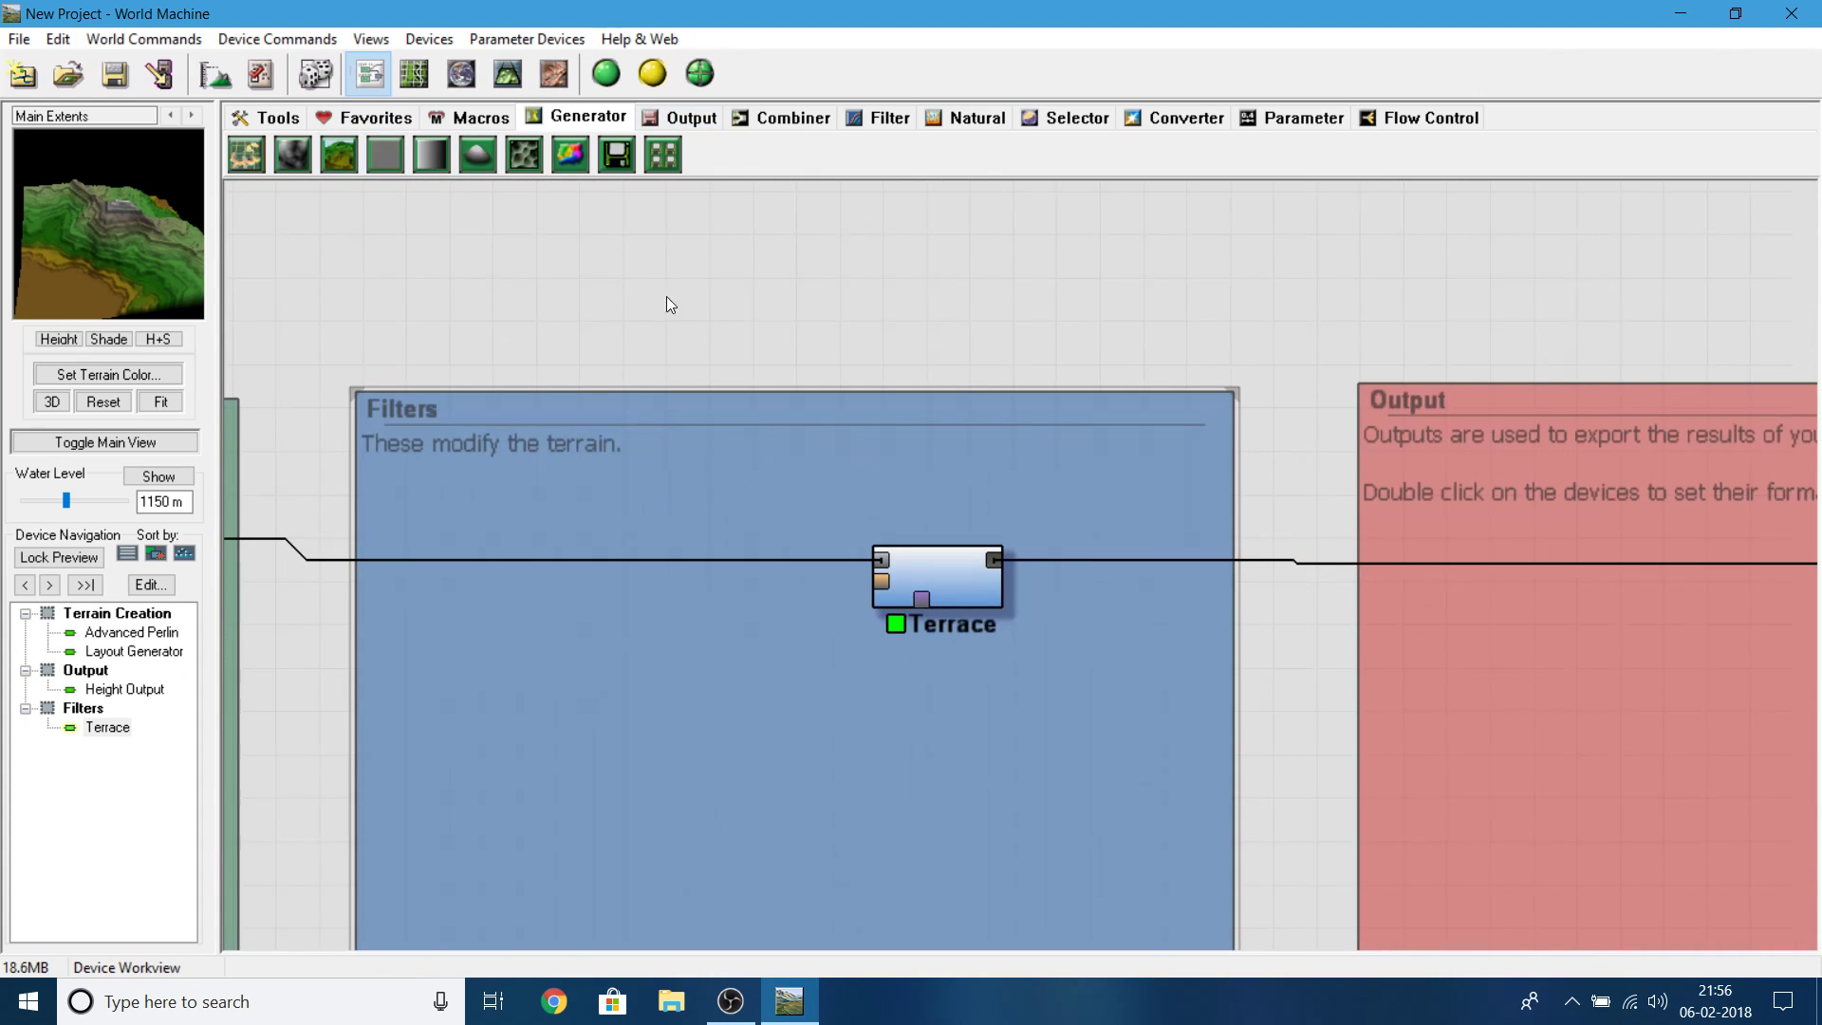
{"action": "left_click", "coordinate": [351, 163]}
{"action": "left_click", "coordinate": [590, 672]}
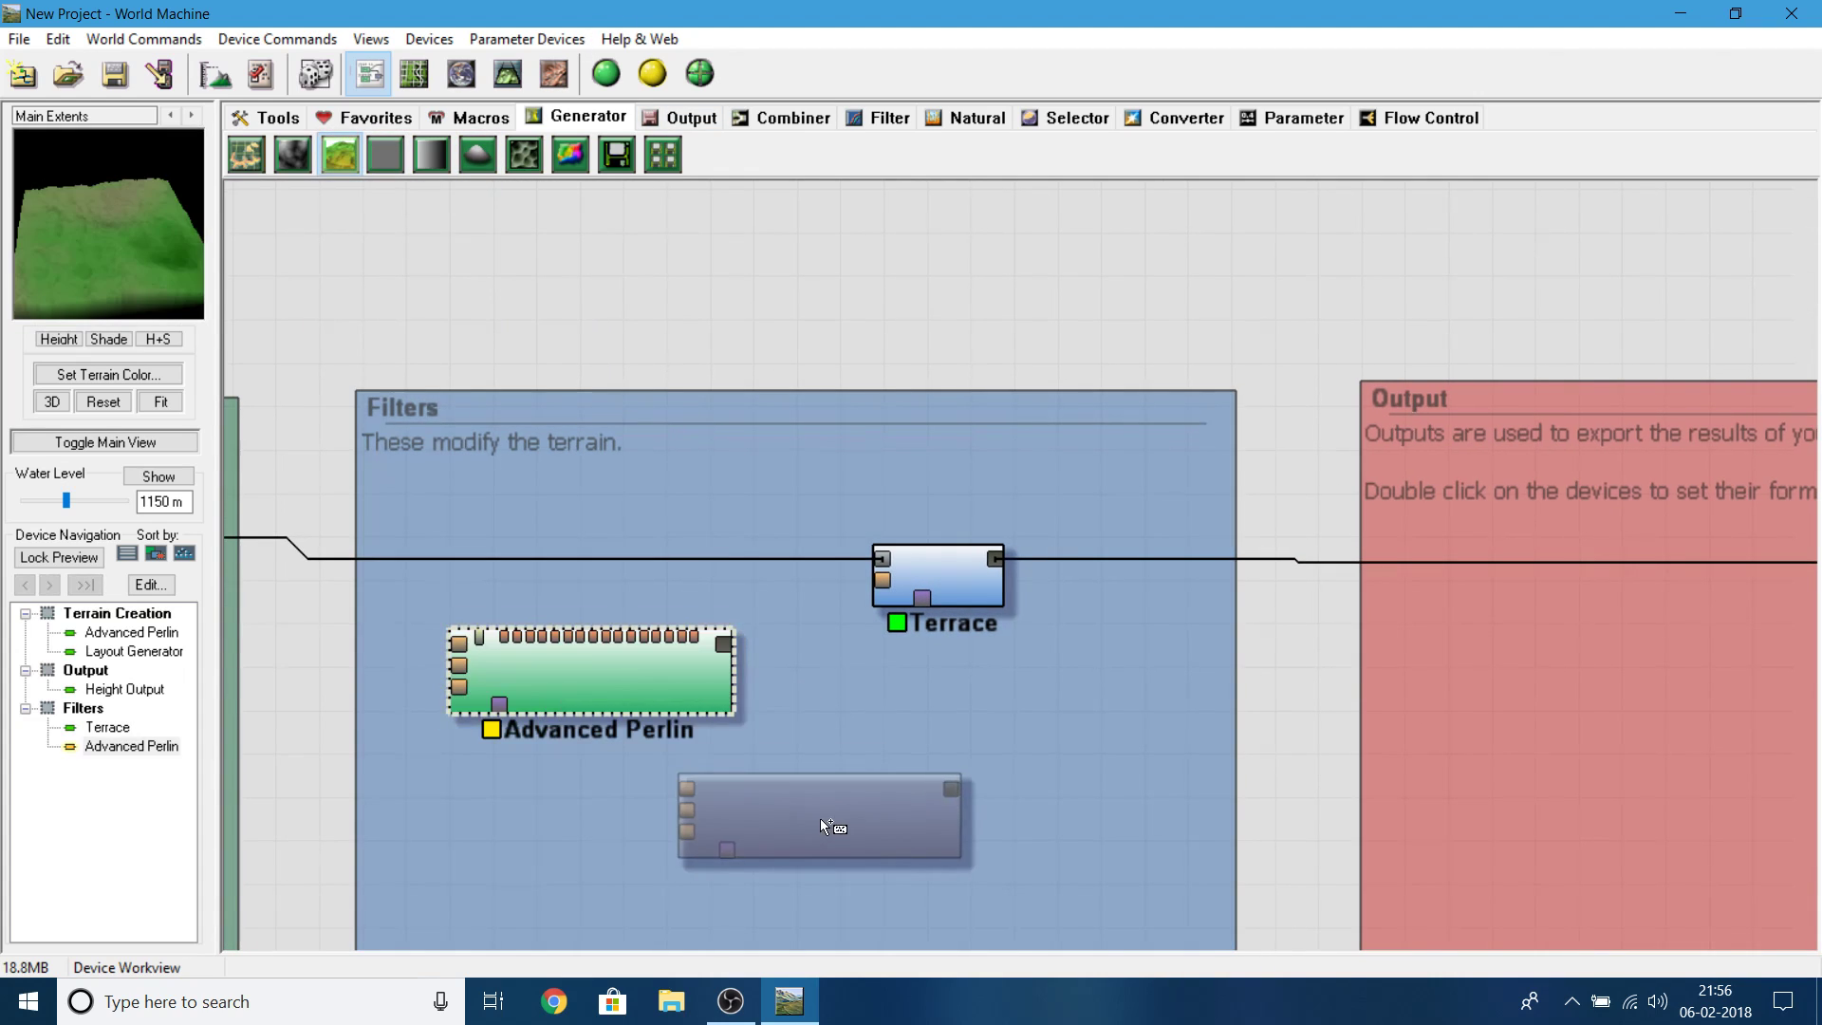
{"action": "left_click", "coordinate": [820, 818]}
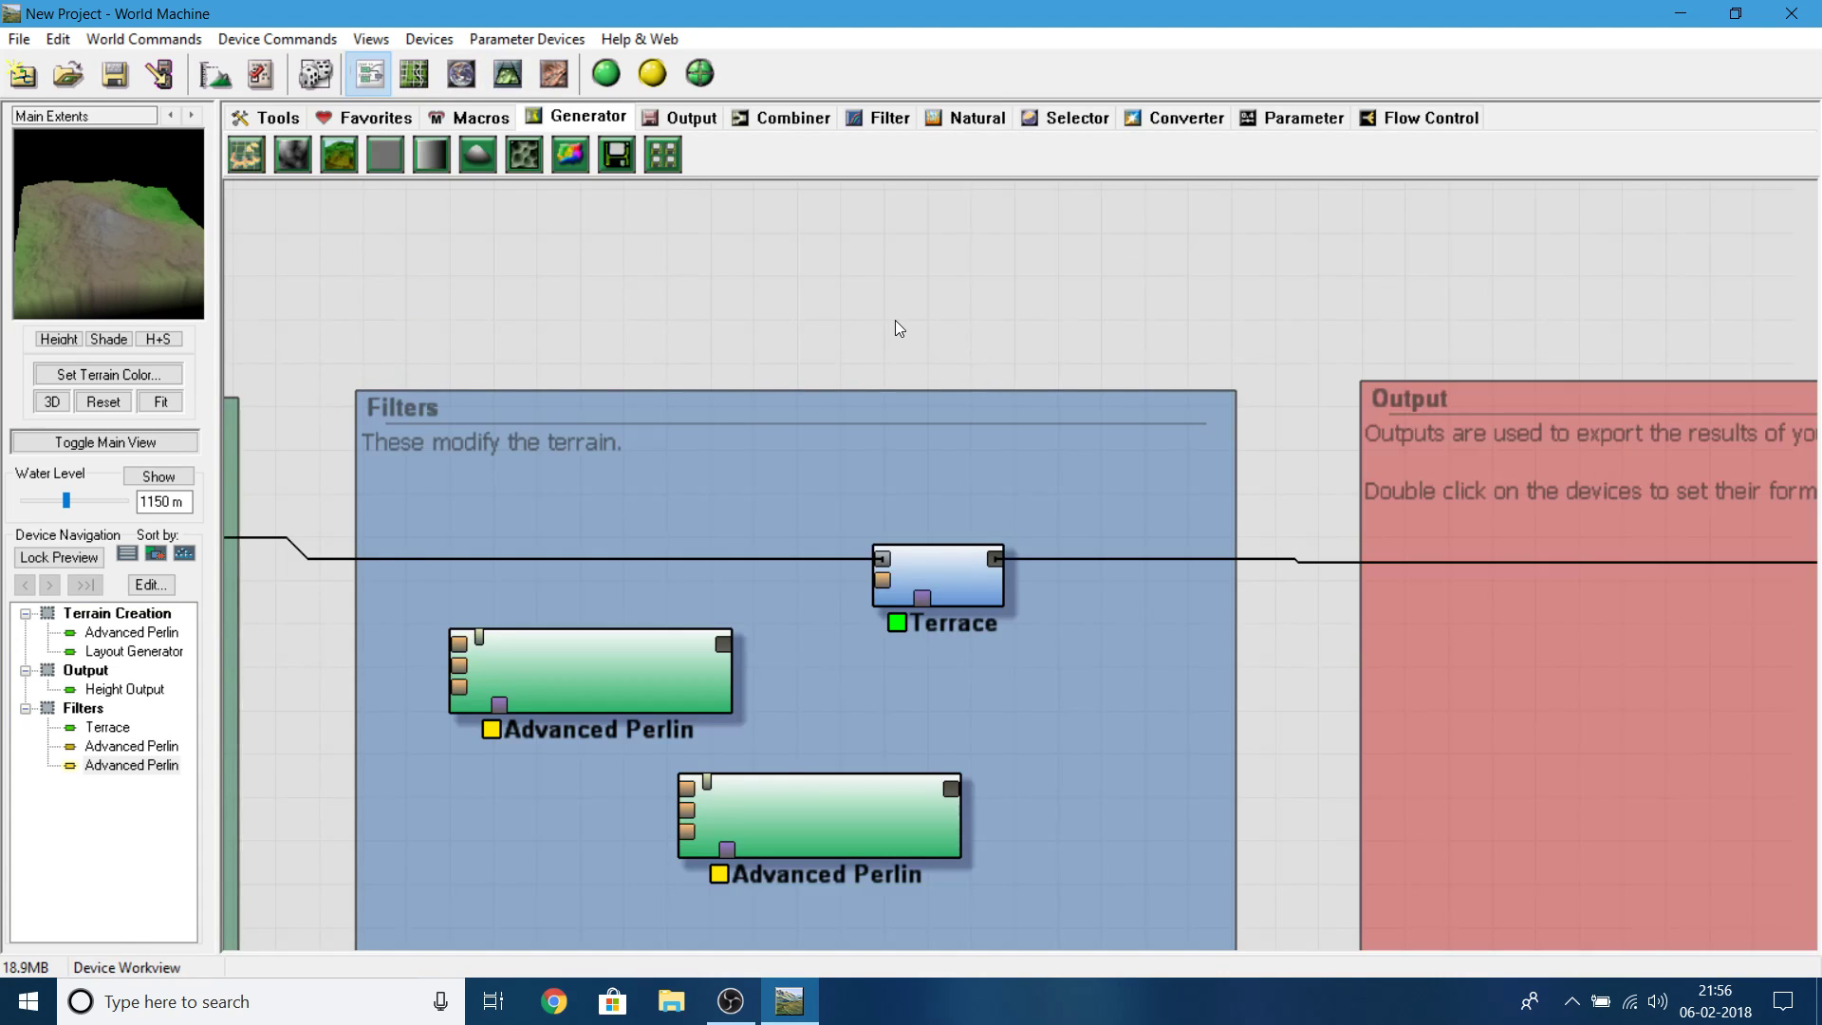
{"action": "left_click", "coordinate": [342, 158]}
{"action": "right_click", "coordinate": [1002, 288]}
- Connect the output of the lower new Advanced Perlin to Terrace's mask input
{"action": "scroll", "coordinate": [886, 380], "scroll_direction": "down", "scroll_amount": 4}
{"action": "scroll", "coordinate": [807, 482], "scroll_direction": "up", "scroll_amount": 5}
{"action": "middle_click_drag", "start_coordinate": [837, 634], "coordinate": [836, 559]}
{"action": "left_click_drag", "start_coordinate": [915, 747], "coordinate": [900, 697]}
{"action": "left_click_drag", "start_coordinate": [915, 560], "coordinate": [913, 529]}
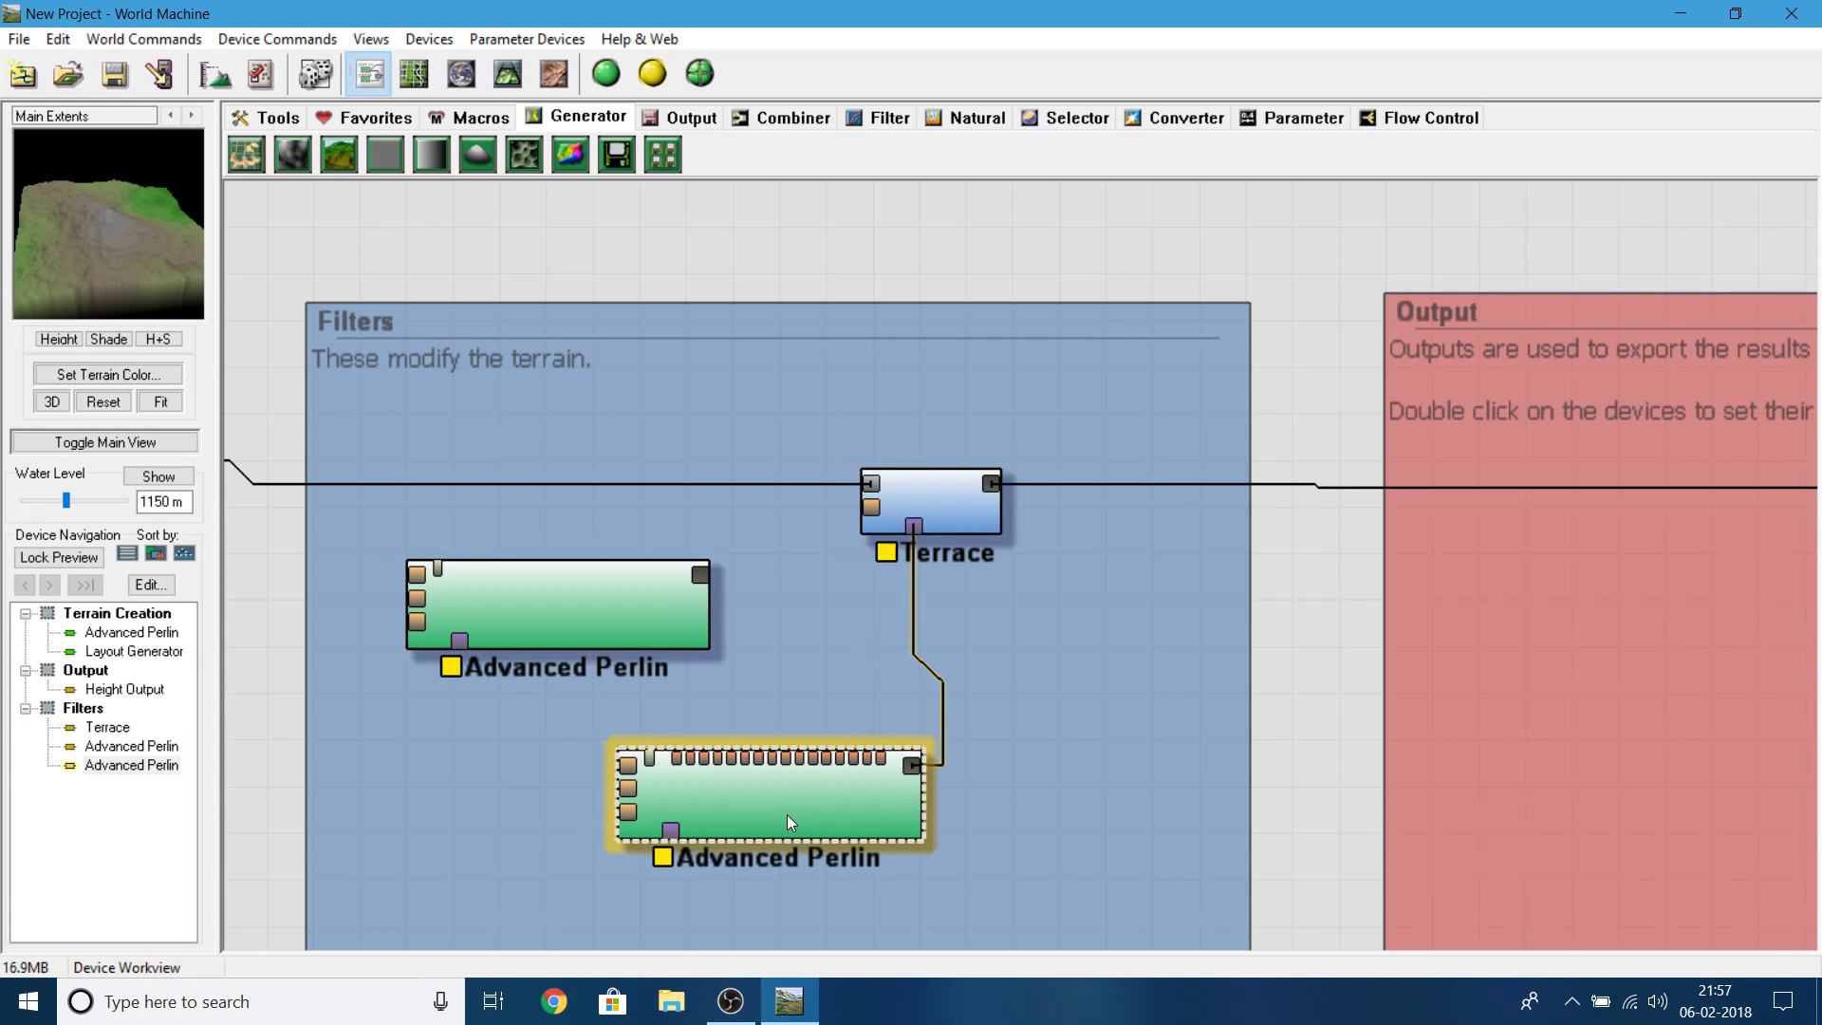
- Shift the lower new Advanced Perlin slightly left and connect the upper one's output to Terrace's second input, below its primary input
{"action": "left_click_drag", "start_coordinate": [788, 813], "coordinate": [725, 817]}
{"action": "middle_click_drag", "start_coordinate": [893, 746], "coordinate": [1067, 739]}
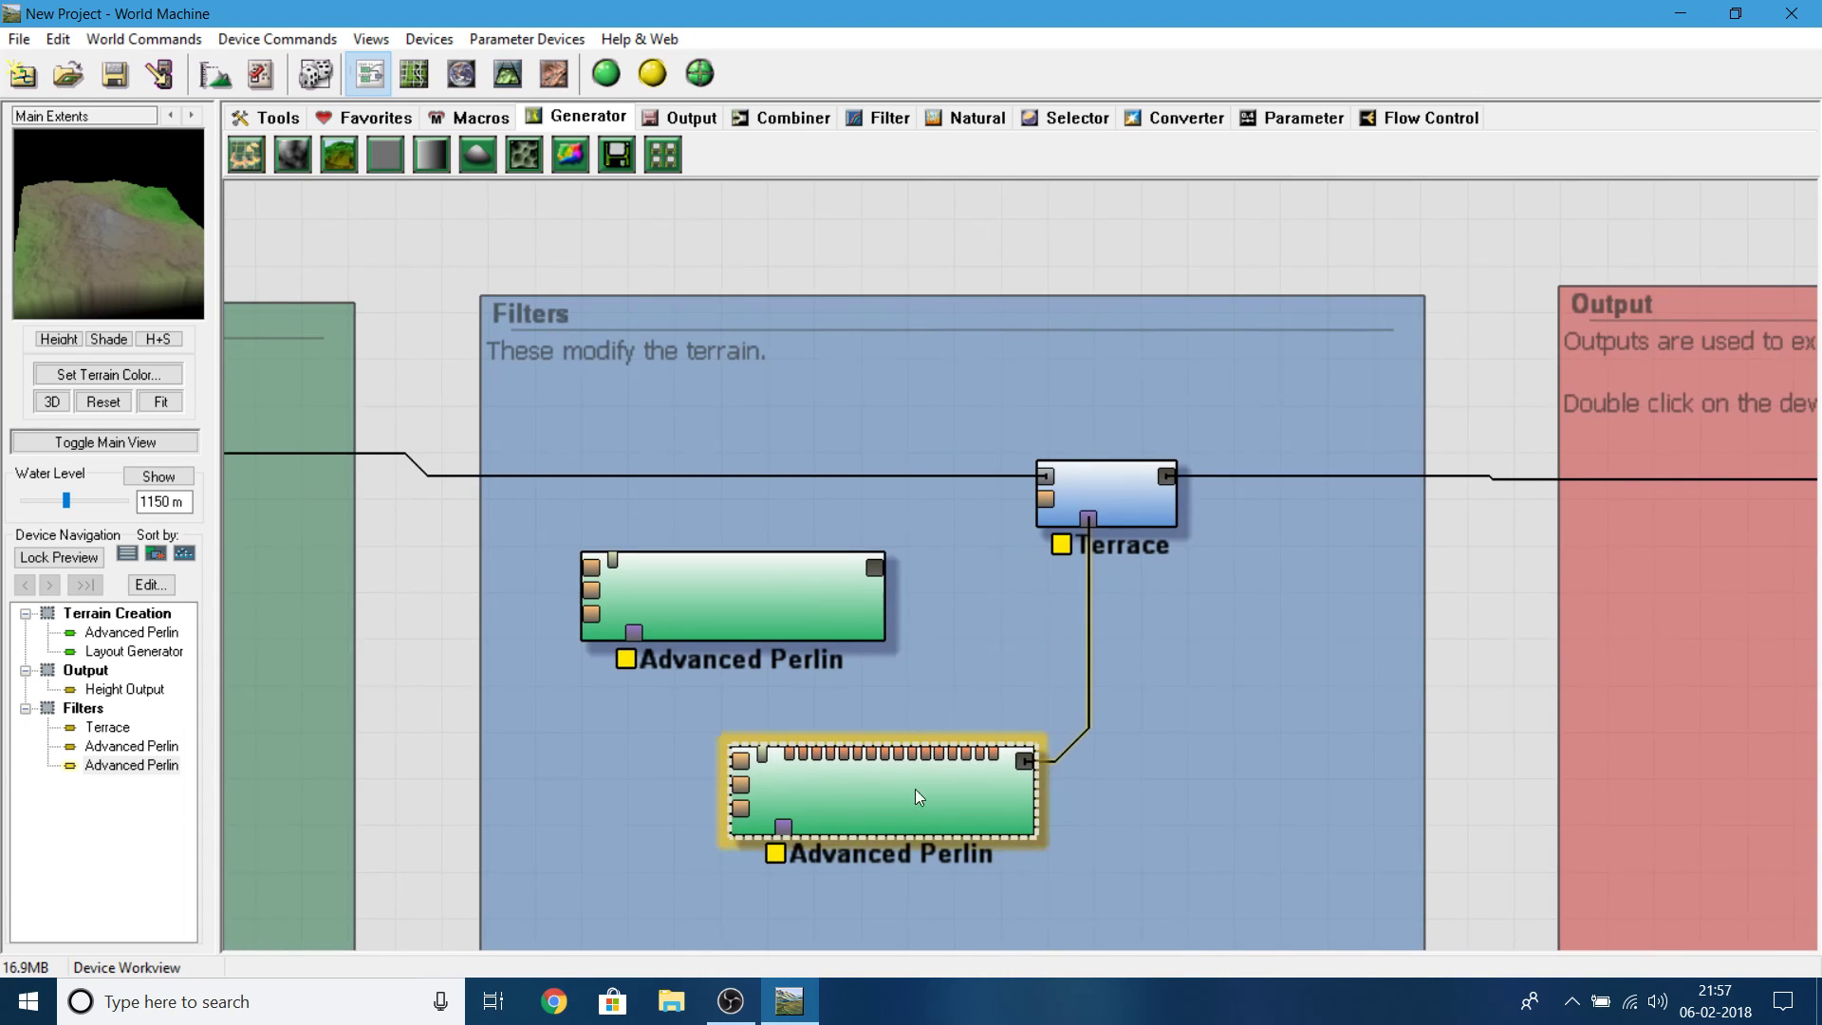
{"action": "left_click", "coordinate": [822, 609]}
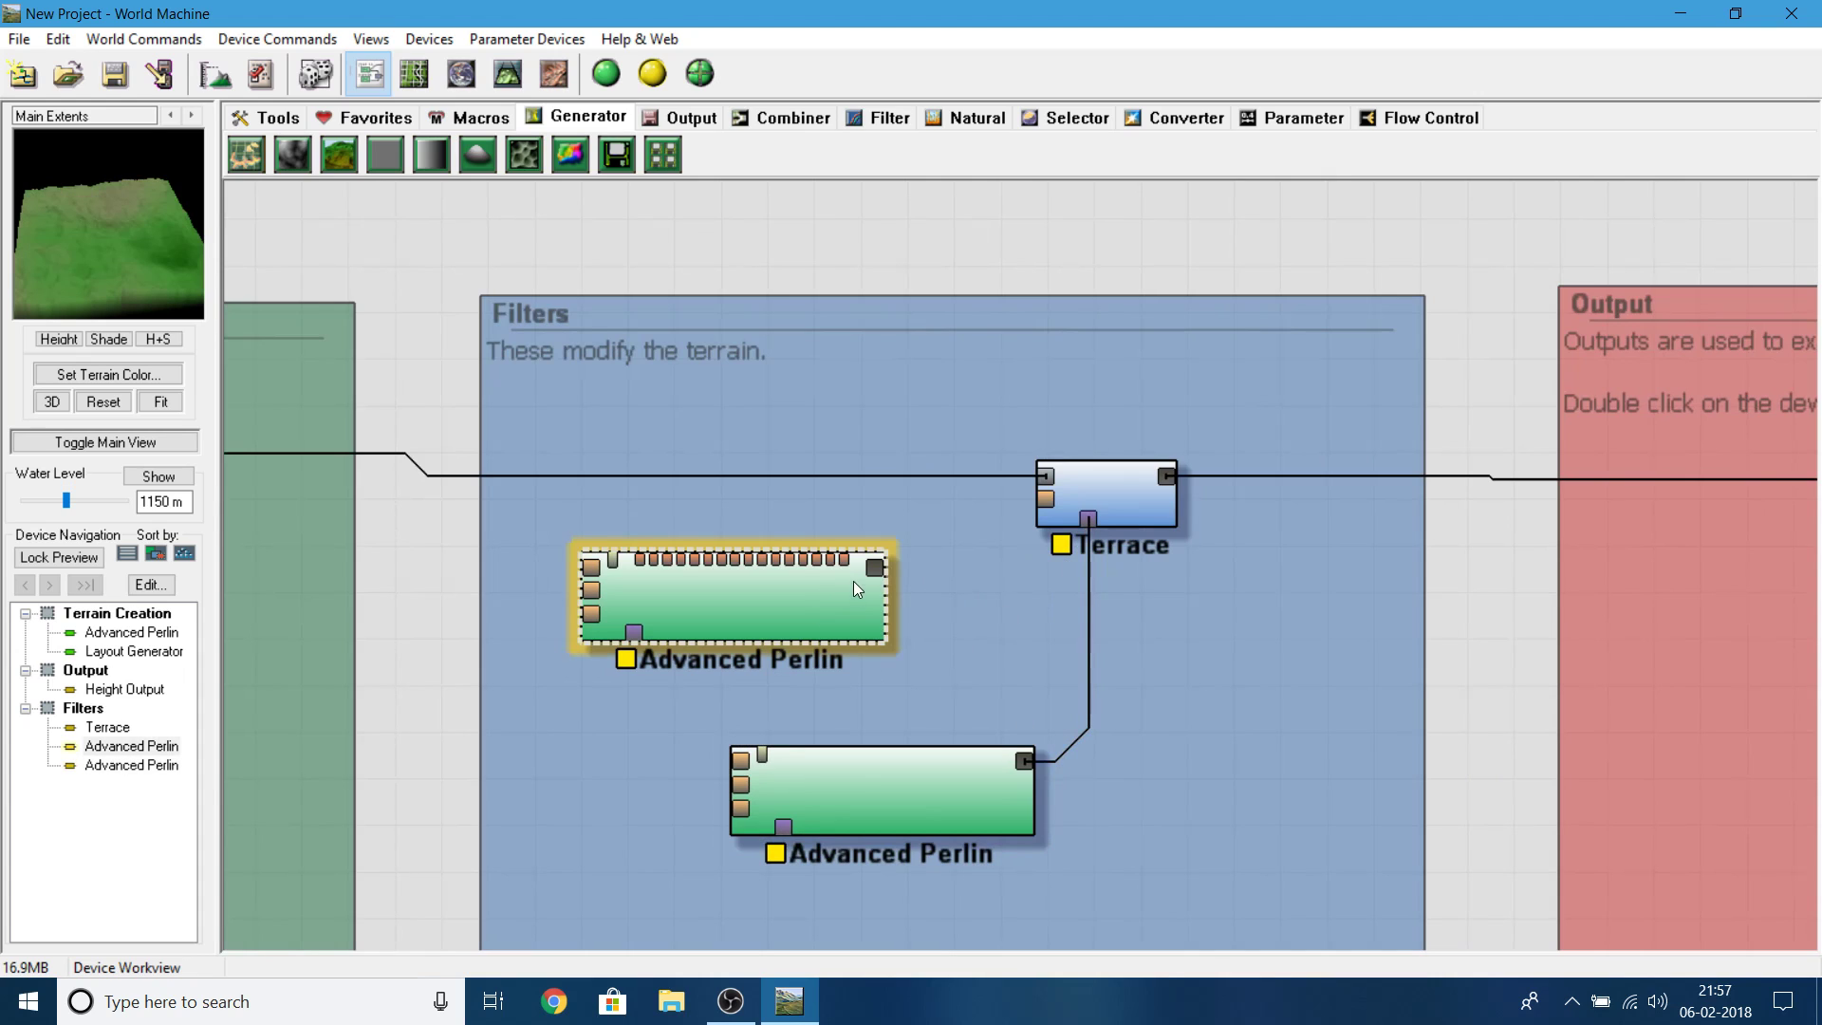
{"action": "left_click_drag", "start_coordinate": [876, 565], "coordinate": [1042, 499]}
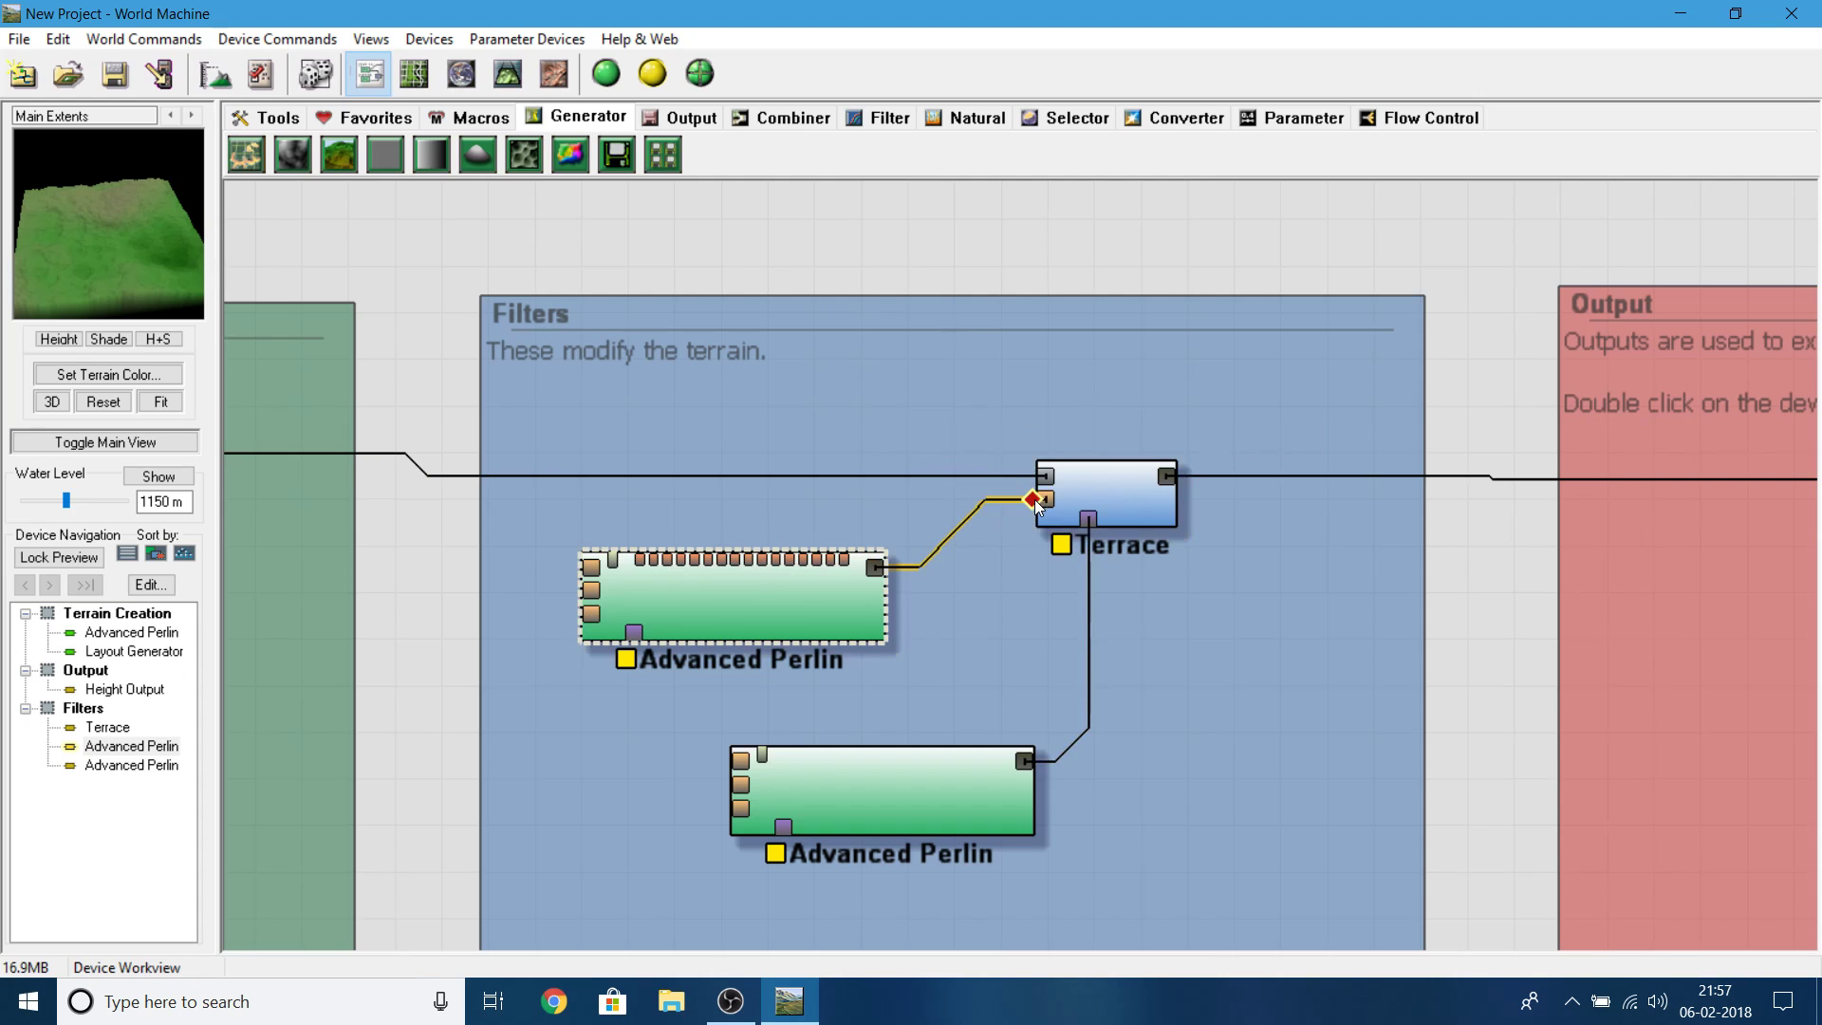
- Set the feature scale of the upper Advanced Perlin in the Filters group to about 1.09 km
{"action": "double_click", "coordinate": [757, 641]}
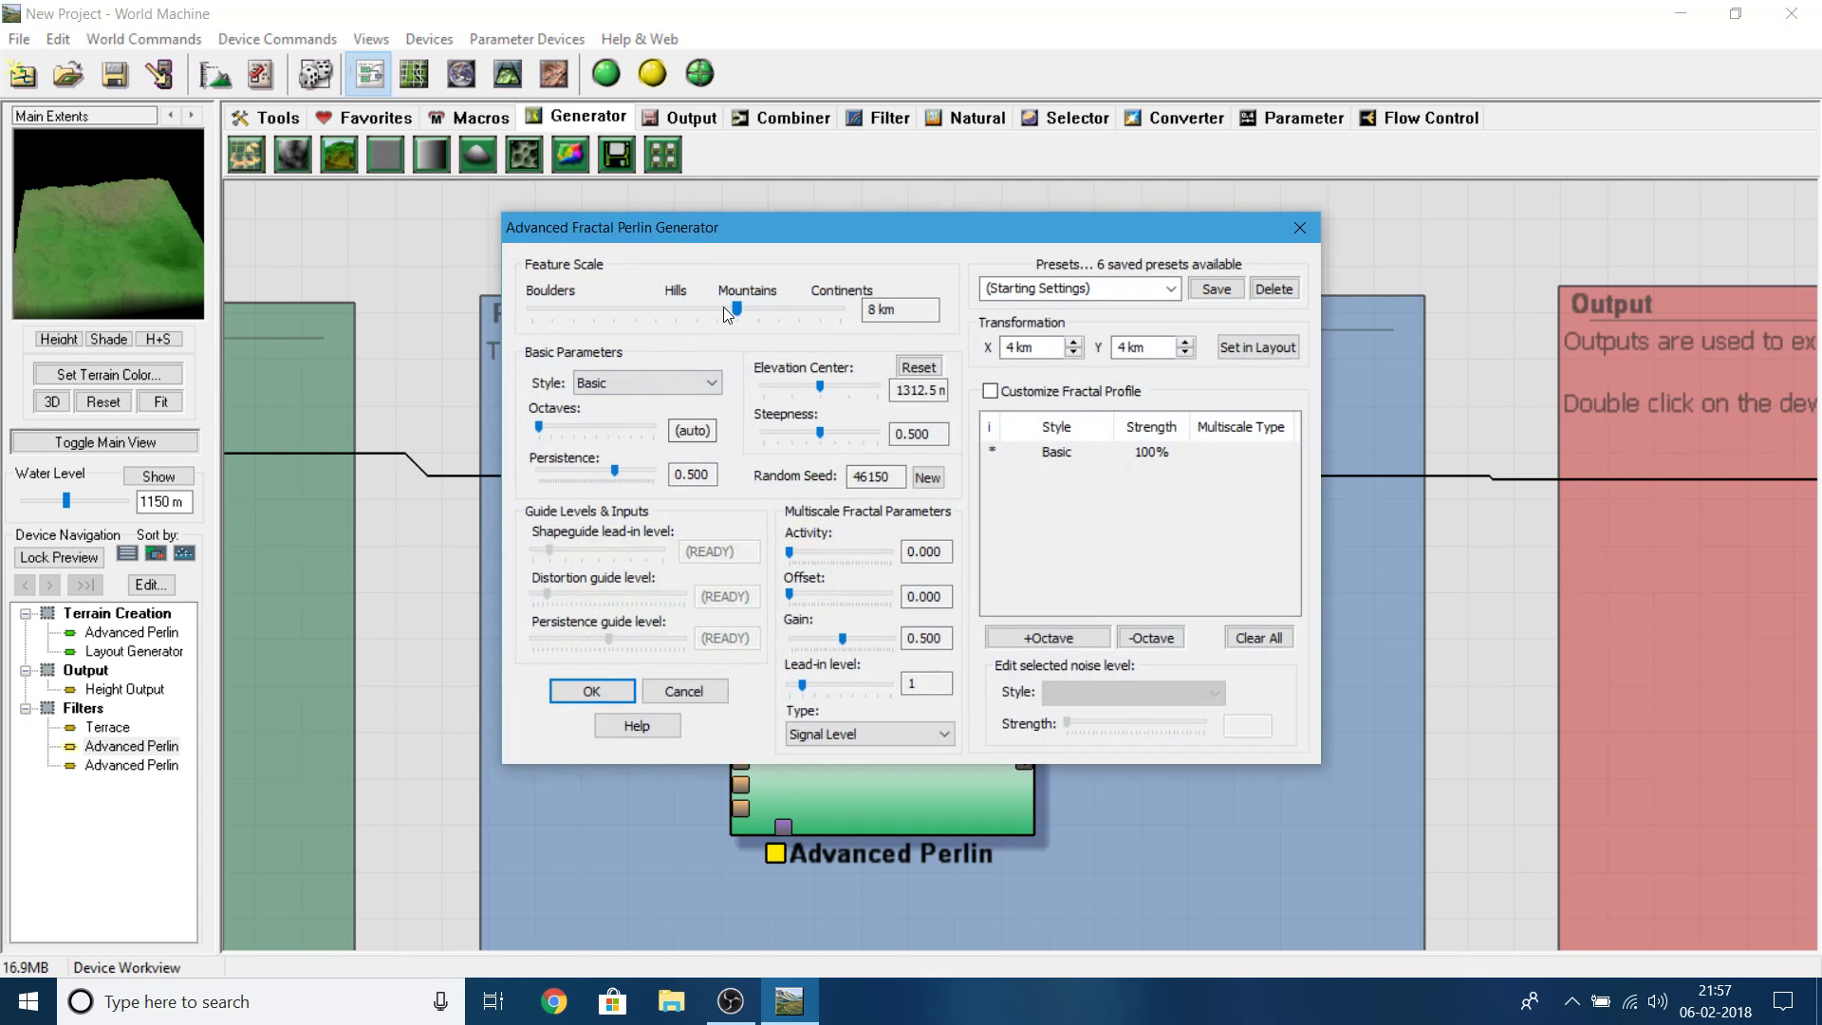
{"action": "left_click_drag", "start_coordinate": [743, 316], "coordinate": [691, 313]}
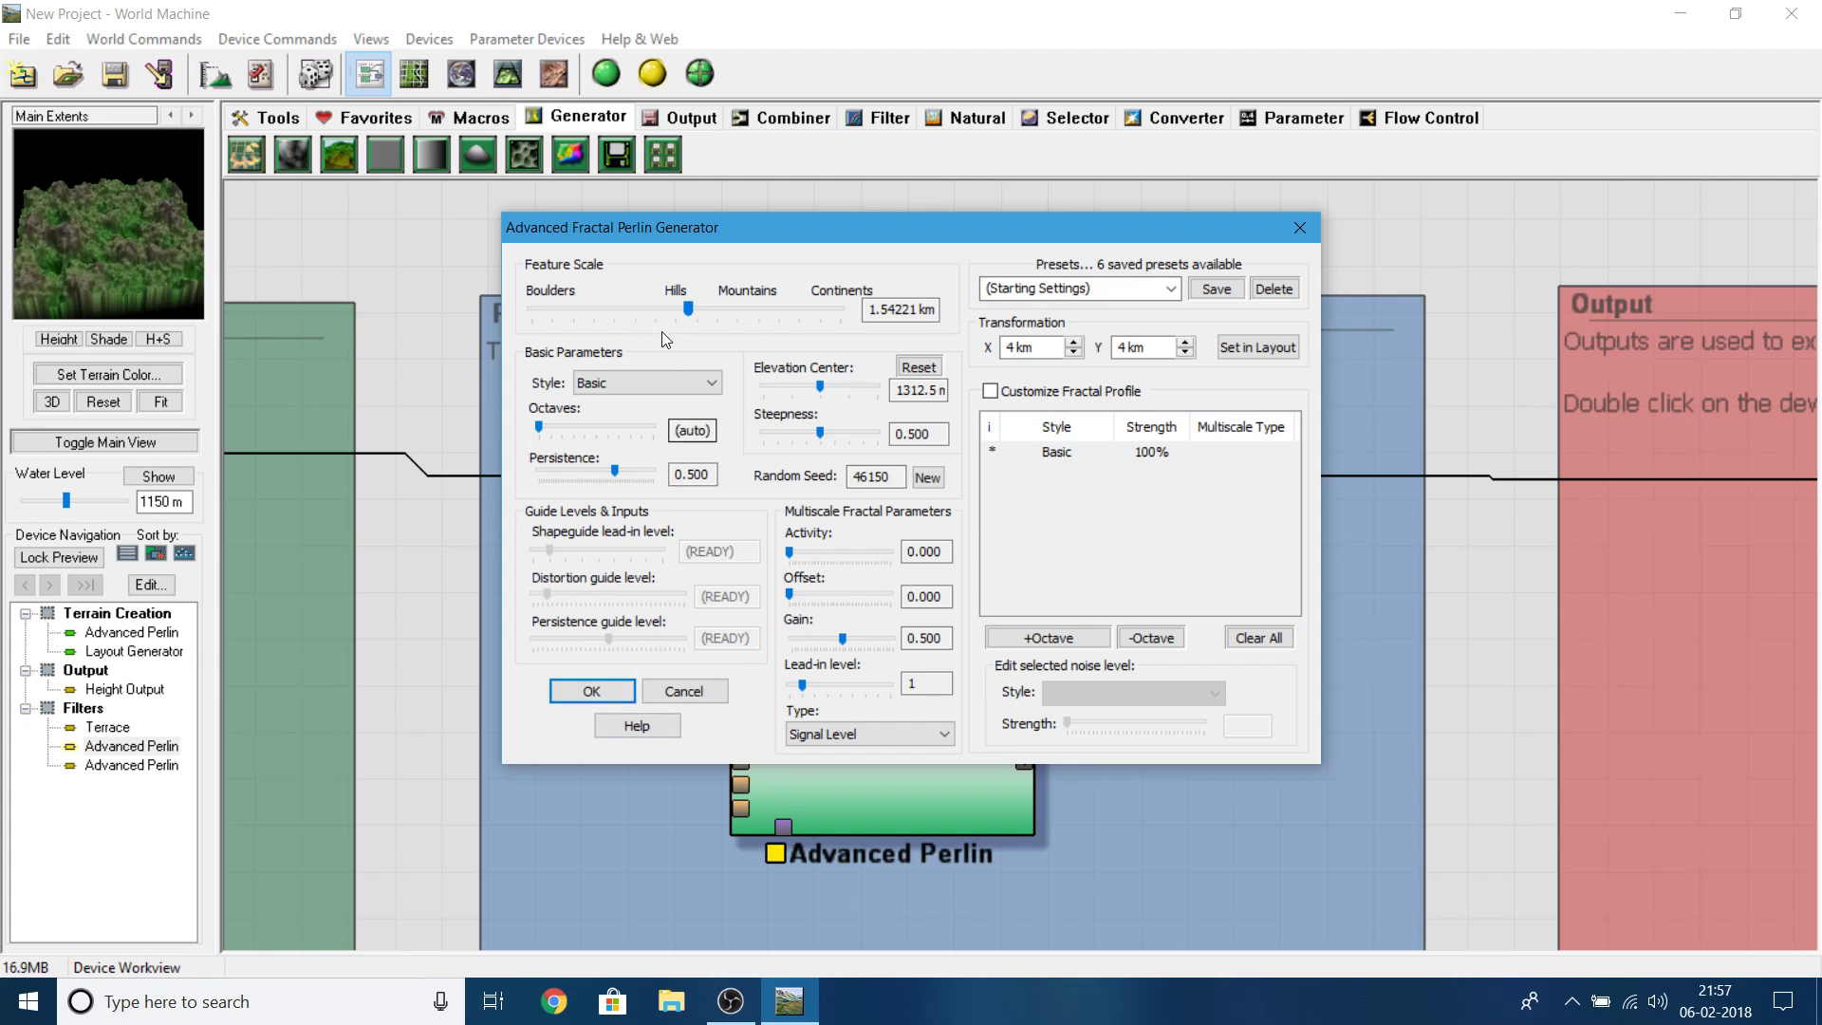
{"action": "left_click", "coordinate": [681, 311]}
{"action": "left_click_drag", "start_coordinate": [623, 318], "coordinate": [676, 323]}
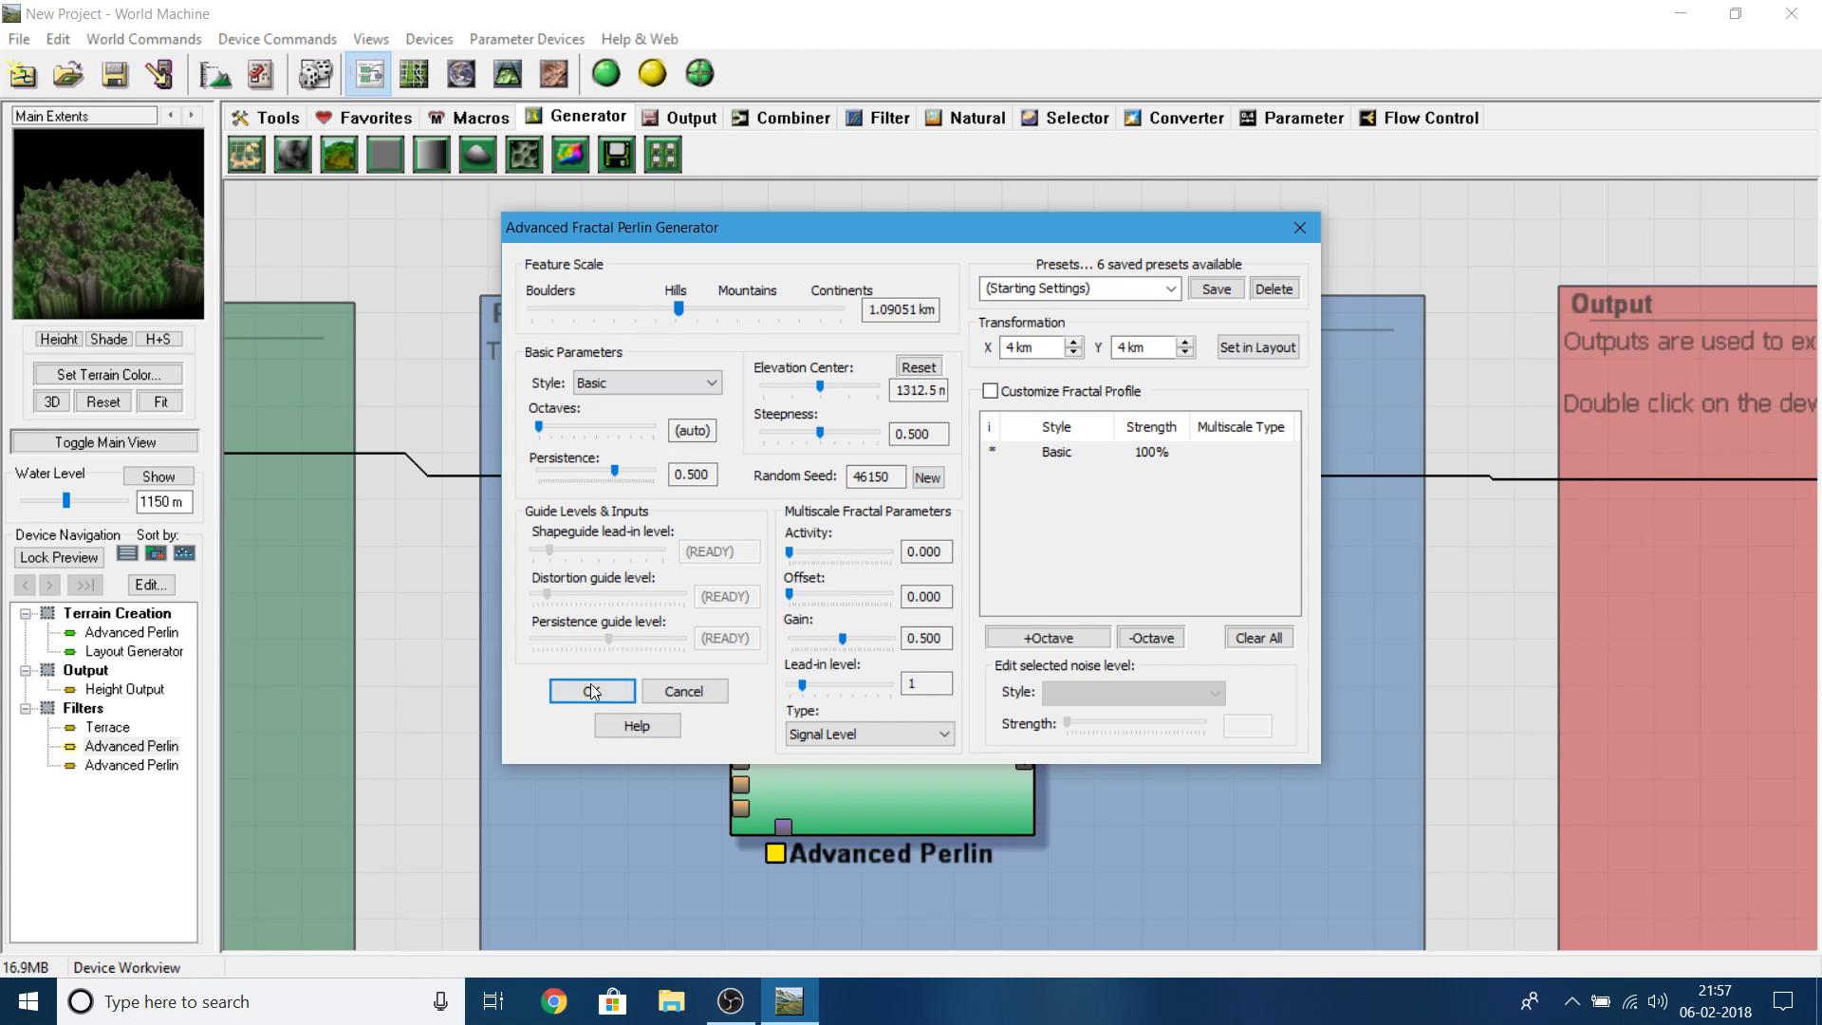
{"action": "left_click", "coordinate": [590, 687]}
- Set the lower Advanced Perlin in the Filters group to a feature scale of about 648 m and a steepness of 1.000
{"action": "double_click", "coordinate": [934, 799]}
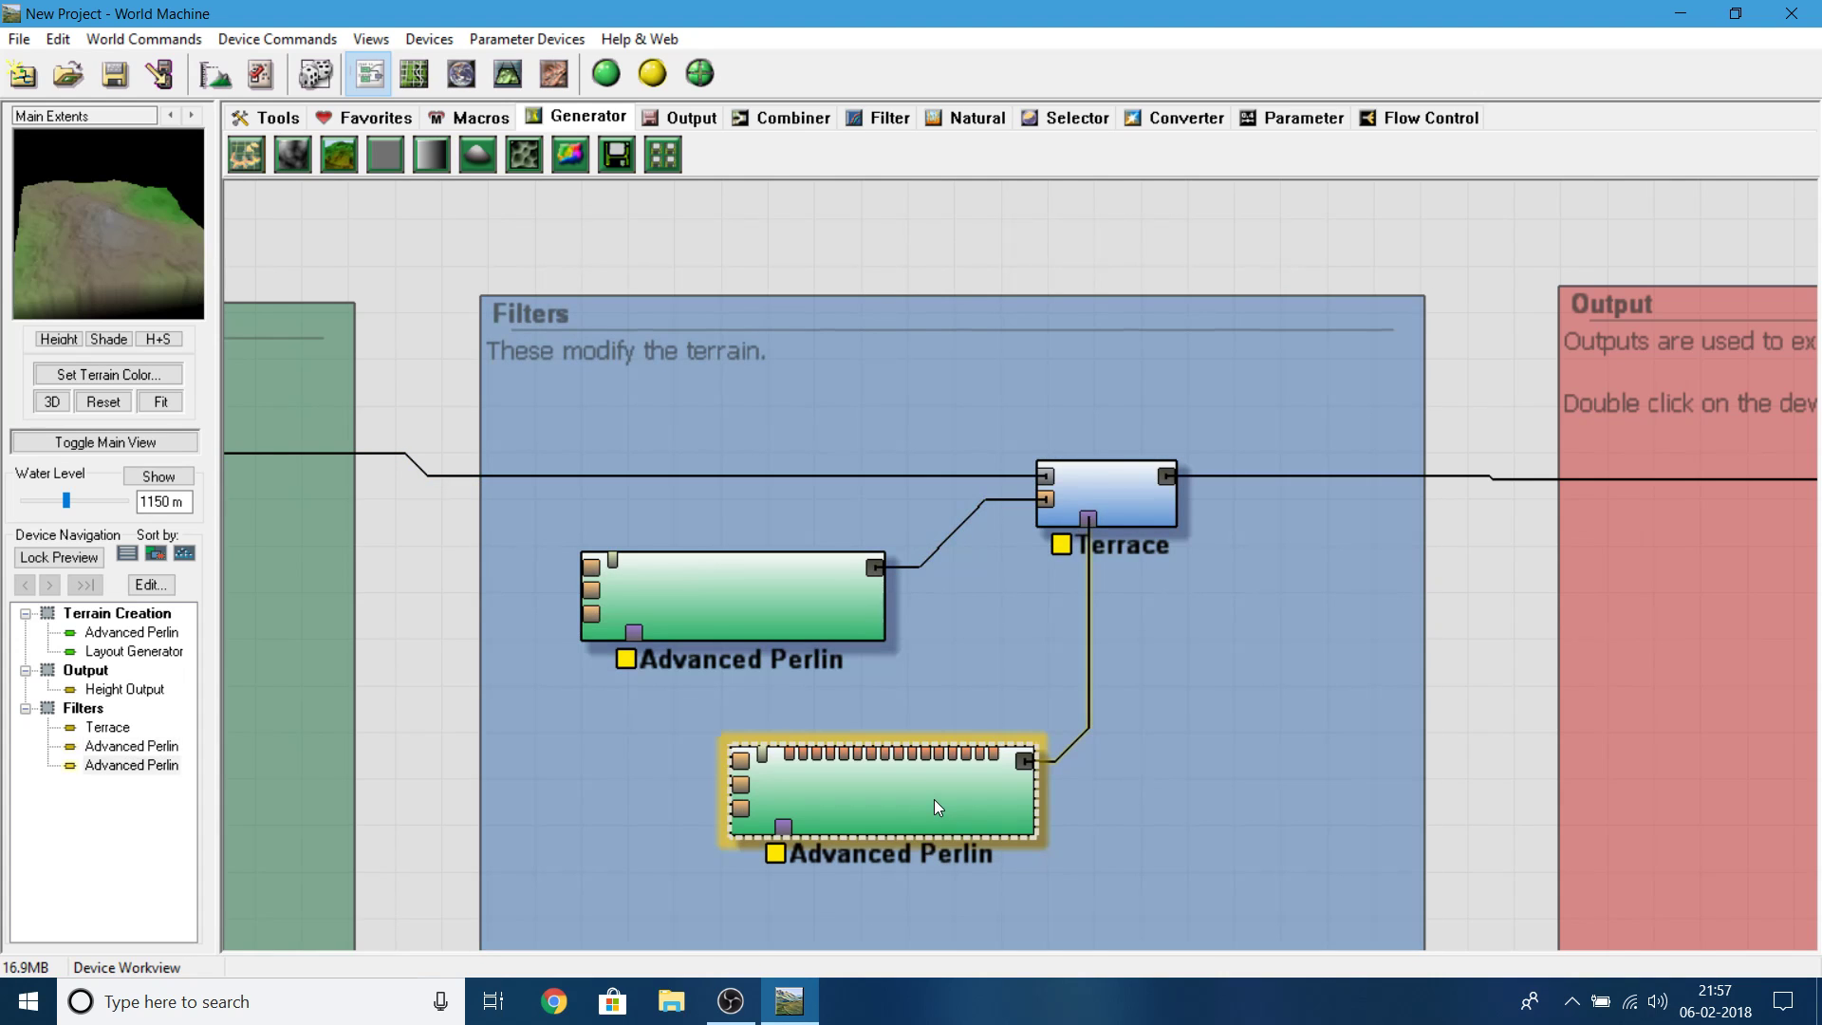
{"action": "left_click_drag", "start_coordinate": [1047, 225], "coordinate": [1658, 260]}
{"action": "left_click_drag", "start_coordinate": [1355, 353], "coordinate": [1277, 346]}
{"action": "left_click_drag", "start_coordinate": [1435, 466], "coordinate": [1522, 487]}
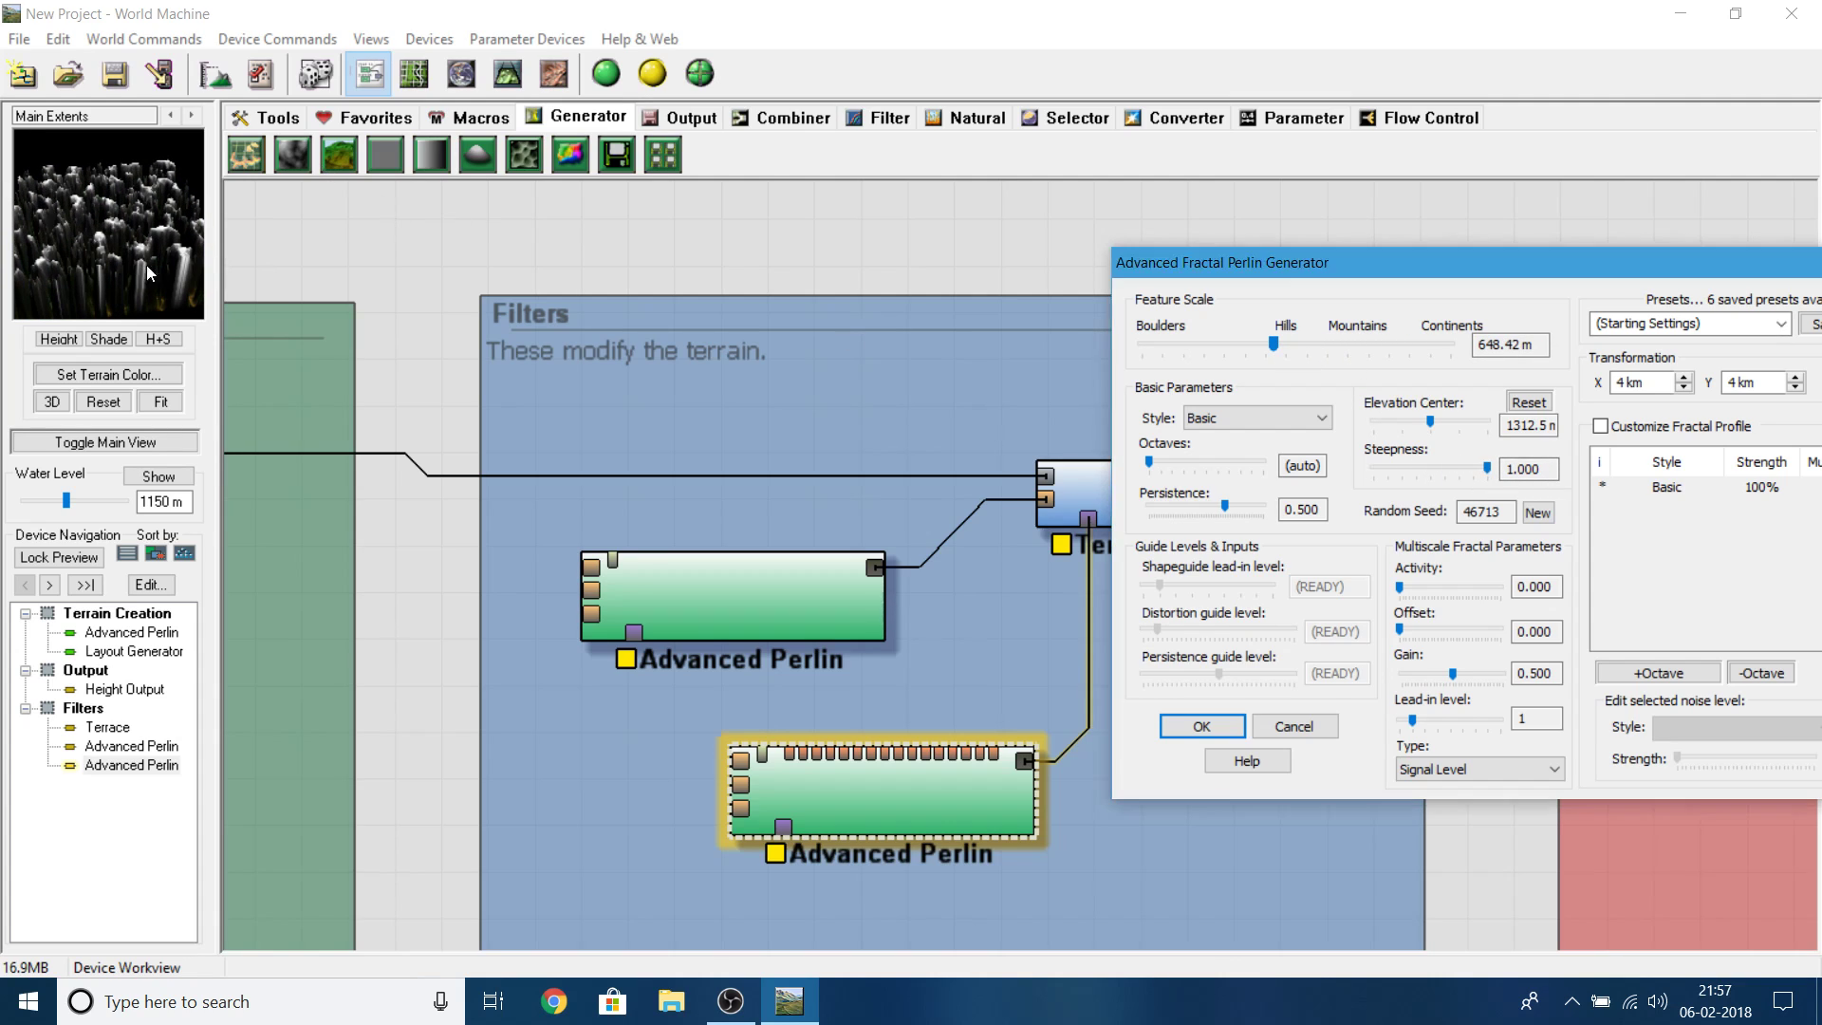
{"action": "left_click", "coordinate": [1202, 729]}
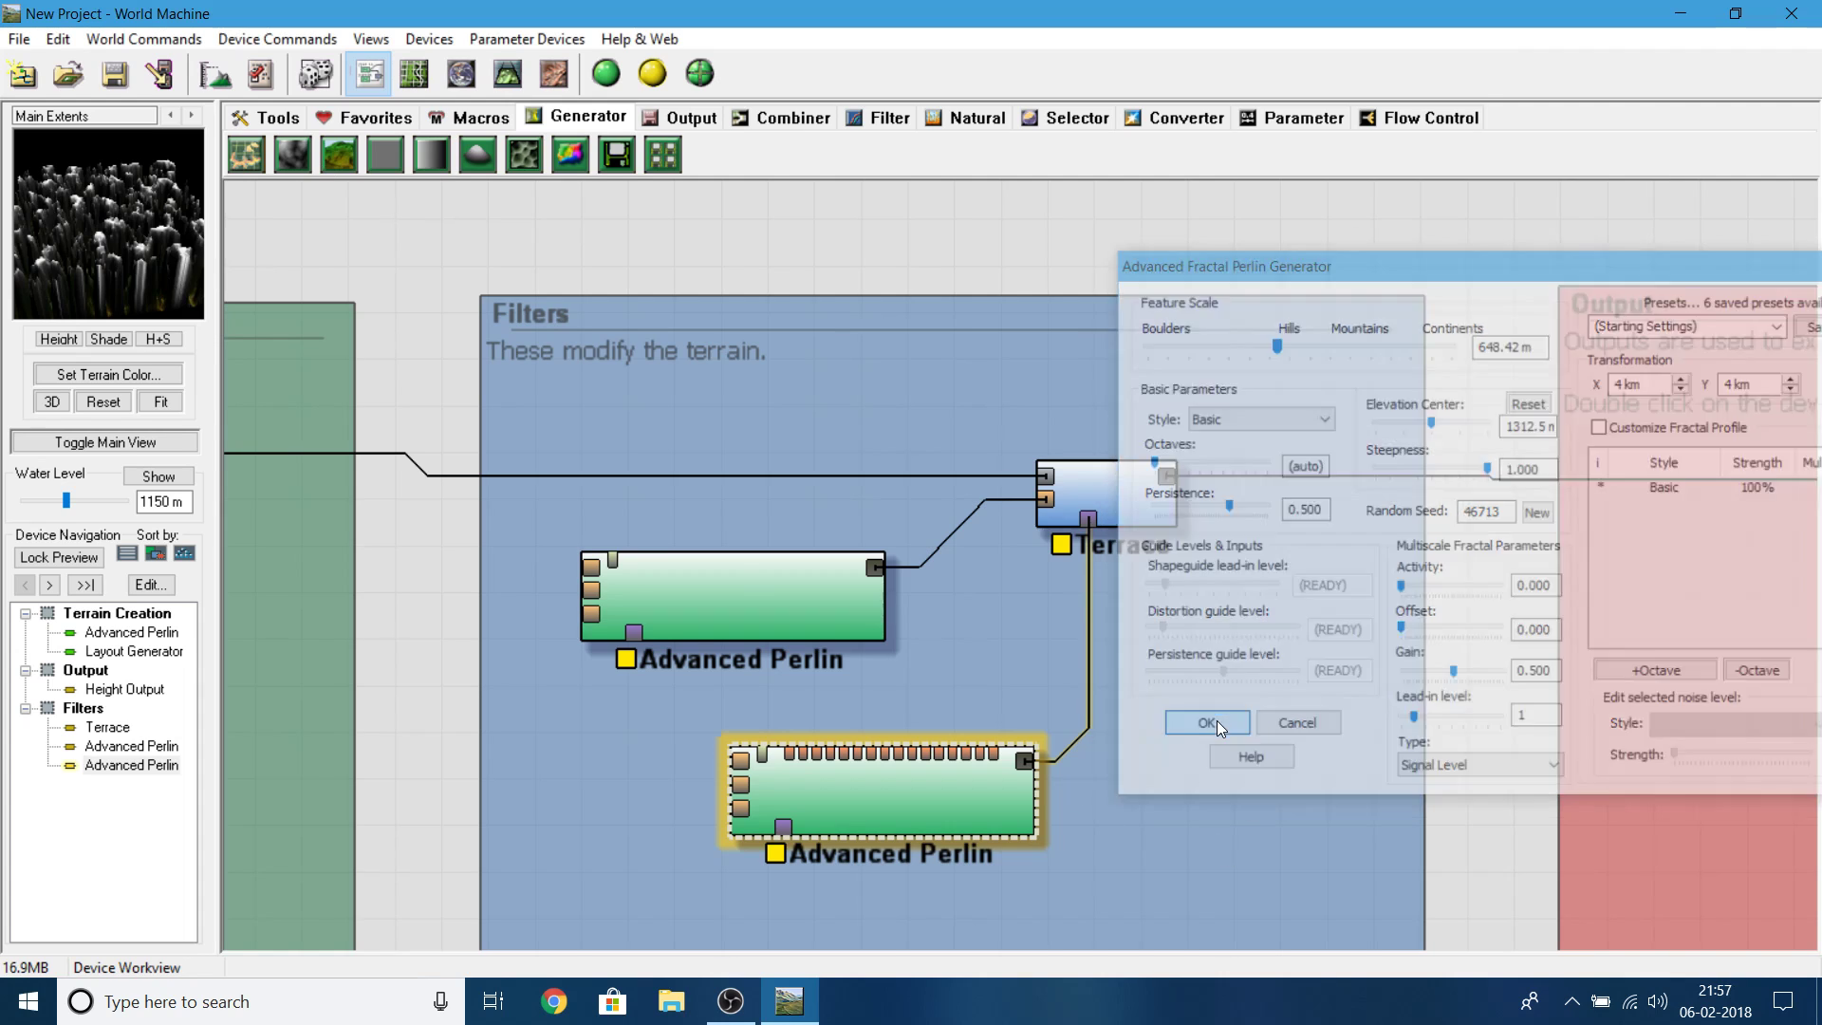
- Select the Height Output device, build the world and examine the varied terraces from several angles in the 3D view
{"action": "left_click_drag", "start_coordinate": [882, 255], "coordinate": [982, 262]}
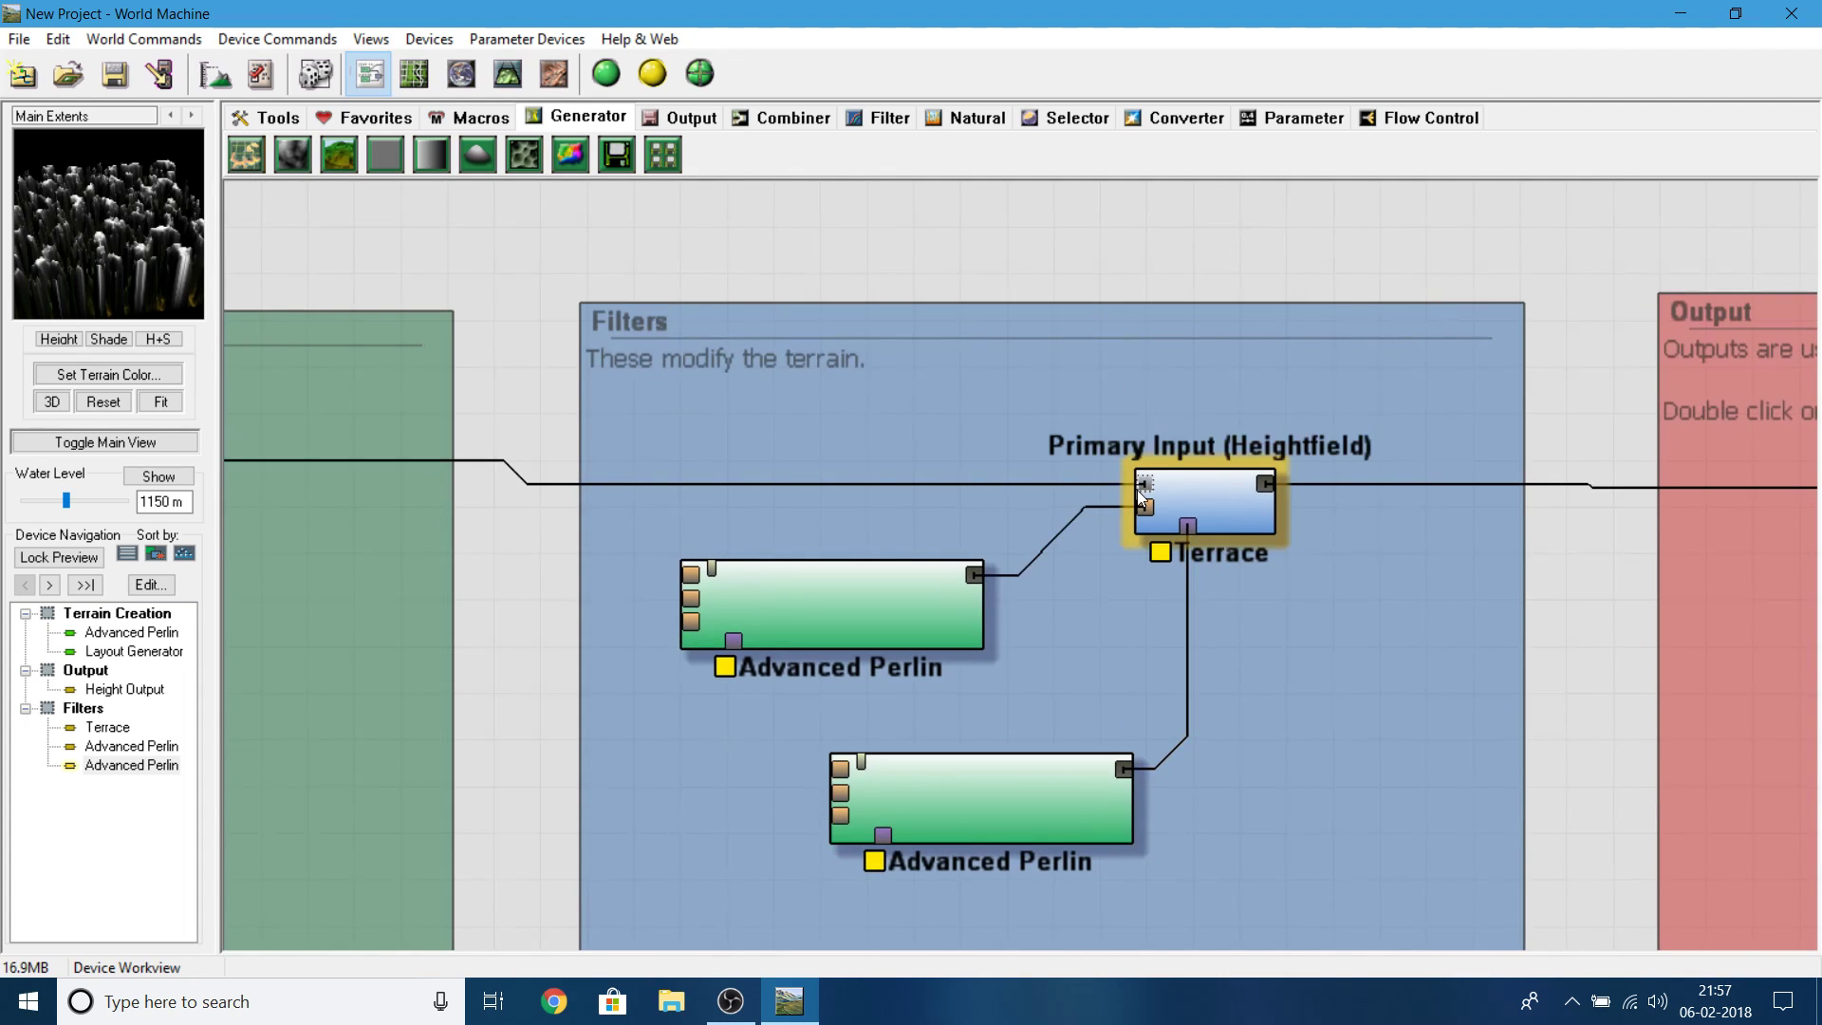
{"action": "left_click_drag", "start_coordinate": [1321, 410], "coordinate": [515, 258]}
{"action": "left_click", "coordinate": [976, 356]}
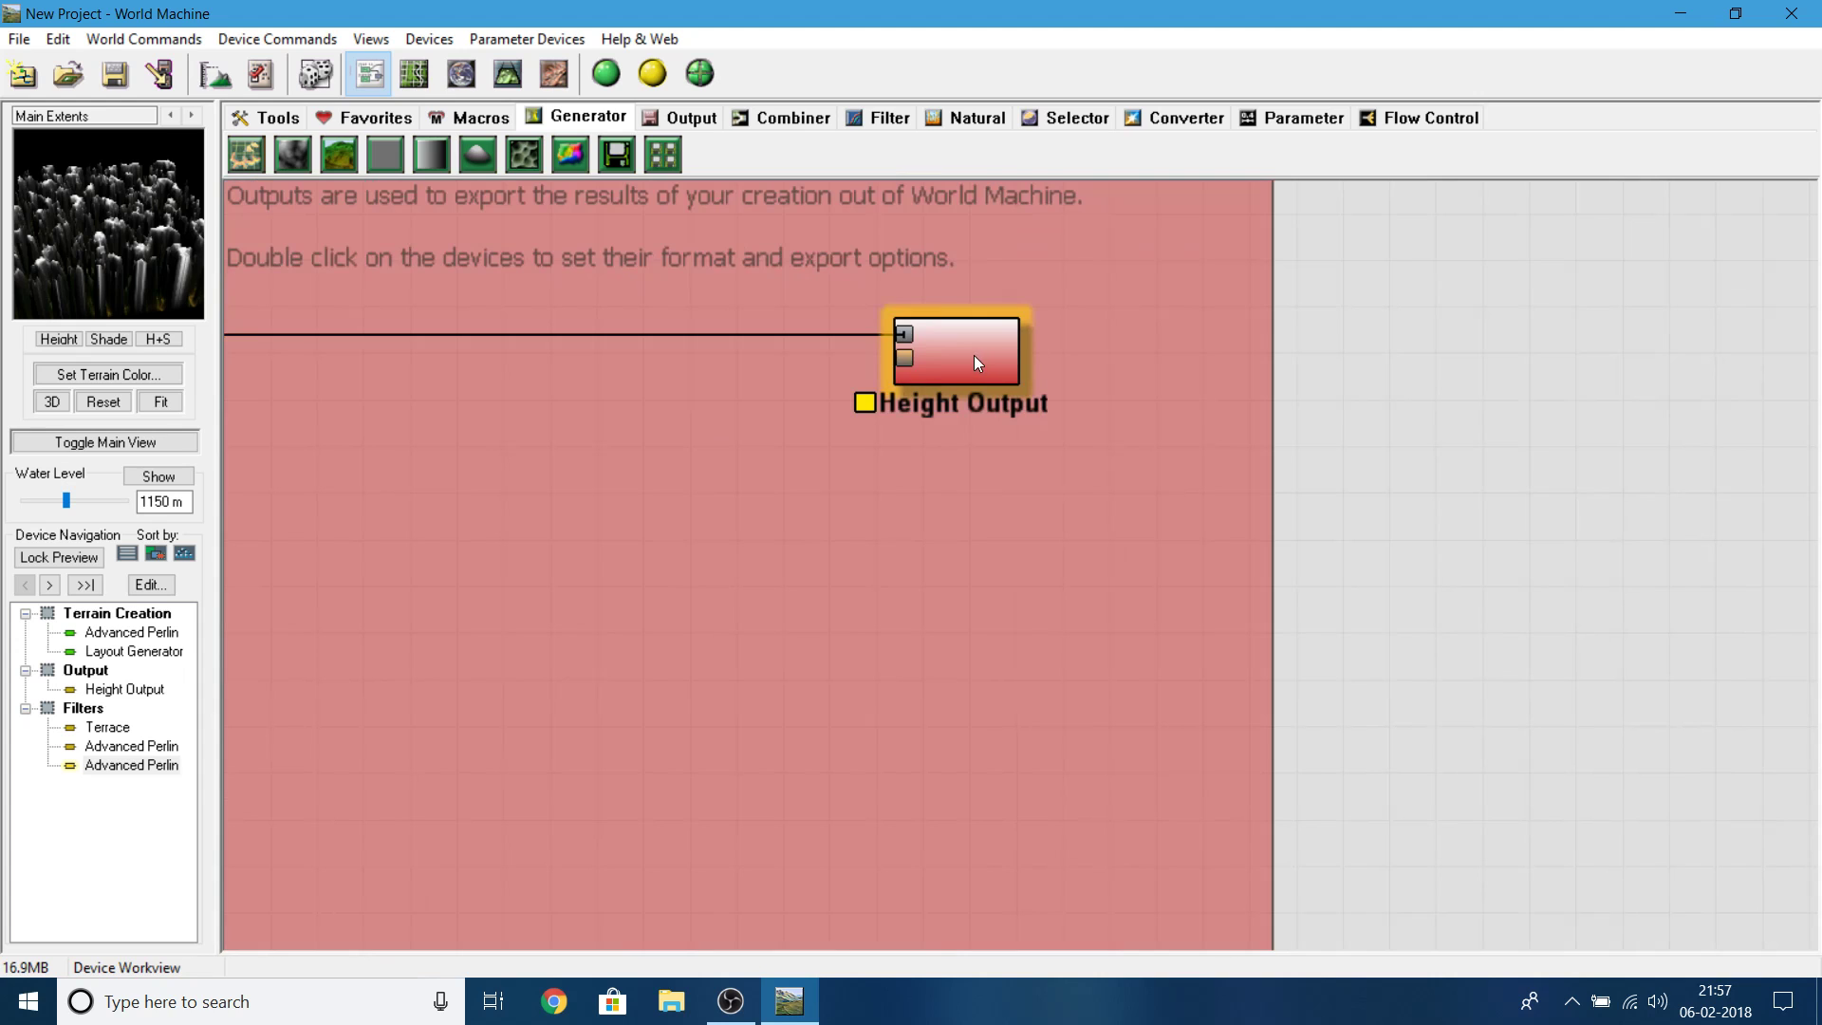
{"action": "left_click", "coordinate": [517, 75]}
{"action": "left_click", "coordinate": [619, 89]}
{"action": "left_click_drag", "start_coordinate": [721, 475], "coordinate": [1249, 712]}
{"action": "left_click_drag", "start_coordinate": [1085, 459], "coordinate": [1272, 651]}
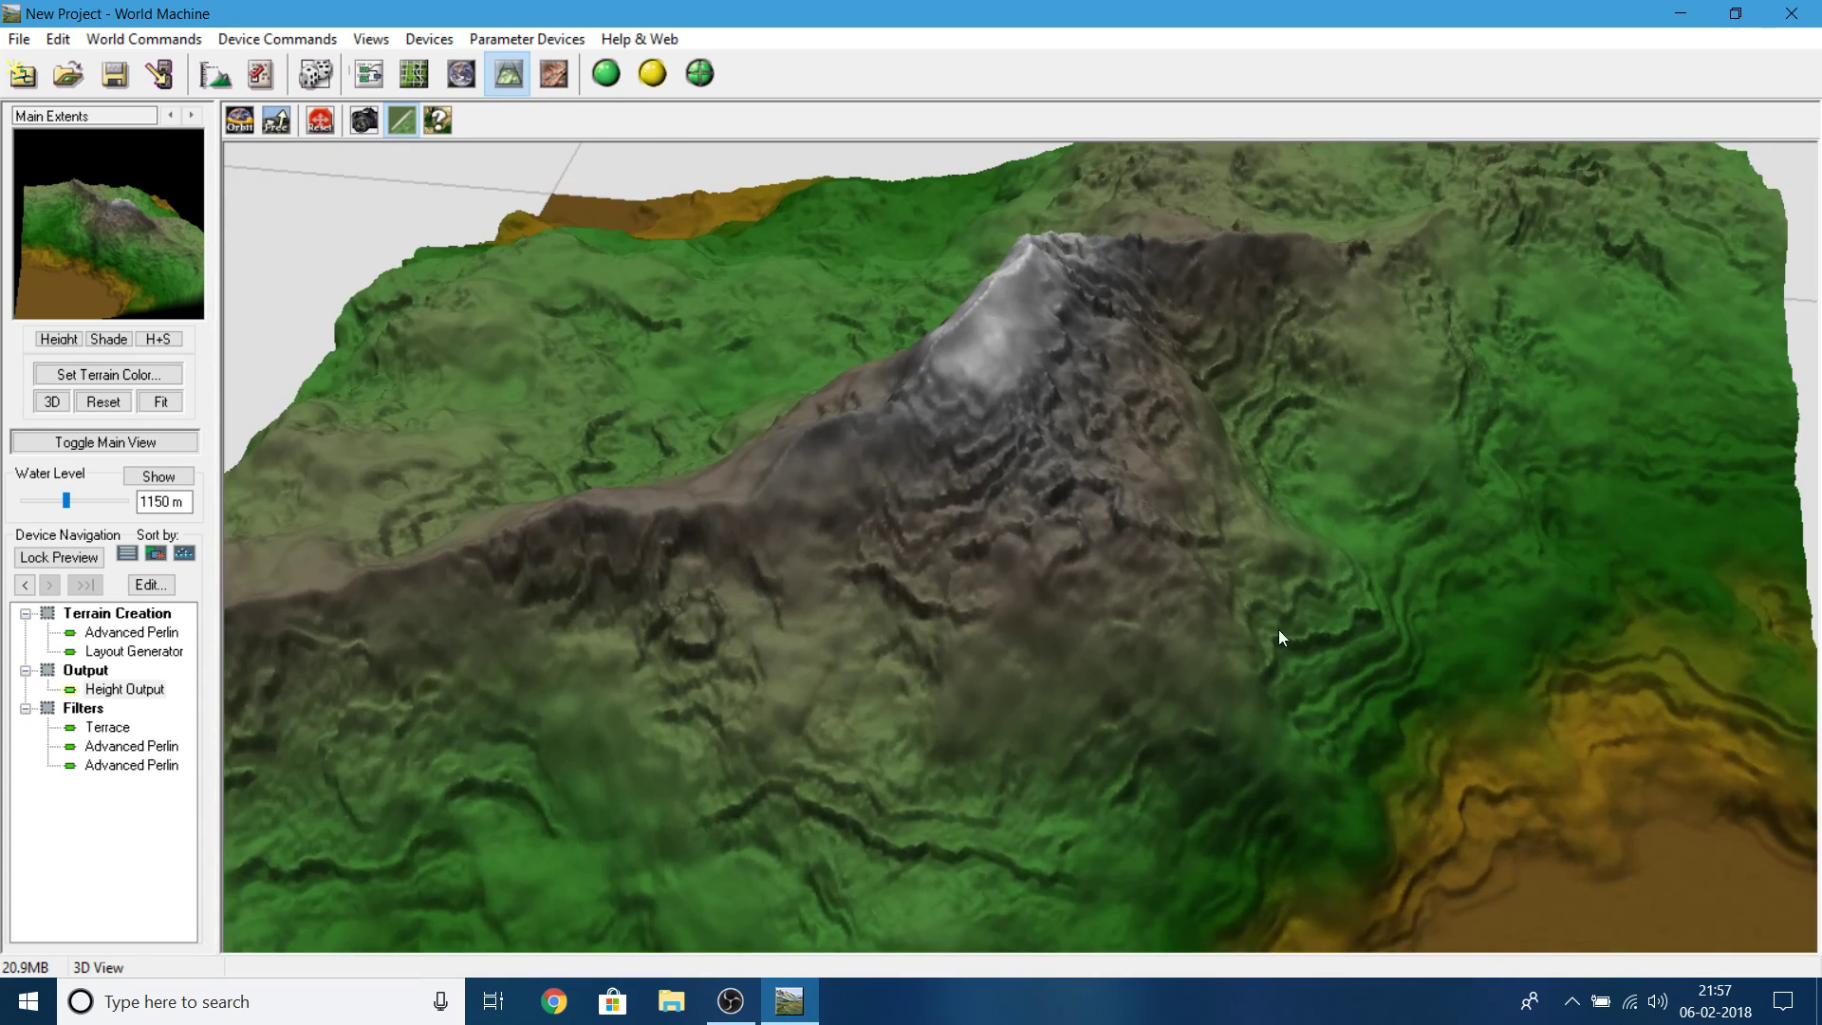
{"action": "left_click_drag", "start_coordinate": [1034, 409], "coordinate": [1192, 381]}
{"action": "left_click_drag", "start_coordinate": [1199, 467], "coordinate": [727, 430]}
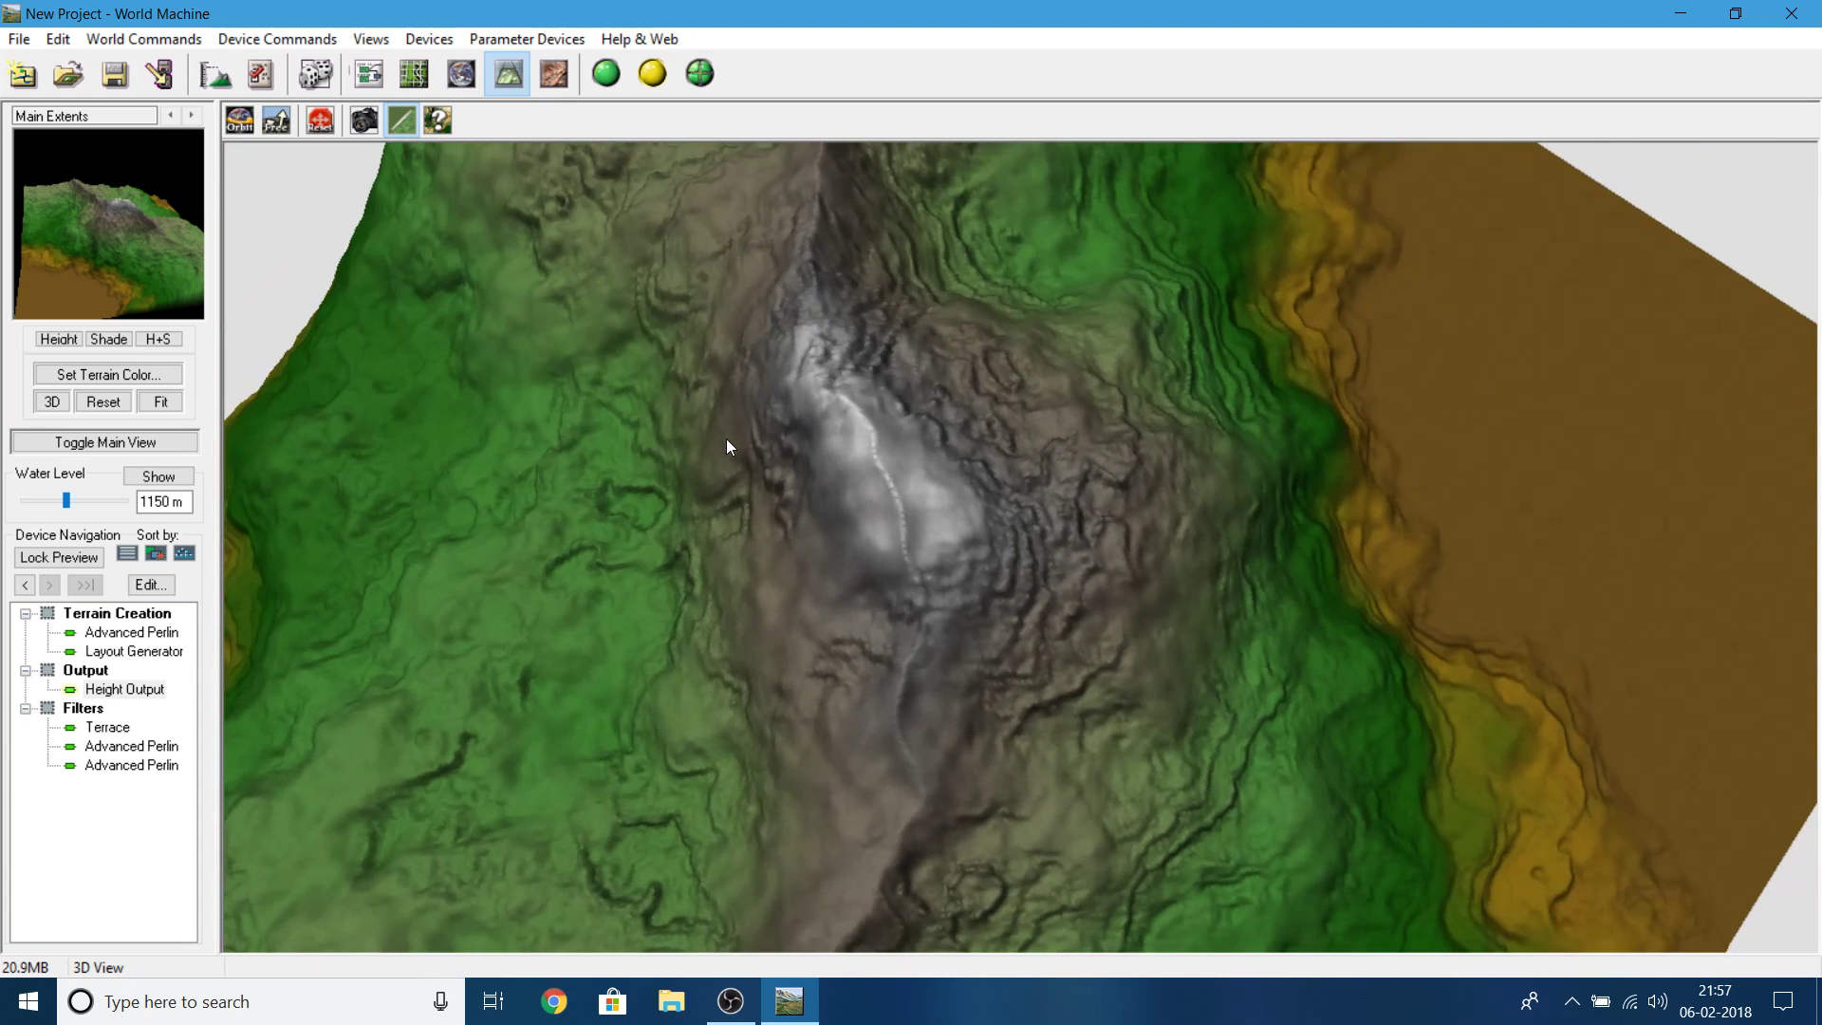
{"action": "left_click_drag", "start_coordinate": [509, 592], "coordinate": [605, 565]}
- Inspect the built terrain from above in the 2D view and in the layout view around the ridge line
{"action": "left_click", "coordinate": [464, 75]}
{"action": "left_click", "coordinate": [510, 75]}
{"action": "left_click", "coordinate": [554, 74]}
{"action": "scroll", "coordinate": [1148, 589], "scroll_direction": "up", "scroll_amount": 2}
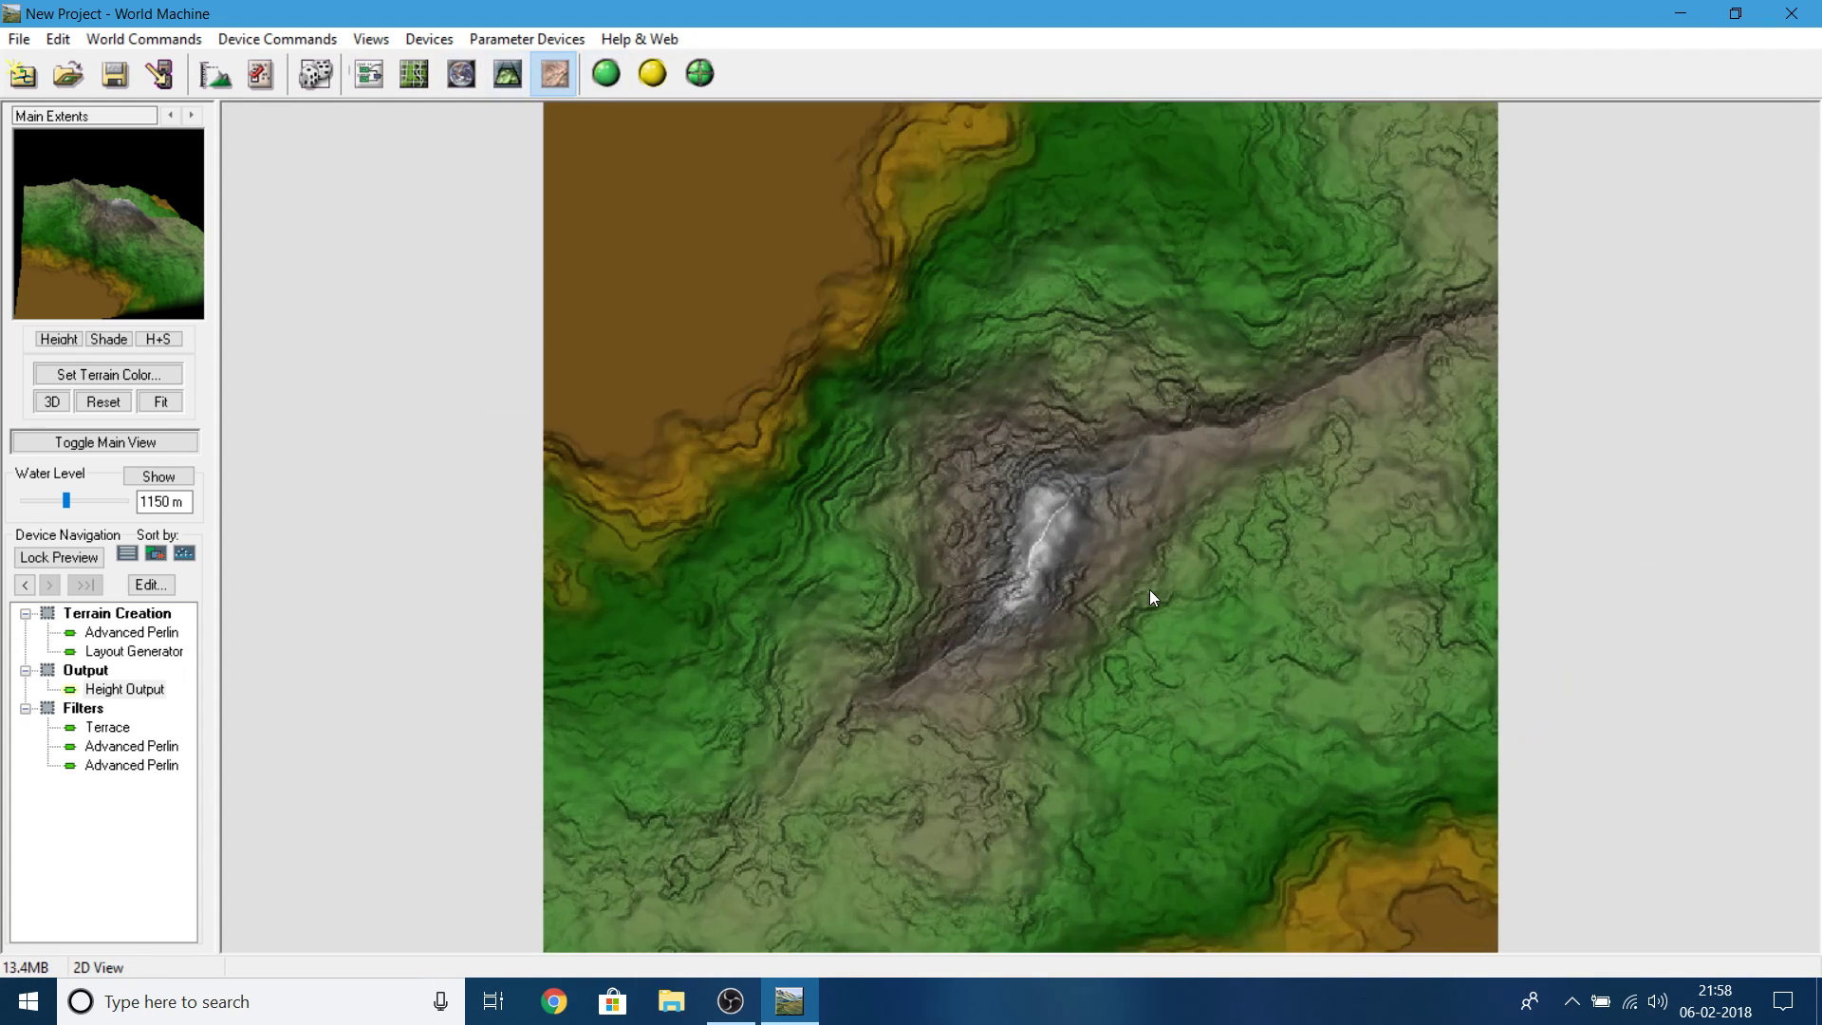
{"action": "scroll", "coordinate": [1118, 596], "scroll_direction": "down", "scroll_amount": 5}
{"action": "left_click", "coordinate": [409, 79]}
{"action": "scroll", "coordinate": [1052, 410], "scroll_direction": "down", "scroll_amount": 3}
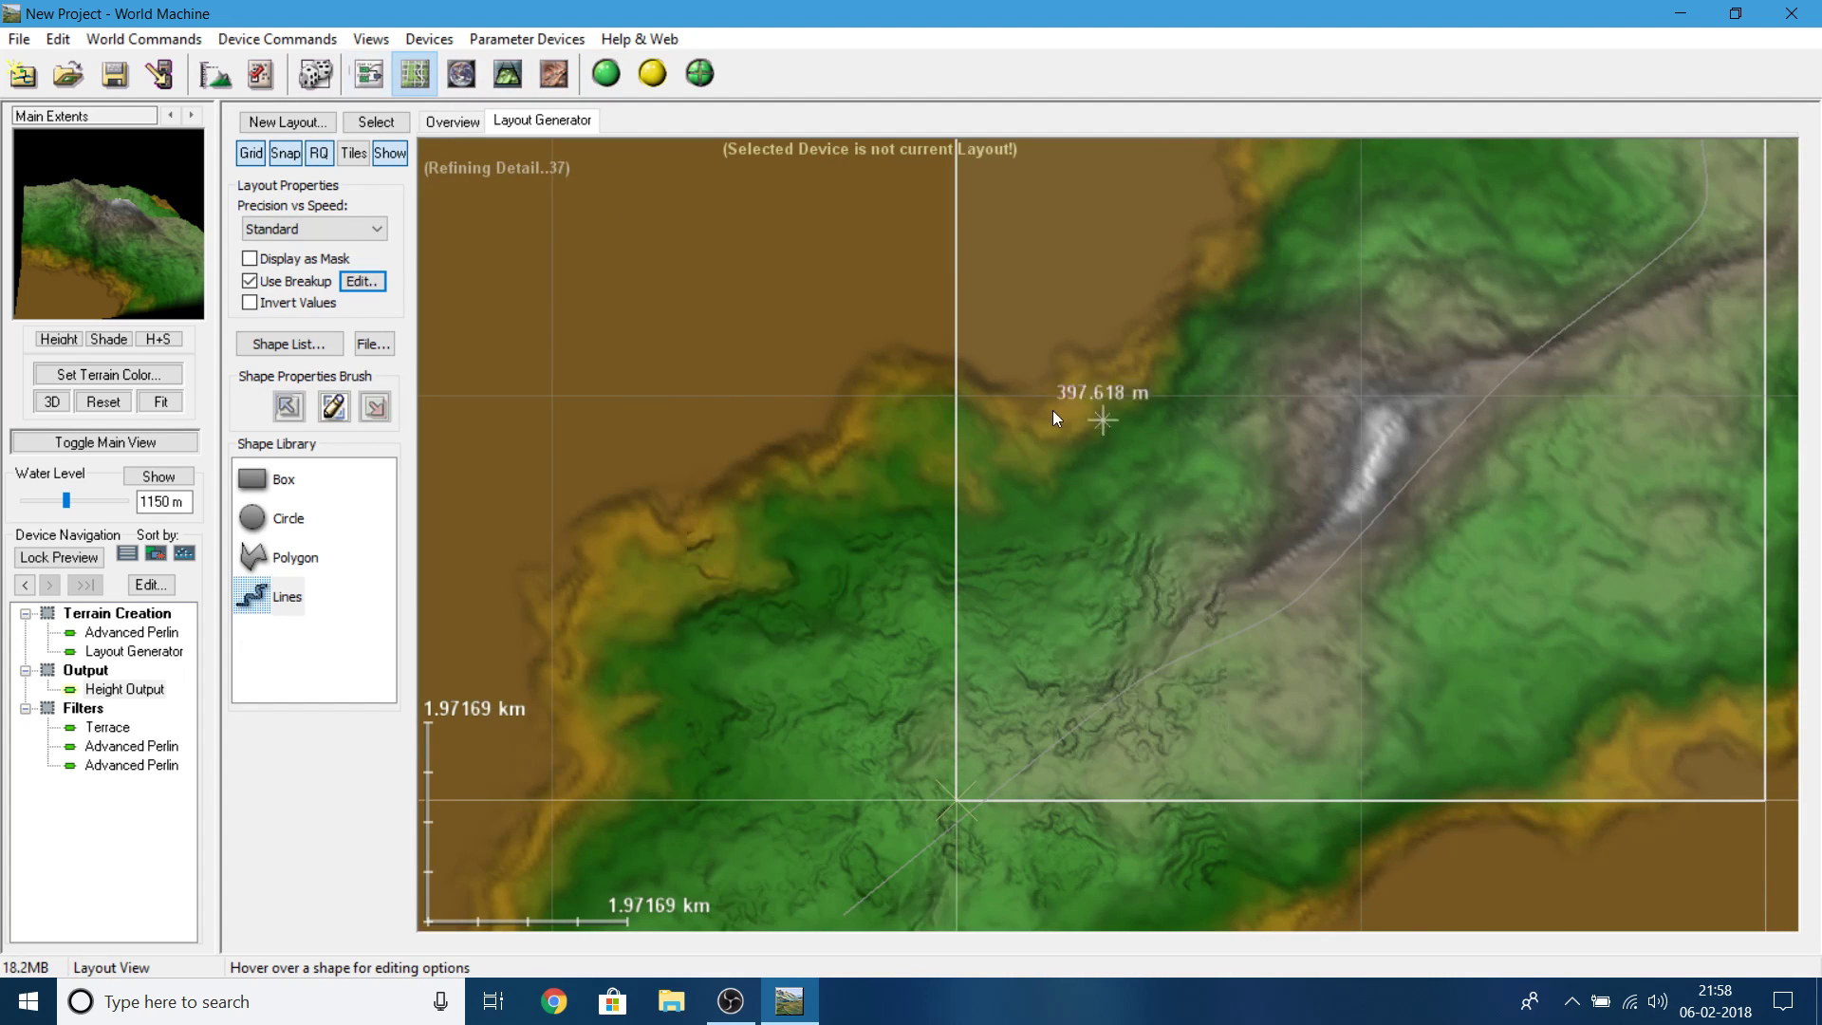
- Set the feature scale of the upper Advanced Perlin in the Filters group to about 3.08 km
{"action": "left_click", "coordinate": [368, 74]}
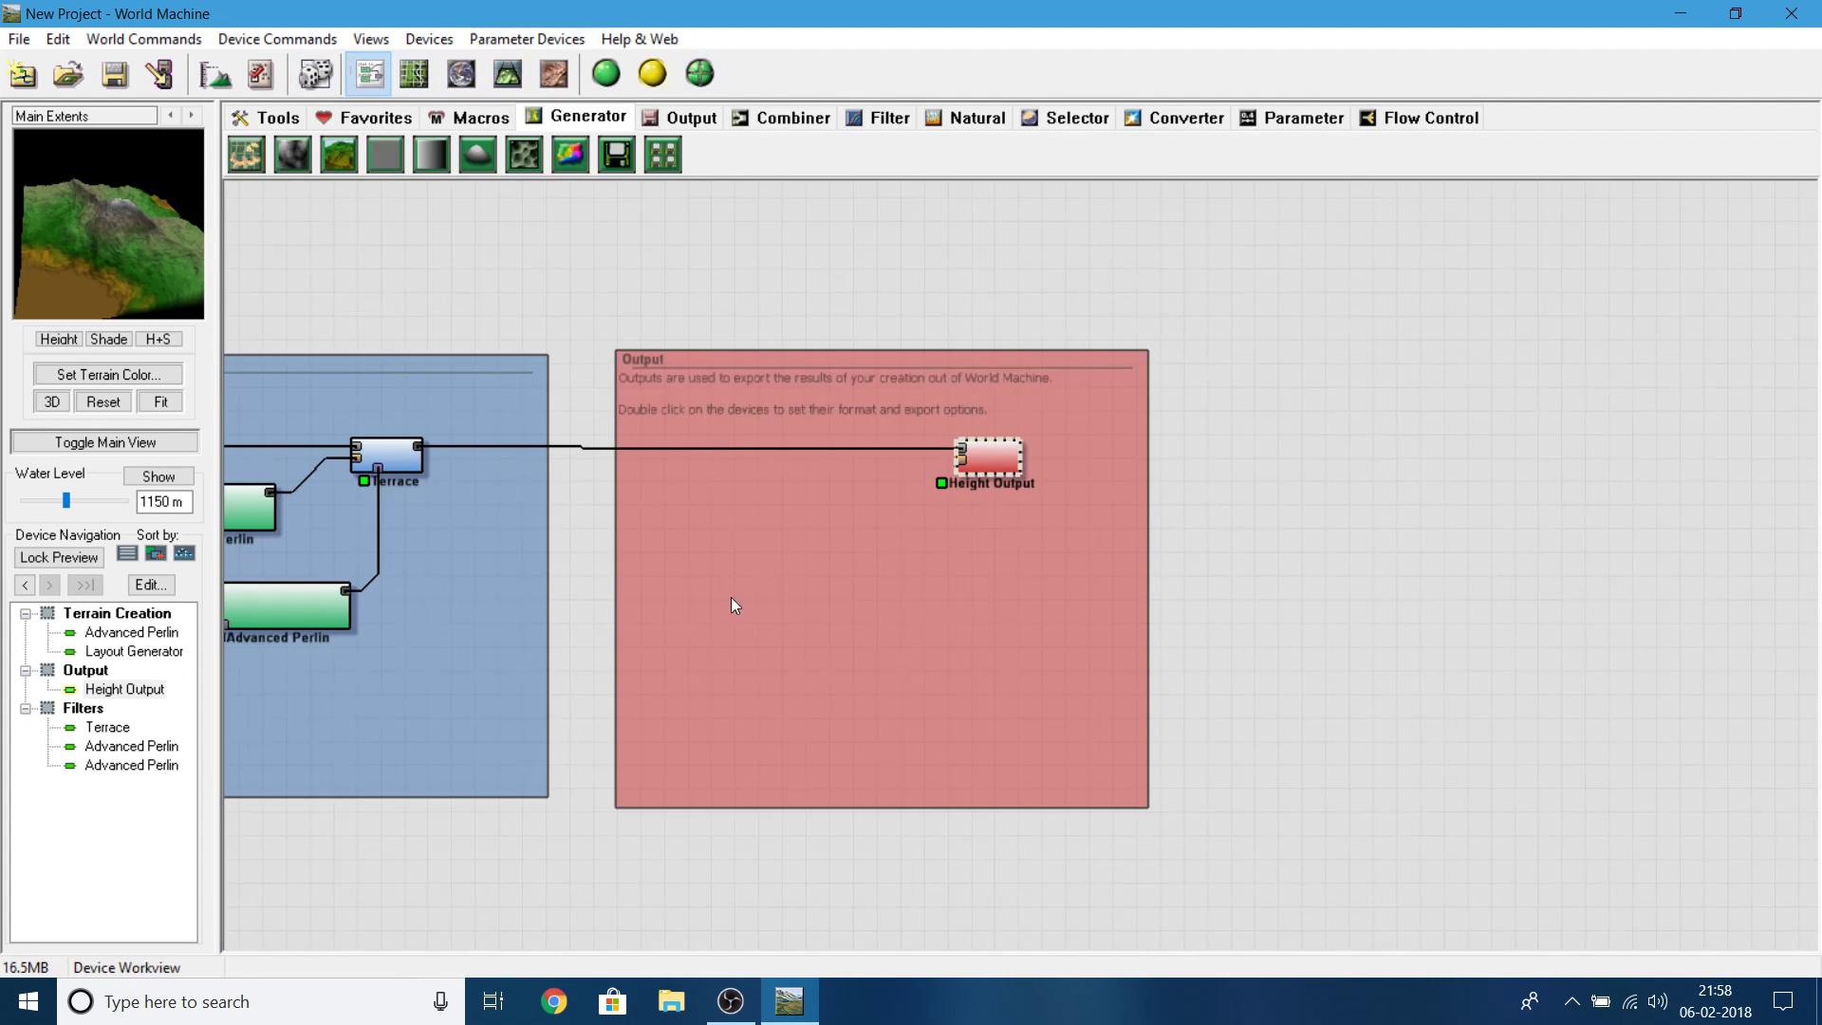
{"action": "double_click", "coordinate": [1073, 531]}
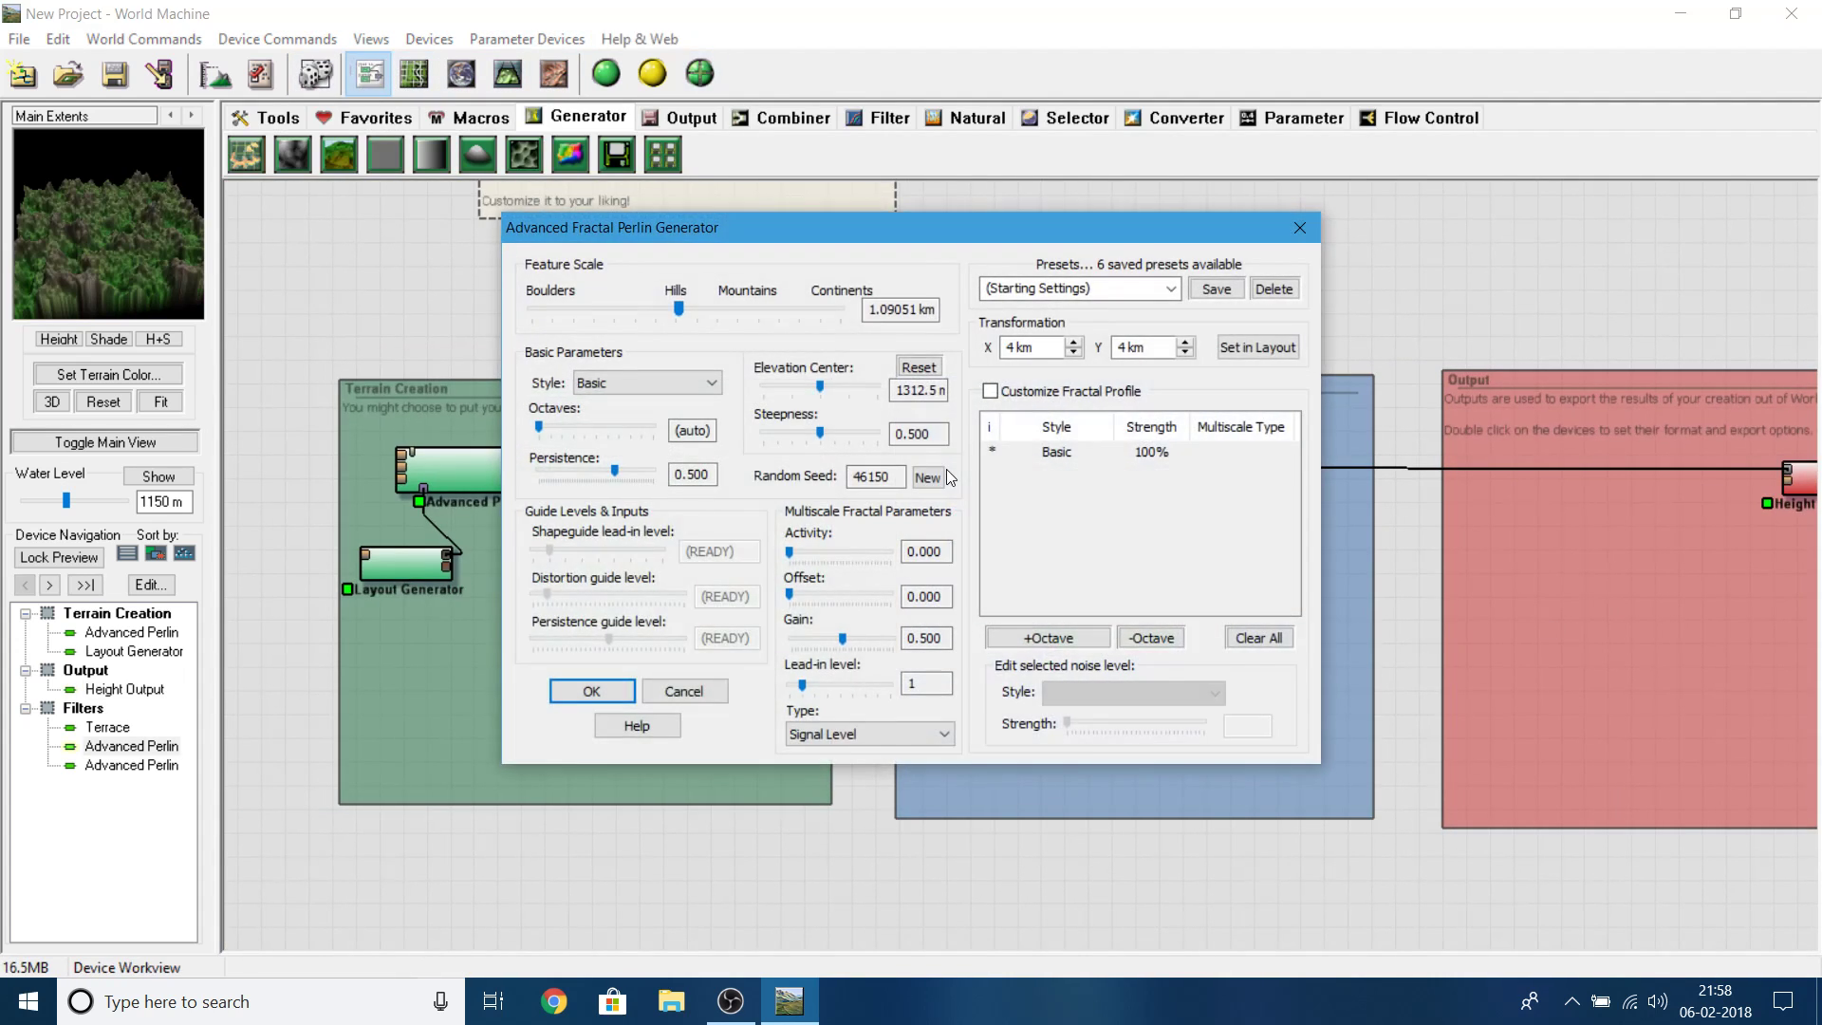
{"action": "left_click_drag", "start_coordinate": [678, 309], "coordinate": [709, 313]}
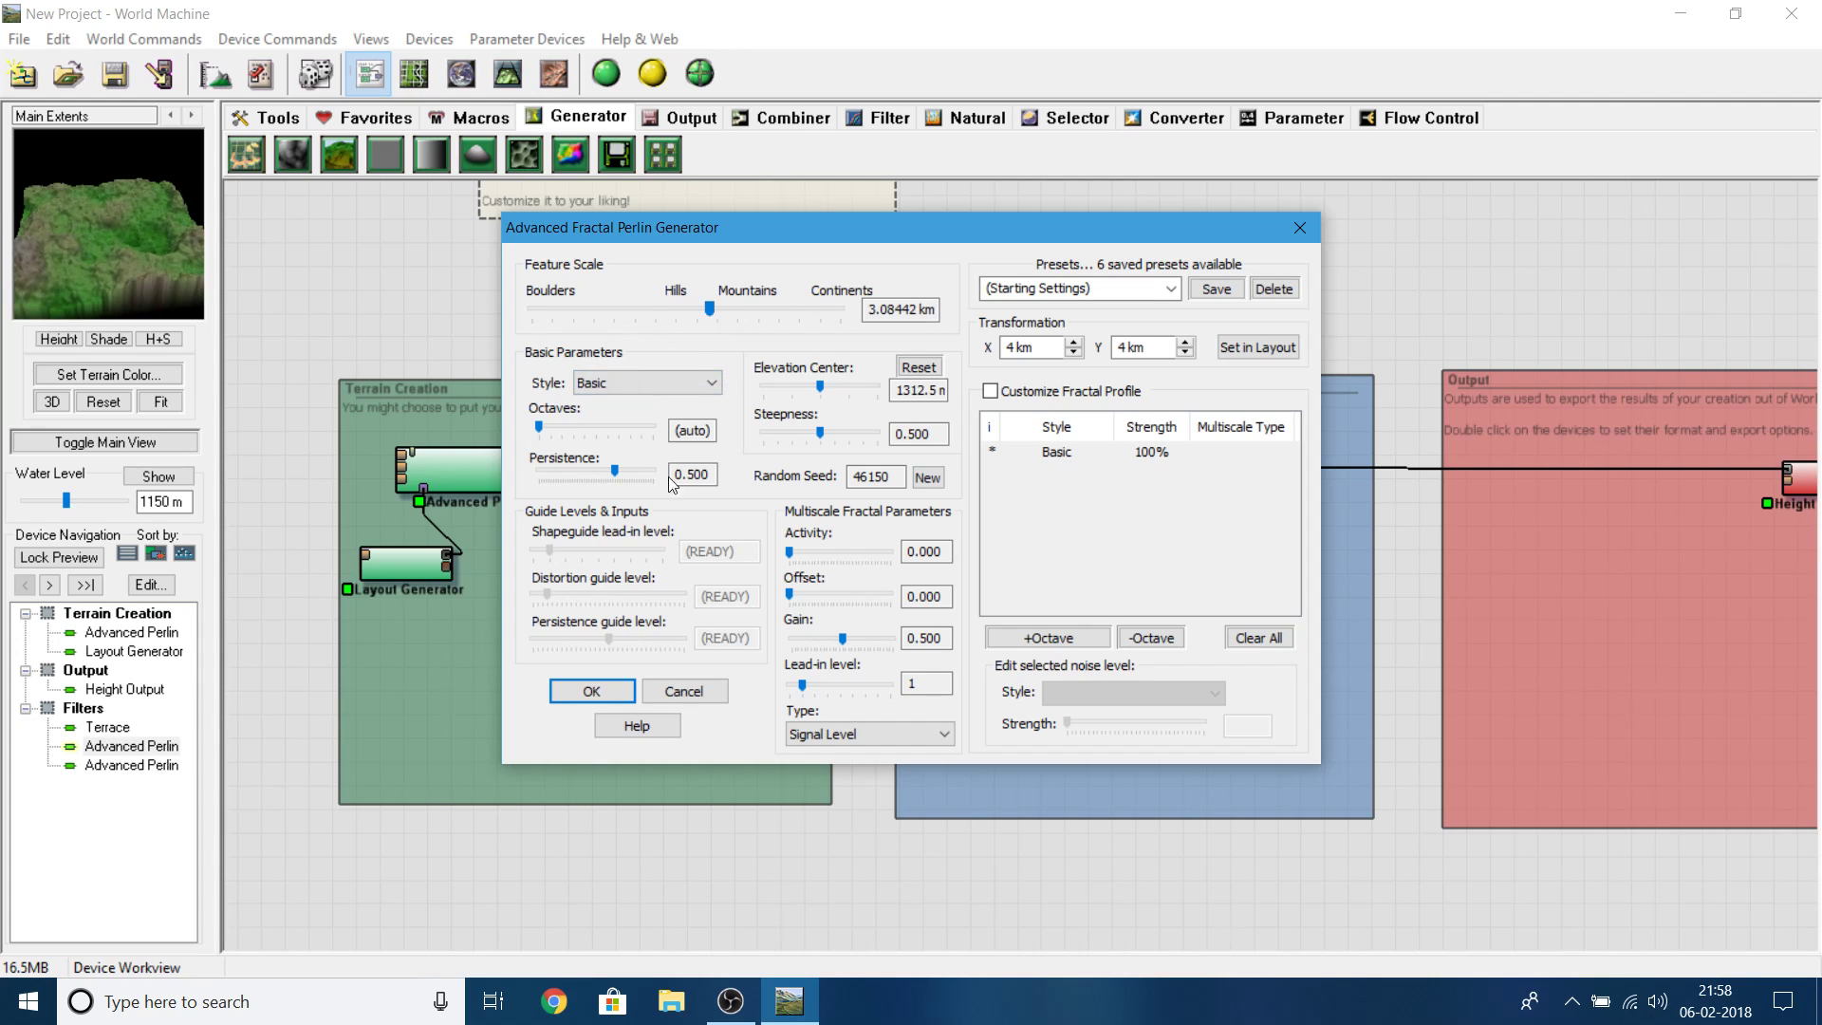
{"action": "left_click", "coordinate": [601, 680]}
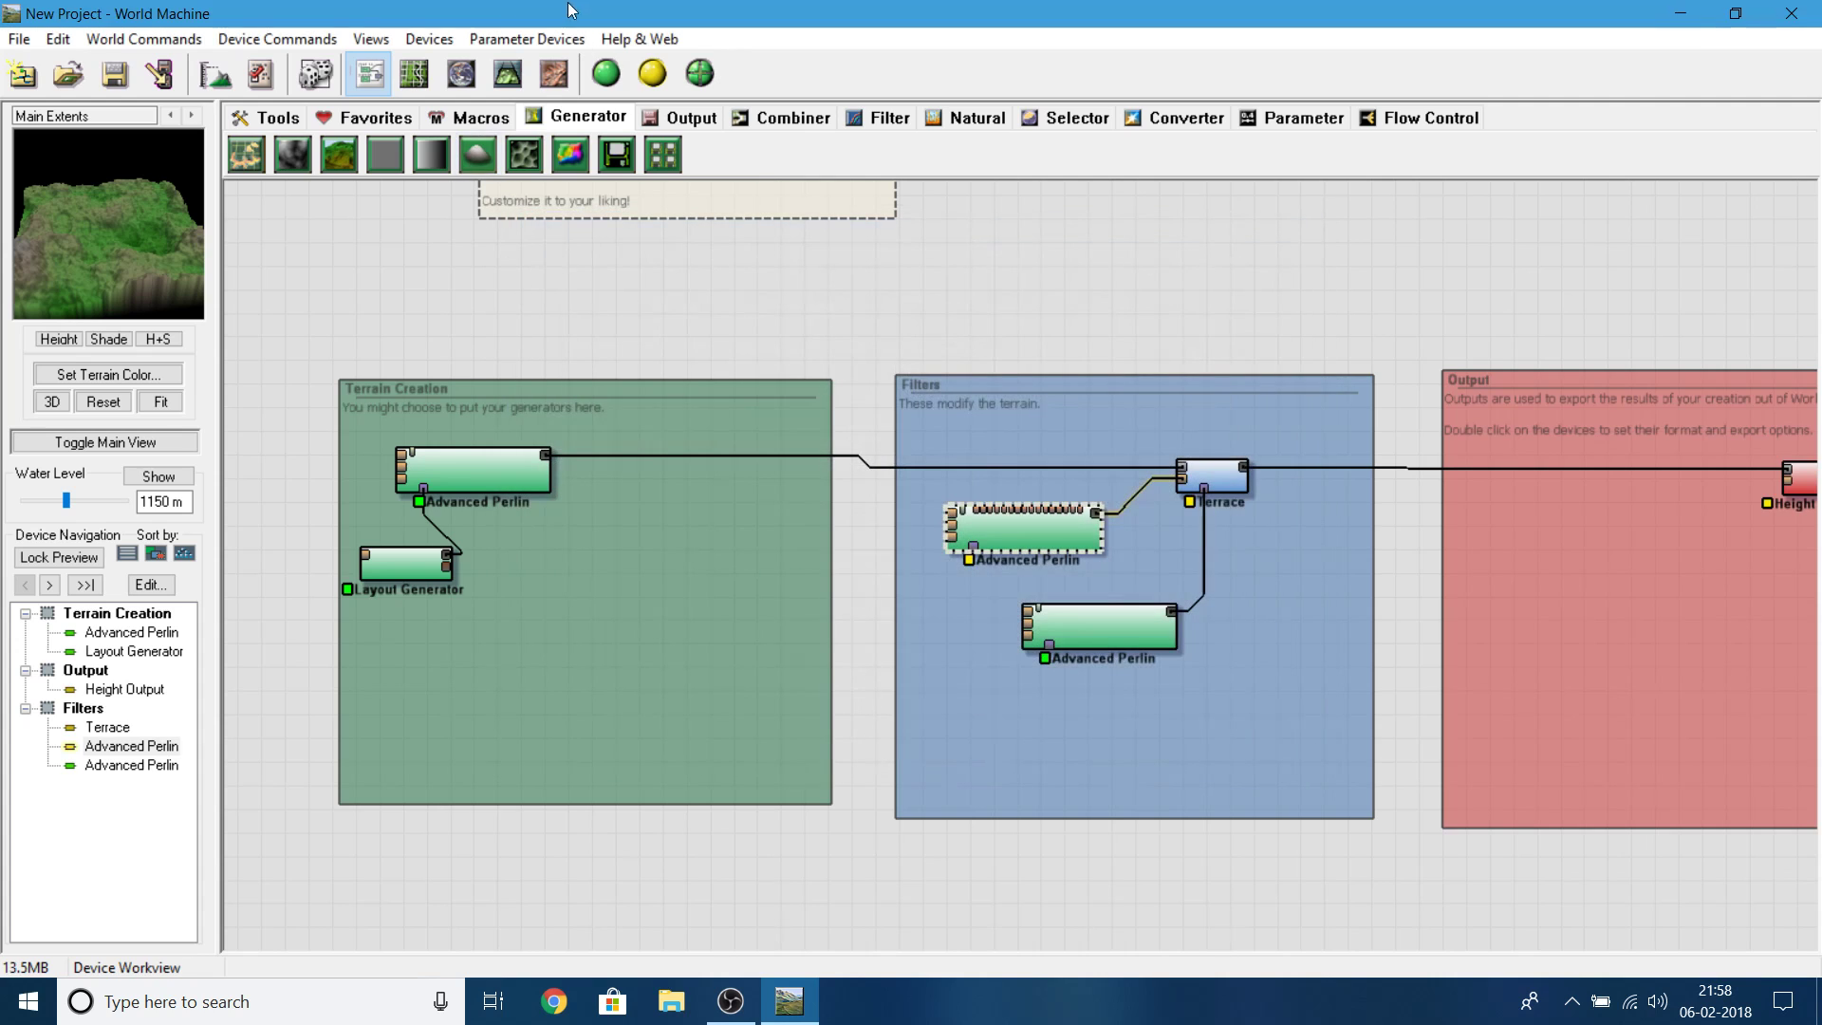
- Show Height Output in the 3D view and rebuild the world, keeping the current seeds without randomizing
{"action": "left_click", "coordinate": [497, 87]}
{"action": "scroll", "coordinate": [1152, 560], "scroll_direction": "up", "scroll_amount": 3}
{"action": "left_click_drag", "start_coordinate": [865, 533], "coordinate": [873, 653]}
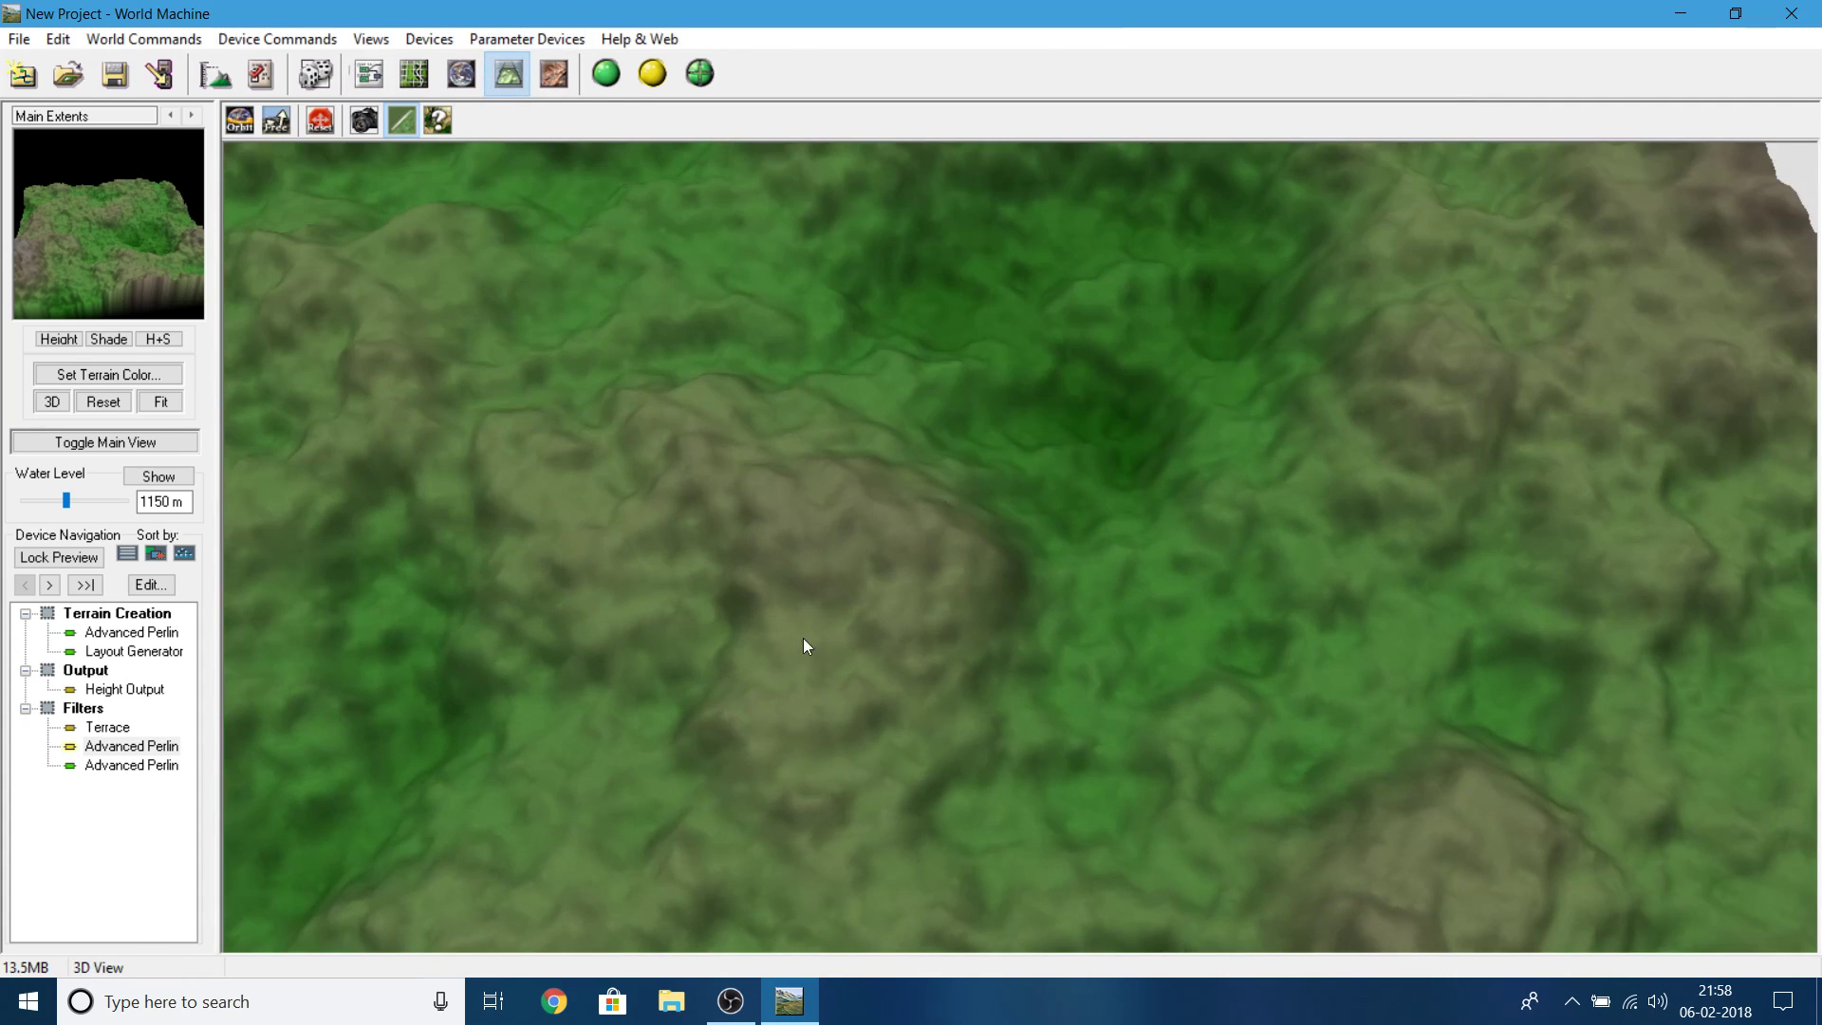
{"action": "left_click", "coordinate": [107, 690]}
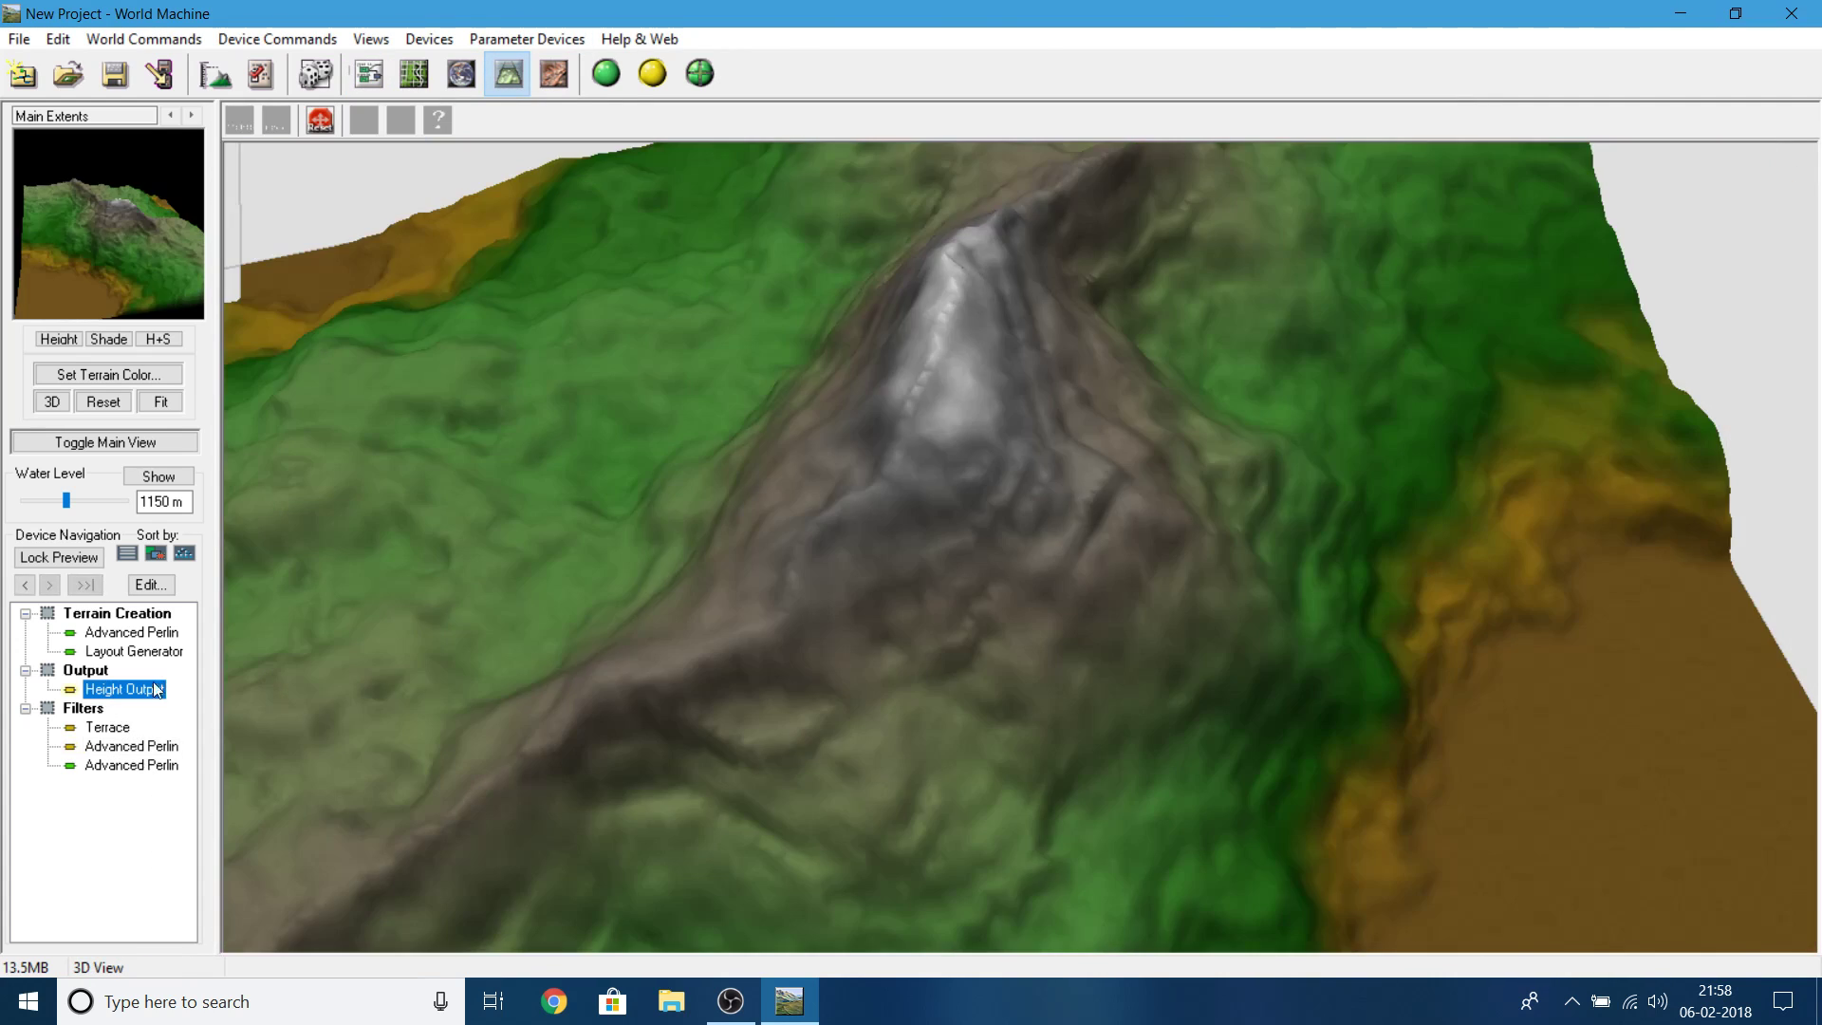
{"action": "scroll", "coordinate": [742, 594], "scroll_direction": "down", "scroll_amount": 3}
{"action": "left_click_drag", "start_coordinate": [742, 594], "coordinate": [714, 162]}
{"action": "left_click", "coordinate": [603, 73]}
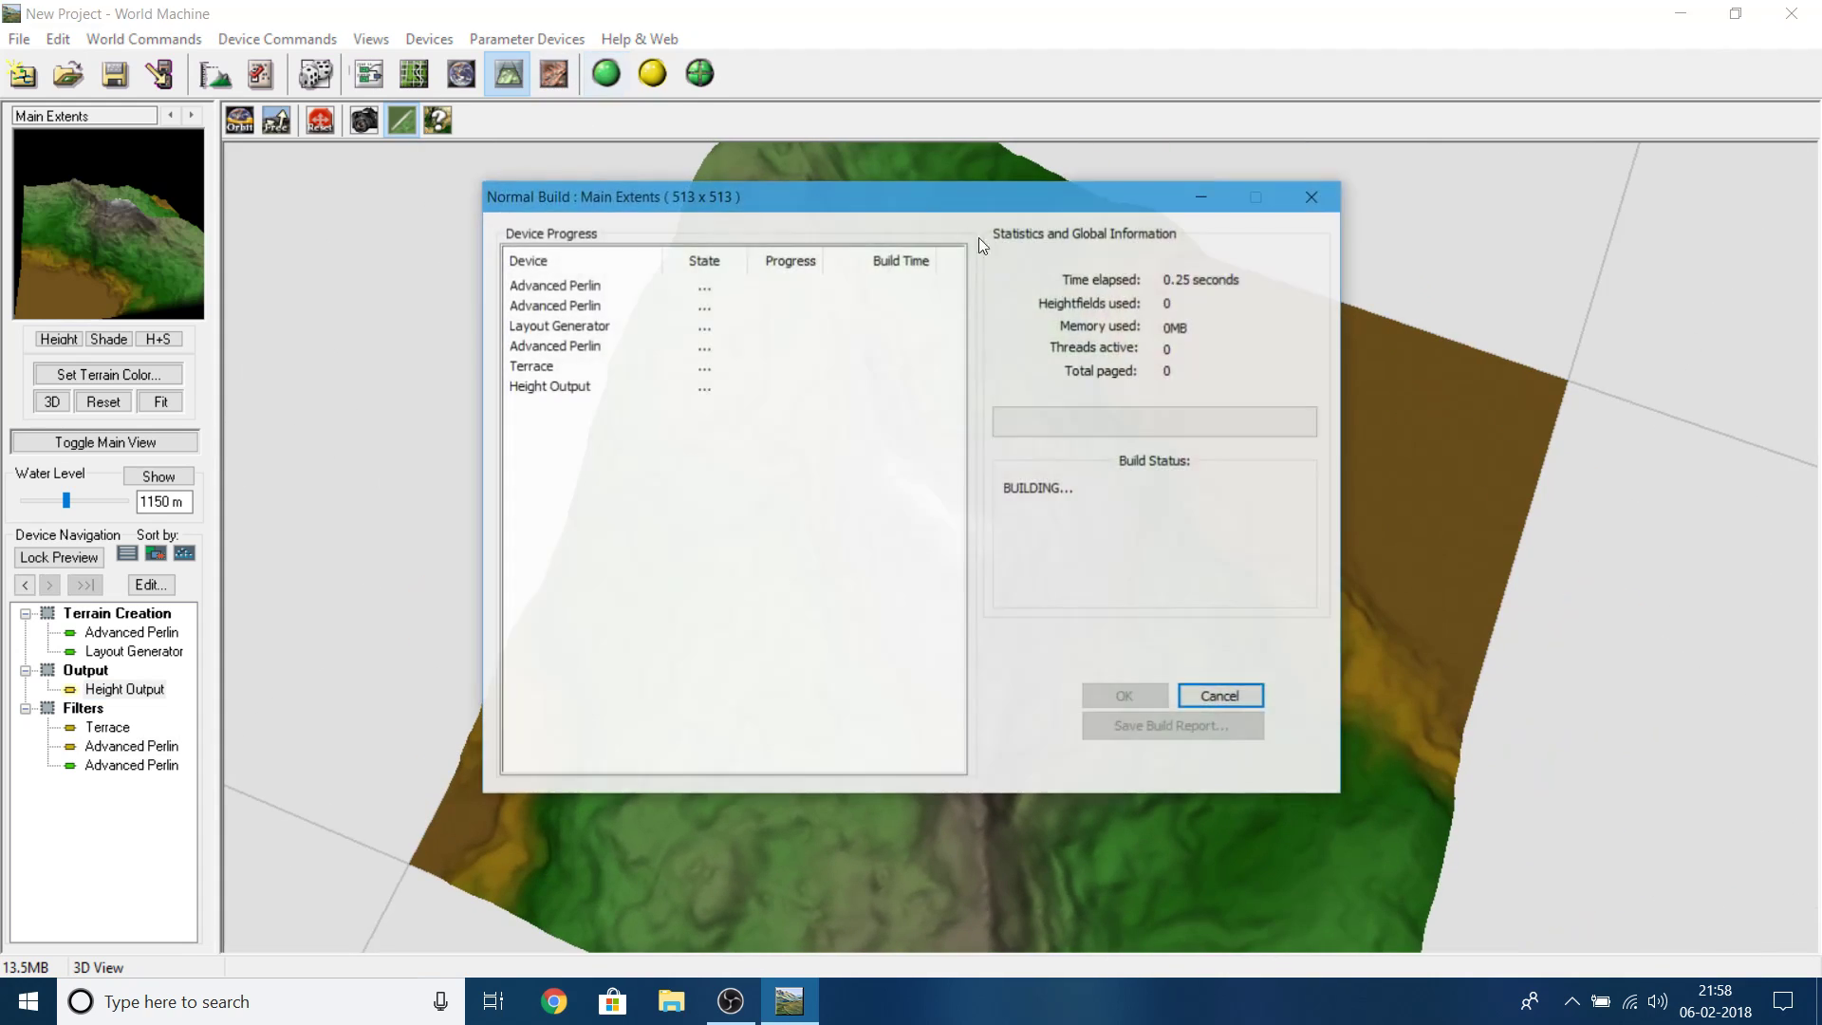
{"action": "left_click_drag", "start_coordinate": [905, 524], "coordinate": [798, 790]}
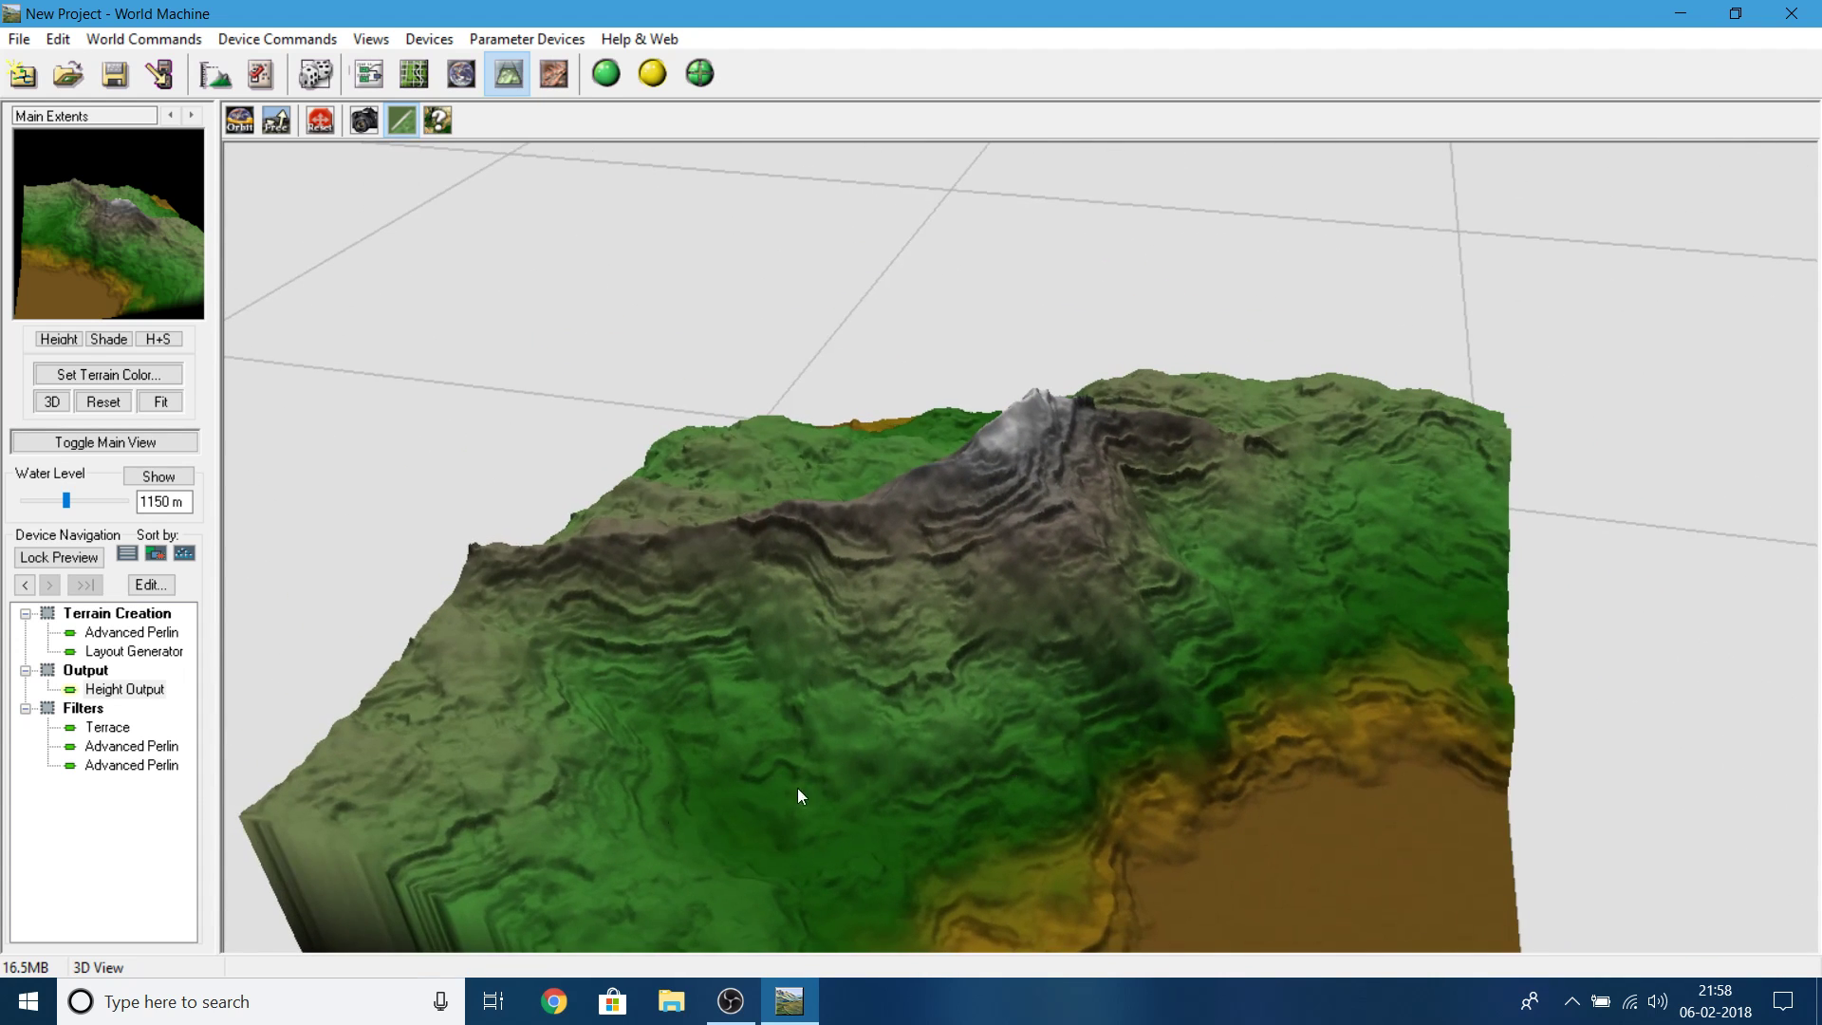
{"action": "left_click", "coordinate": [323, 73]}
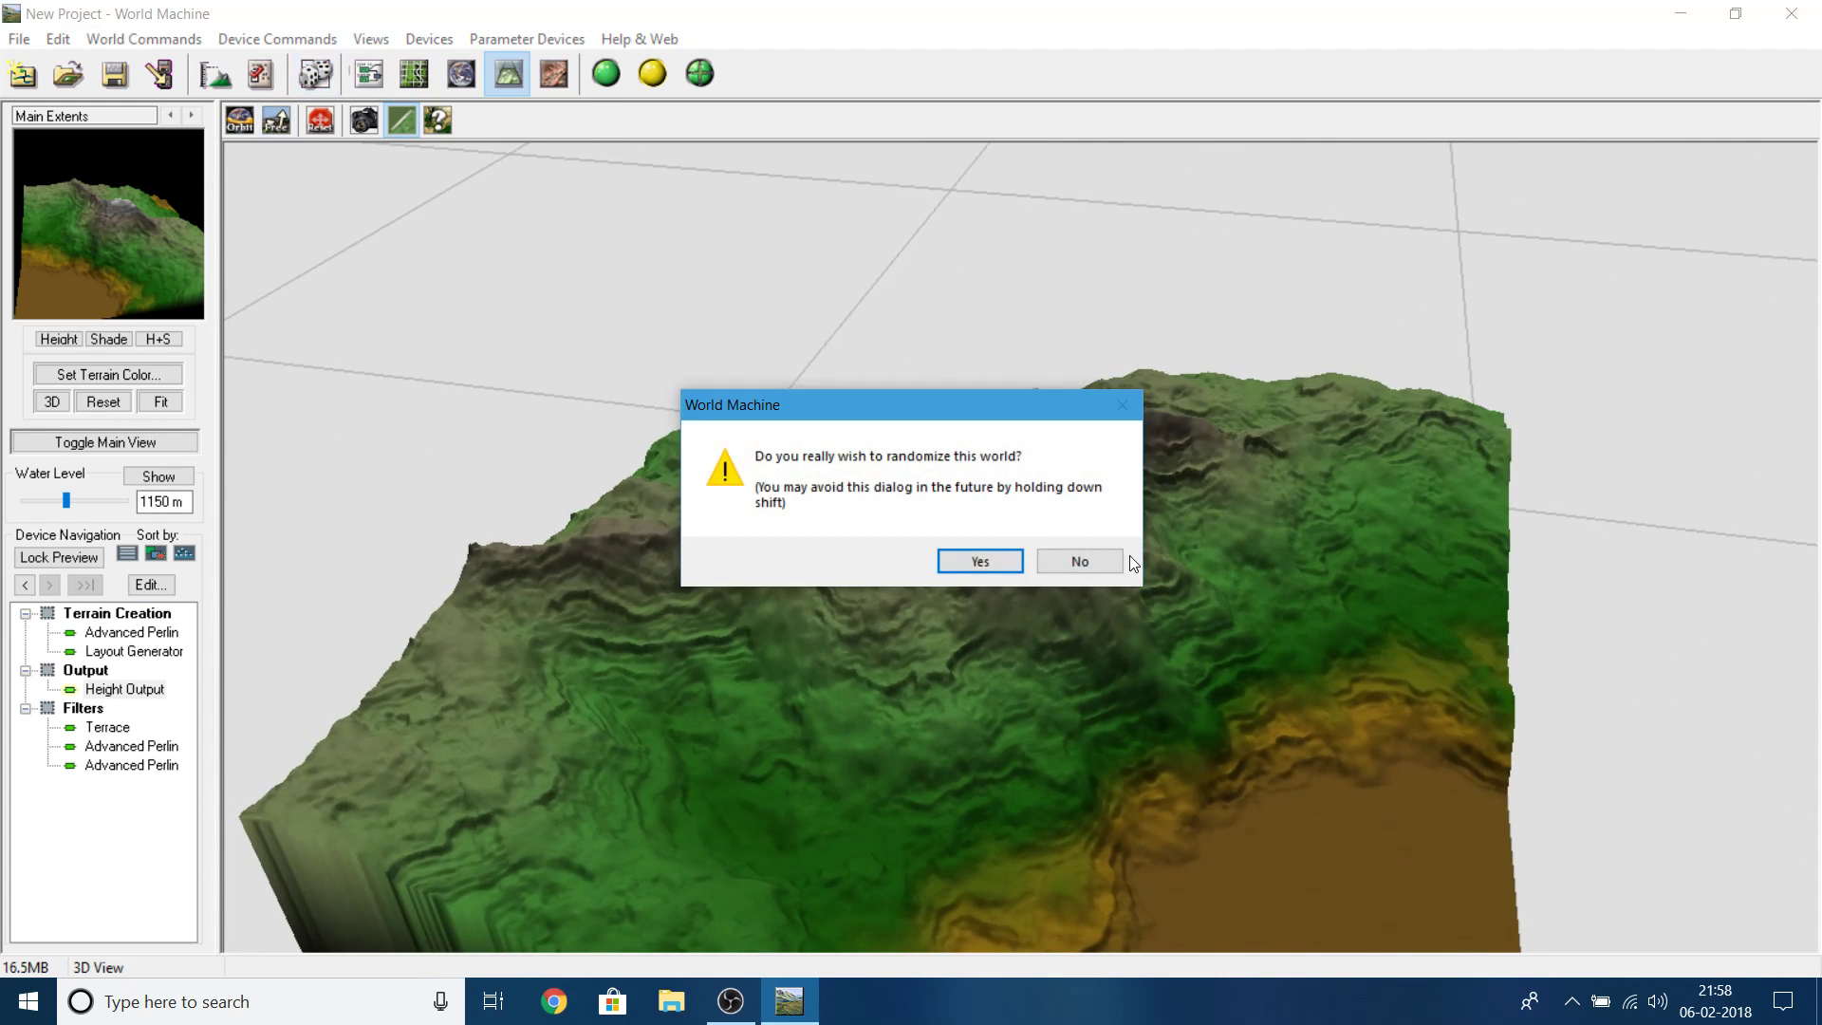
{"action": "left_click", "coordinate": [1099, 564]}
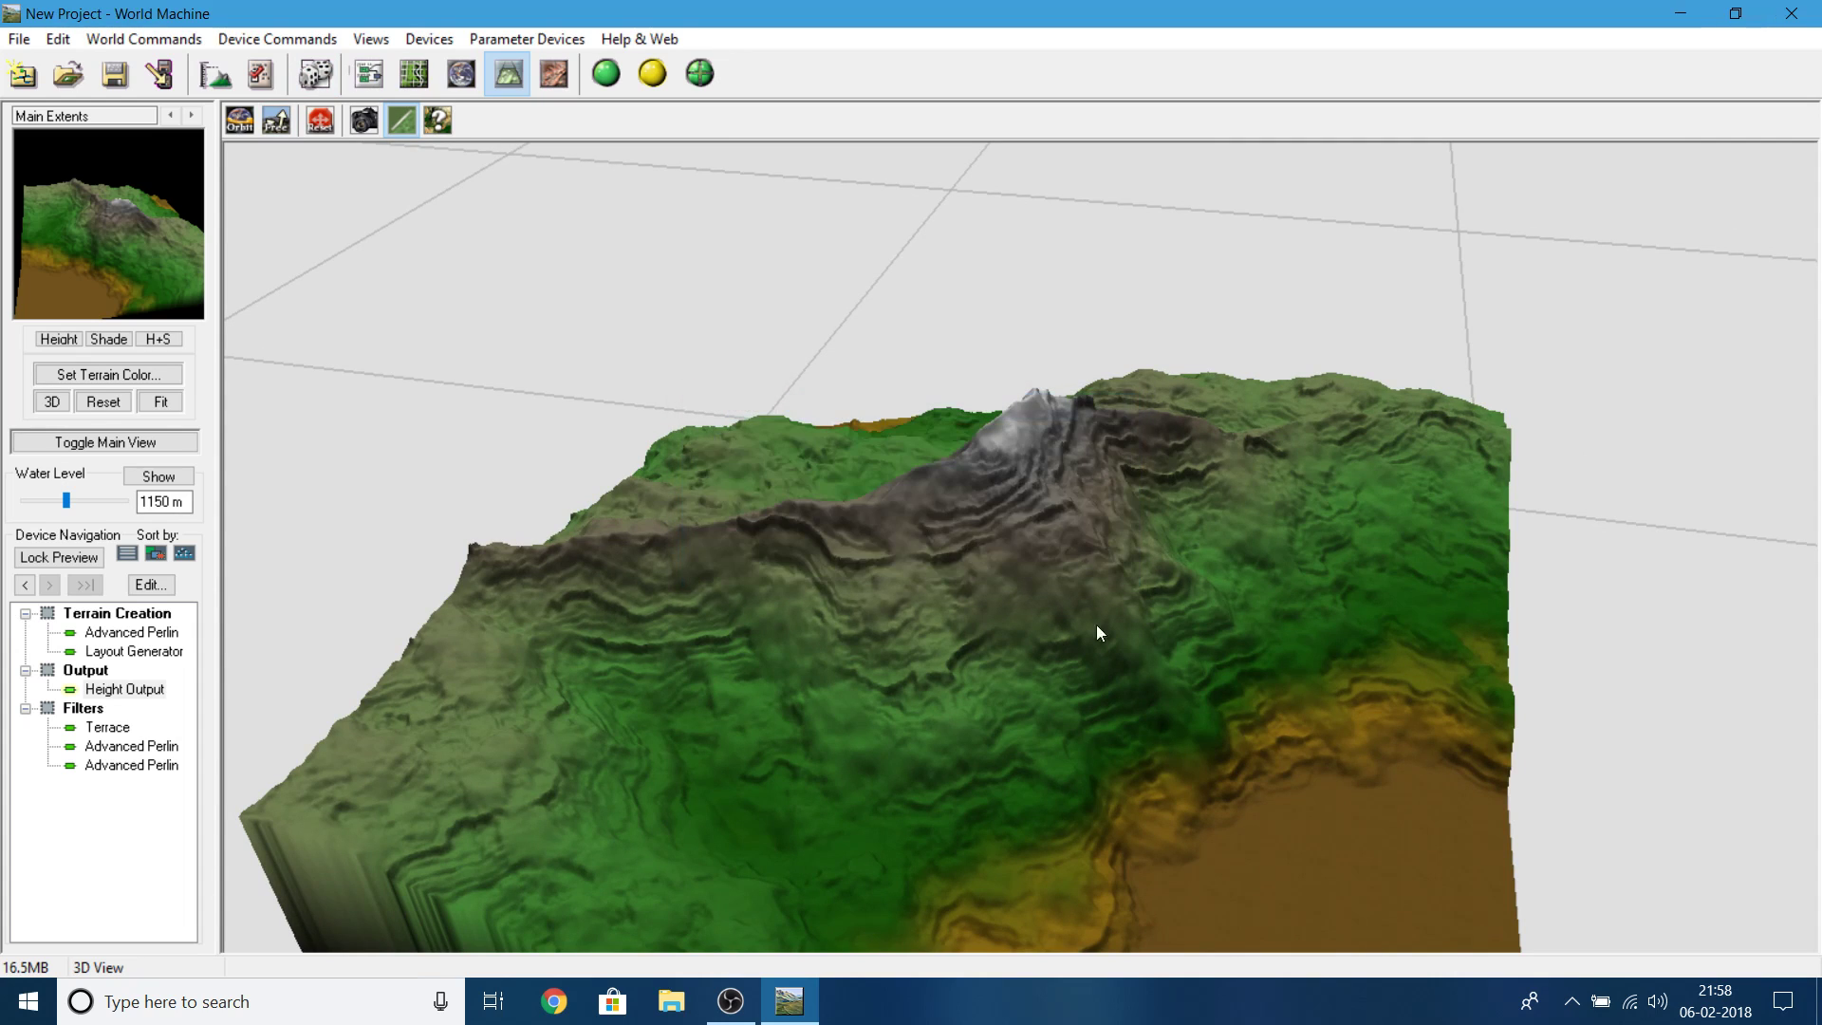
- Compare the terraced Height Output with the base Advanced Perlin and the other devices in the 3D view
{"action": "left_click", "coordinate": [125, 689]}
{"action": "left_click", "coordinate": [134, 651]}
{"action": "left_click", "coordinate": [124, 689]}
{"action": "left_click", "coordinate": [131, 632]}
{"action": "left_click", "coordinate": [117, 689]}
{"action": "left_click", "coordinate": [131, 632]}
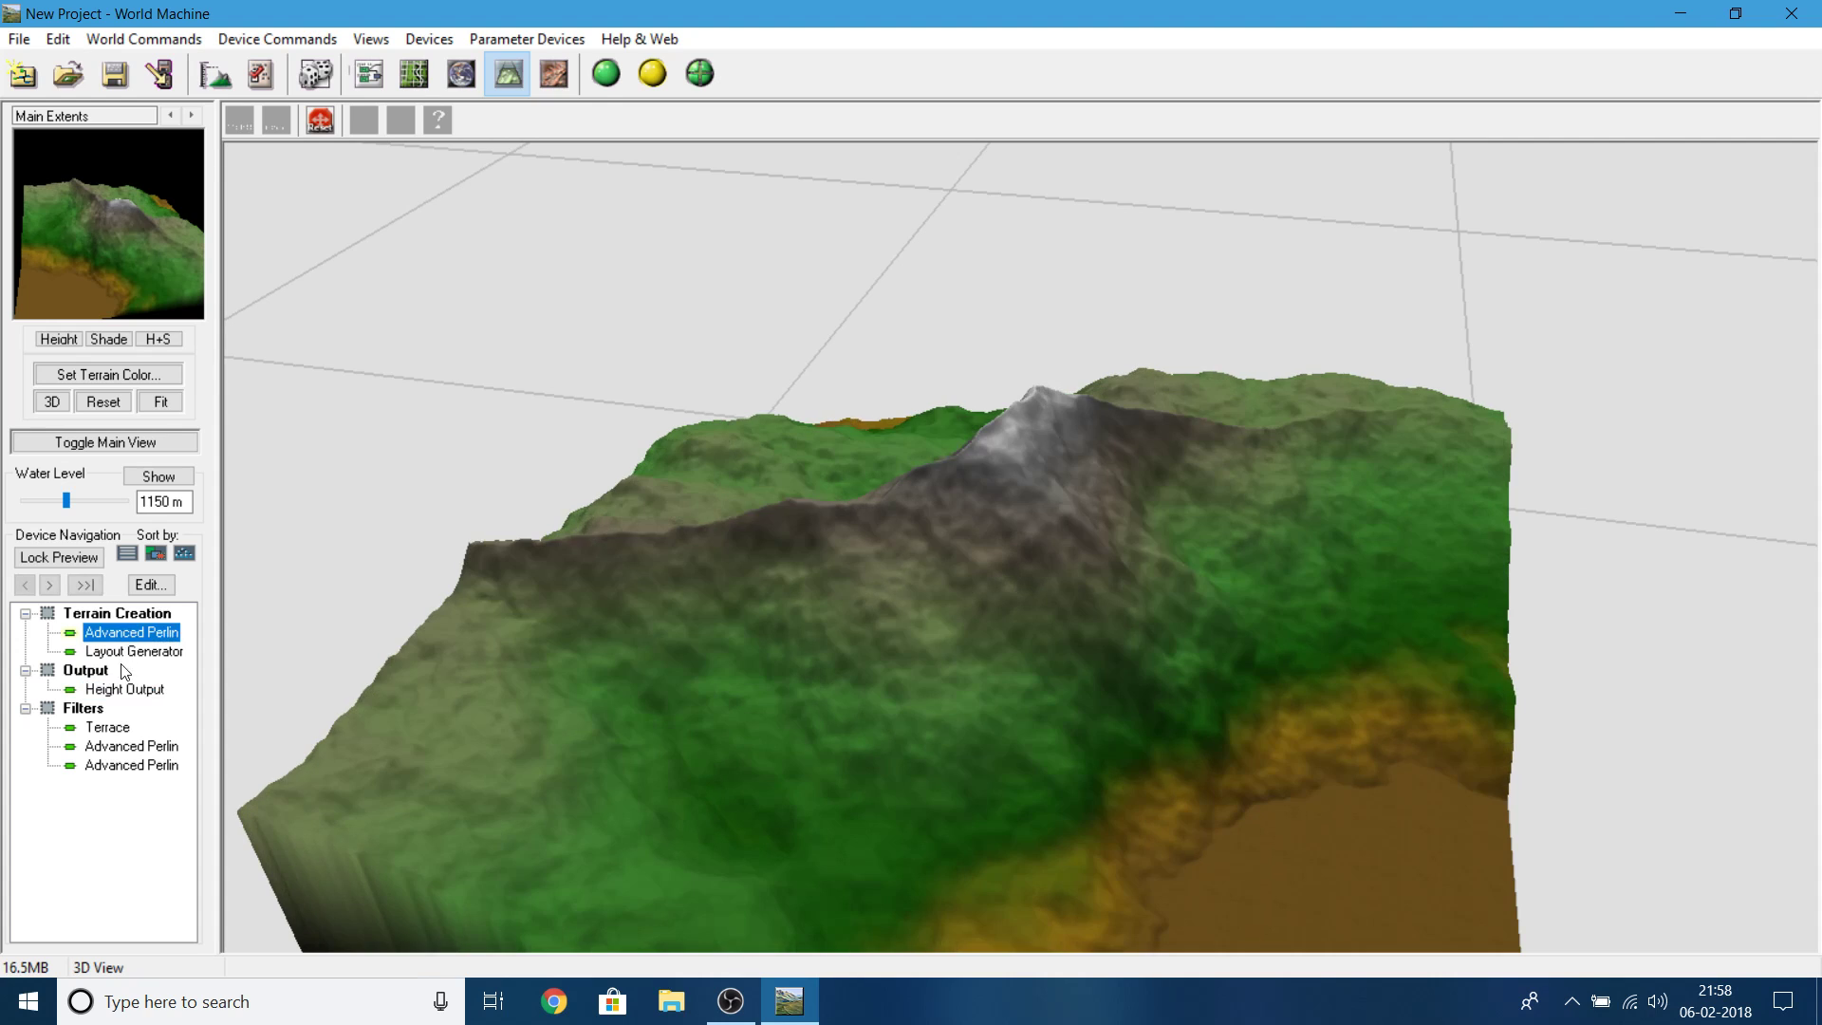
{"action": "left_click", "coordinate": [127, 763]}
{"action": "left_click", "coordinate": [113, 689]}
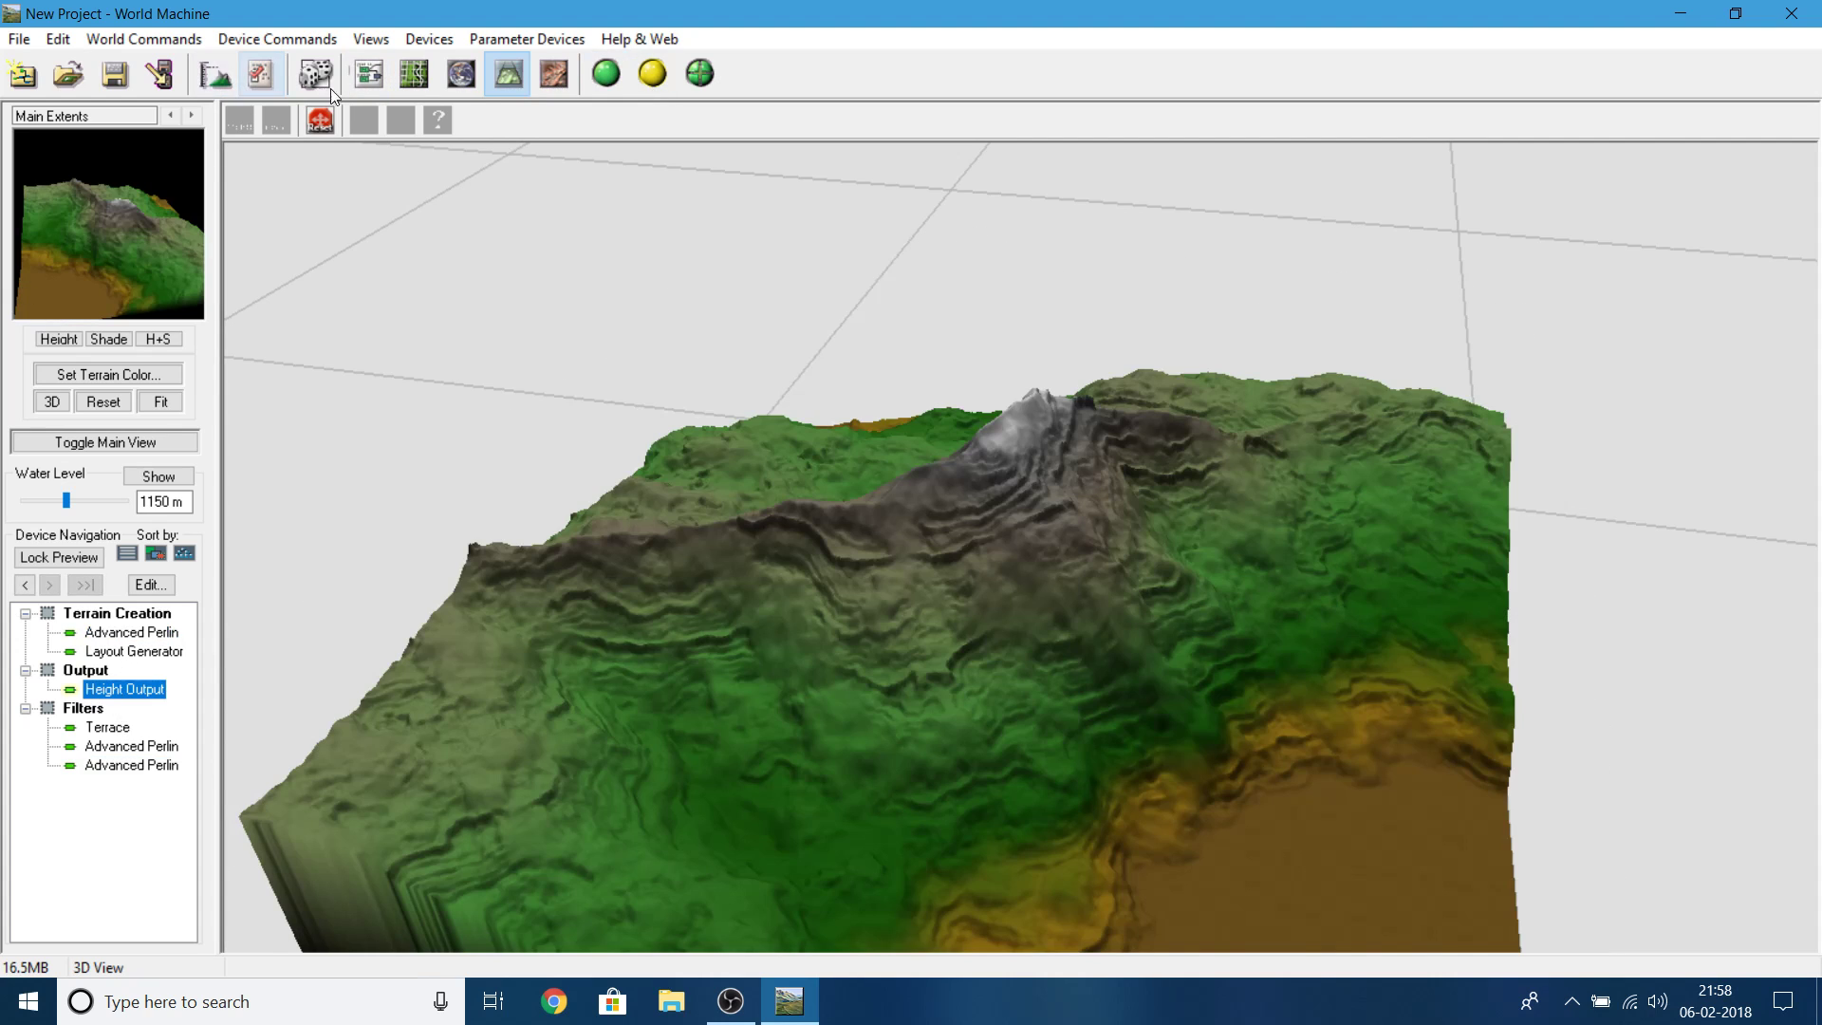
- Lock the preview to Height Output, then check it in the layout and 3D views while selecting other devices
{"action": "left_click", "coordinate": [368, 73]}
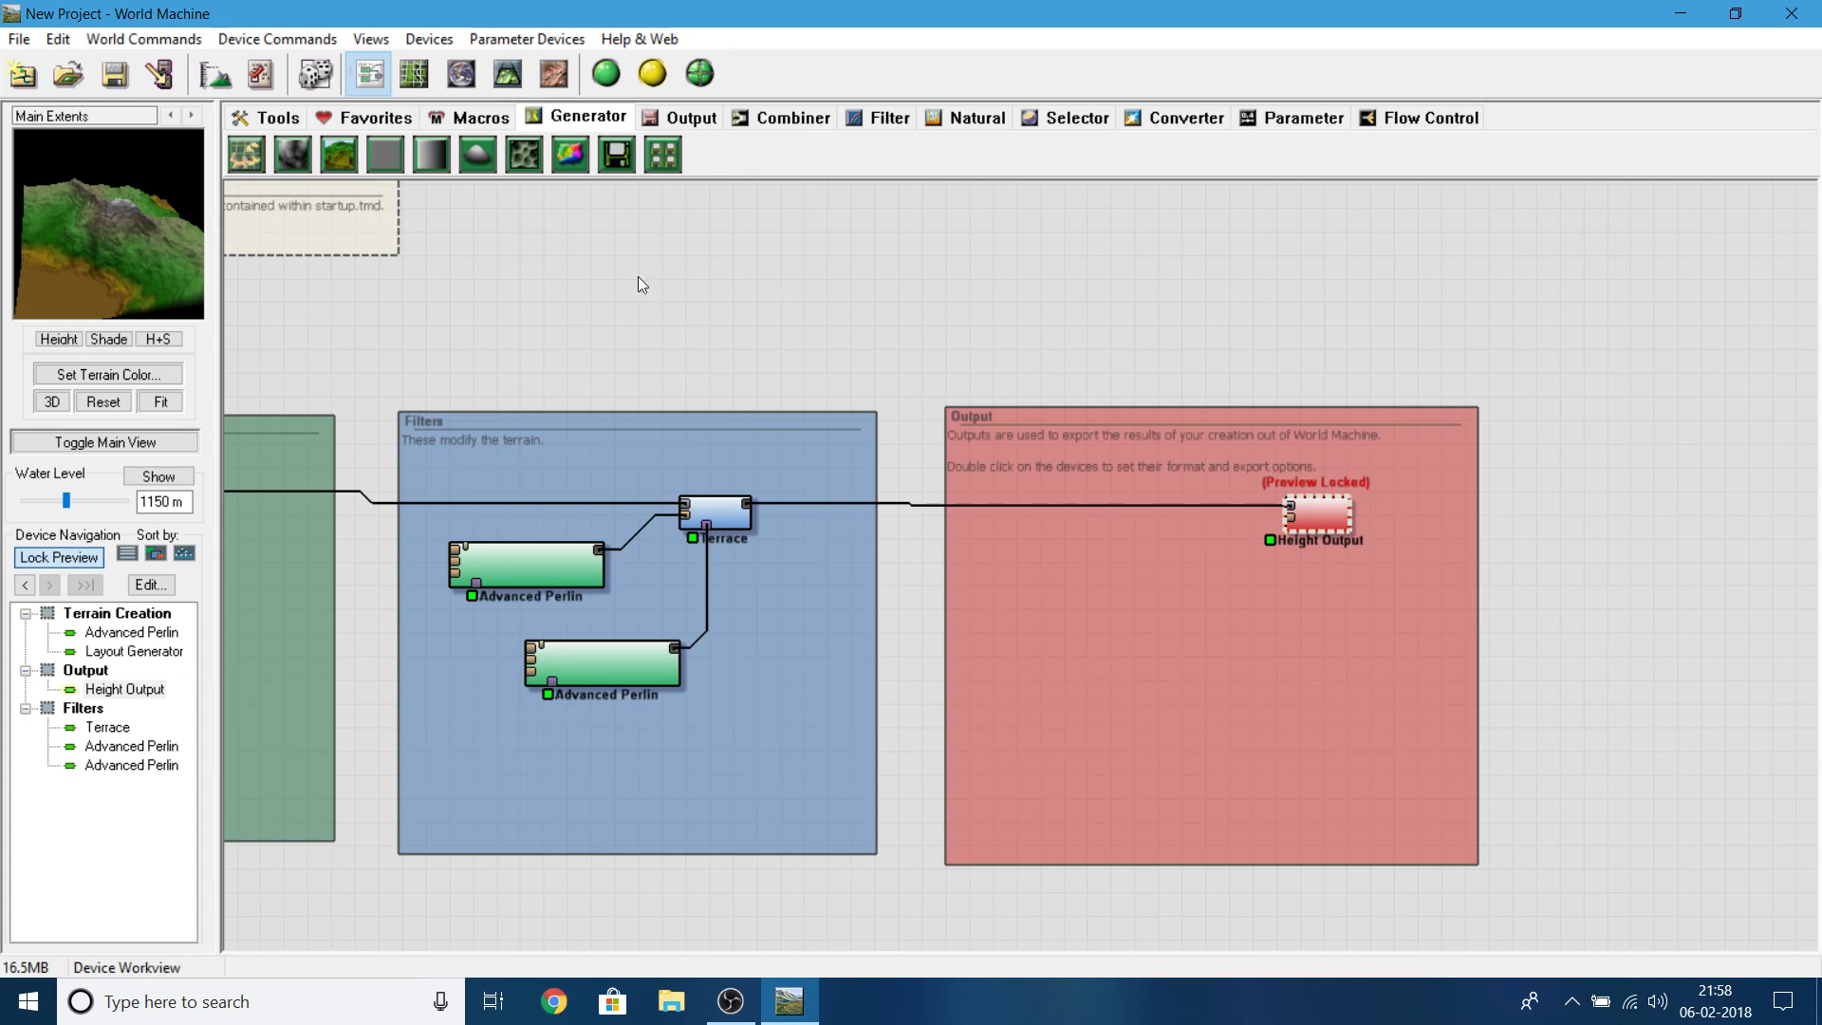
{"action": "left_click", "coordinate": [414, 73]}
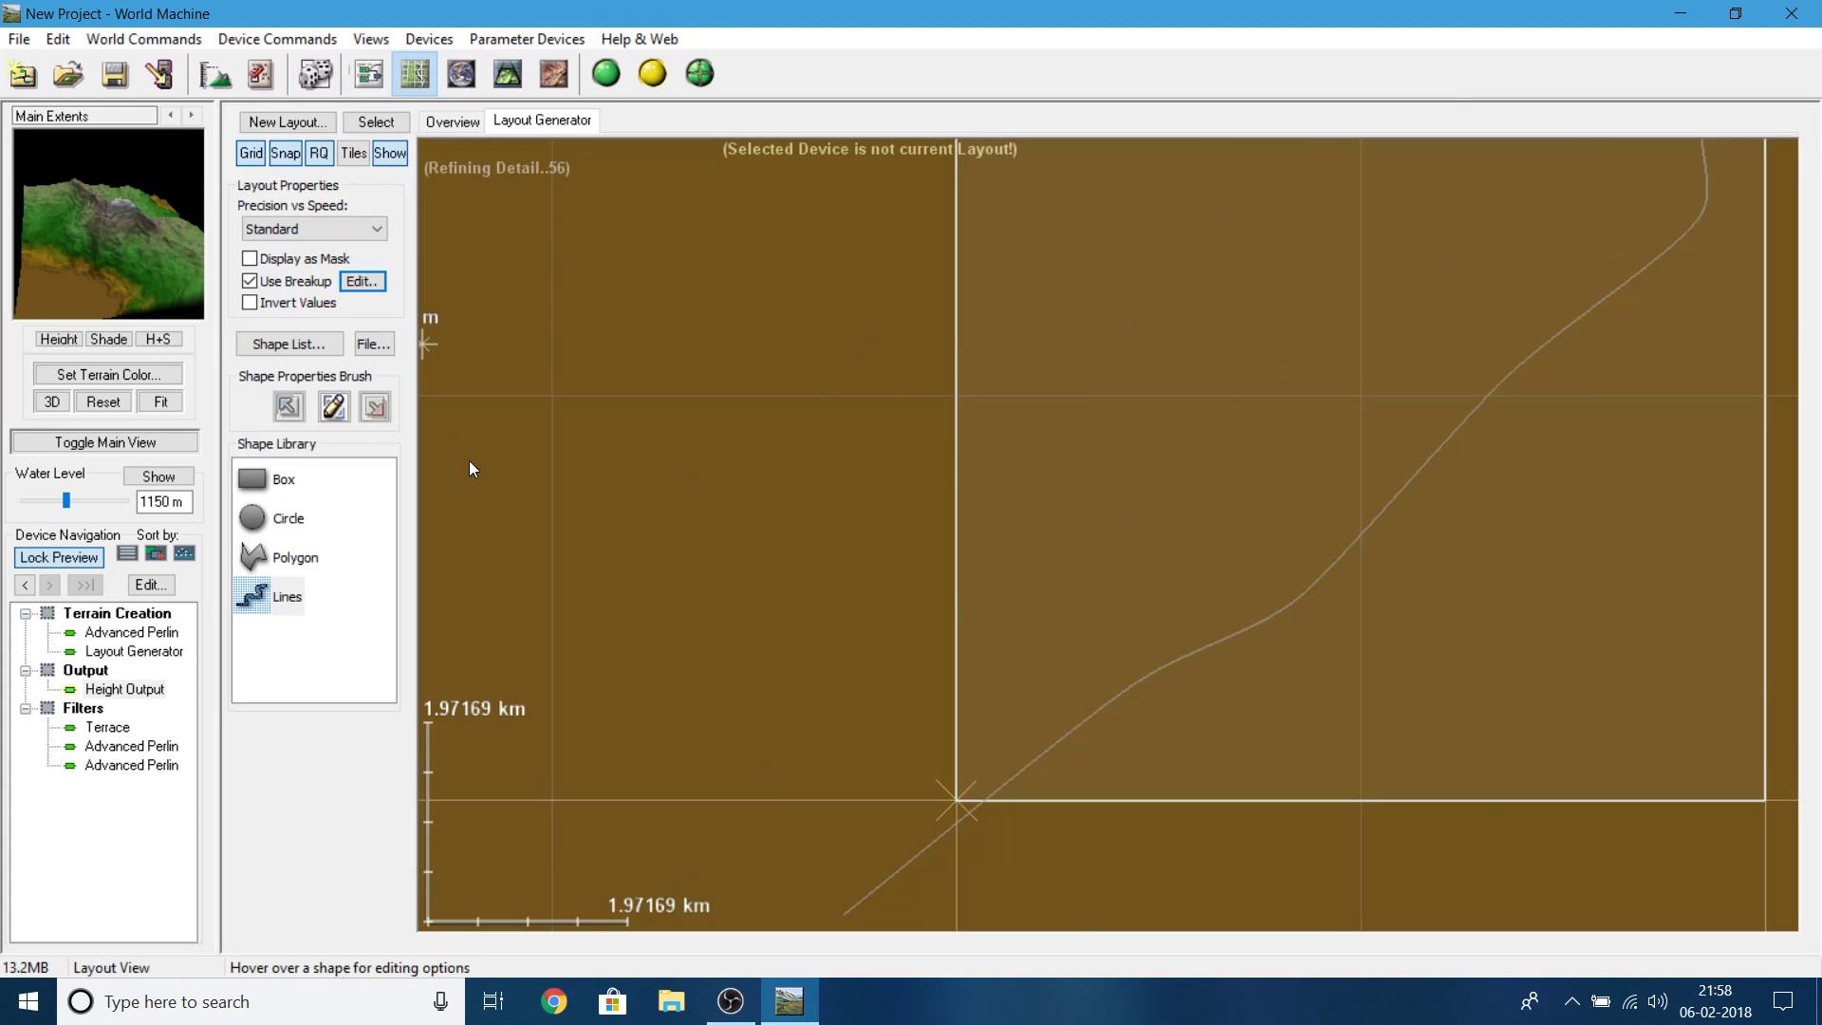
{"action": "scroll", "coordinate": [839, 583], "scroll_direction": "down", "scroll_amount": 3}
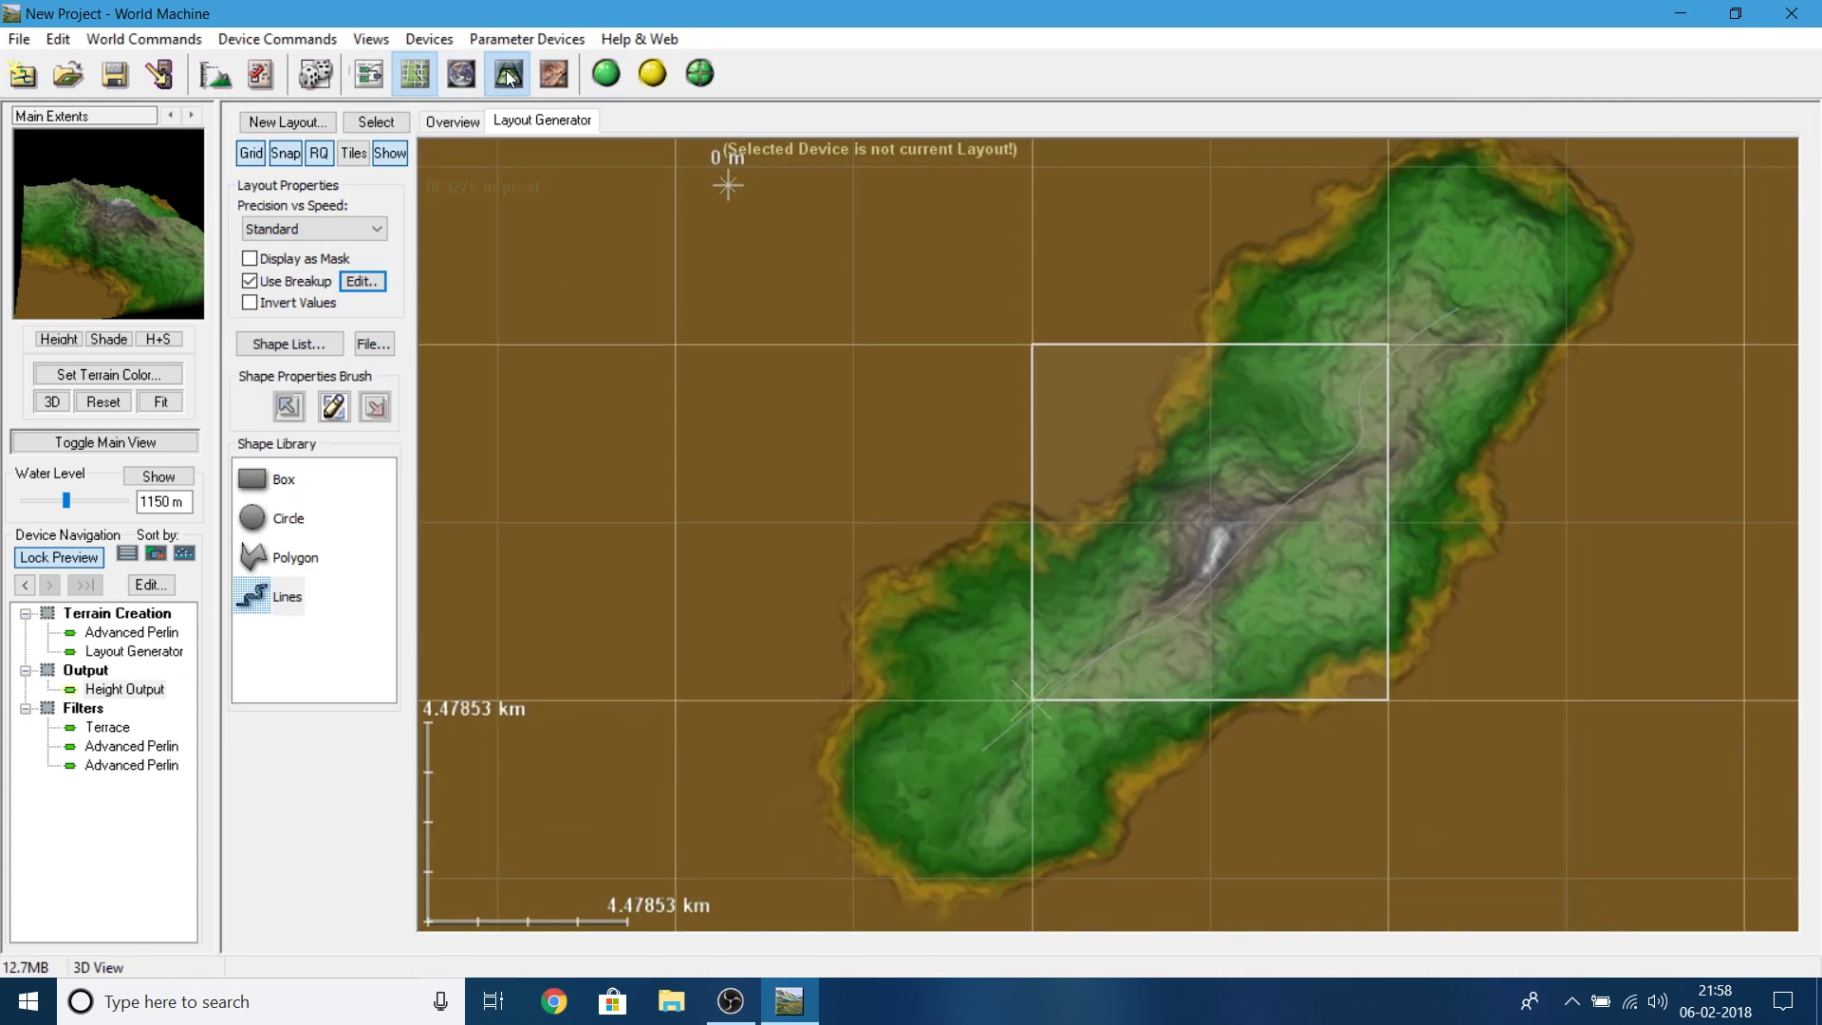
{"action": "left_click", "coordinate": [509, 75]}
{"action": "left_click", "coordinate": [104, 727]}
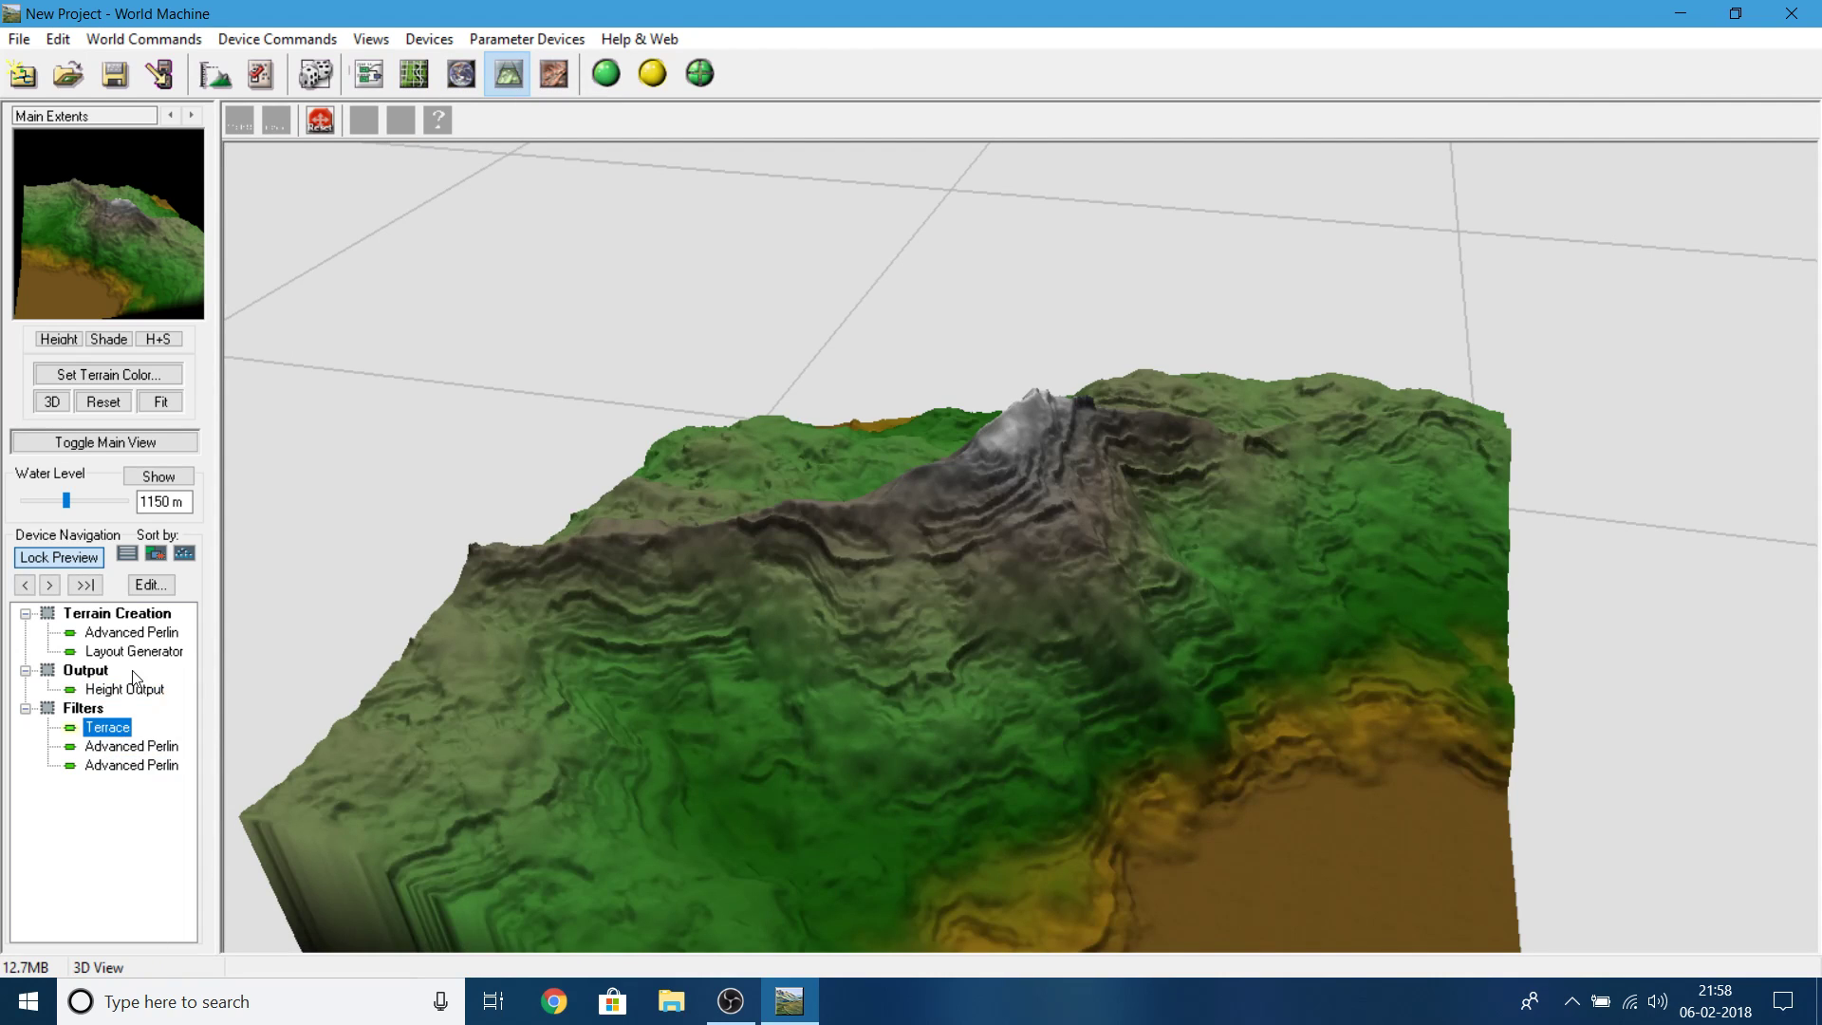
{"action": "left_click", "coordinate": [133, 633]}
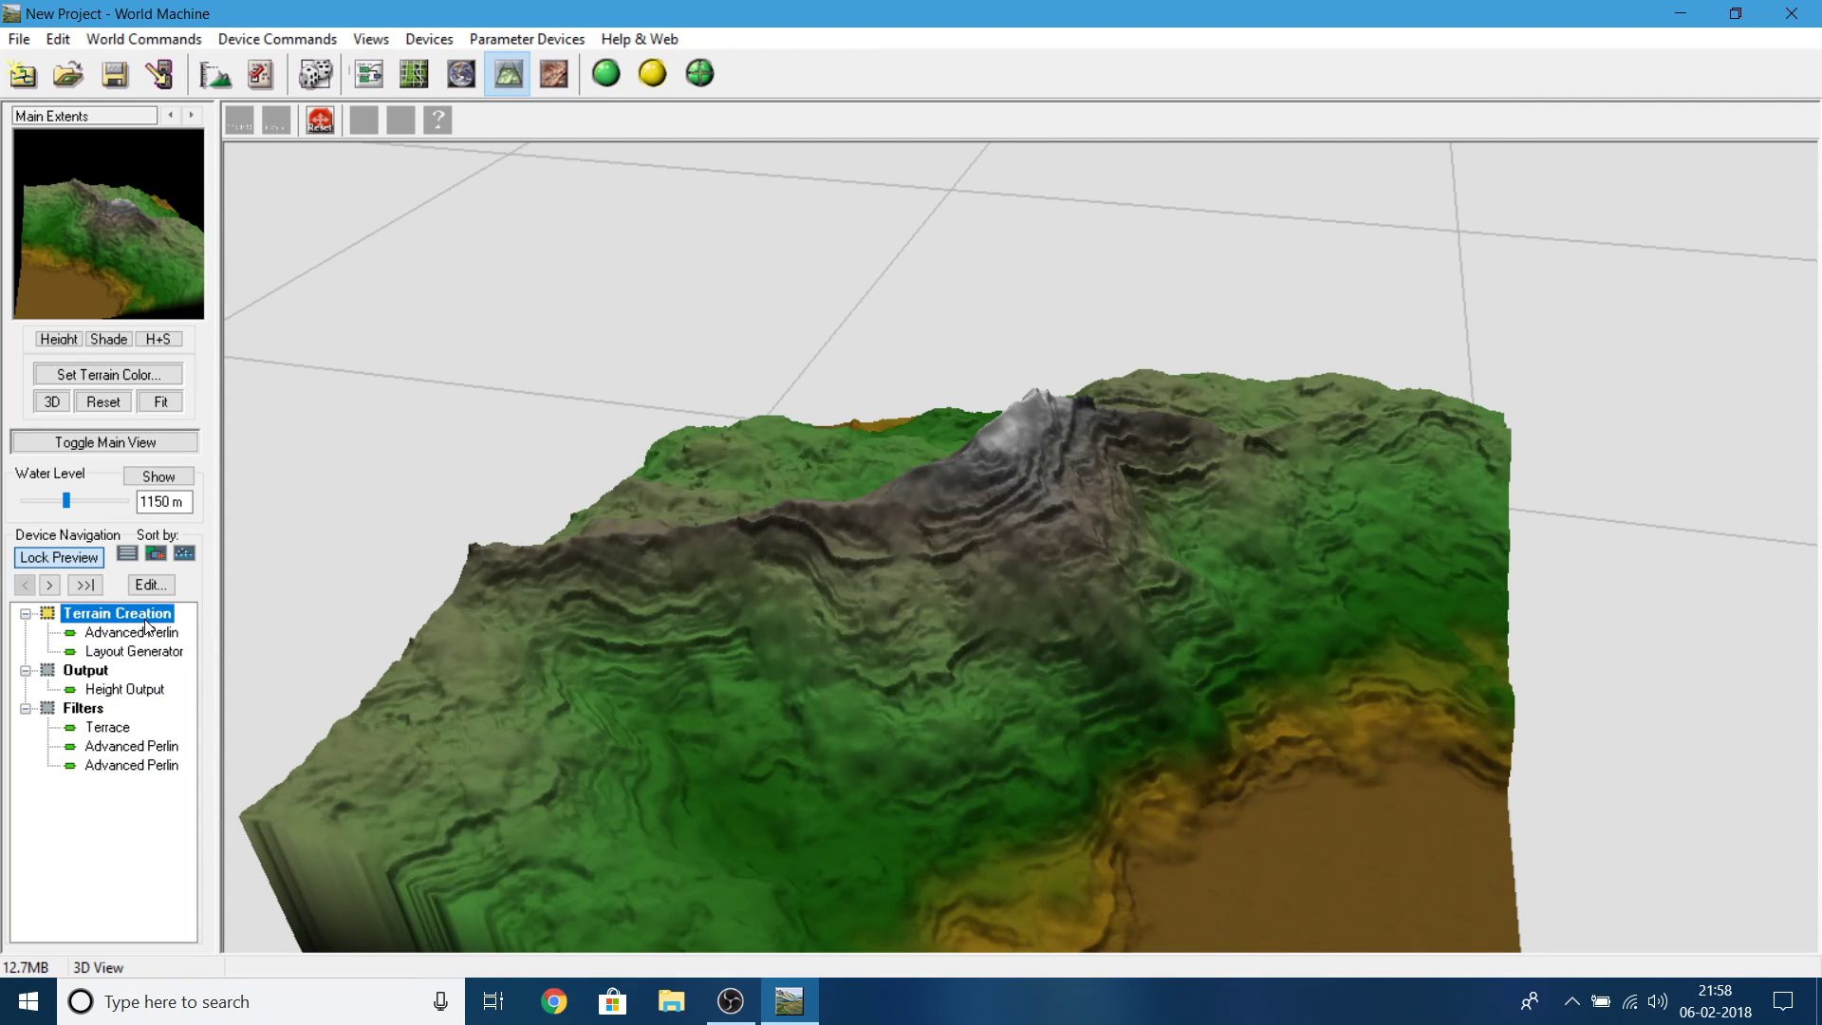
{"action": "double_click", "coordinate": [132, 746]}
{"action": "left_click_drag", "start_coordinate": [1008, 220], "coordinate": [1477, 276]}
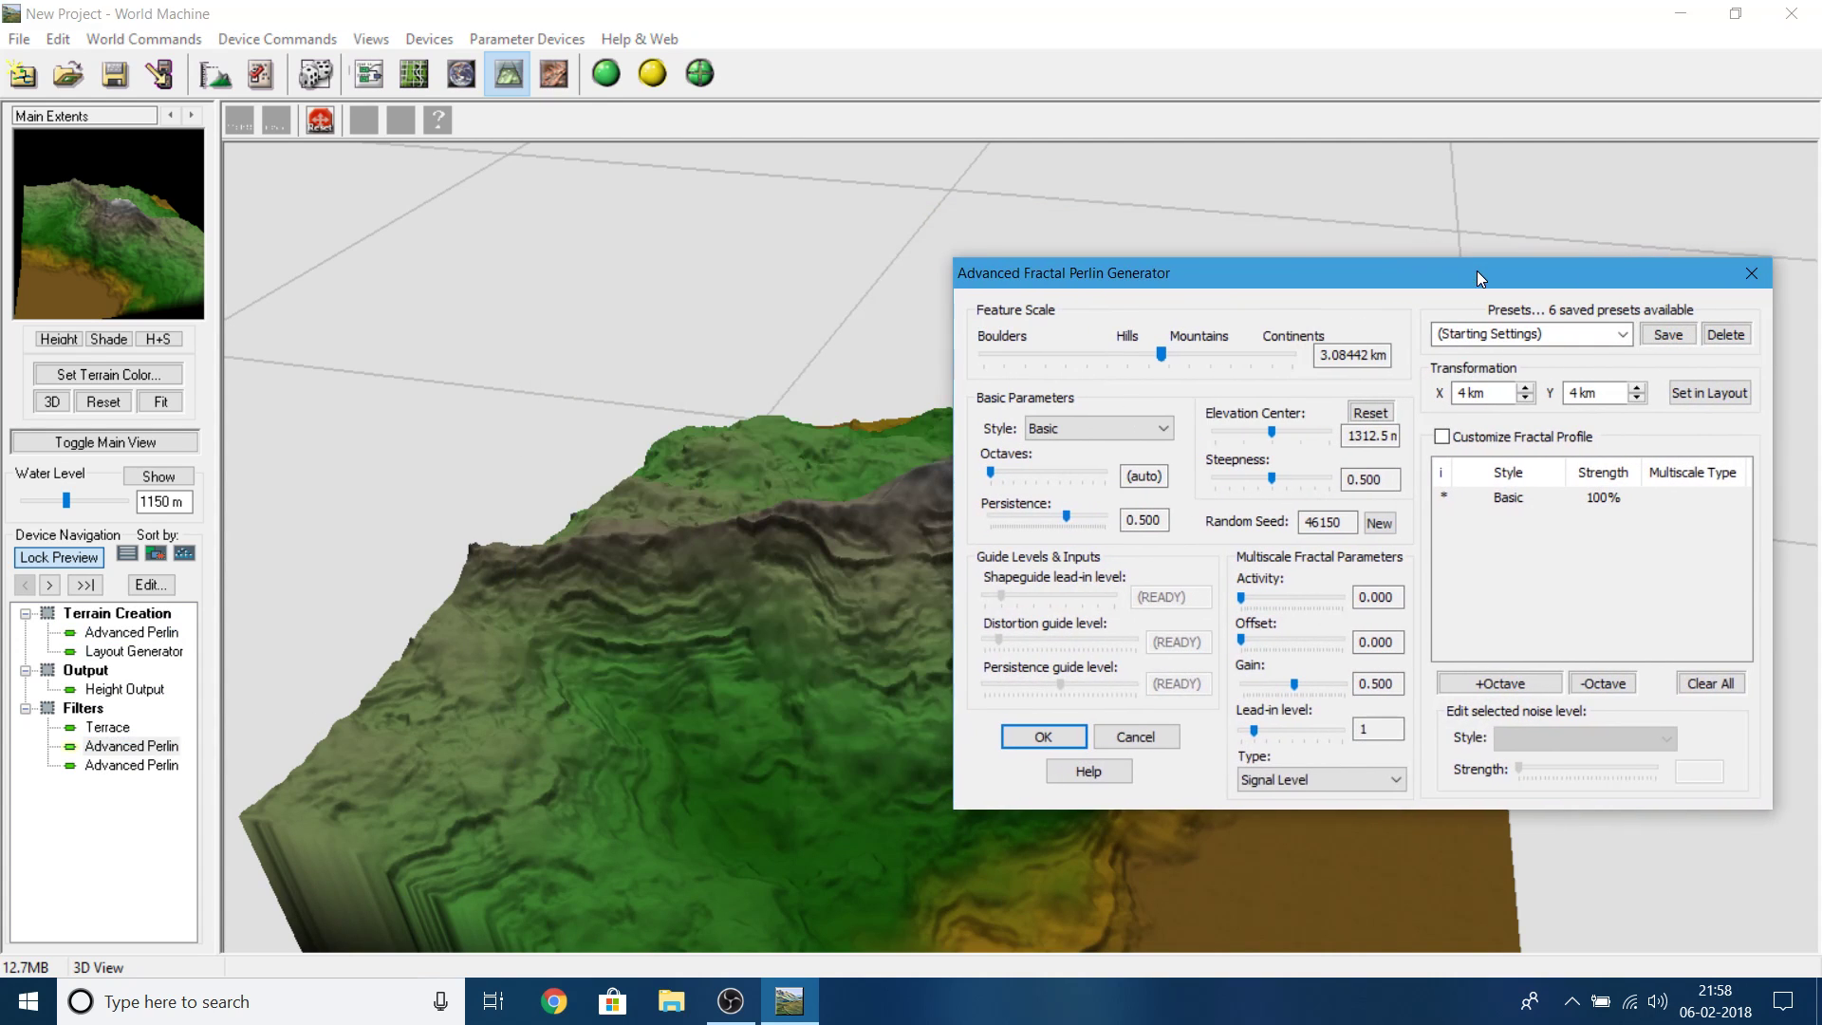
{"action": "left_click", "coordinate": [1751, 273]}
- Set the feature scale of the upper Advanced Perlin in the Filters group to about 2.59 km
{"action": "left_click_drag", "start_coordinate": [1221, 371], "coordinate": [939, 647]}
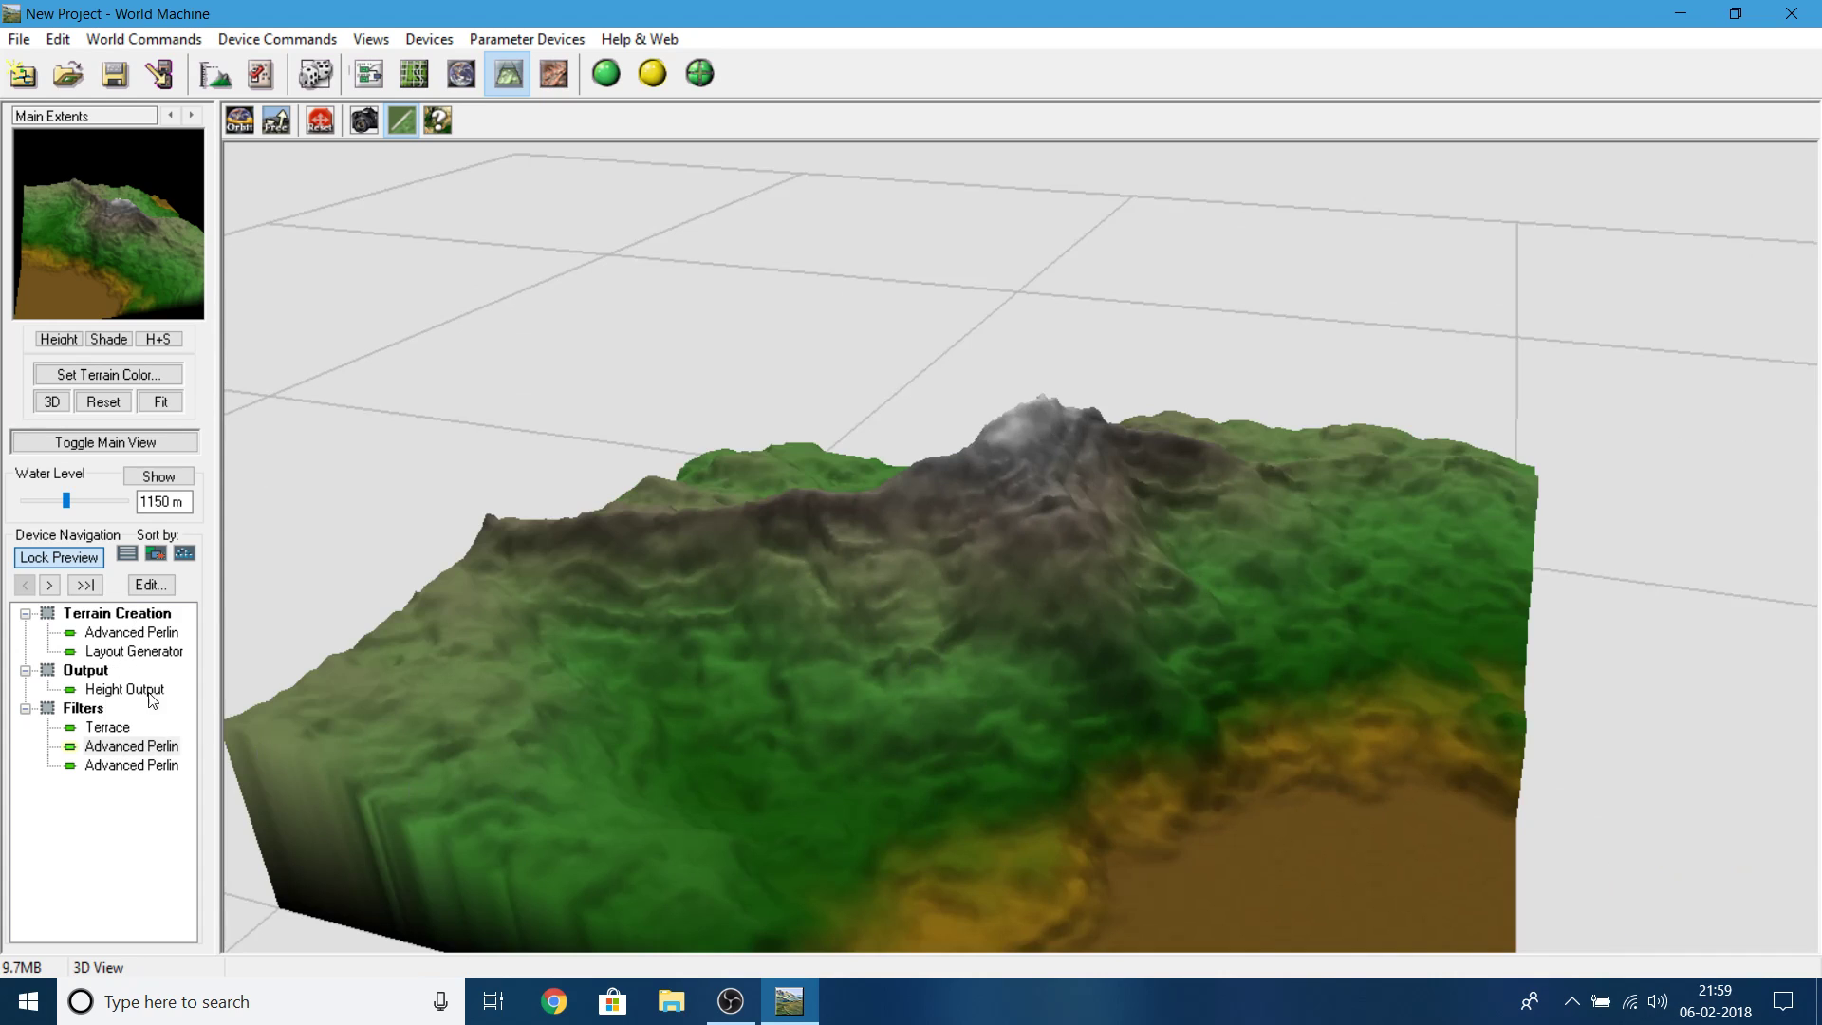
{"action": "double_click", "coordinate": [131, 748]}
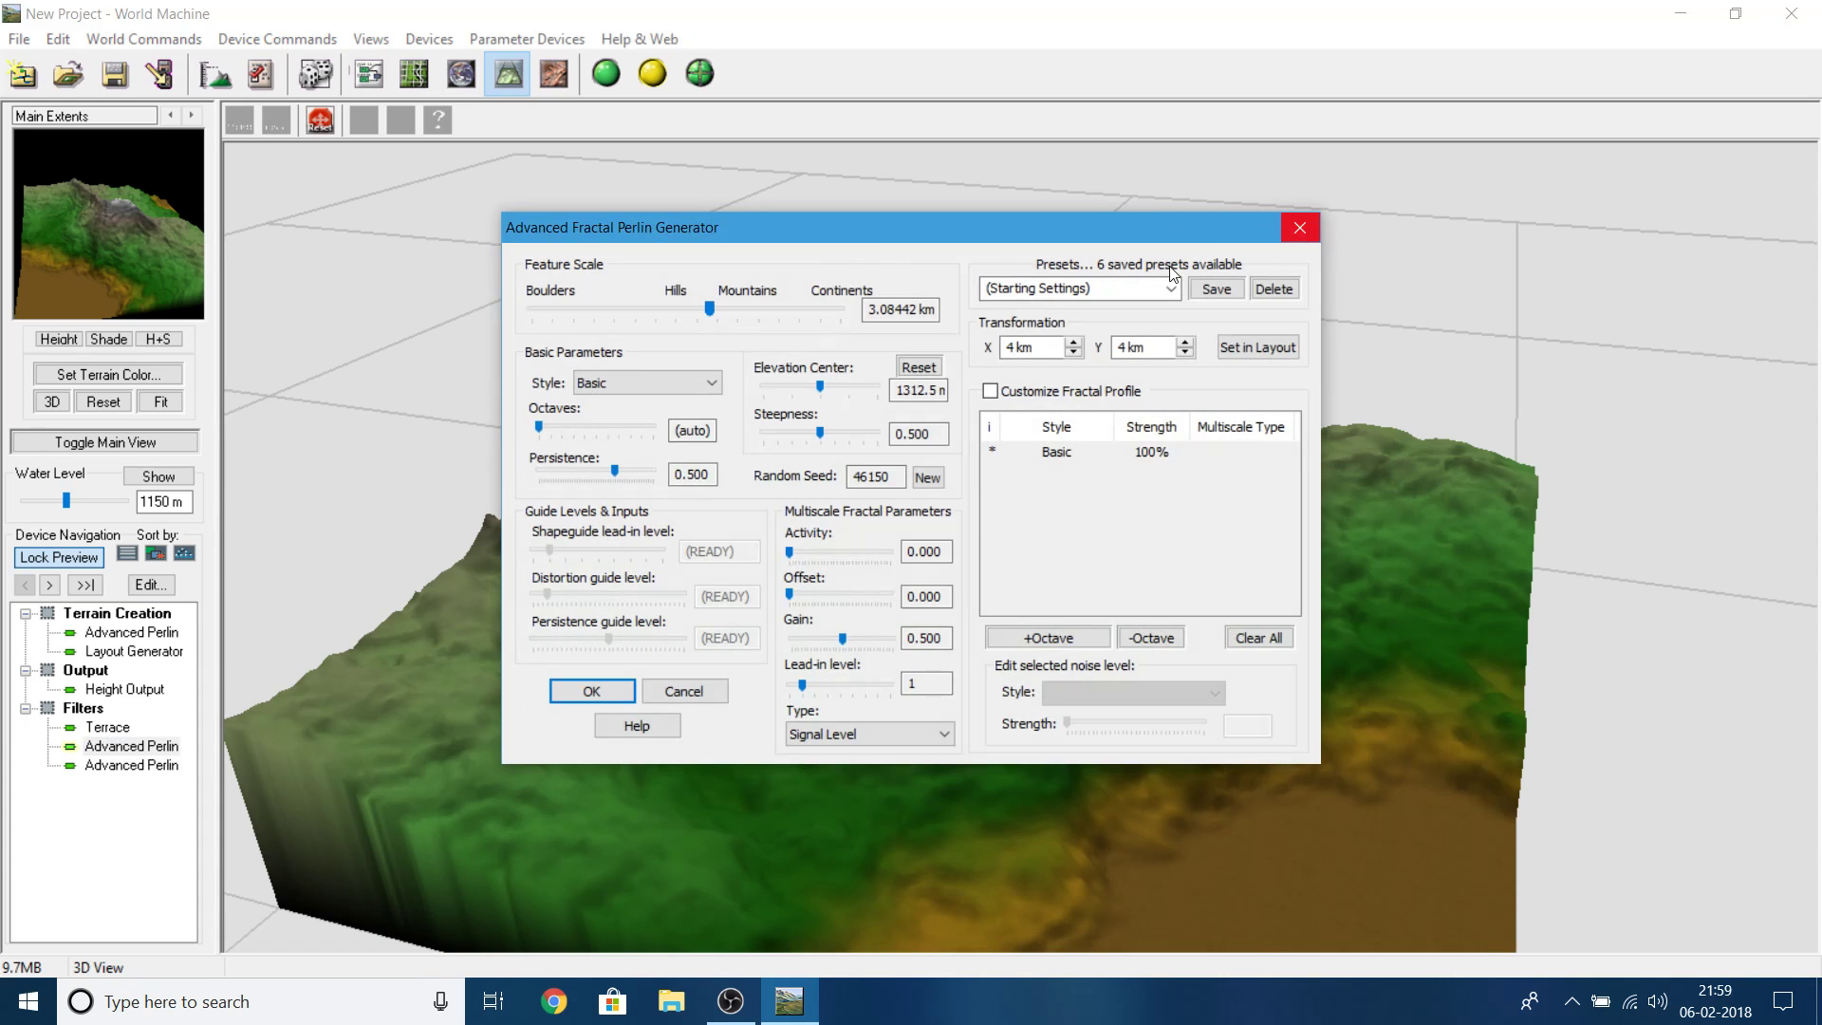
{"action": "left_click_drag", "start_coordinate": [813, 228], "coordinate": [1778, 197]}
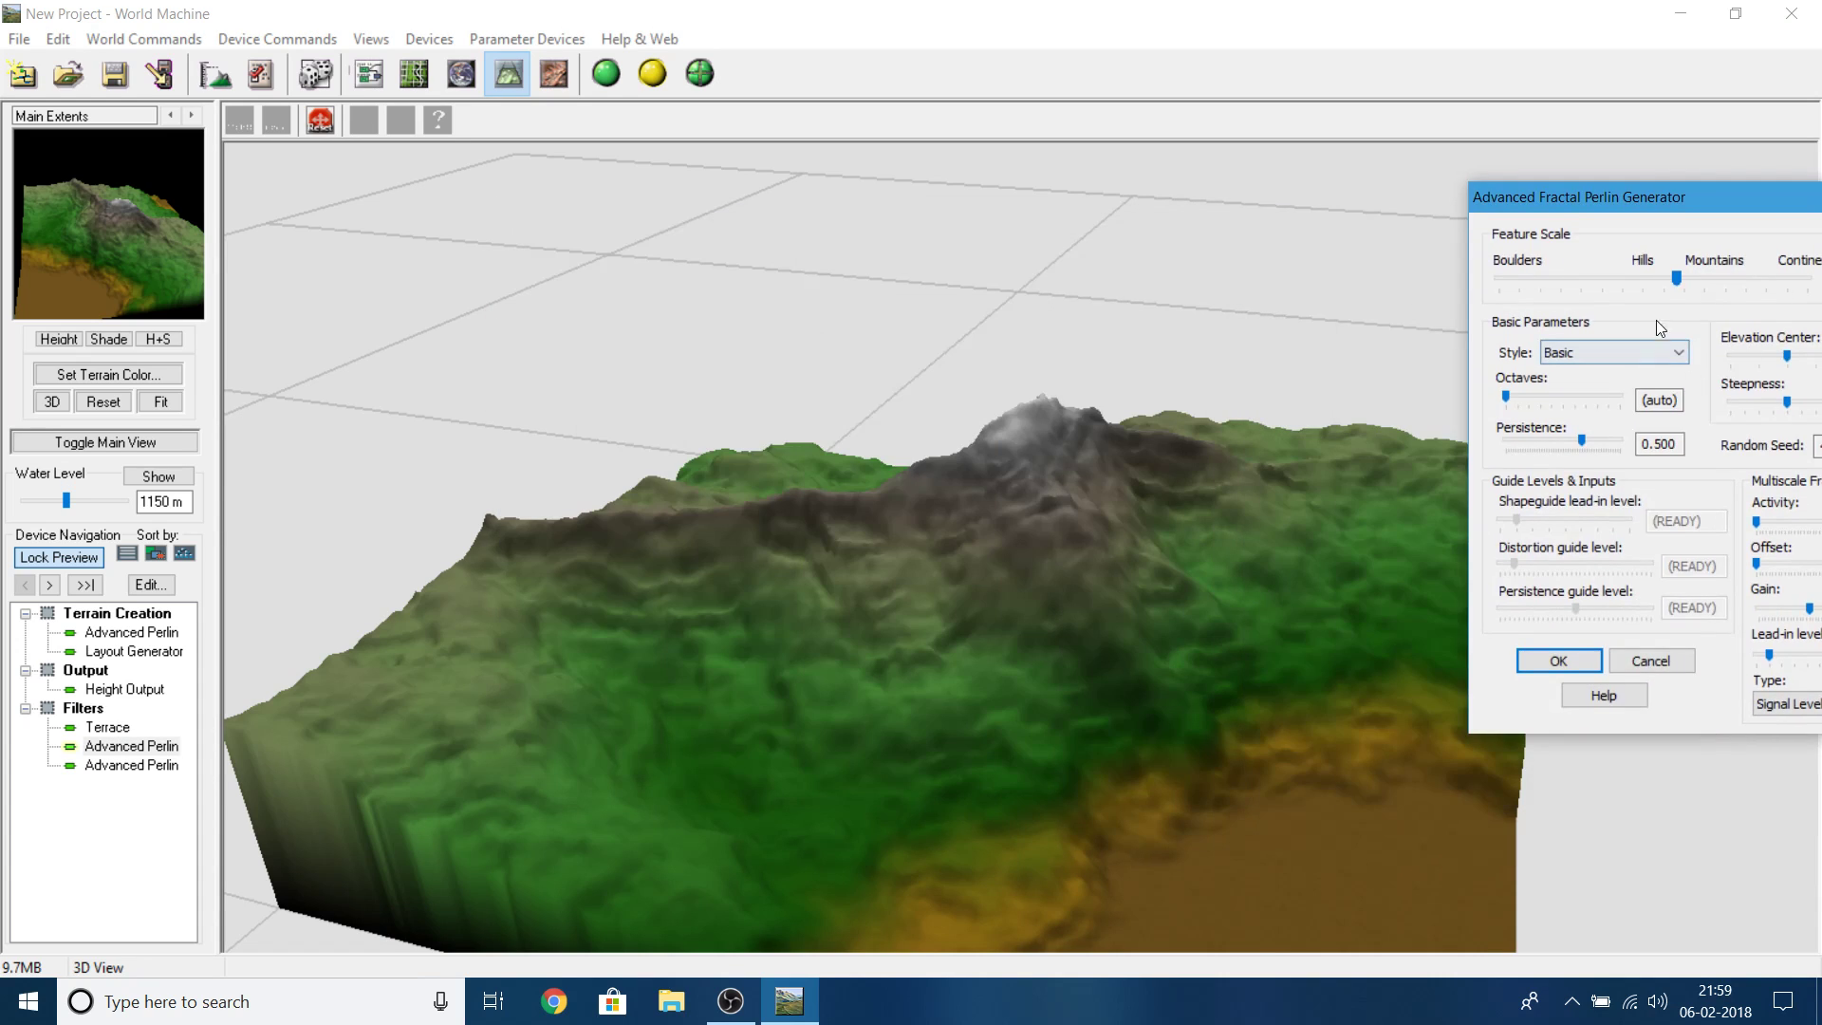
{"action": "left_click_drag", "start_coordinate": [1638, 280], "coordinate": [1684, 288]}
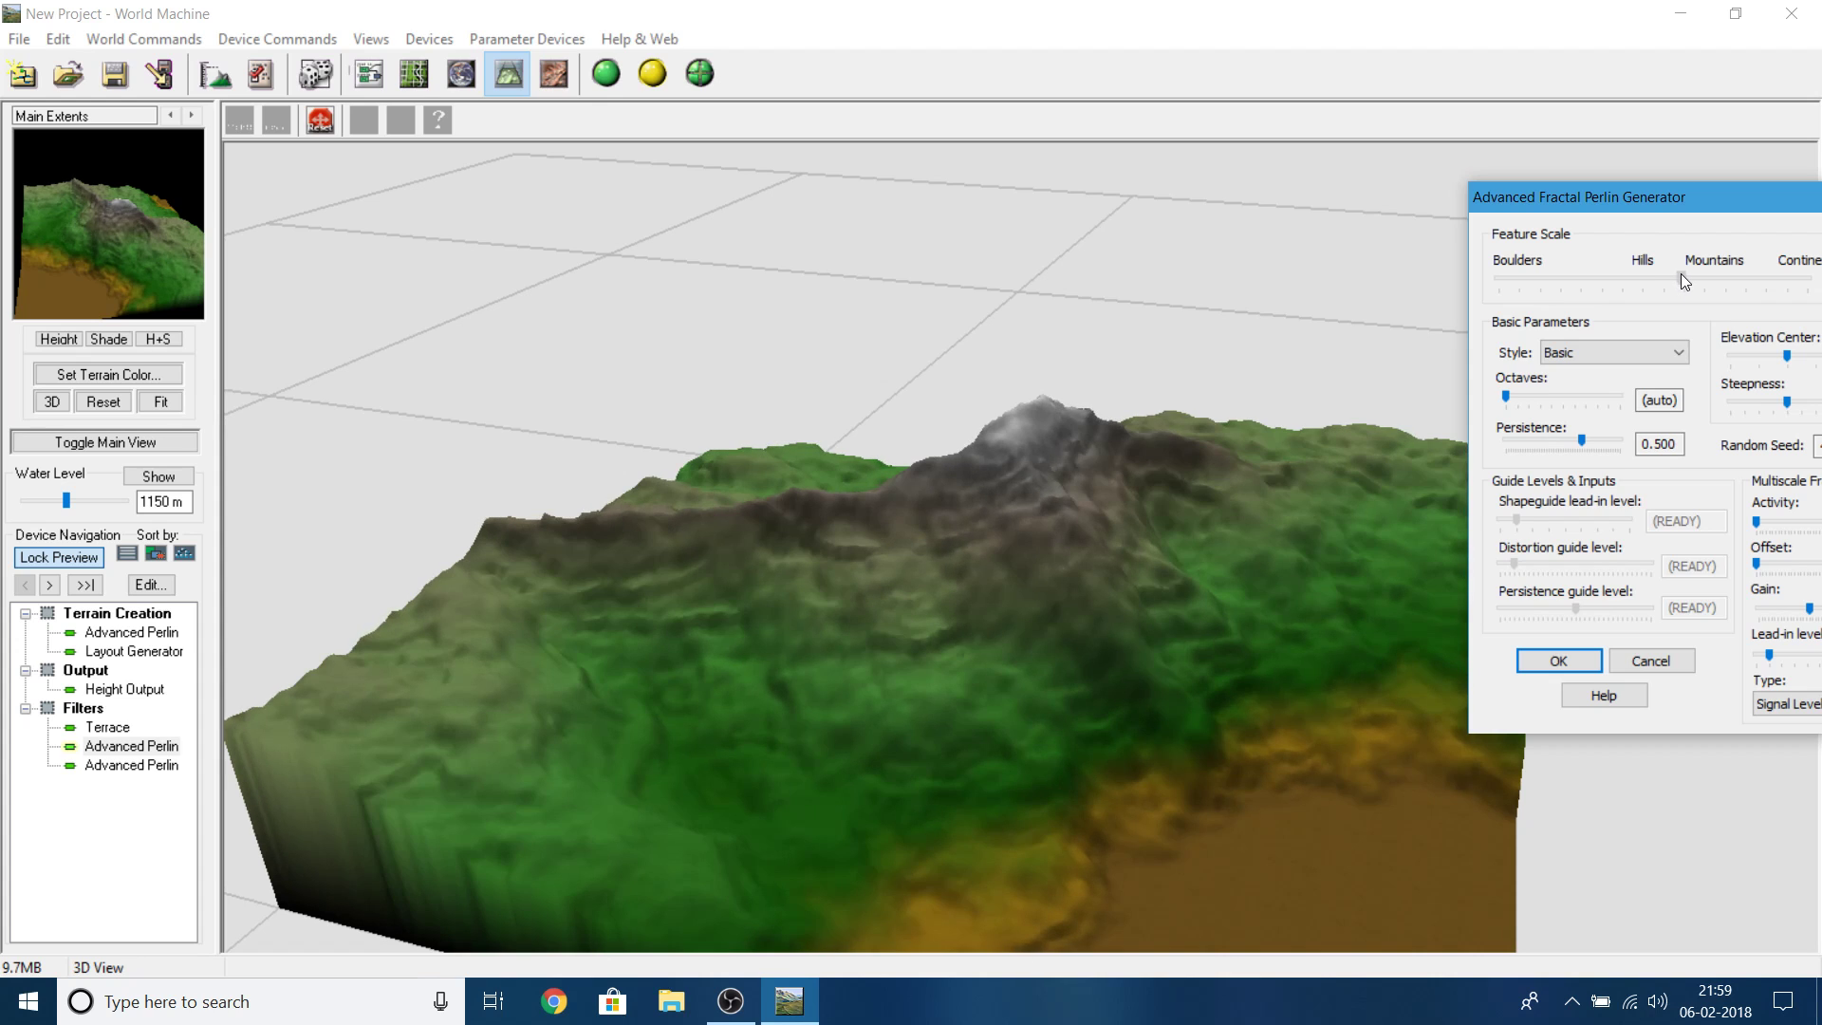
{"action": "left_click_drag", "start_coordinate": [1642, 196], "coordinate": [1471, 208]}
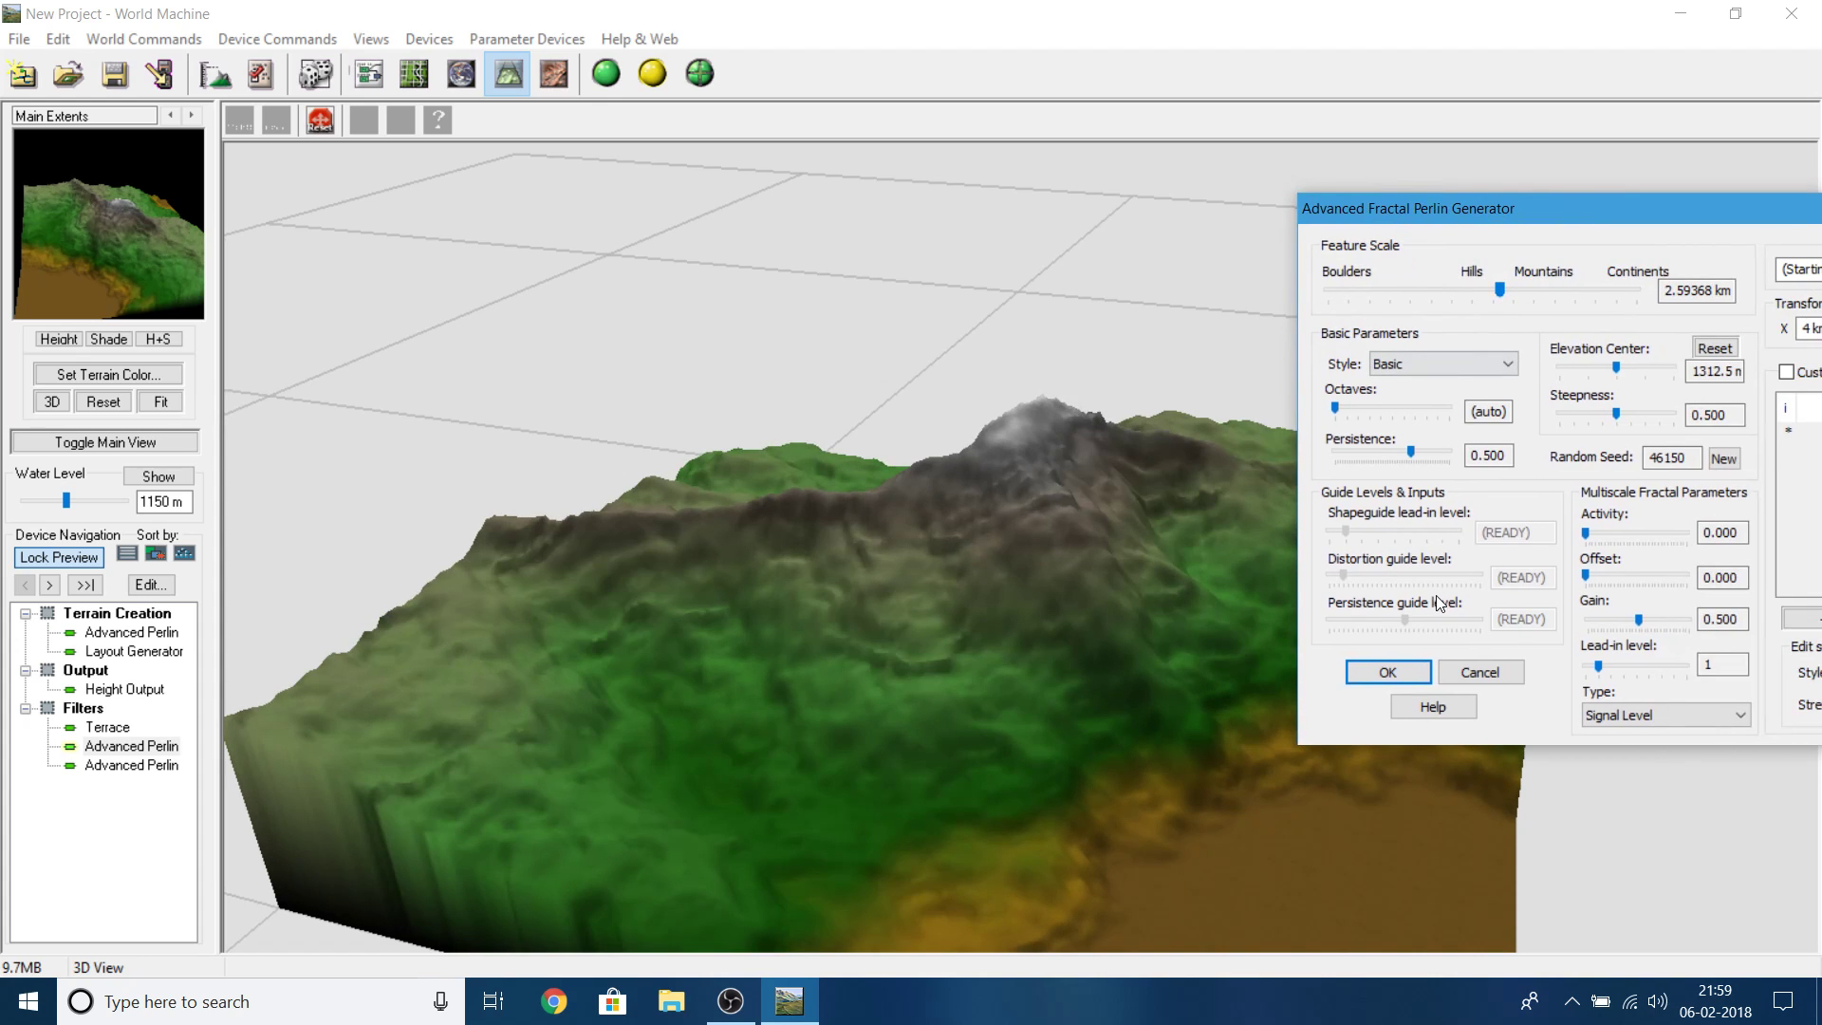
{"action": "left_click", "coordinate": [1388, 671]}
{"action": "left_click_drag", "start_coordinate": [1348, 685], "coordinate": [1372, 757]}
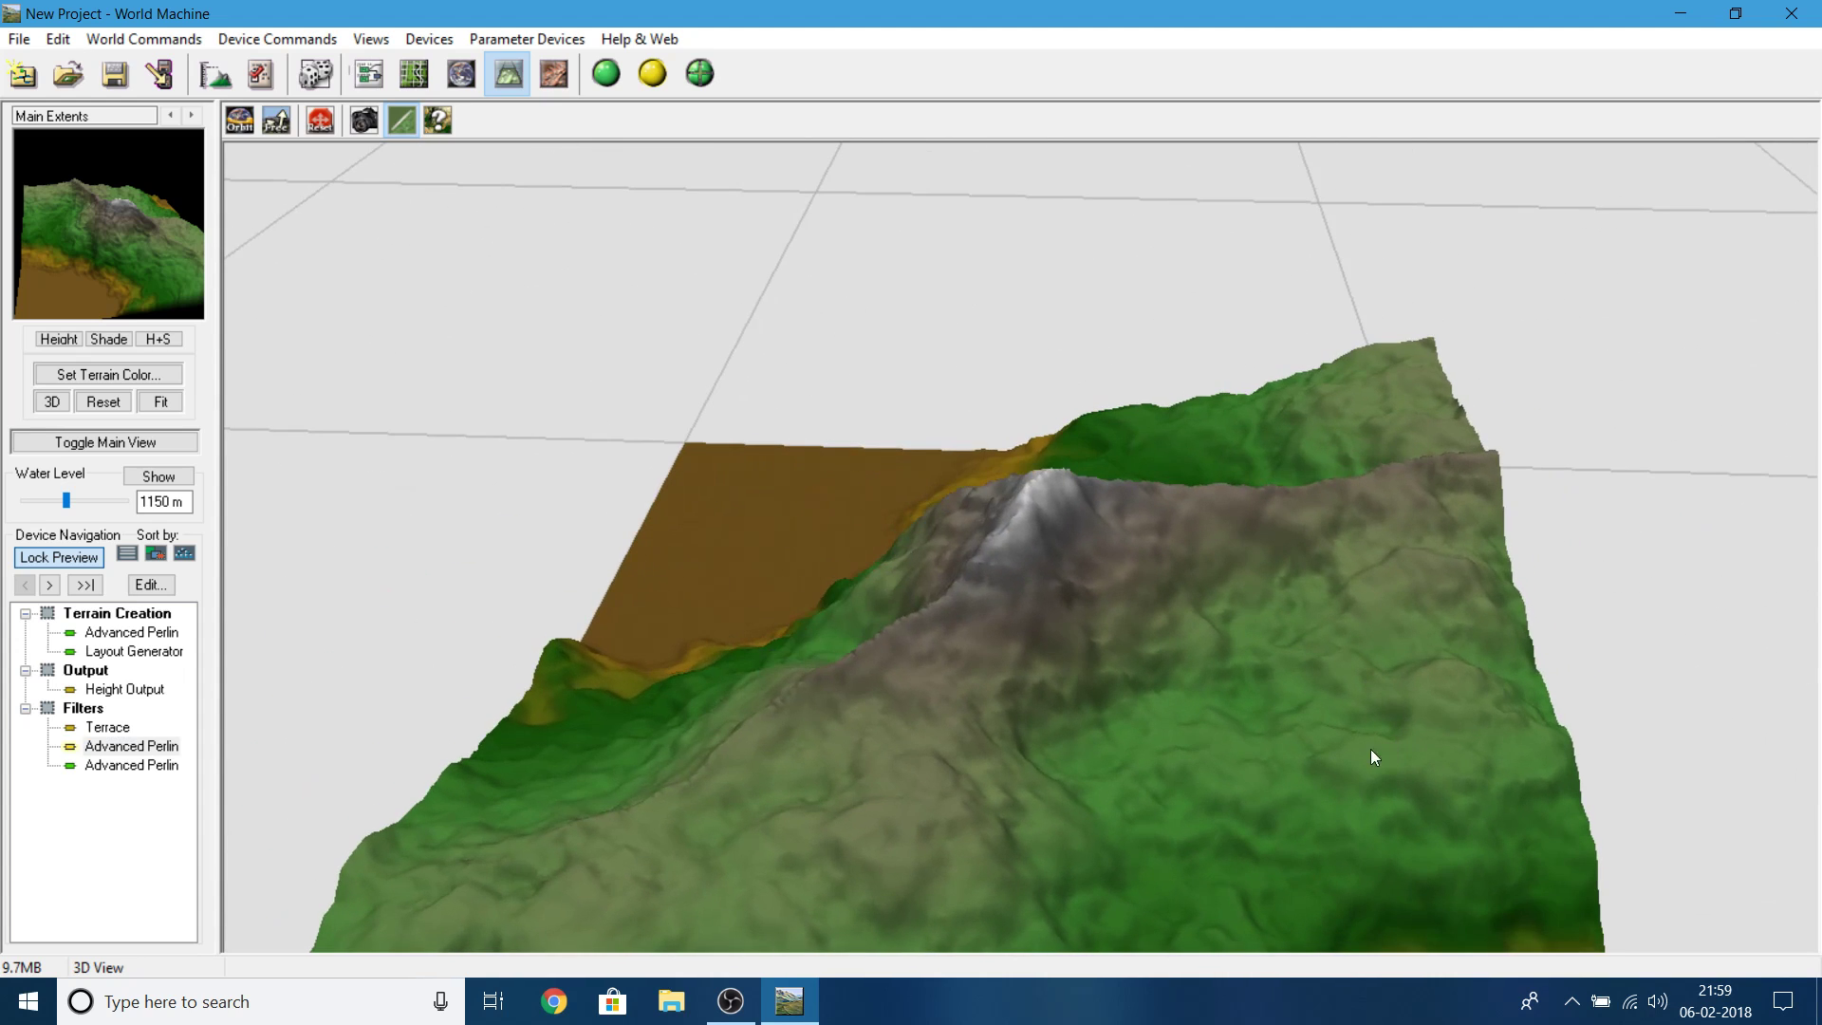
- Try several feature scales on the lower Advanced Perlin in the Filters group, settling on about 3.36 km
{"action": "double_click", "coordinate": [114, 766]}
{"action": "left_click_drag", "start_coordinate": [875, 224], "coordinate": [1668, 202]}
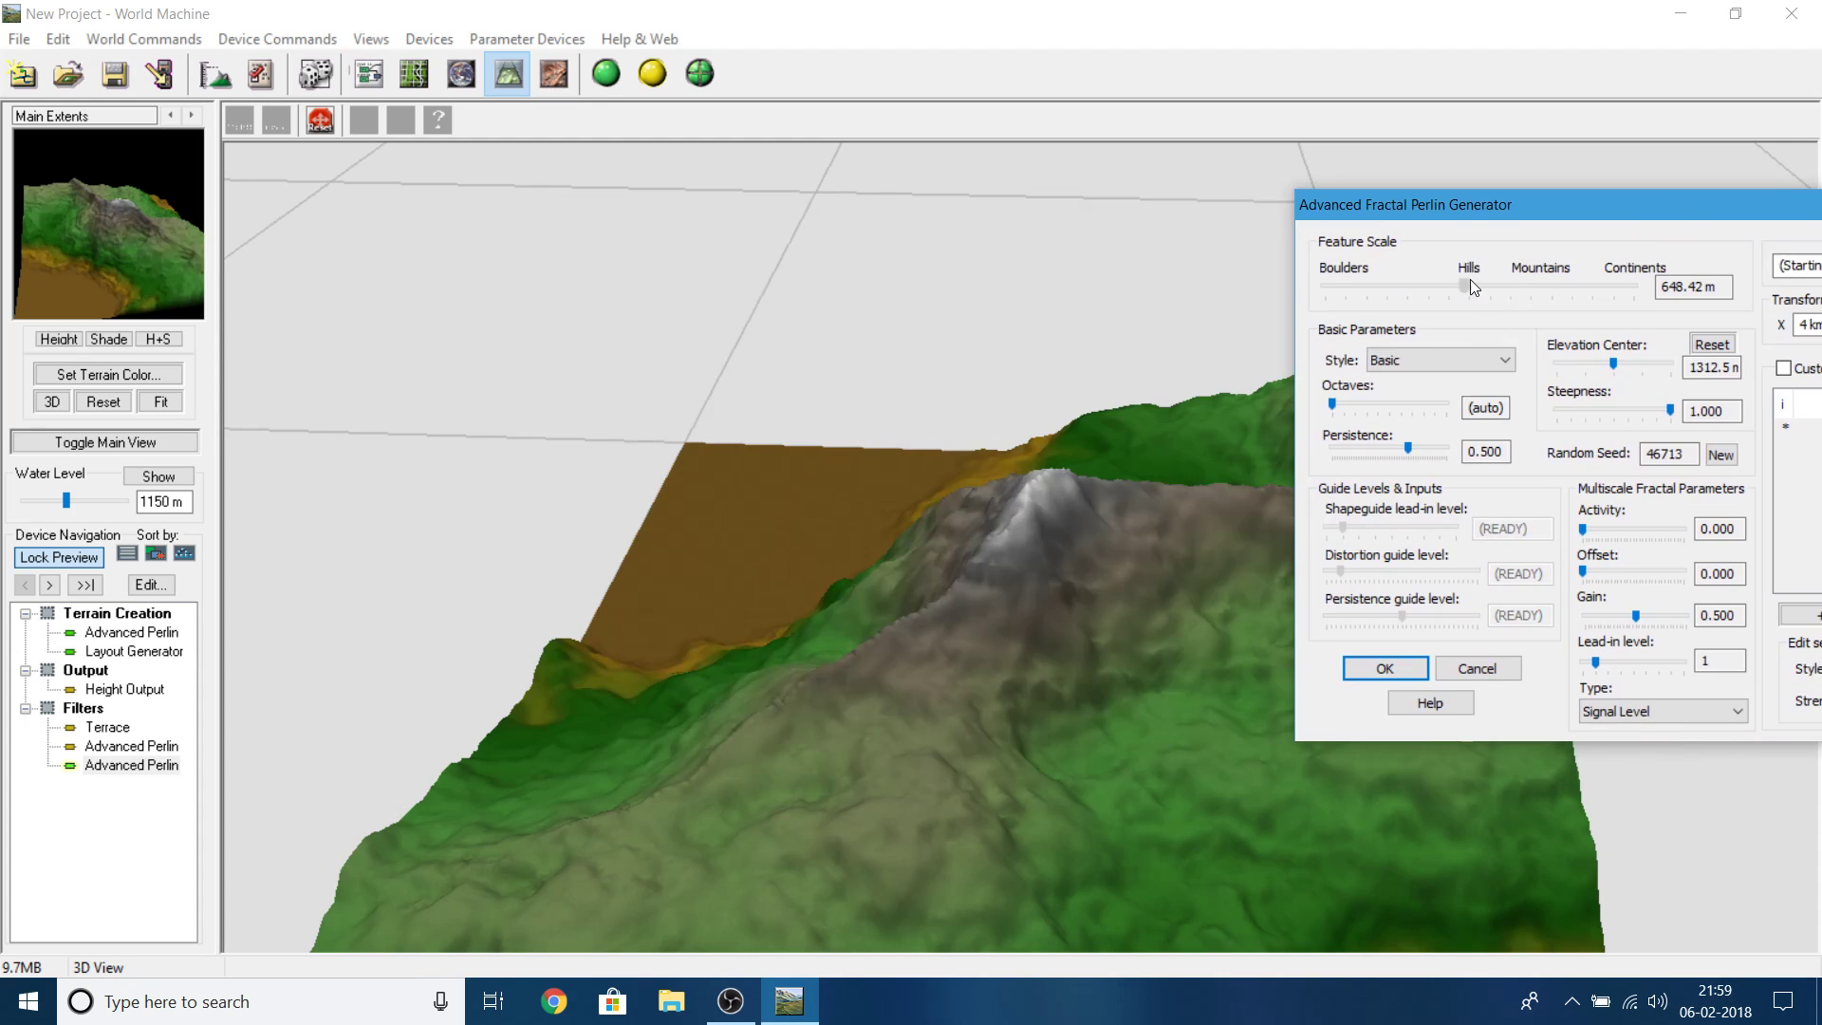
{"action": "left_click_drag", "start_coordinate": [1505, 278], "coordinate": [1523, 291]}
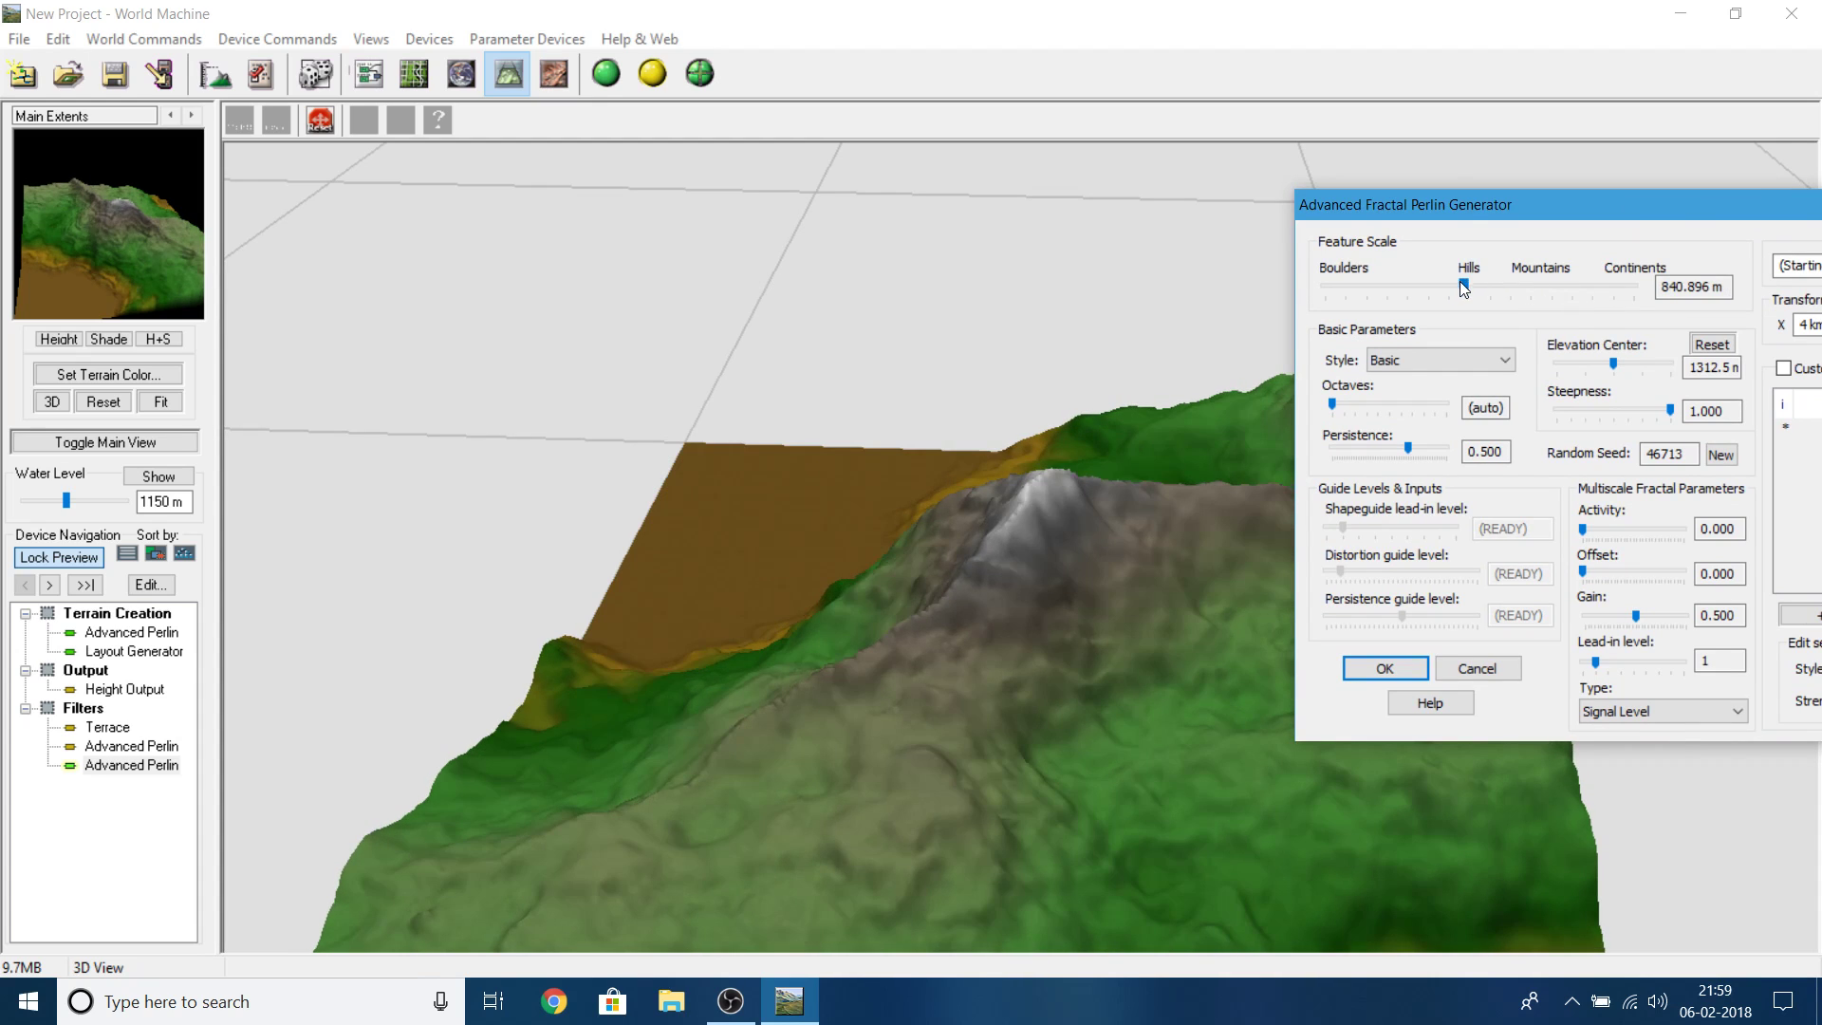
{"action": "left_click_drag", "start_coordinate": [1516, 283], "coordinate": [1585, 284]}
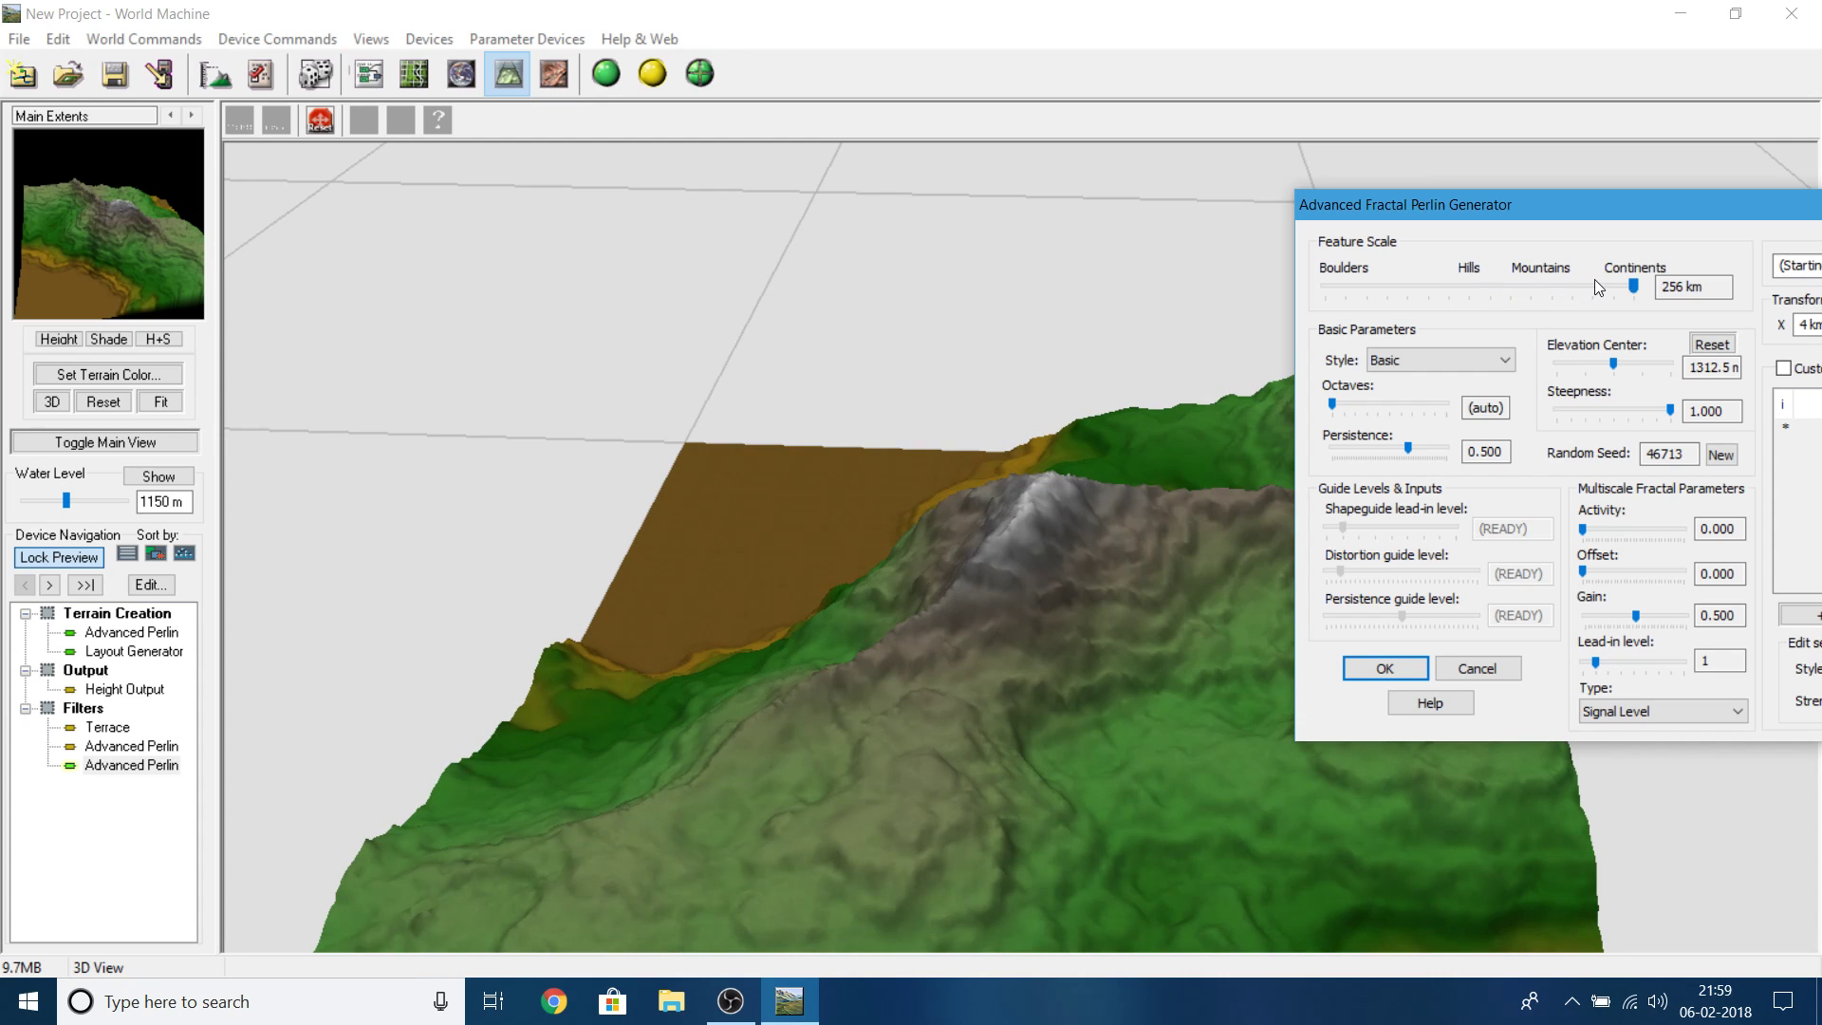
{"action": "left_click", "coordinate": [1633, 287]}
{"action": "left_click_drag", "start_coordinate": [1427, 297], "coordinate": [1422, 282]}
{"action": "left_click_drag", "start_coordinate": [1449, 282], "coordinate": [1501, 288]}
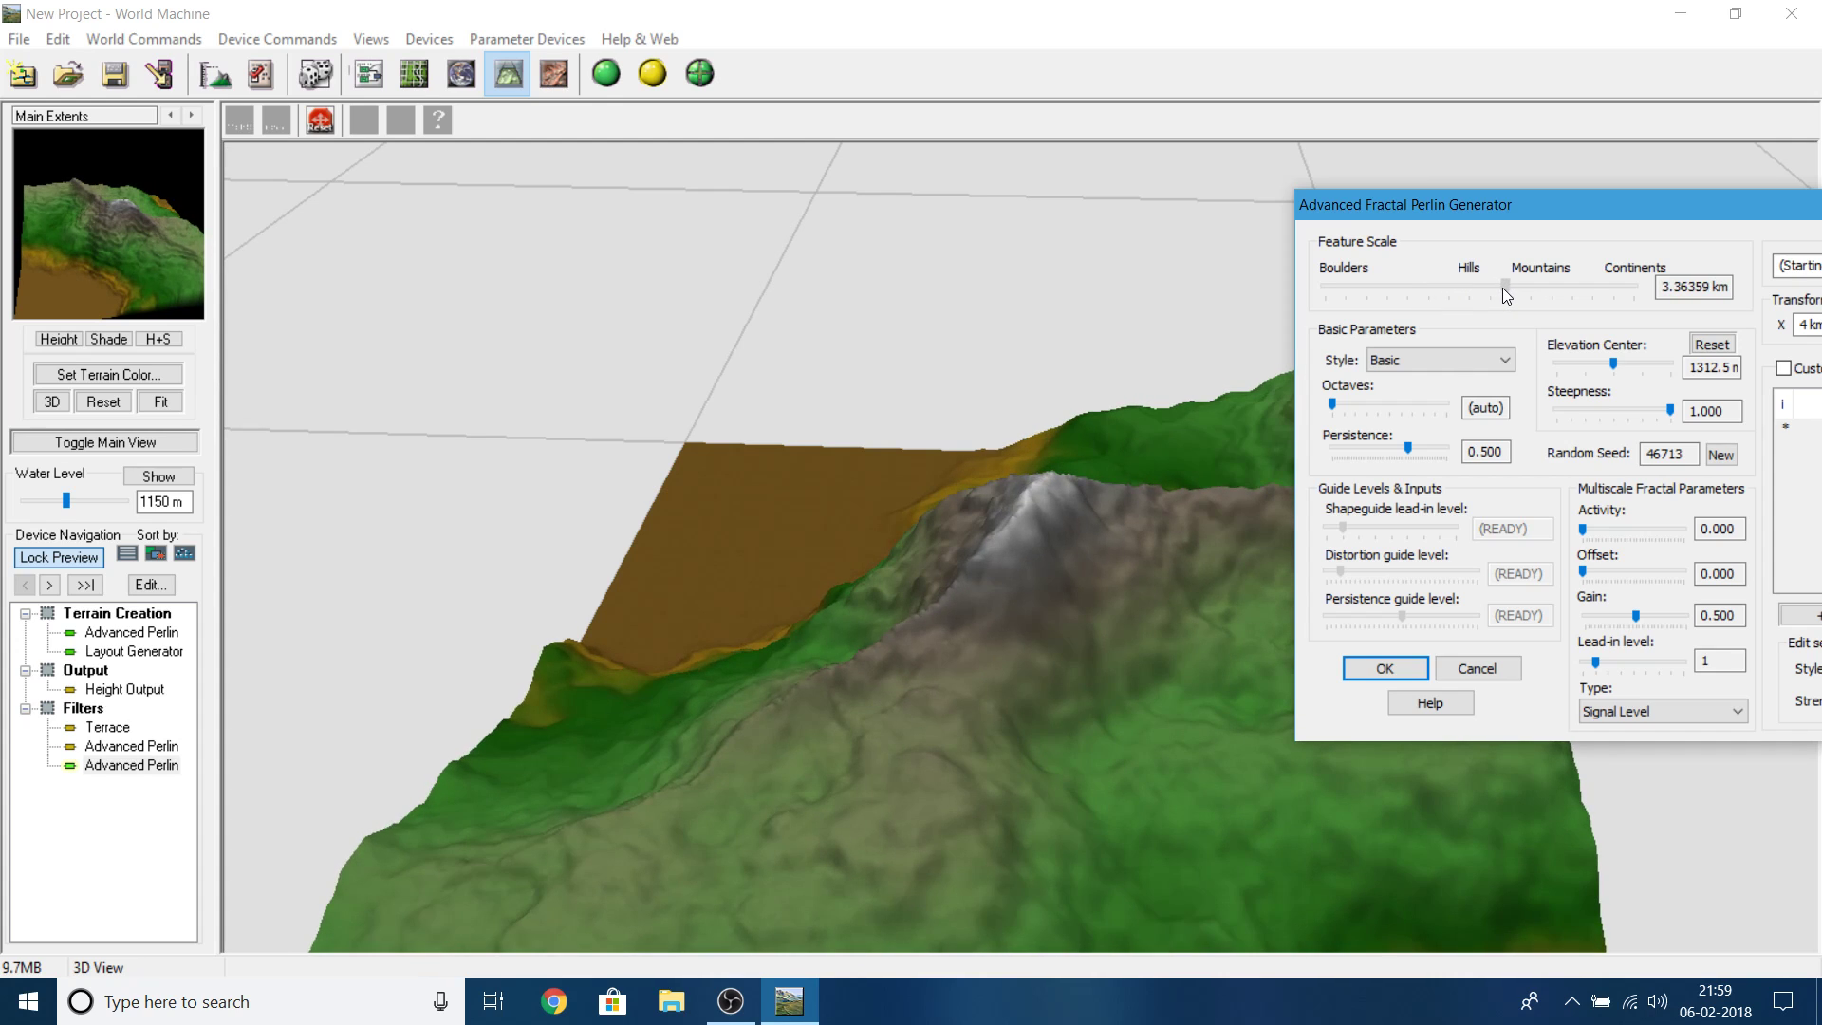
{"action": "left_click", "coordinate": [1357, 669]}
{"action": "left_click_drag", "start_coordinate": [913, 693], "coordinate": [380, 617]}
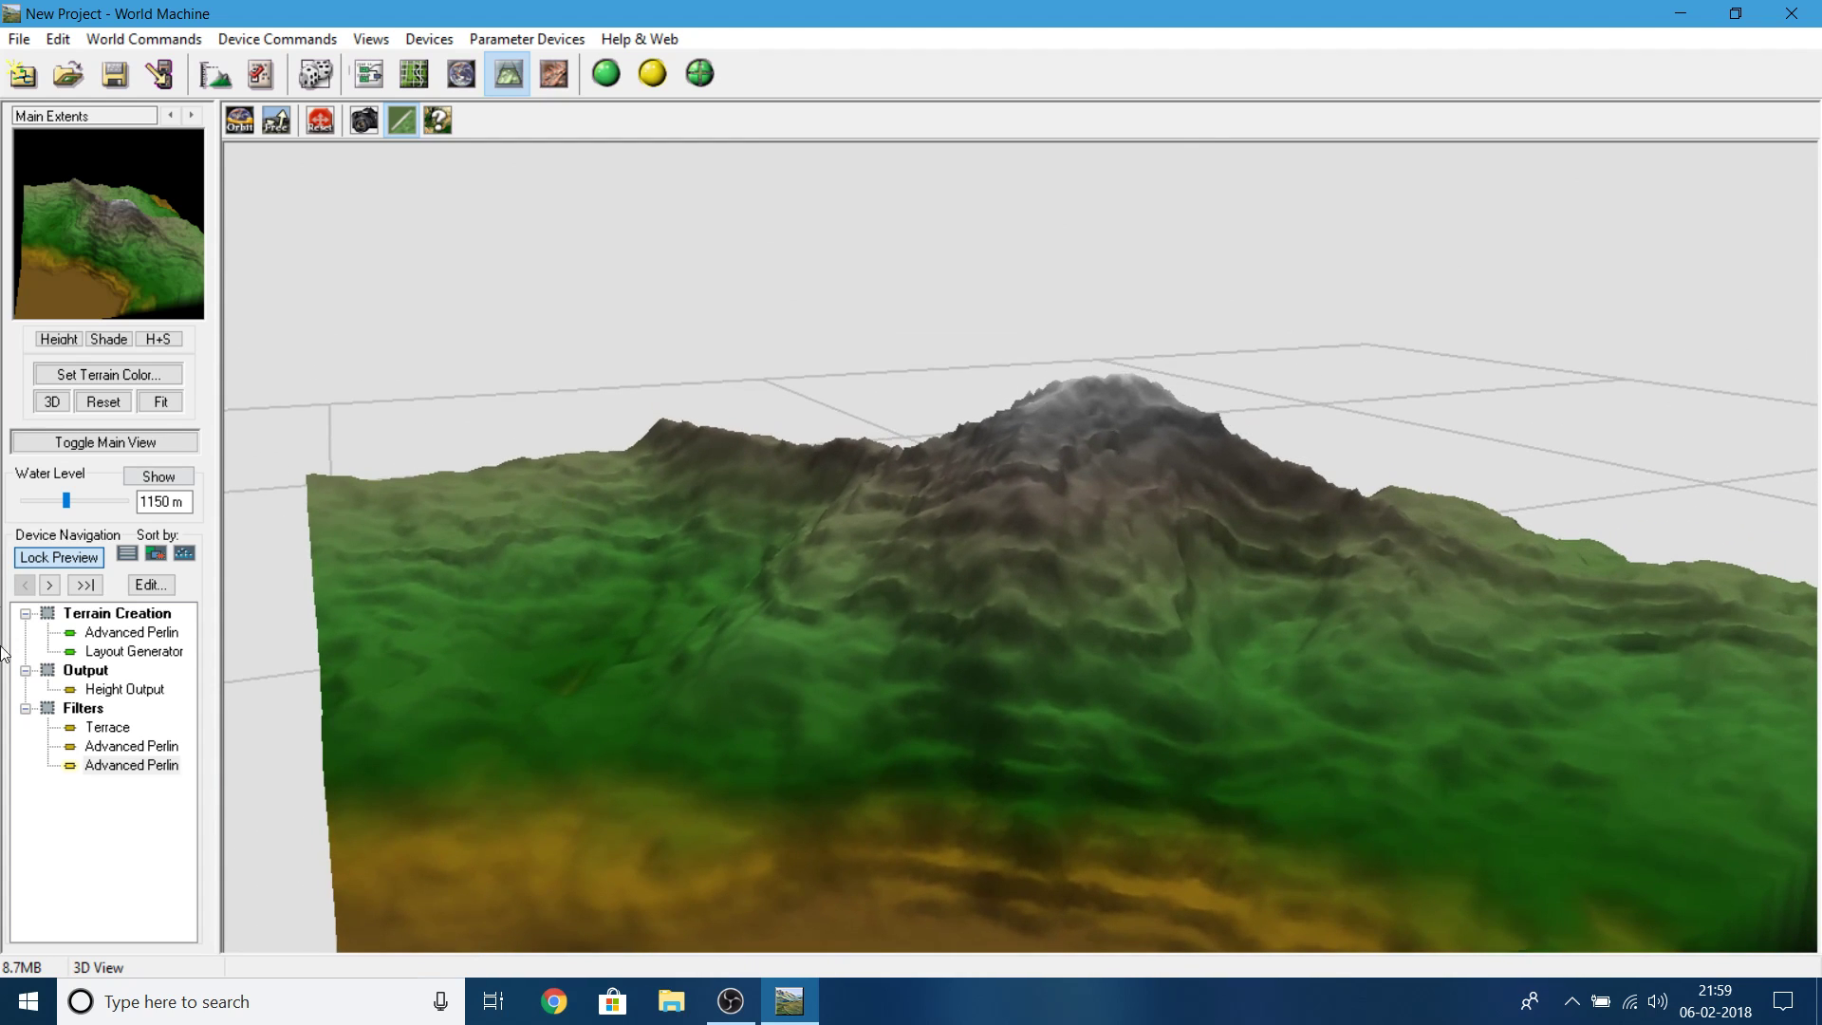
- Set the lower filter Advanced Perlin's feature scale to about 1.41 km, rebuild the world and inspect the terraces around the peak
{"action": "double_click", "coordinate": [111, 769]}
{"action": "left_click_drag", "start_coordinate": [729, 248], "coordinate": [1684, 267]}
{"action": "left_click_drag", "start_coordinate": [1665, 329], "coordinate": [1638, 339]}
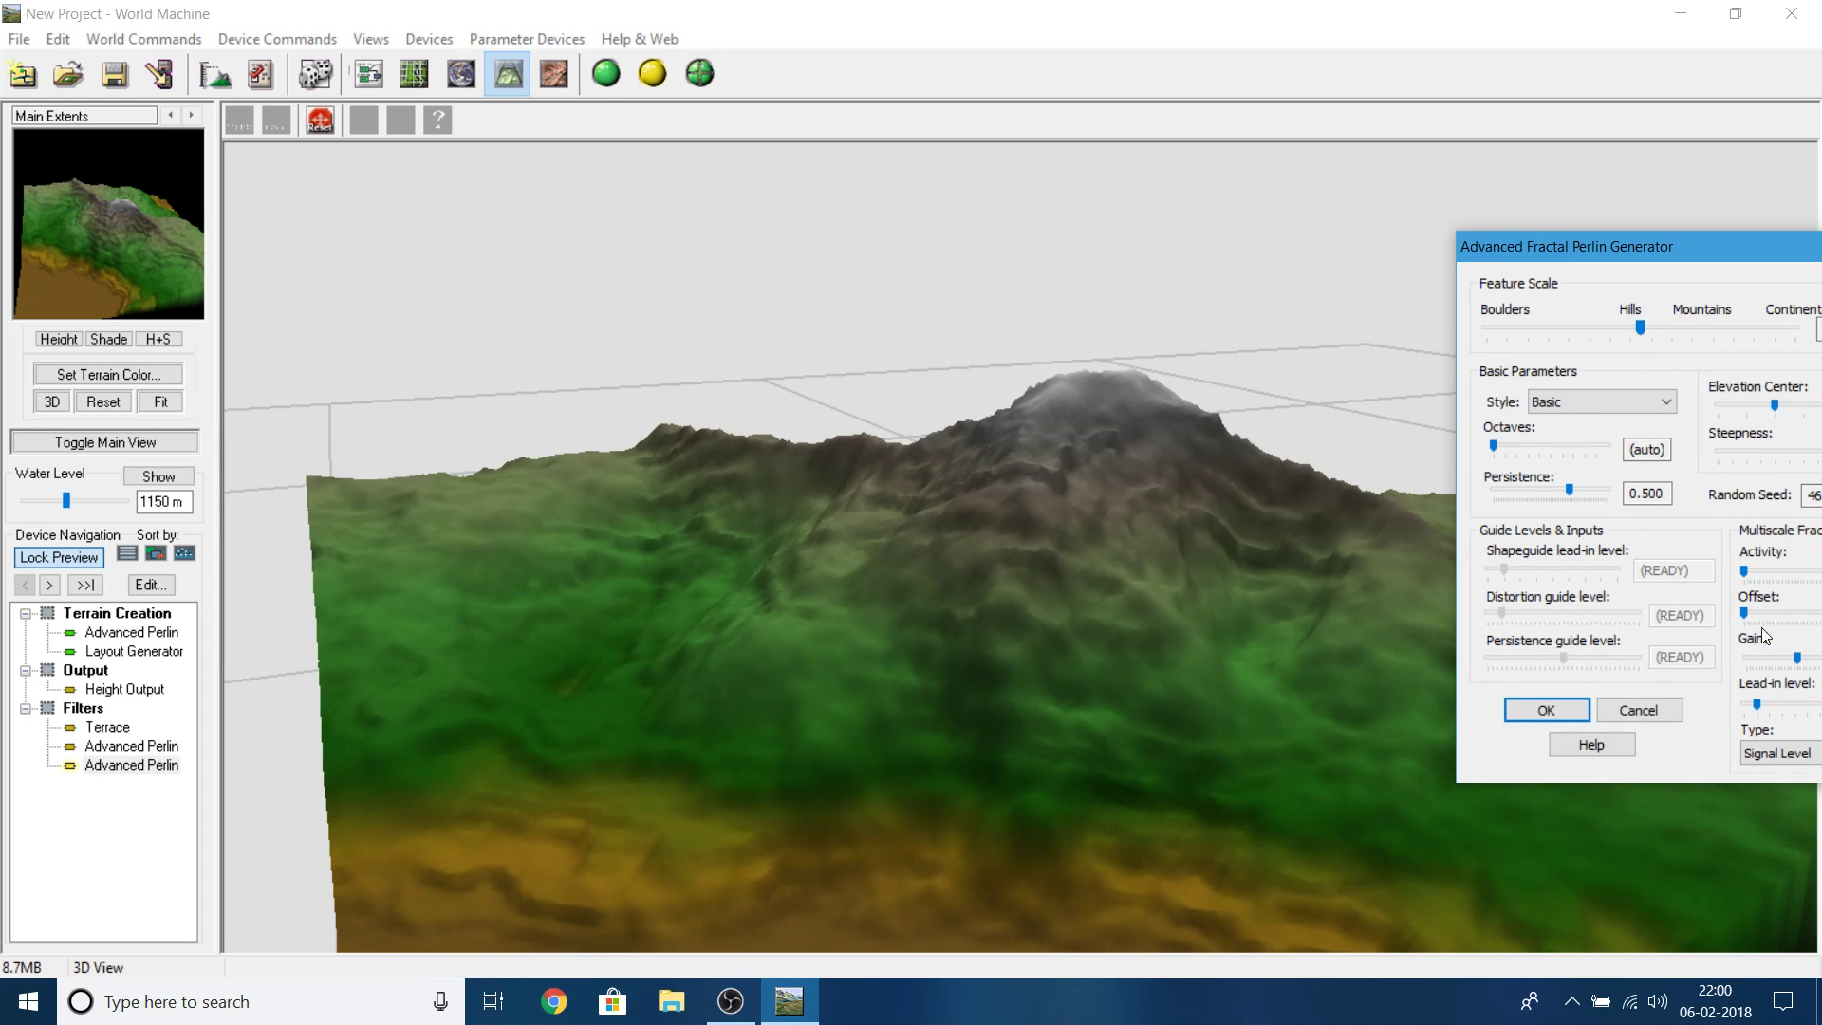
{"action": "left_click", "coordinate": [1533, 713]}
{"action": "left_click", "coordinate": [618, 87]}
{"action": "left_click_drag", "start_coordinate": [1200, 628], "coordinate": [907, 679]}
{"action": "right_click_drag", "start_coordinate": [907, 679], "coordinate": [909, 746]}
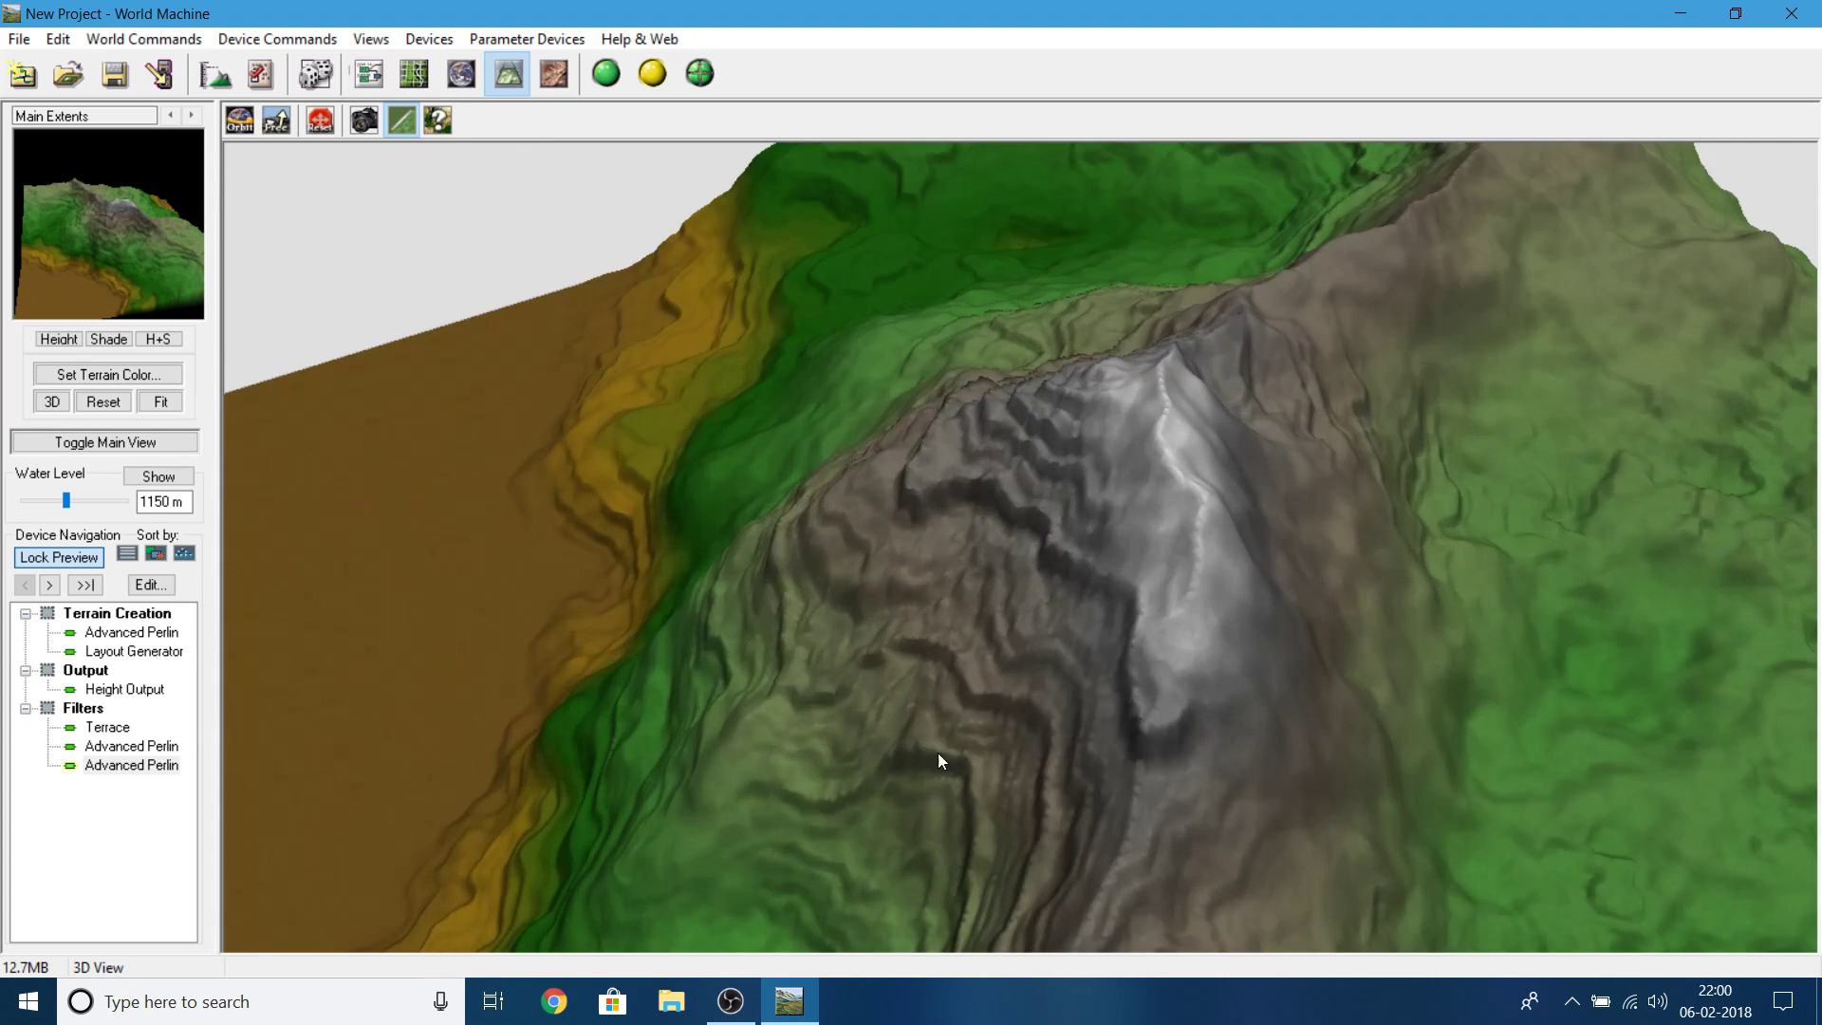
{"action": "left_click_drag", "start_coordinate": [909, 745], "coordinate": [1260, 596]}
{"action": "scroll", "coordinate": [1262, 603], "scroll_direction": "down", "scroll_amount": 4}
{"action": "left_click_drag", "start_coordinate": [1192, 698], "coordinate": [1326, 651]}
{"action": "scroll", "coordinate": [1327, 651], "scroll_direction": "up", "scroll_amount": 2}
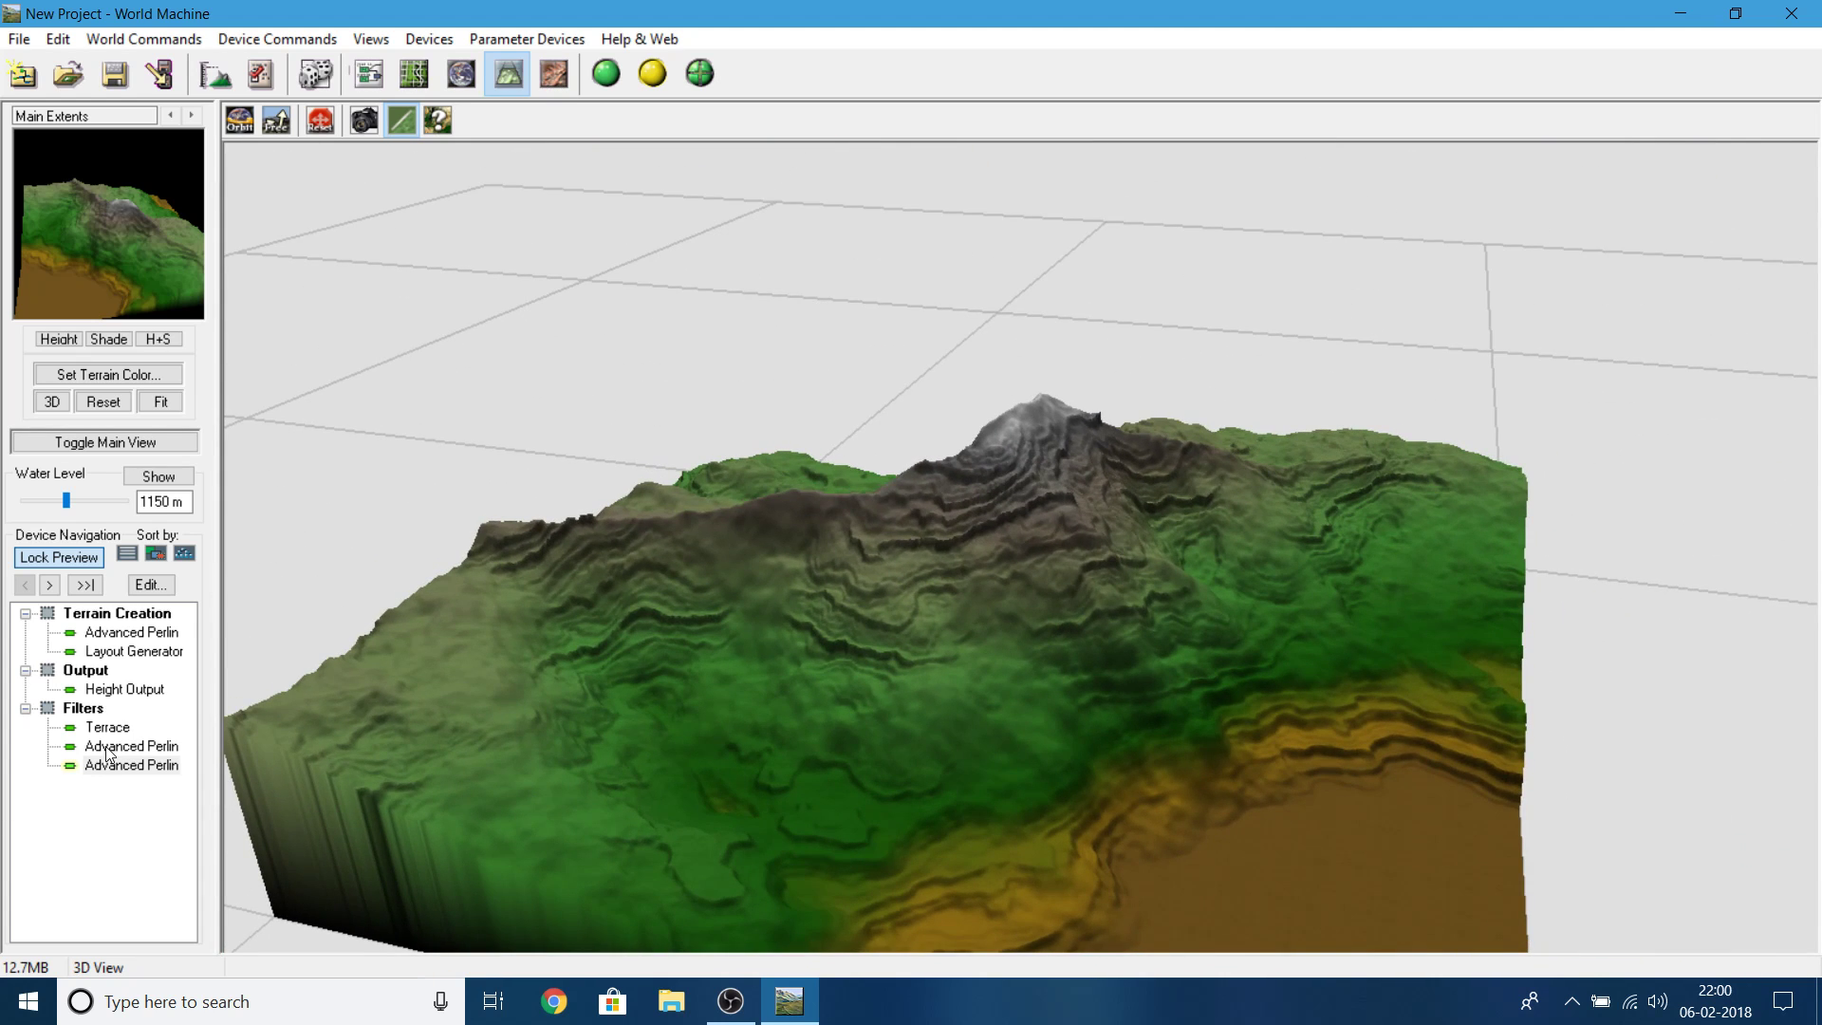
- Set the feature scale of the upper Advanced Perlin in the Filters group to about 2.38 km
{"action": "double_click", "coordinate": [107, 747]}
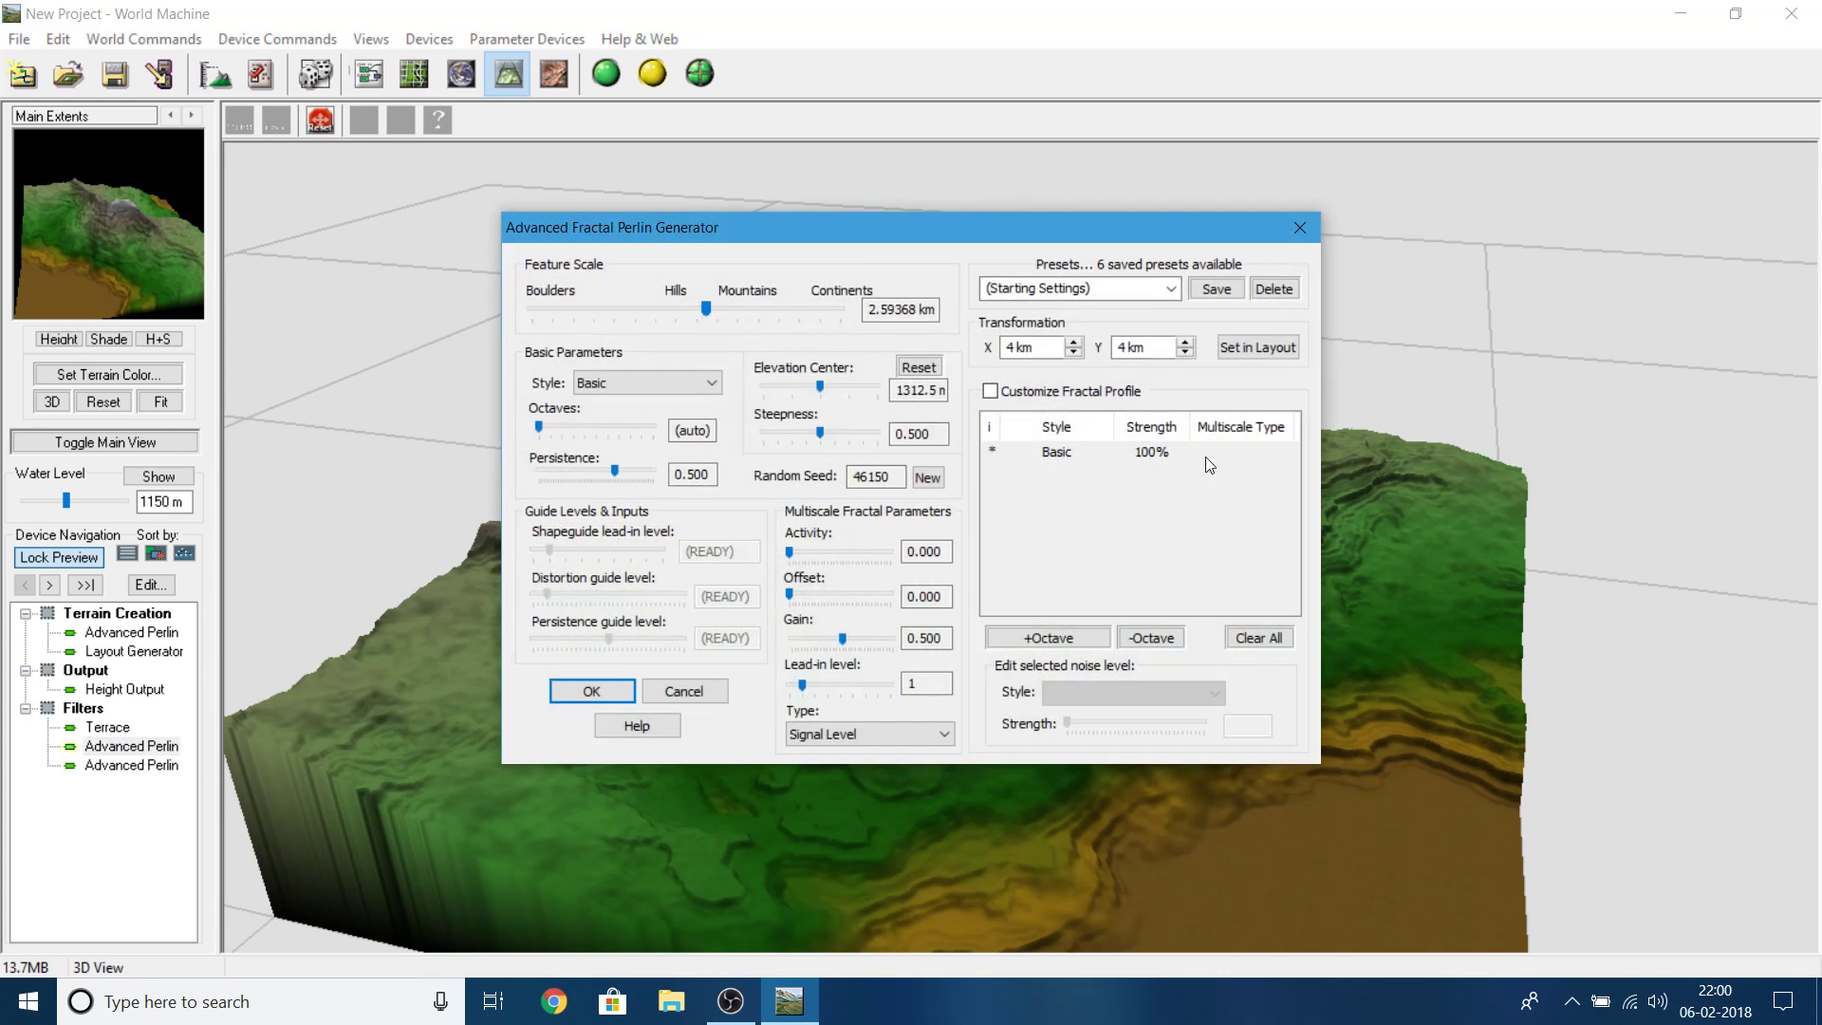
{"action": "left_click_drag", "start_coordinate": [792, 228], "coordinate": [1698, 277]}
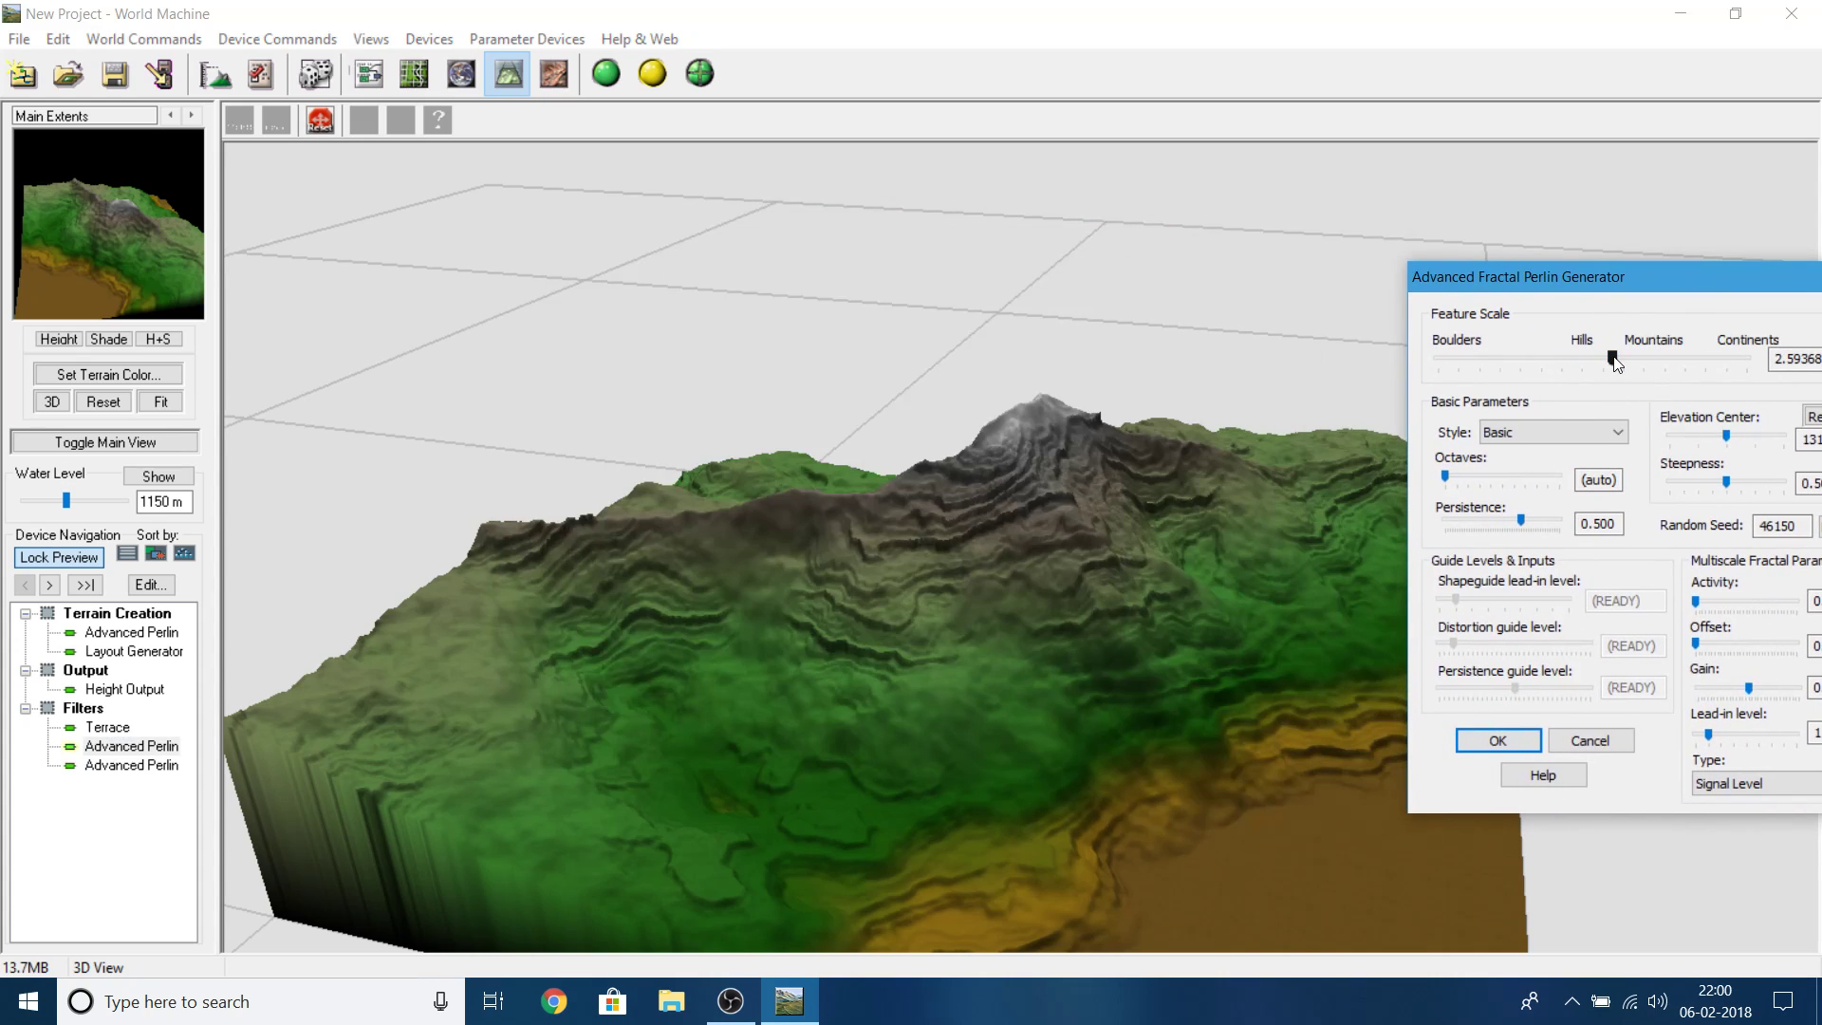
{"action": "left_click_drag", "start_coordinate": [1587, 364], "coordinate": [1582, 366]}
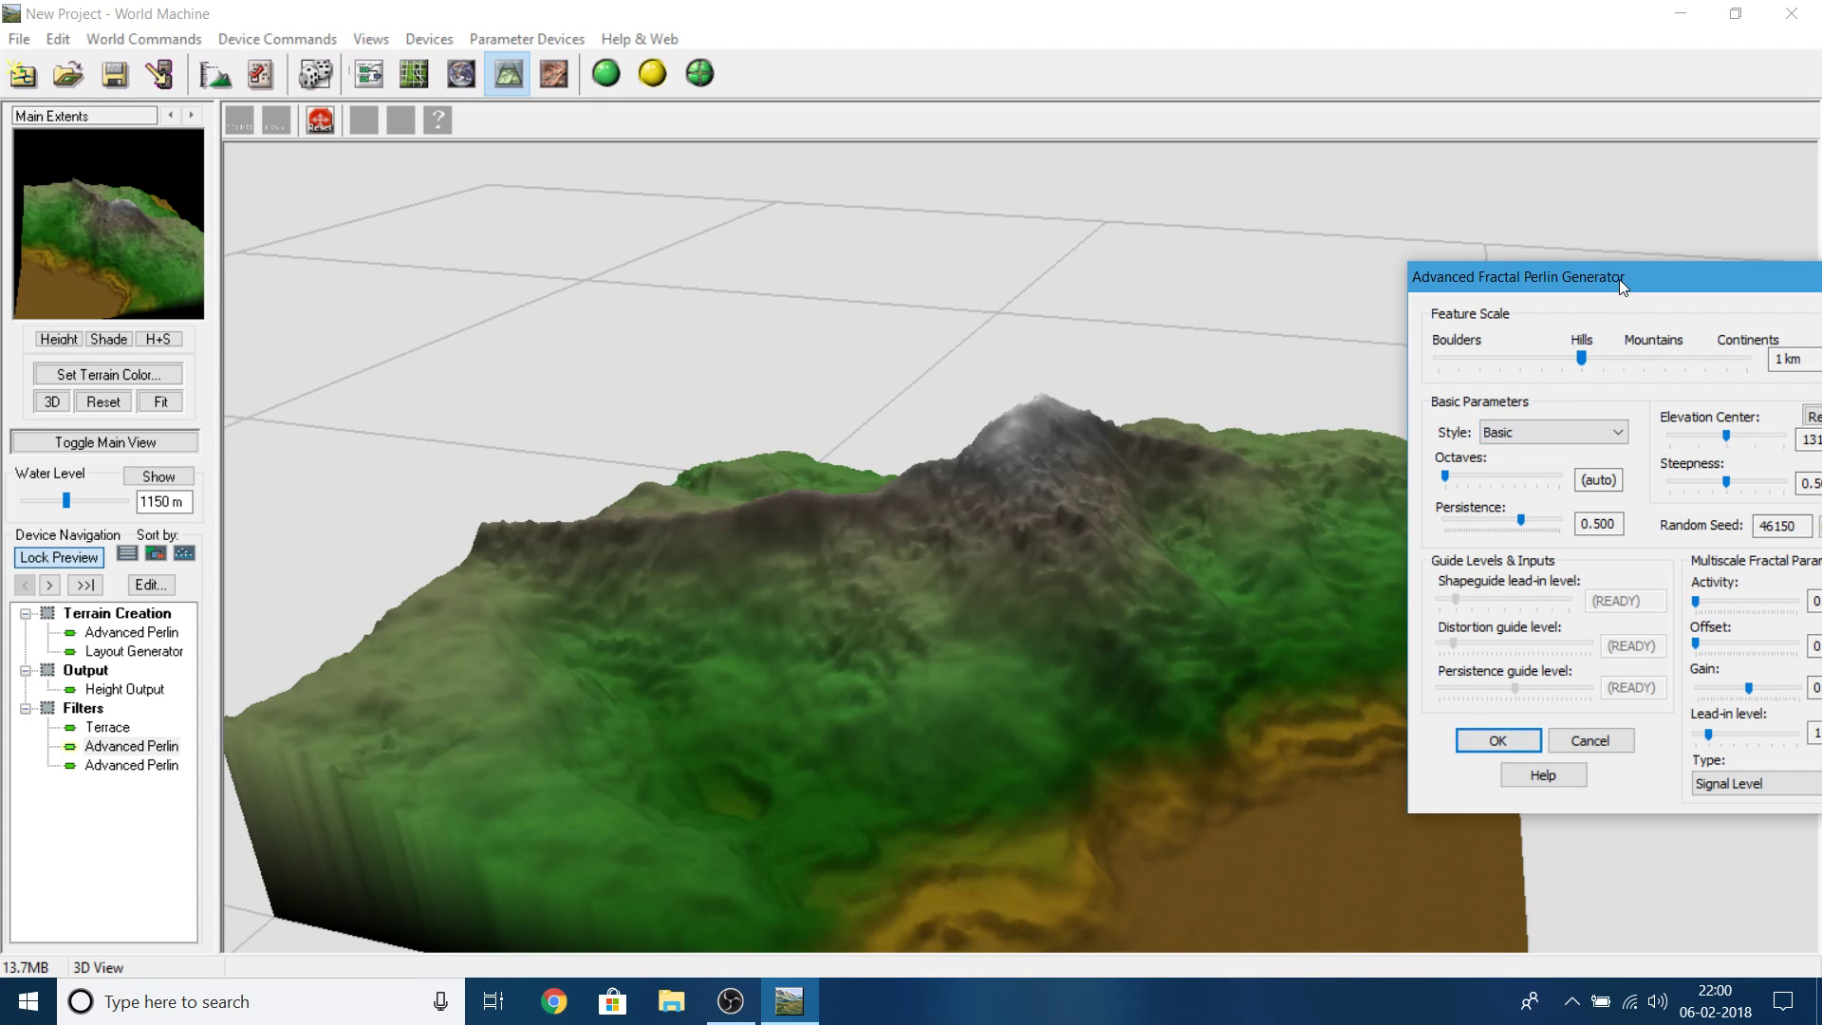
{"action": "left_click_drag", "start_coordinate": [1582, 361], "coordinate": [1608, 350]}
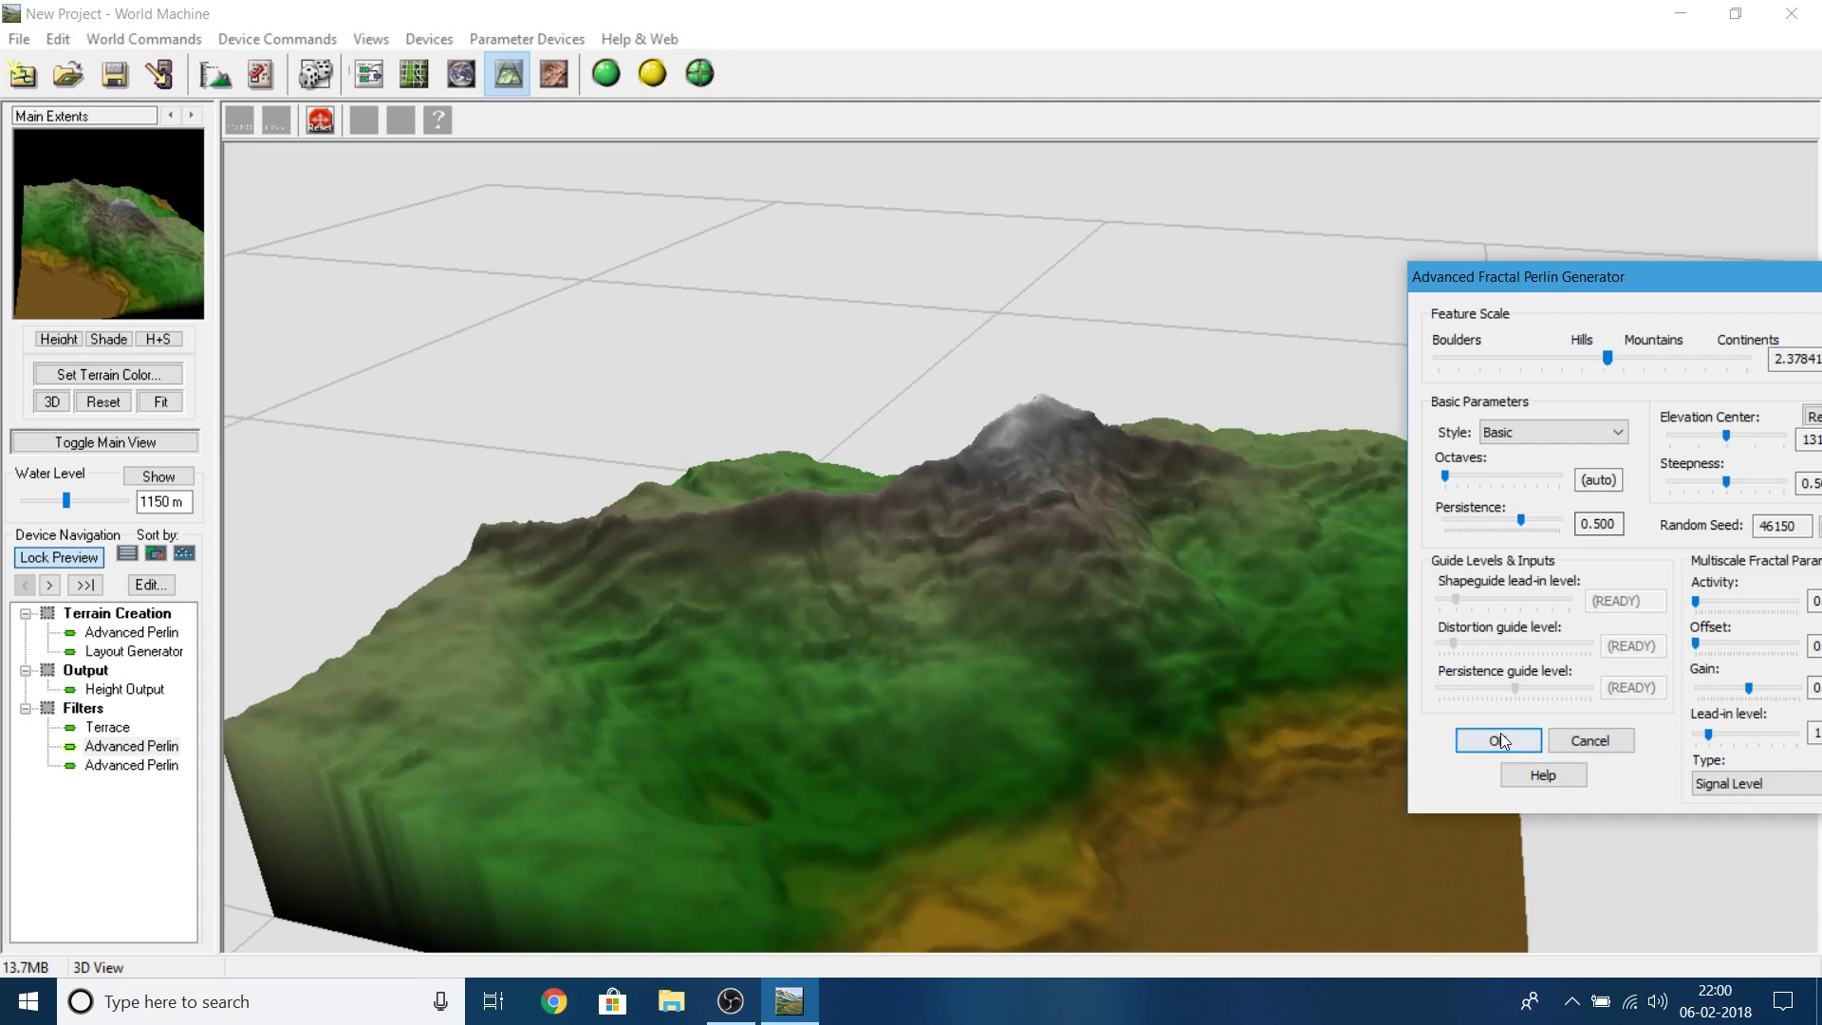
{"action": "left_click", "coordinate": [1497, 740]}
{"action": "left_click_drag", "start_coordinate": [1142, 612], "coordinate": [854, 617]}
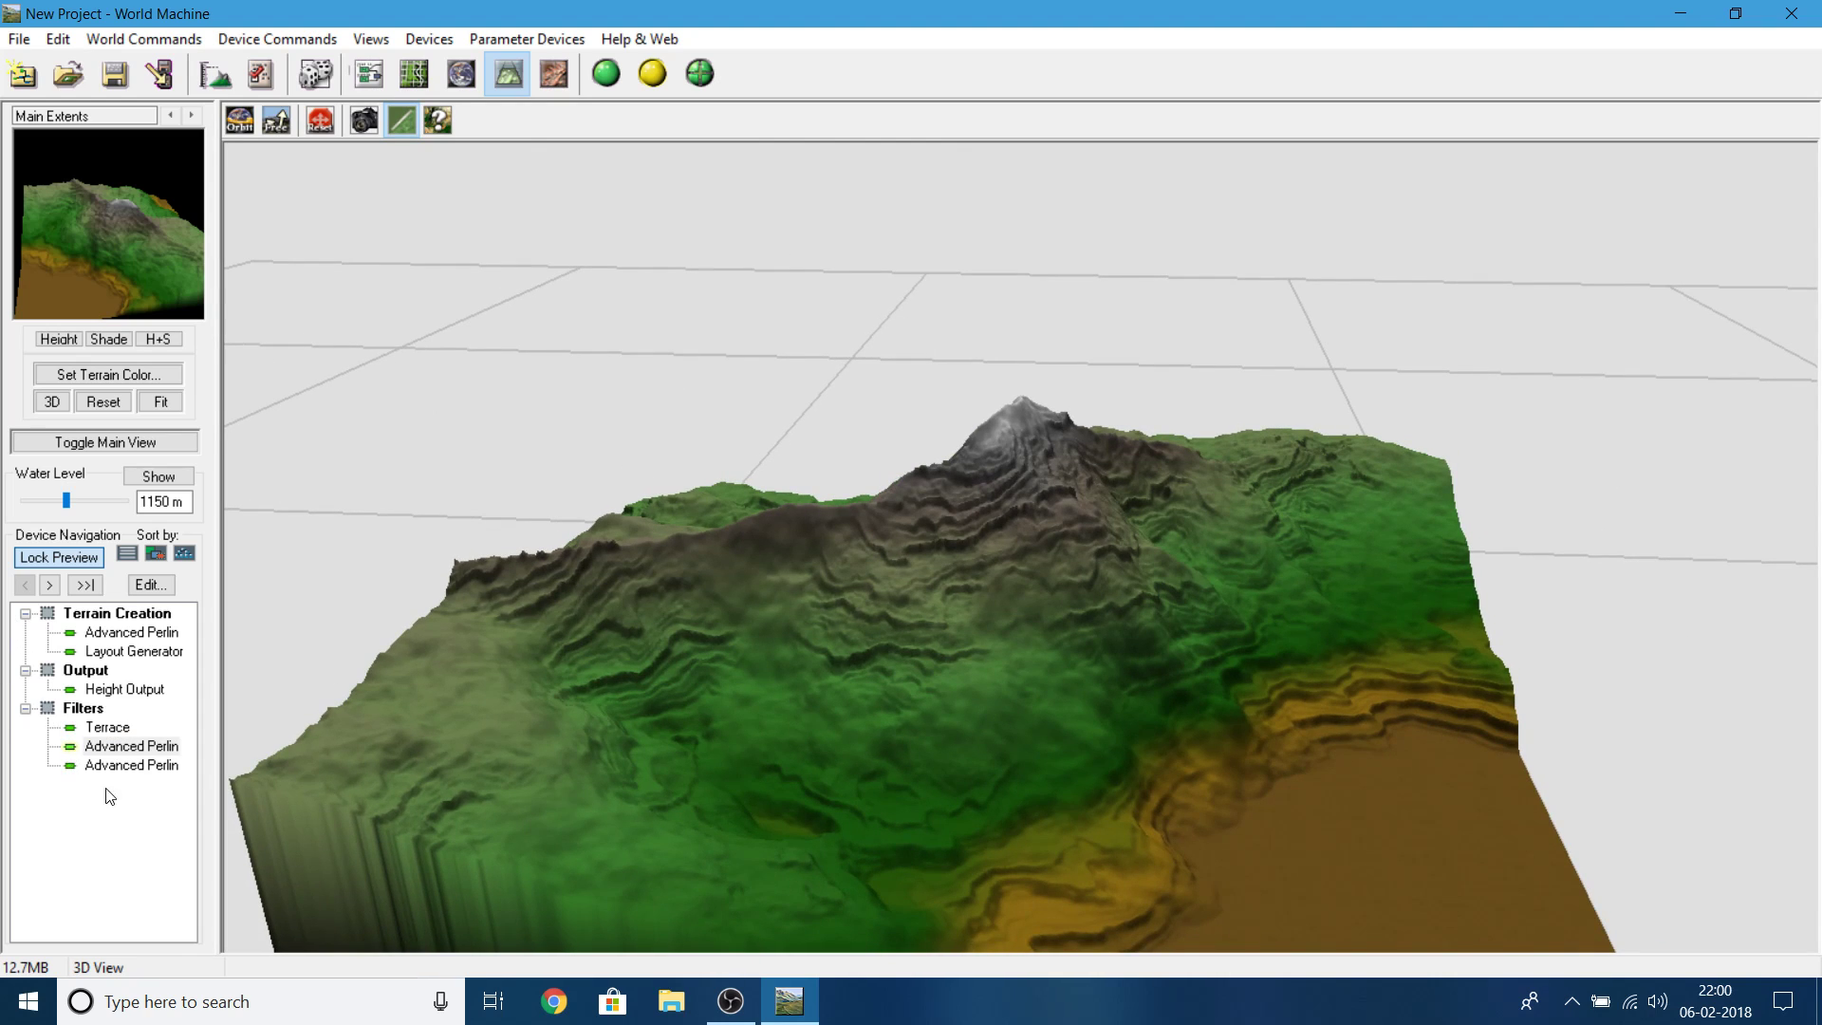
- Set the lower filter Advanced Perlin's feature scale to about 545 m and rebuild the world
{"action": "double_click", "coordinate": [131, 765]}
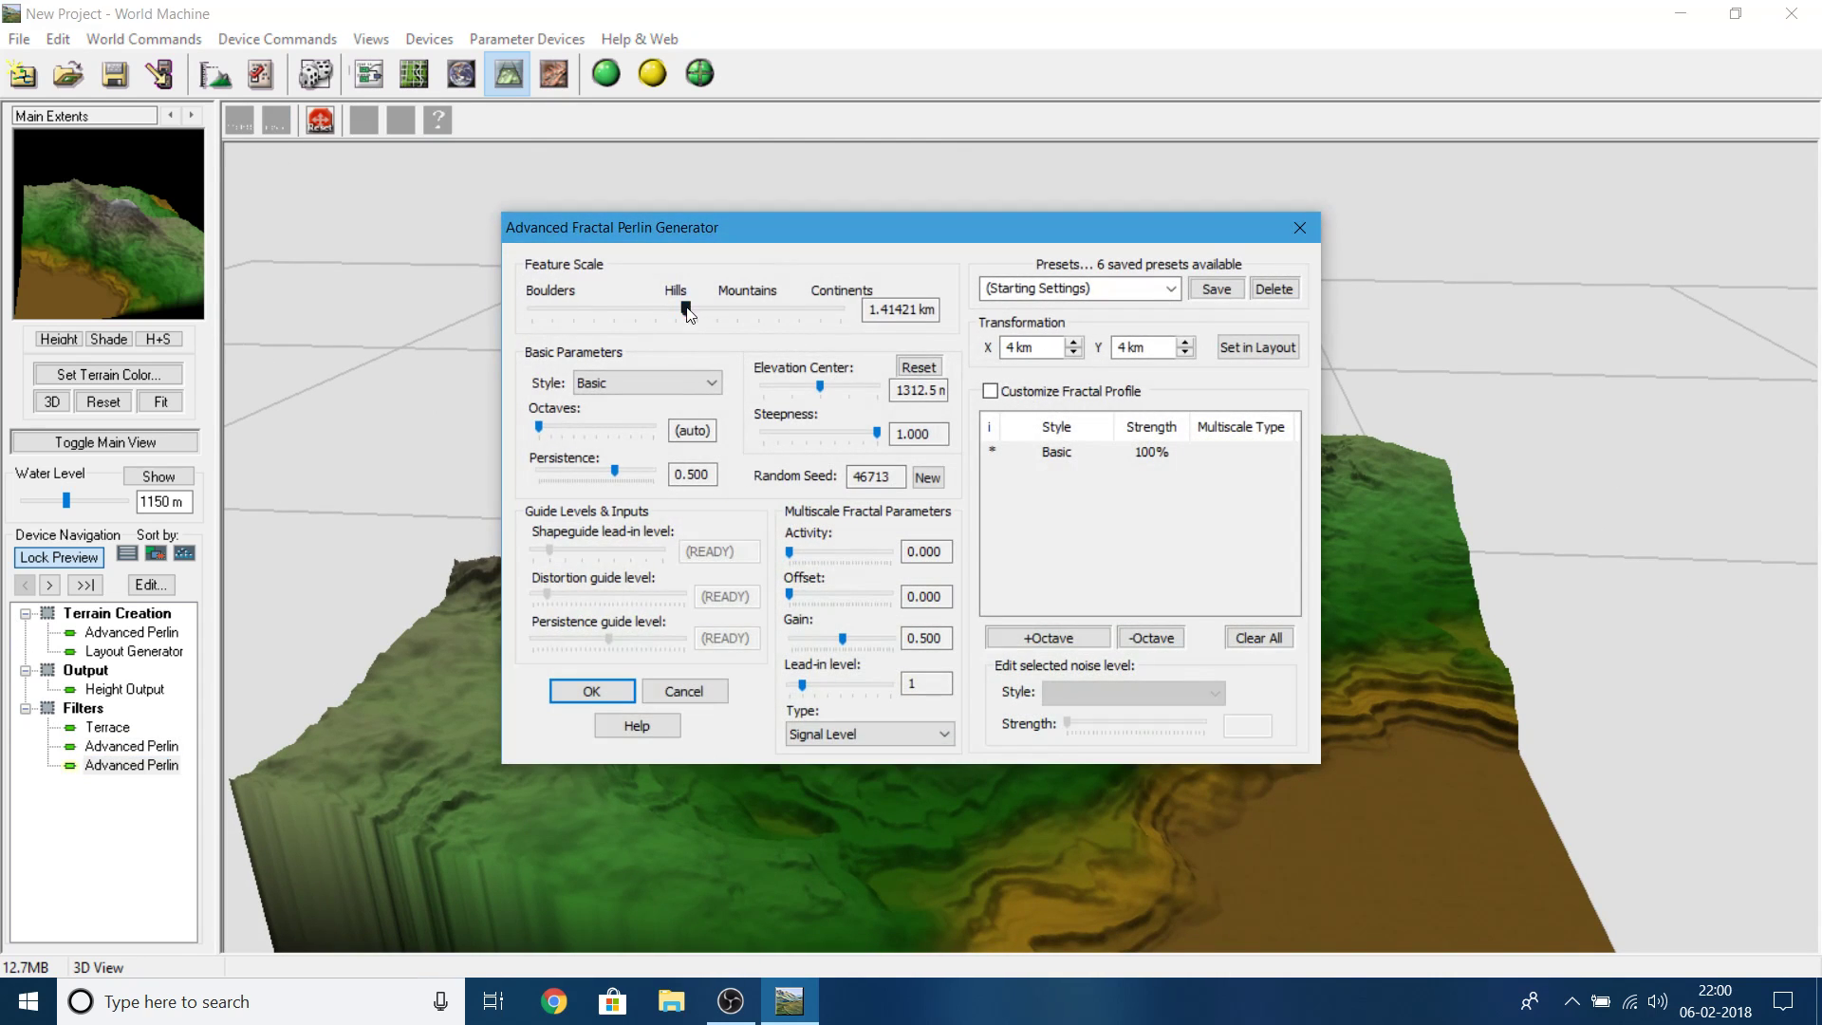
{"action": "left_click_drag", "start_coordinate": [663, 309], "coordinate": [657, 310]}
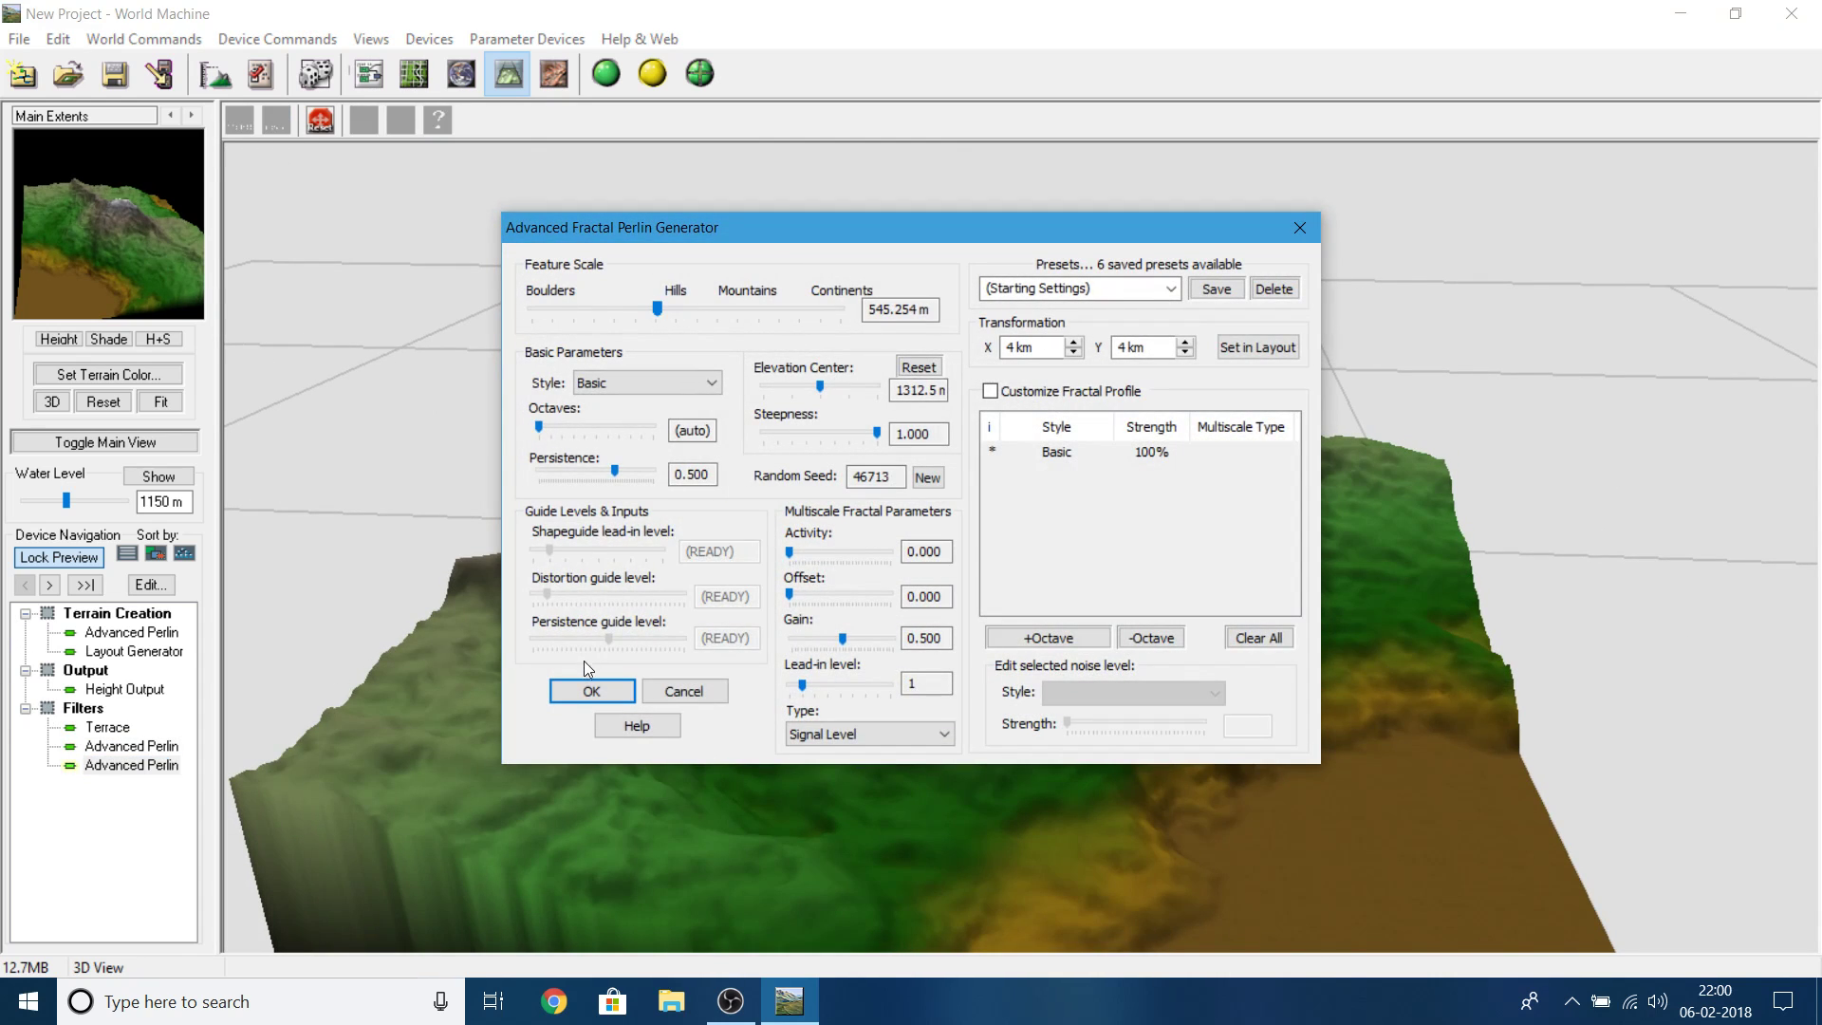
{"action": "left_click", "coordinate": [626, 688]}
{"action": "left_click", "coordinate": [600, 74]}
- Examine the rebuilt terraced terrain from several angles and distances, briefly showing the water level
{"action": "left_click_drag", "start_coordinate": [1044, 691], "coordinate": [1401, 513]}
{"action": "right_click_drag", "start_coordinate": [1401, 513], "coordinate": [1393, 710]}
{"action": "left_click_drag", "start_coordinate": [1392, 709], "coordinate": [1247, 669]}
{"action": "right_click_drag", "start_coordinate": [1247, 669], "coordinate": [1188, 754]}
{"action": "left_click_drag", "start_coordinate": [1107, 686], "coordinate": [1495, 769]}
{"action": "right_click_drag", "start_coordinate": [1496, 768], "coordinate": [621, 655]}
{"action": "left_click_drag", "start_coordinate": [621, 655], "coordinate": [1092, 664]}
{"action": "left_click", "coordinate": [155, 477]}
{"action": "left_click", "coordinate": [156, 479]}
{"action": "left_click_drag", "start_coordinate": [890, 541], "coordinate": [425, 573]}
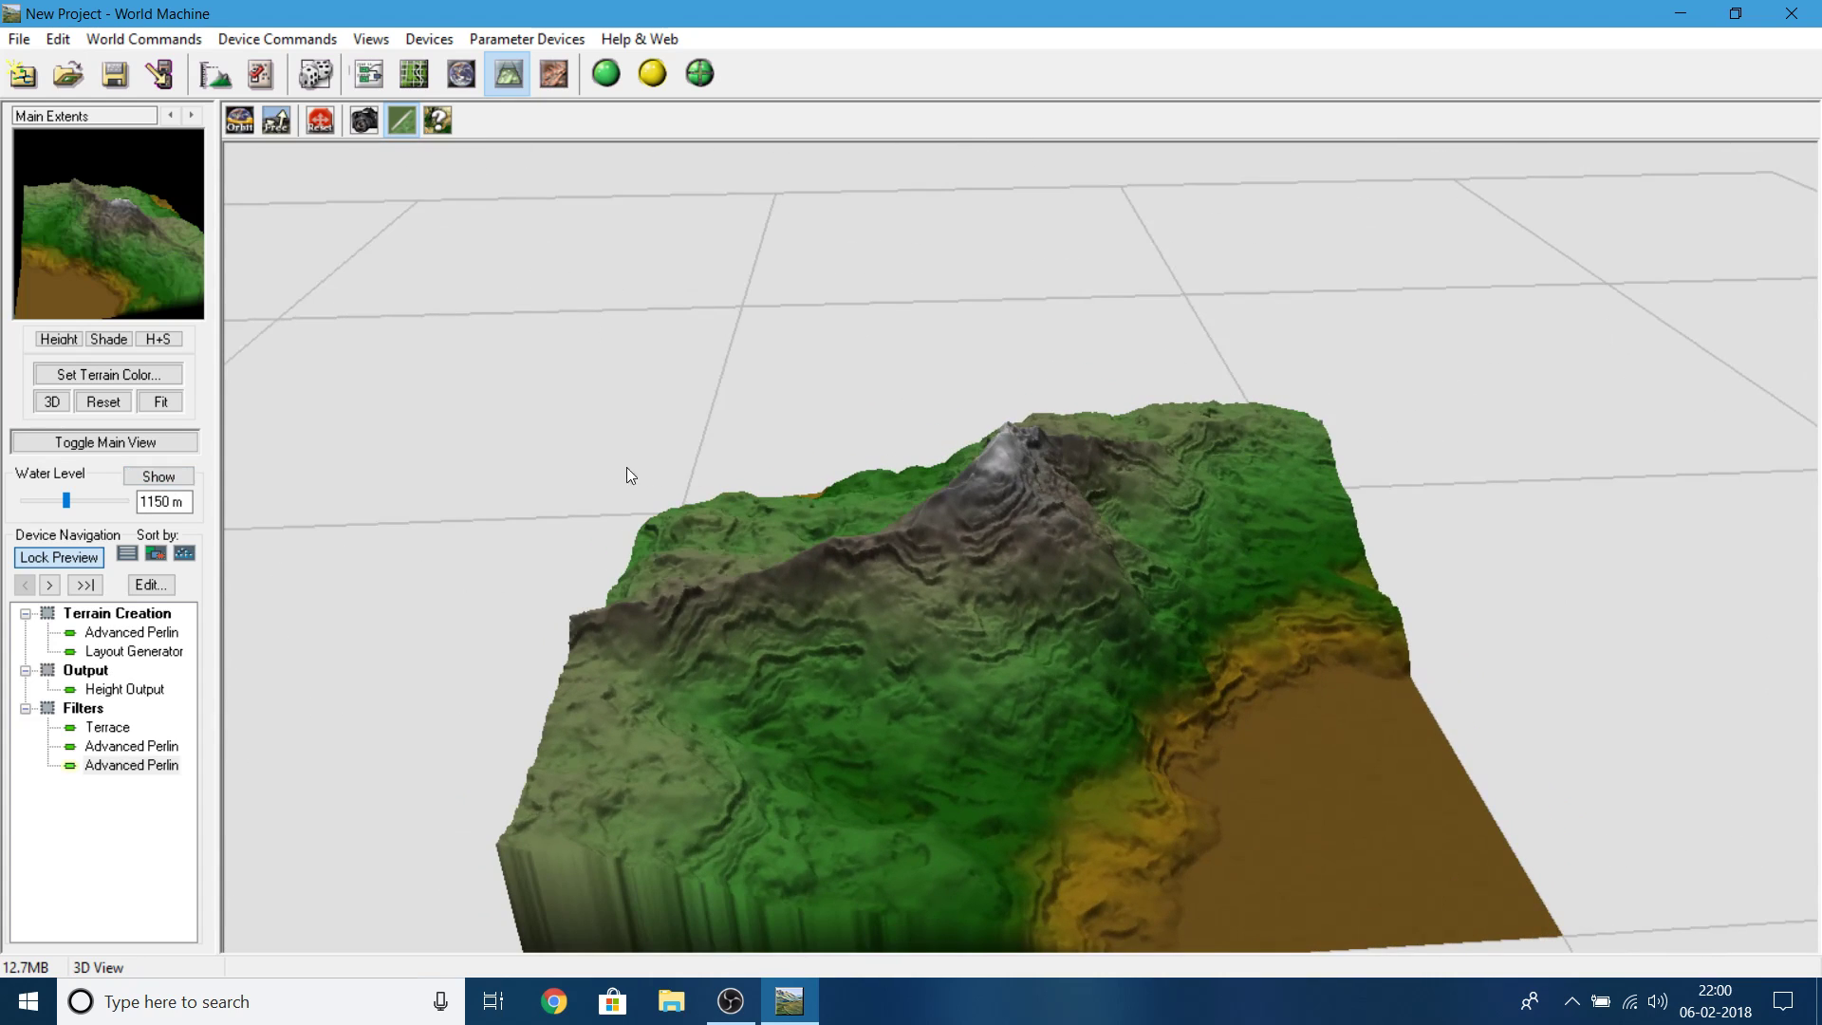
- In the device layout, move the Output group farther from the Filters group and widen Filters to fill the gap
{"action": "left_click", "coordinate": [385, 68]}
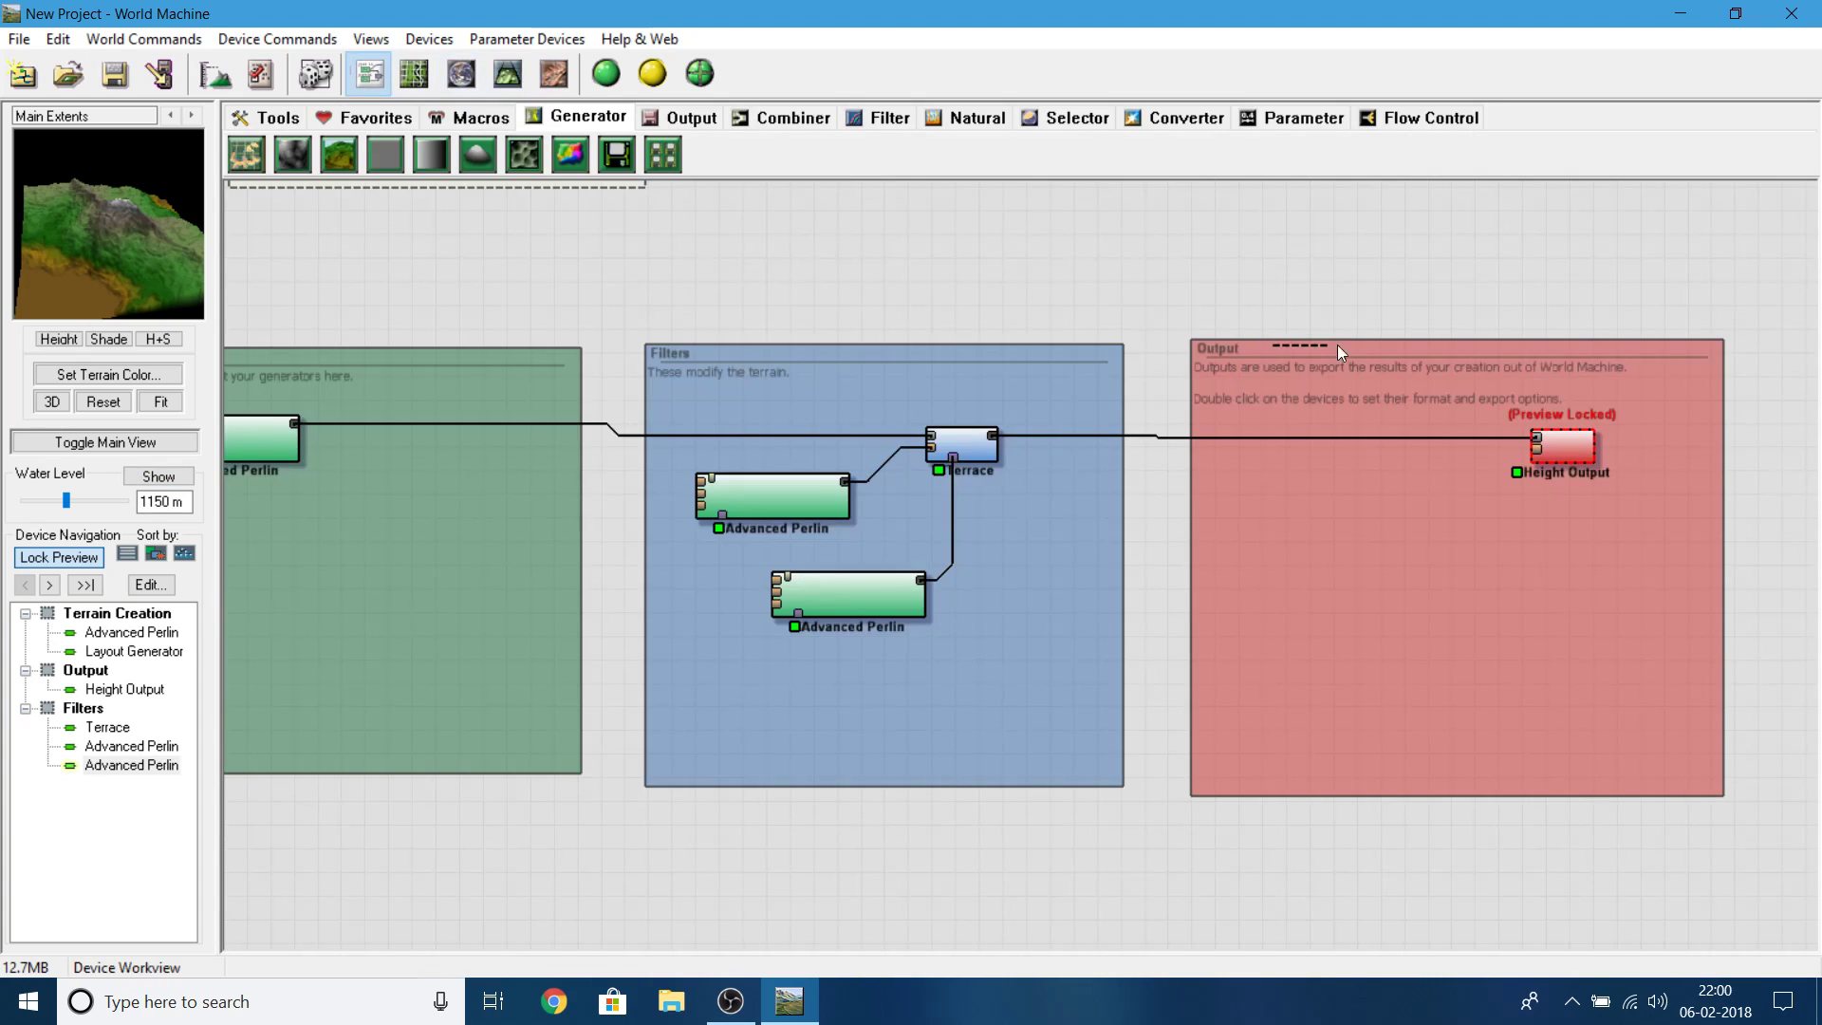
{"action": "left_click", "coordinate": [1369, 347]}
{"action": "left_click_drag", "start_coordinate": [1368, 349], "coordinate": [1564, 345]}
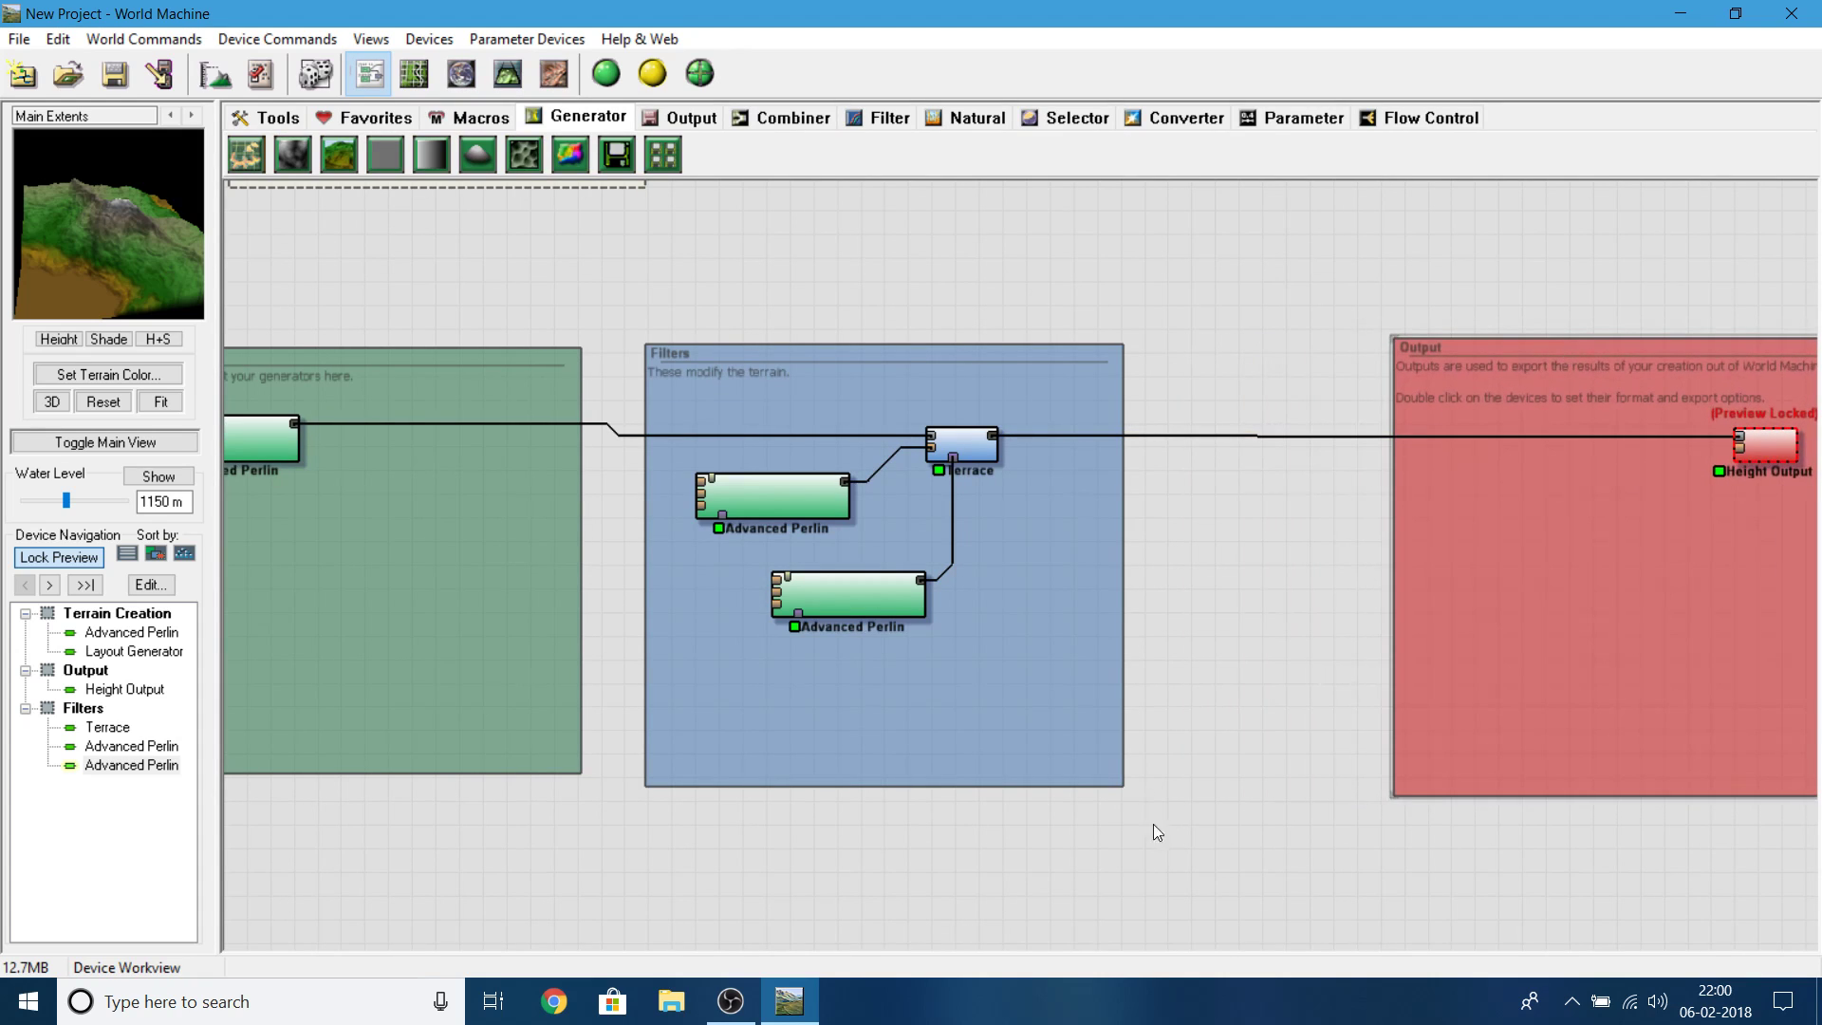
{"action": "left_click", "coordinate": [1084, 522]}
{"action": "left_click_drag", "start_coordinate": [1128, 789], "coordinate": [1388, 790]}
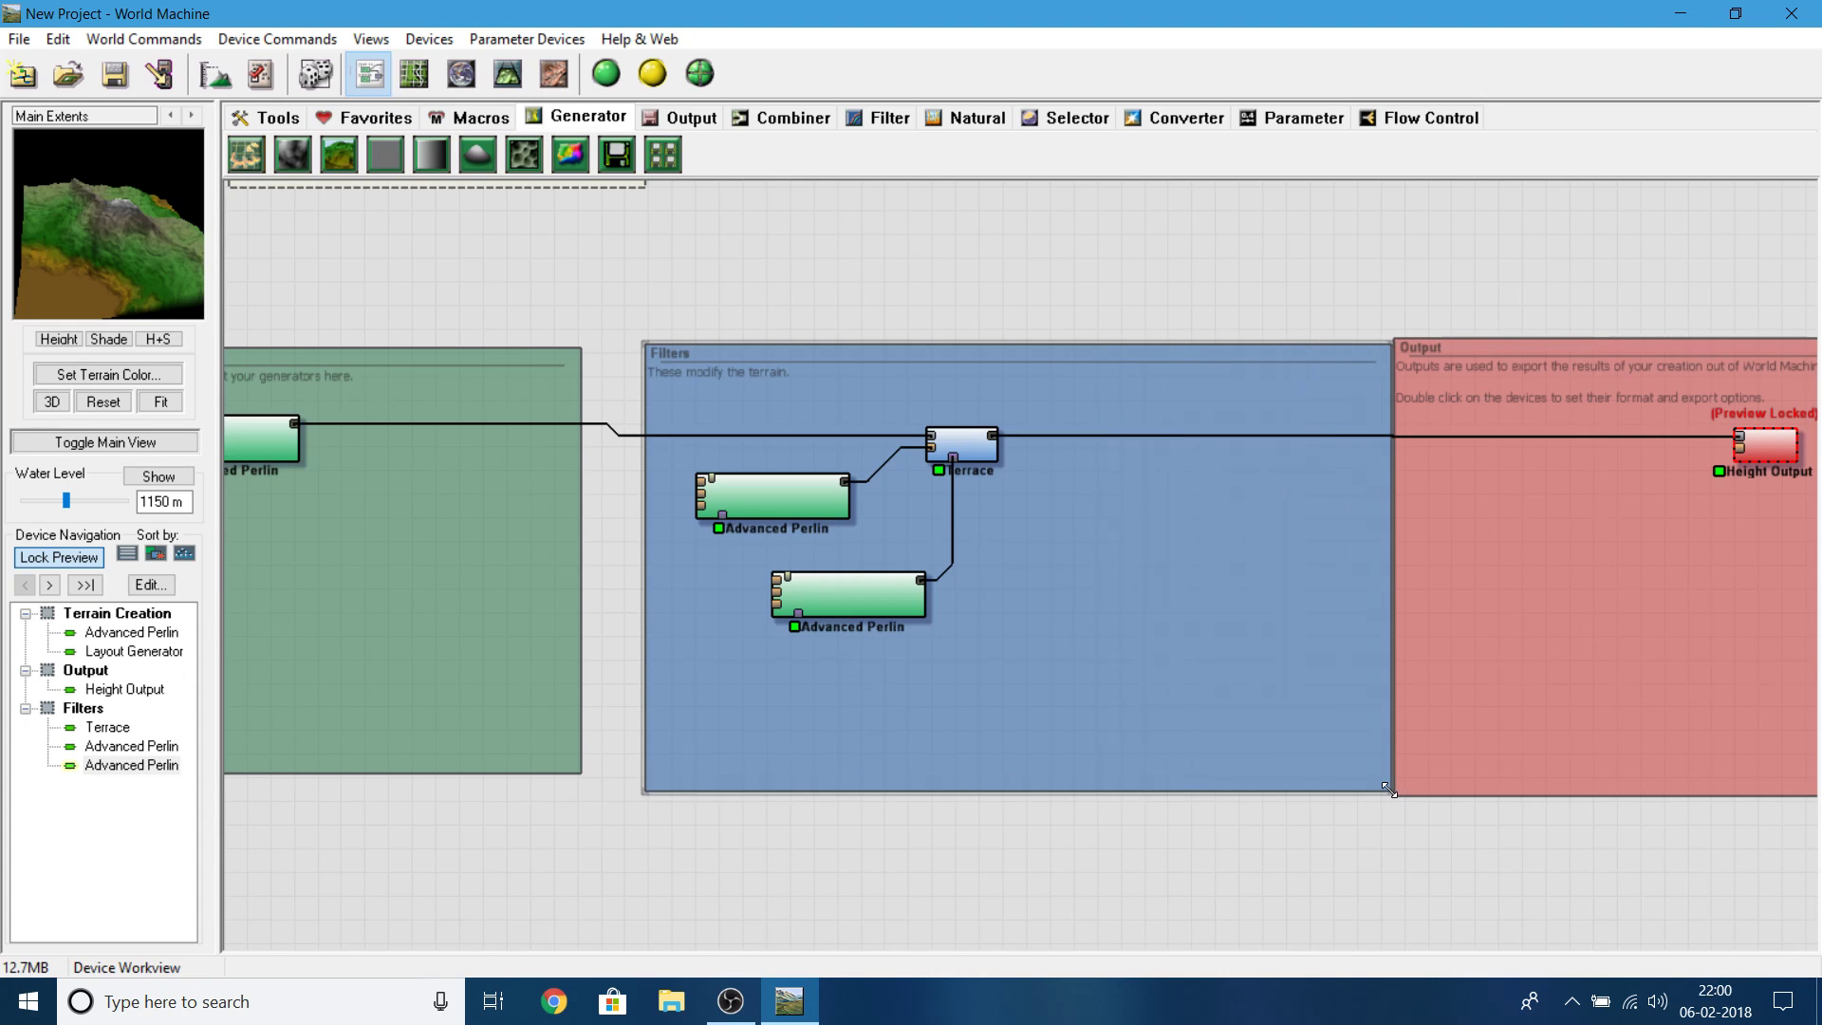
{"action": "left_click", "coordinate": [680, 243]}
- Insert an Erosion device in the Filters group between Terrace and Height Output
{"action": "left_click", "coordinate": [992, 118]}
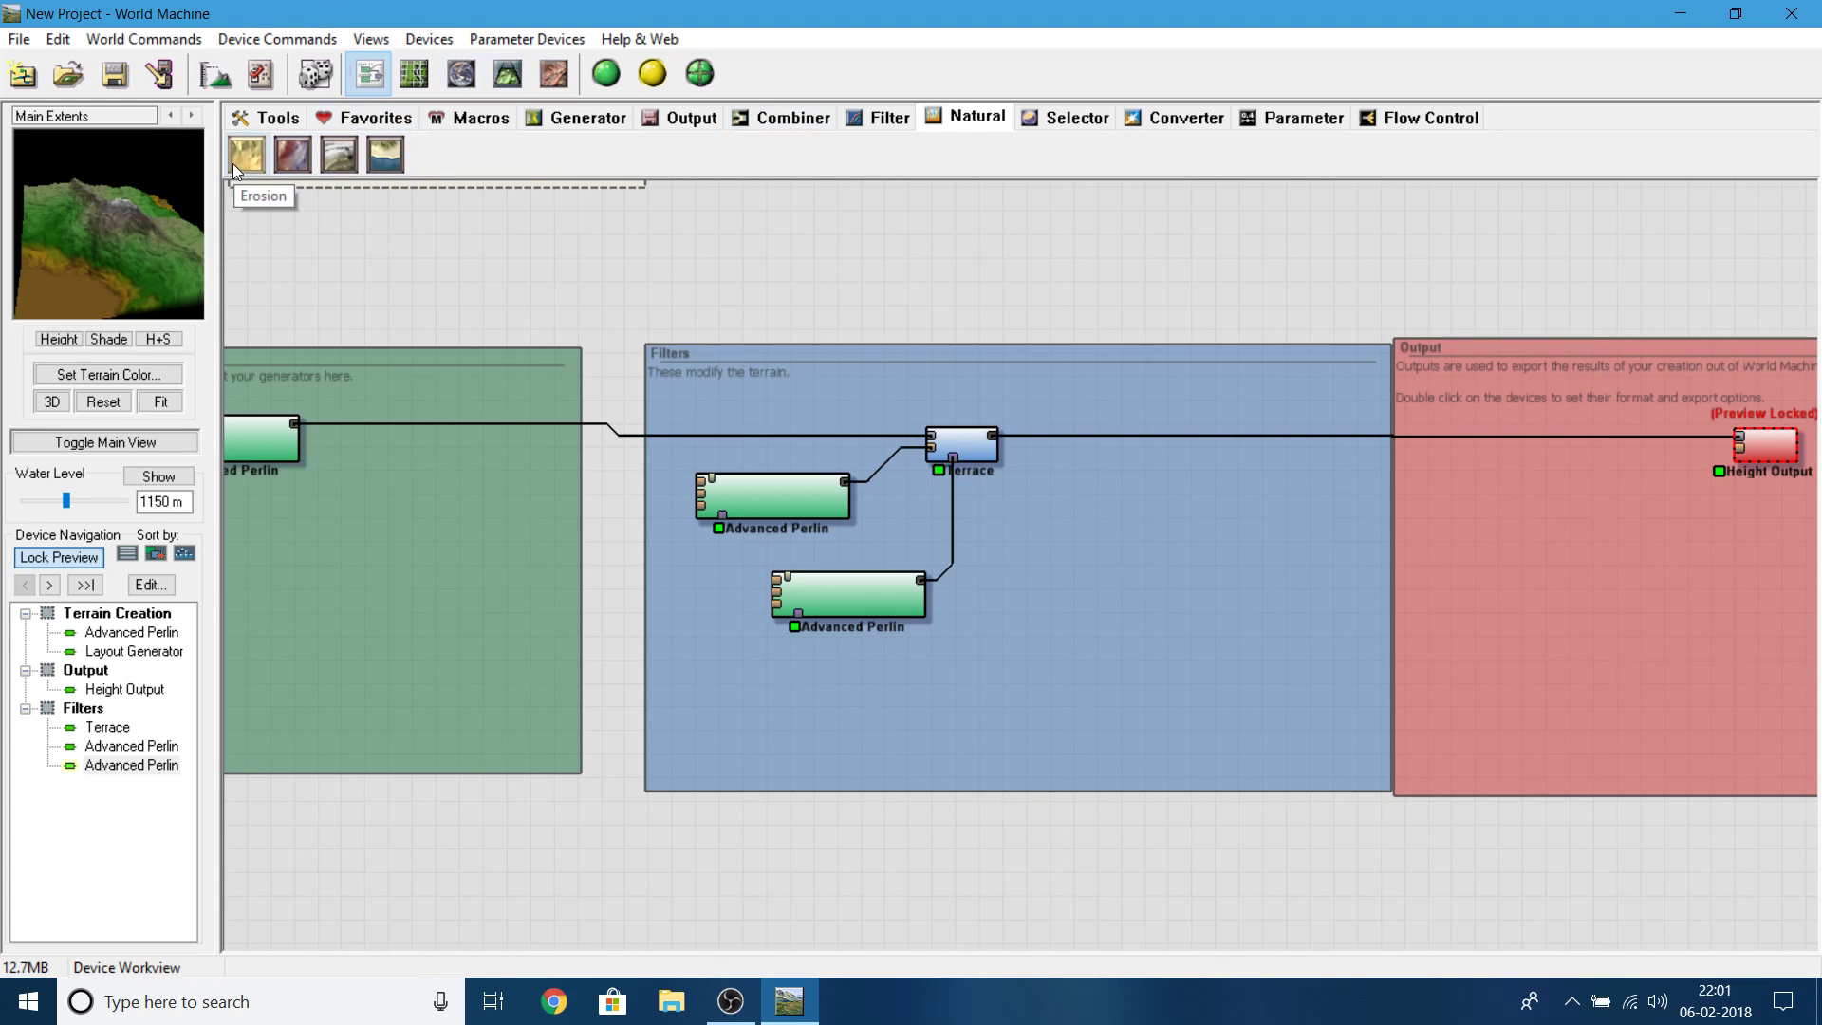
{"action": "left_click_drag", "start_coordinate": [231, 163], "coordinate": [1141, 431]}
{"action": "left_click", "coordinate": [975, 441]}
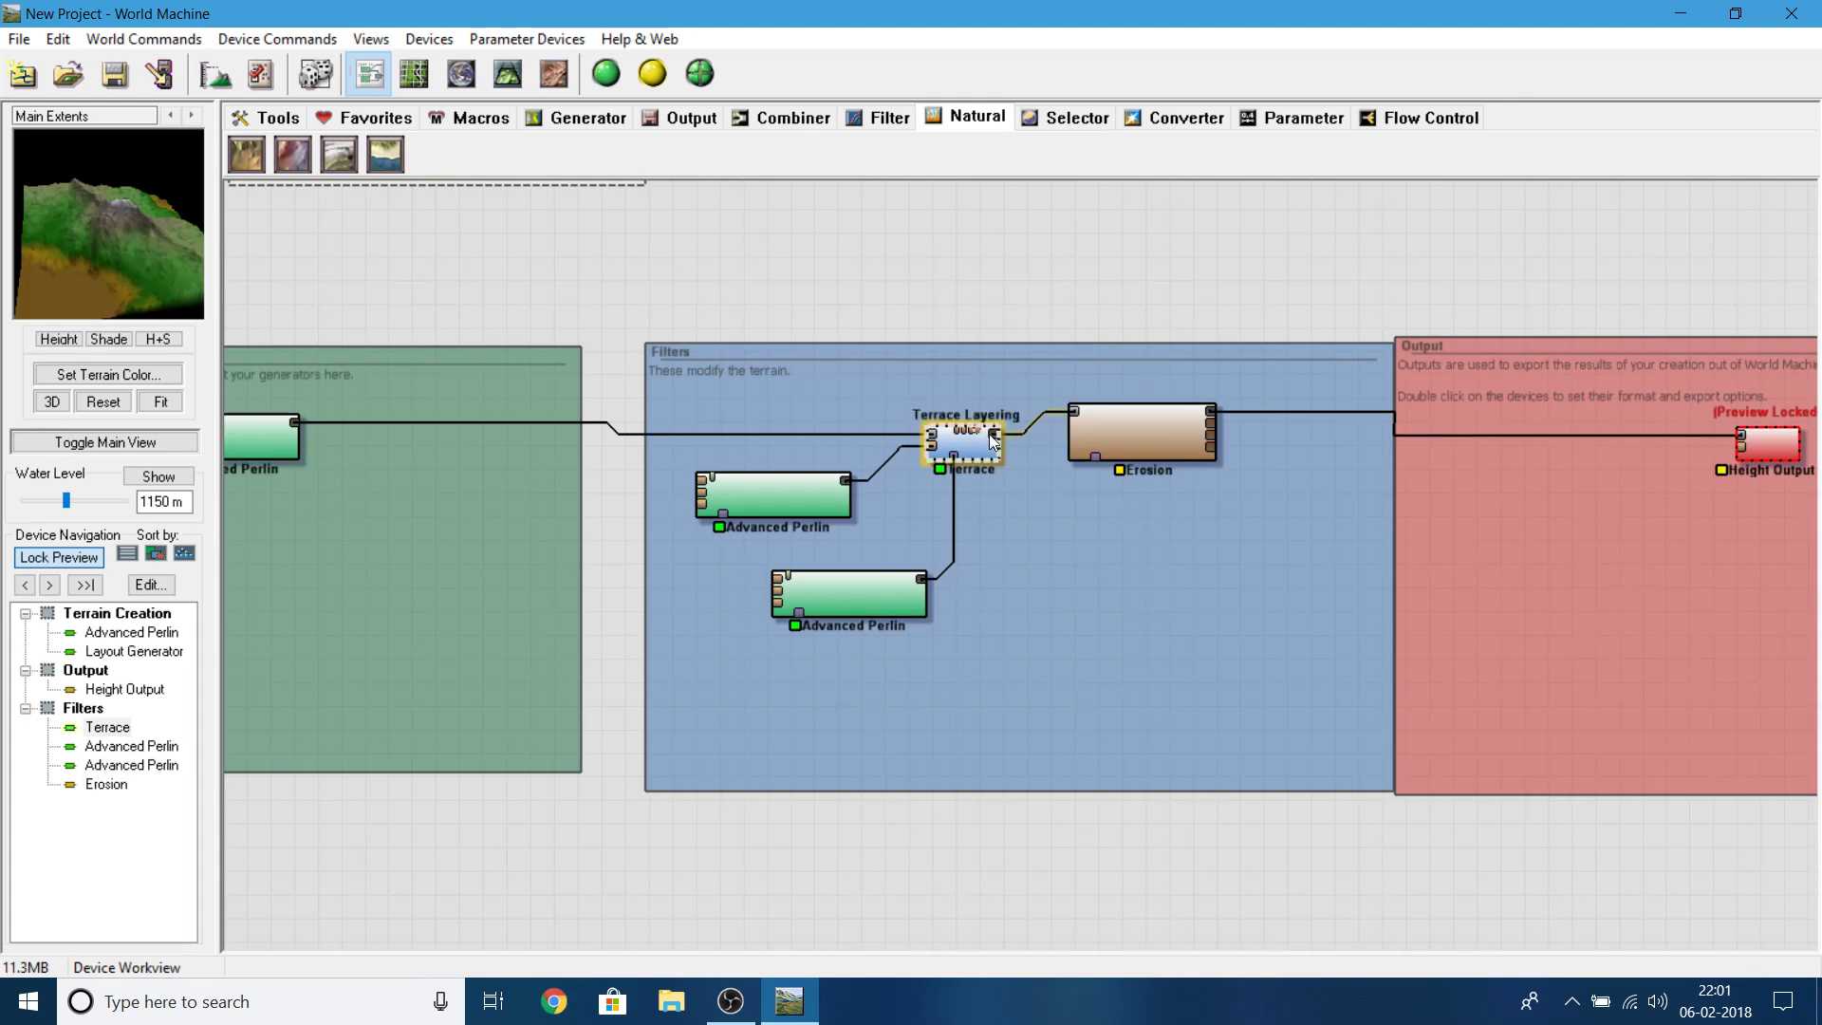
- Apply the Good with Terraces preset to the Erosion device
{"action": "left_click", "coordinate": [1135, 424]}
{"action": "double_click", "coordinate": [1135, 424]}
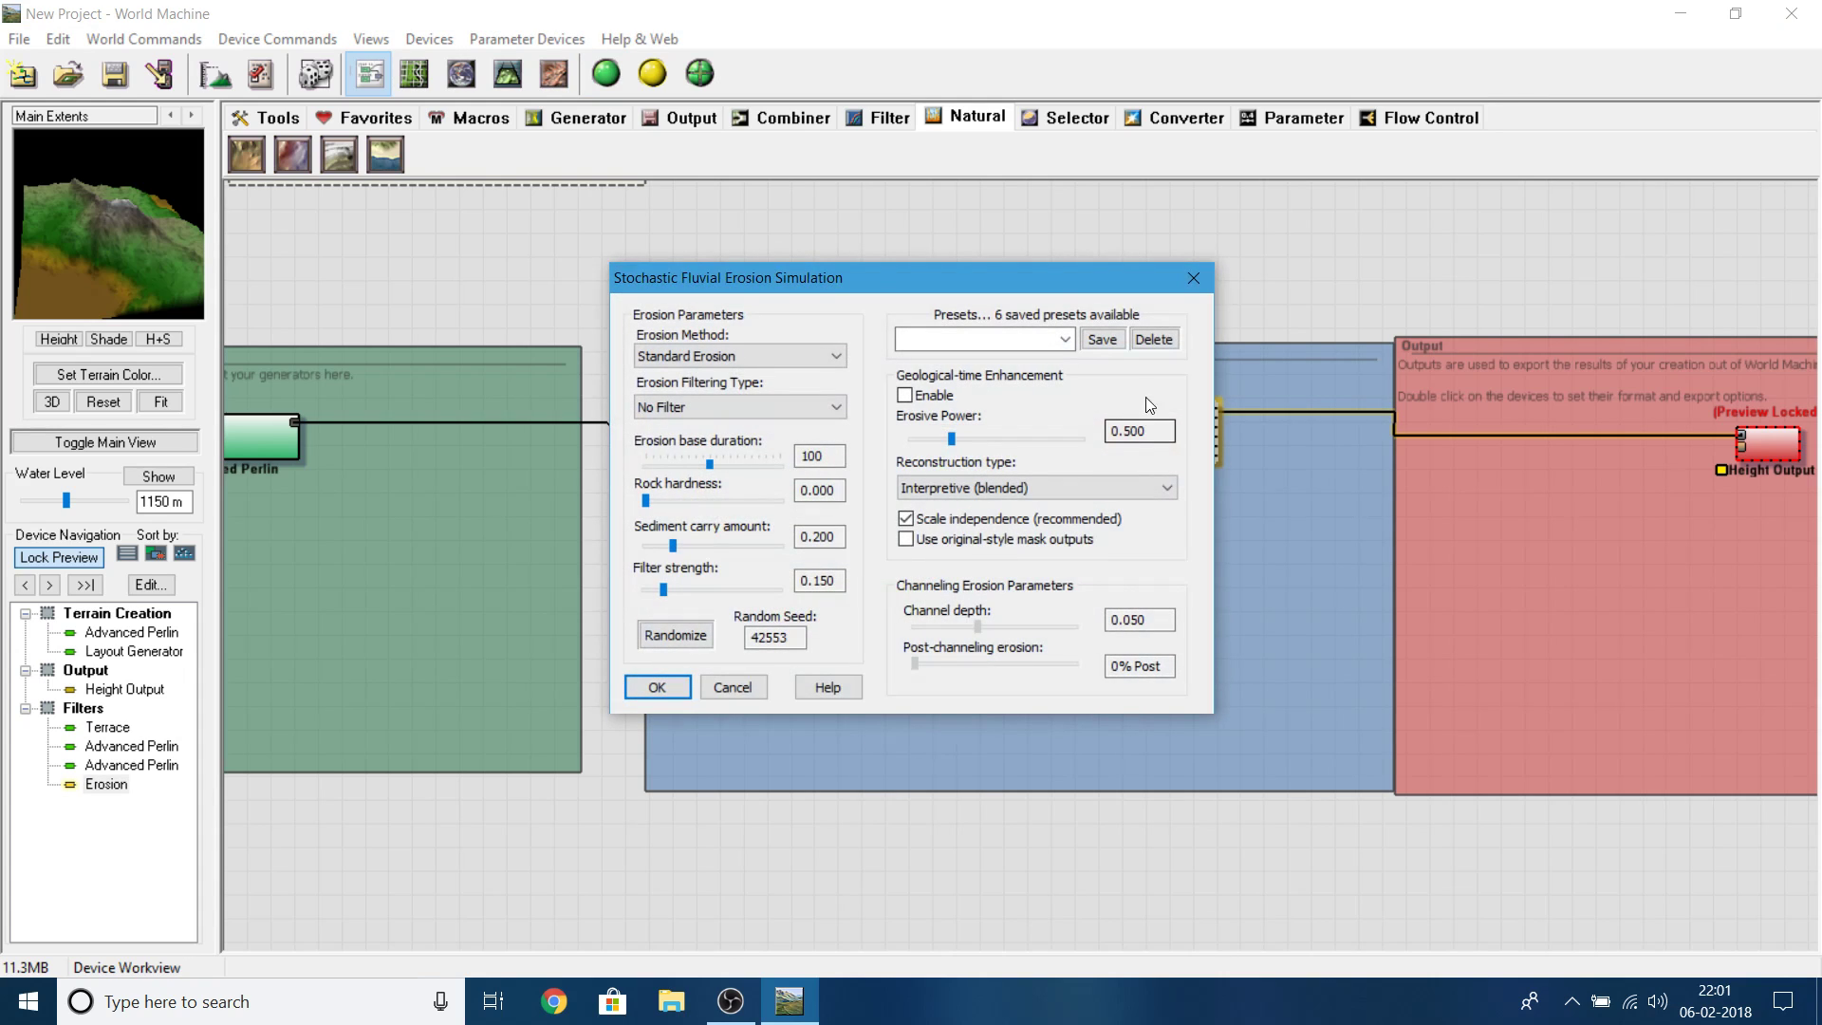
{"action": "left_click", "coordinate": [1064, 340]}
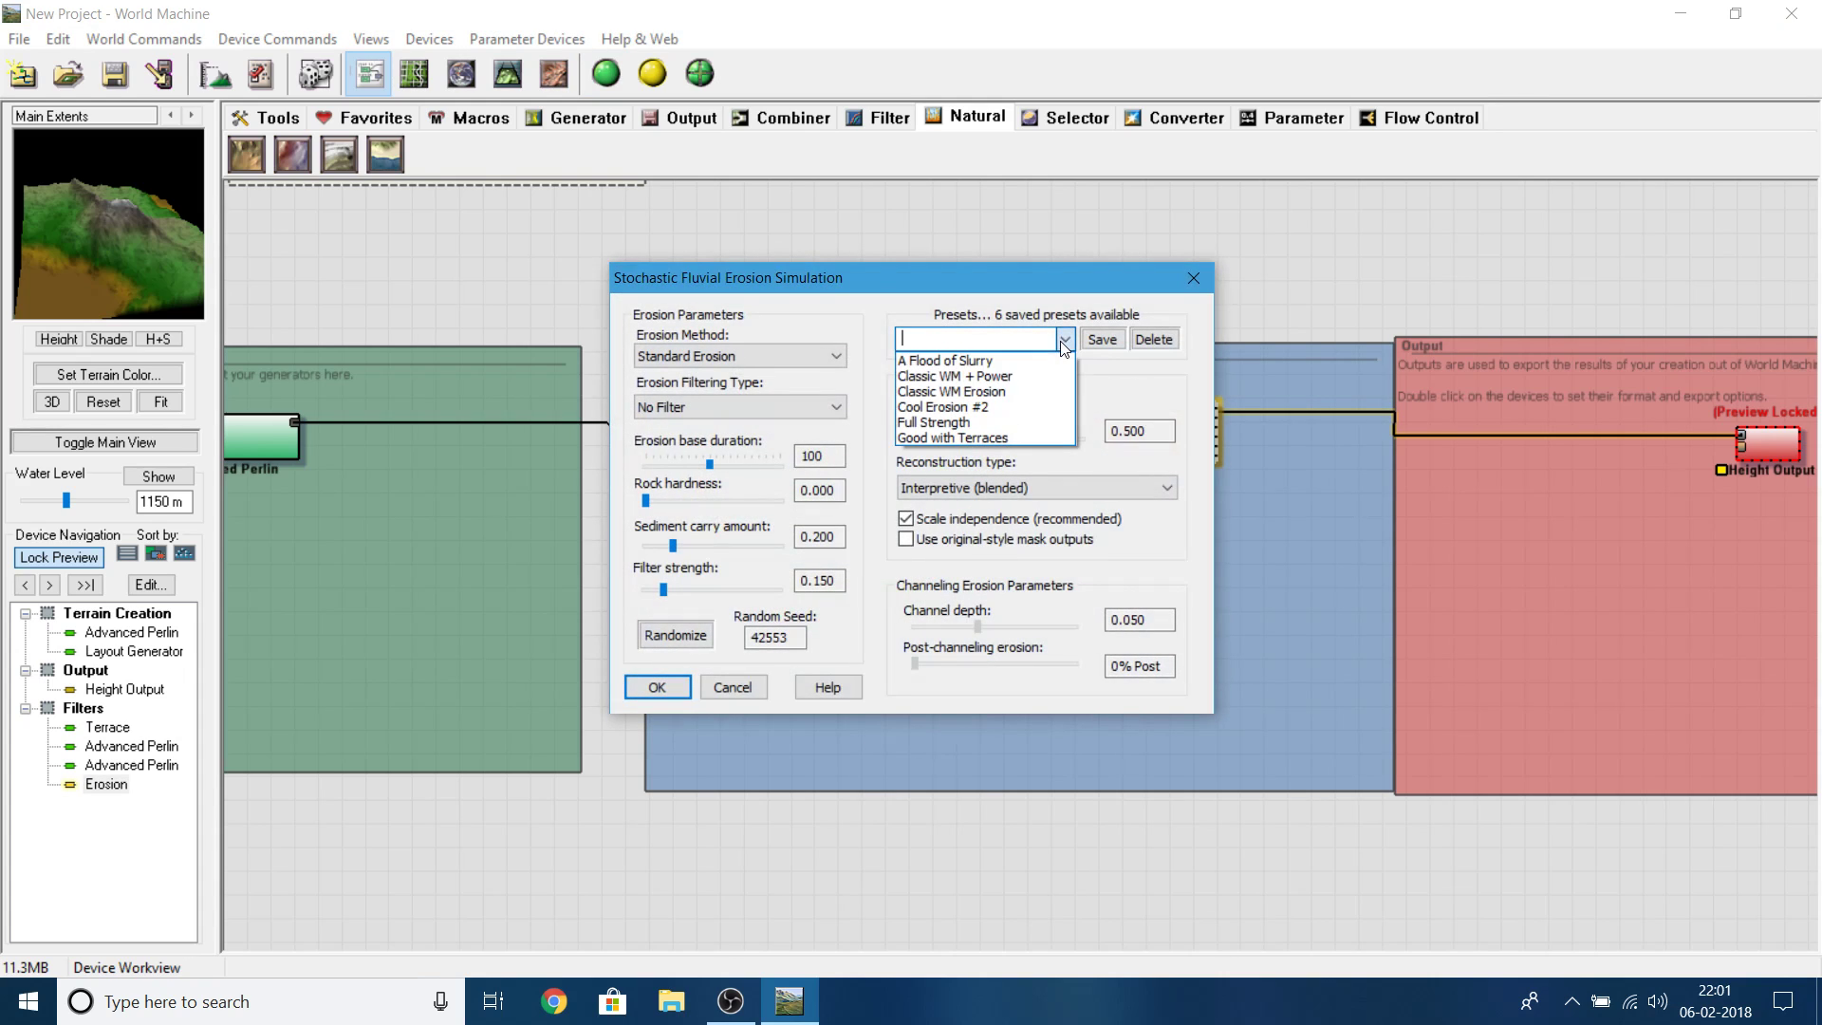
{"action": "left_click", "coordinate": [965, 438]}
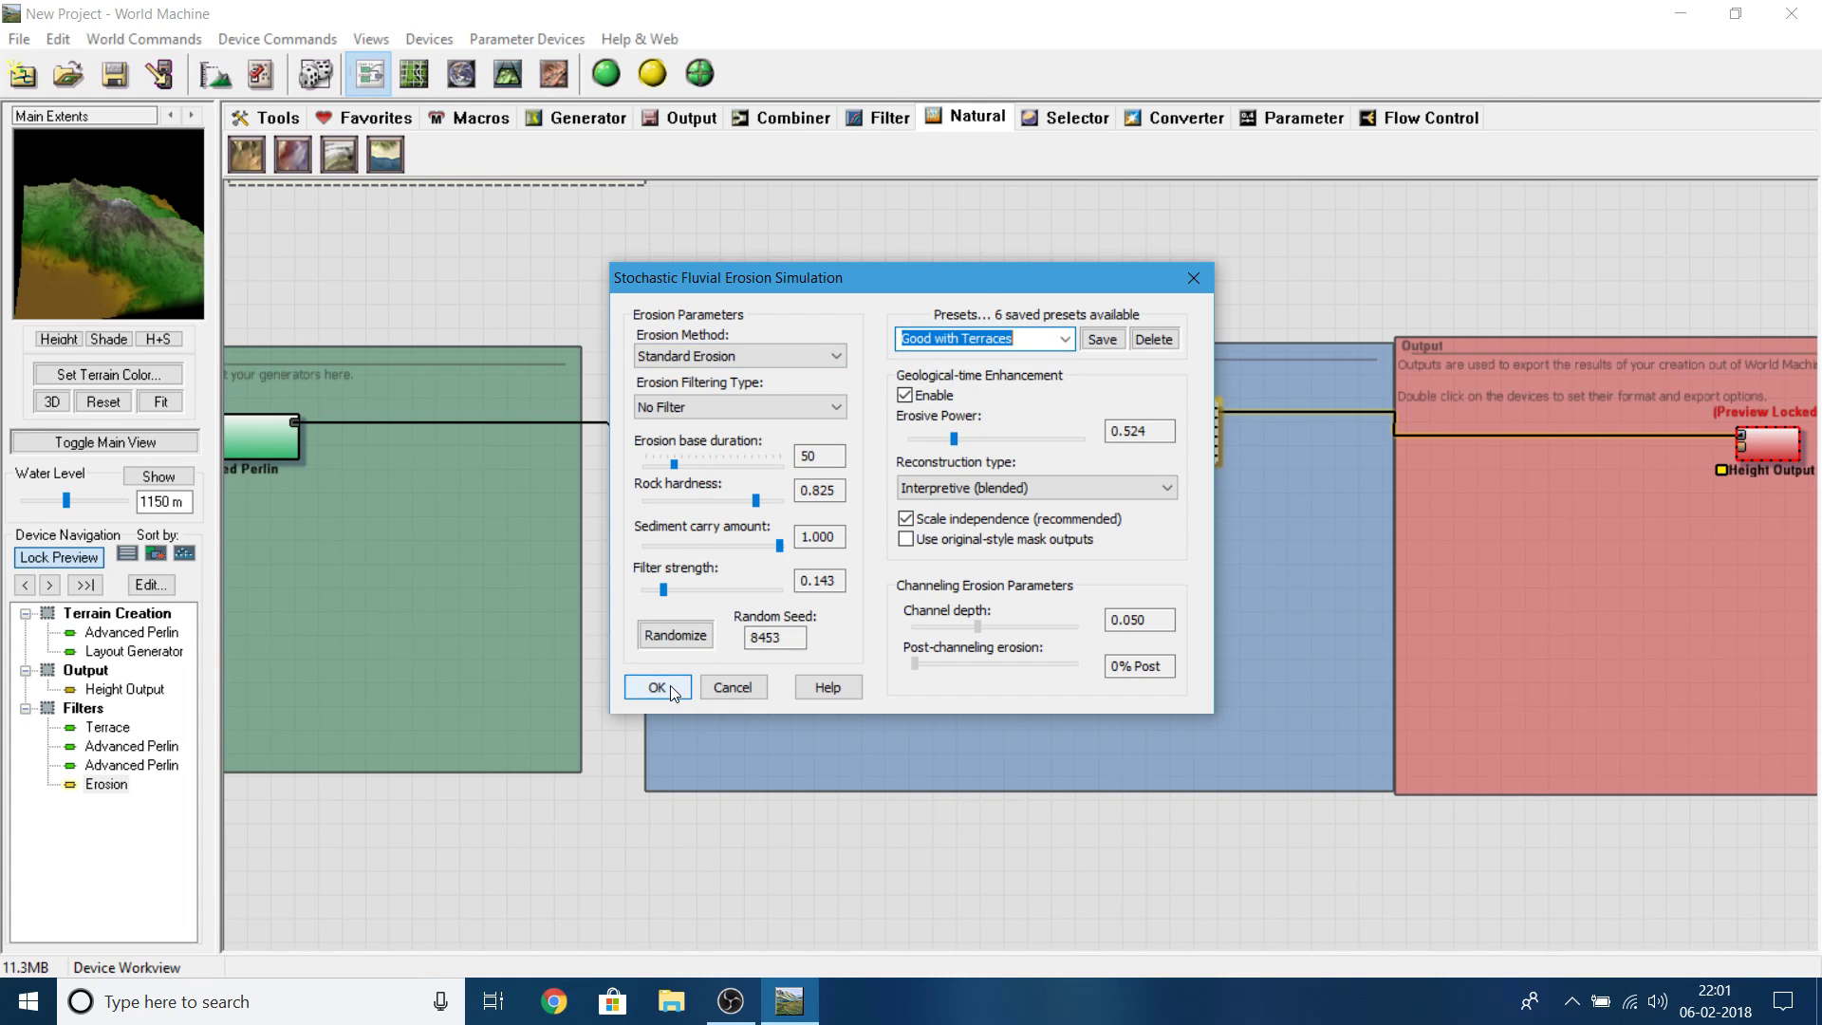
{"action": "left_click", "coordinate": [657, 687]}
- Set the Erosion device's erosive power to about 0.90 while previewing the terrain in 3D, and inspect the eroded mountain
{"action": "left_click", "coordinate": [507, 73]}
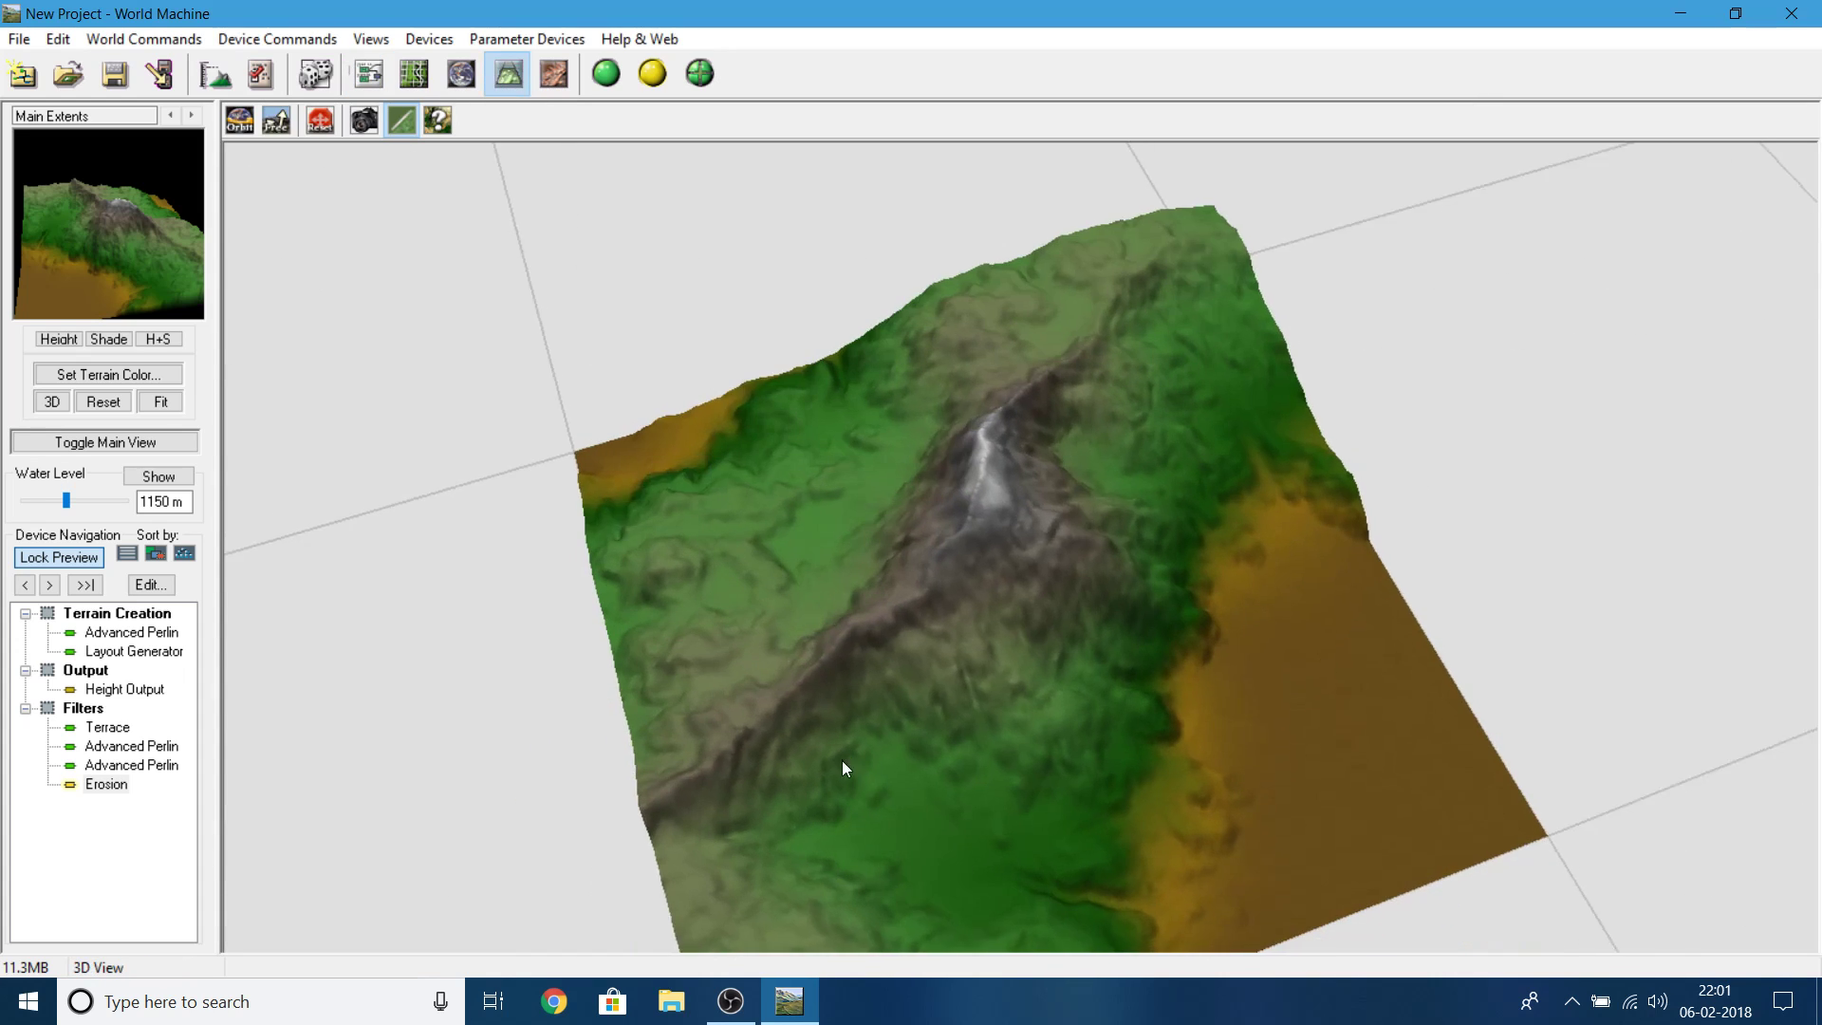
{"action": "double_click", "coordinate": [90, 788]}
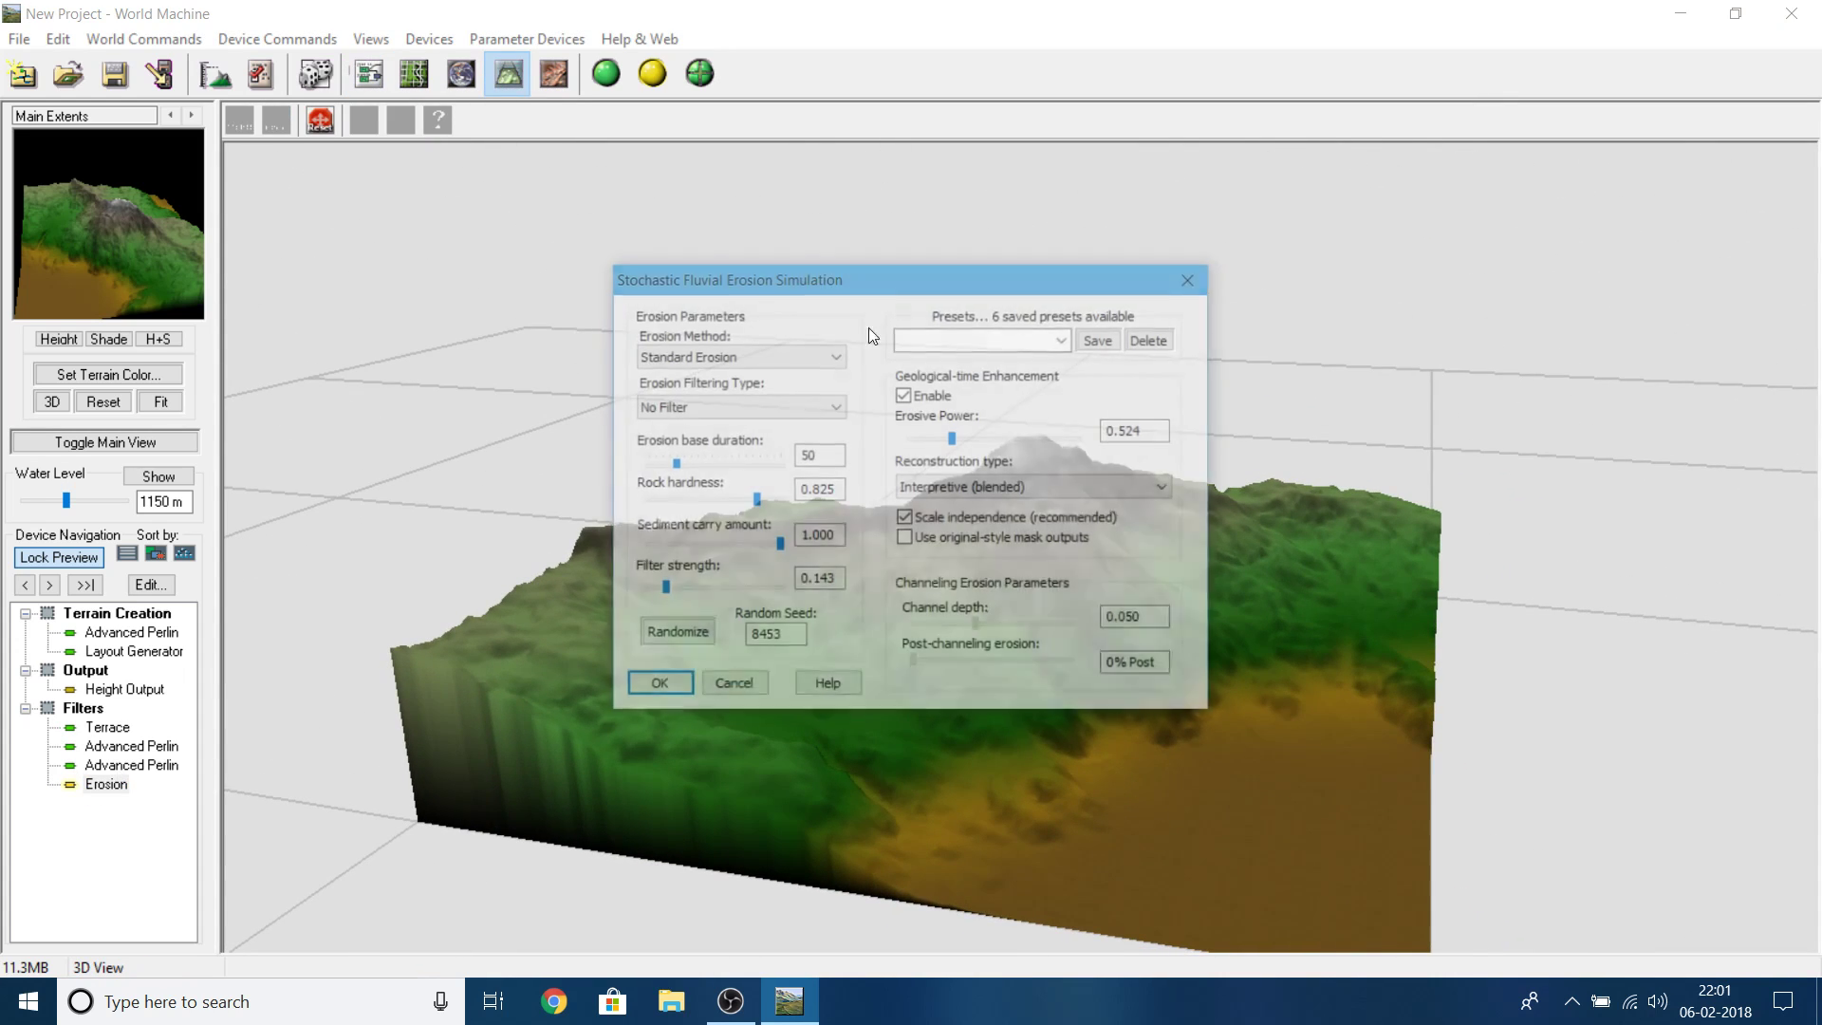
{"action": "left_click_drag", "start_coordinate": [890, 266], "coordinate": [1537, 203]}
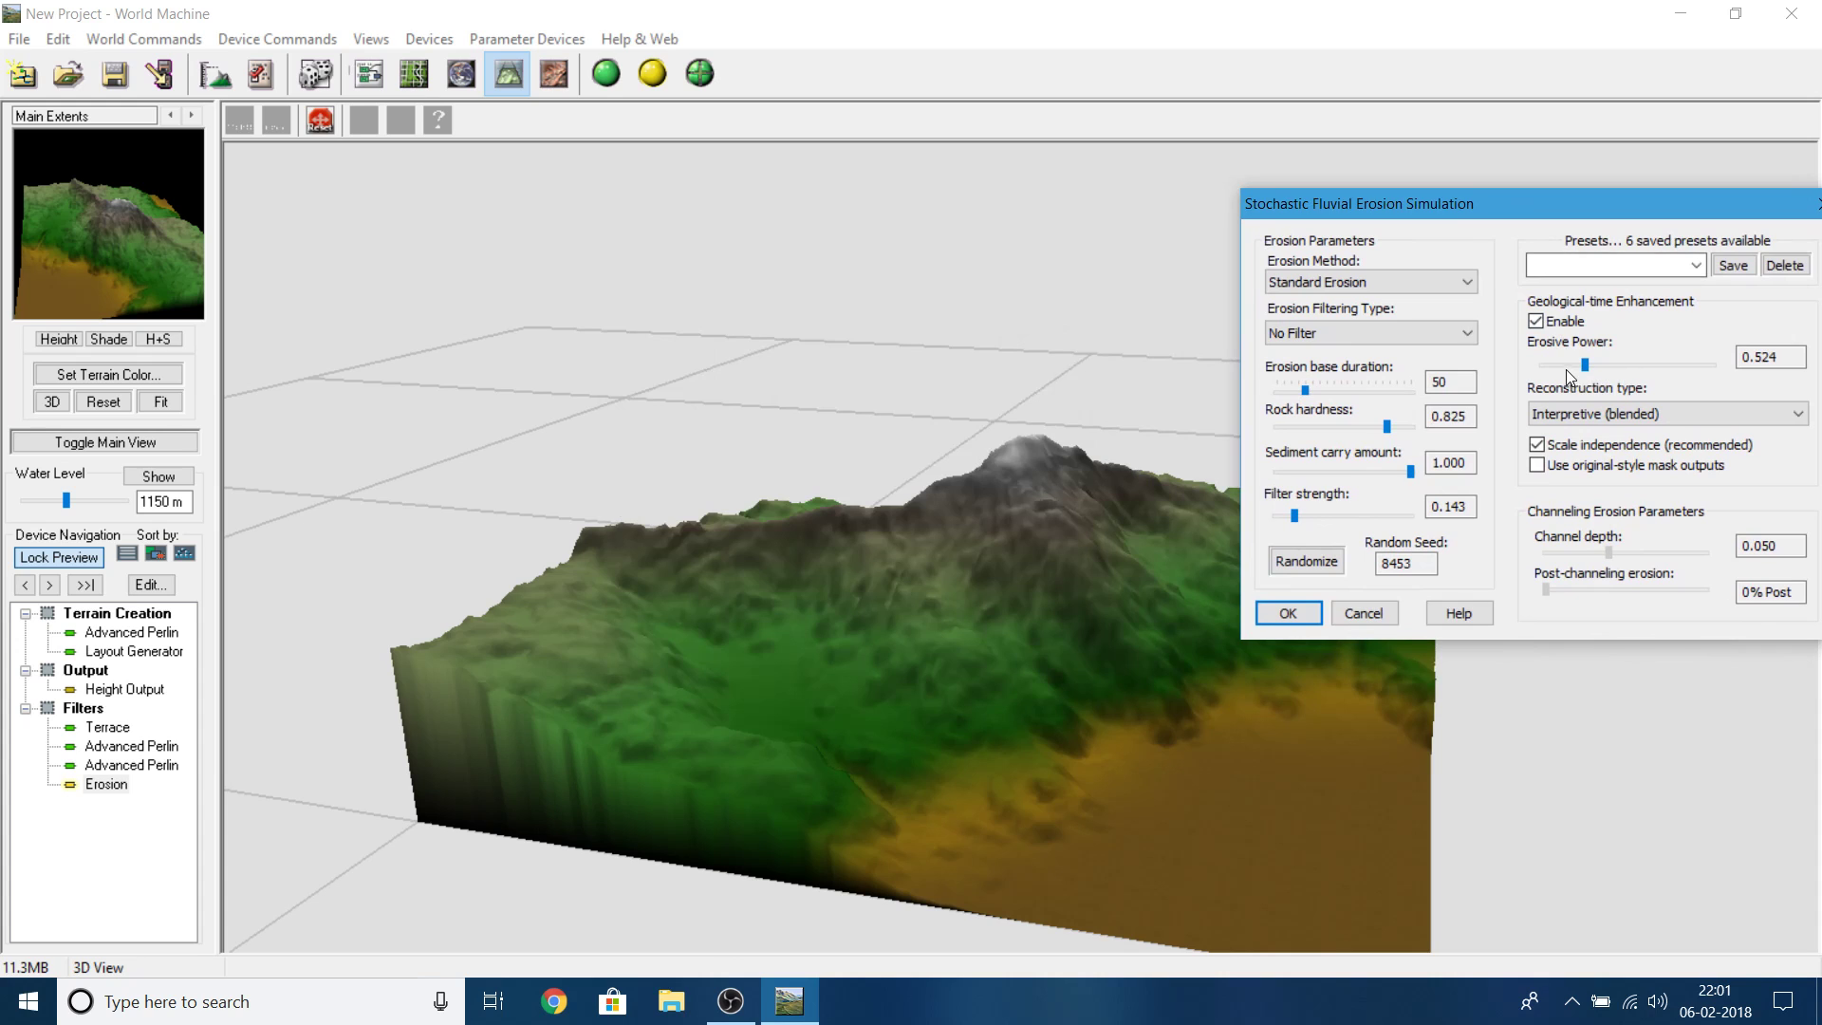
{"action": "left_click_drag", "start_coordinate": [1591, 364], "coordinate": [1633, 367]}
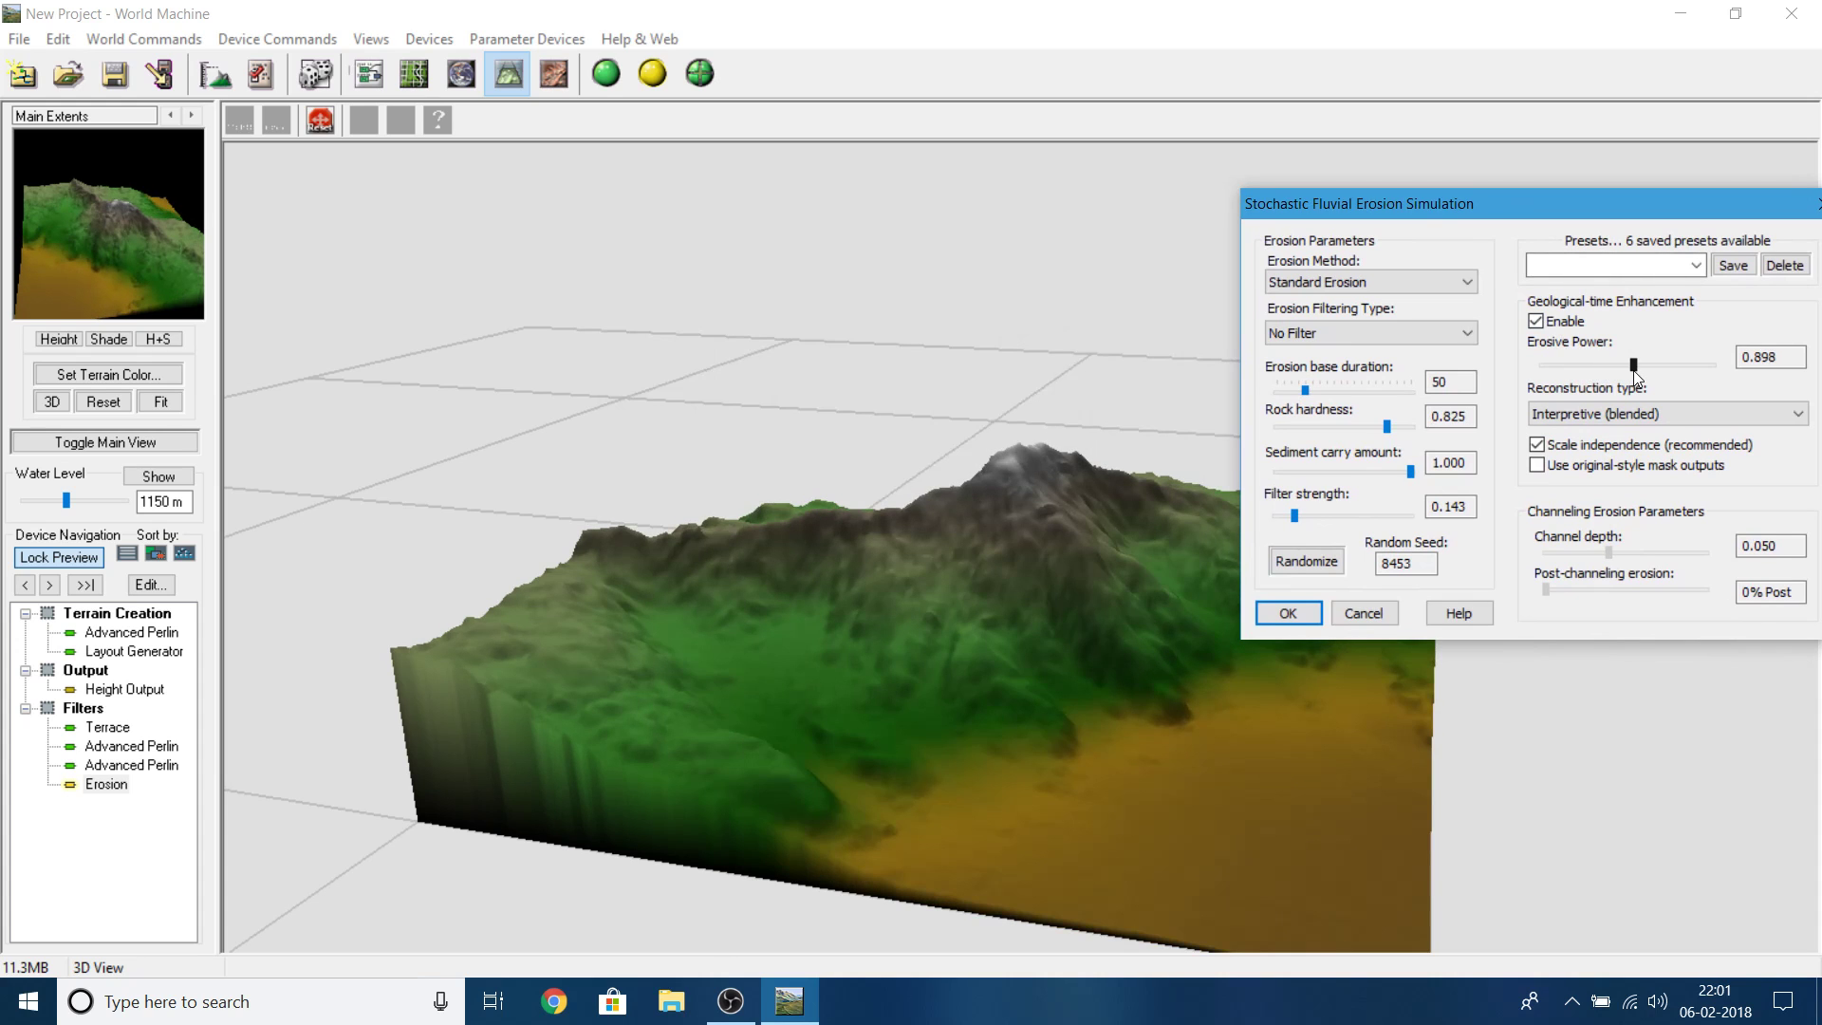
{"action": "left_click", "coordinate": [1288, 613]}
{"action": "left_click_drag", "start_coordinate": [1308, 626], "coordinate": [723, 381]}
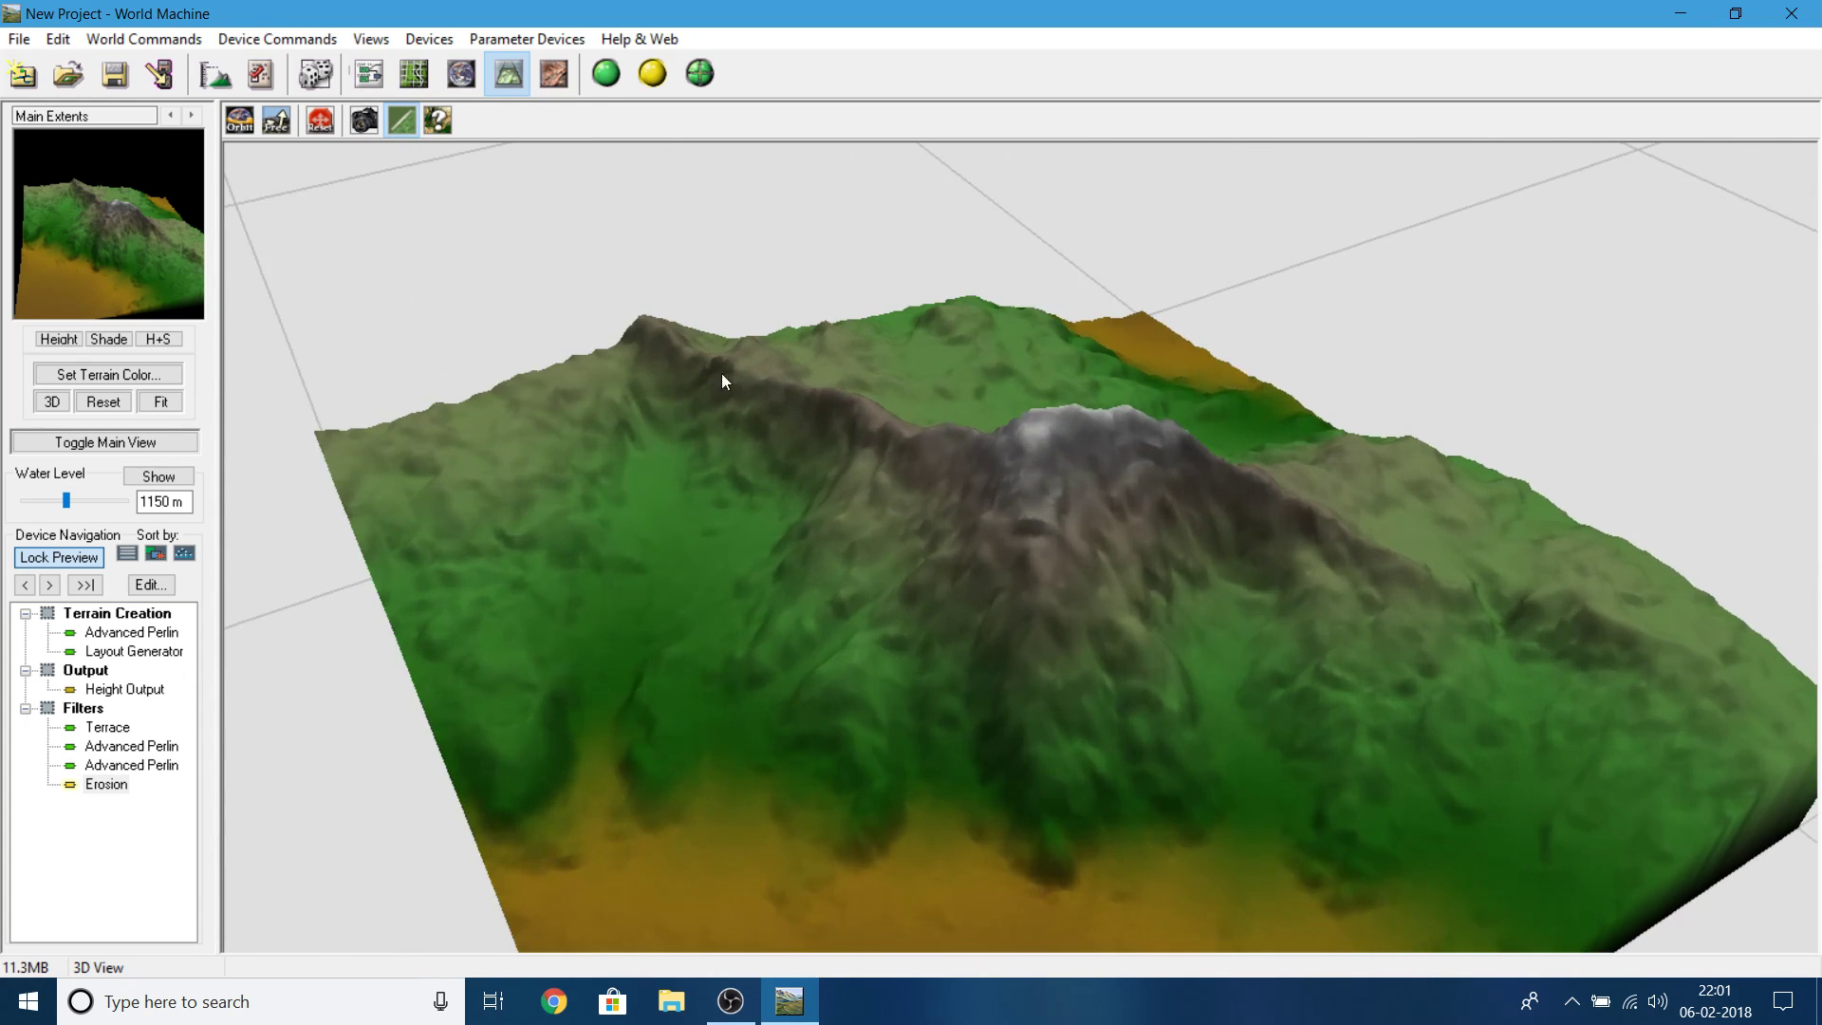
- Build the terrain and examine the eroded ridges and slopes in 3D from several sides
{"action": "left_click", "coordinate": [608, 76]}
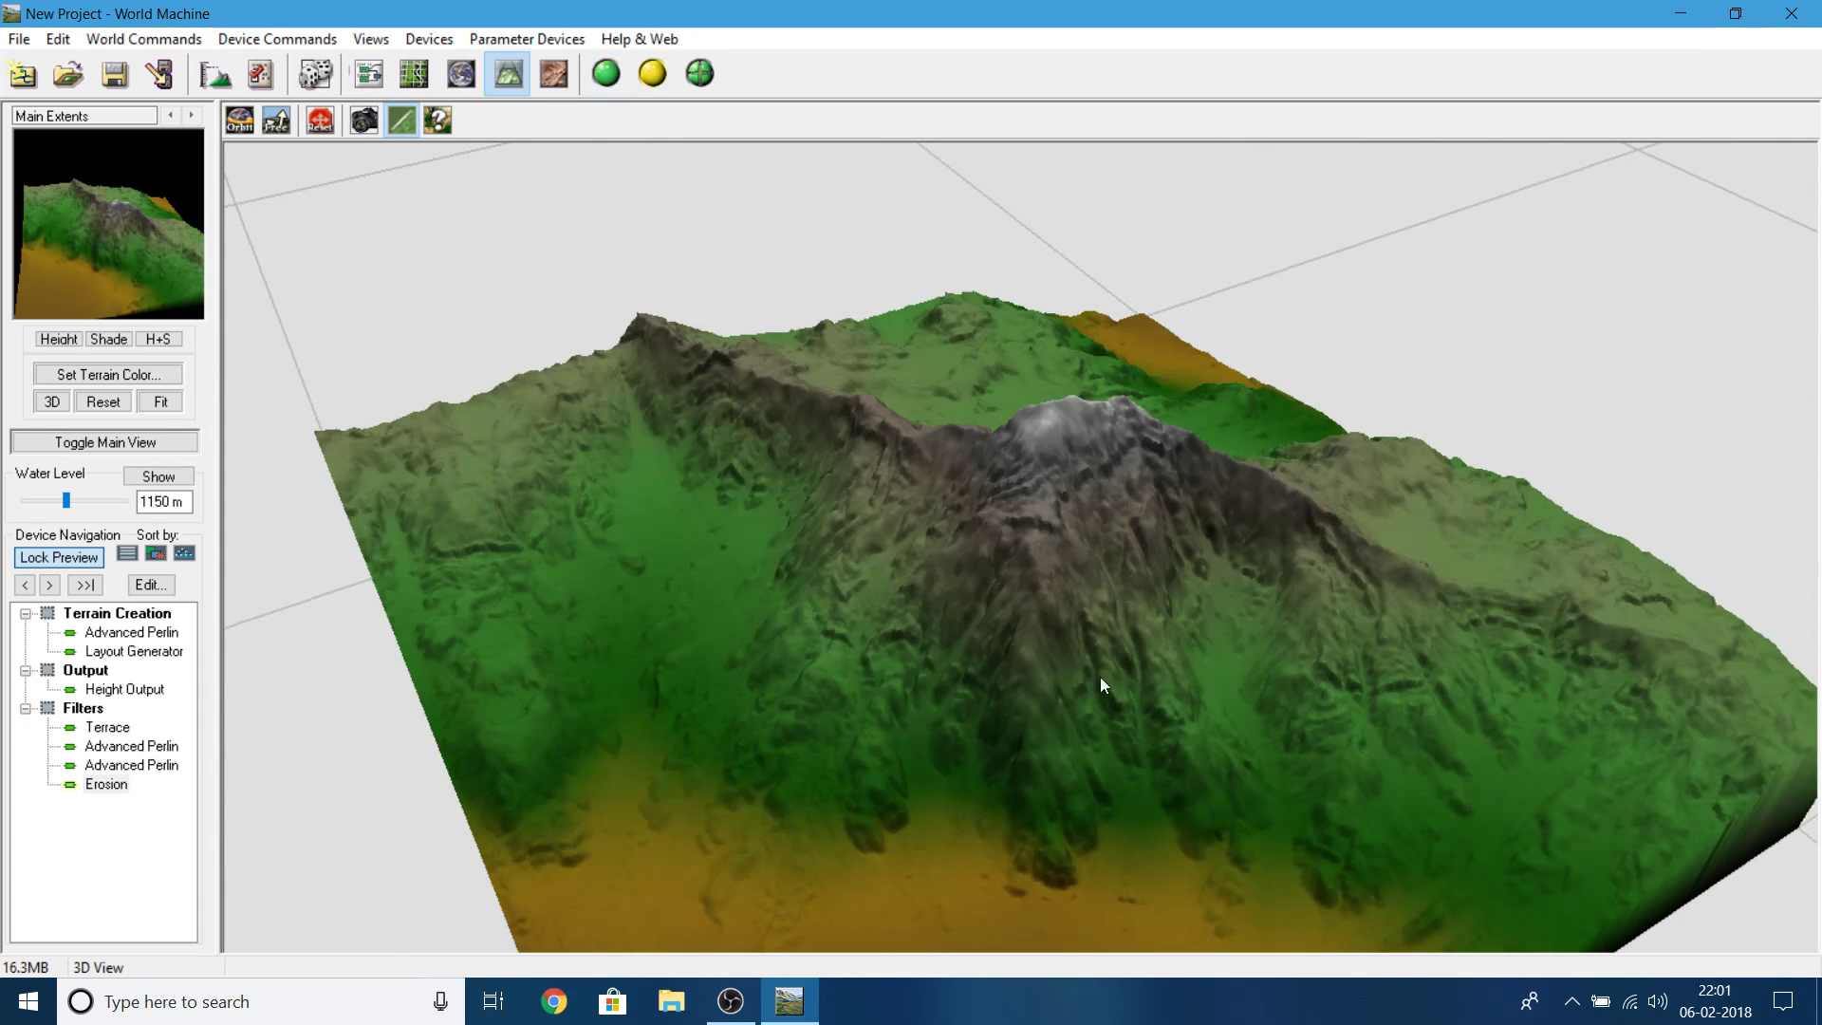
{"action": "left_click_drag", "start_coordinate": [1101, 675], "coordinate": [702, 681]}
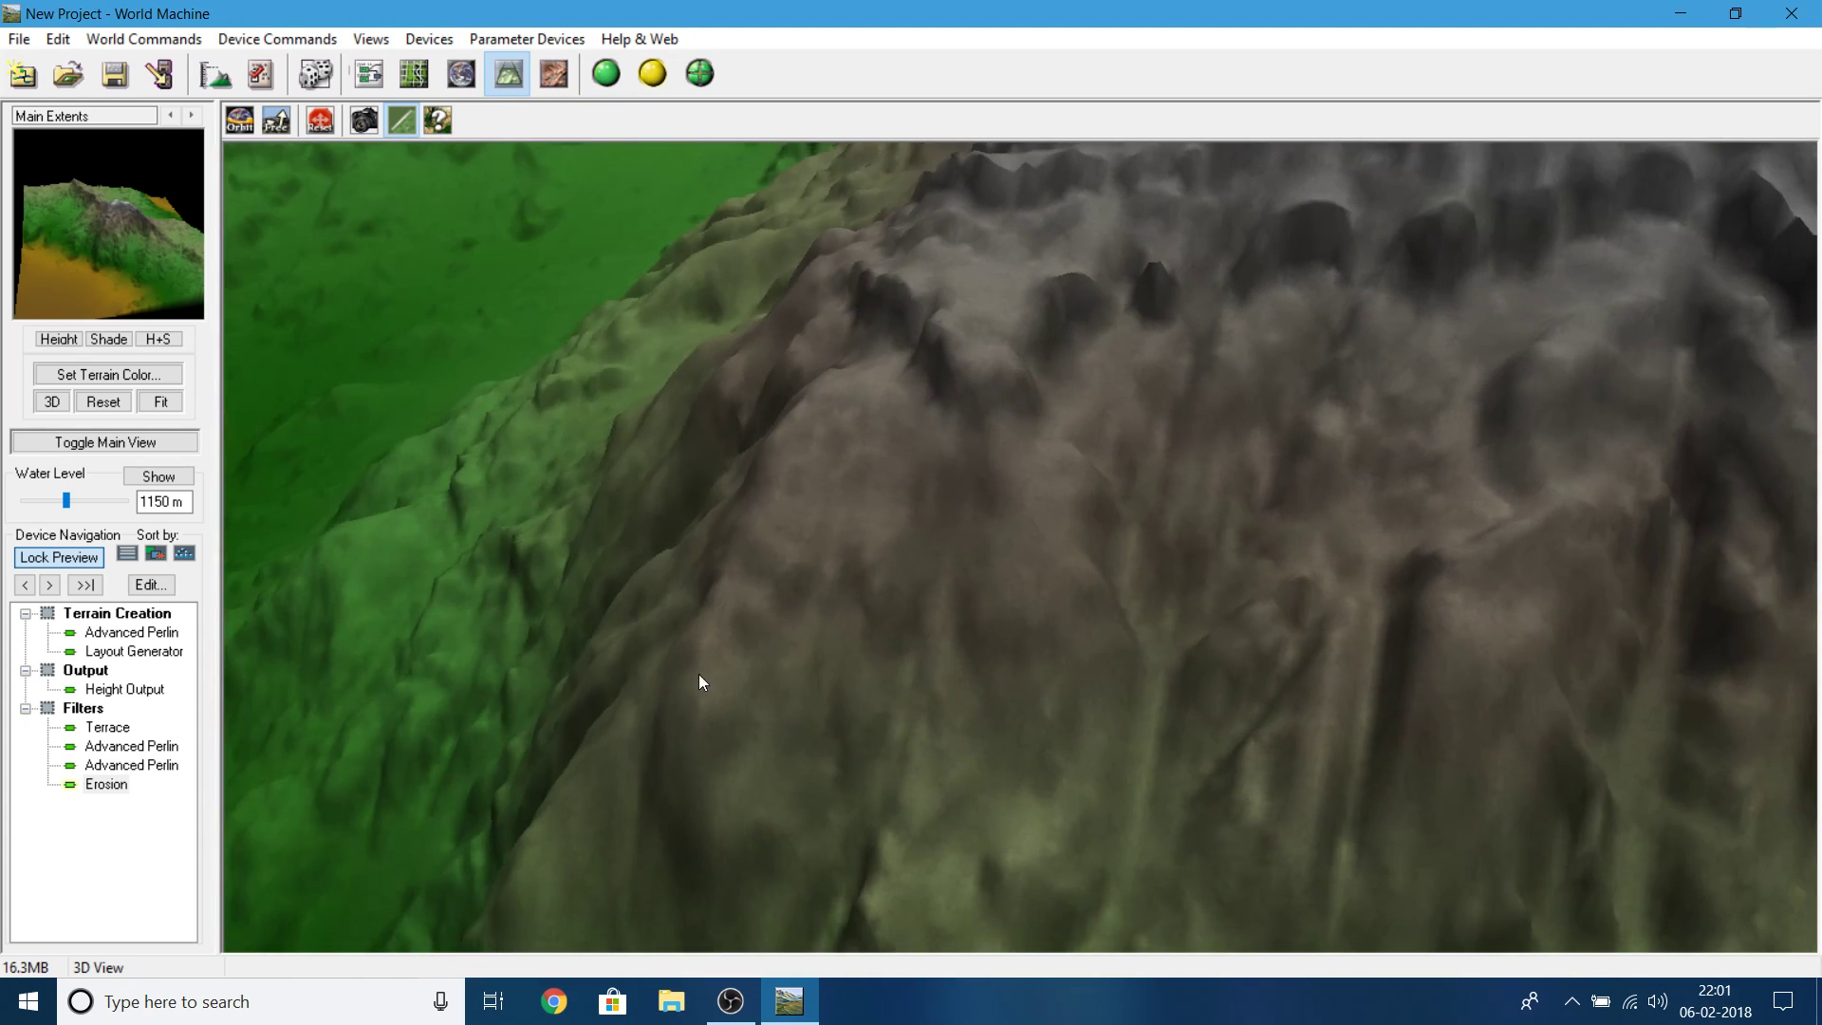
{"action": "left_click_drag", "start_coordinate": [878, 375], "coordinate": [1129, 325]}
{"action": "left_click_drag", "start_coordinate": [1099, 586], "coordinate": [624, 487]}
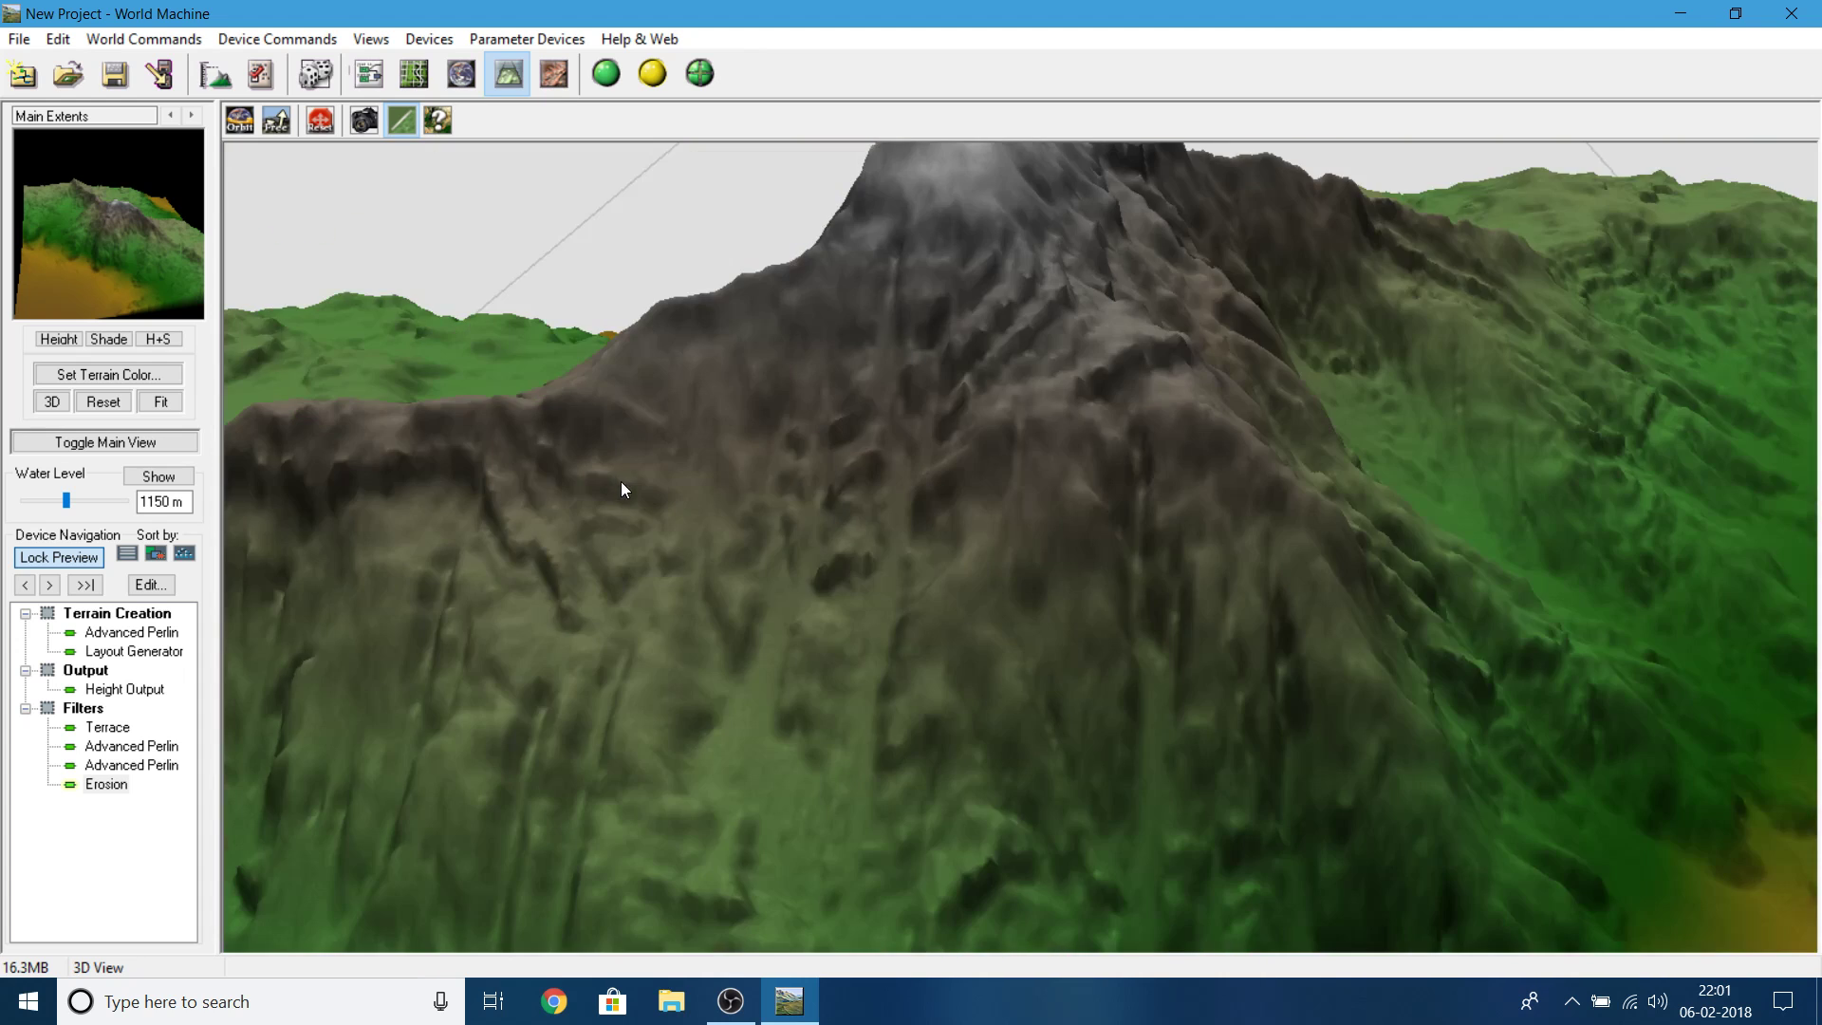
{"action": "double_click", "coordinate": [121, 765]}
{"action": "left_click", "coordinate": [1299, 228]}
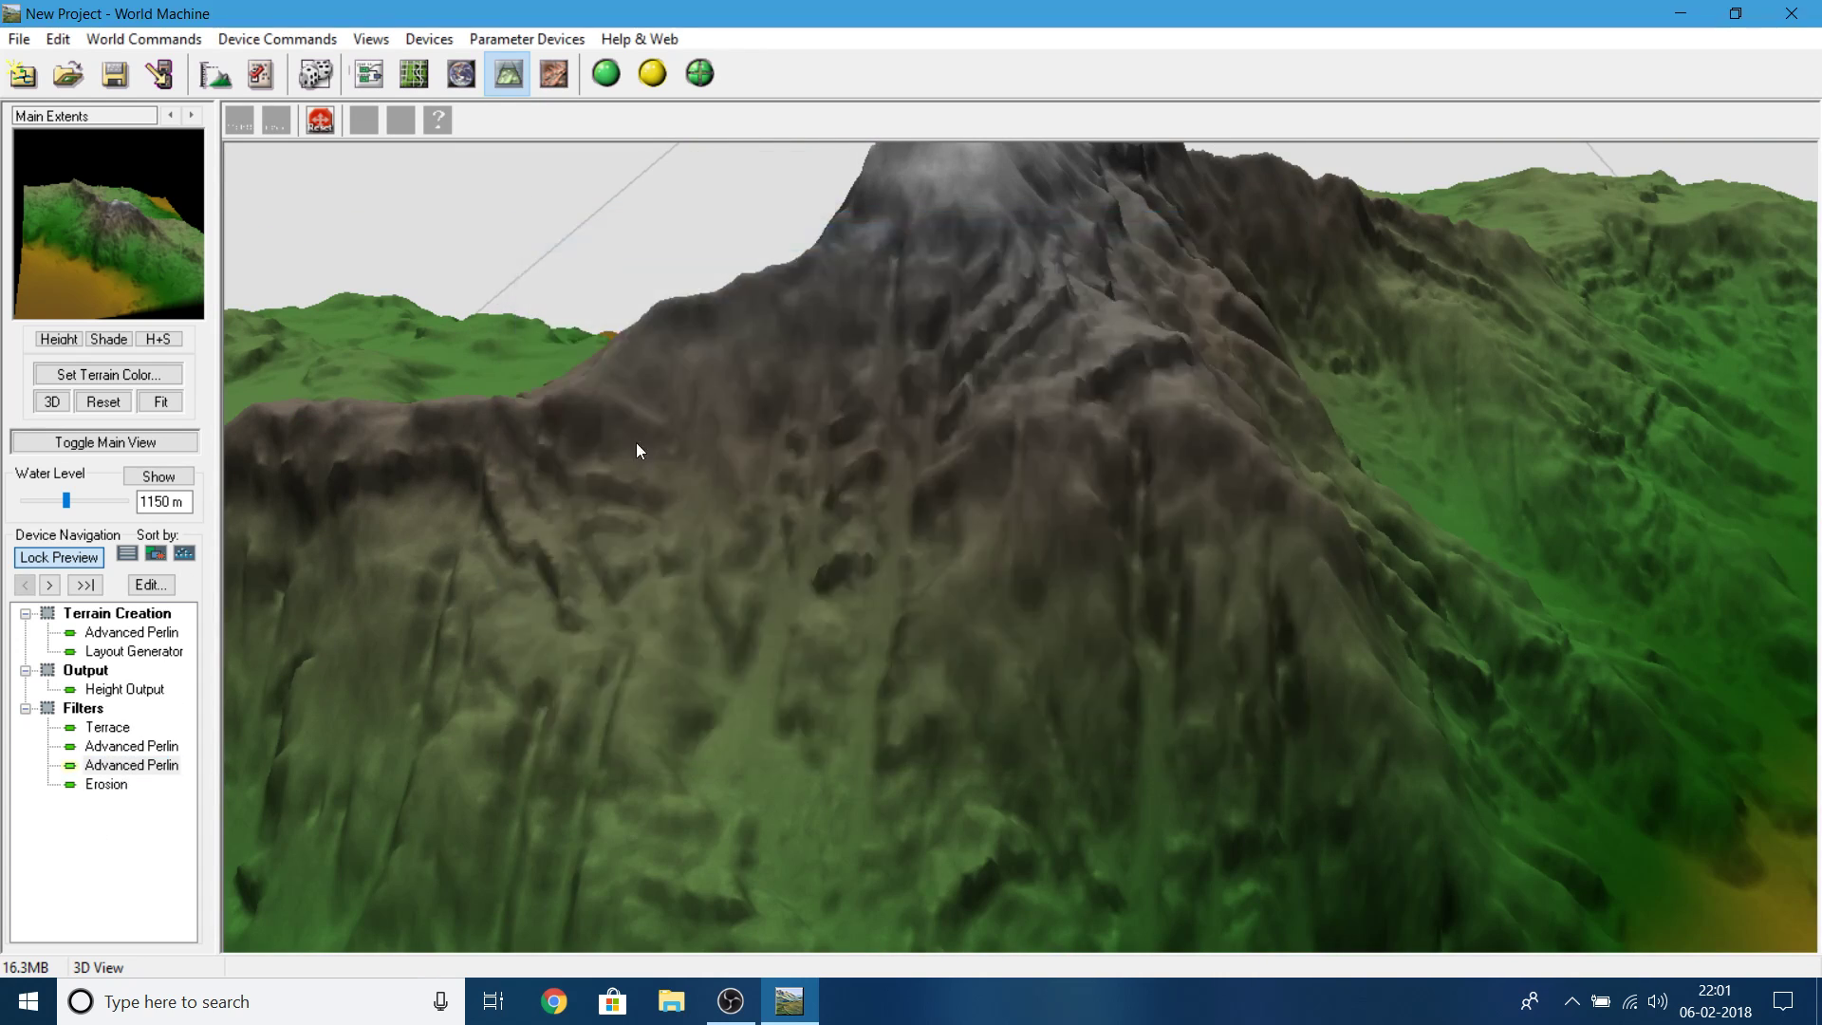
{"action": "left_click_drag", "start_coordinate": [662, 424], "coordinate": [929, 454]}
{"action": "left_click", "coordinate": [602, 76]}
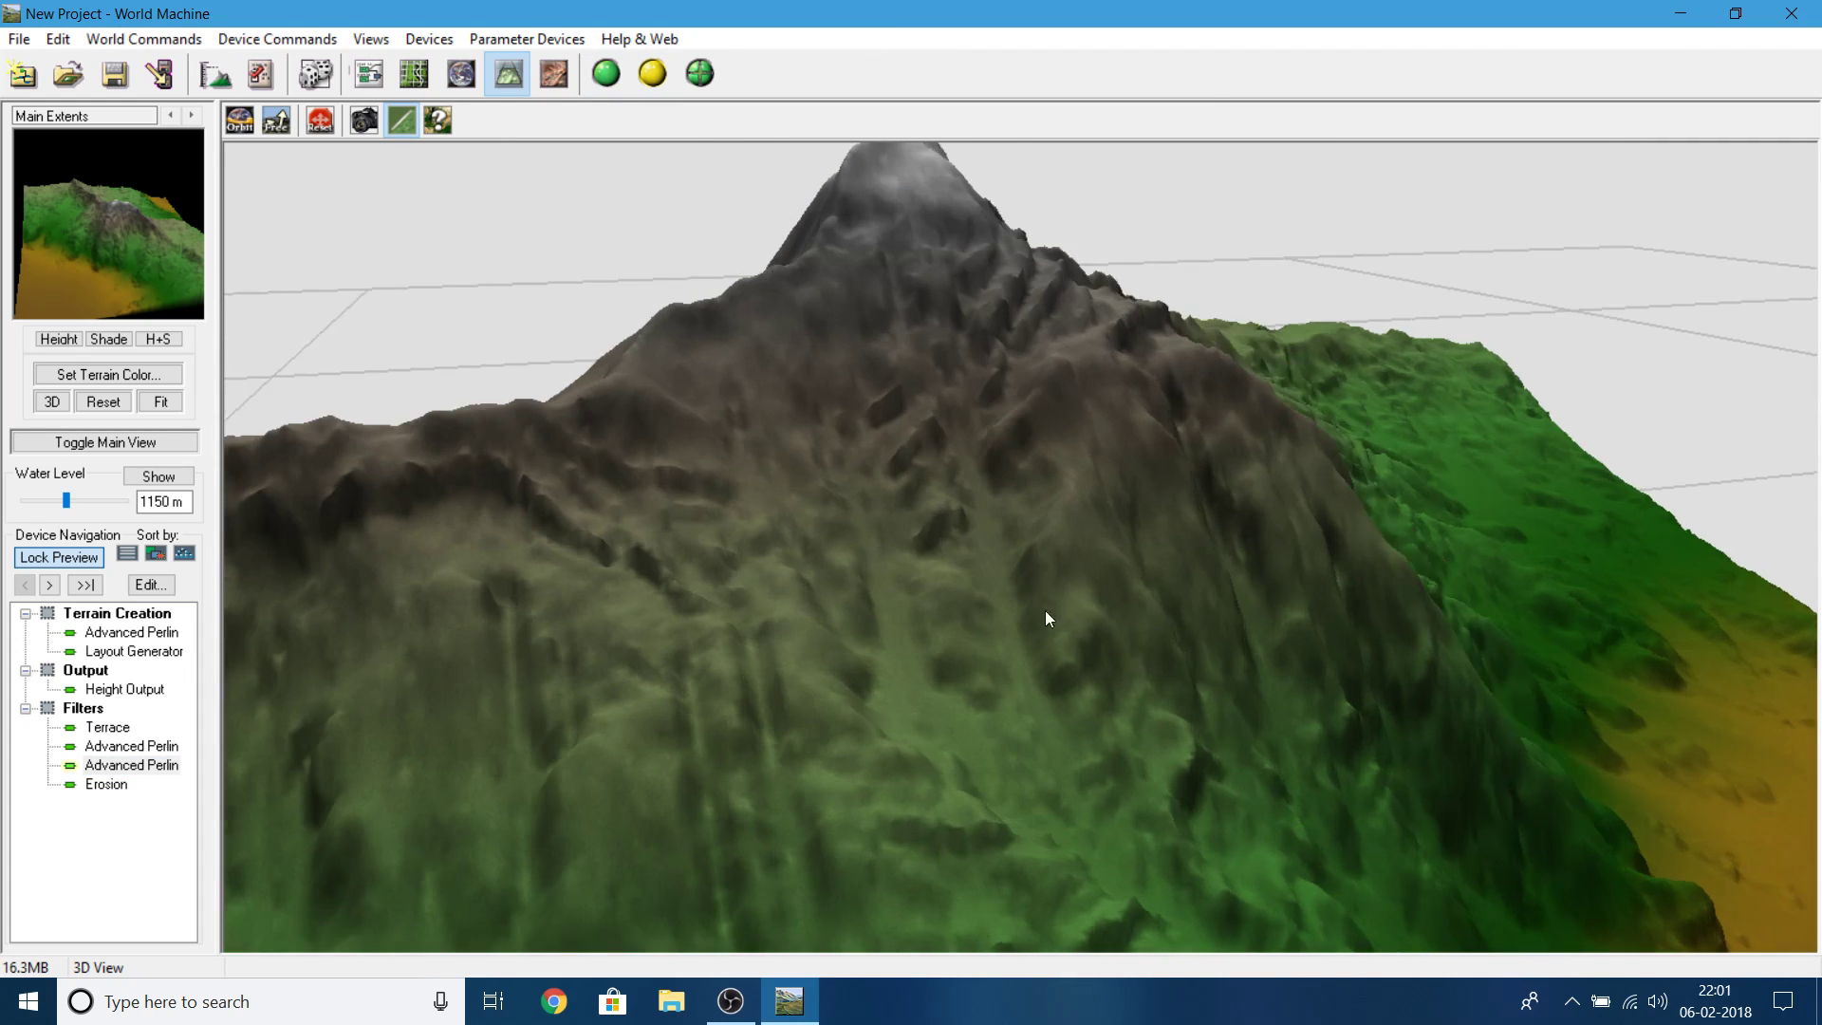
{"action": "left_click_drag", "start_coordinate": [1044, 612], "coordinate": [759, 555]}
{"action": "left_click_drag", "start_coordinate": [925, 512], "coordinate": [598, 306]}
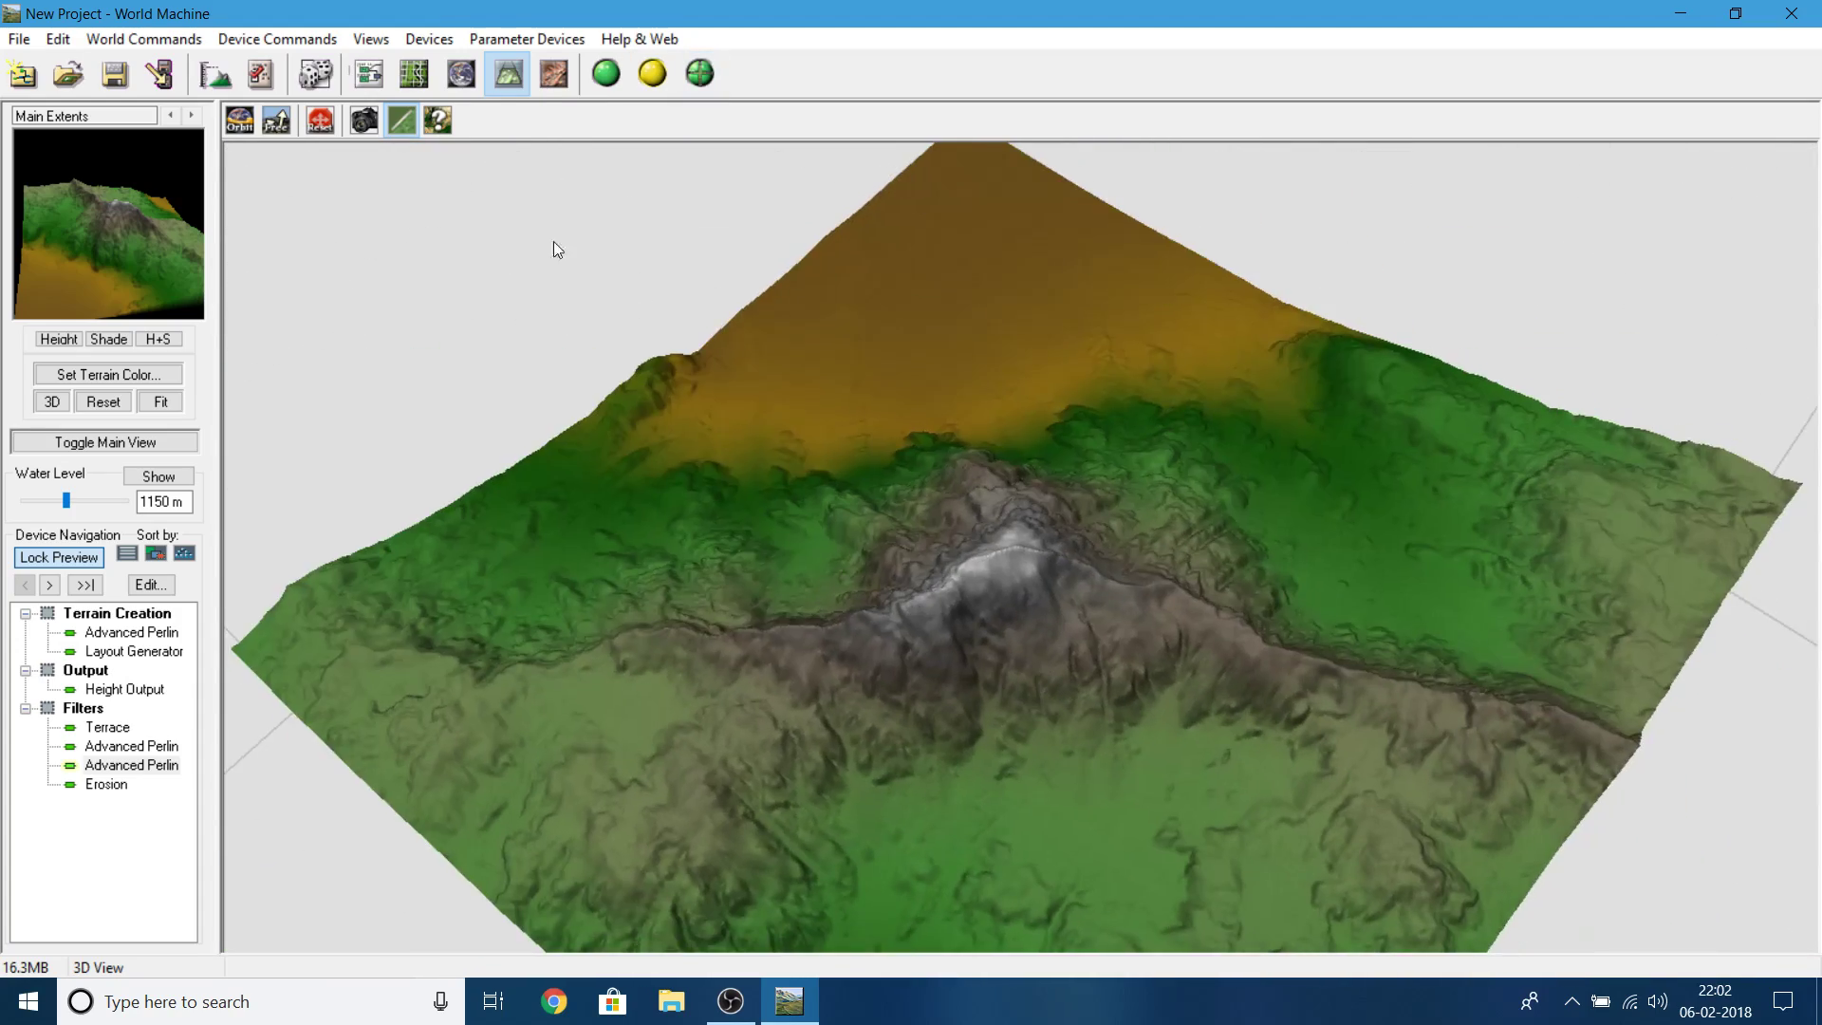
- Open the Layout Generator device in the layout view and look over the ridge line and surrounding terrain
{"action": "left_click", "coordinate": [378, 81]}
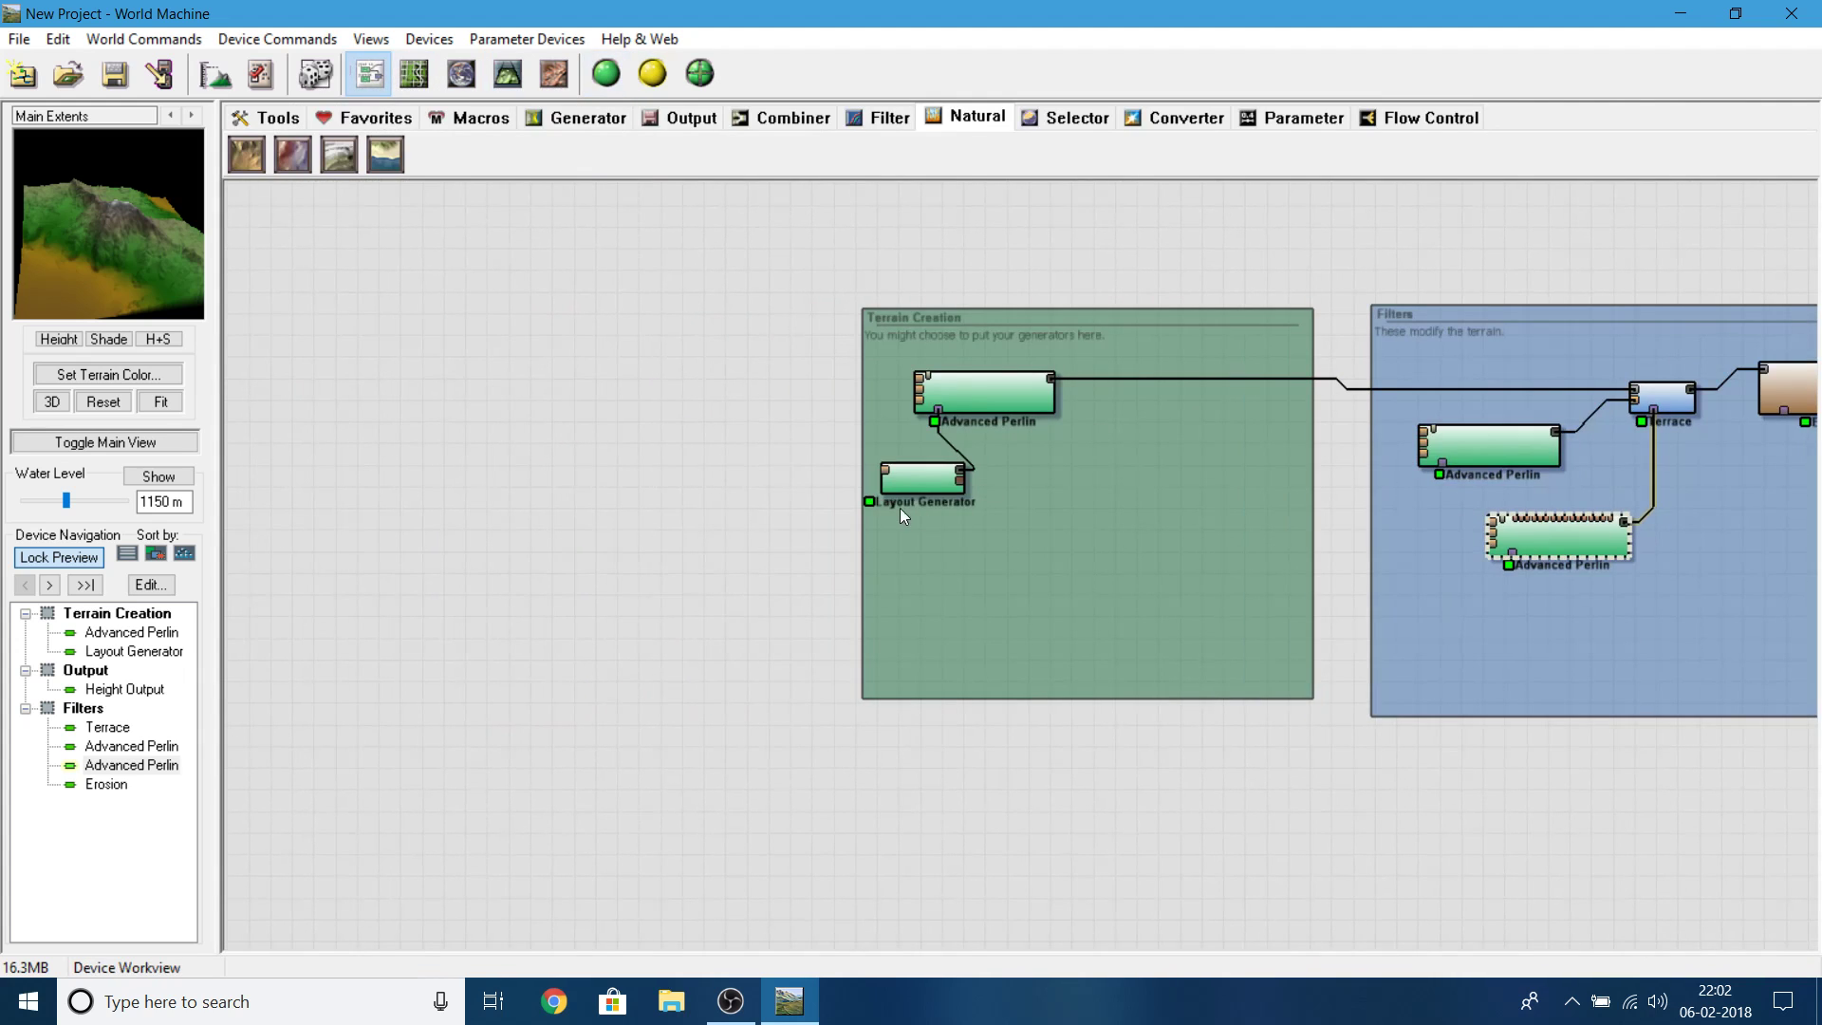
{"action": "left_click", "coordinate": [920, 481]}
{"action": "double_click", "coordinate": [921, 481]}
{"action": "scroll", "coordinate": [1025, 453], "scroll_direction": "down", "scroll_amount": 2}
{"action": "scroll", "coordinate": [1262, 588], "scroll_direction": "up", "scroll_amount": 9}
{"action": "scroll", "coordinate": [1498, 745], "scroll_direction": "down", "scroll_amount": 3}
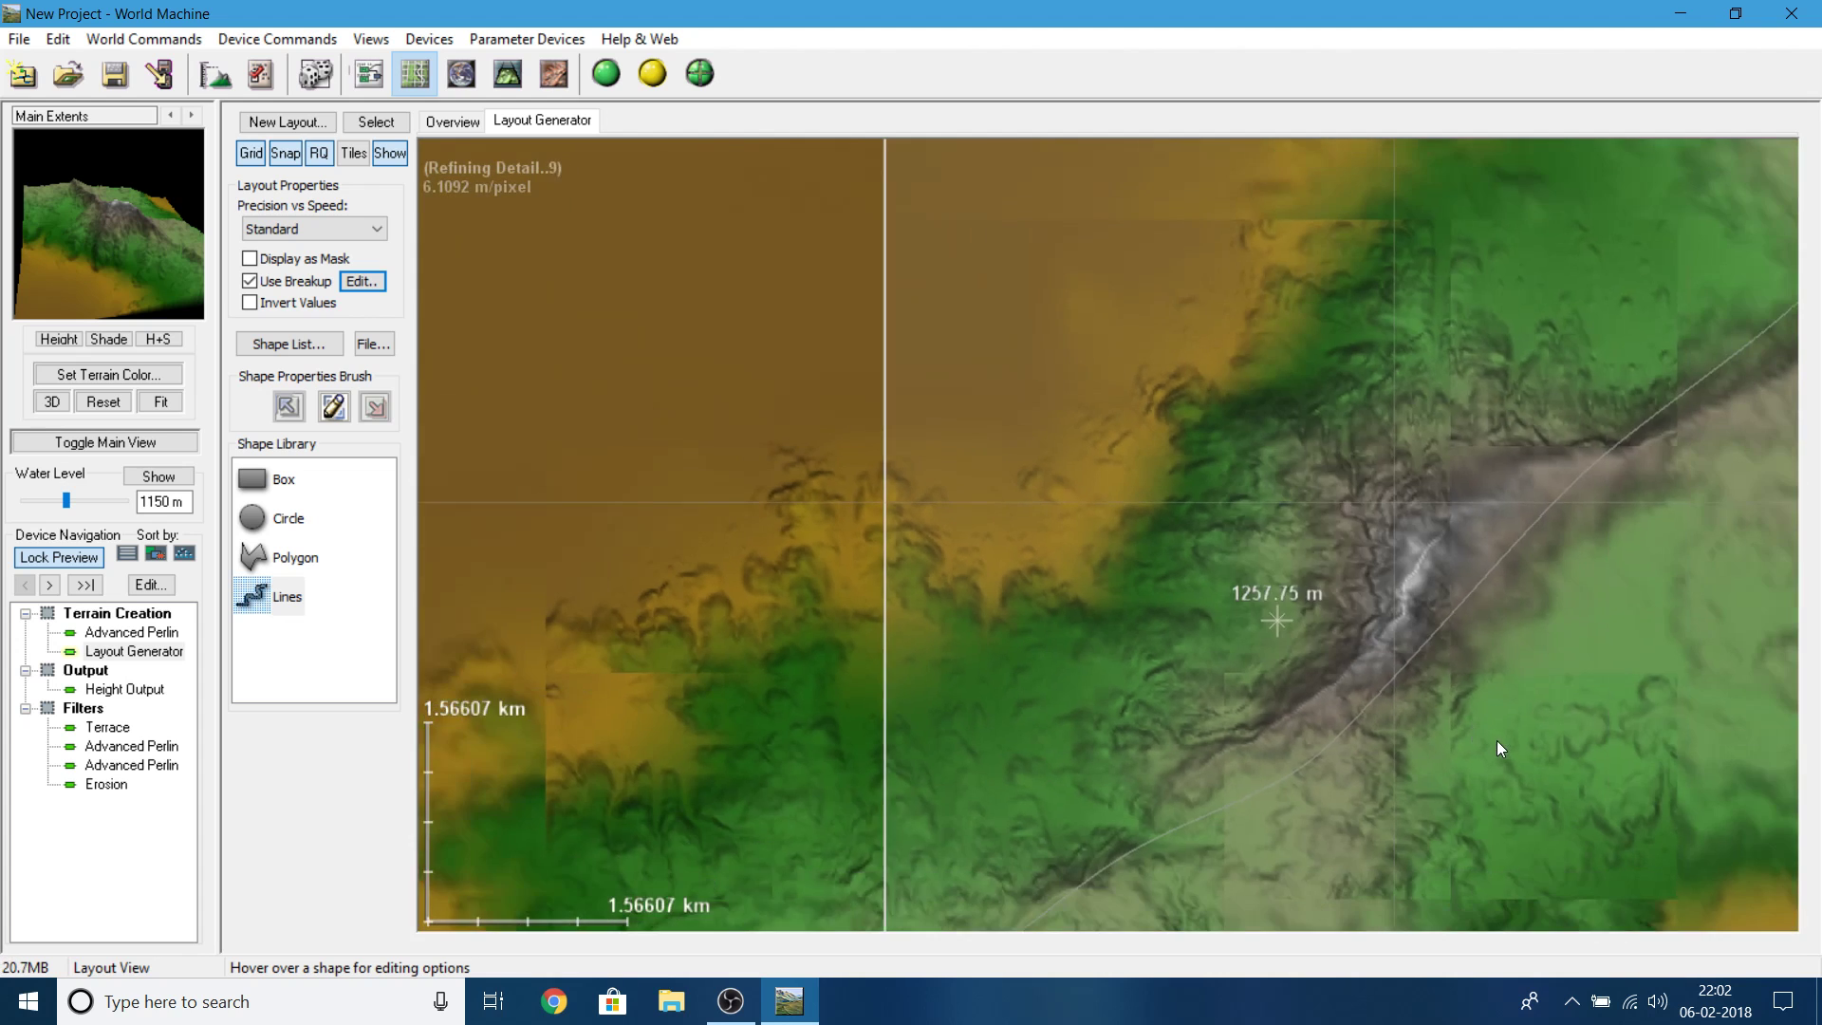
{"action": "left_click_drag", "start_coordinate": [1034, 409], "coordinate": [666, 524]}
{"action": "right_click_drag", "start_coordinate": [1142, 347], "coordinate": [1154, 652]}
{"action": "left_click_drag", "start_coordinate": [1154, 652], "coordinate": [1259, 490]}
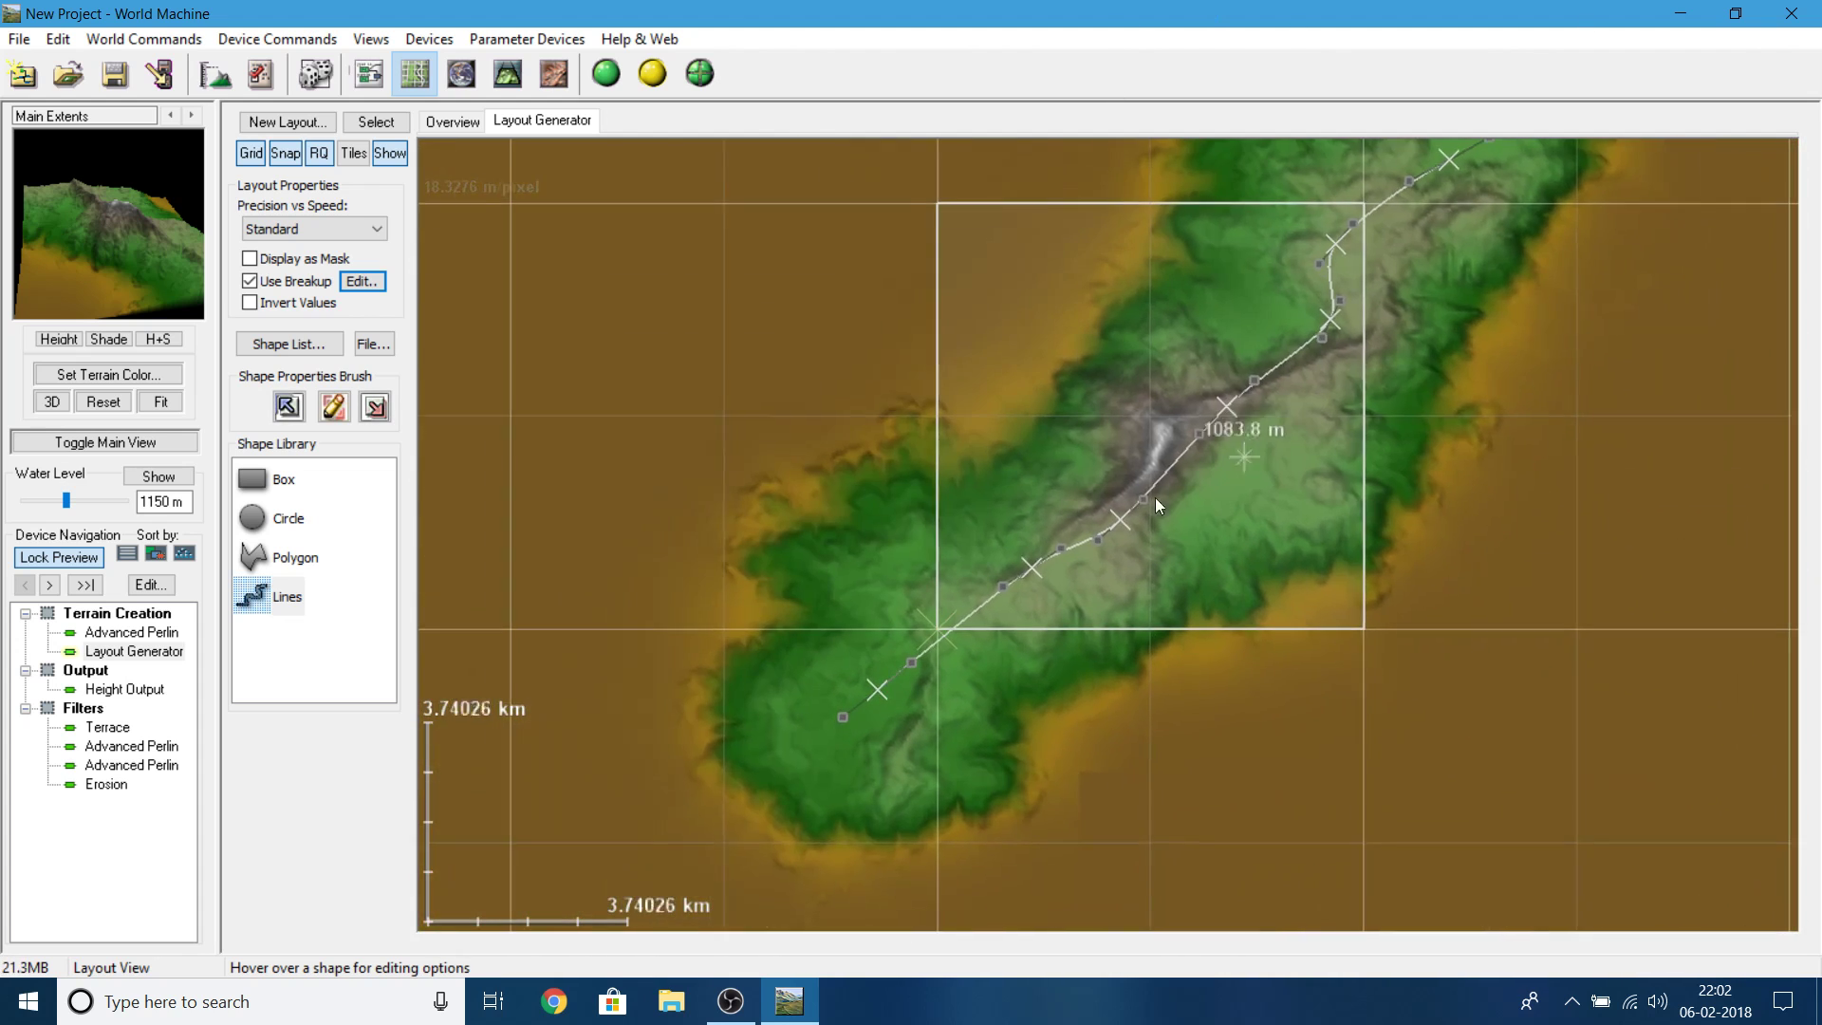
{"action": "scroll", "coordinate": [968, 643], "scroll_direction": "up", "scroll_amount": 3}
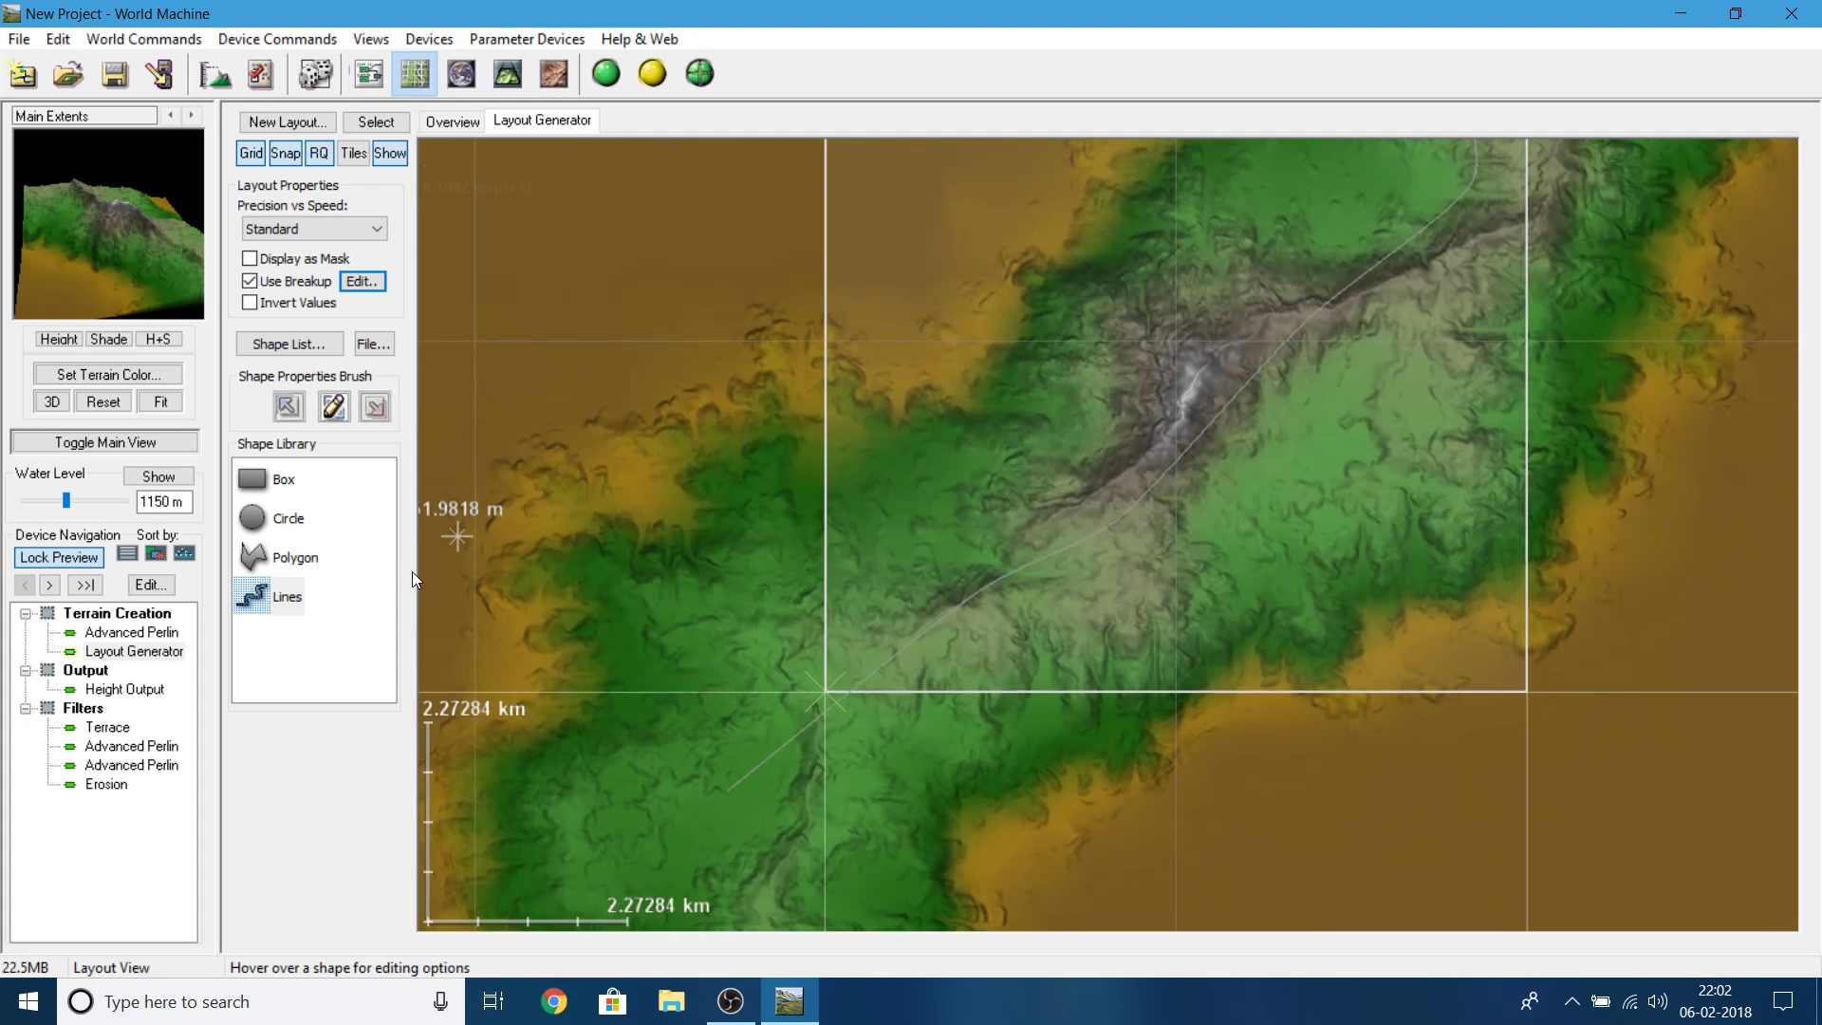
- Draw a small circle shape in the layout just southeast of the snowy peak
{"action": "left_click", "coordinate": [314, 599]}
{"action": "left_click", "coordinate": [279, 599]}
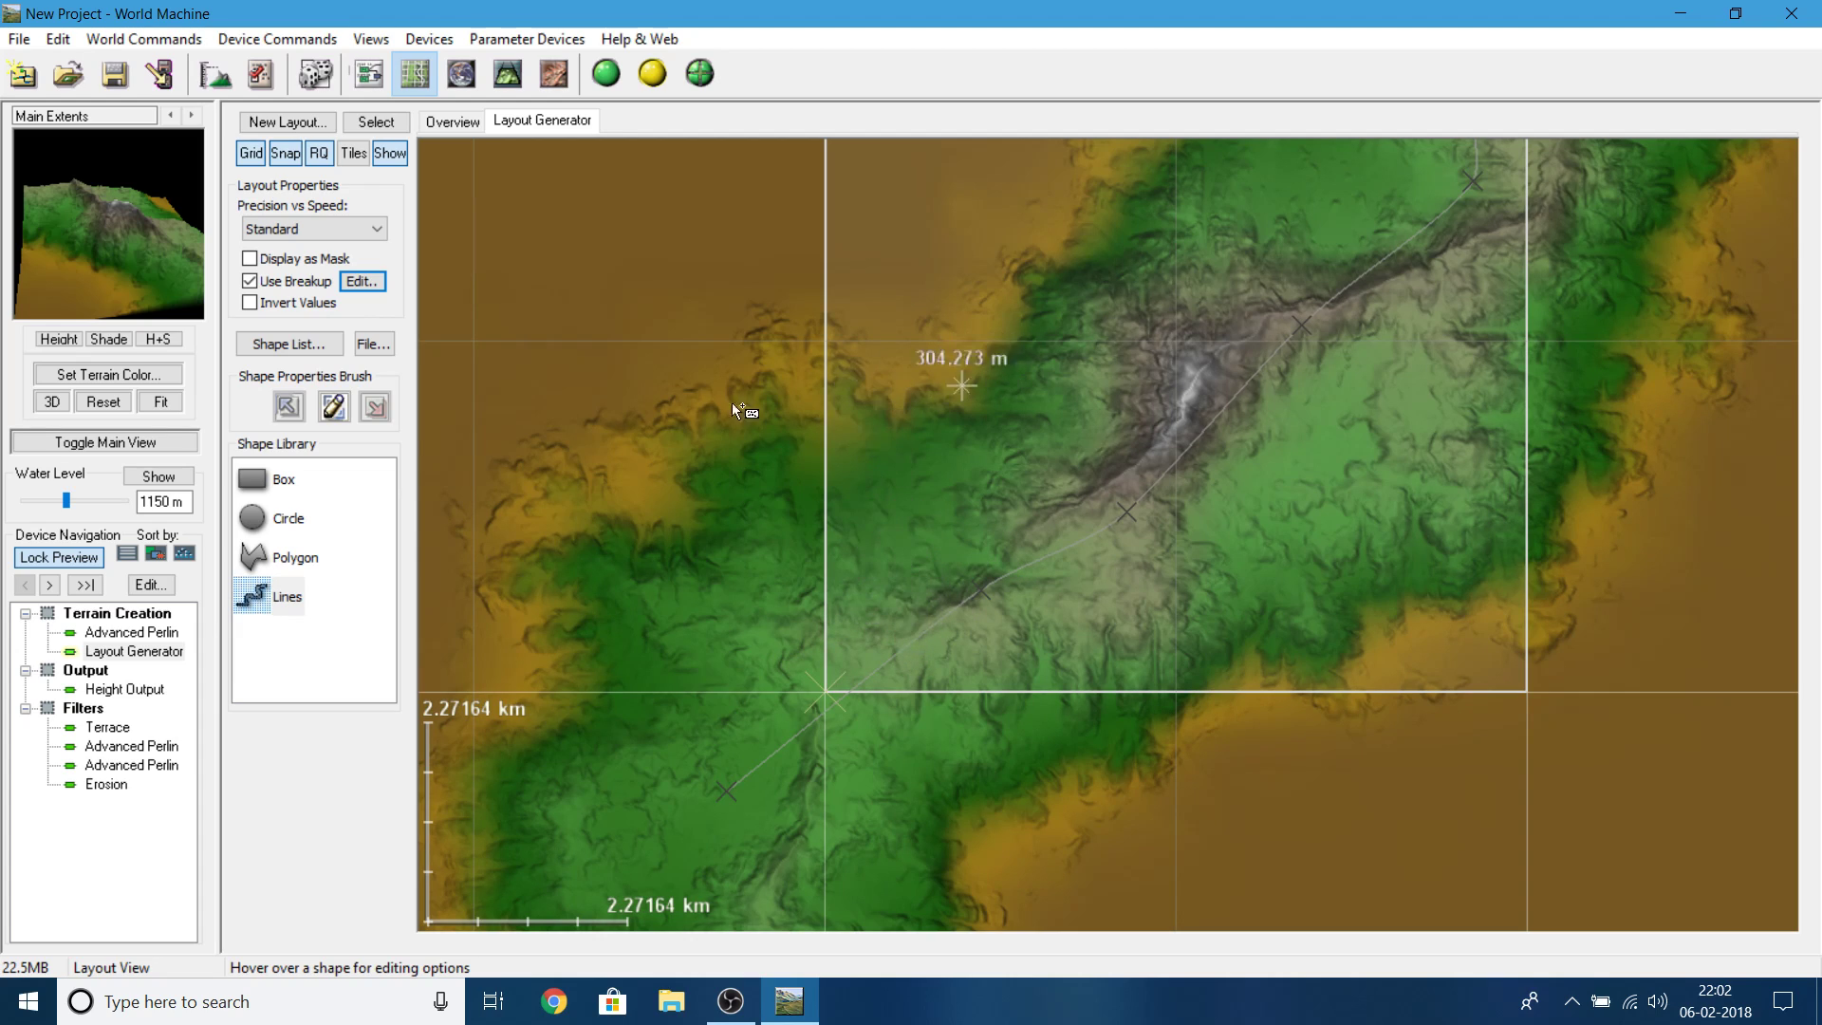
{"action": "left_click", "coordinate": [291, 528]}
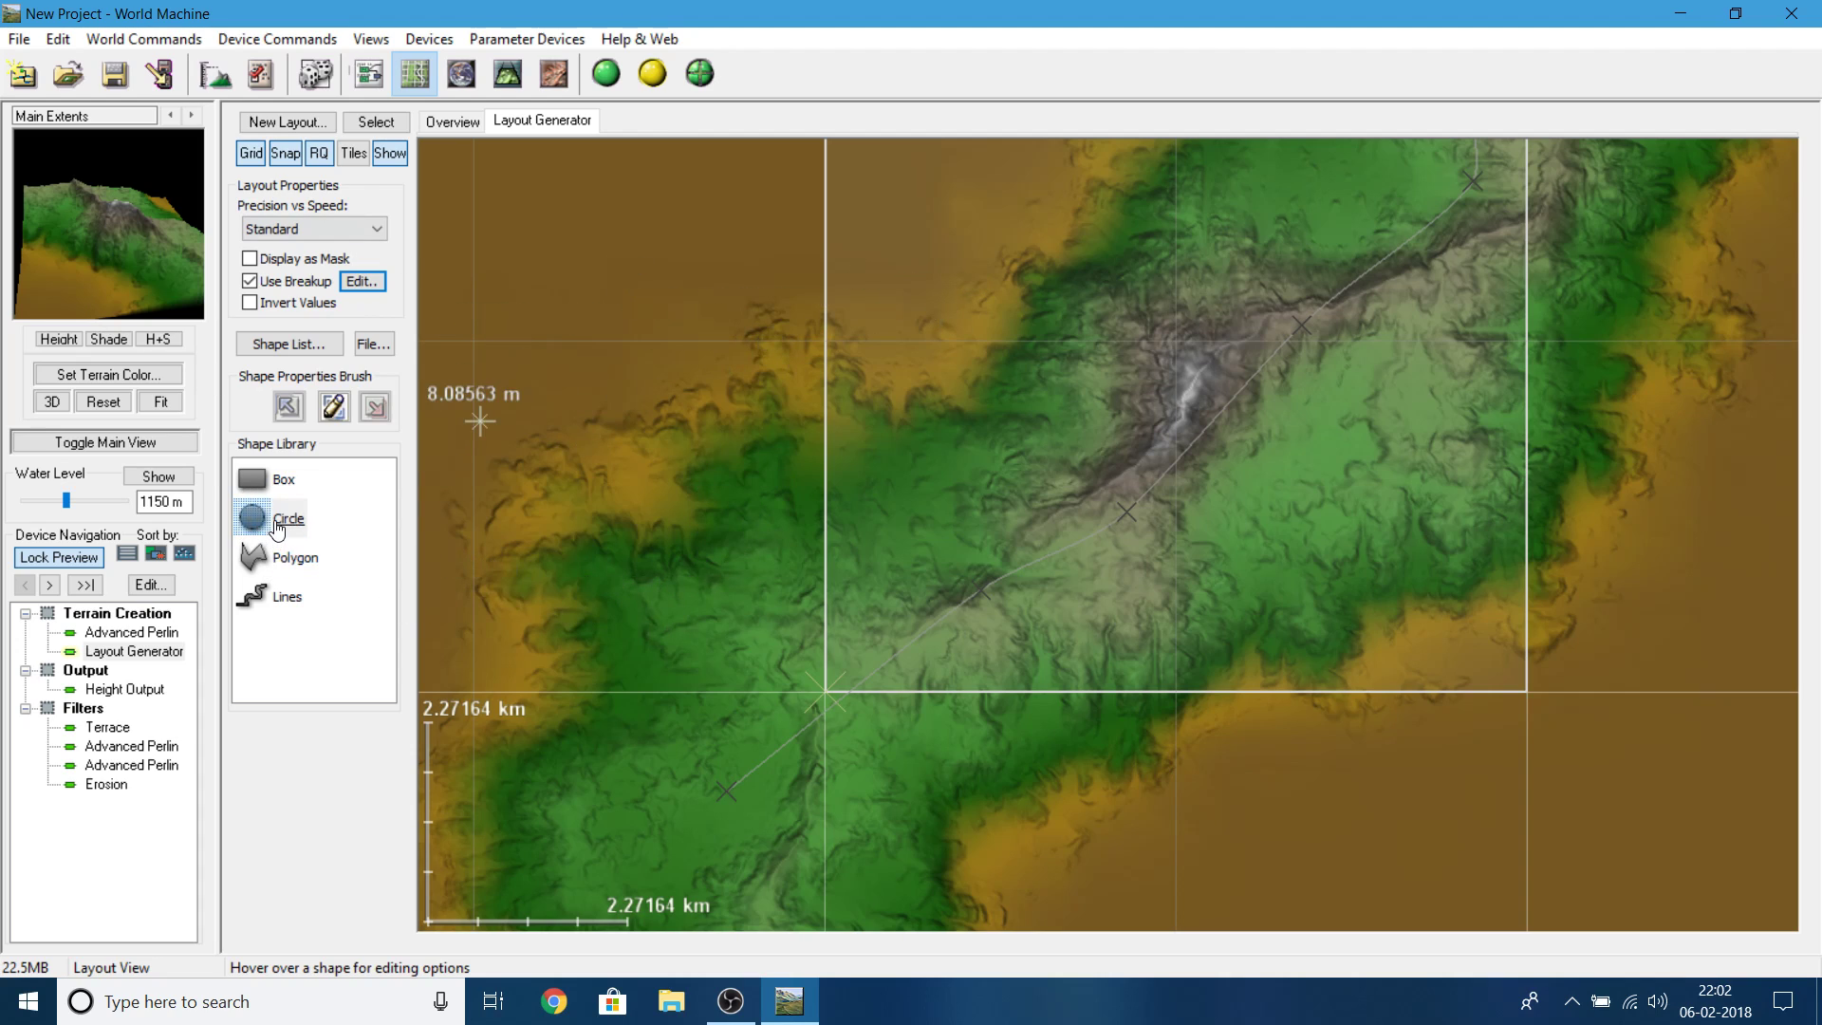
{"action": "middle_click_drag", "start_coordinate": [1062, 279], "coordinate": [1010, 494]}
{"action": "middle_click_drag", "start_coordinate": [1154, 697], "coordinate": [1146, 561]}
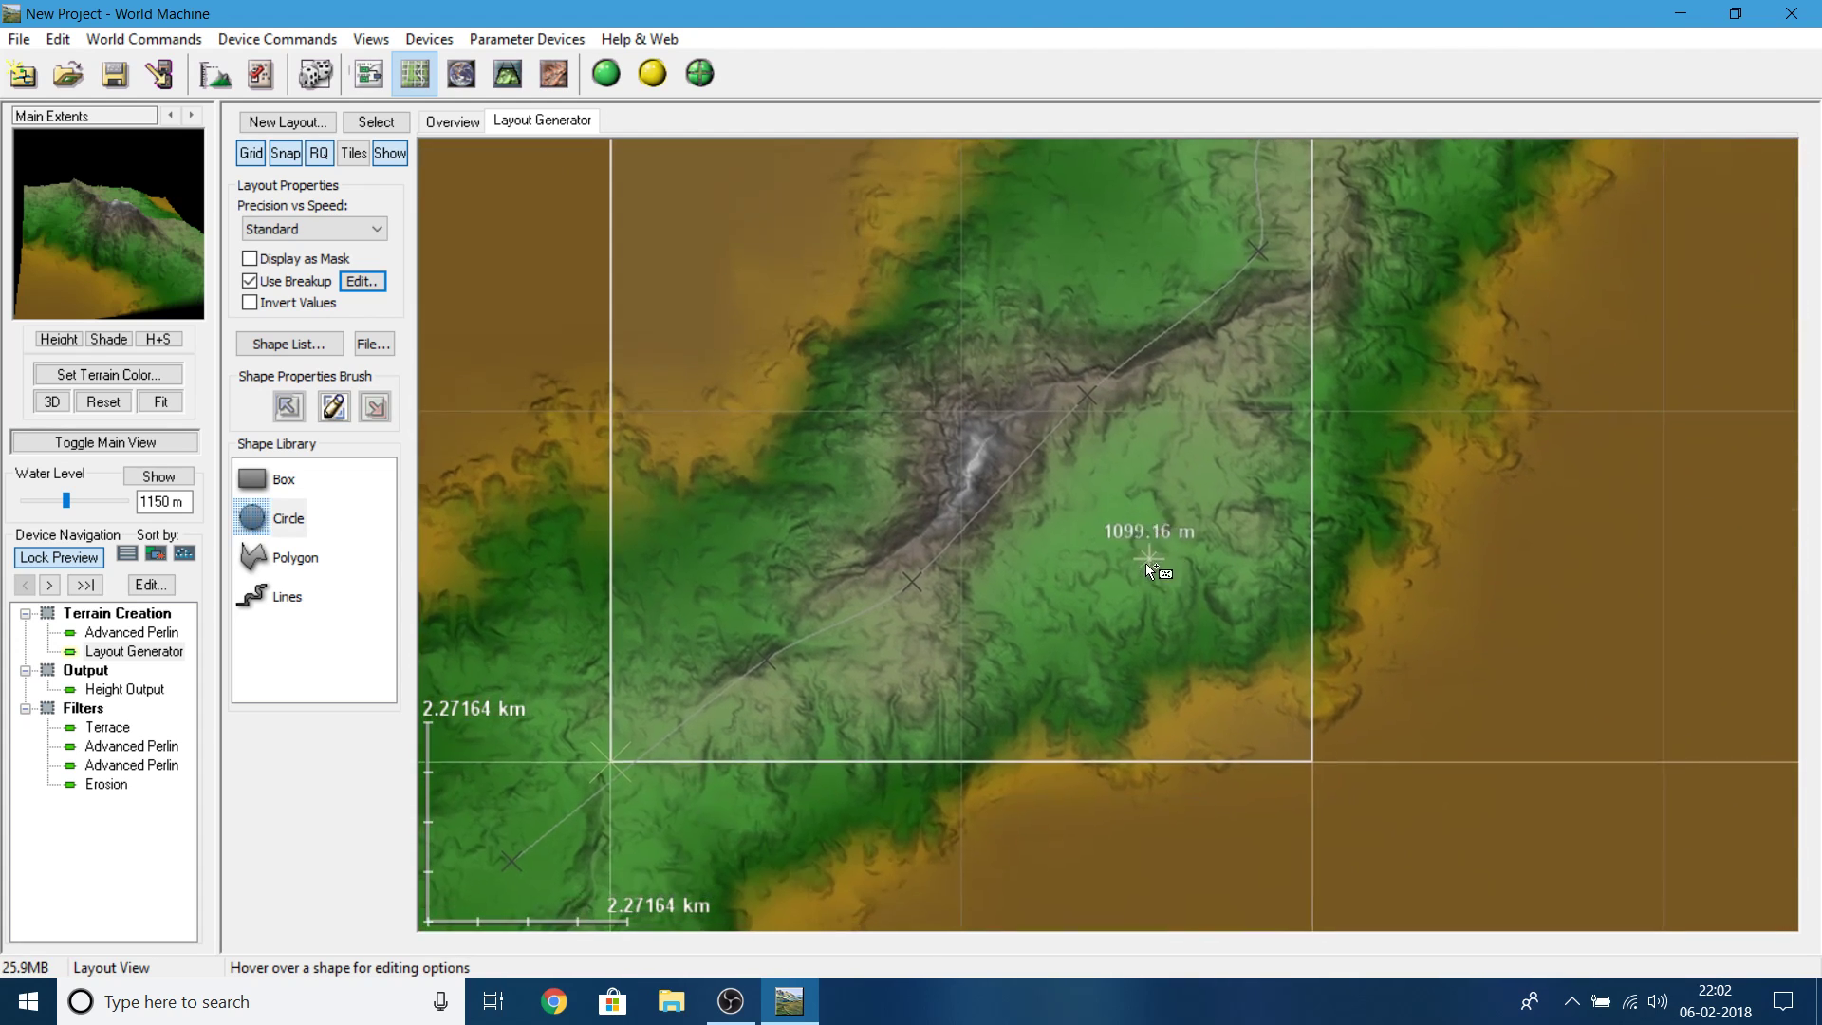
{"action": "mouse_move", "coordinate": [1041, 512]}
{"action": "left_mouse_down"}
{"action": "mouse_move", "coordinate": [1102, 534]}
{"action": "mouse_move", "coordinate": [1086, 521]}
{"action": "left_mouse_up"}
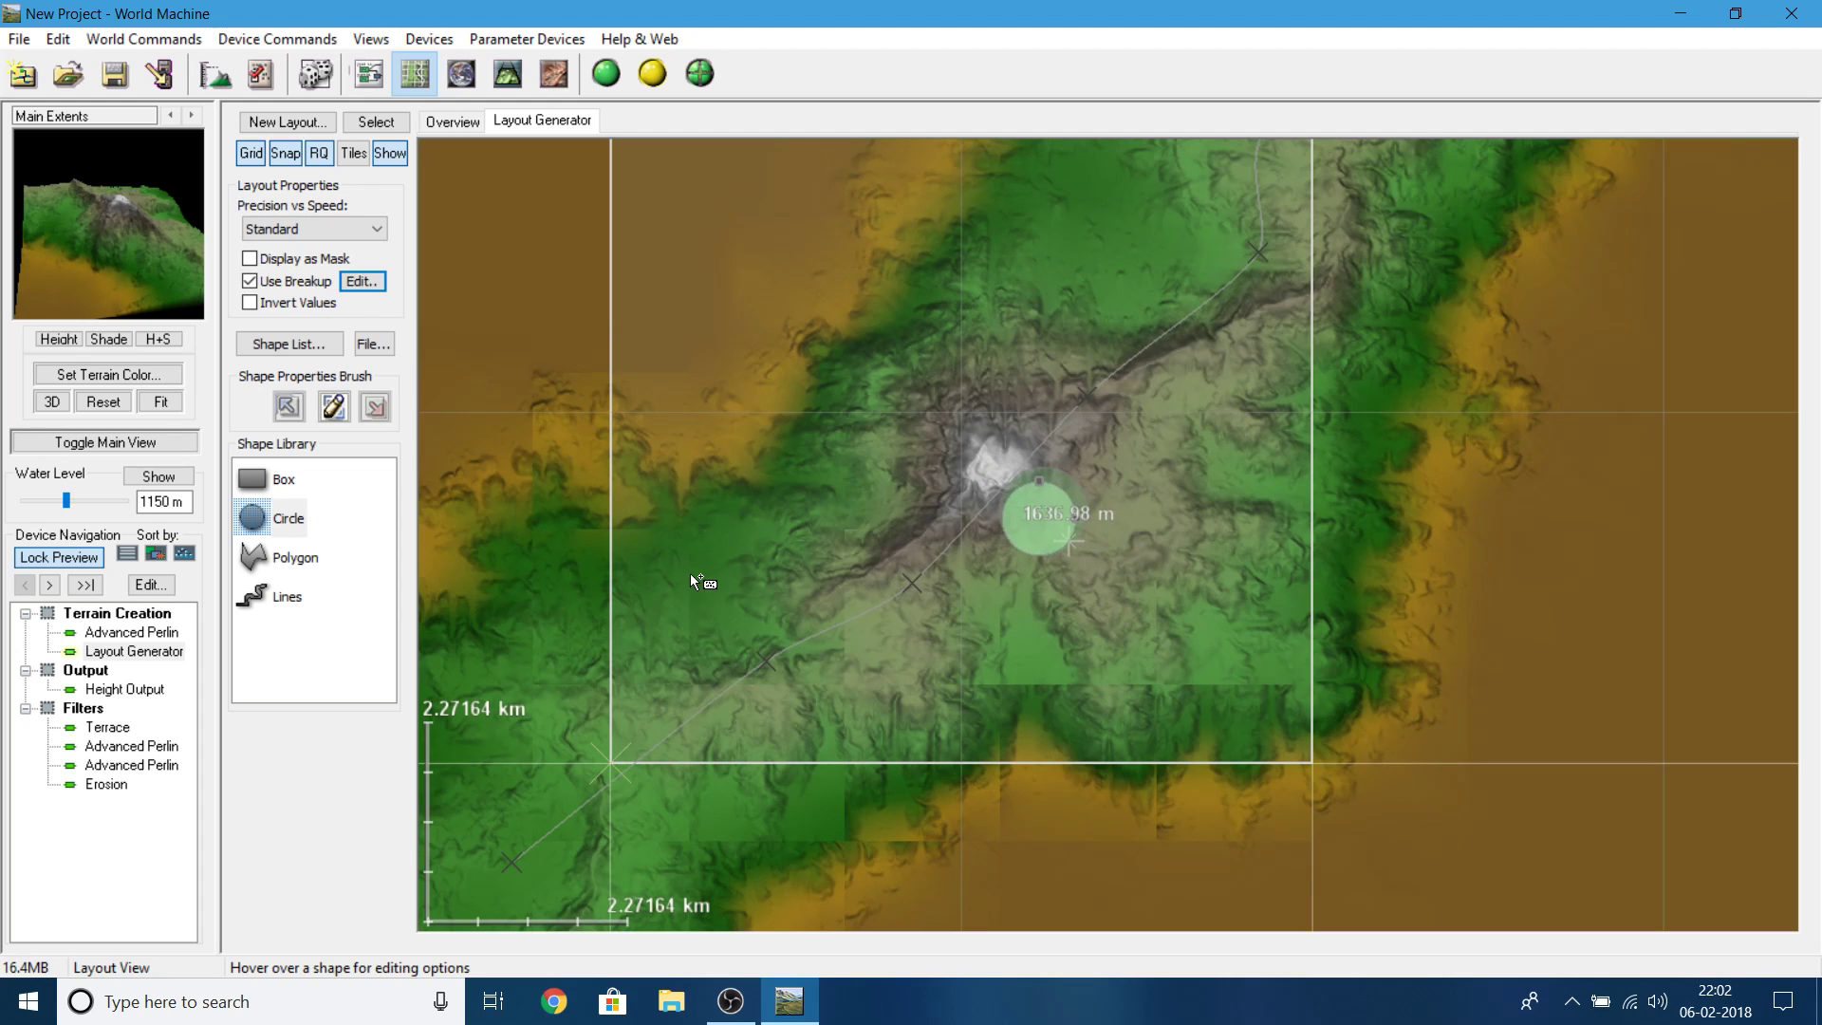
- Pick Circle 2 from the layout's shape list and delete the duplicate circle beside the peak
{"action": "left_click", "coordinate": [258, 345]}
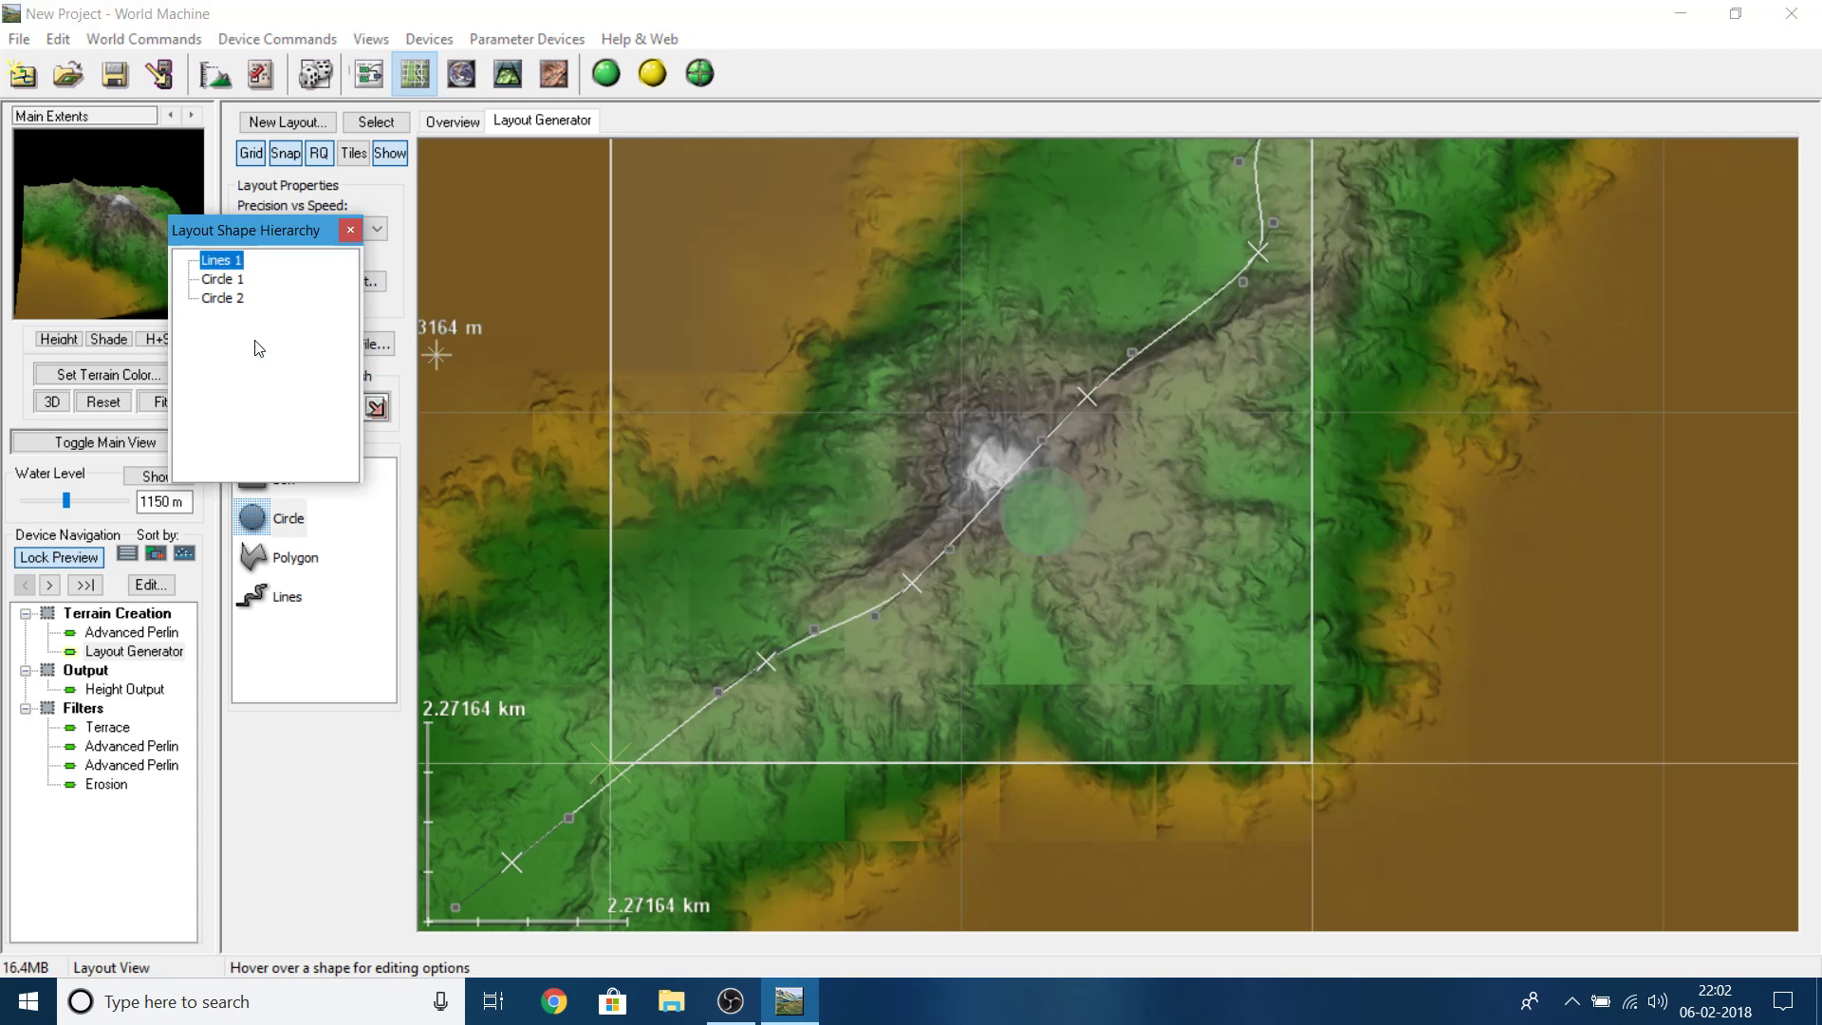
{"action": "left_click", "coordinate": [245, 300]}
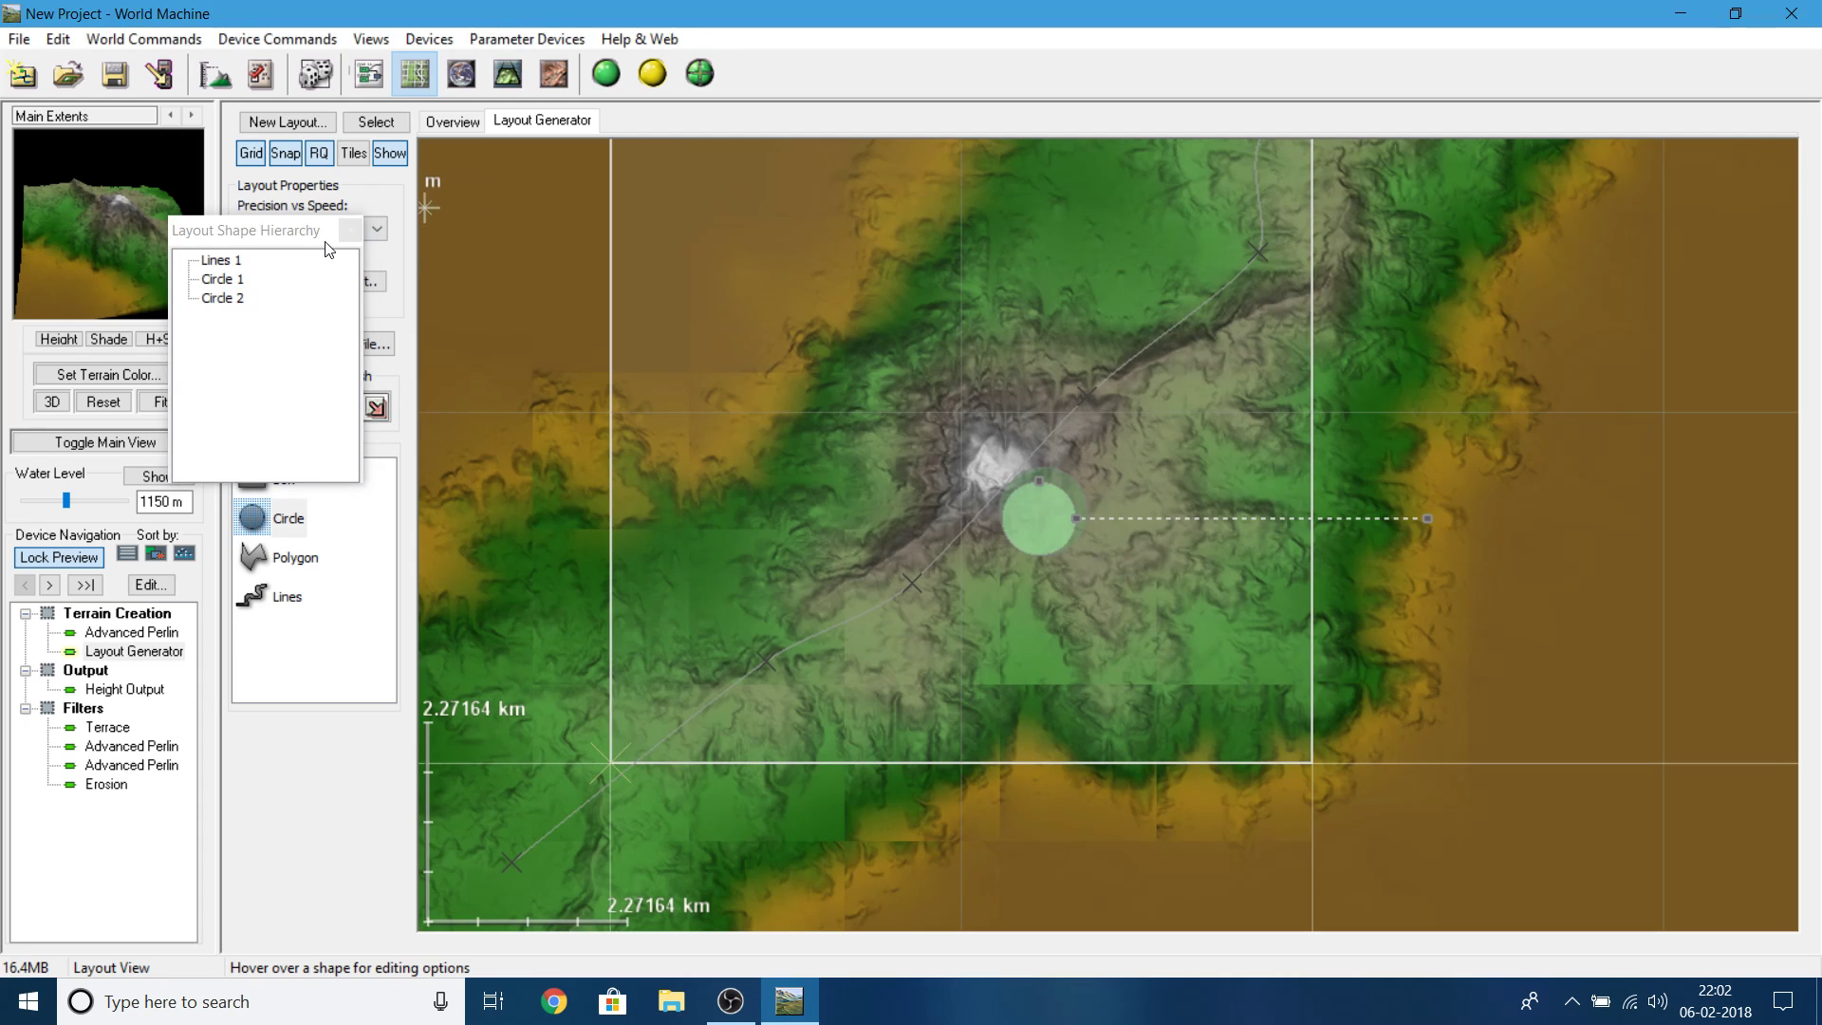
{"action": "left_click", "coordinate": [350, 229]}
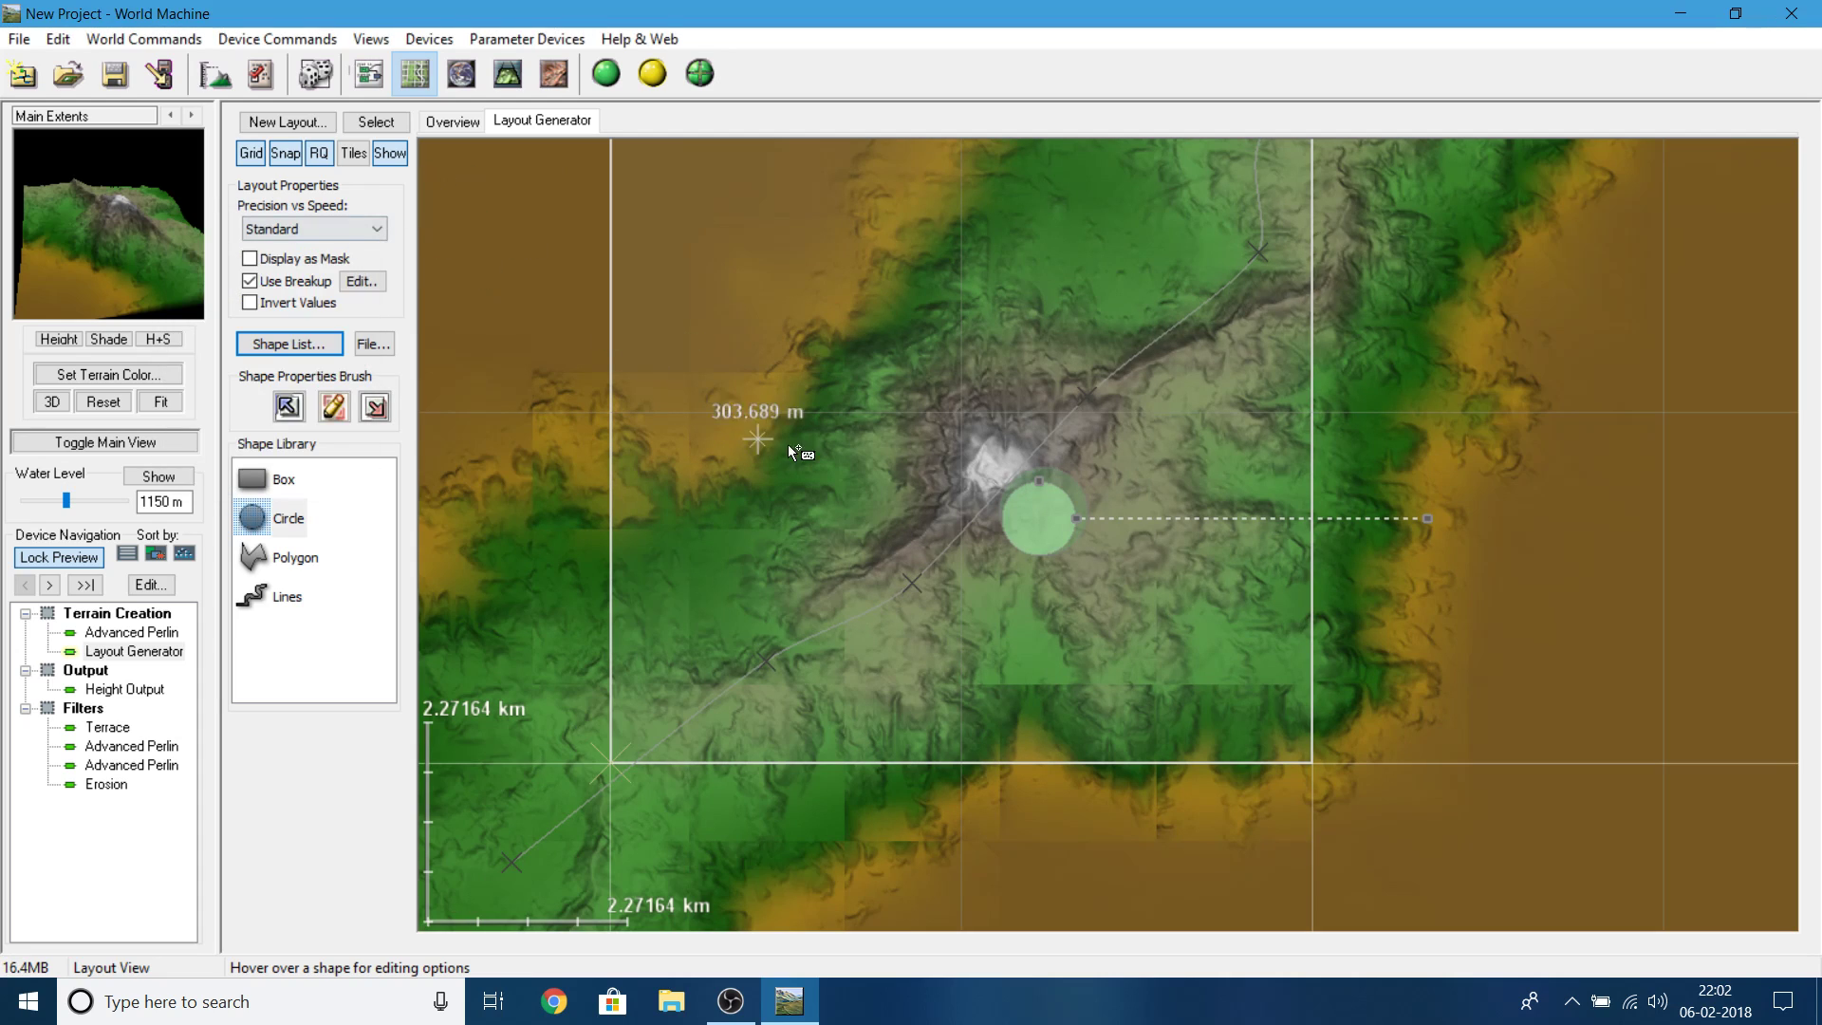
{"action": "right_click", "coordinate": [1025, 517]}
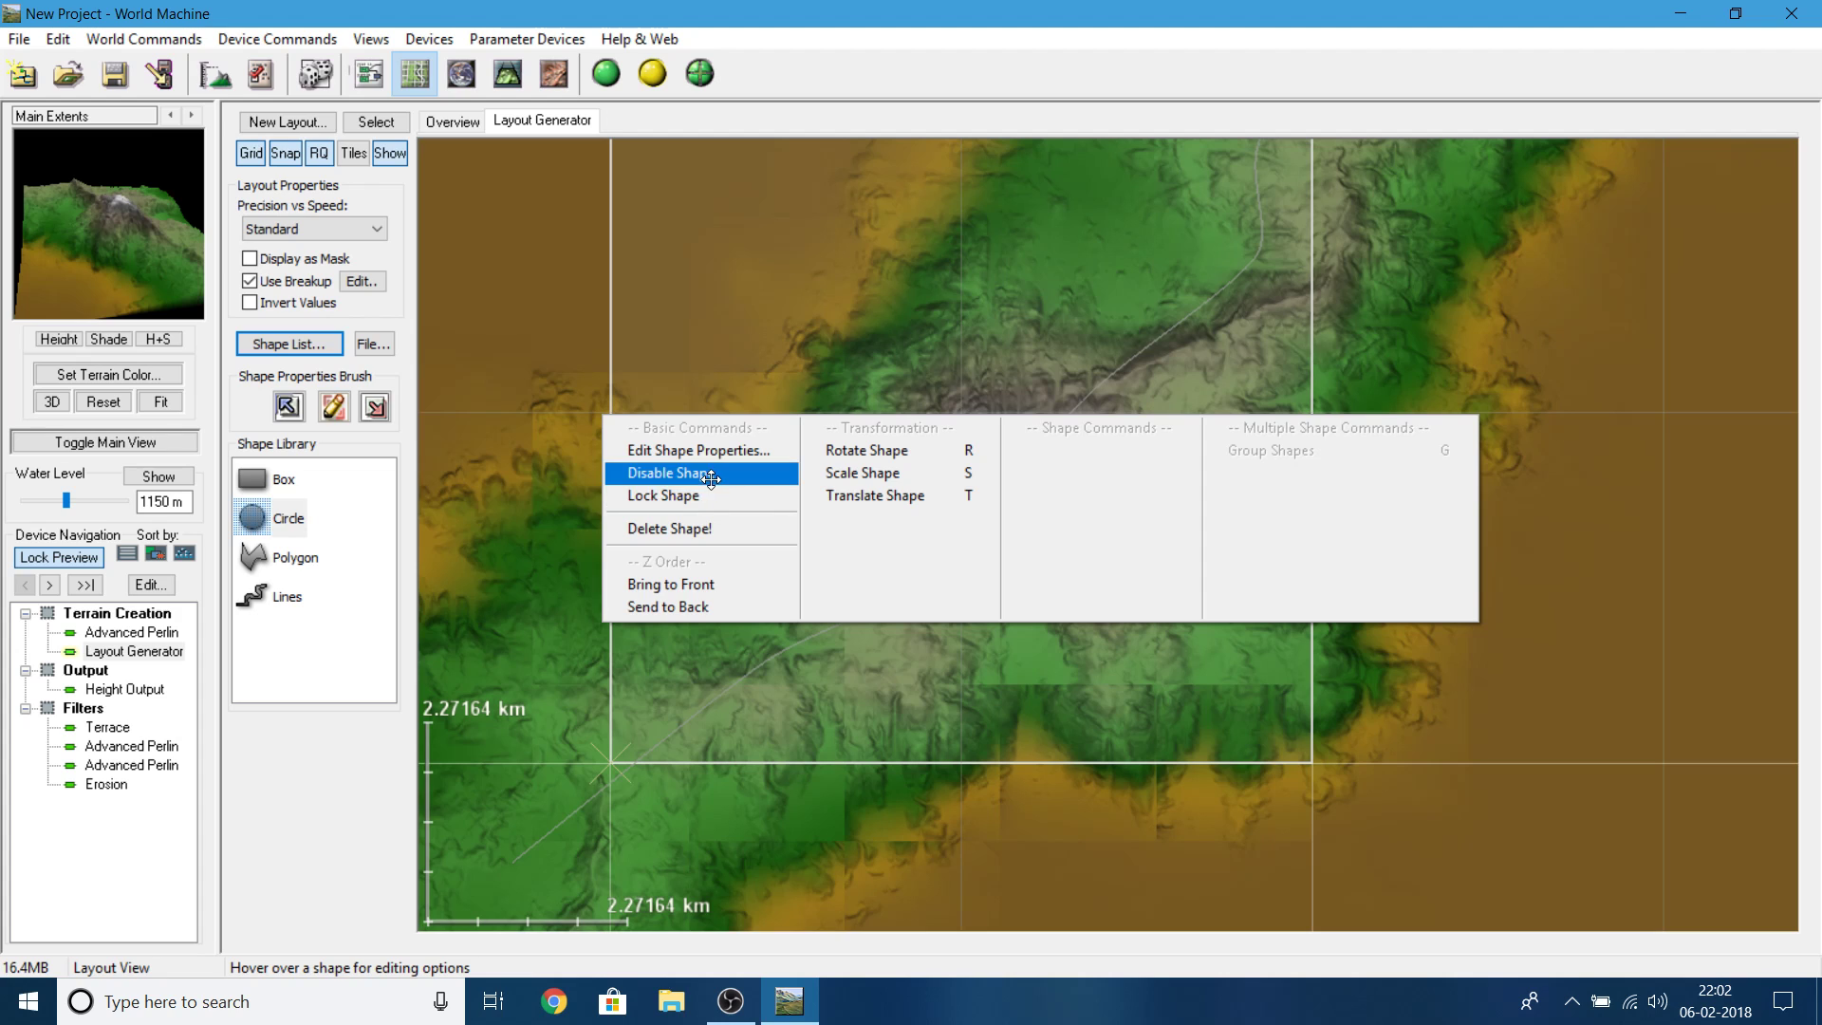
{"action": "key", "text": "Delete"}
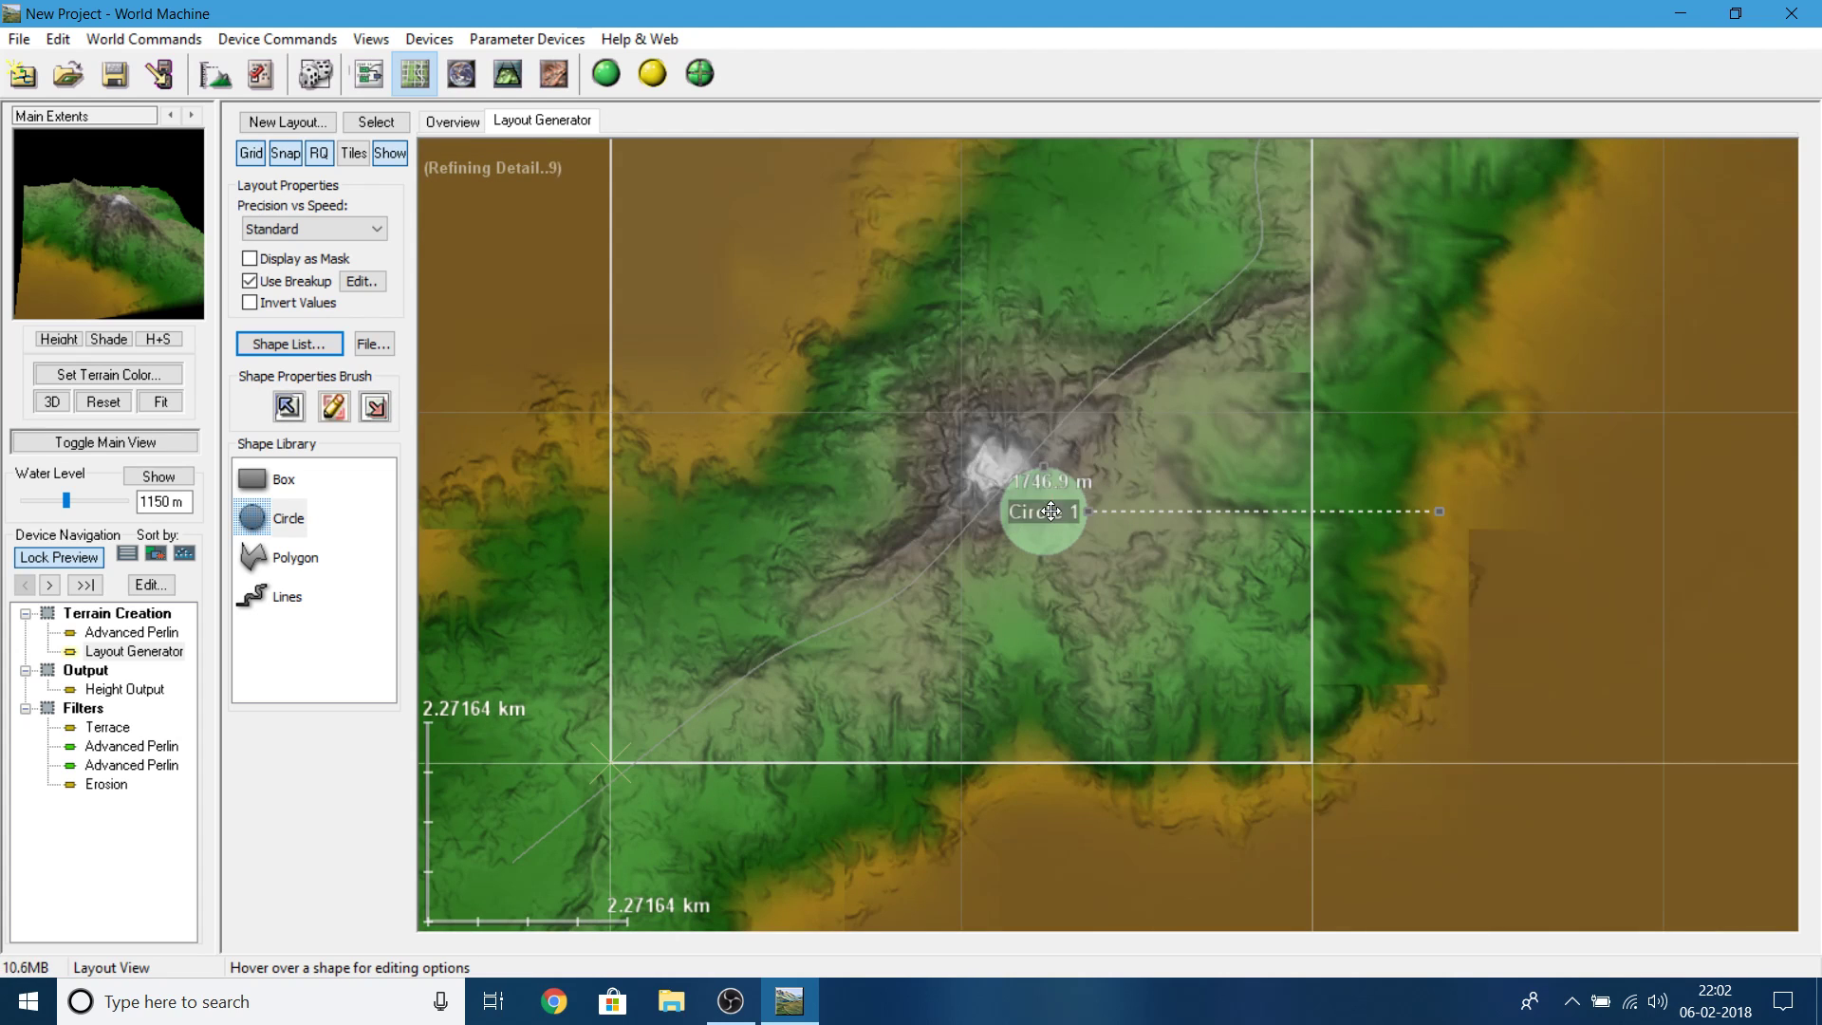
- Enlarge Circle 1 to more than twice its diameter and move it just east of the snowy peak
{"action": "left_click_drag", "start_coordinate": [1051, 511], "coordinate": [1062, 607]}
{"action": "mouse_move", "coordinate": [1063, 605]}
{"action": "left_mouse_down"}
{"action": "mouse_move", "coordinate": [1080, 494]}
{"action": "mouse_move", "coordinate": [1044, 621]}
{"action": "left_mouse_up"}
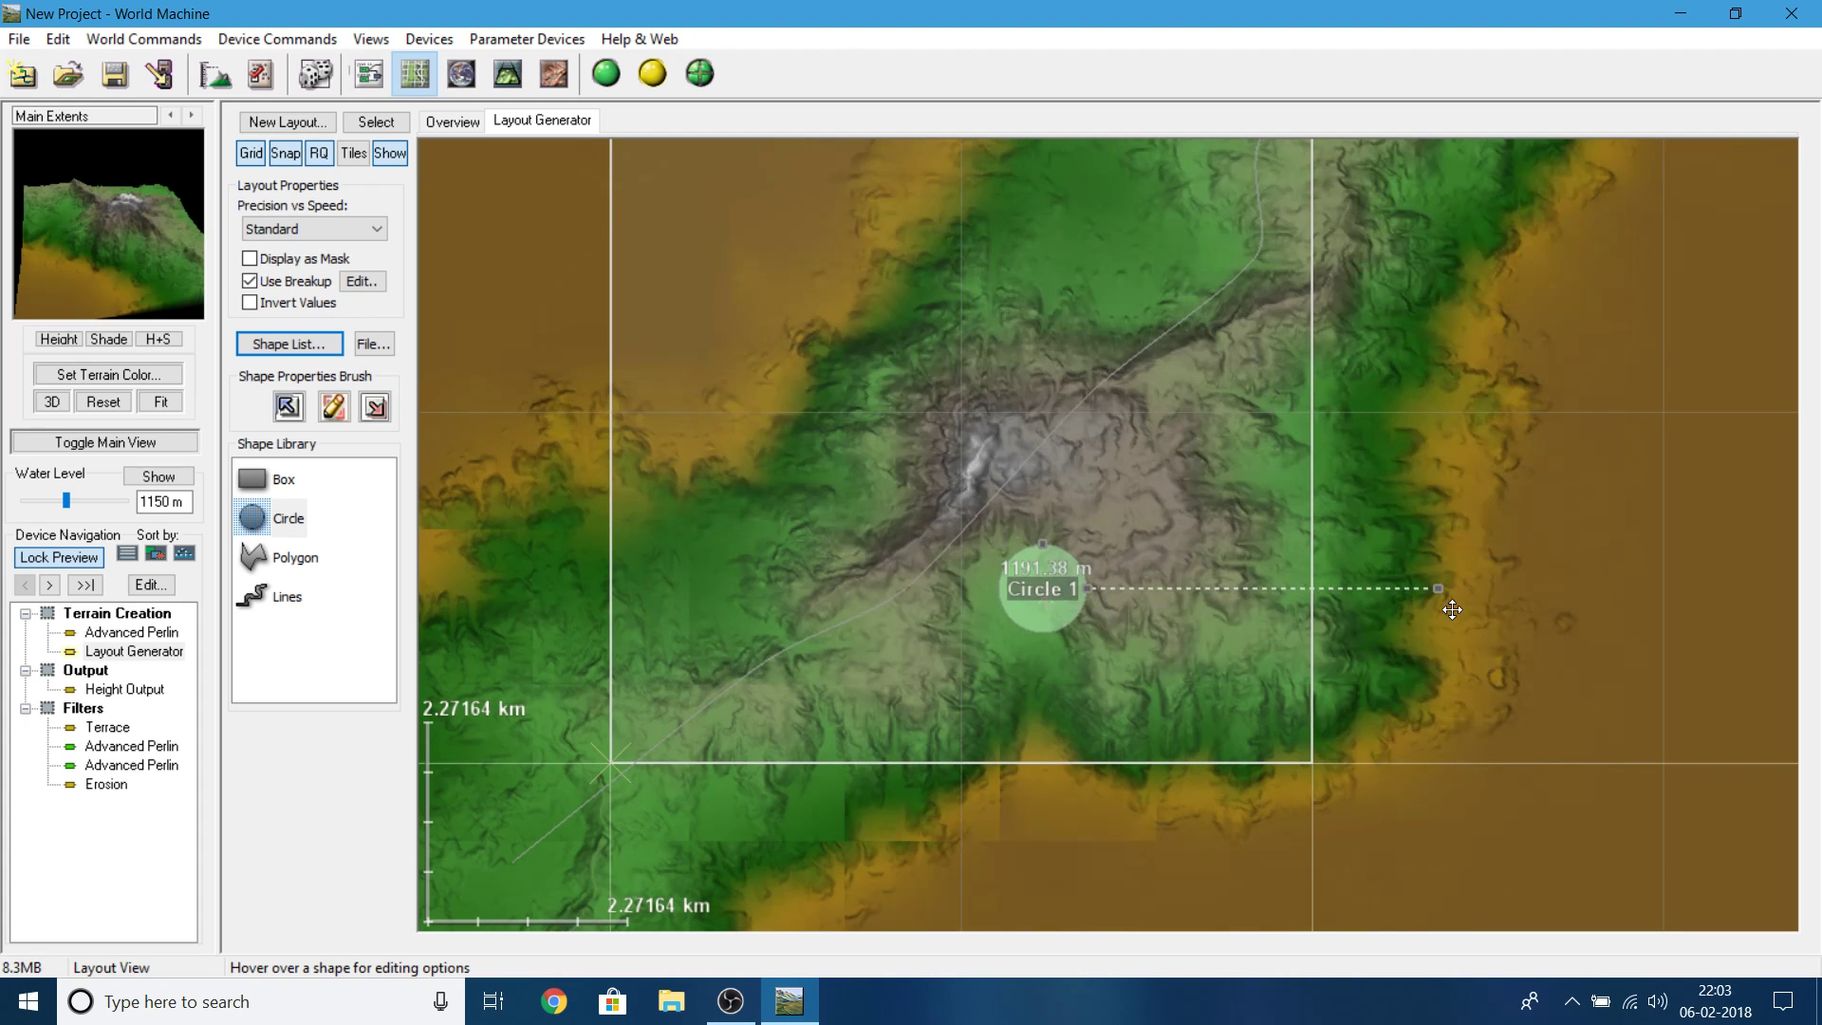
{"action": "scroll", "coordinate": [1439, 590], "scroll_direction": "up", "scroll_amount": 5}
{"action": "left_click_drag", "start_coordinate": [1097, 590], "coordinate": [1135, 547]}
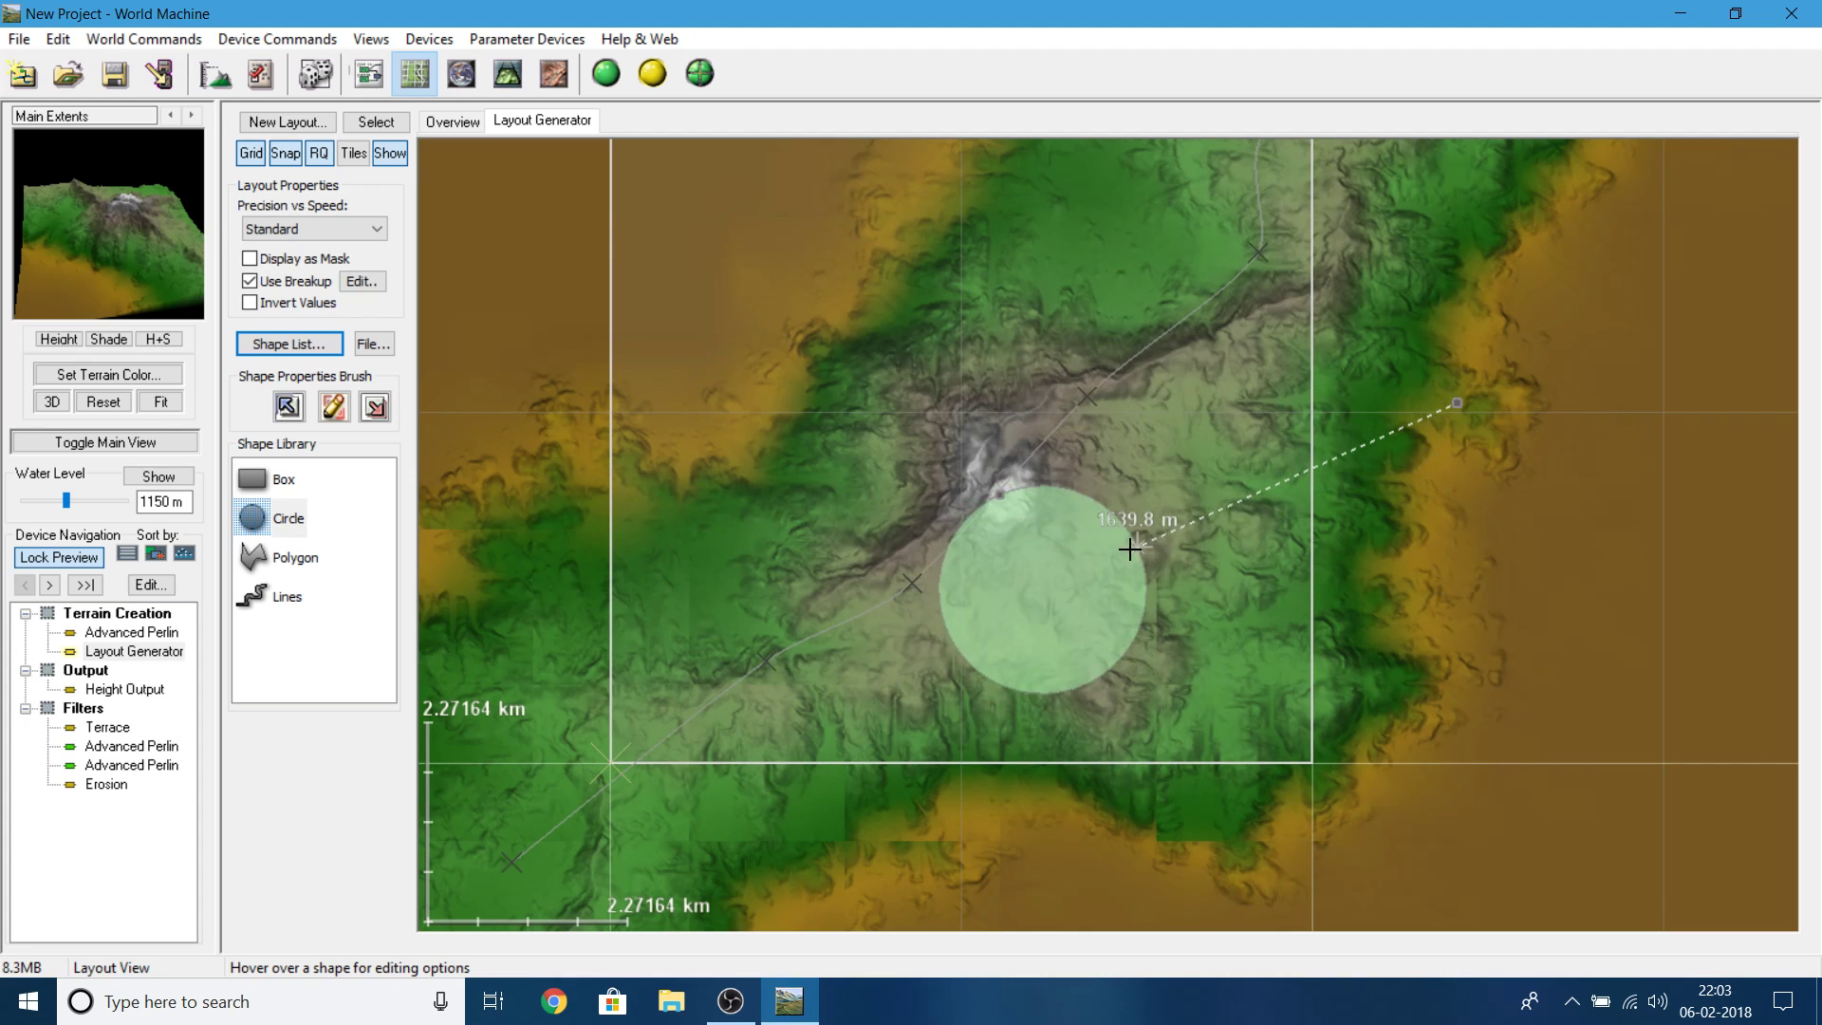
{"action": "scroll", "coordinate": [1025, 594], "scroll_direction": "up", "scroll_amount": 4}
{"action": "left_click_drag", "start_coordinate": [1025, 593], "coordinate": [1167, 518]}
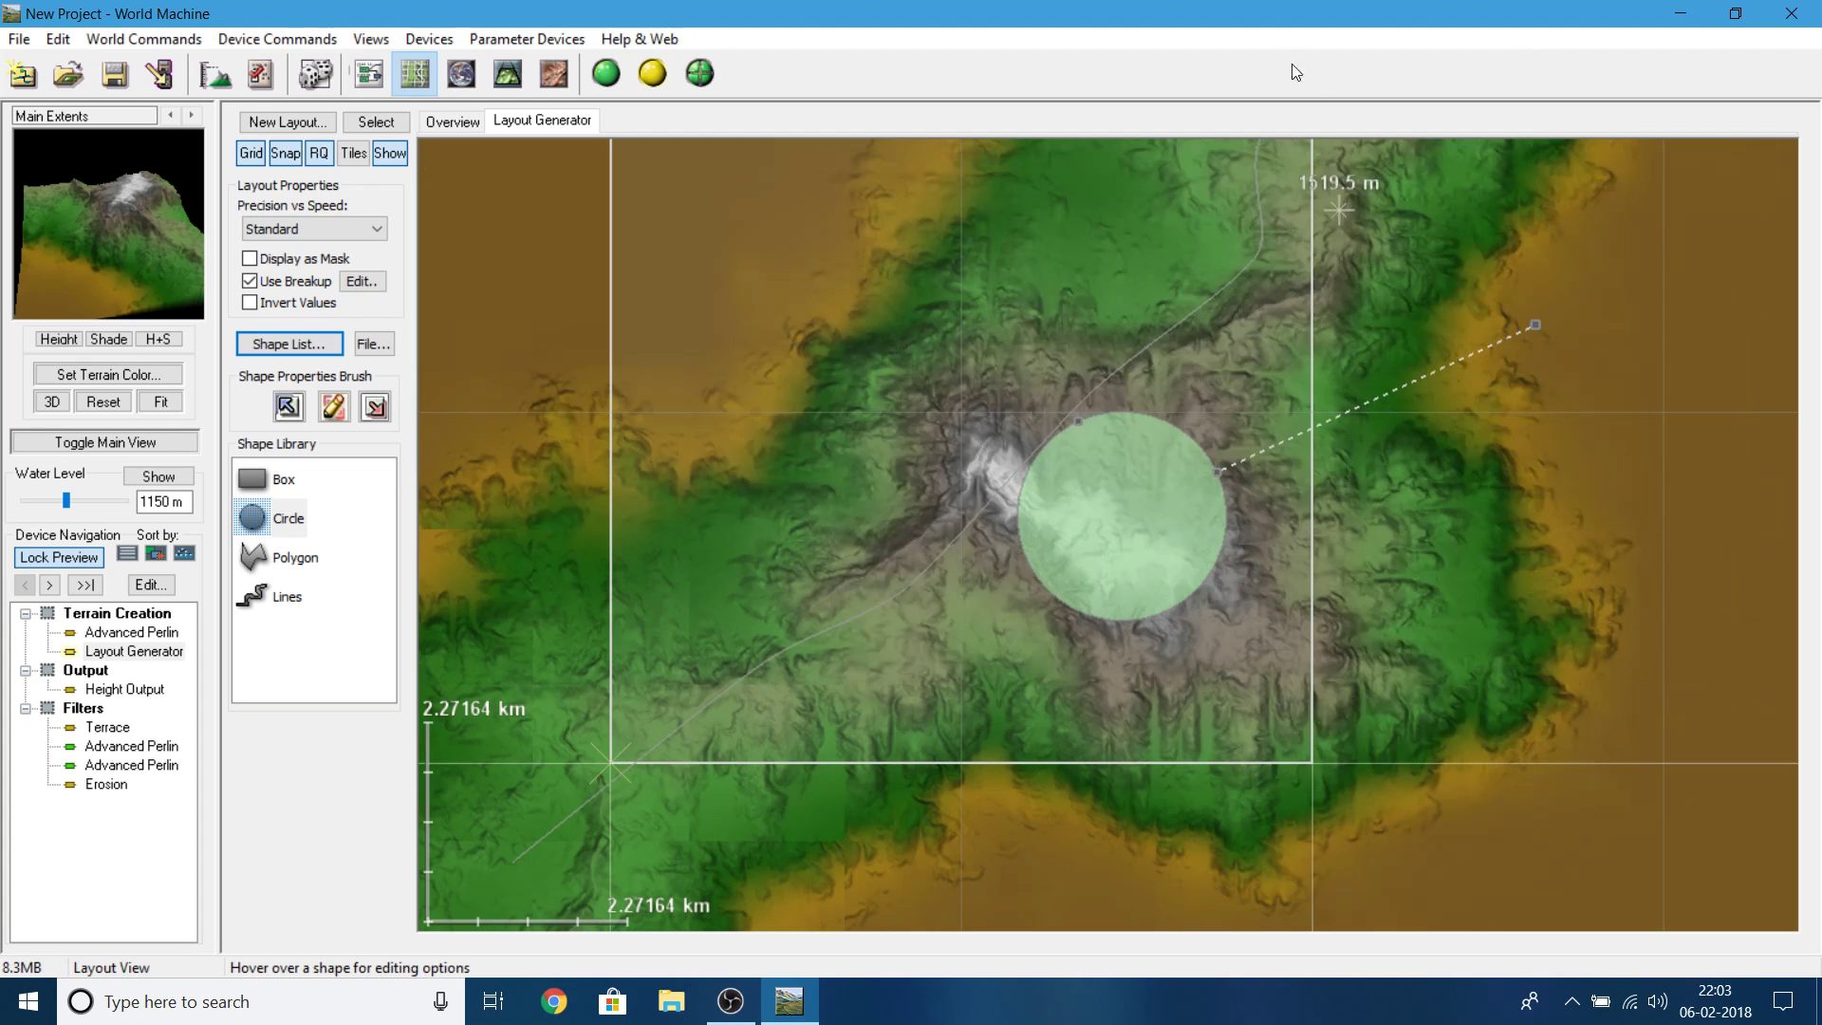
- Build the terrain with the enlarged circle and inspect the raised mountain in 3D
{"action": "left_click", "coordinate": [507, 74]}
{"action": "left_click_drag", "start_coordinate": [1137, 618], "coordinate": [1669, 531]}
{"action": "left_click", "coordinate": [596, 80]}
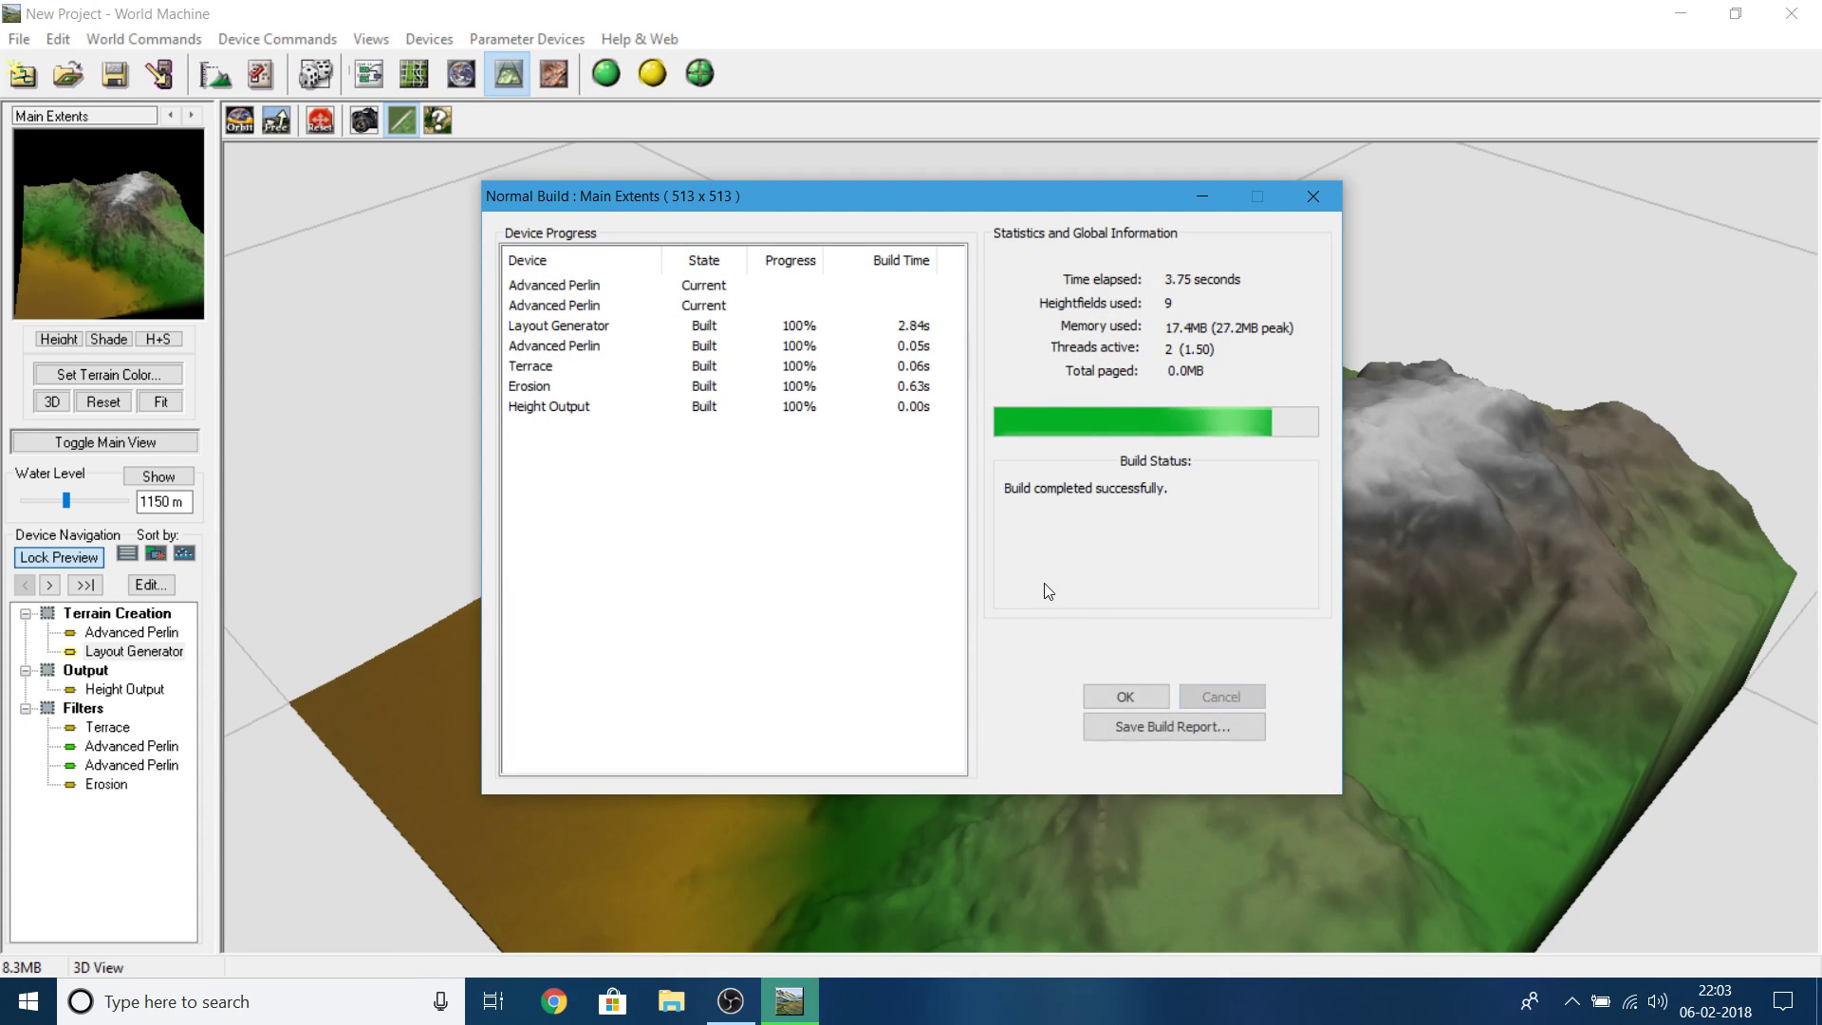
{"action": "left_click", "coordinate": [1125, 696]}
{"action": "left_click_drag", "start_coordinate": [1073, 683], "coordinate": [949, 664]}
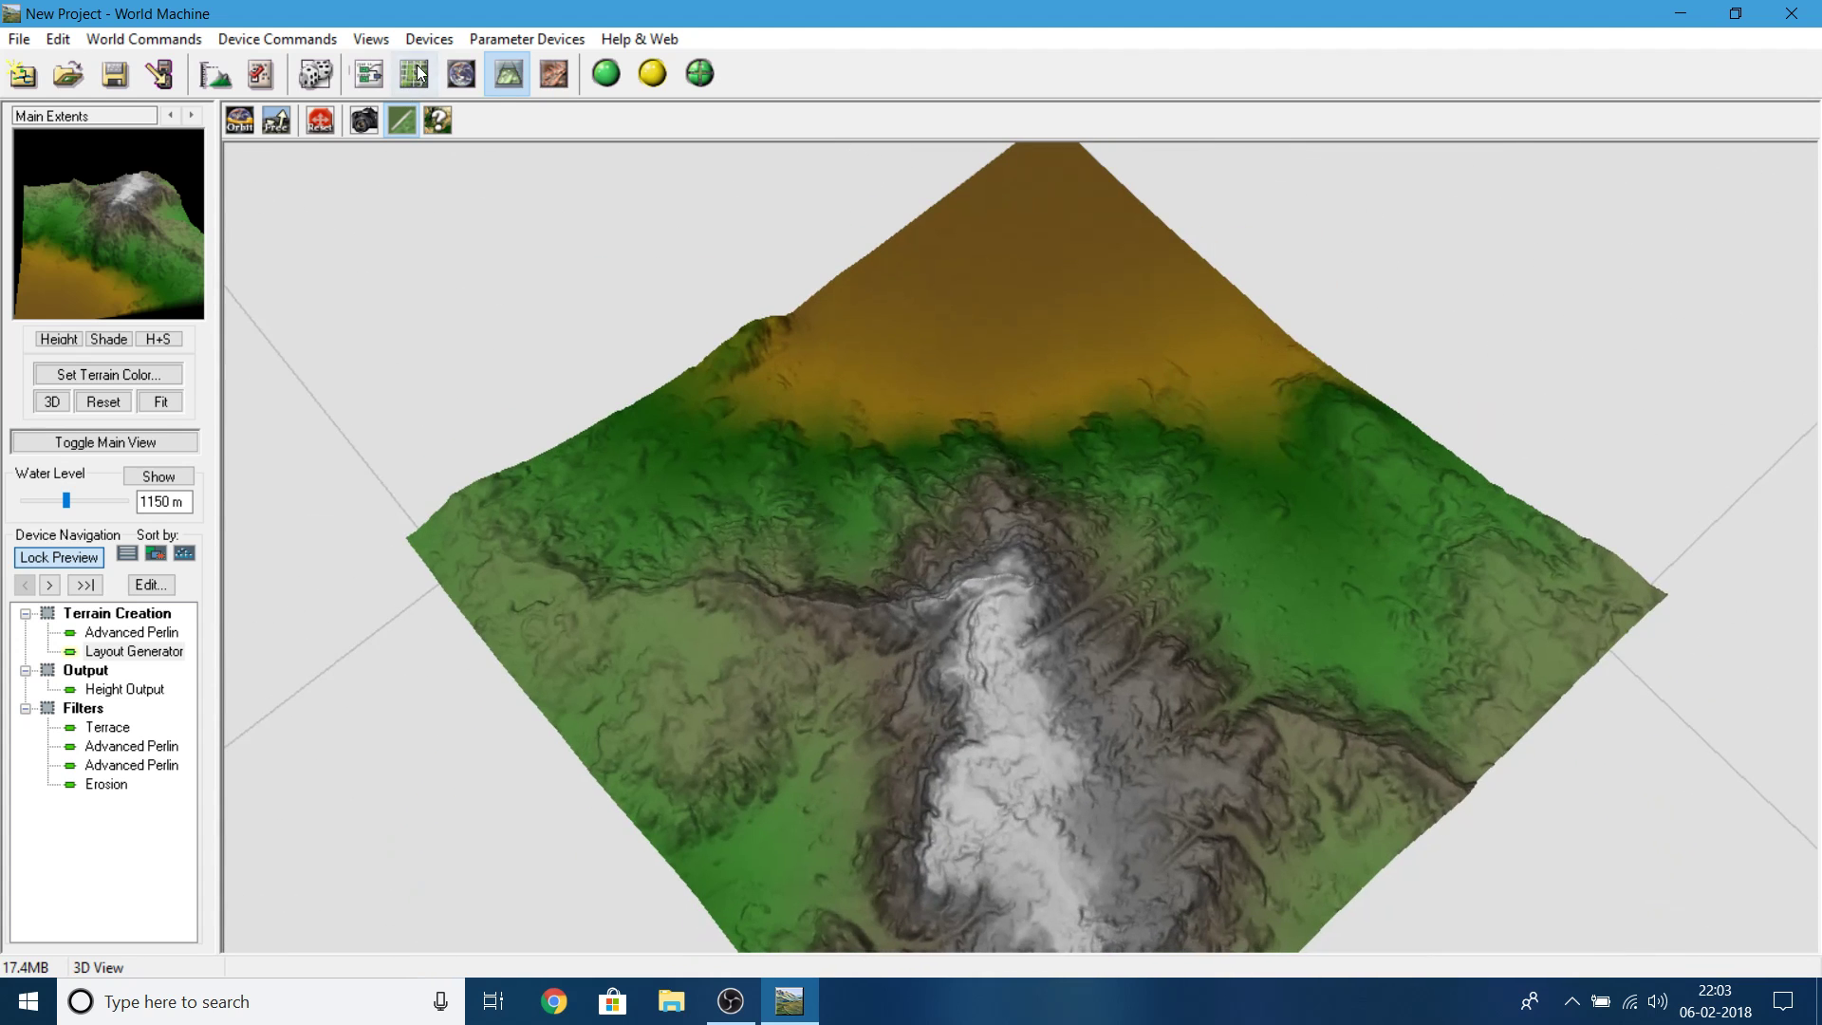
- Return to the layout view and open Circle 1's common shape properties
{"action": "left_click", "coordinate": [415, 73]}
{"action": "scroll", "coordinate": [1102, 511], "scroll_direction": "up", "scroll_amount": 3}
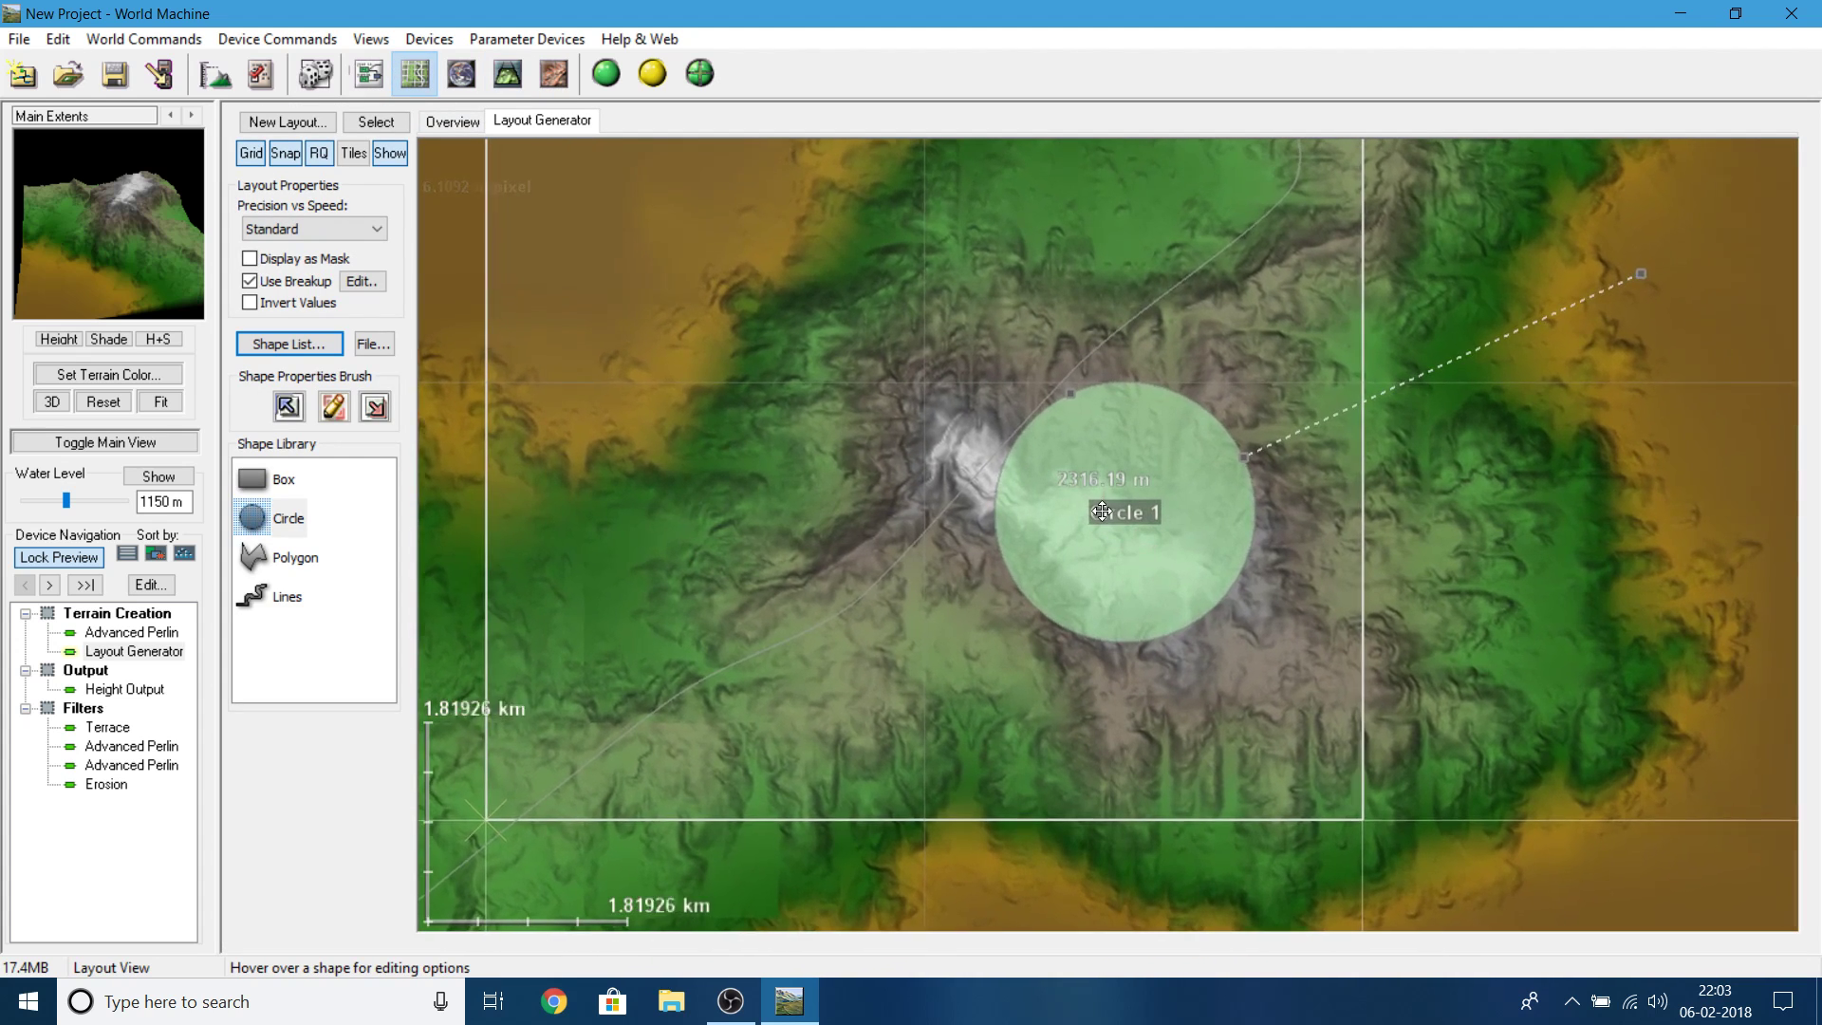
{"action": "left_click", "coordinate": [334, 408]}
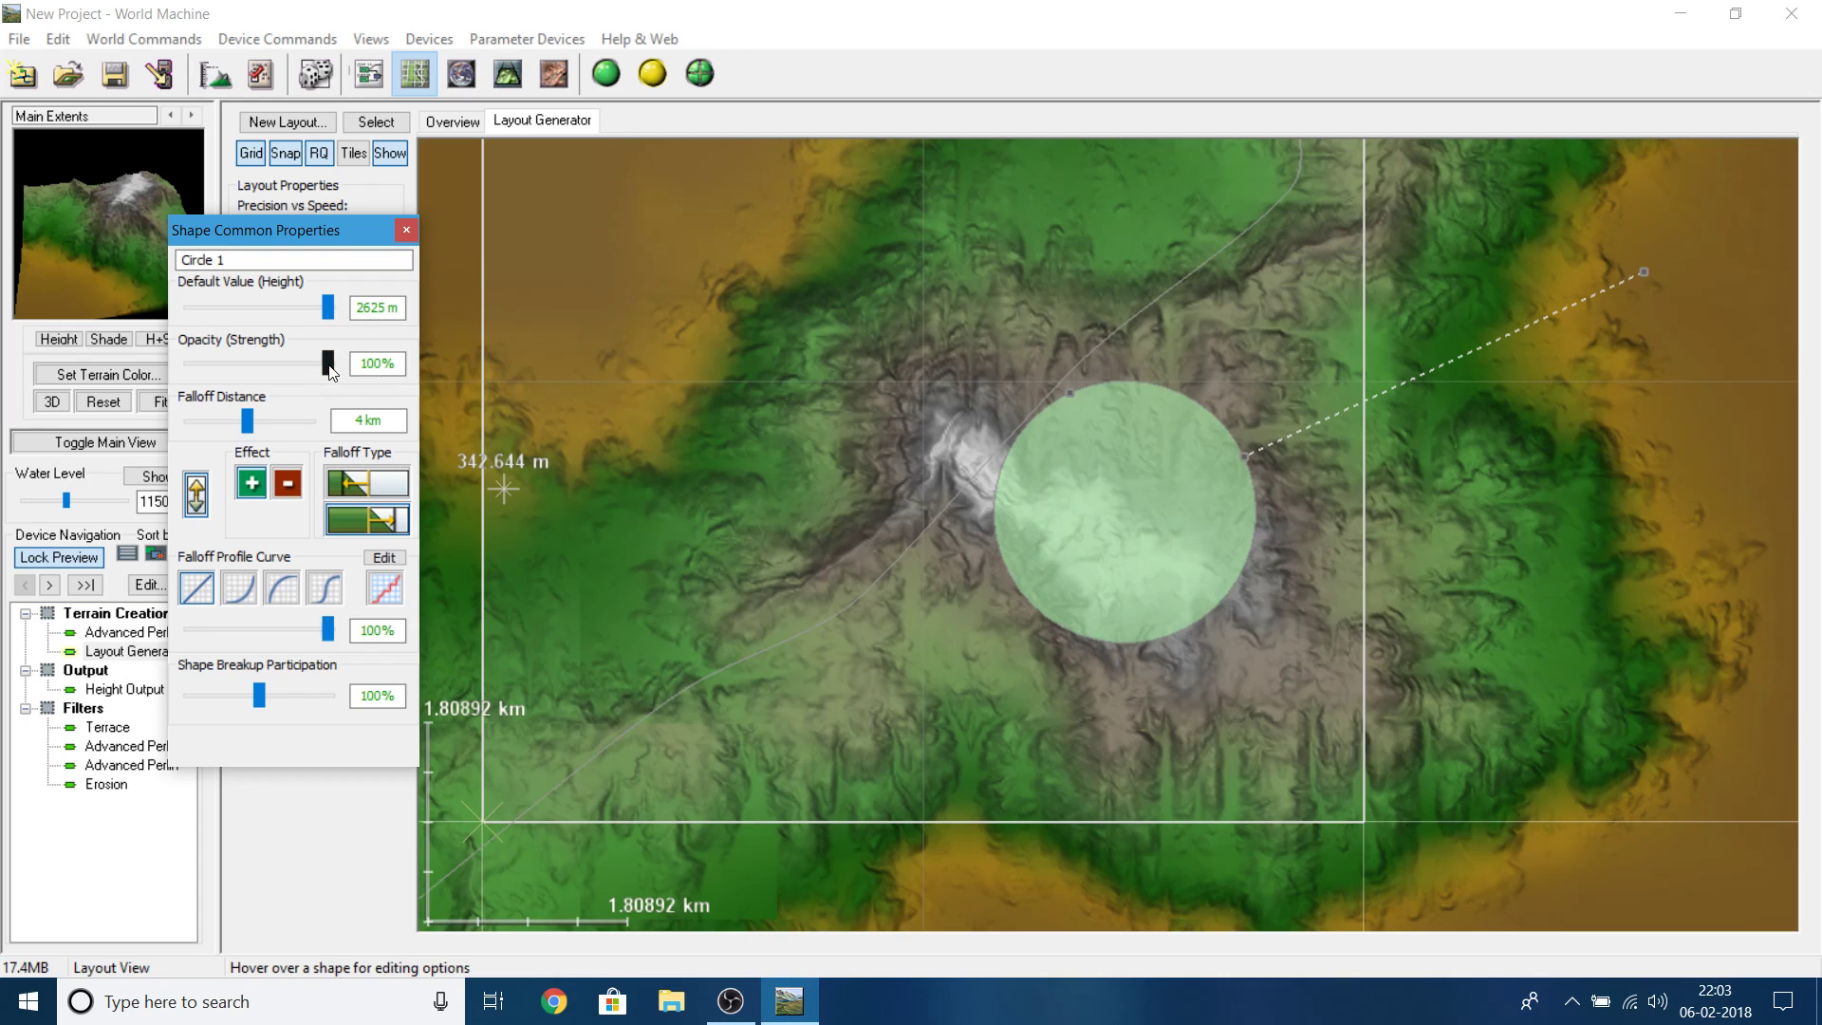
- Try Circle 1's opacity at 0%, and restore it to 100%
{"action": "left_click_drag", "start_coordinate": [147, 378], "coordinate": [187, 370]}
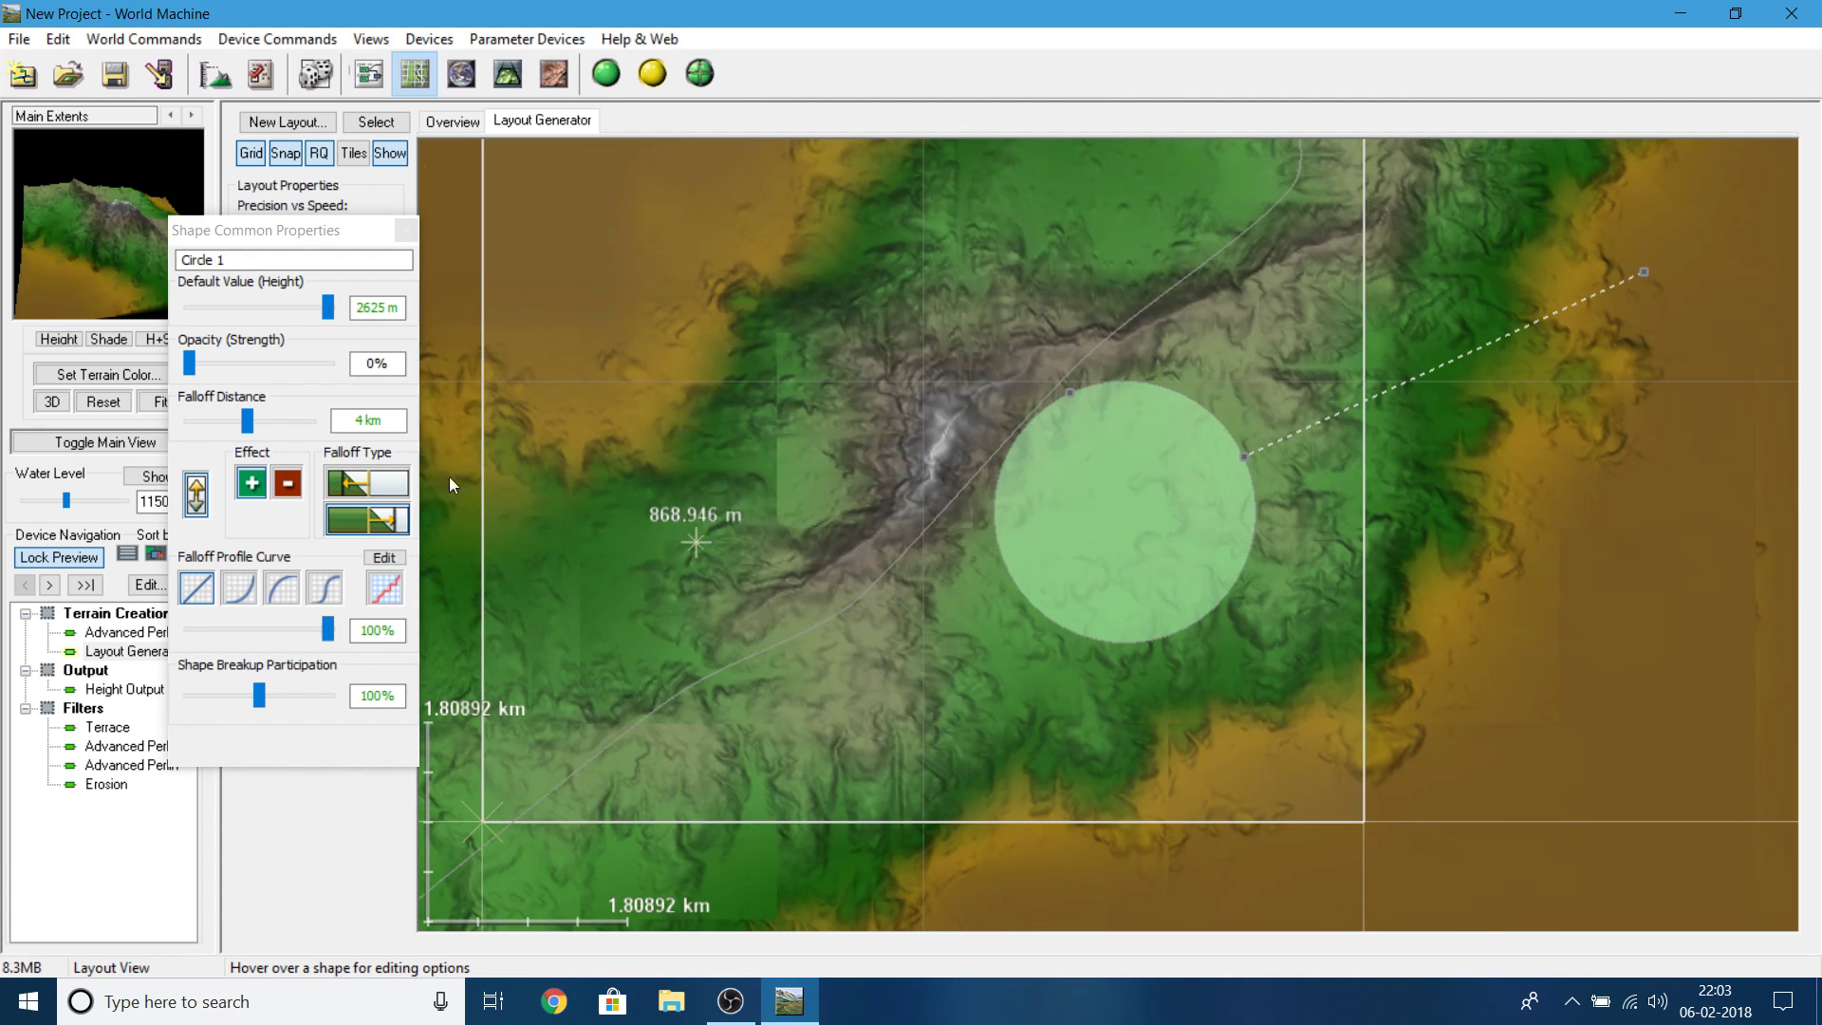
{"action": "left_click_drag", "start_coordinate": [188, 363], "coordinate": [438, 360]}
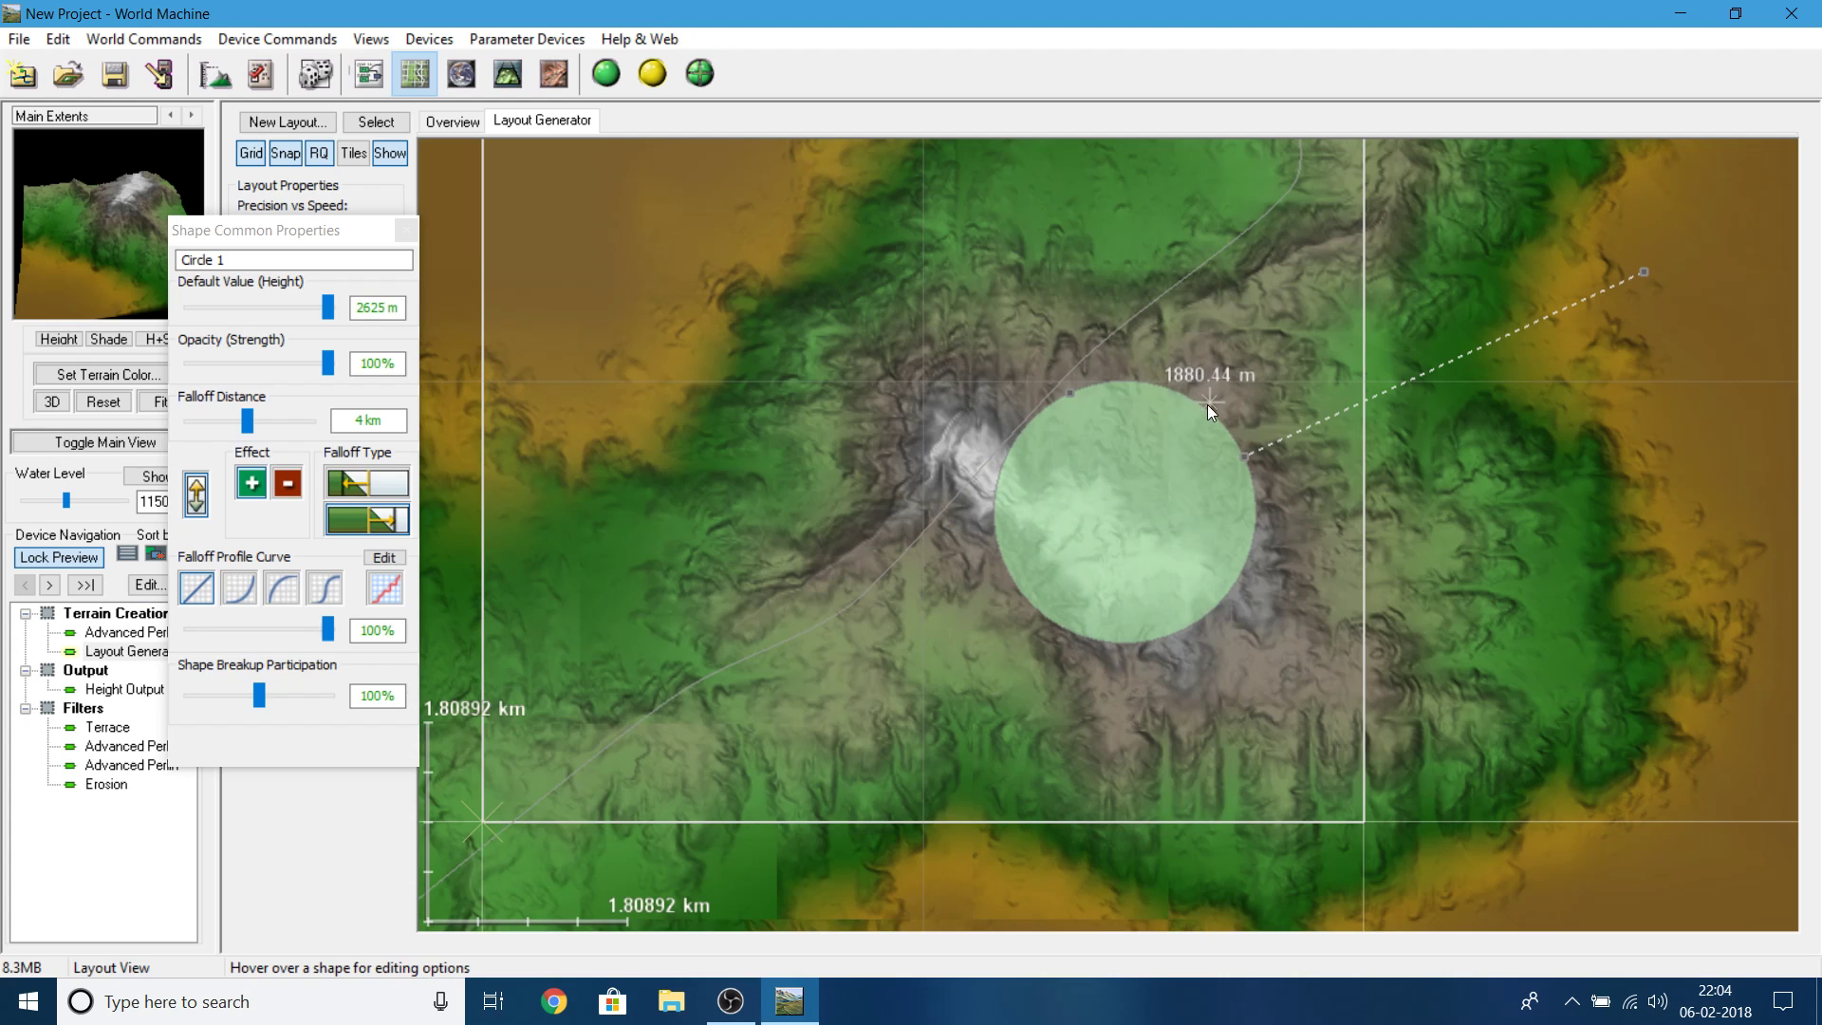
{"action": "left_click_drag", "start_coordinate": [291, 222], "coordinate": [362, 220]}
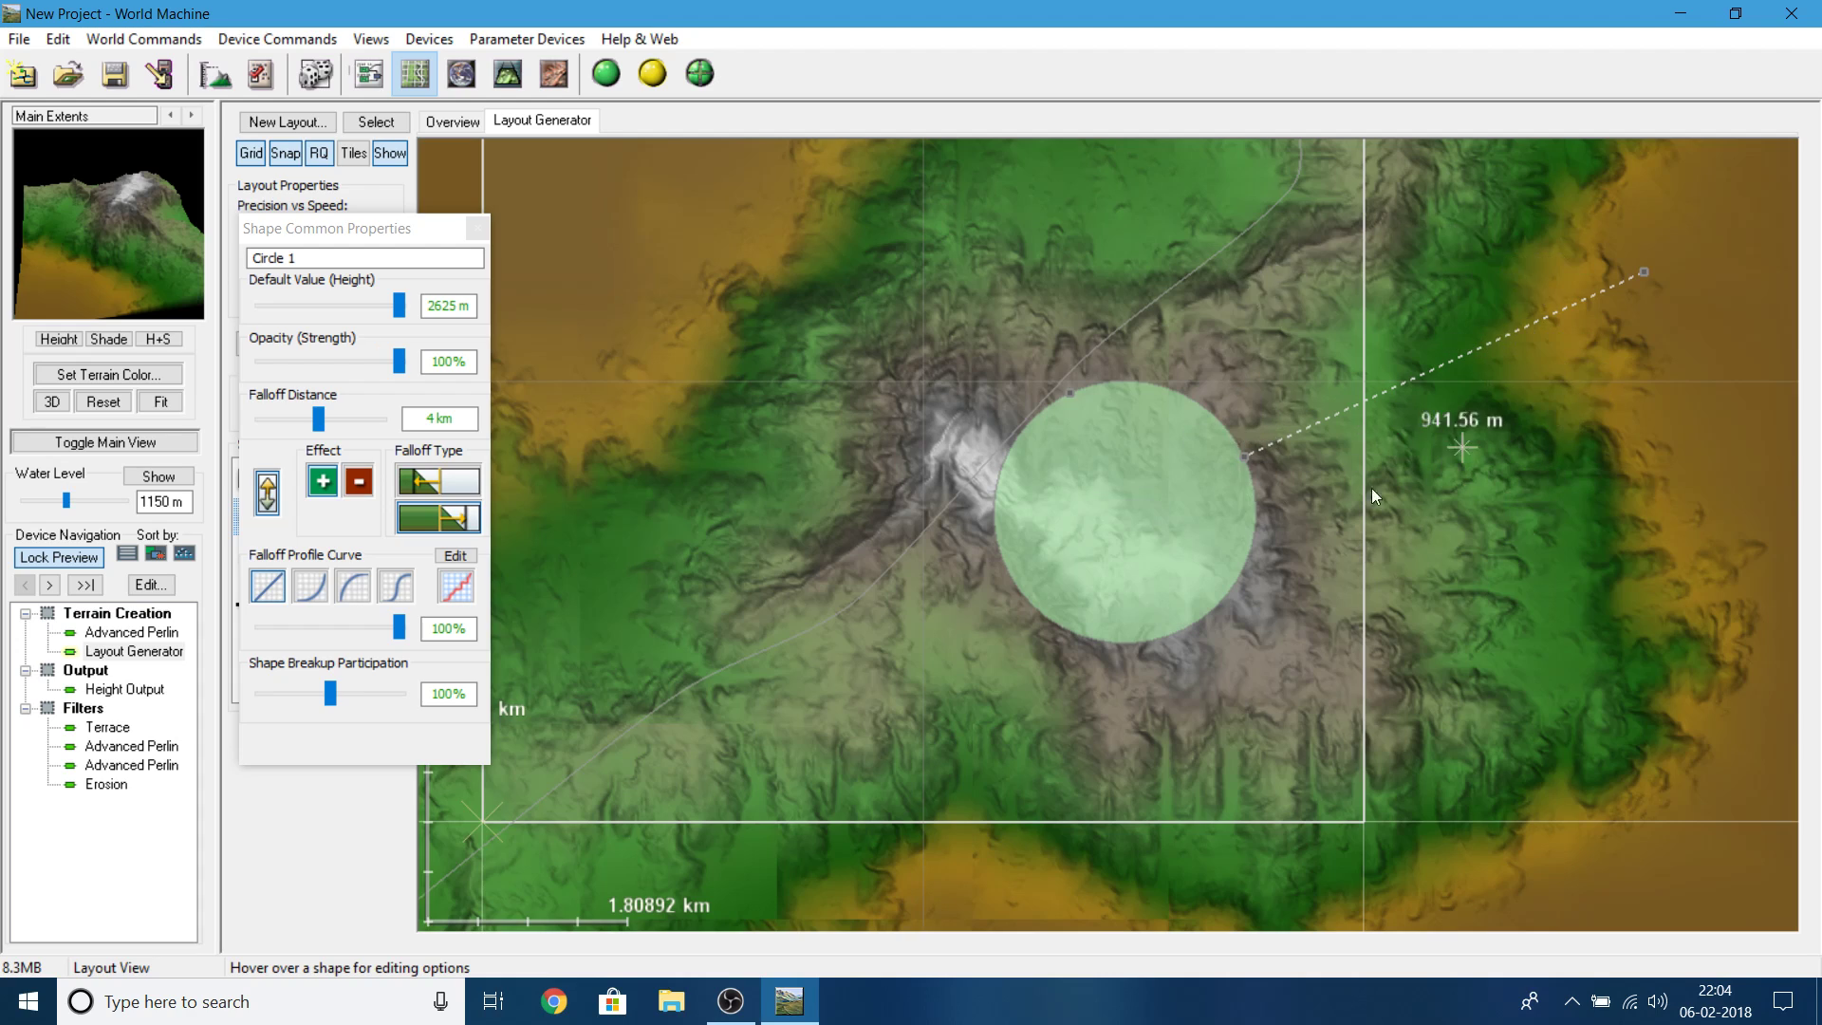
- Try the plus effect on Circle 1, switch it to the minus effect, and examine the lowered terrain around it
{"action": "left_click", "coordinate": [334, 487]}
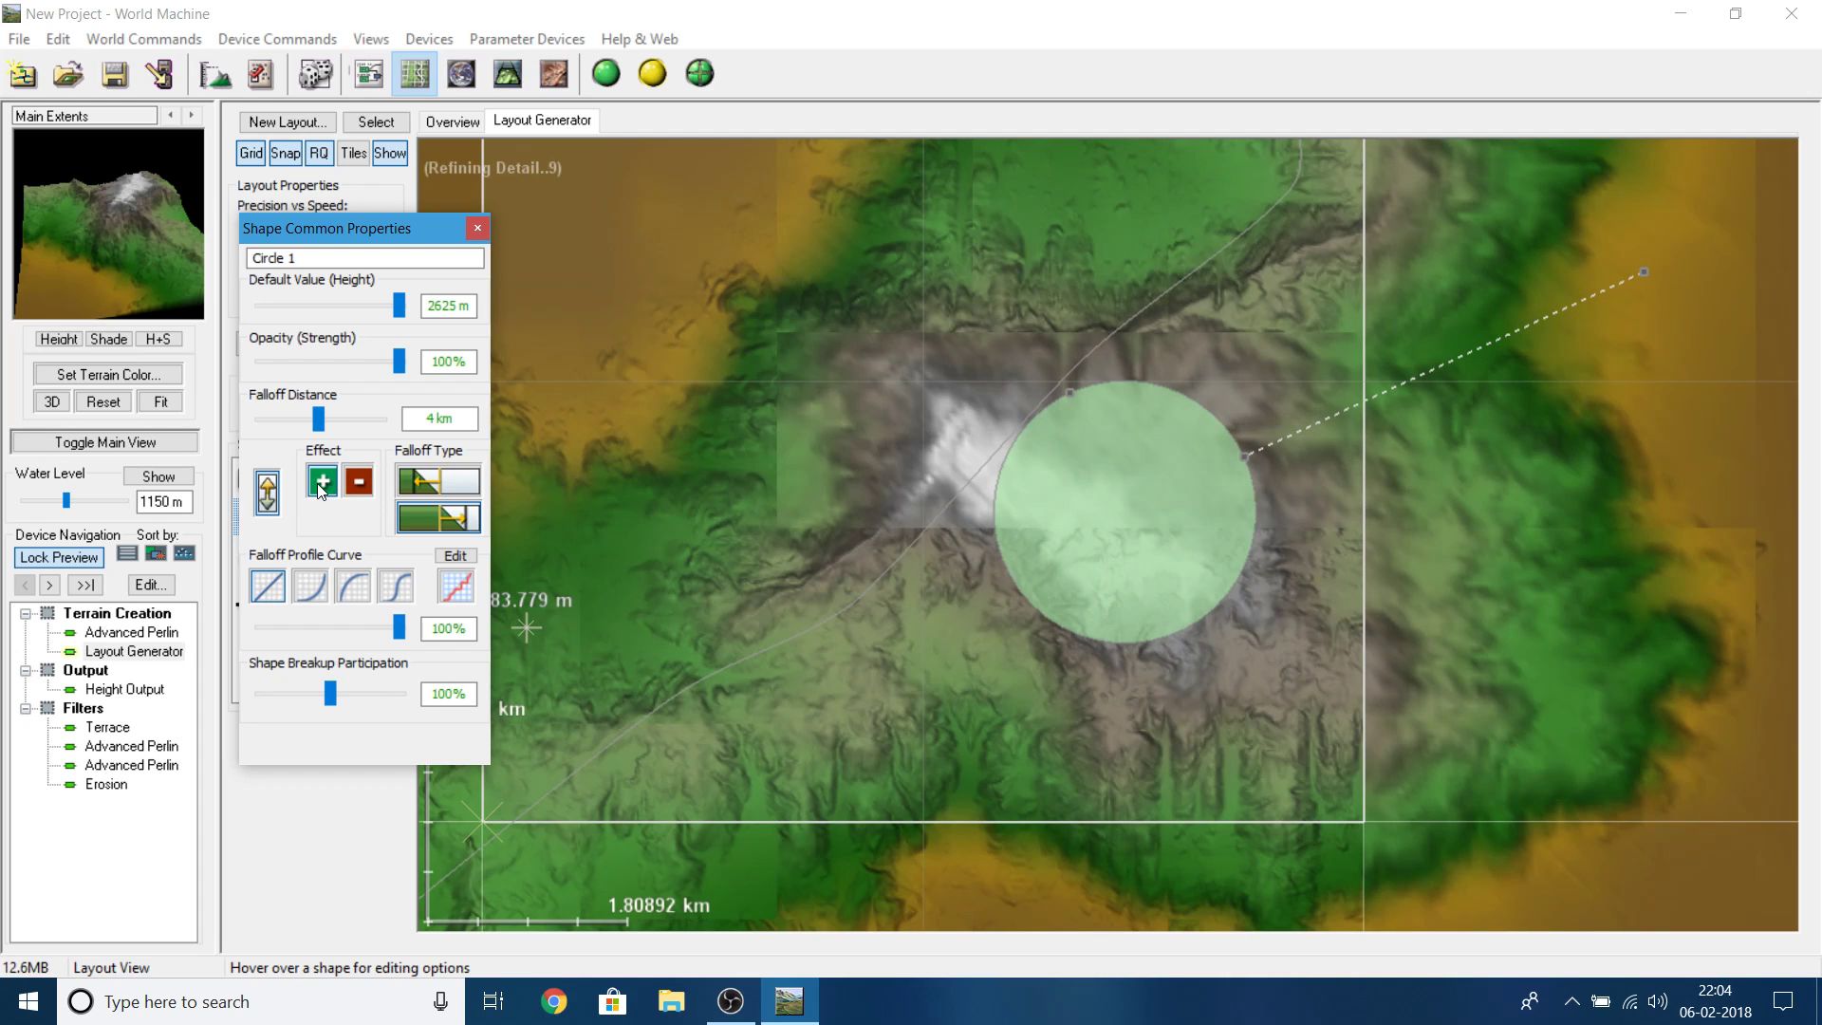
{"action": "left_click", "coordinate": [1092, 473]}
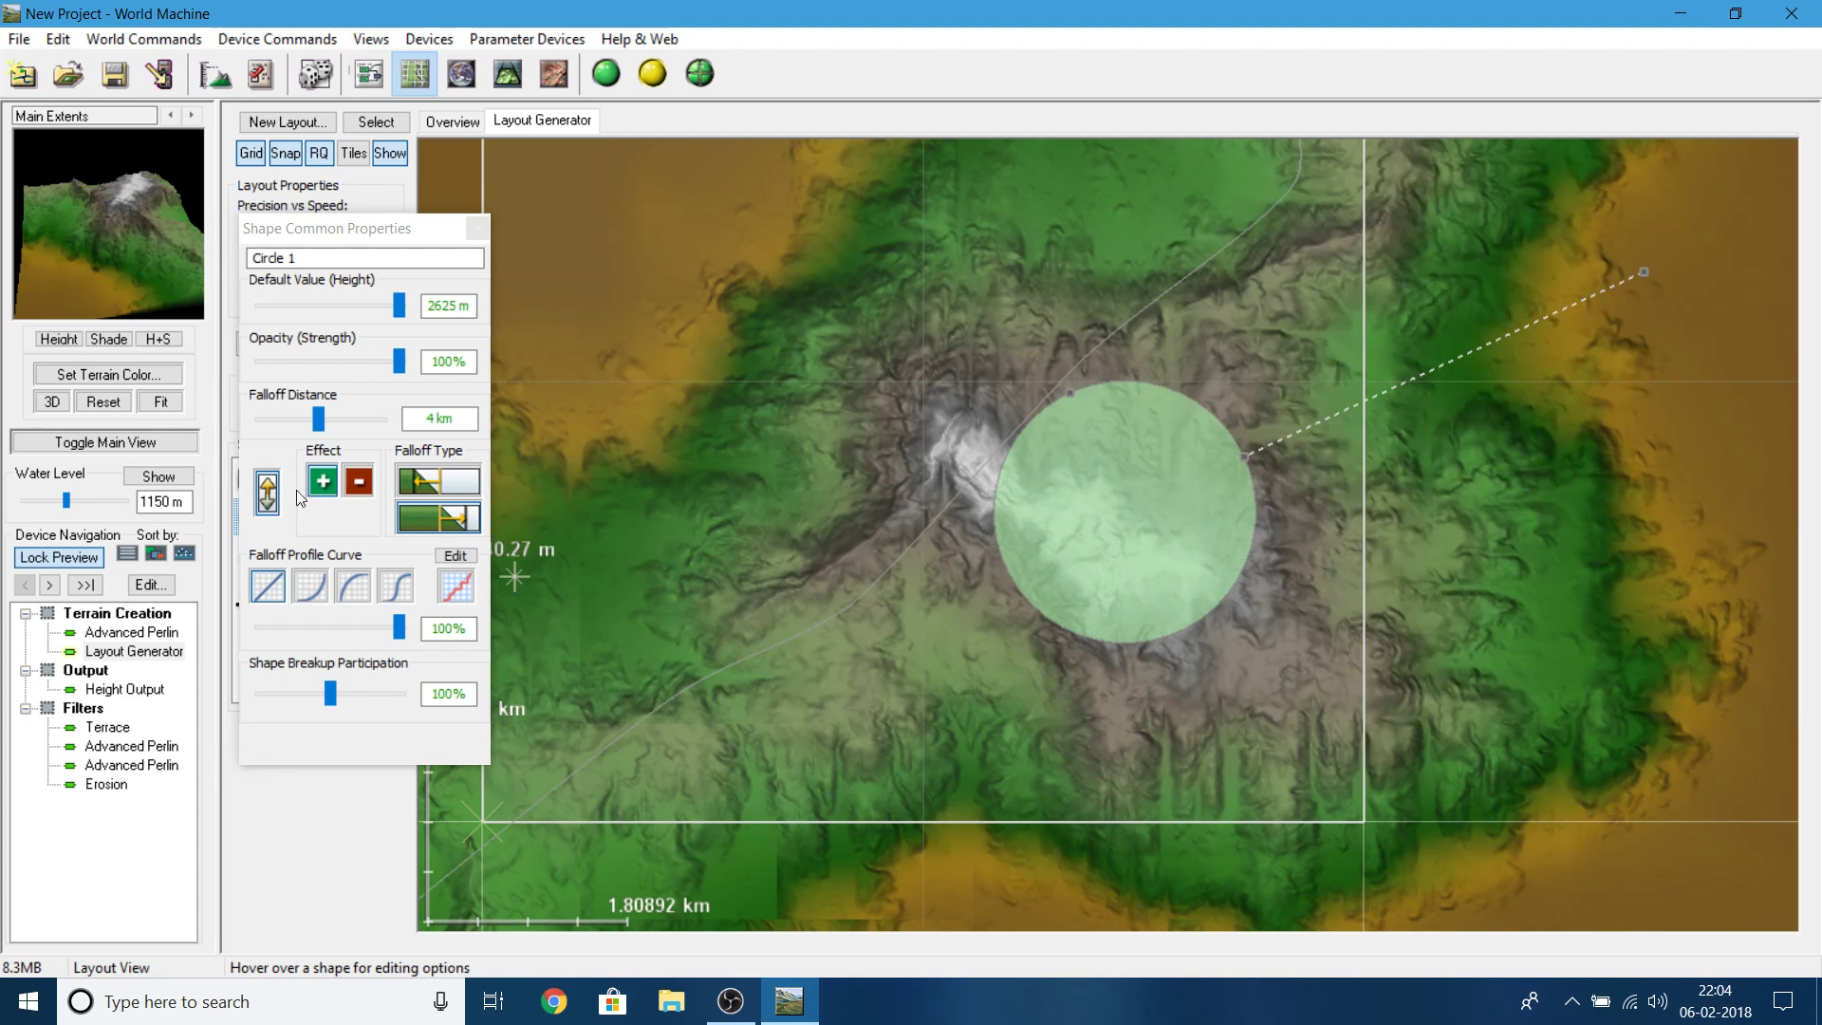
{"action": "left_click", "coordinate": [314, 493]}
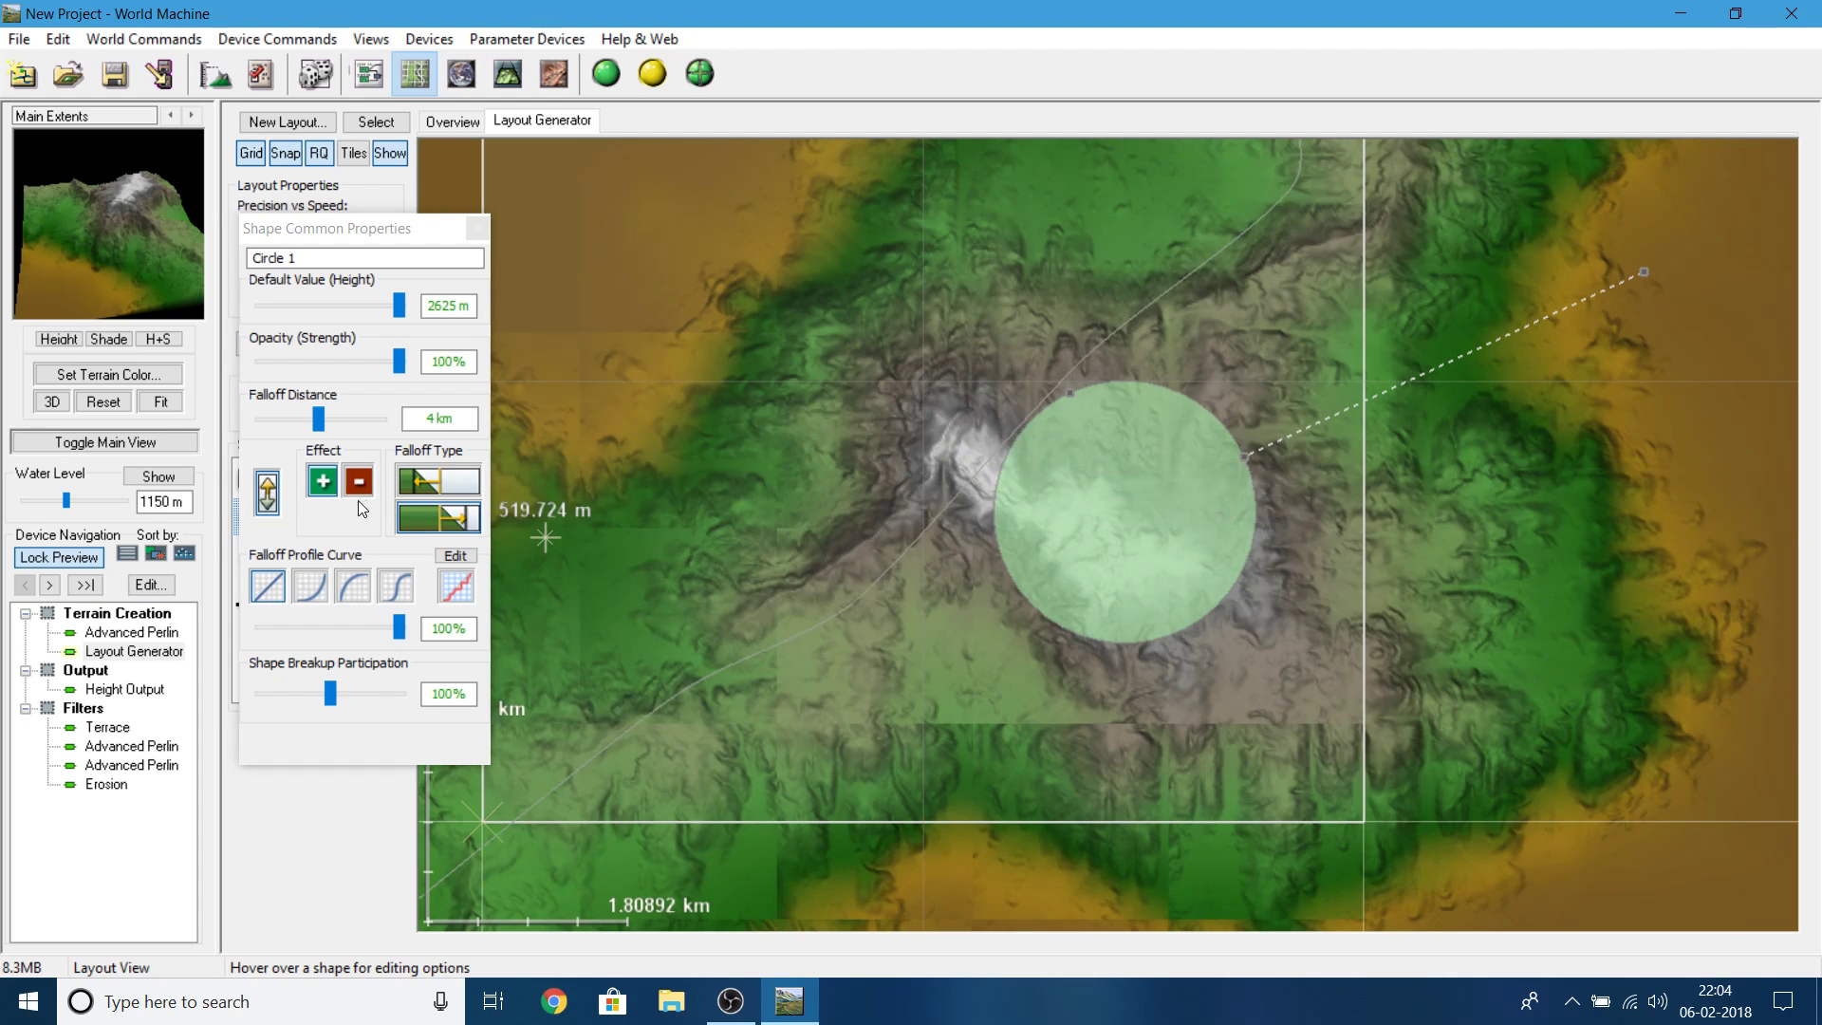
{"action": "left_click", "coordinate": [323, 484]}
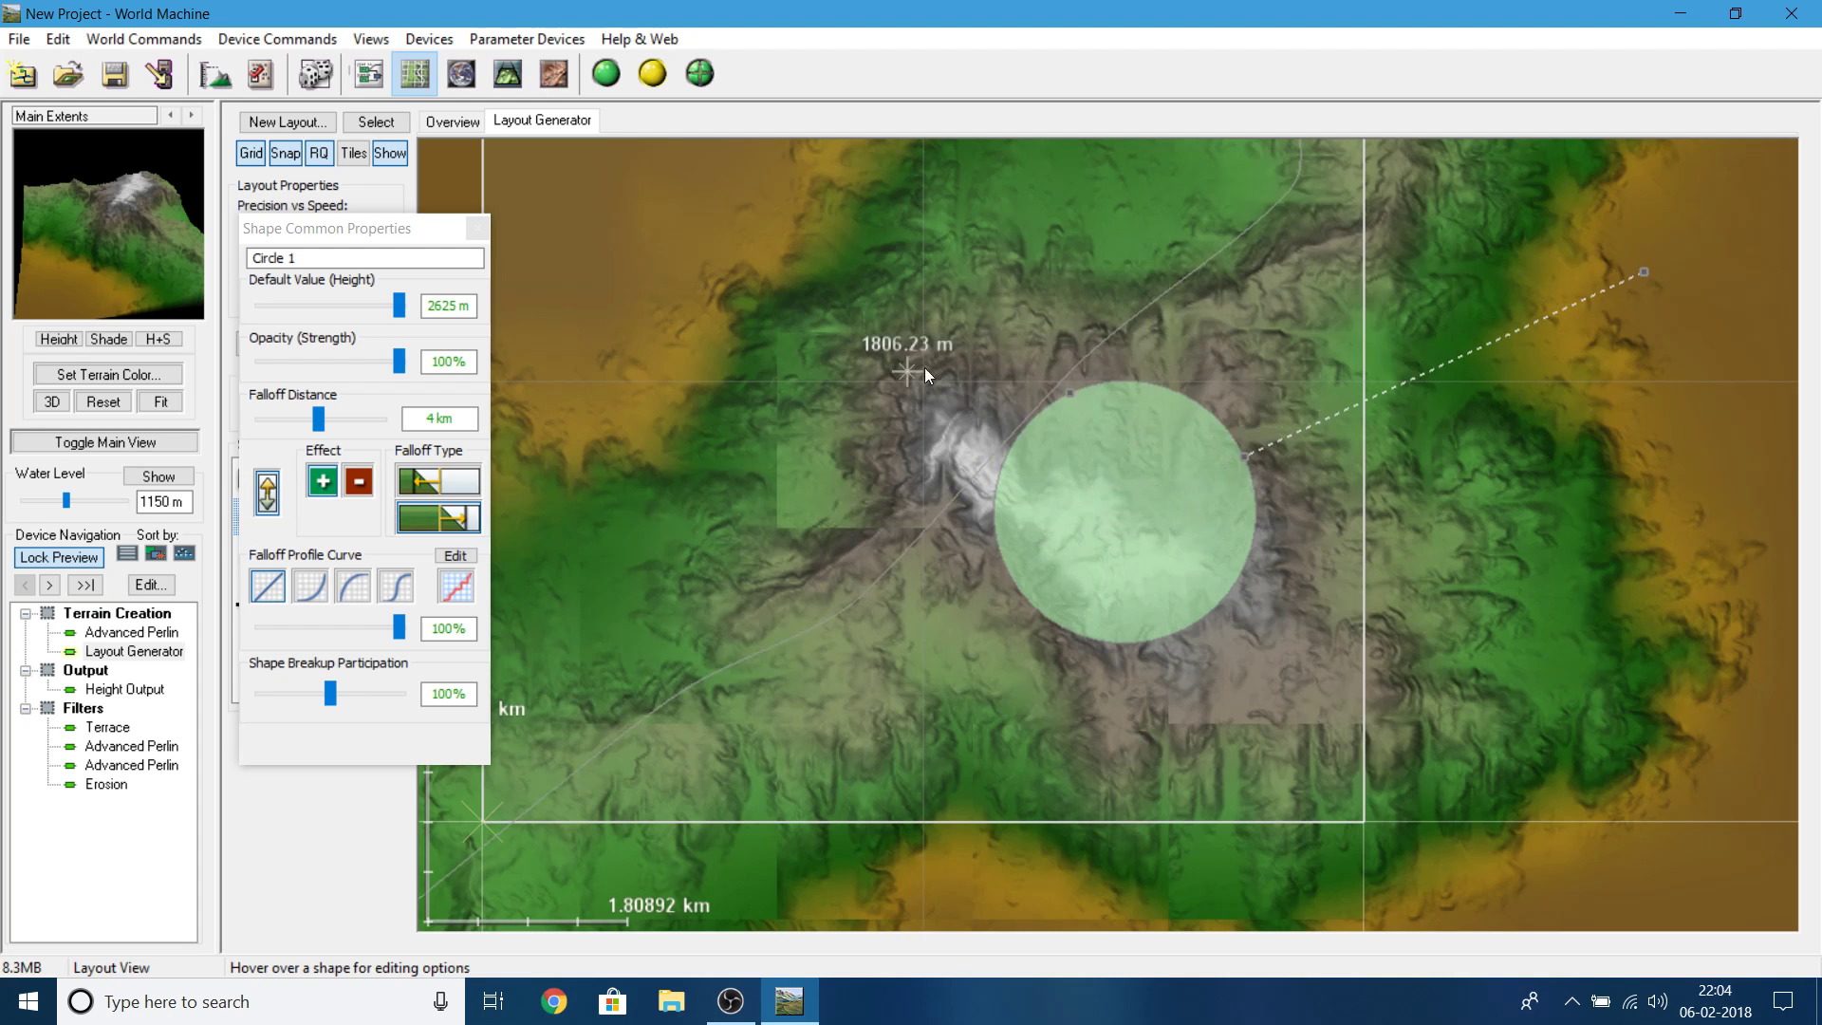
{"action": "left_click", "coordinate": [366, 483]}
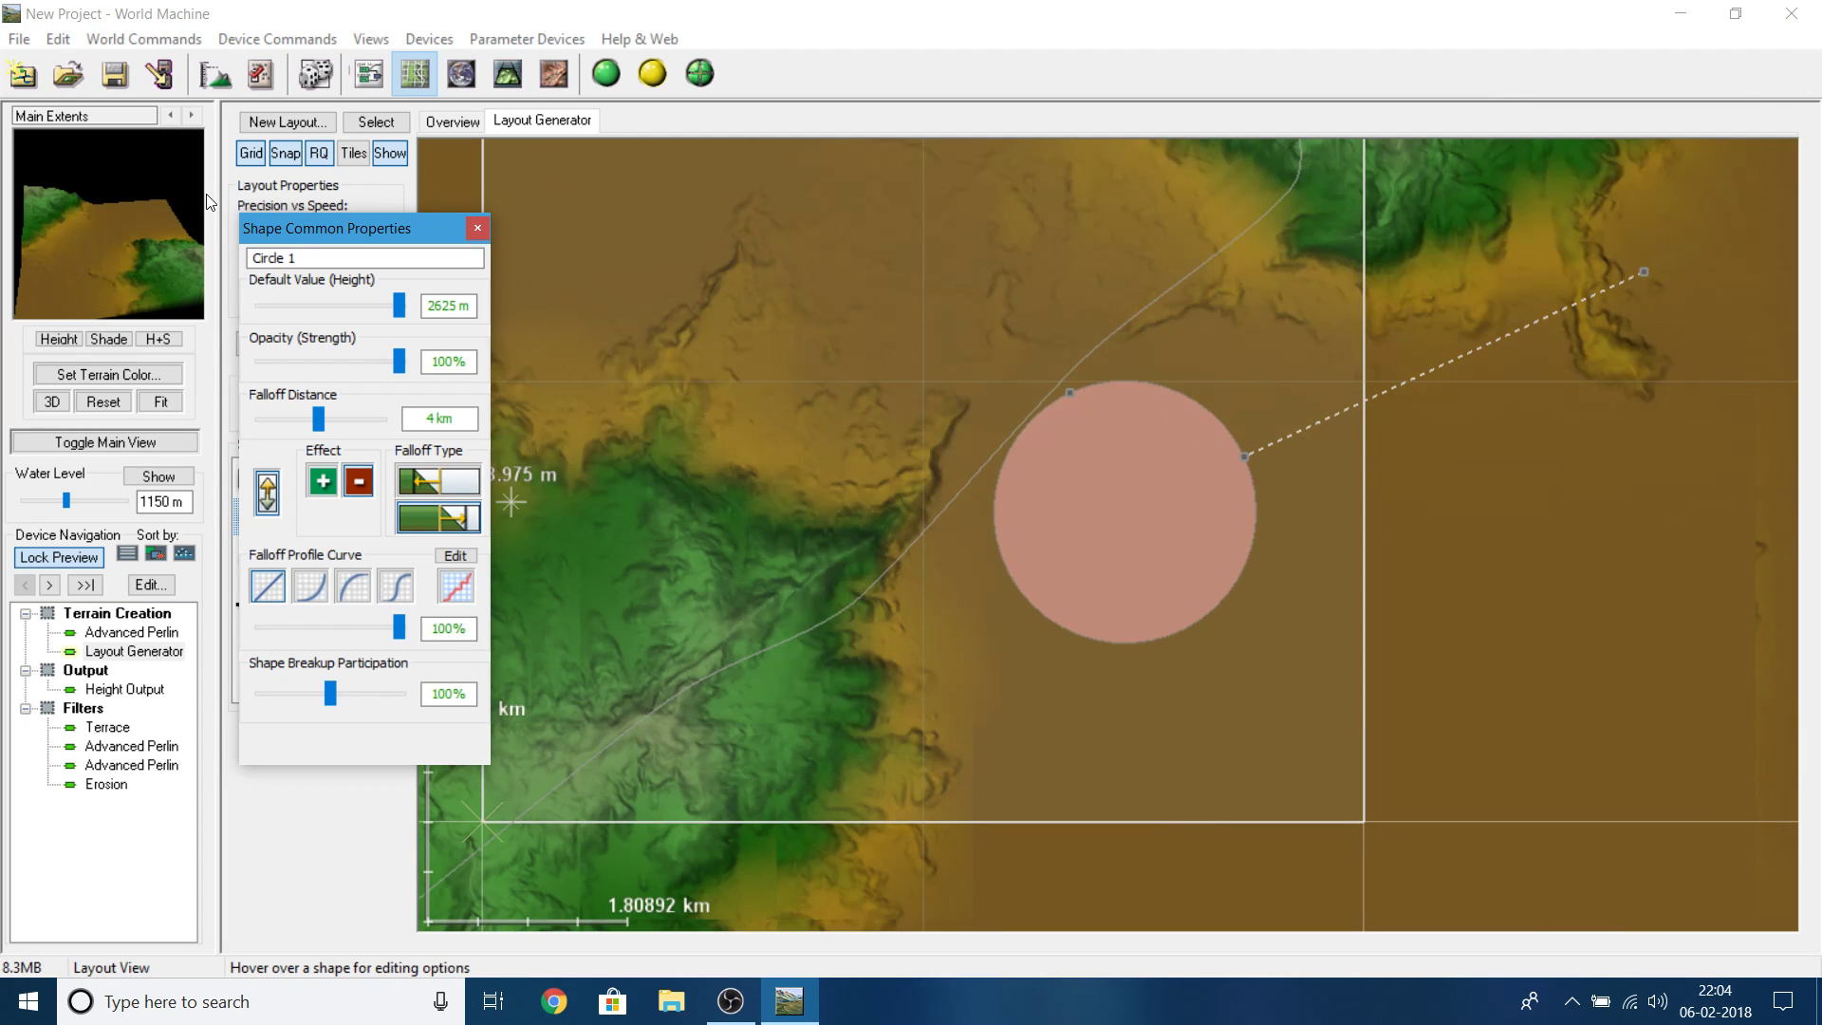
{"action": "left_click", "coordinate": [1150, 380]}
{"action": "scroll", "coordinate": [1150, 380], "scroll_direction": "down", "scroll_amount": 5}
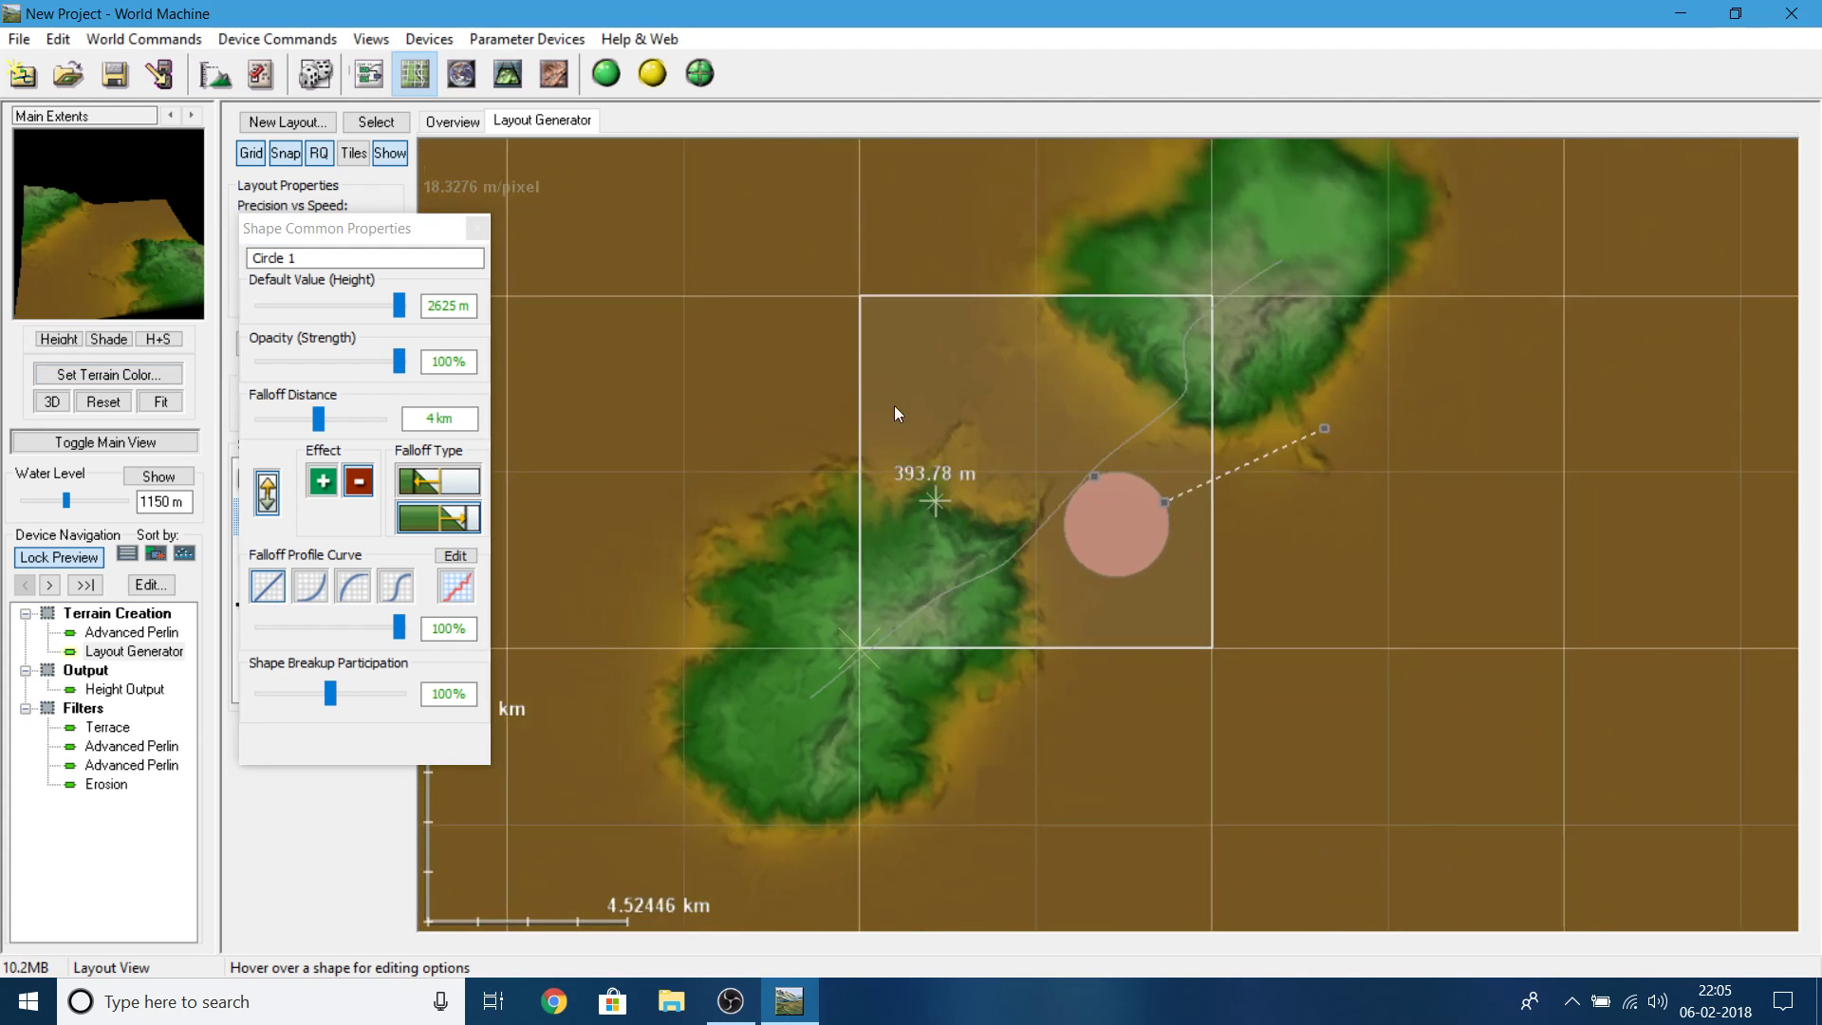
- Set Circle 1's effect back to plus and close its common shape properties
{"action": "scroll", "coordinate": [1012, 444], "scroll_direction": "up", "scroll_amount": 3}
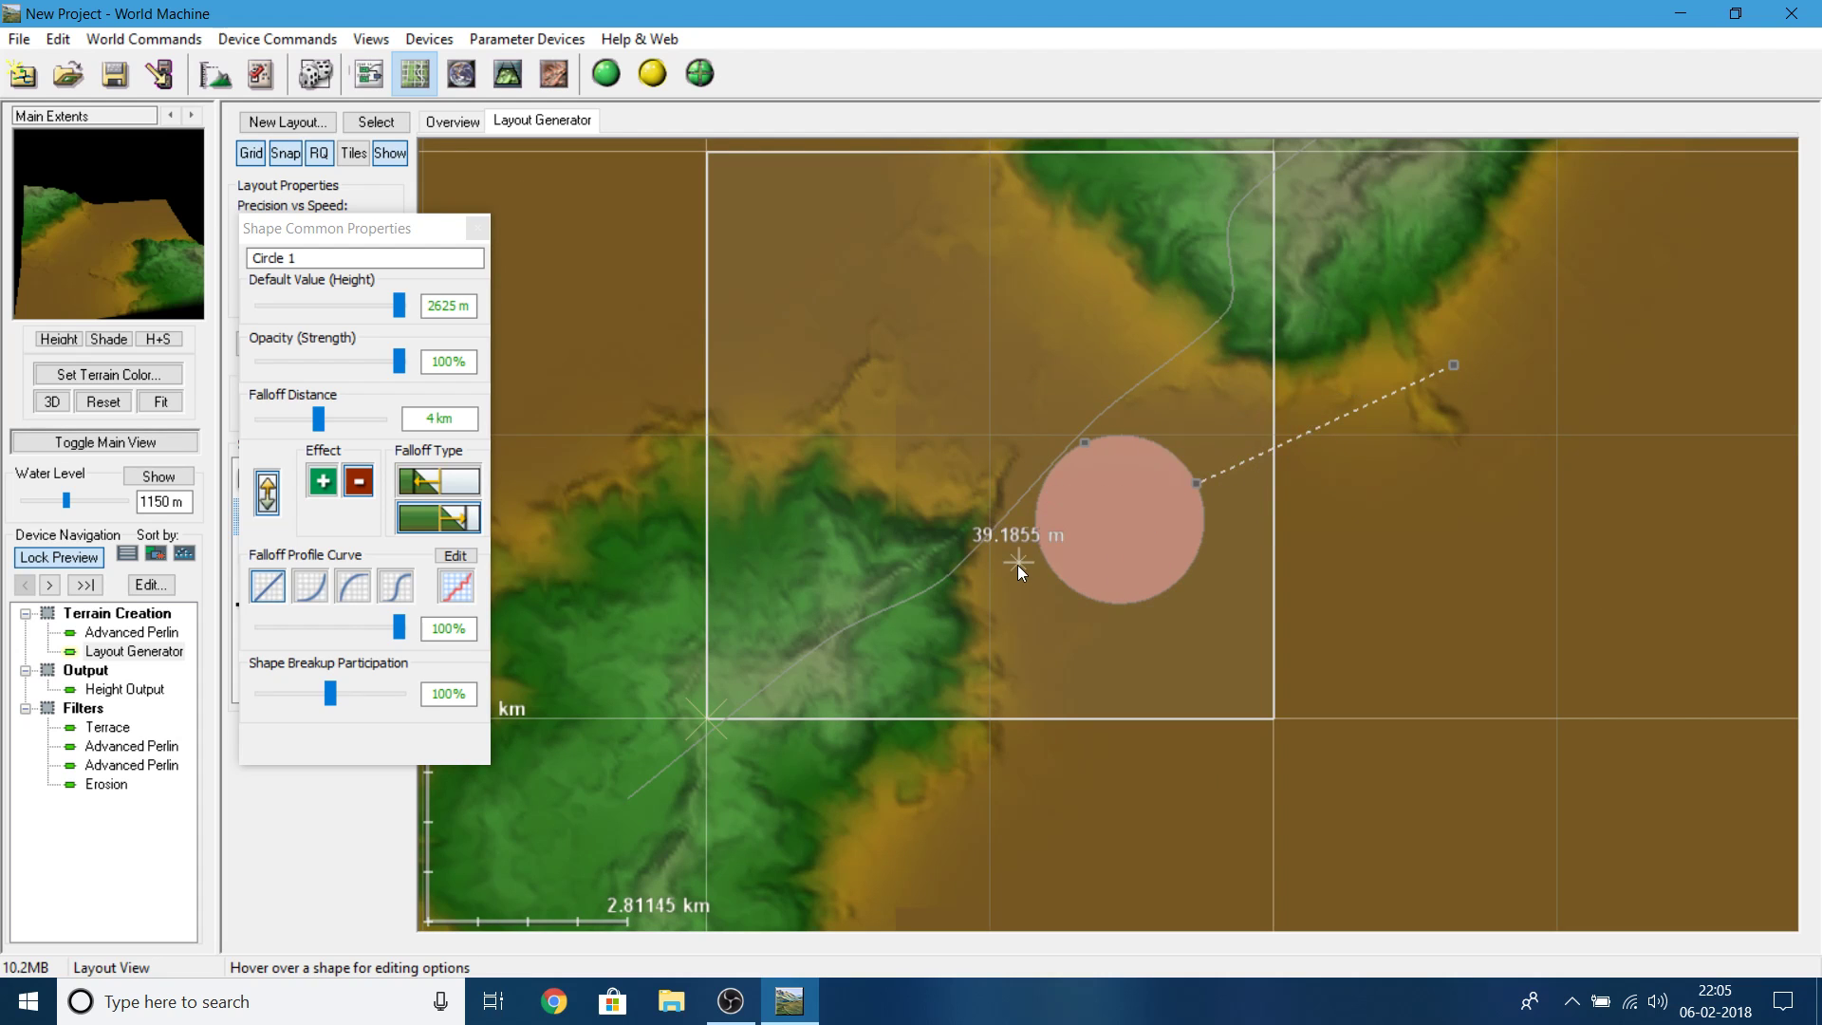
{"action": "left_click", "coordinate": [319, 484]}
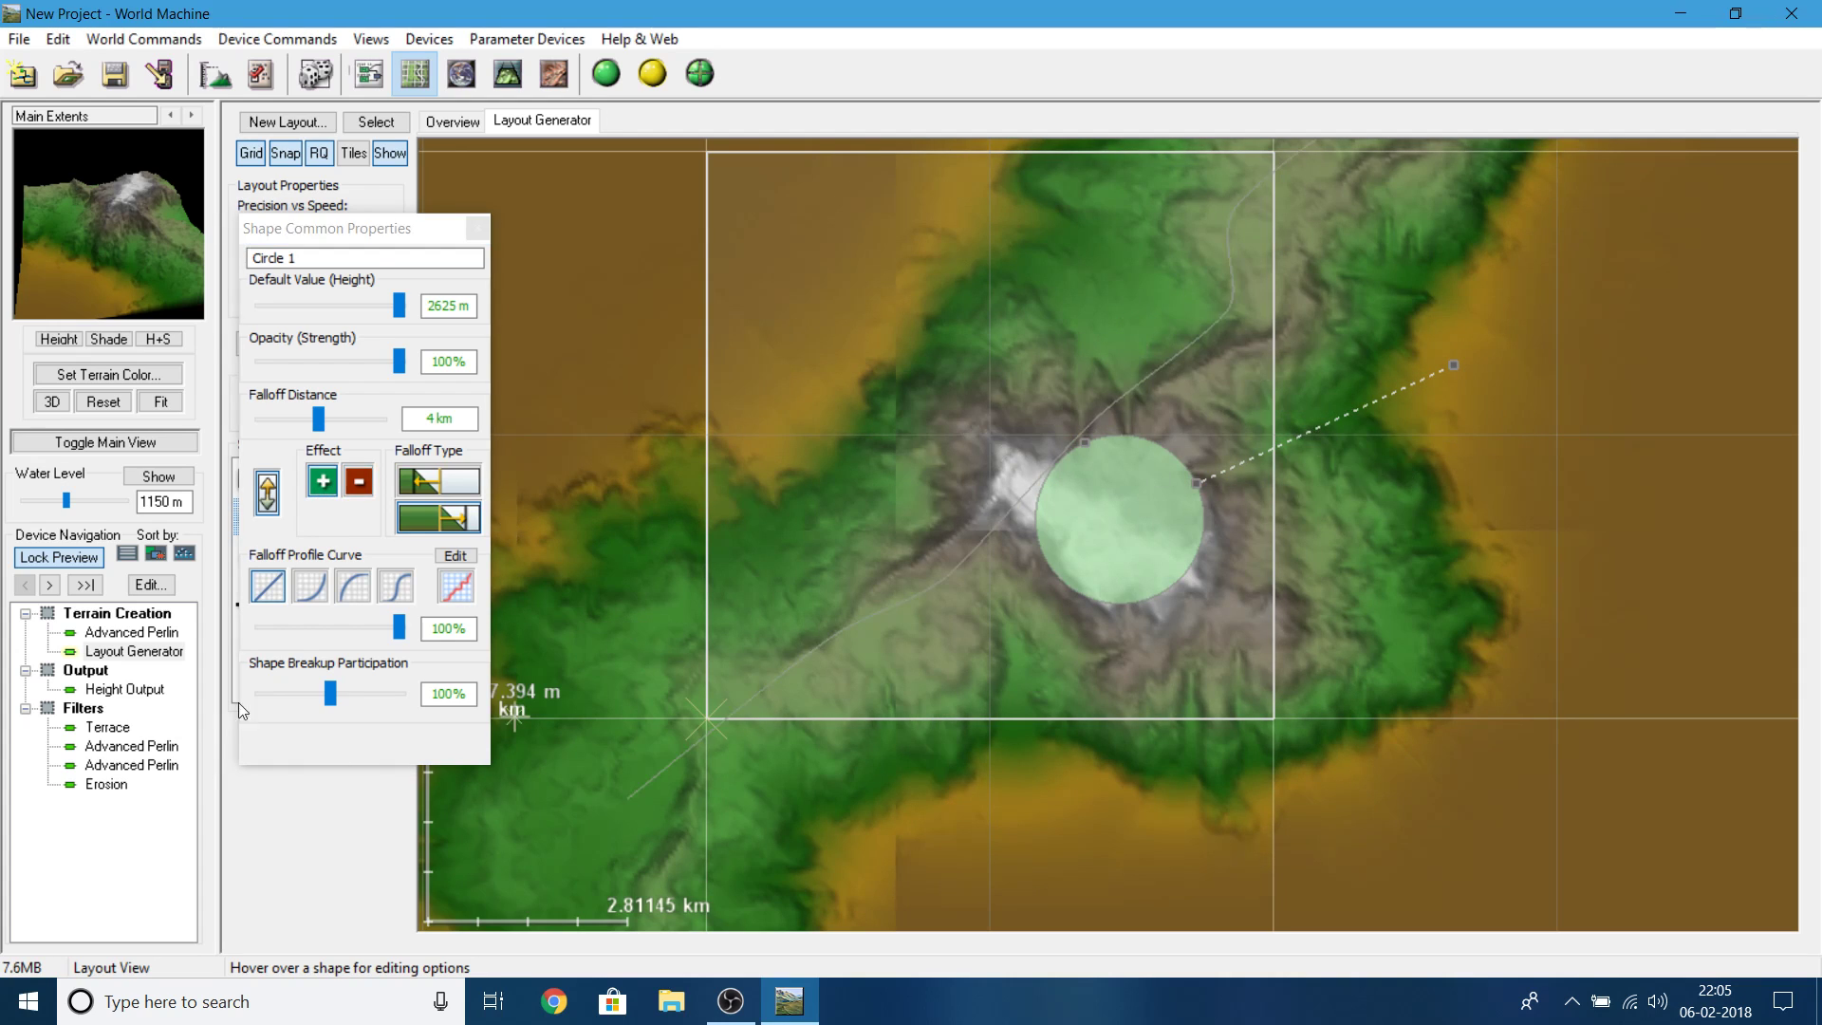
{"action": "left_click", "coordinate": [478, 228]}
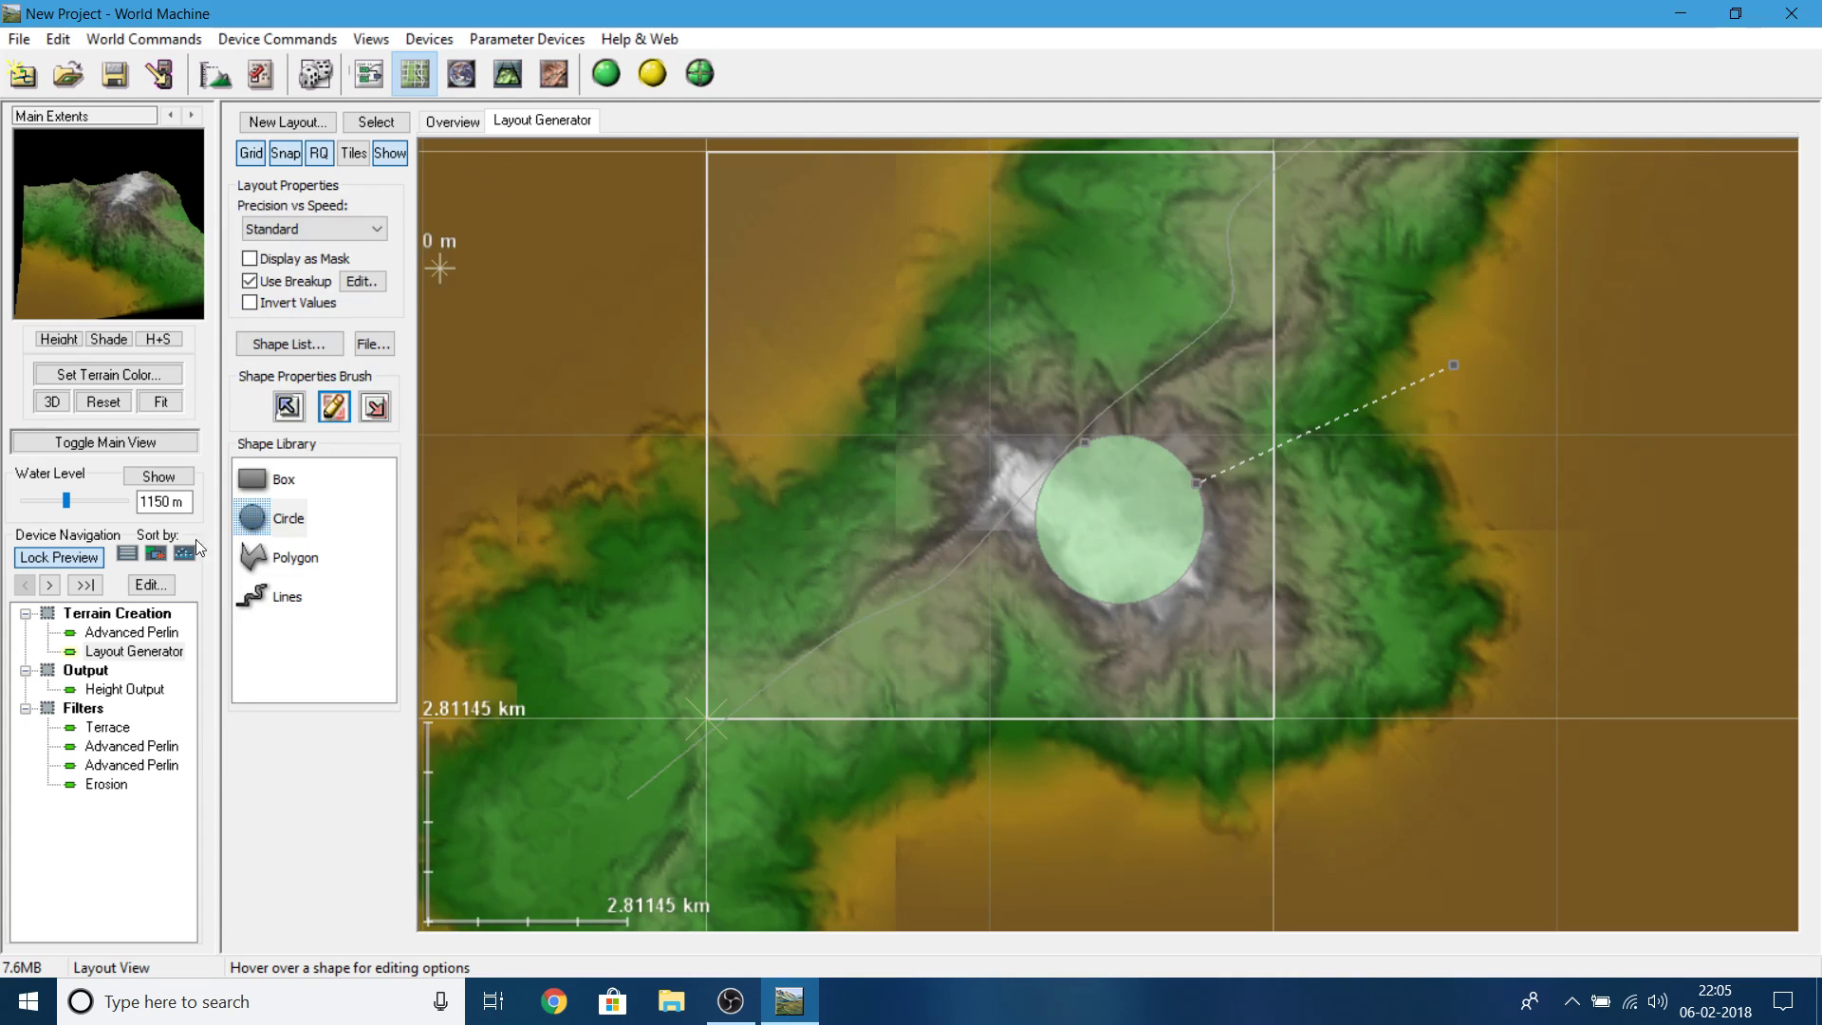
- Select the Lines 1 shape in the layout and open its common shape properties
{"action": "left_click", "coordinate": [269, 608]}
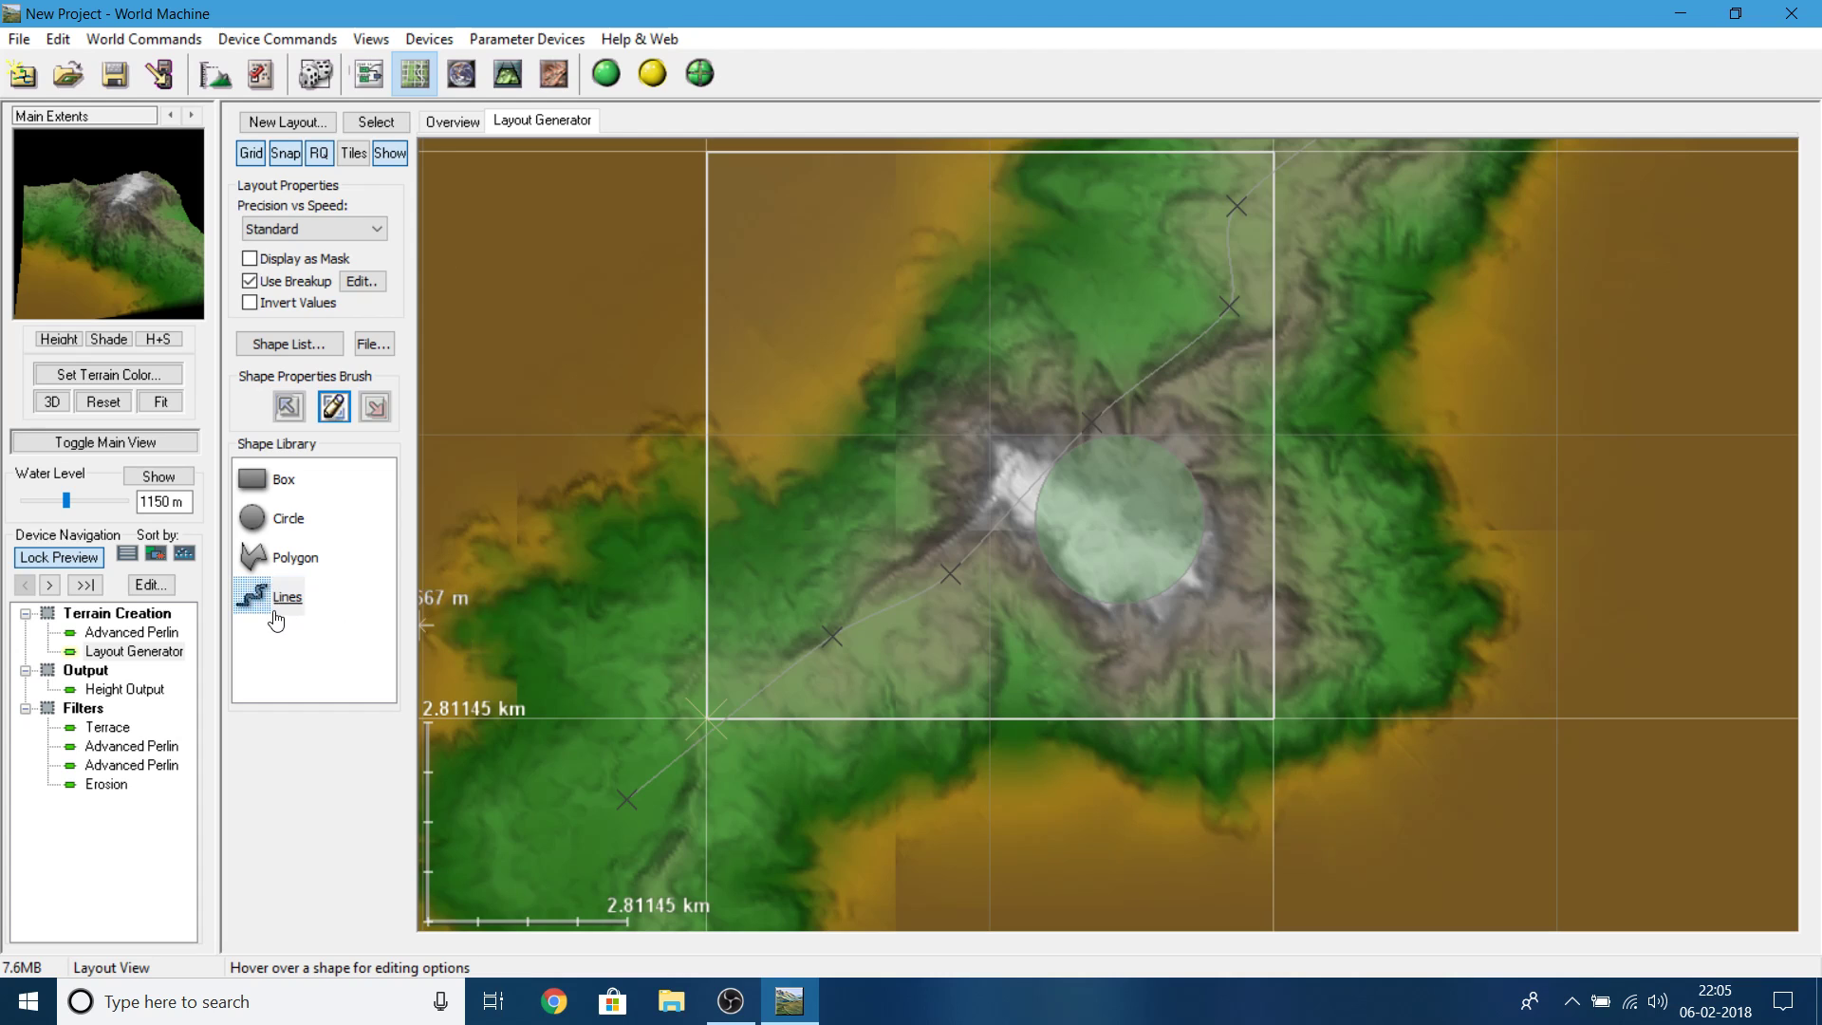
{"action": "left_click", "coordinate": [291, 347]}
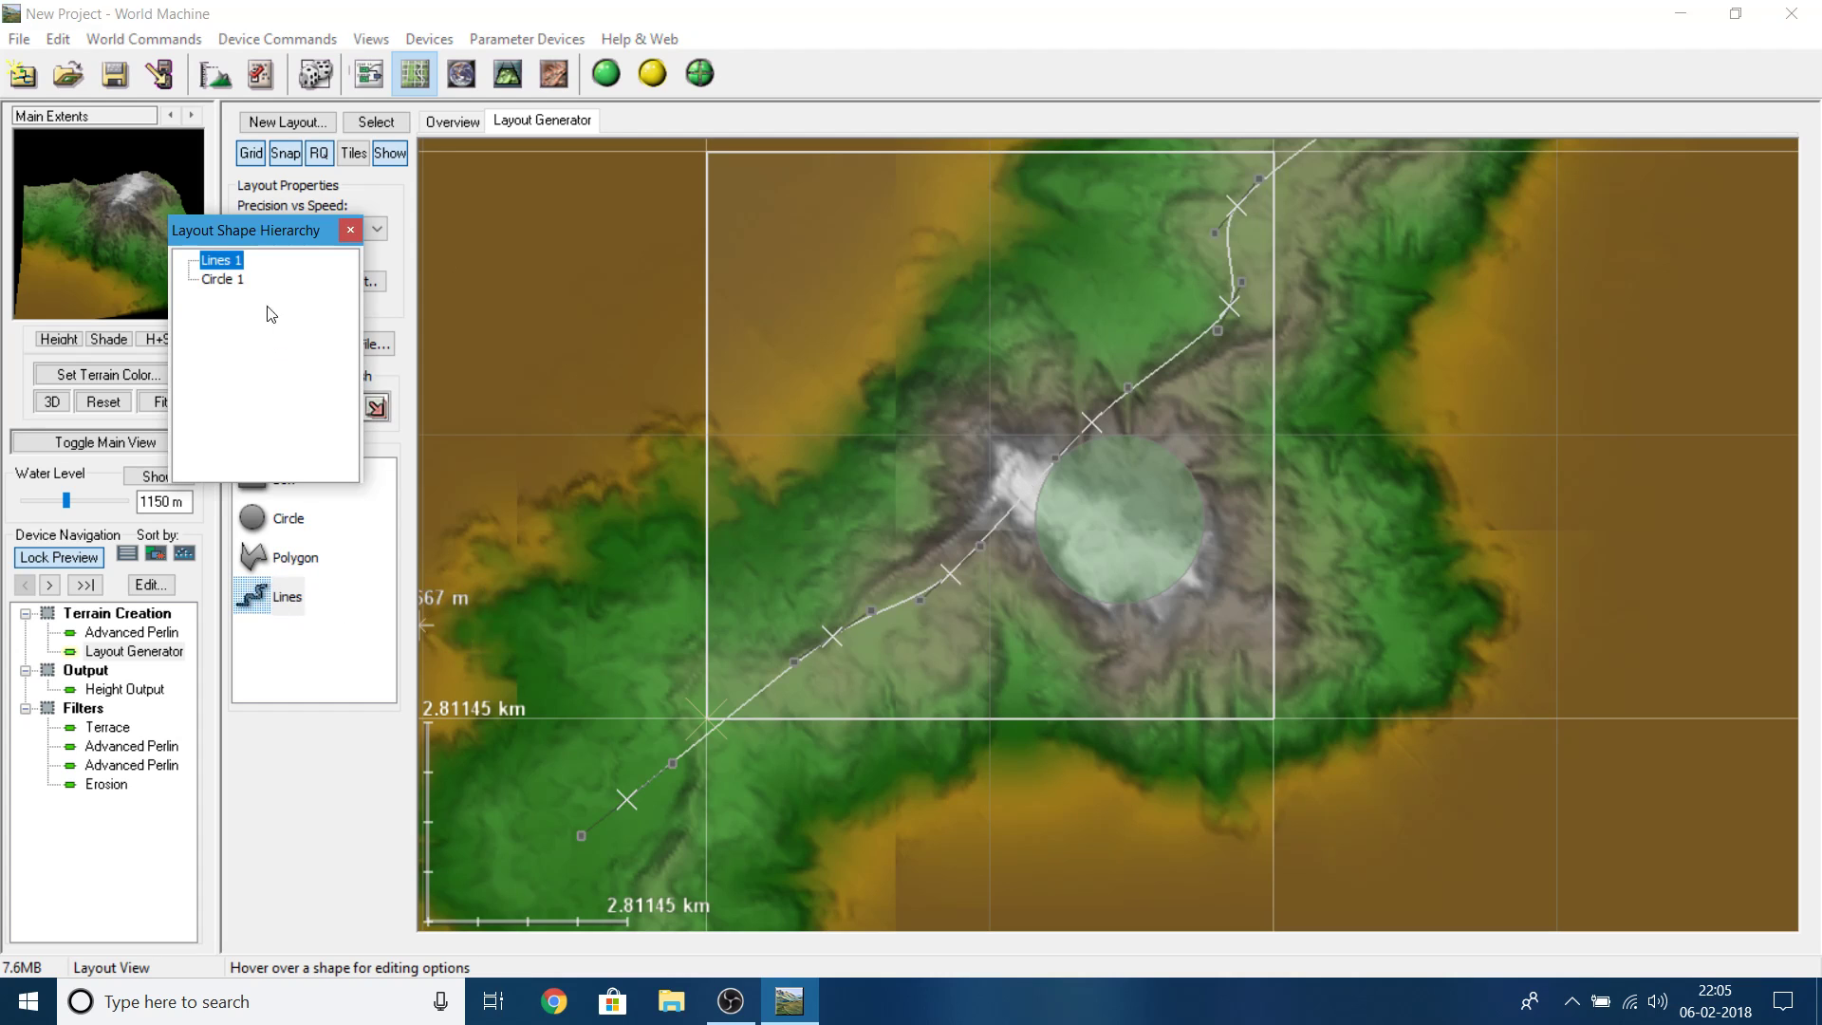
{"action": "left_click", "coordinate": [347, 229]}
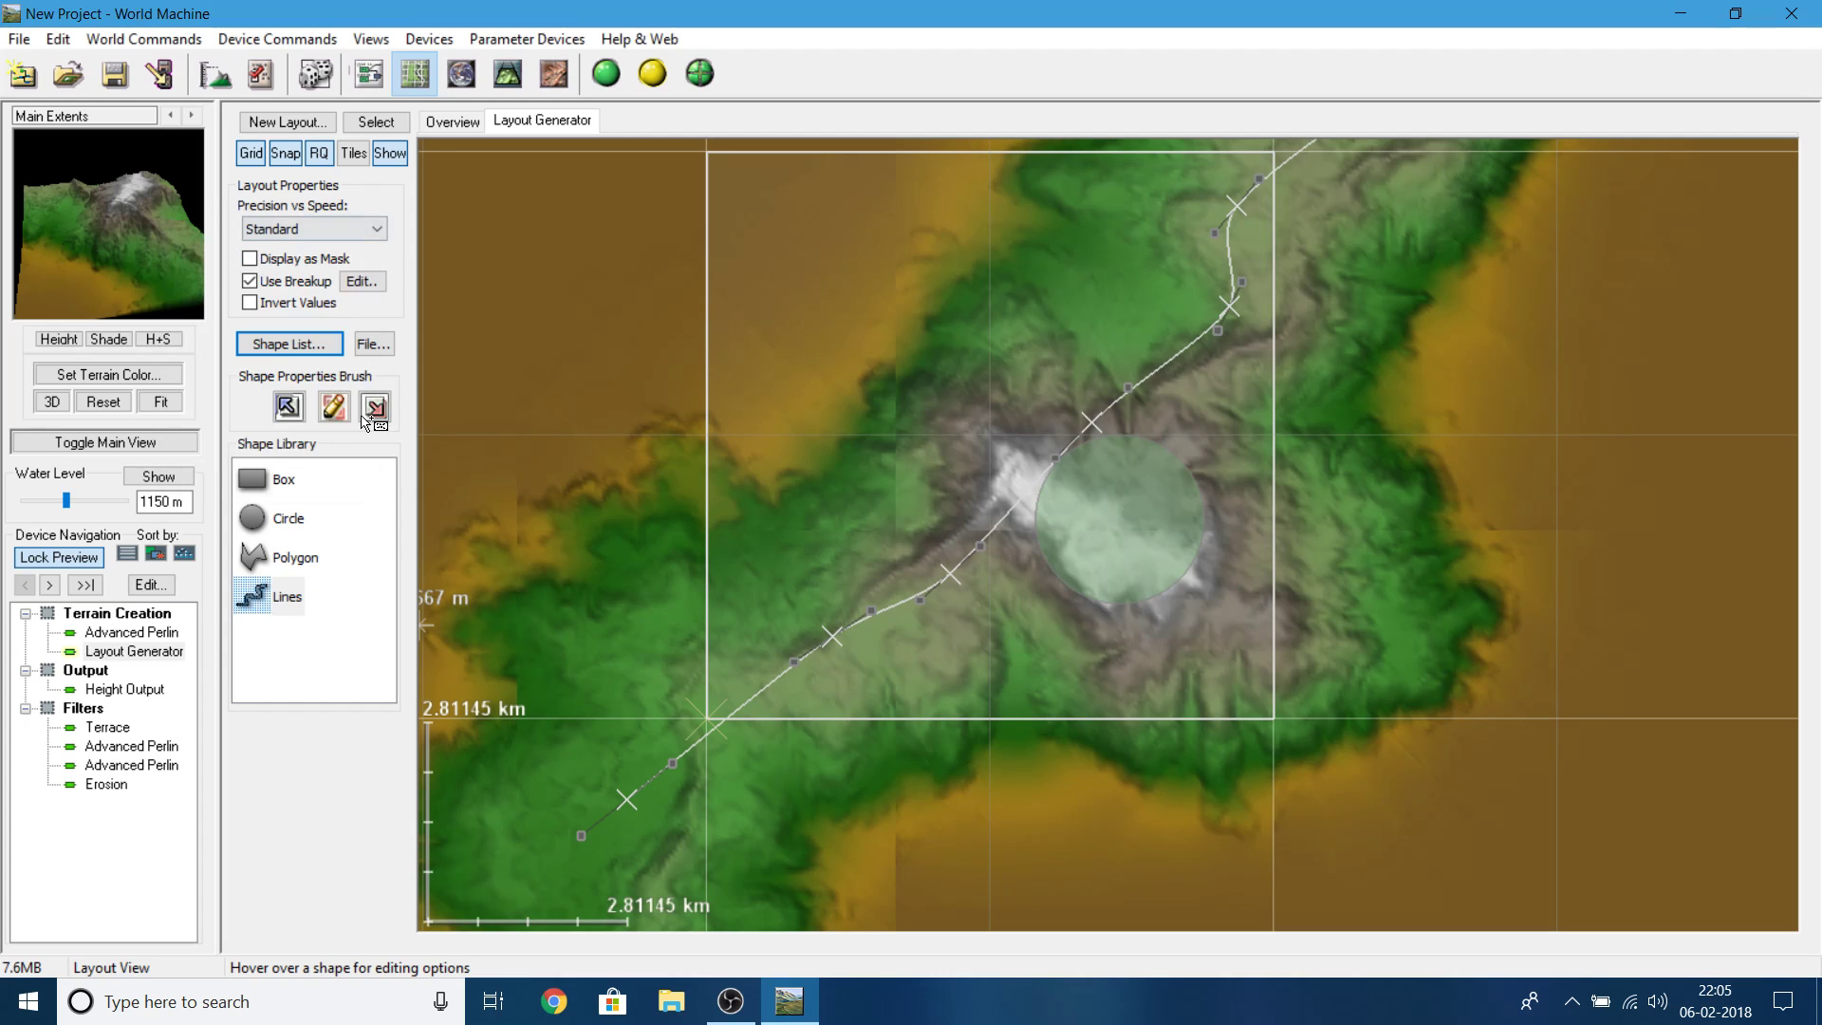
{"action": "left_click", "coordinate": [376, 407]}
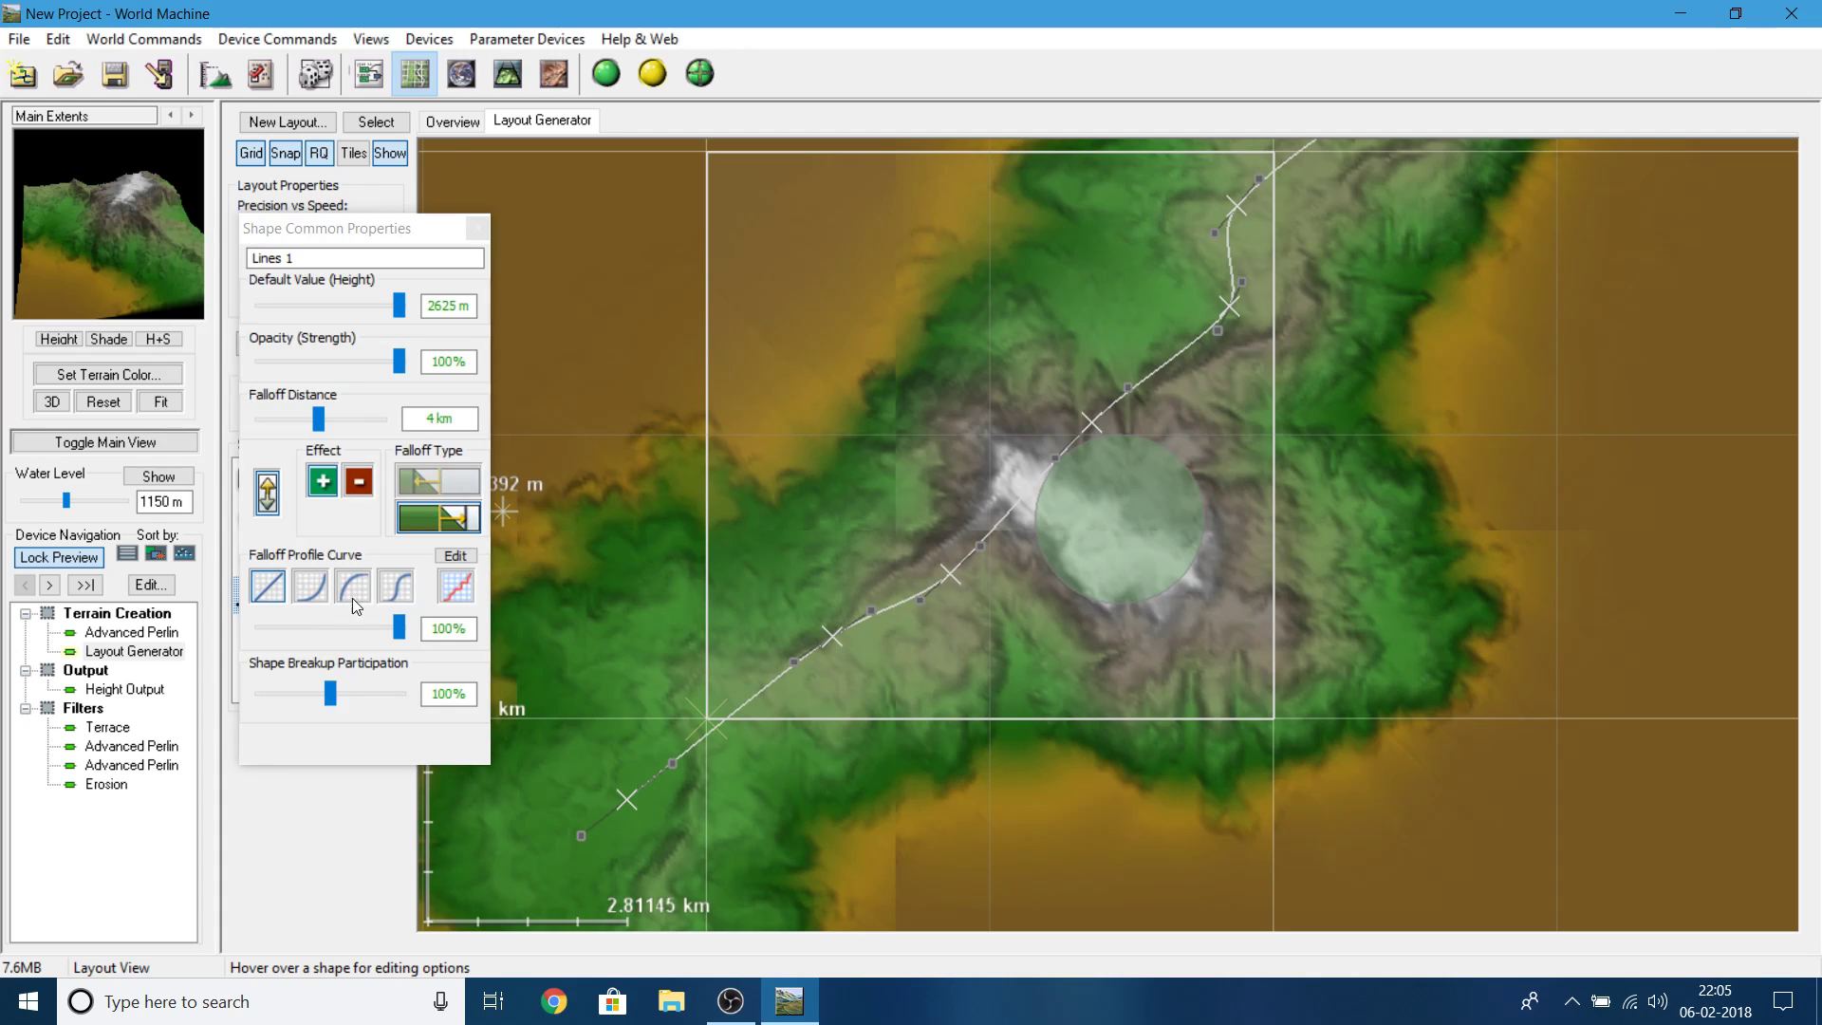
- Compare the falloff profile curves on Lines 1, keep the convex rounded curve, and close the shape properties
{"action": "left_click", "coordinate": [362, 586]}
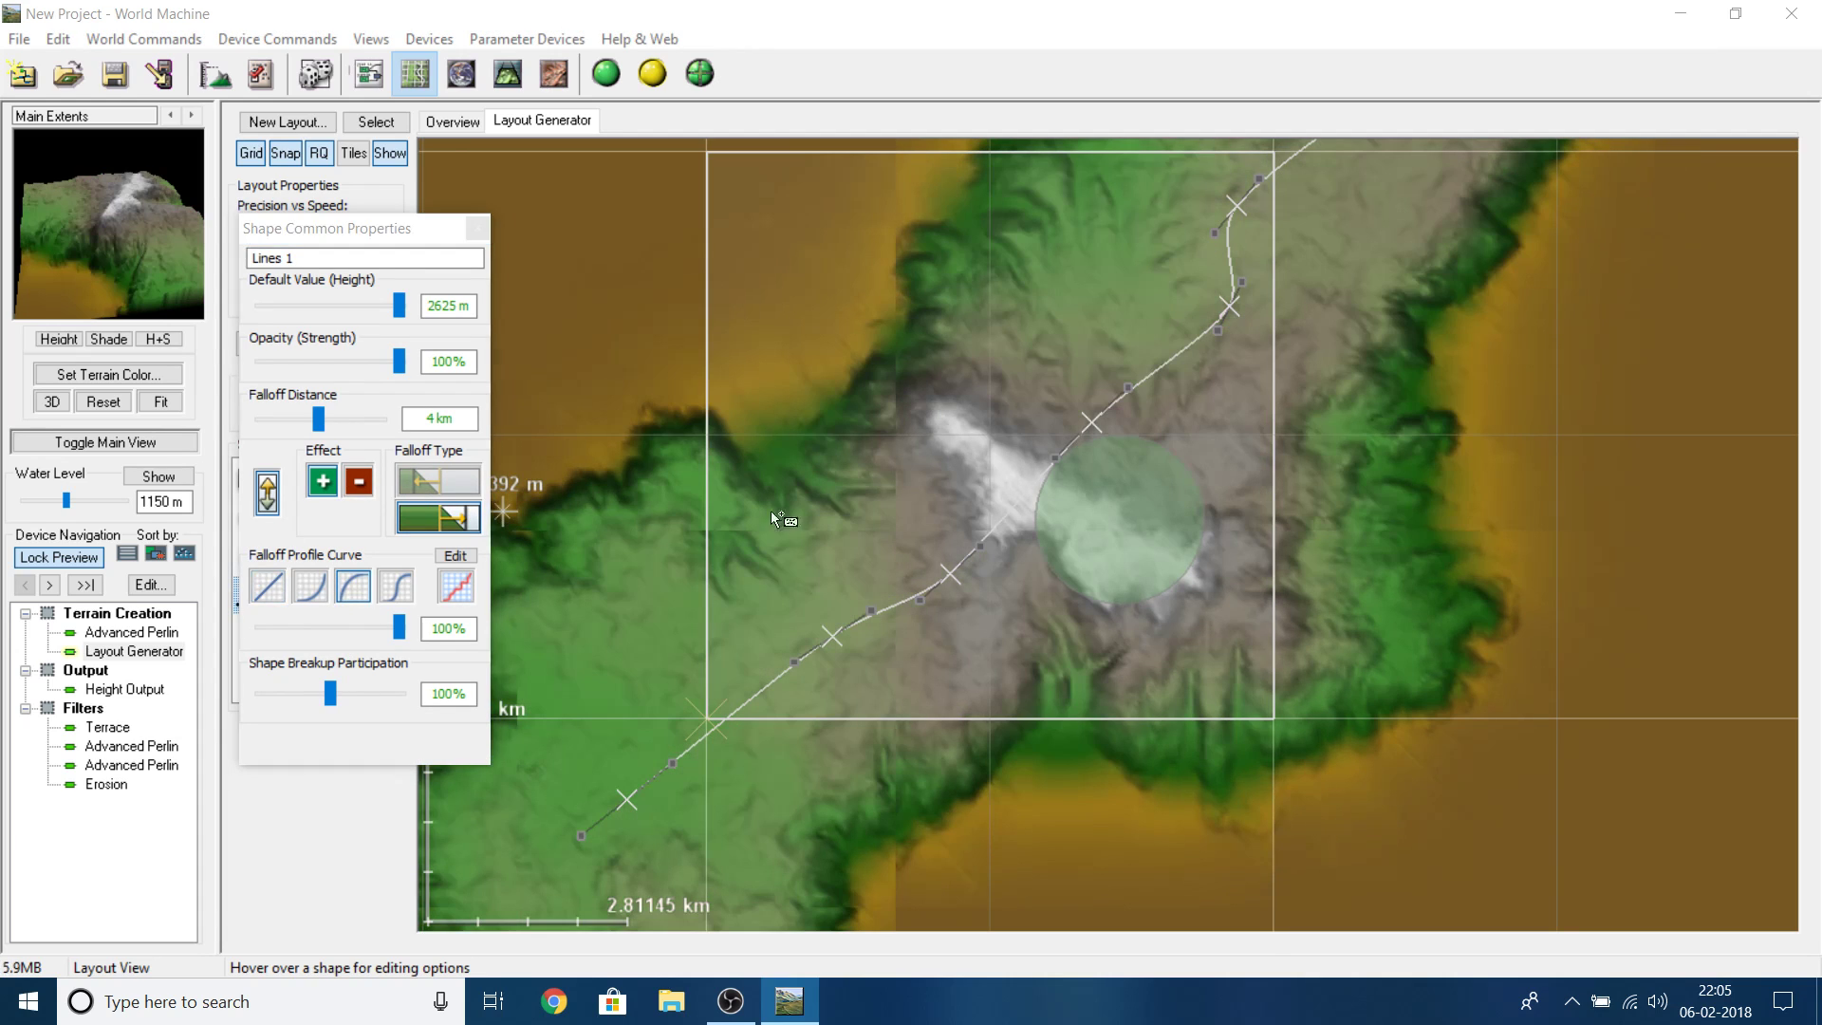
{"action": "left_click", "coordinate": [317, 588]}
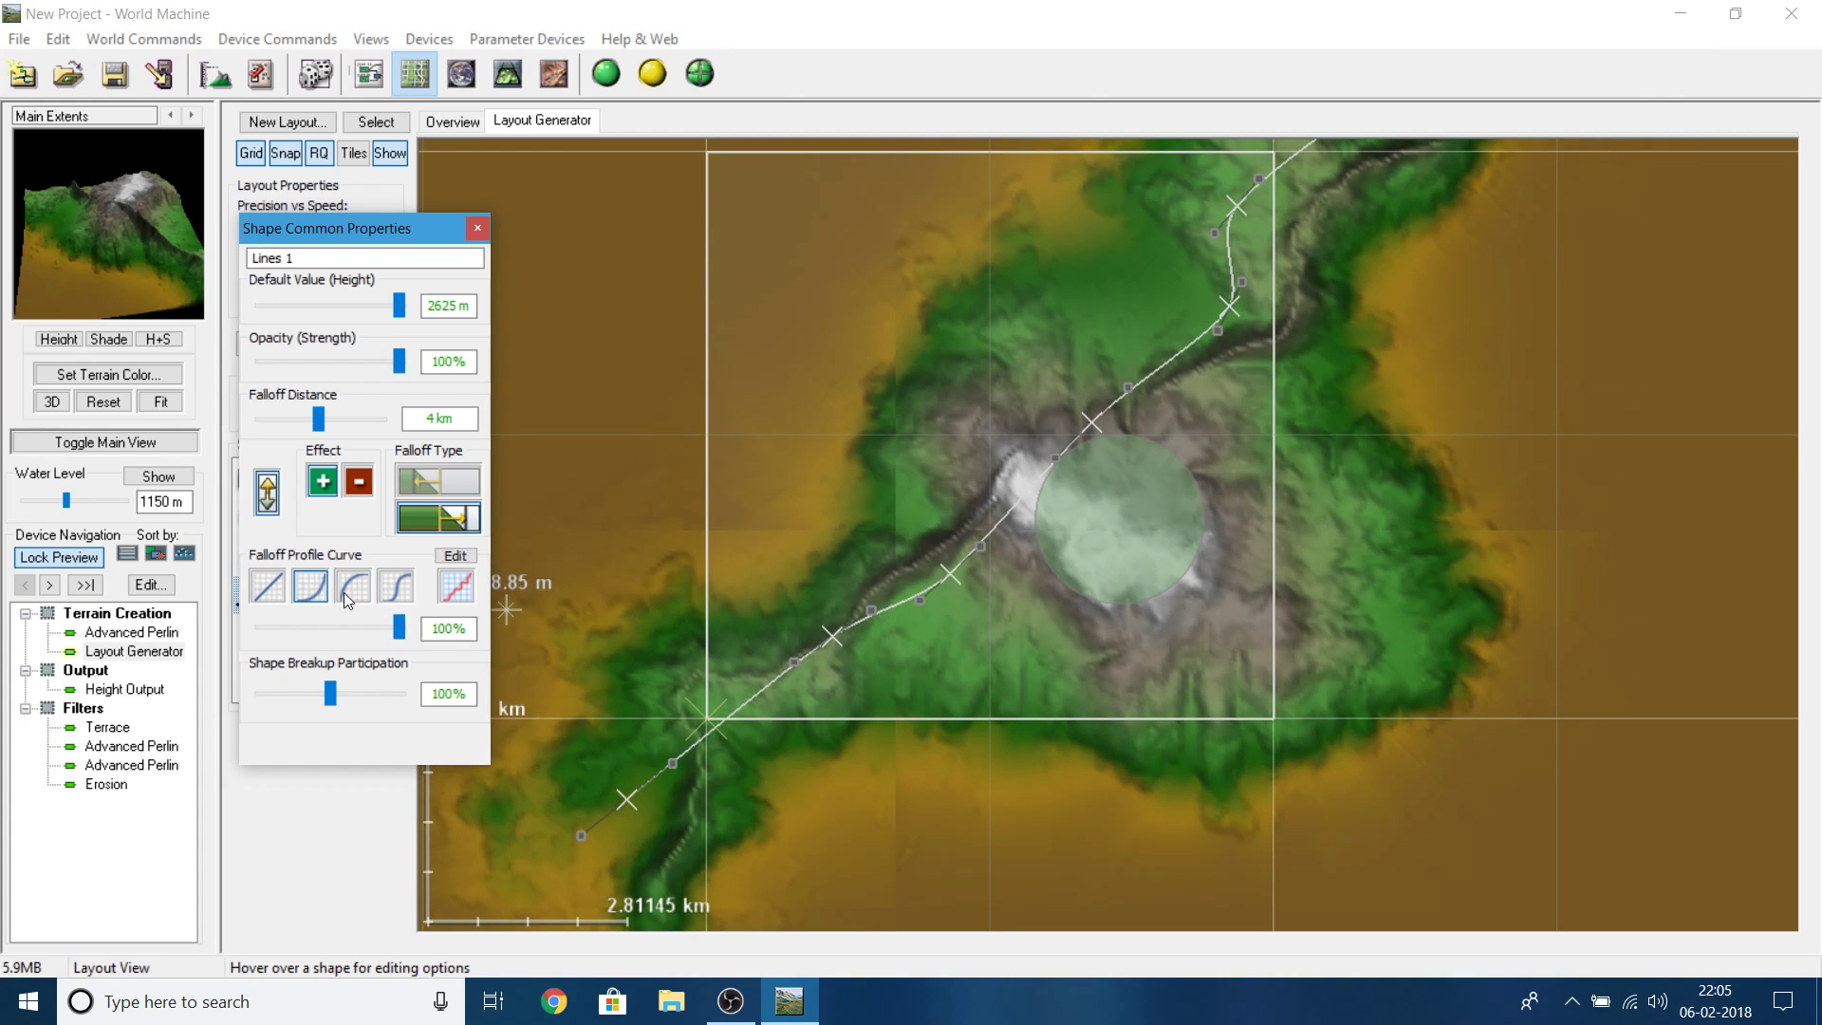
{"action": "left_click", "coordinate": [275, 588]}
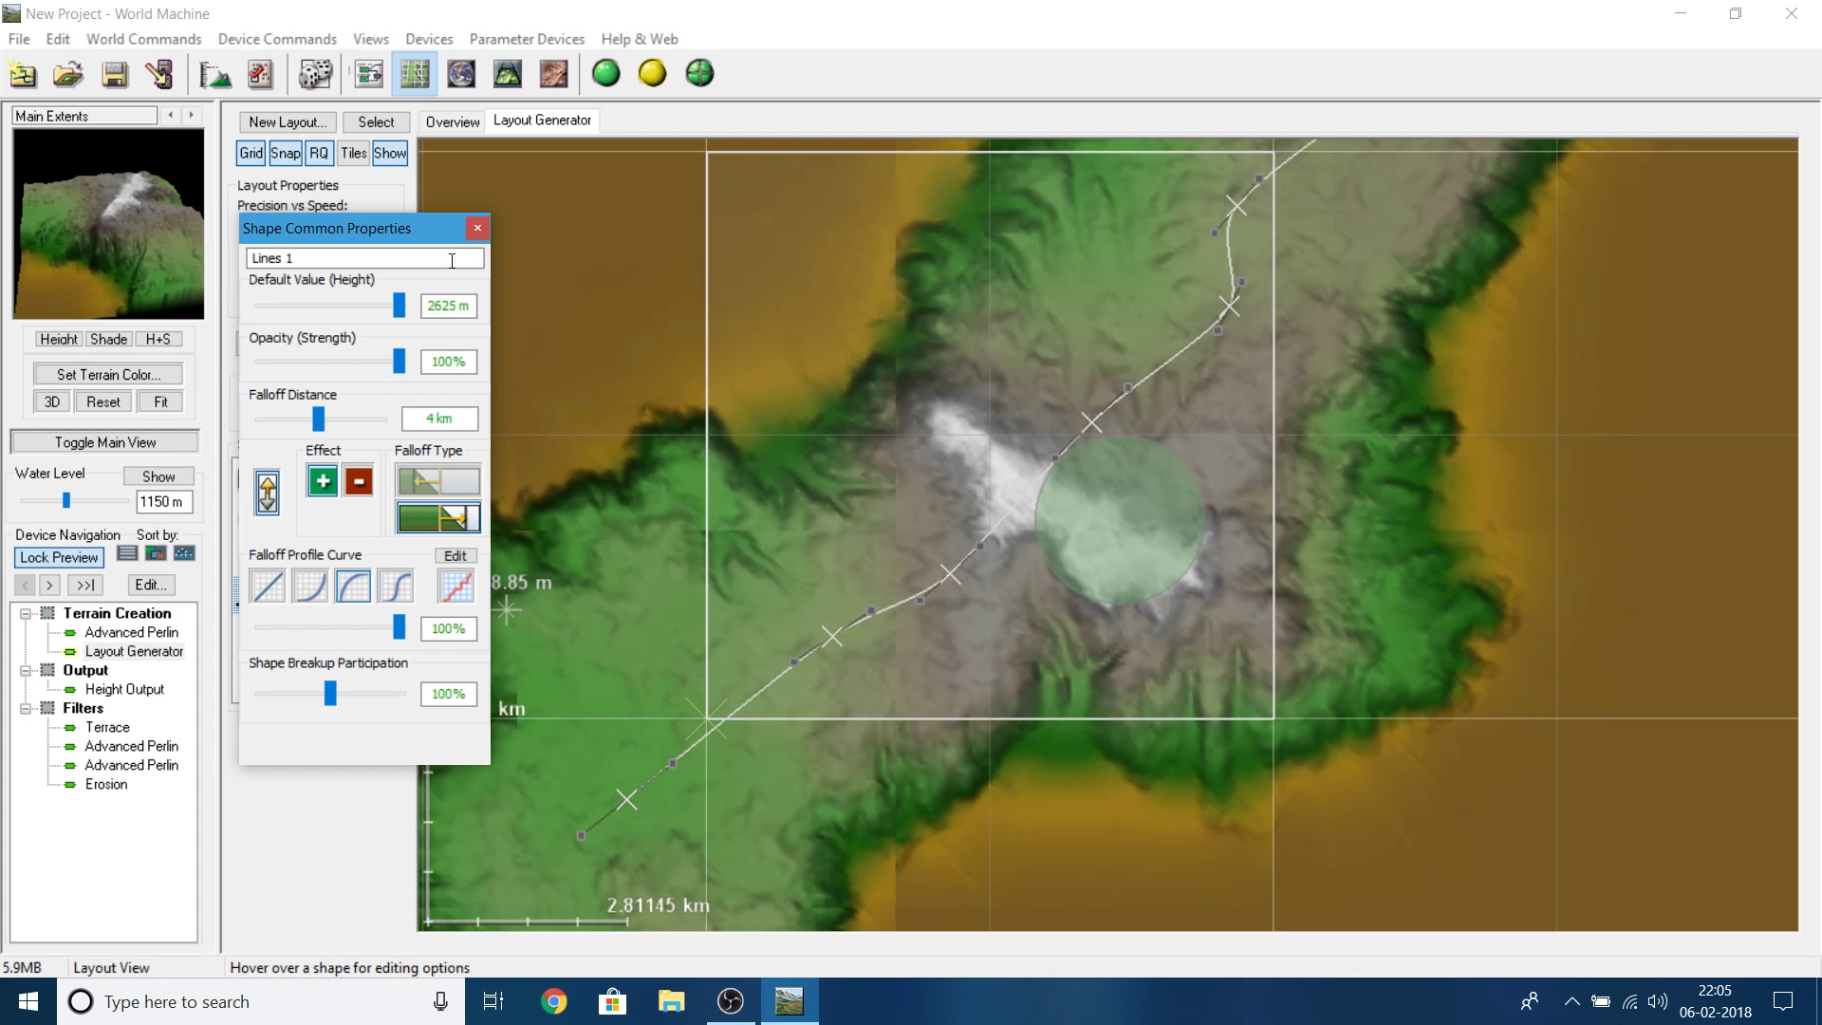
{"action": "left_click", "coordinate": [477, 228]}
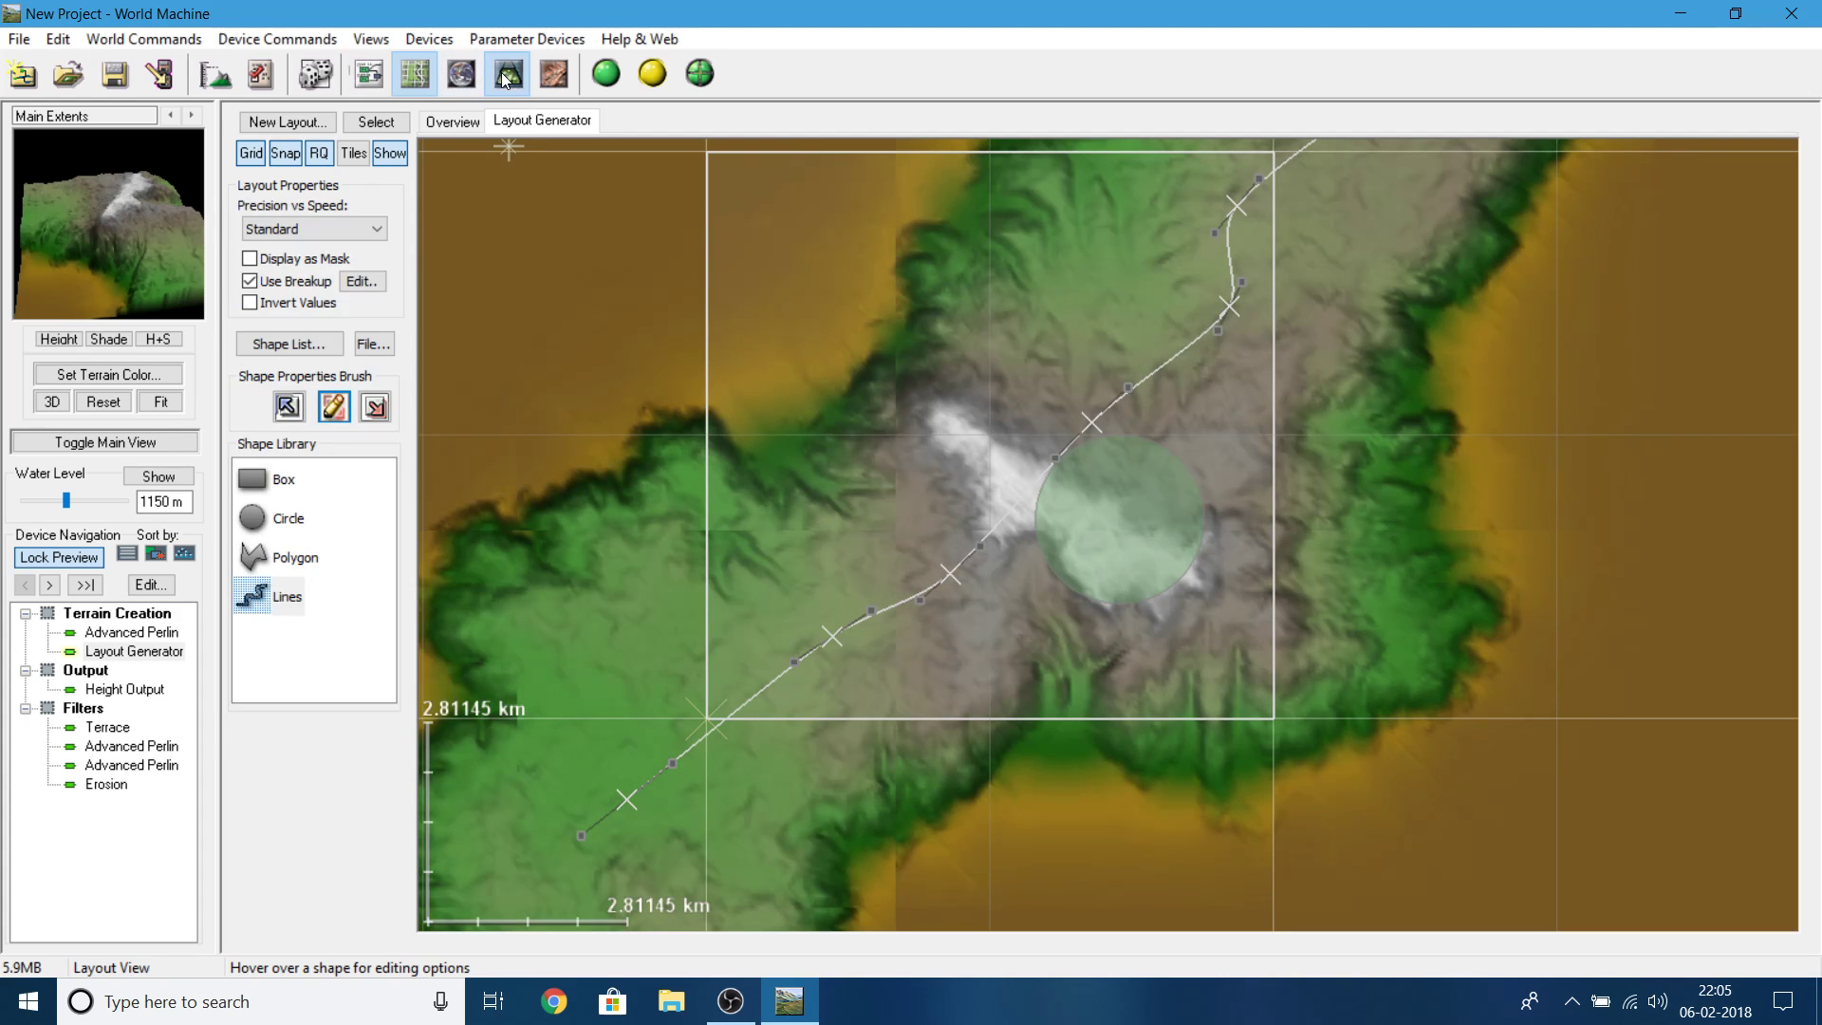
- Build the terrain with the new line falloff and inspect the broadened mountain in 3D from several angles
{"action": "left_click", "coordinate": [506, 76]}
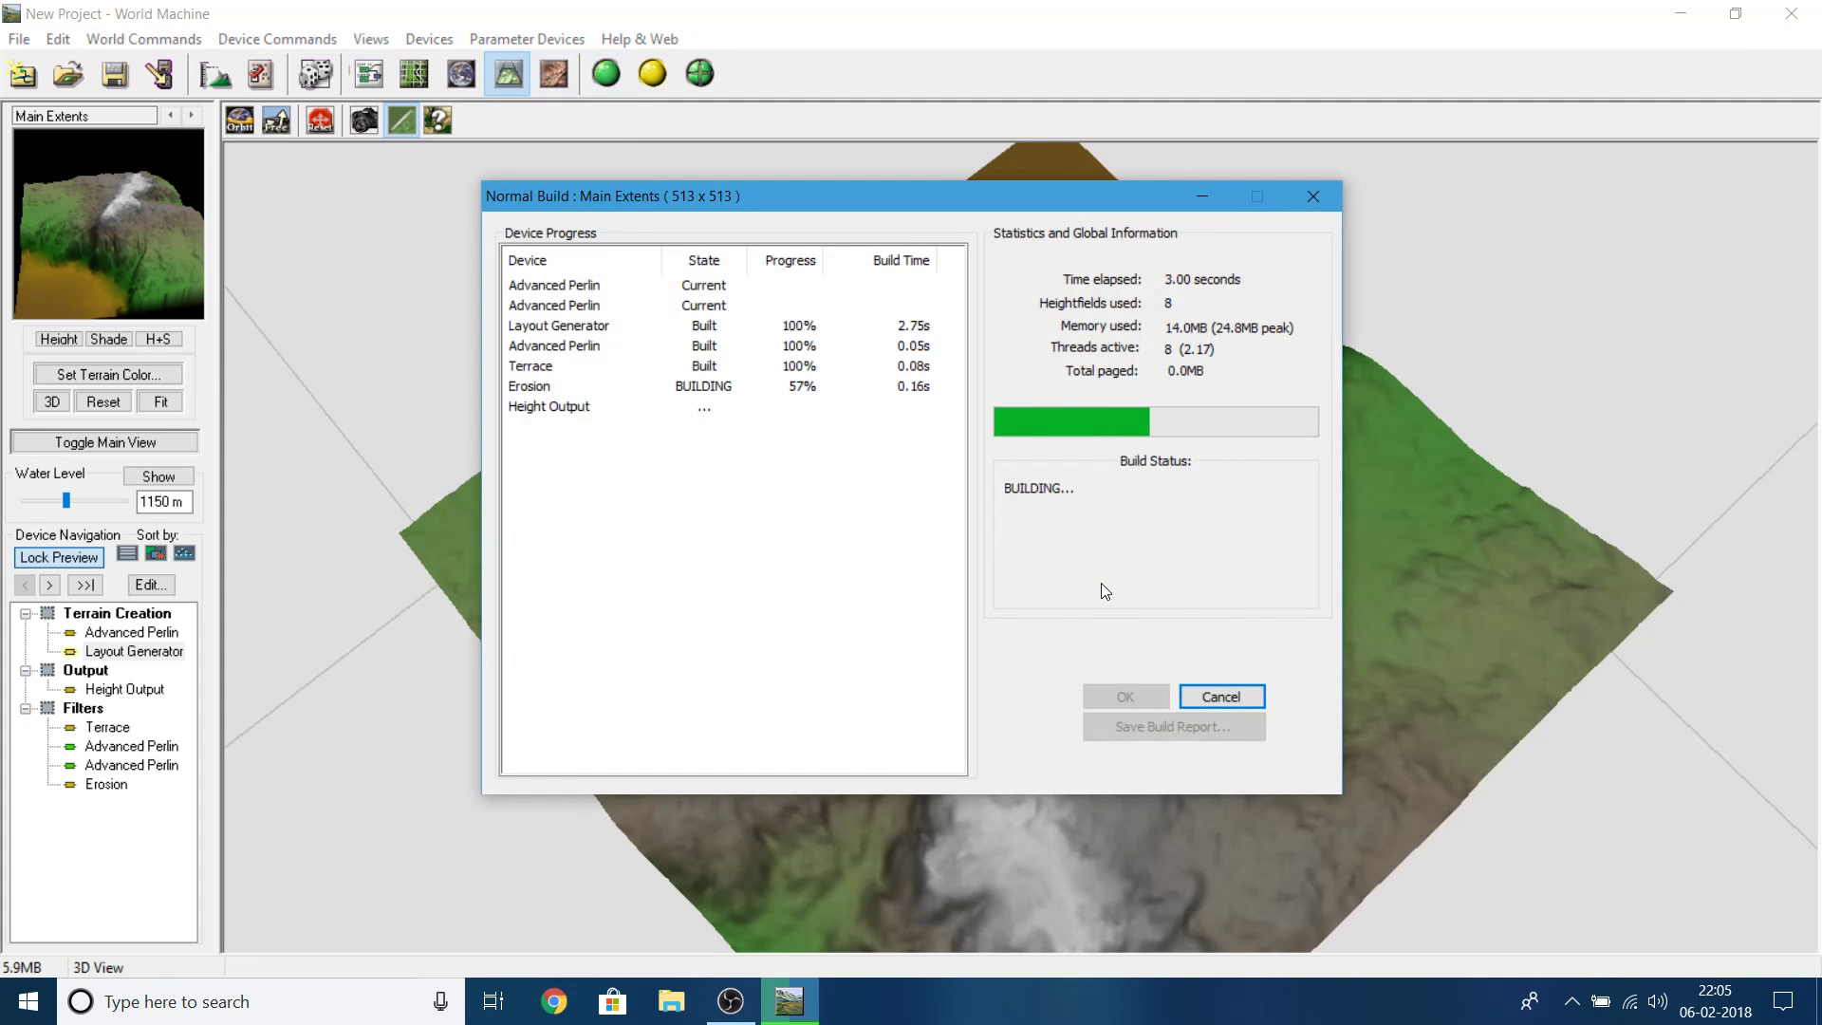
{"action": "left_click", "coordinate": [1126, 697]}
{"action": "left_click_drag", "start_coordinate": [1025, 687], "coordinate": [757, 679]}
{"action": "left_click_drag", "start_coordinate": [760, 785], "coordinate": [662, 711]}
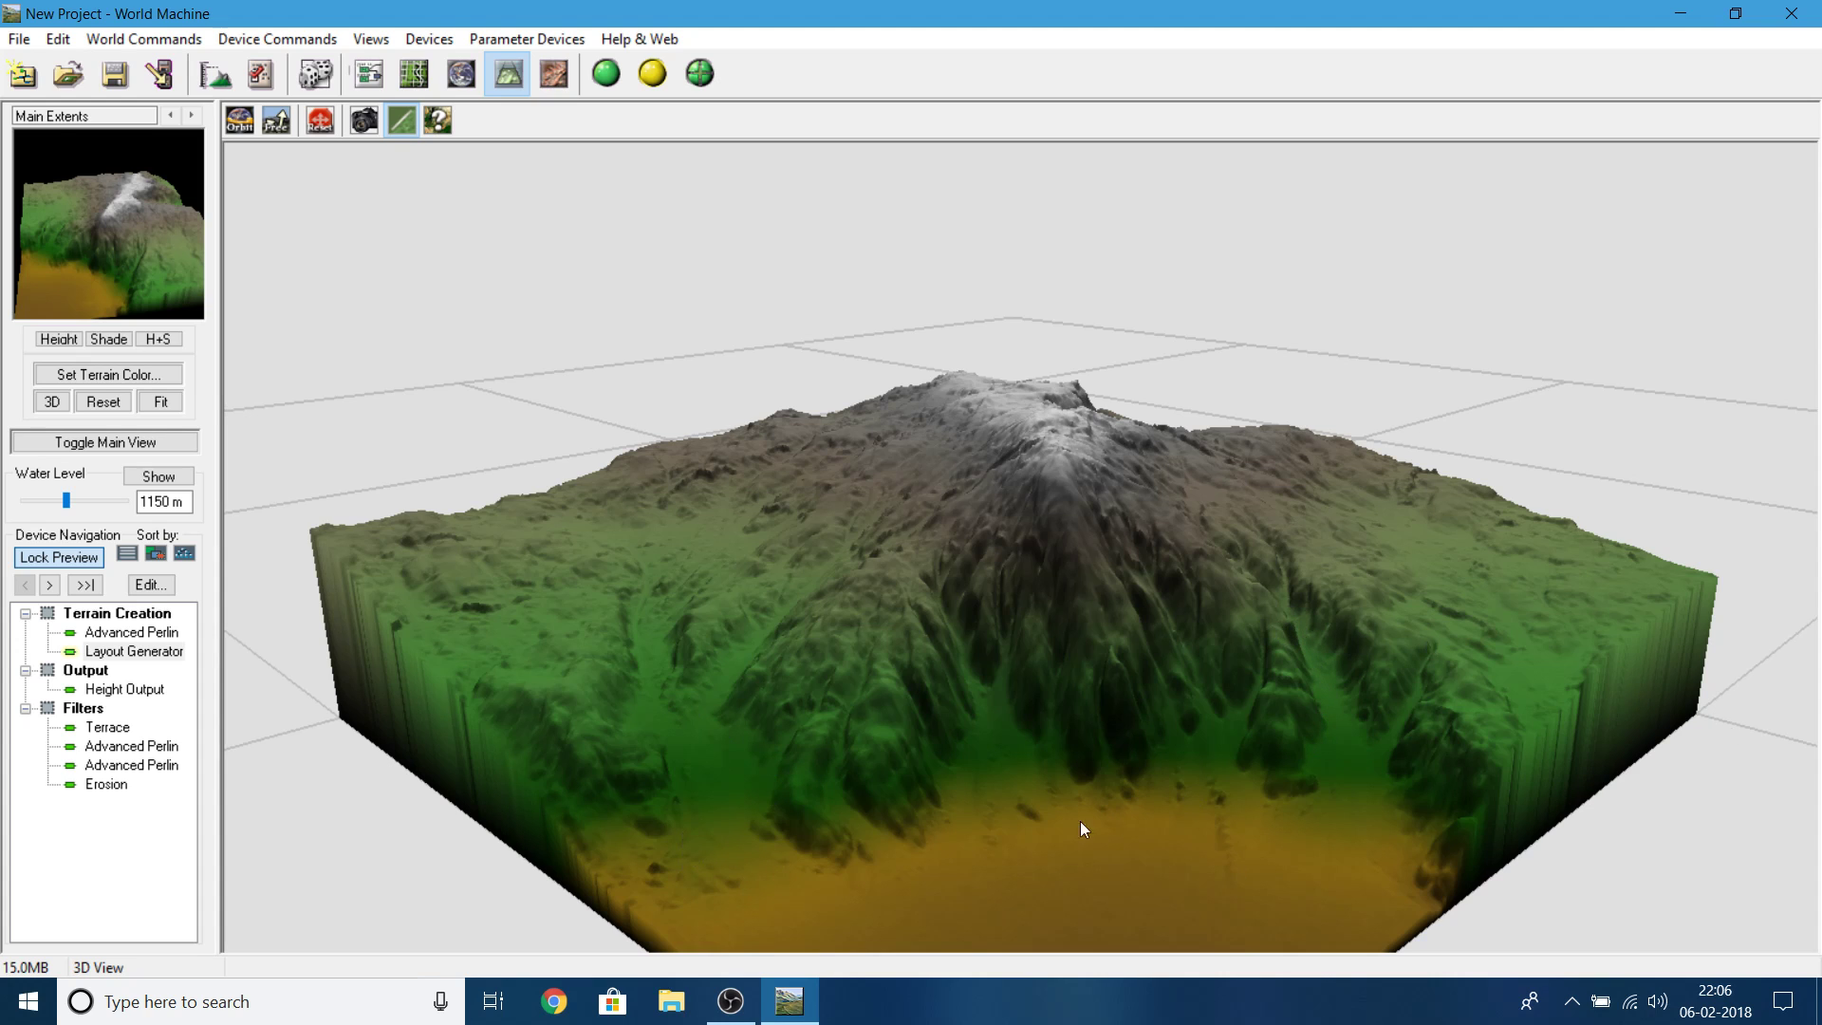
{"action": "left_click_drag", "start_coordinate": [607, 558], "coordinate": [638, 627]}
{"action": "left_click_drag", "start_coordinate": [661, 700], "coordinate": [645, 636]}
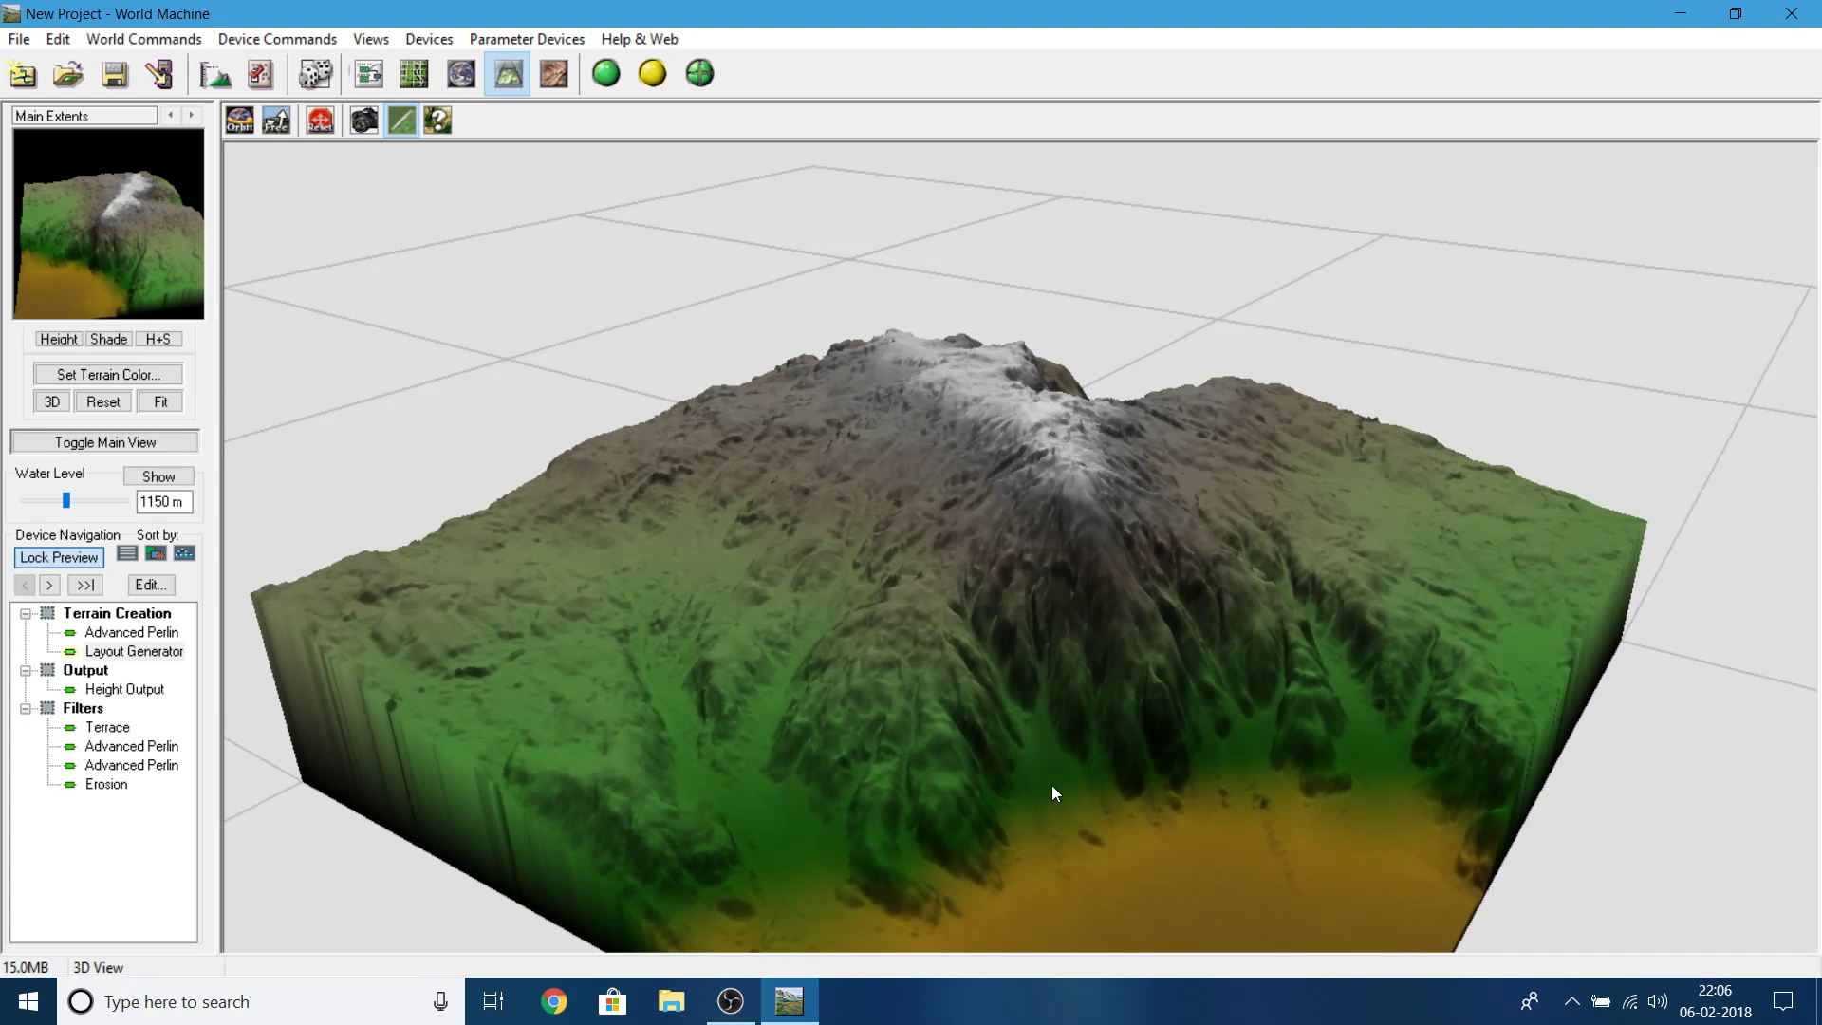
{"action": "left_click_drag", "start_coordinate": [1051, 786], "coordinate": [855, 636]}
{"action": "left_click_drag", "start_coordinate": [662, 590], "coordinate": [705, 687]}
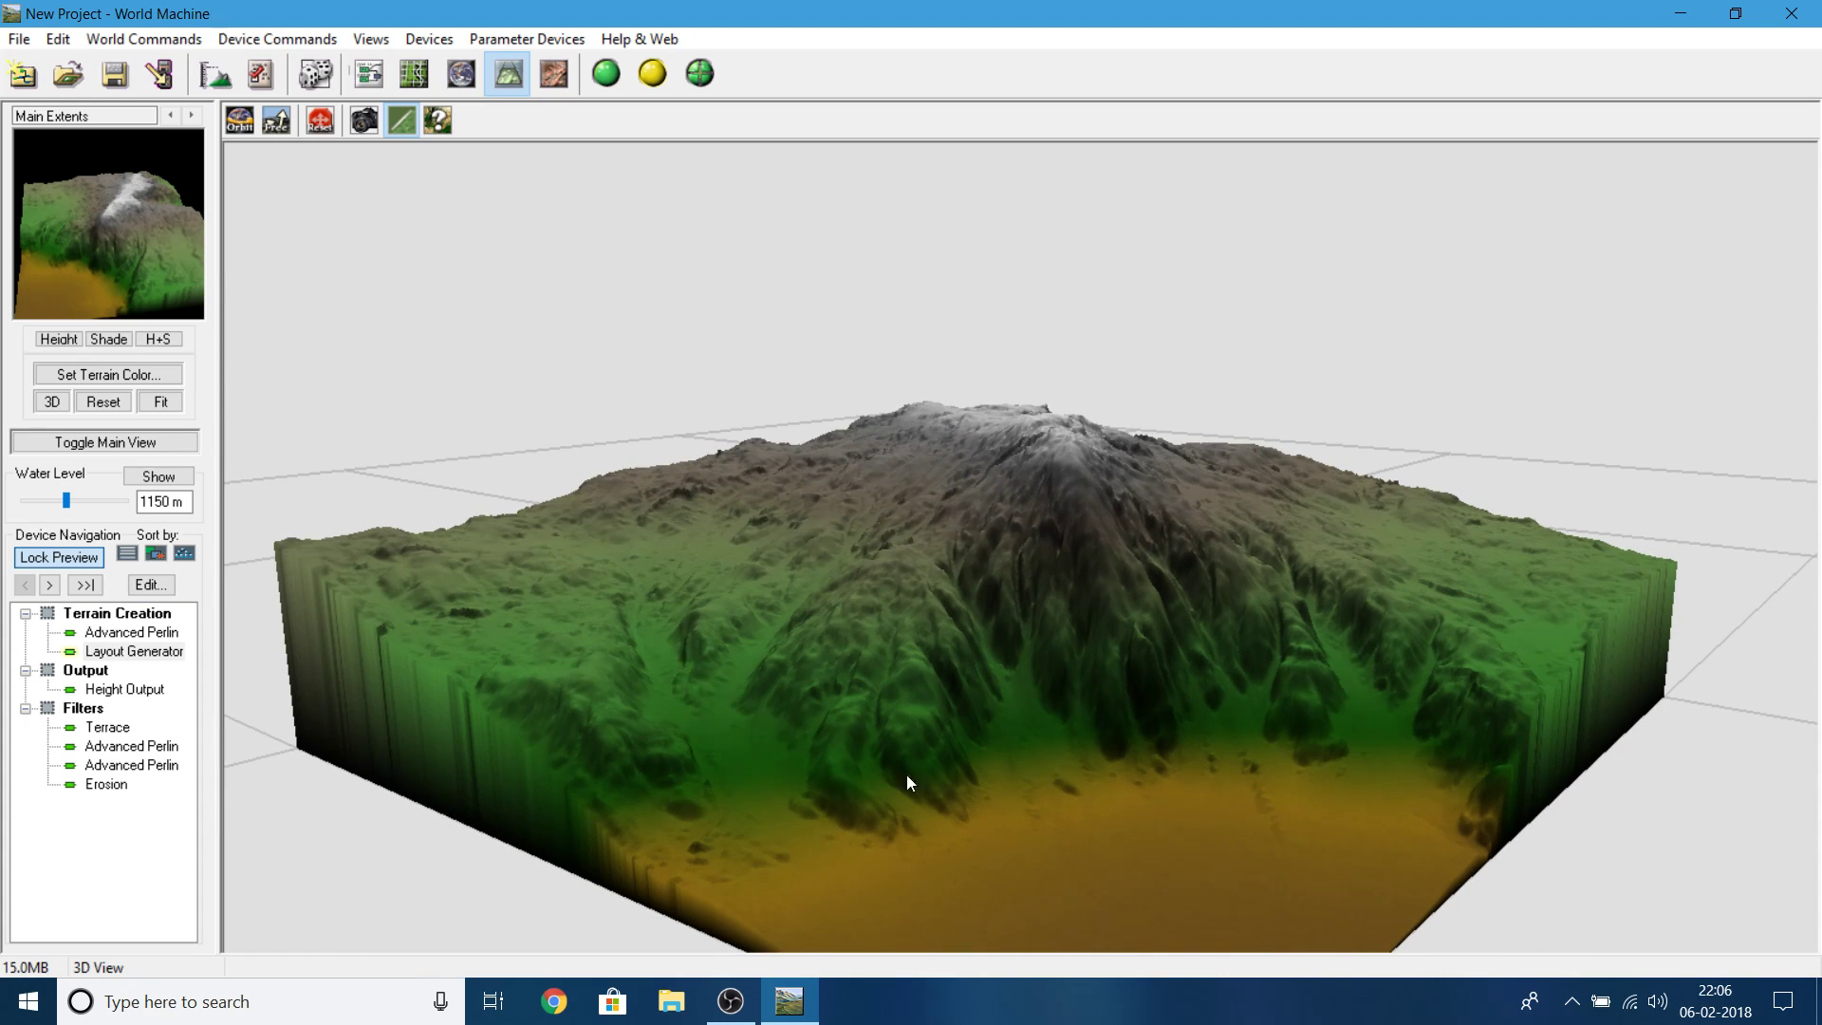
- Return to the device network and move the Output group farther from the Filters group, leaving a gap between them
{"action": "left_click", "coordinate": [369, 73]}
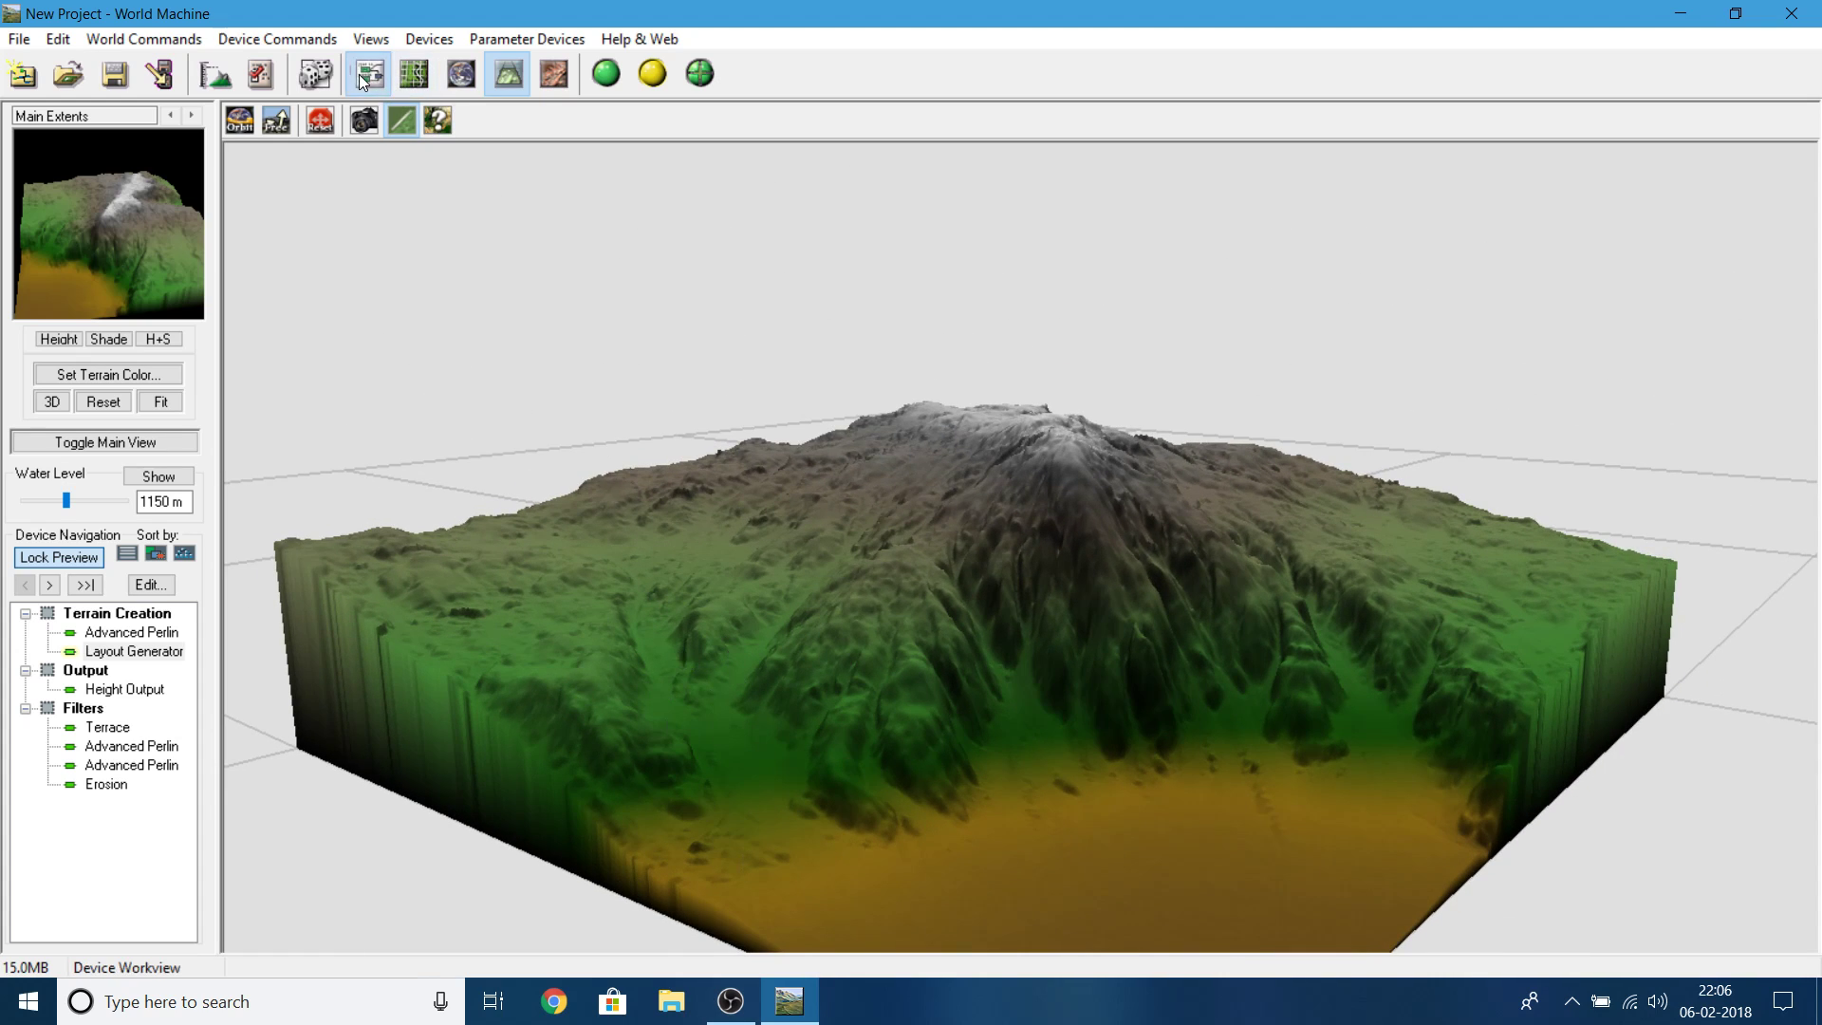
{"action": "scroll", "coordinate": [780, 691], "scroll_direction": "up", "scroll_amount": 3}
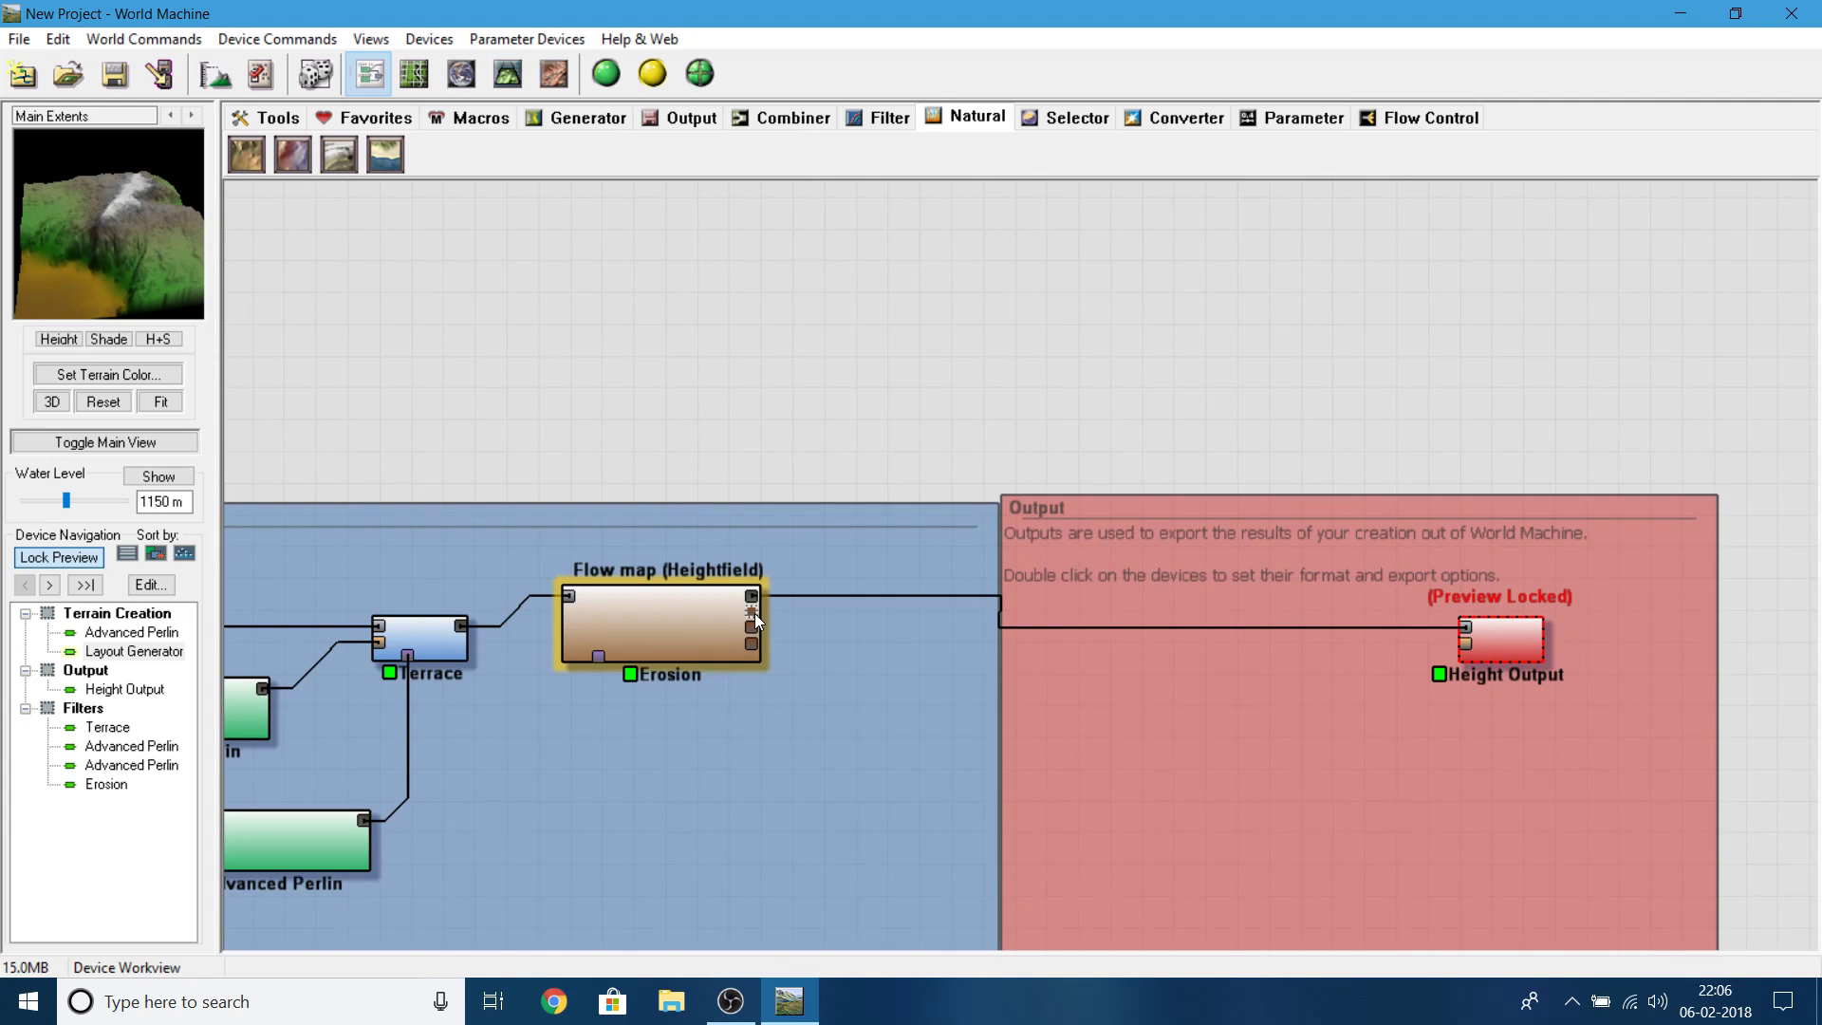
{"action": "middle_click_drag", "start_coordinate": [1142, 761], "coordinate": [1175, 682]}
{"action": "left_click_drag", "start_coordinate": [1535, 566], "coordinate": [1541, 534]}
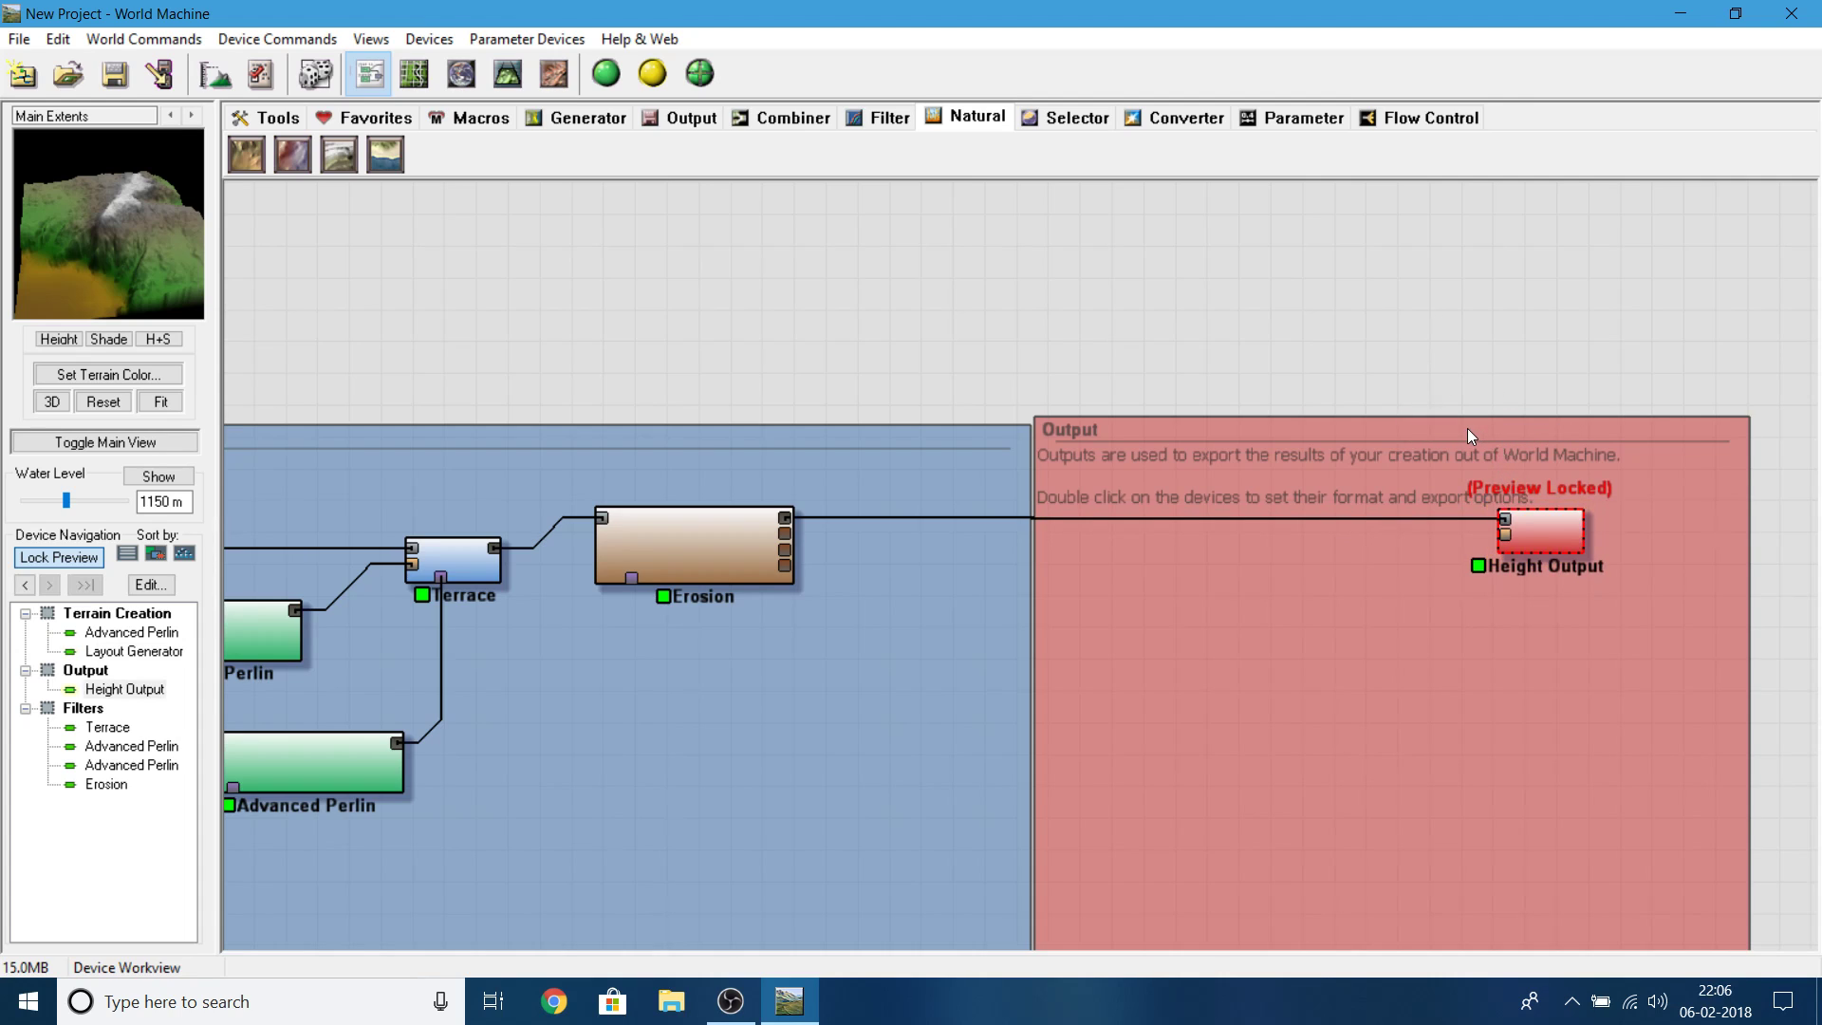
{"action": "left_click_drag", "start_coordinate": [1398, 429], "coordinate": [1495, 433]}
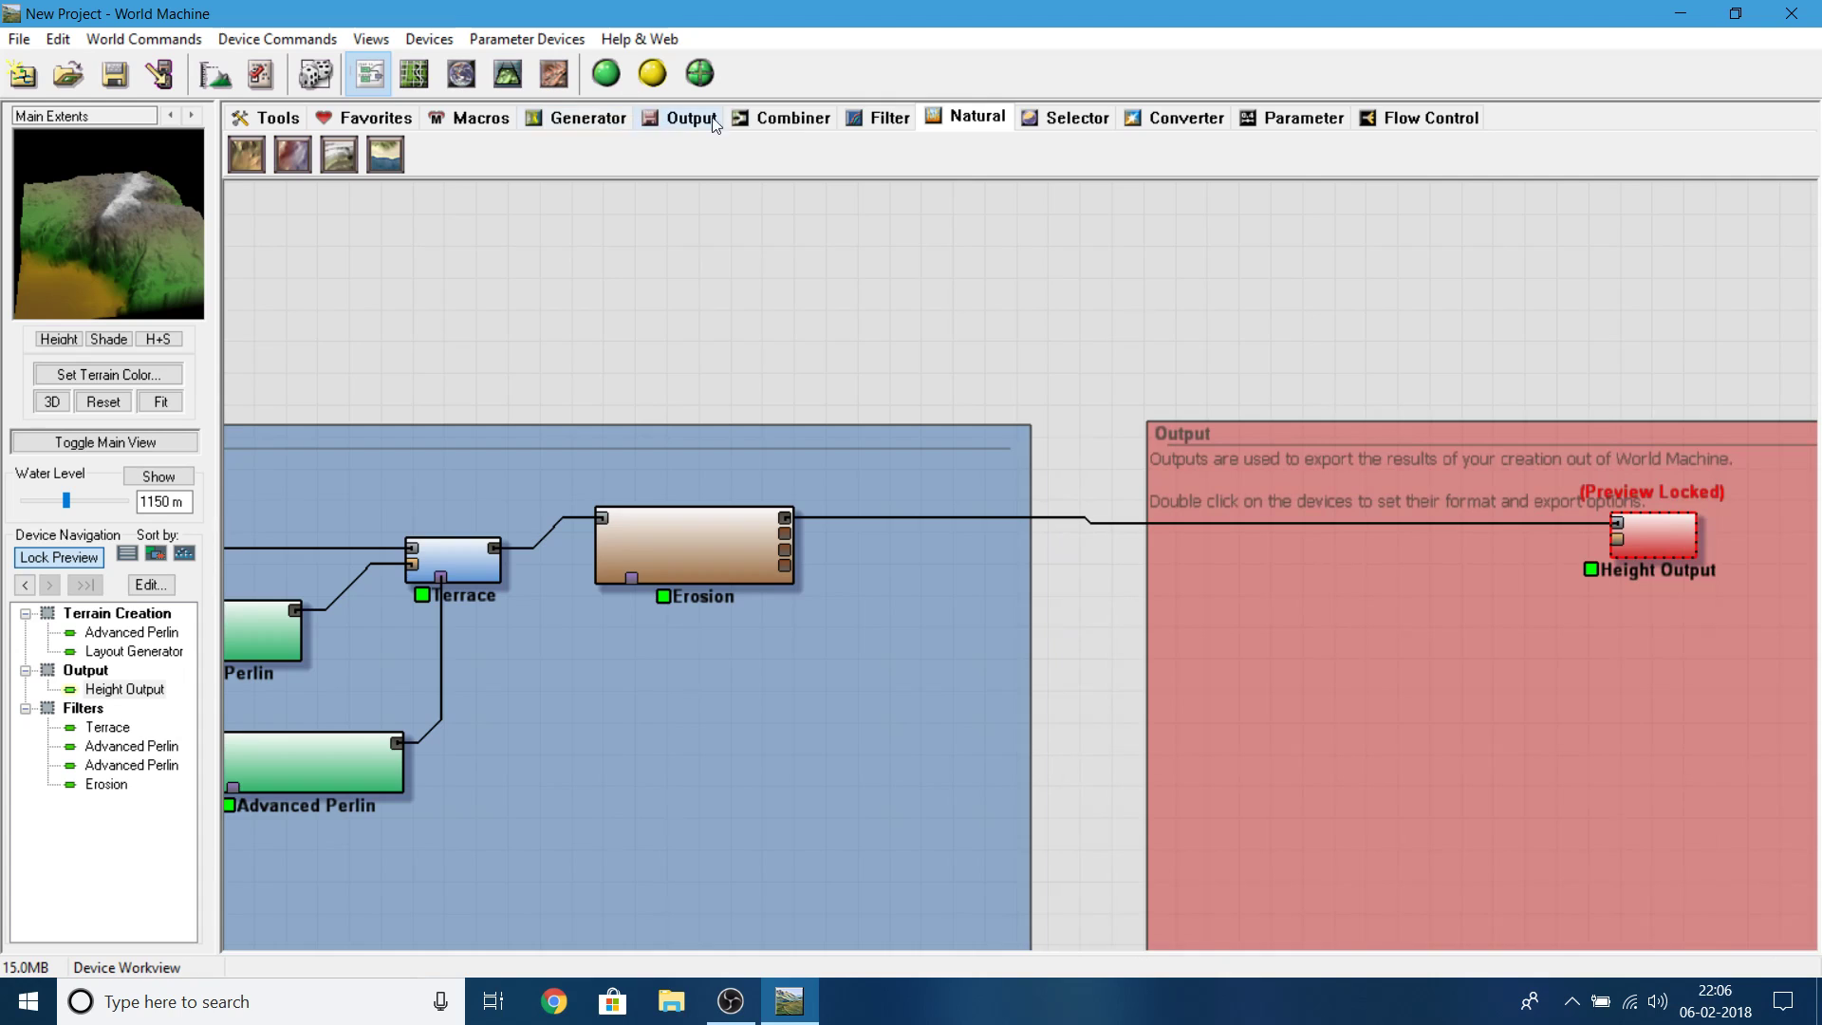
- Insert a Combiner between Erosion and Height Output, and connect Erosion's flow map output to the Combiner's second input
{"action": "left_click", "coordinate": [889, 117]}
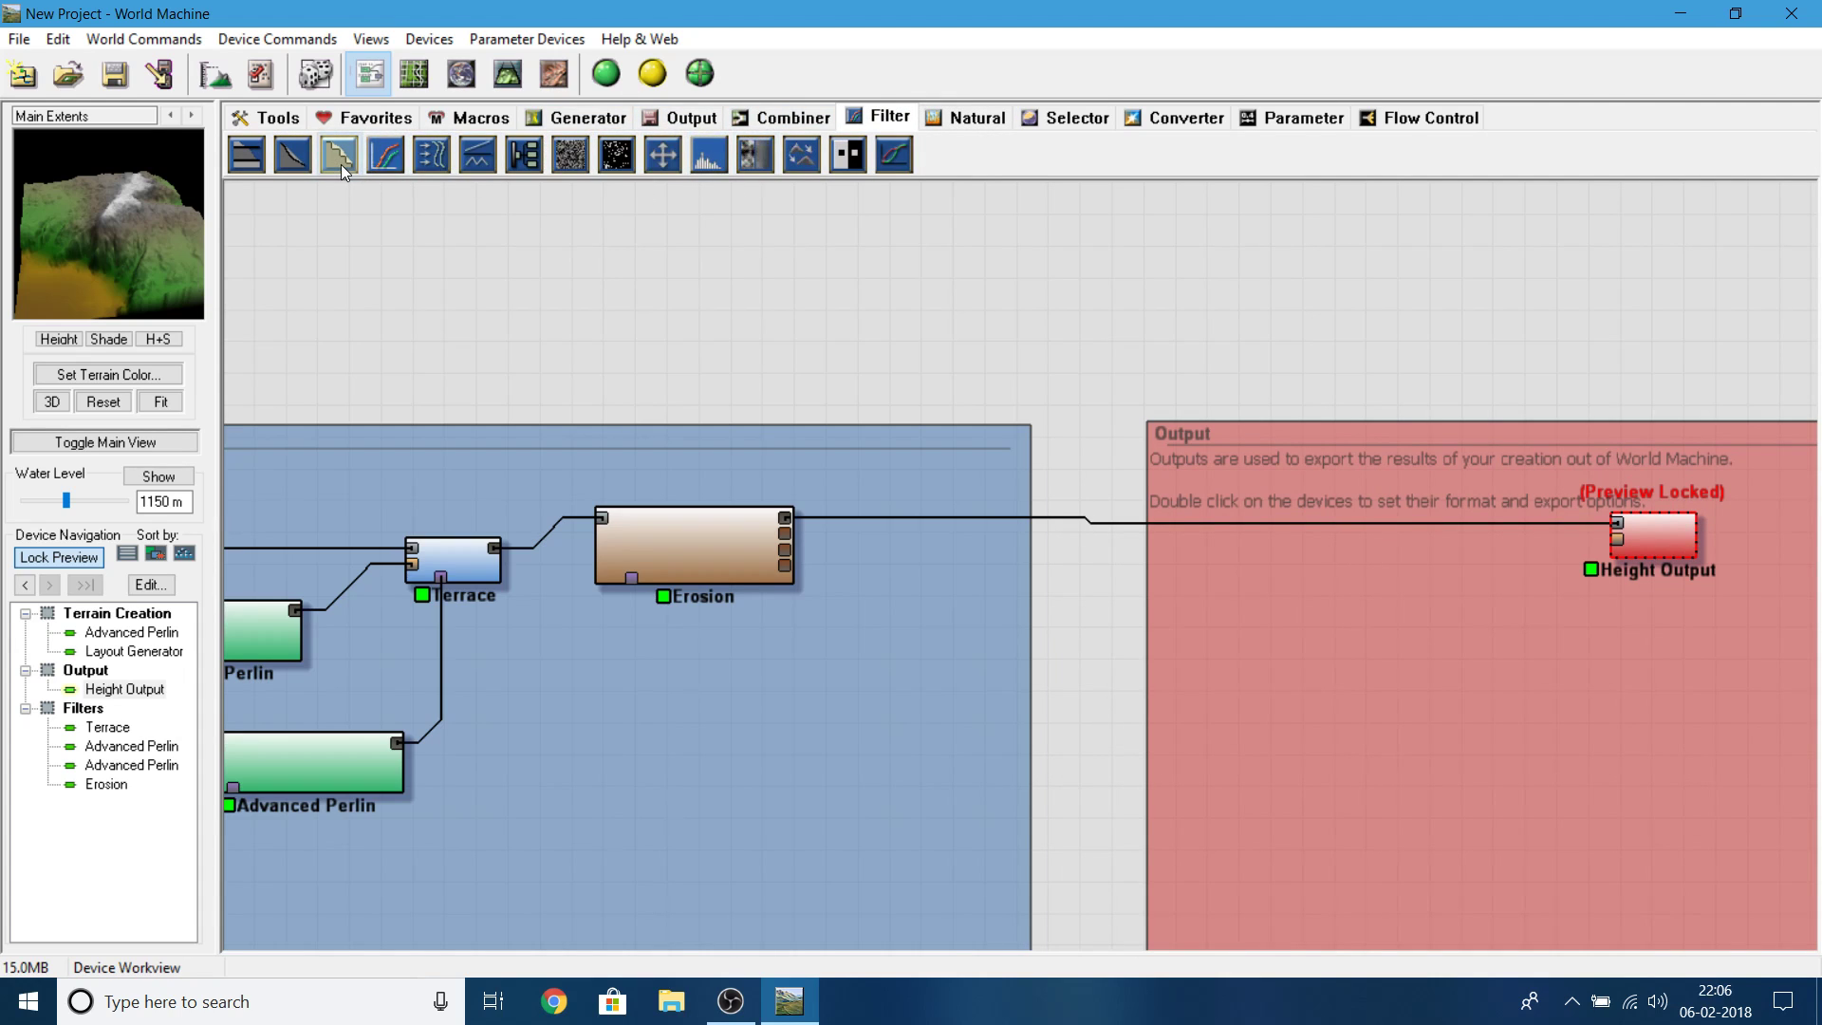
{"action": "left_click", "coordinate": [787, 118]}
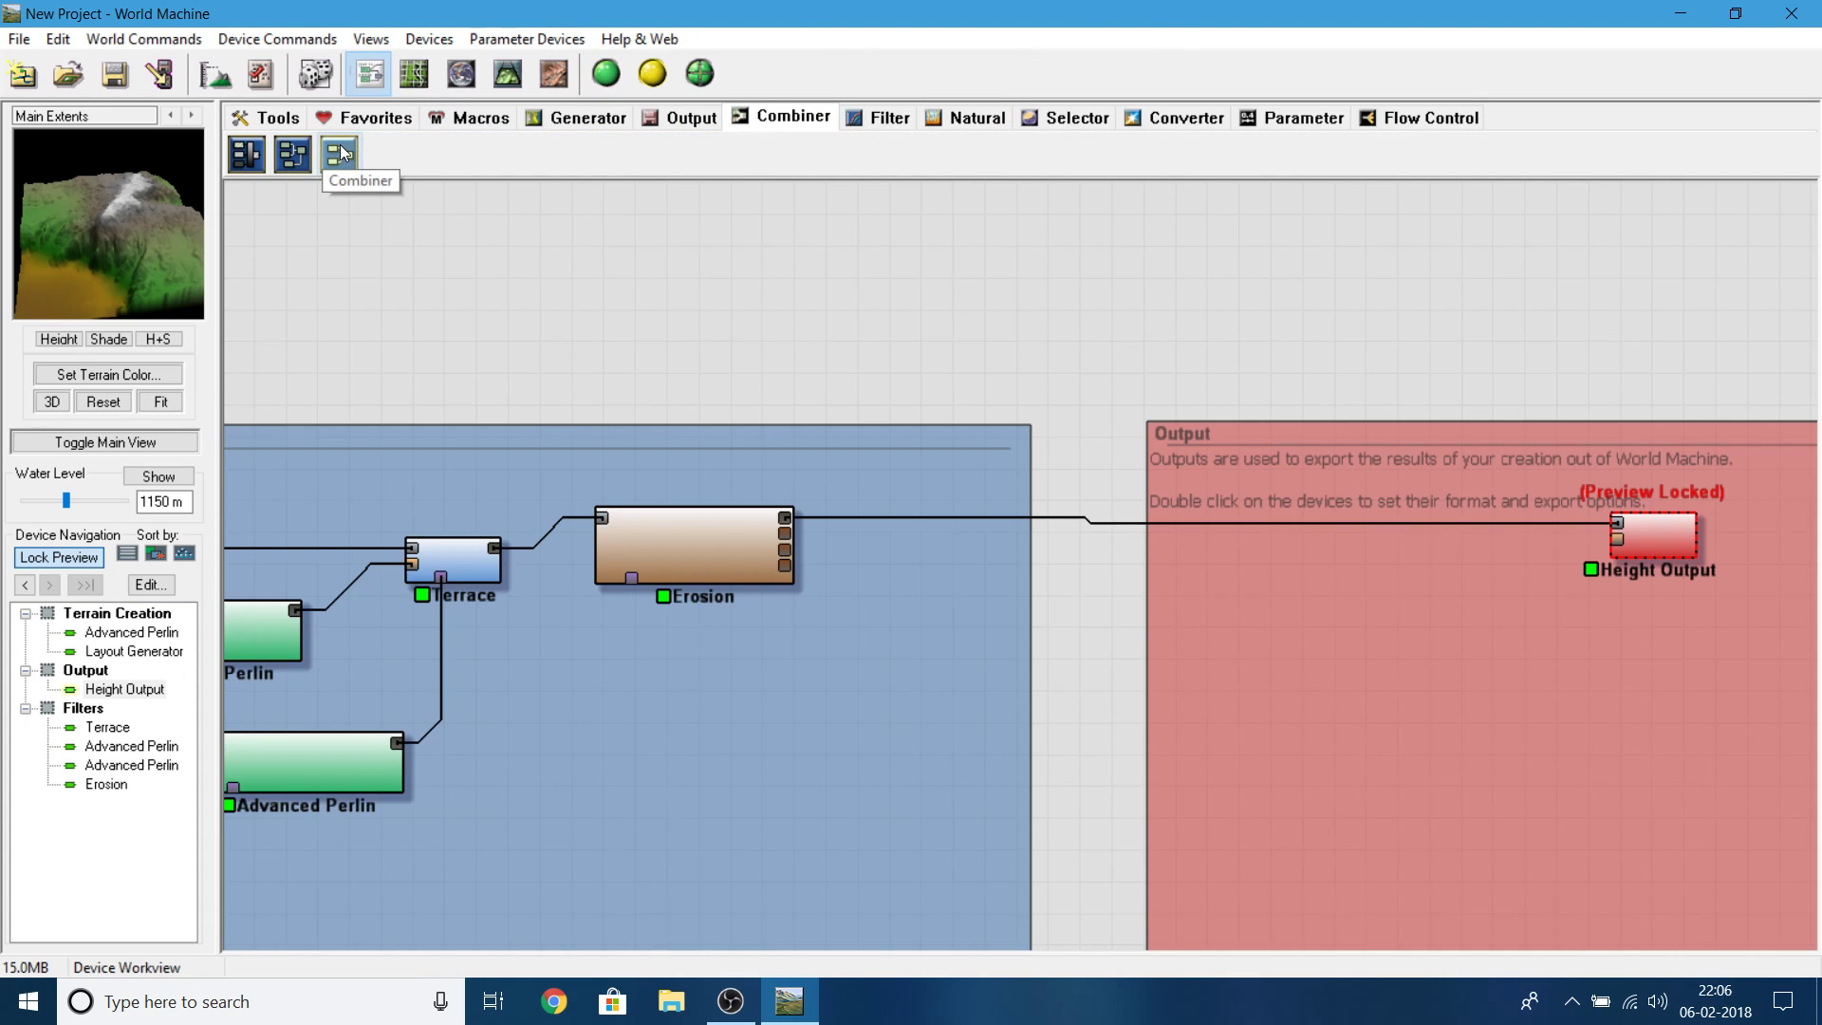
{"action": "left_click_drag", "start_coordinate": [339, 155], "coordinate": [983, 530]}
{"action": "left_click", "coordinate": [1135, 534]}
{"action": "left_click", "coordinate": [780, 537]}
{"action": "left_click_drag", "start_coordinate": [788, 535], "coordinate": [932, 531]}
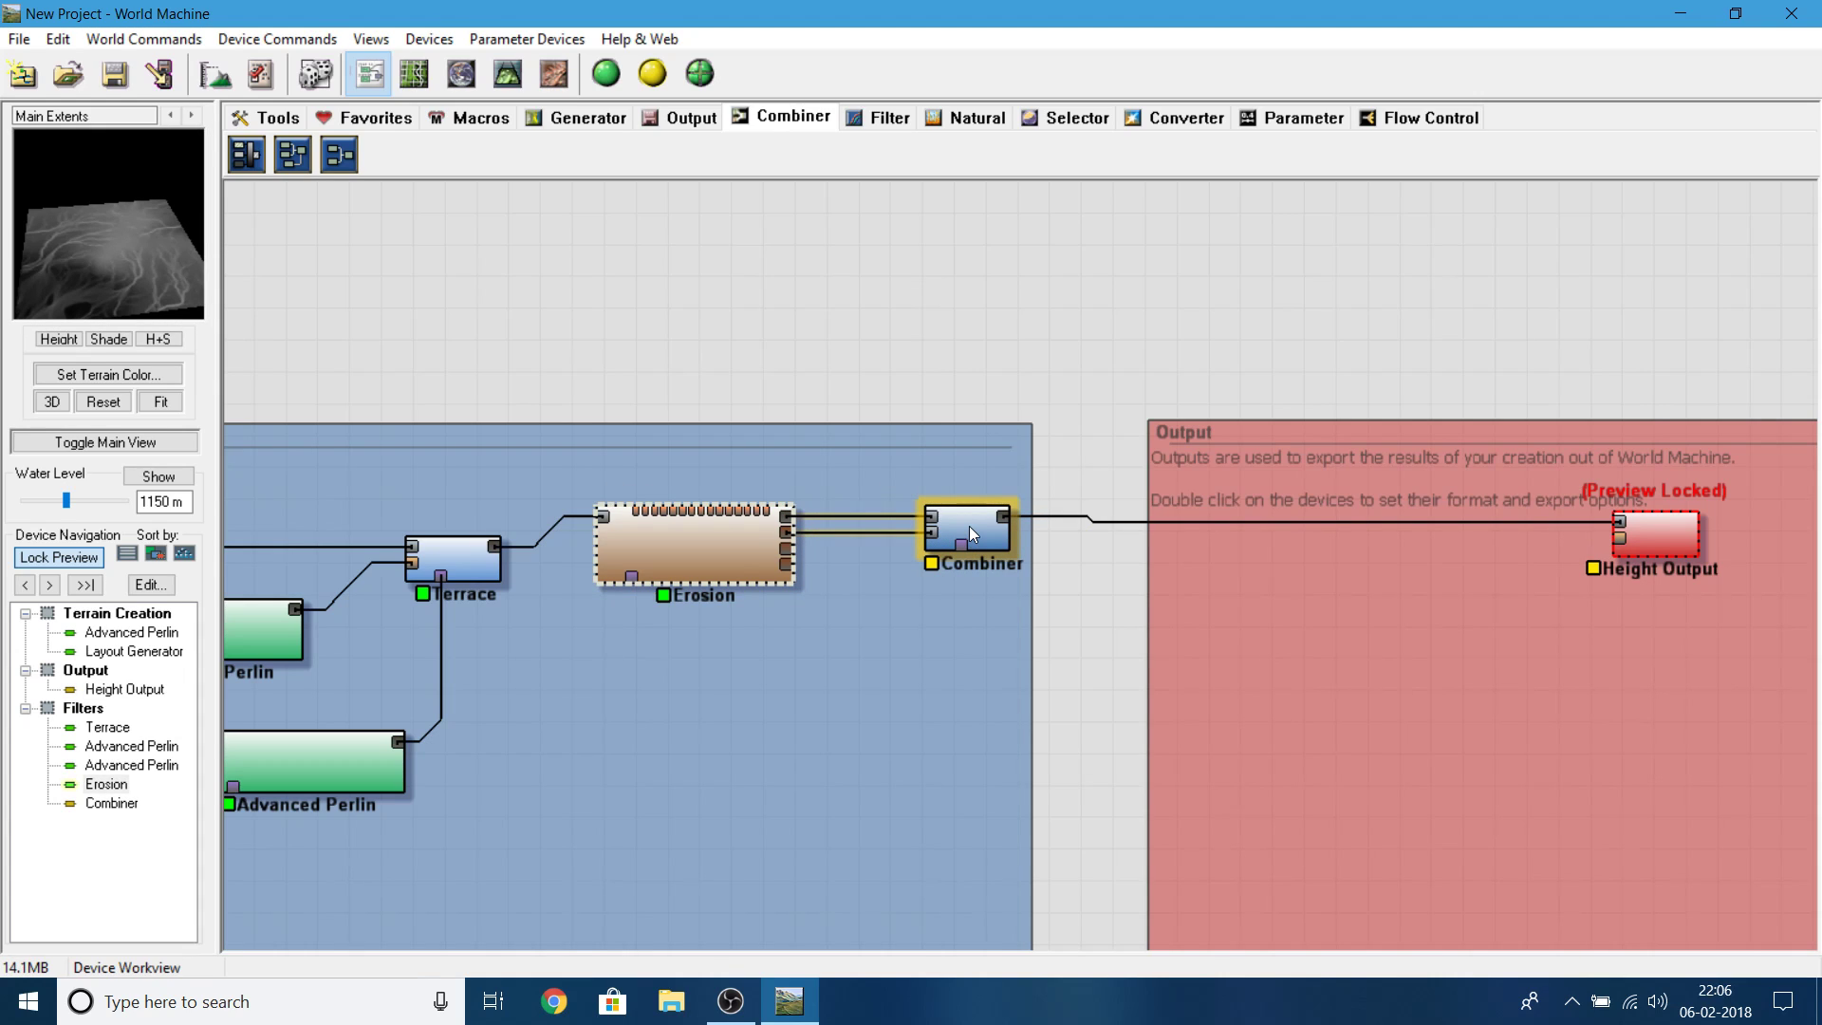
- Set the Combiner's method to Subtract and accept its properties
{"action": "left_click", "coordinate": [969, 526]}
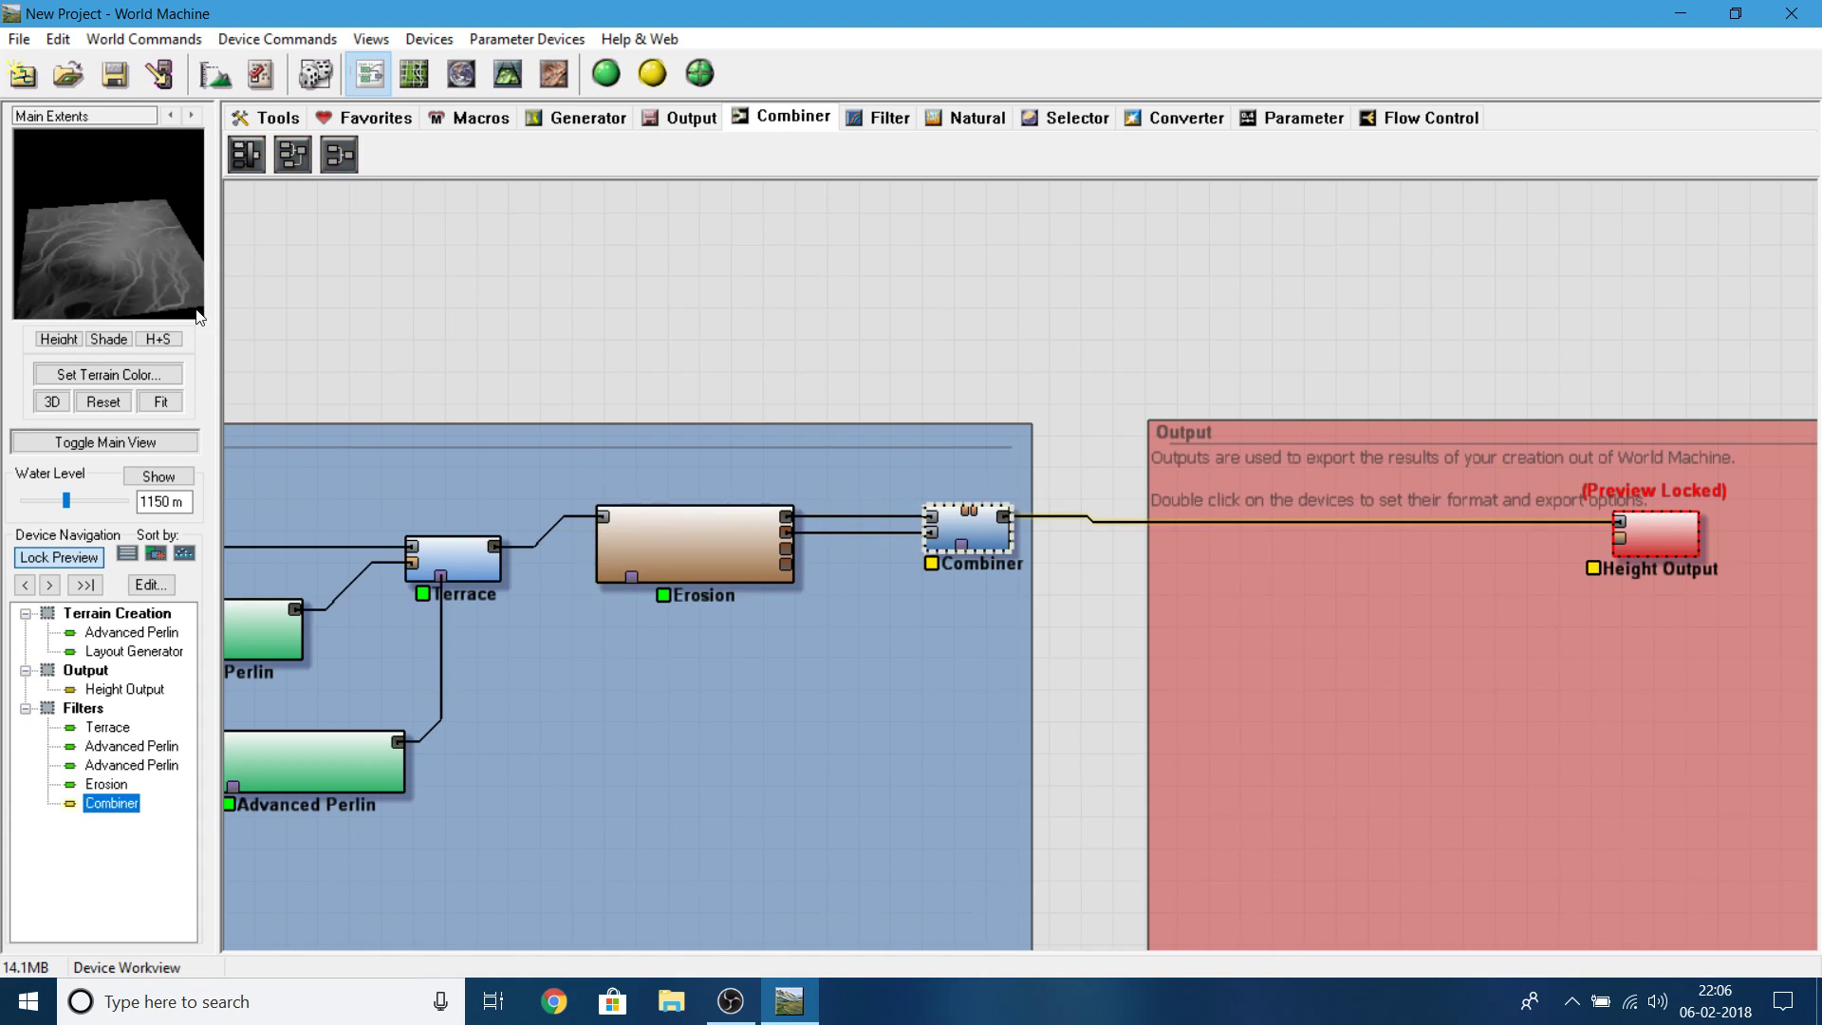
{"action": "double_click", "coordinate": [964, 532]}
{"action": "left_click_drag", "start_coordinate": [862, 401], "coordinate": [1222, 363]}
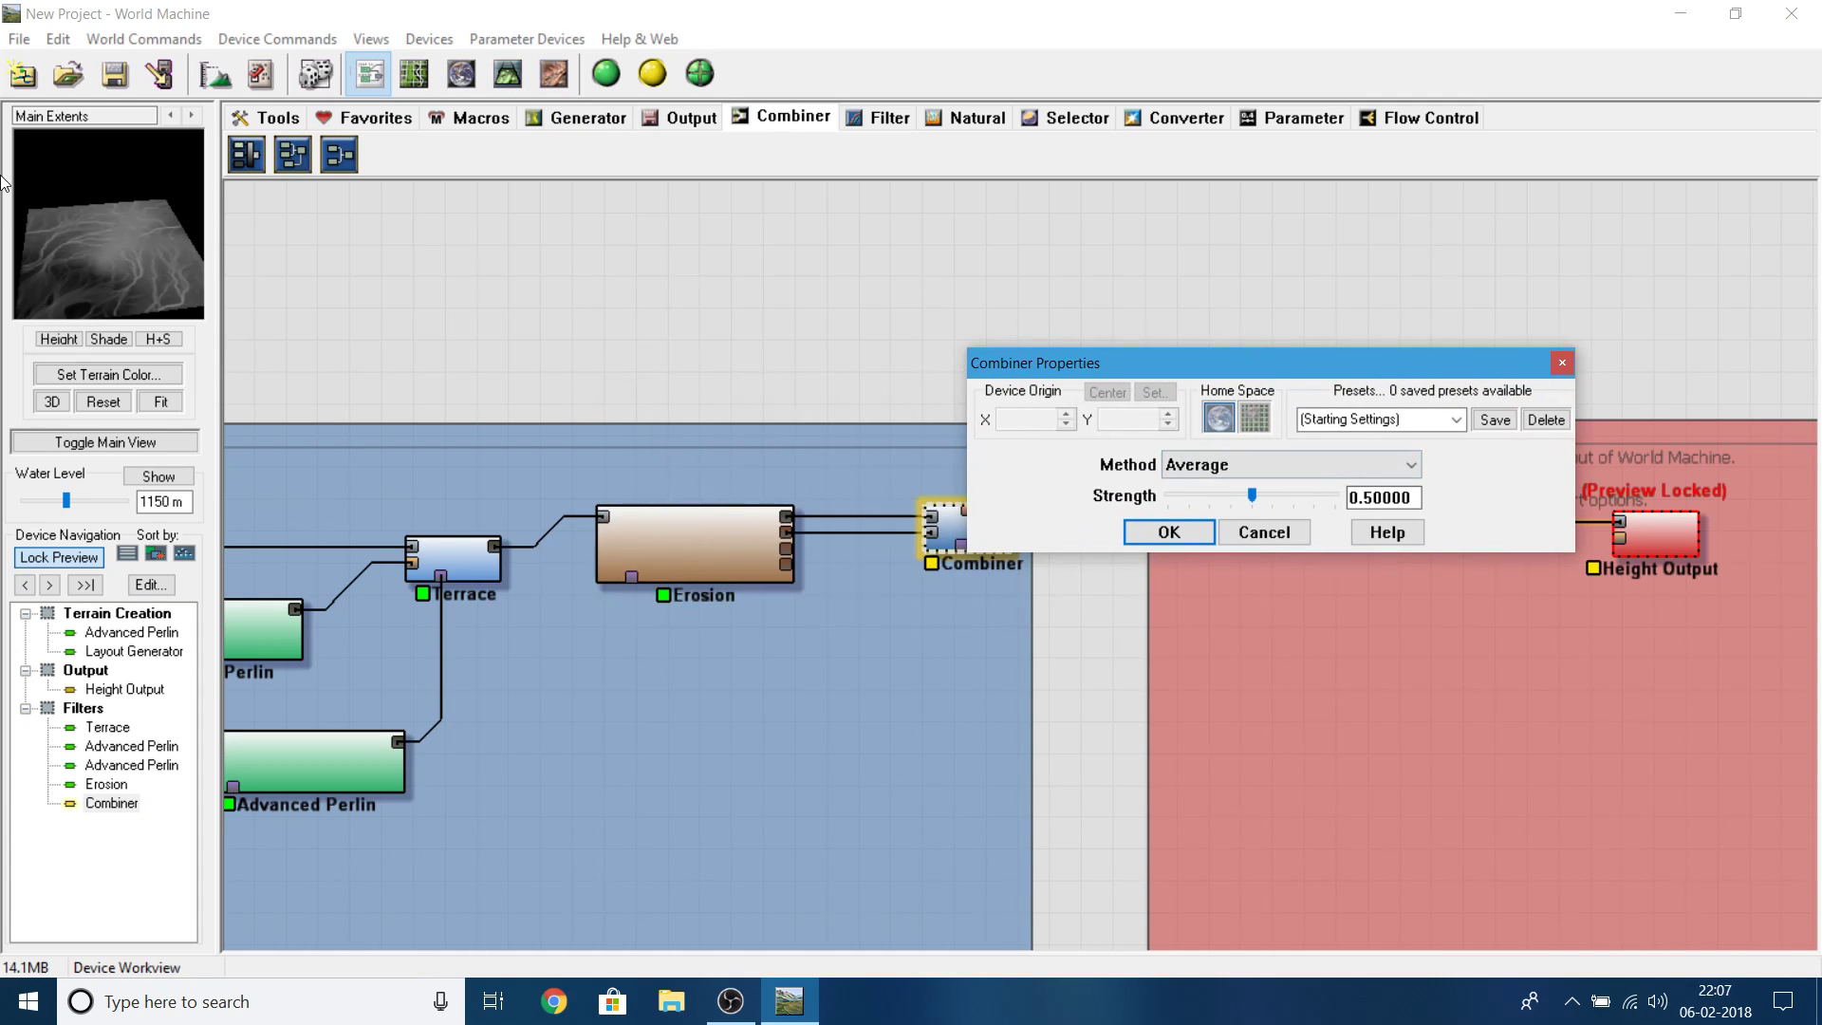
{"action": "left_click", "coordinate": [1278, 465]}
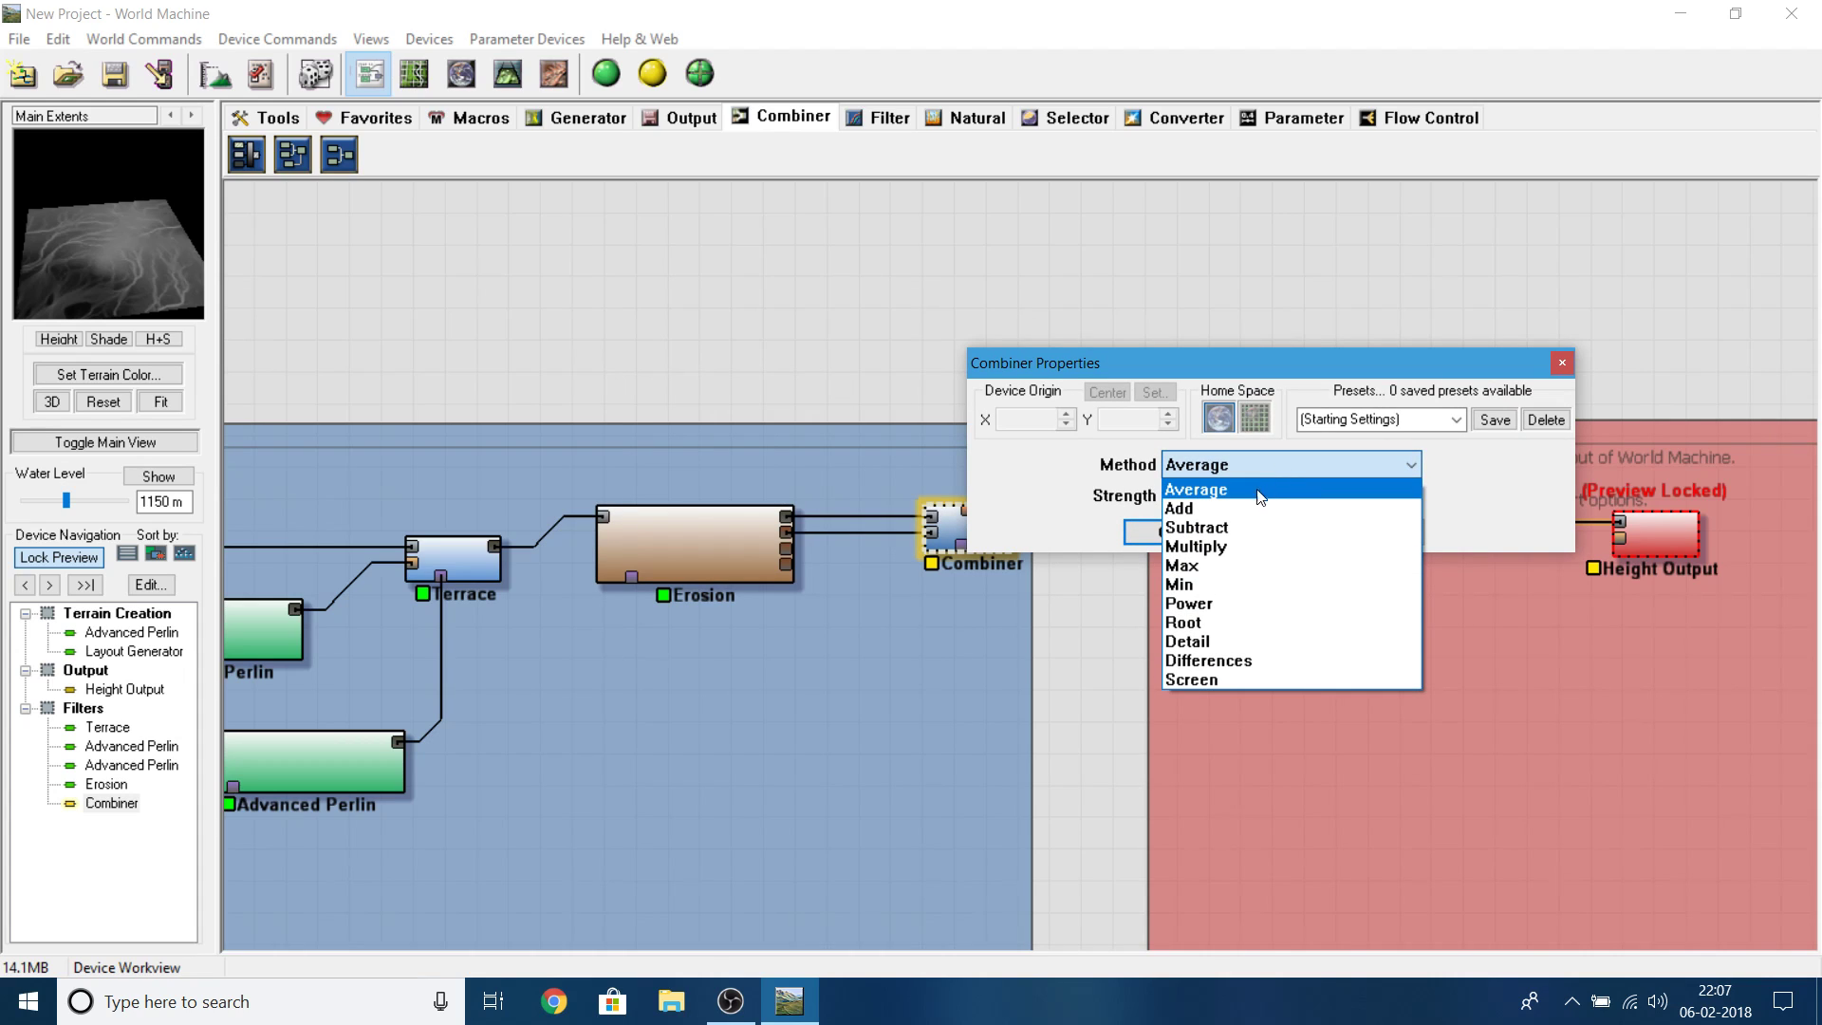
{"action": "left_click", "coordinate": [1252, 527]}
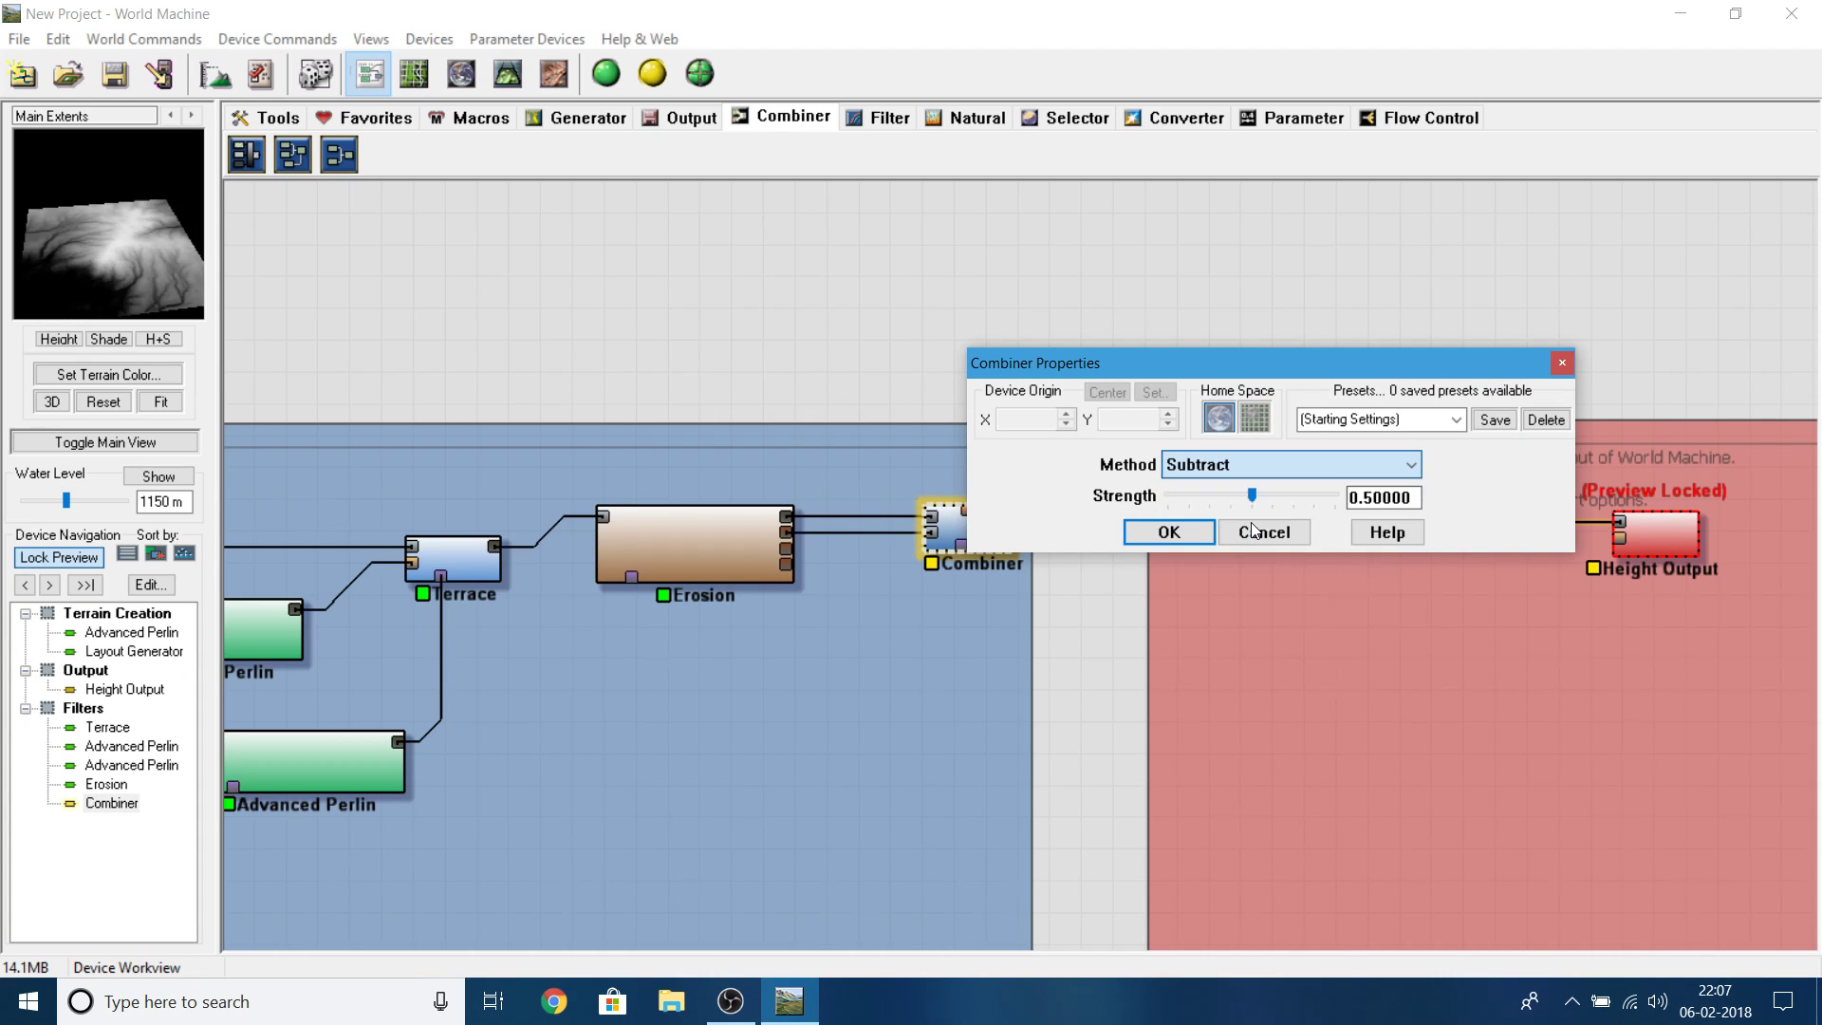
{"action": "left_click", "coordinate": [72, 230]}
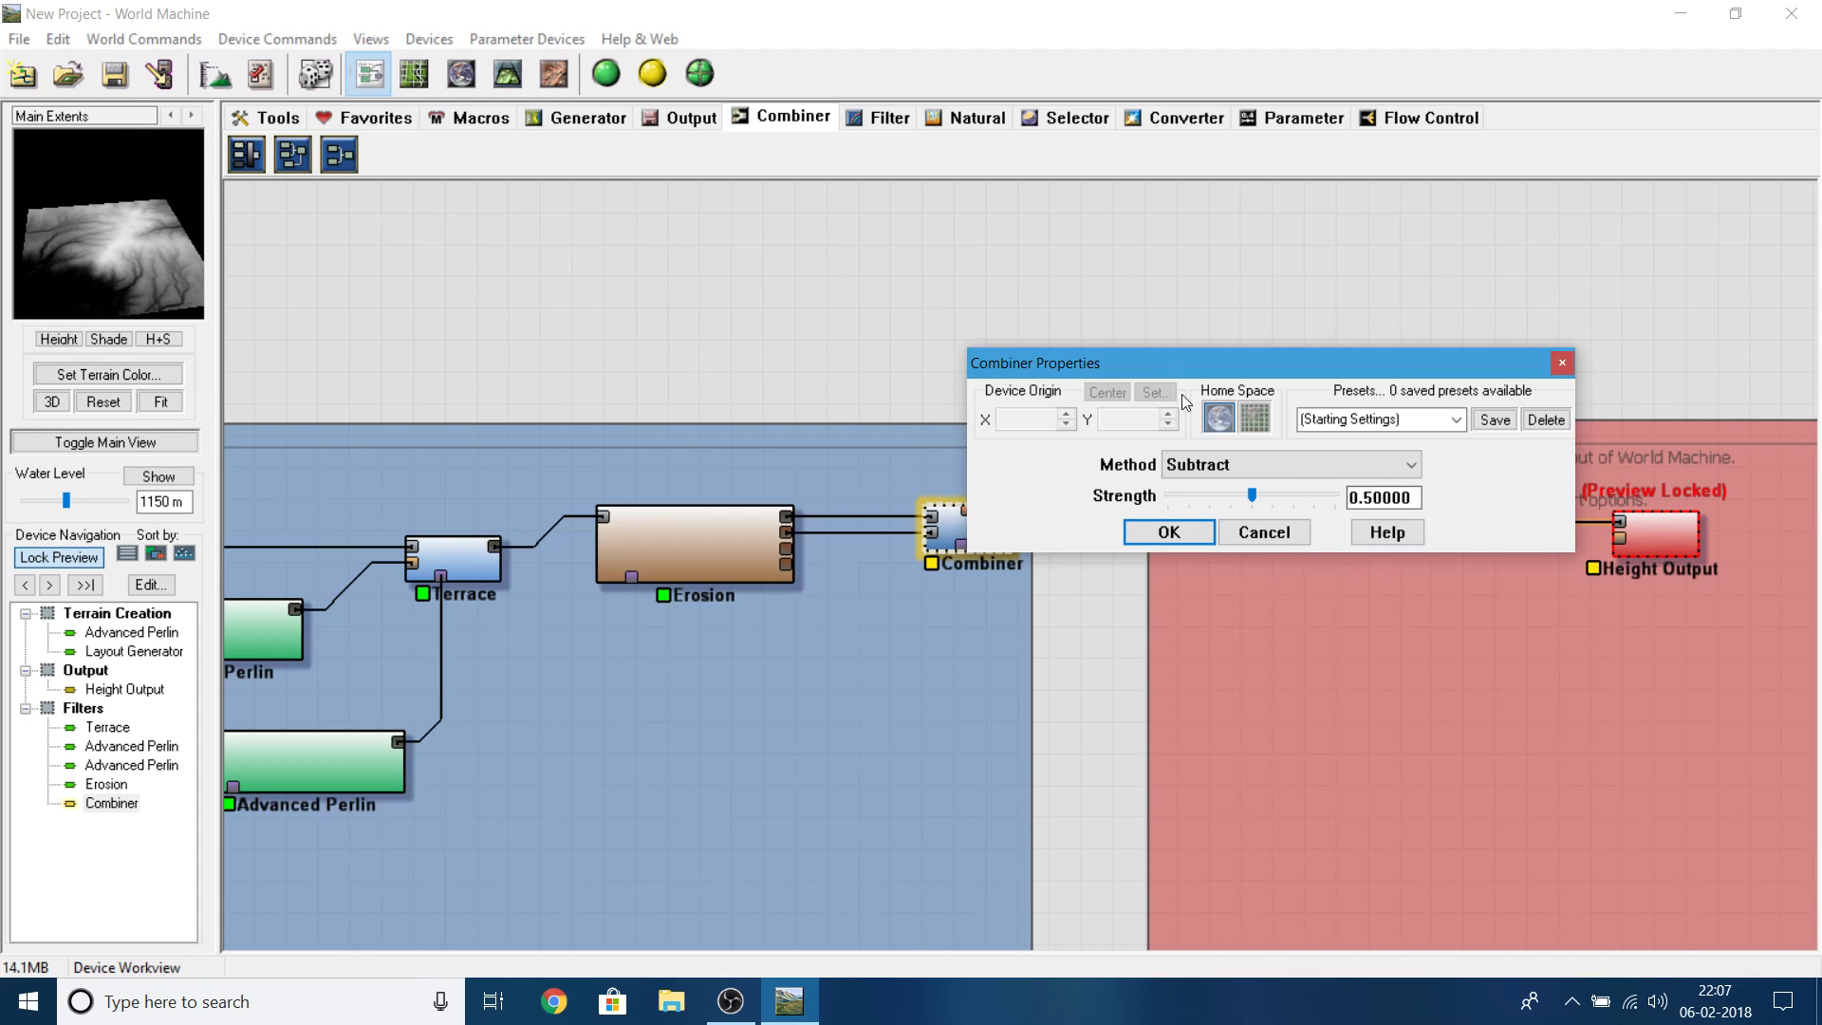
{"action": "left_click", "coordinate": [1194, 533]}
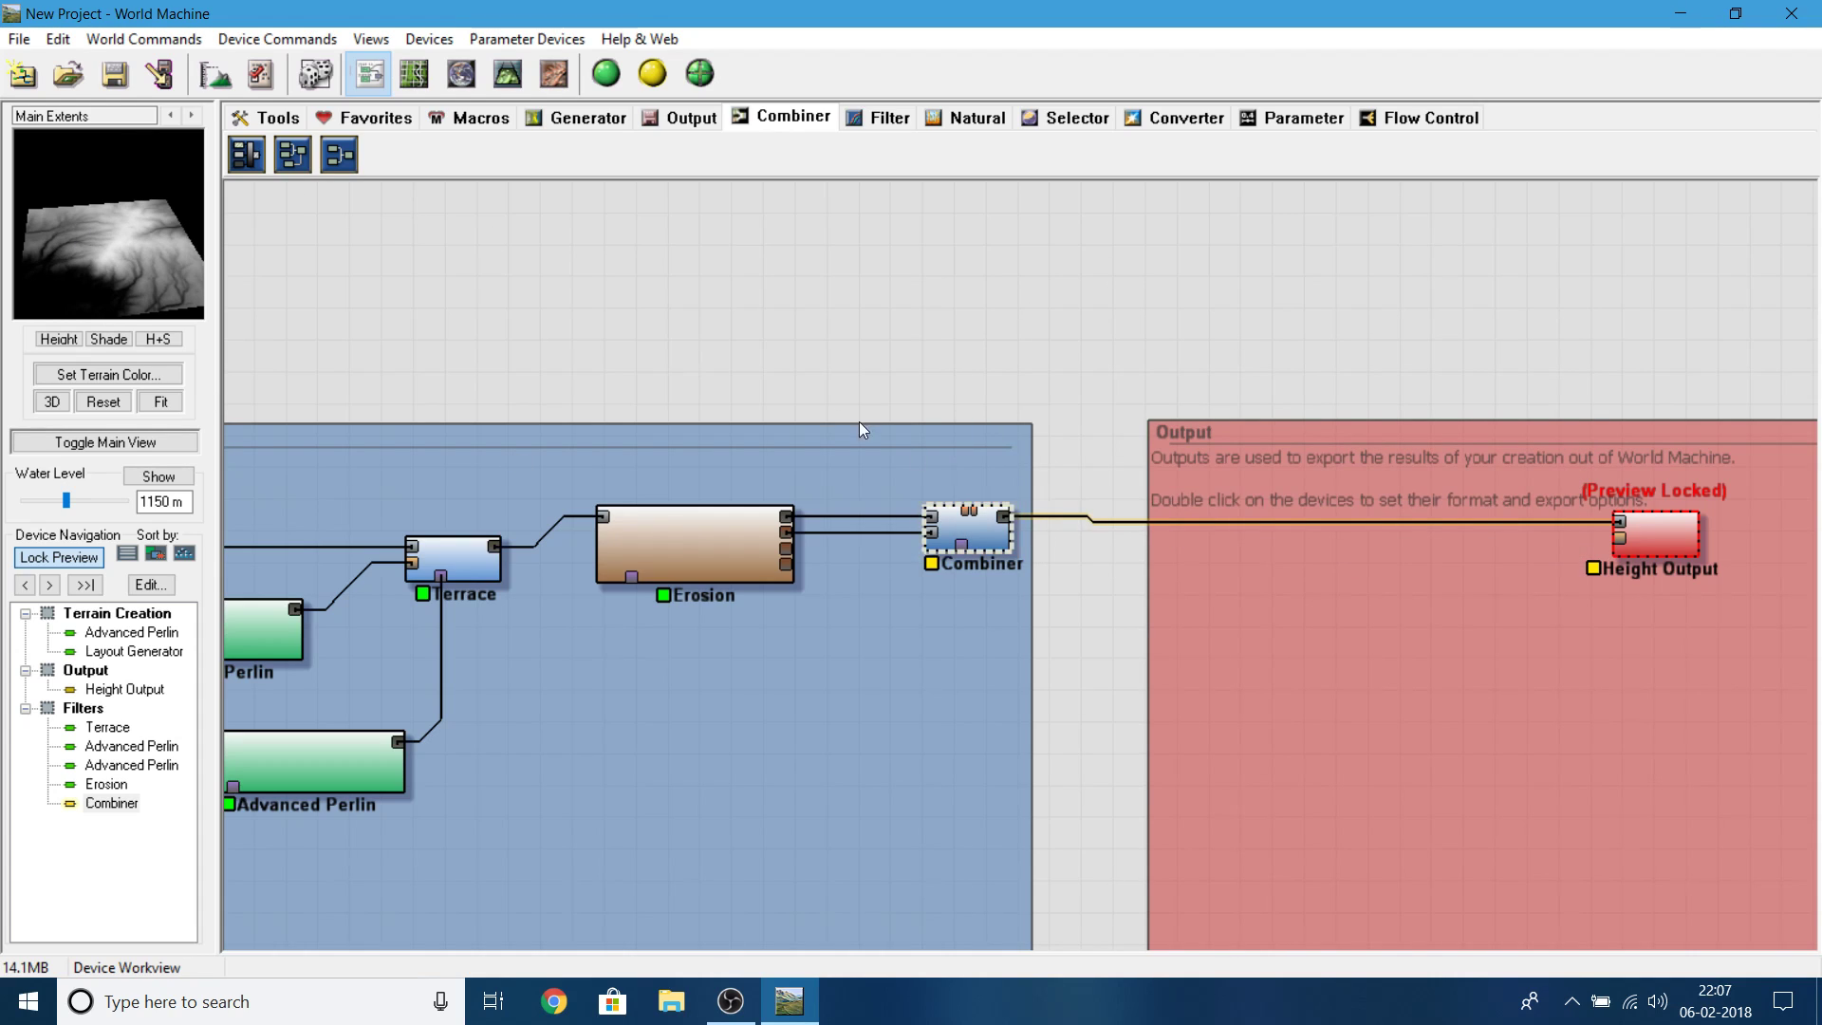
- Build the terrain for Height Output, inspect the carved flow channels in 3D, and return to the device network
{"action": "left_click", "coordinate": [520, 73]}
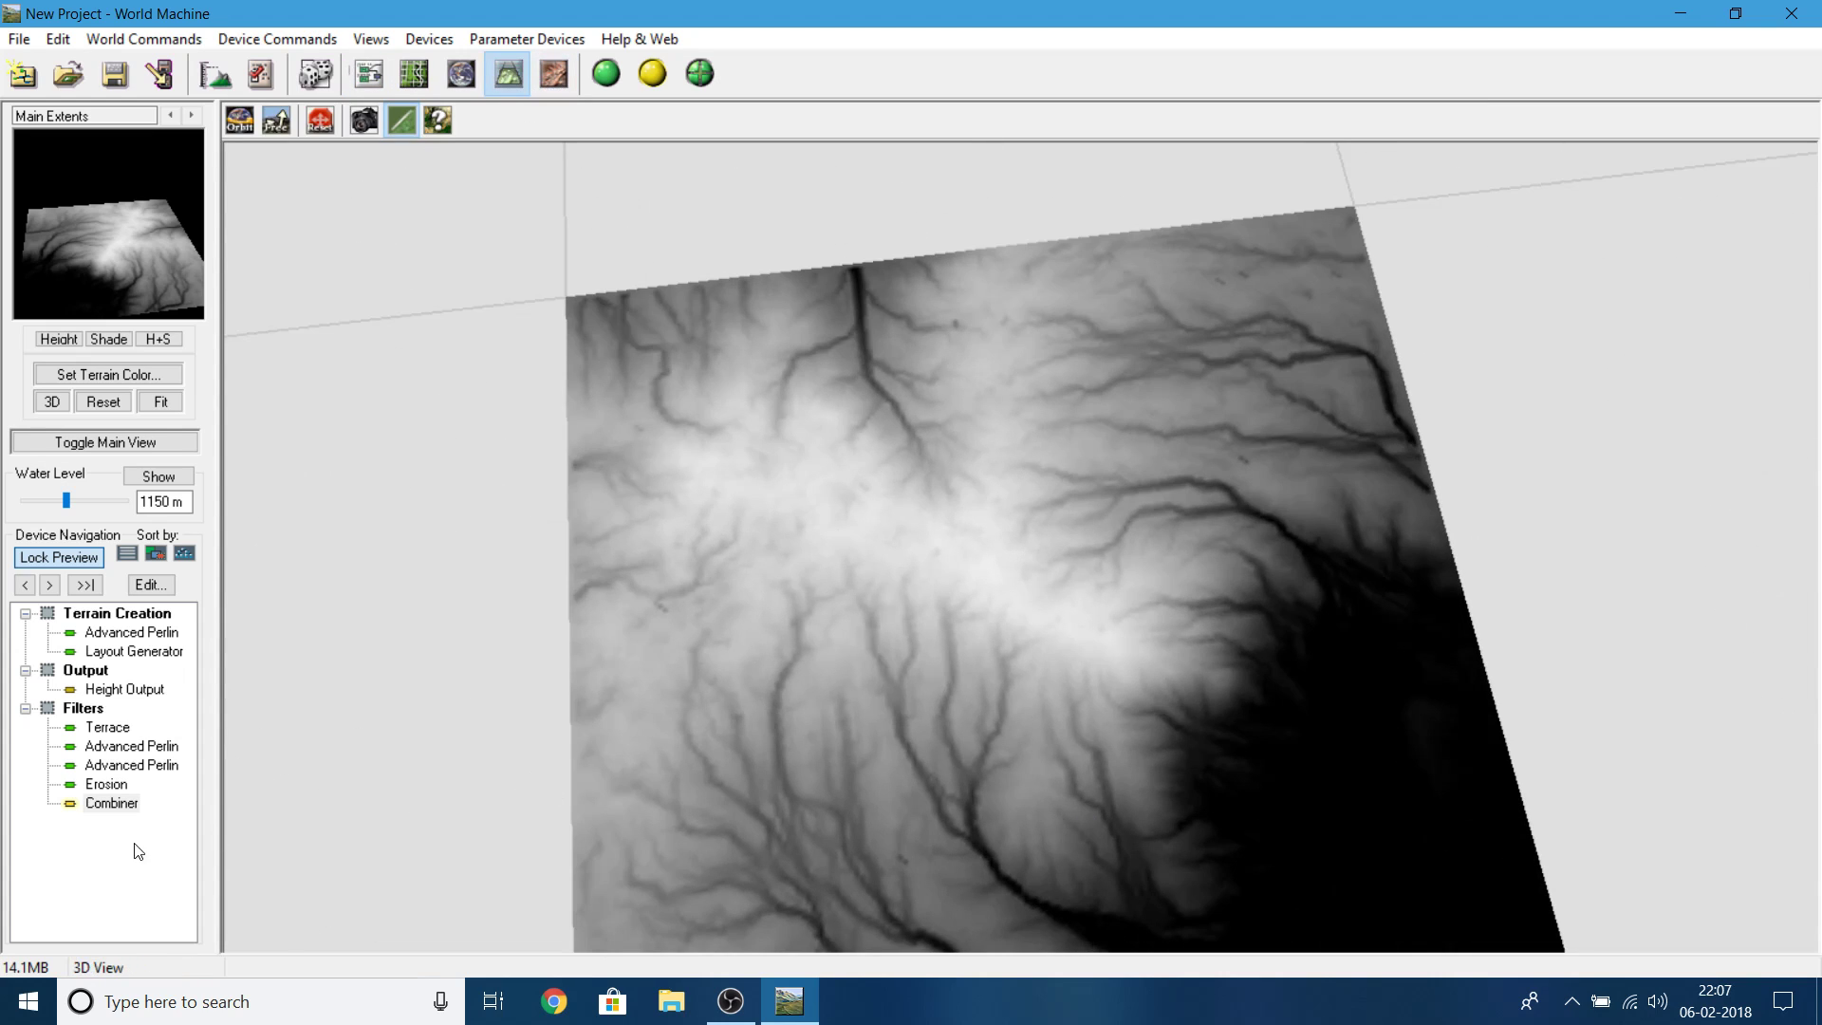
{"action": "left_click", "coordinate": [108, 783]}
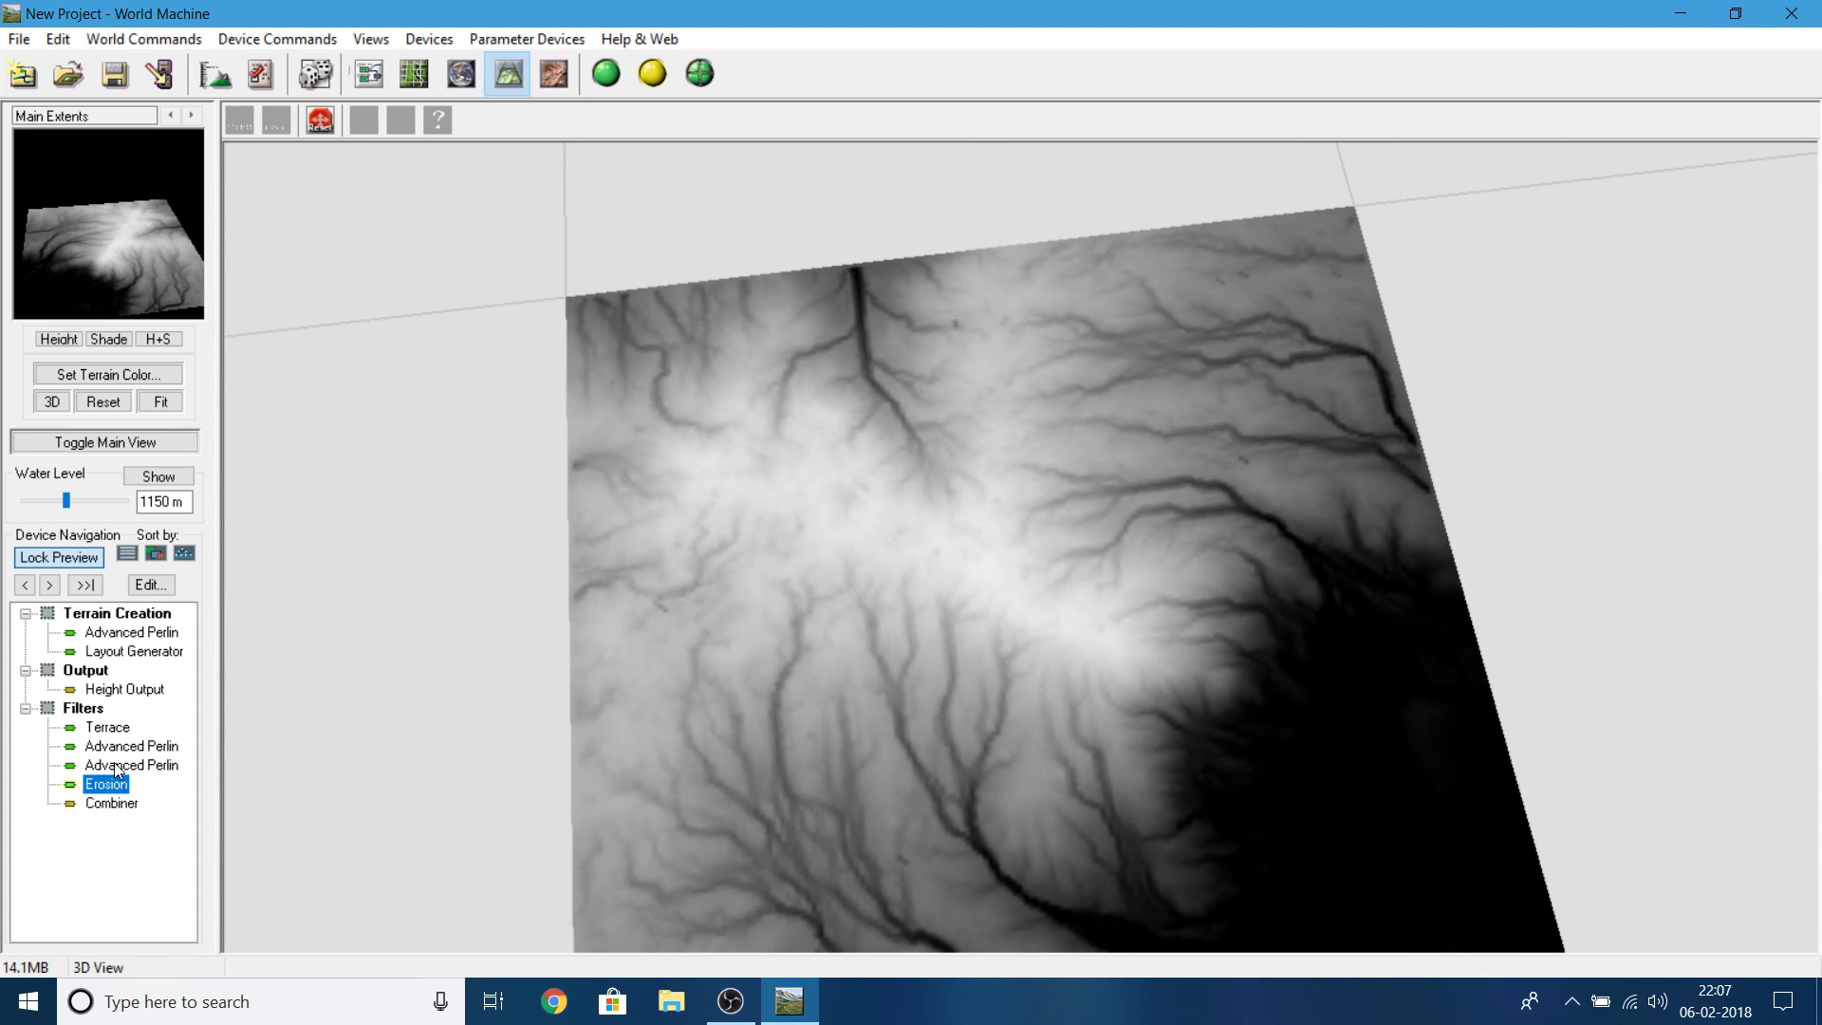
{"action": "left_click", "coordinate": [123, 689]}
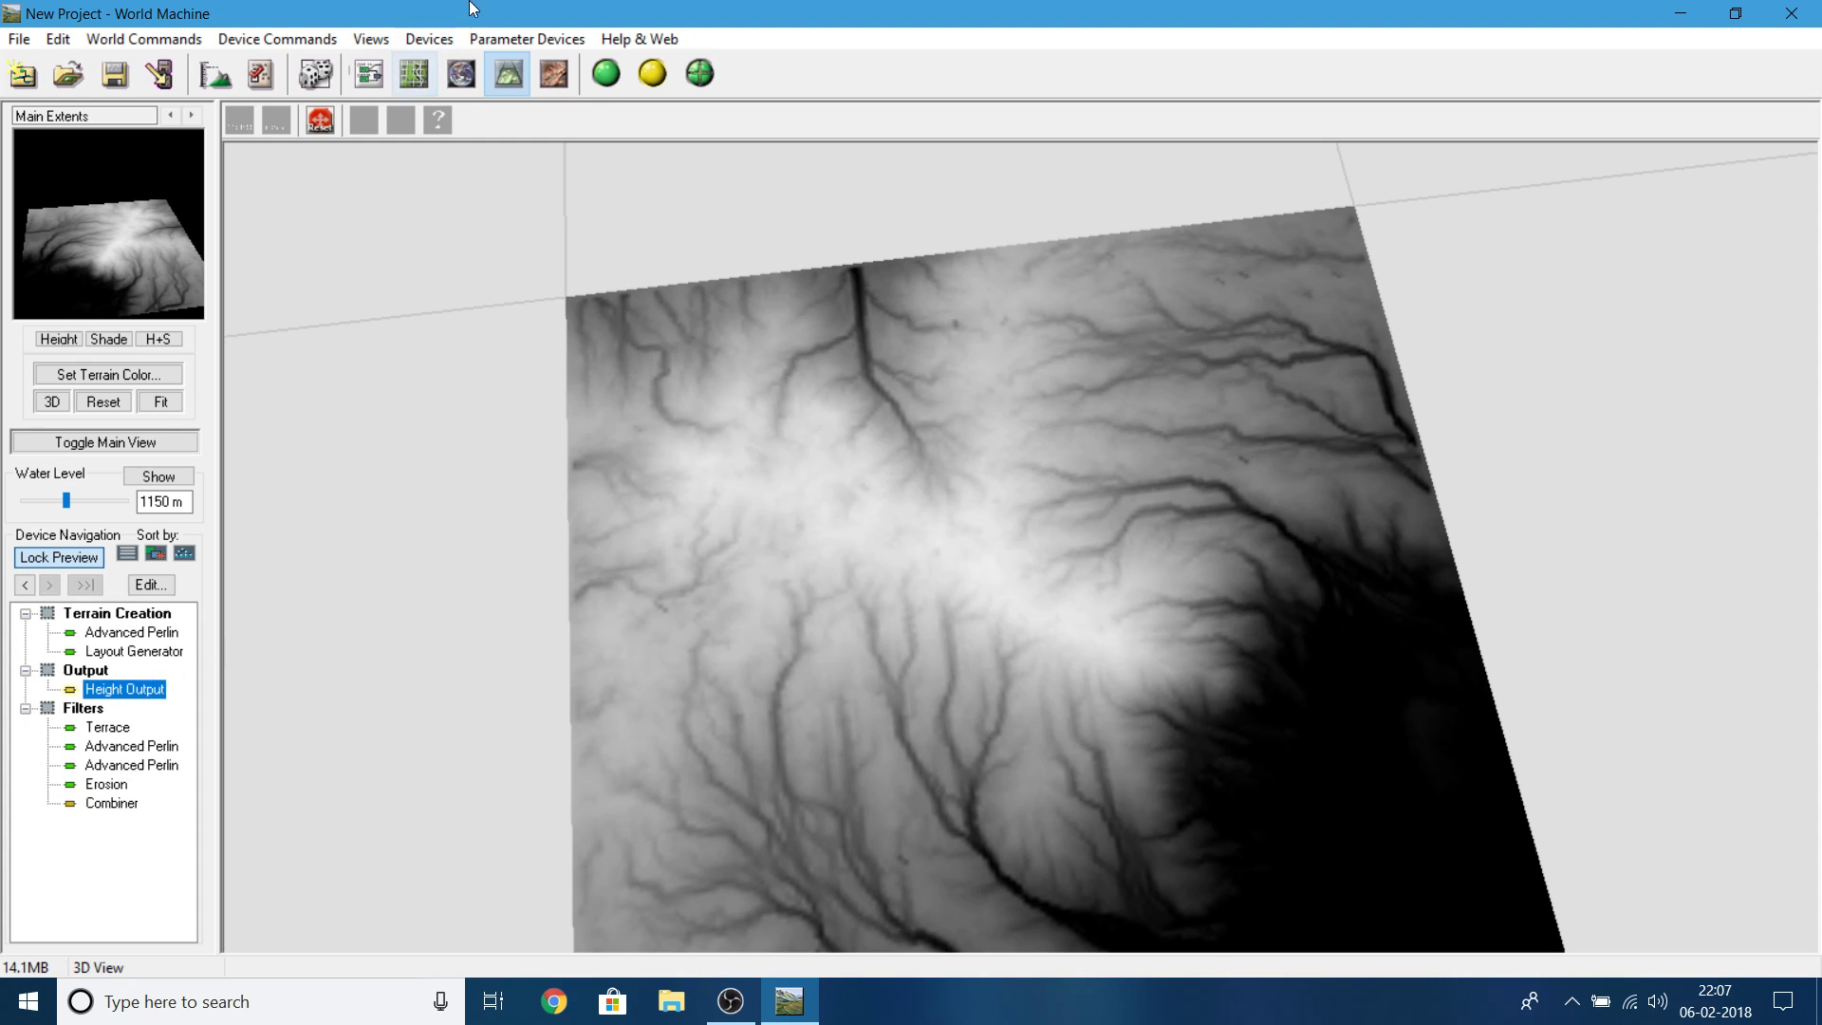
{"action": "left_click", "coordinate": [605, 73]}
{"action": "left_click_drag", "start_coordinate": [908, 646], "coordinate": [647, 742]}
{"action": "left_click_drag", "start_coordinate": [878, 808], "coordinate": [795, 615]}
{"action": "left_click_drag", "start_coordinate": [608, 835], "coordinate": [725, 692]}
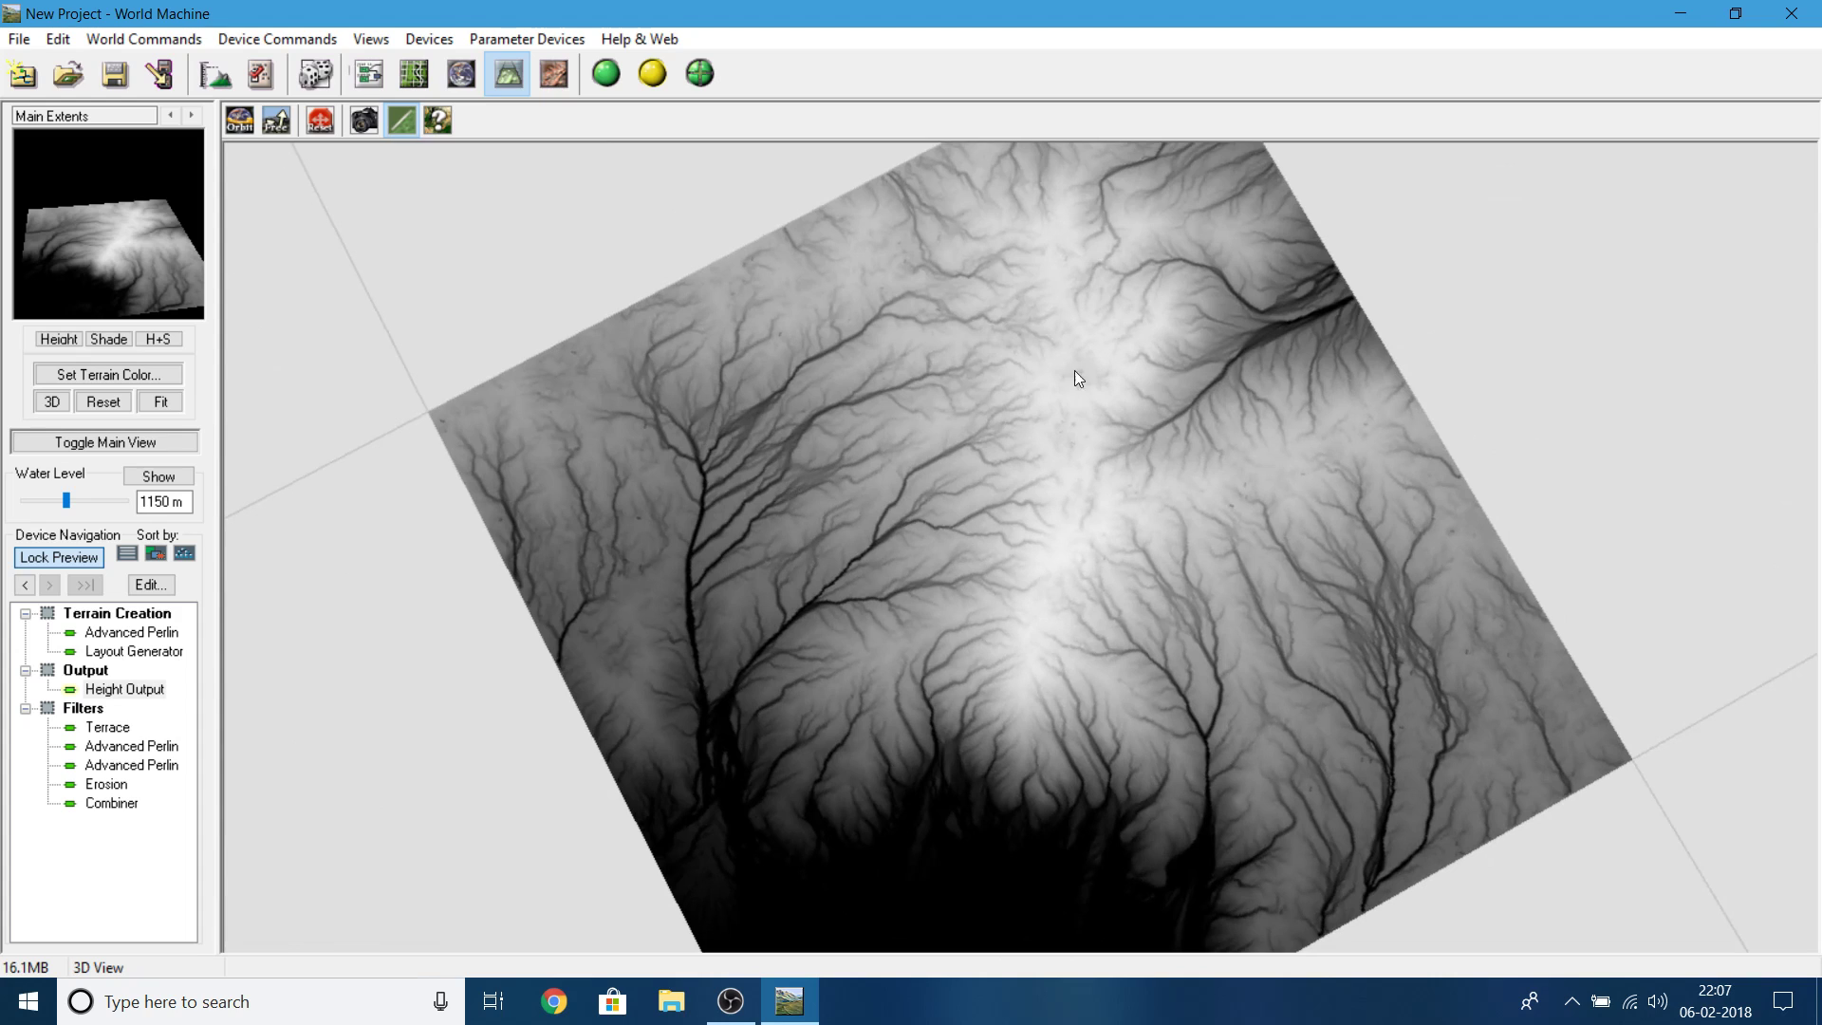
{"action": "left_click_drag", "start_coordinate": [1063, 374], "coordinate": [749, 590]}
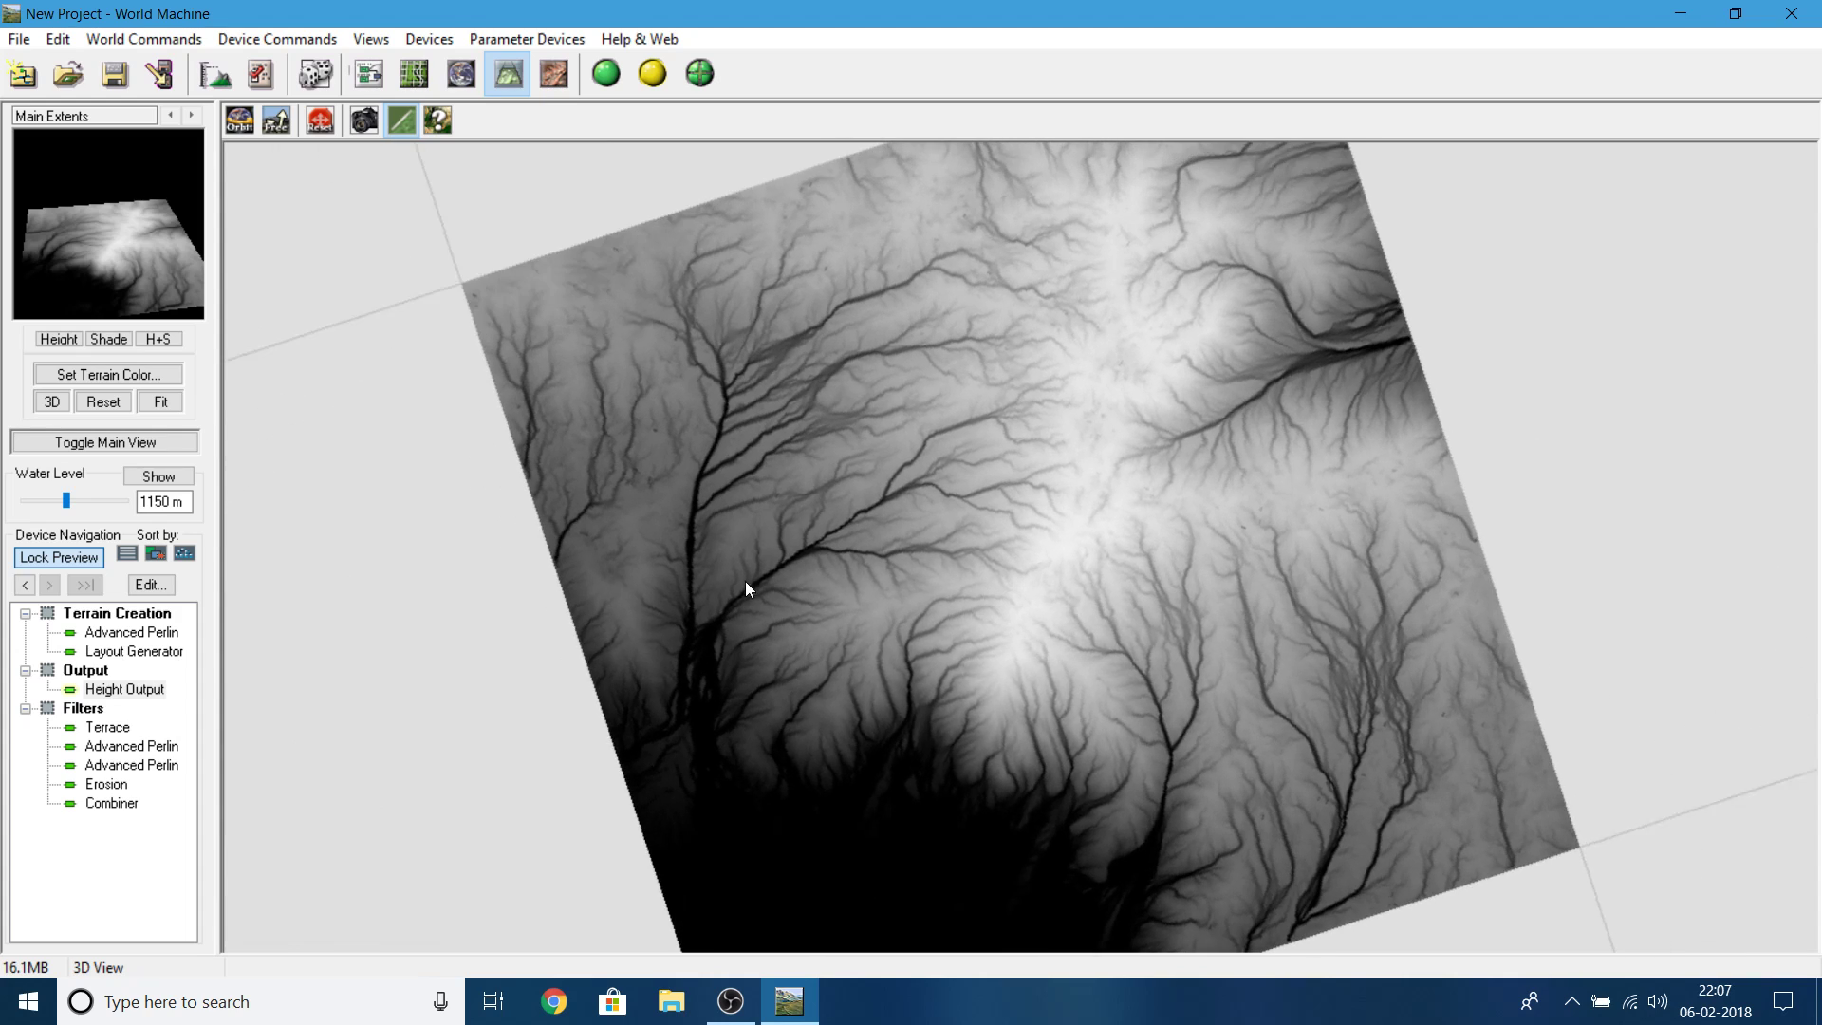
{"action": "left_click", "coordinate": [418, 83]}
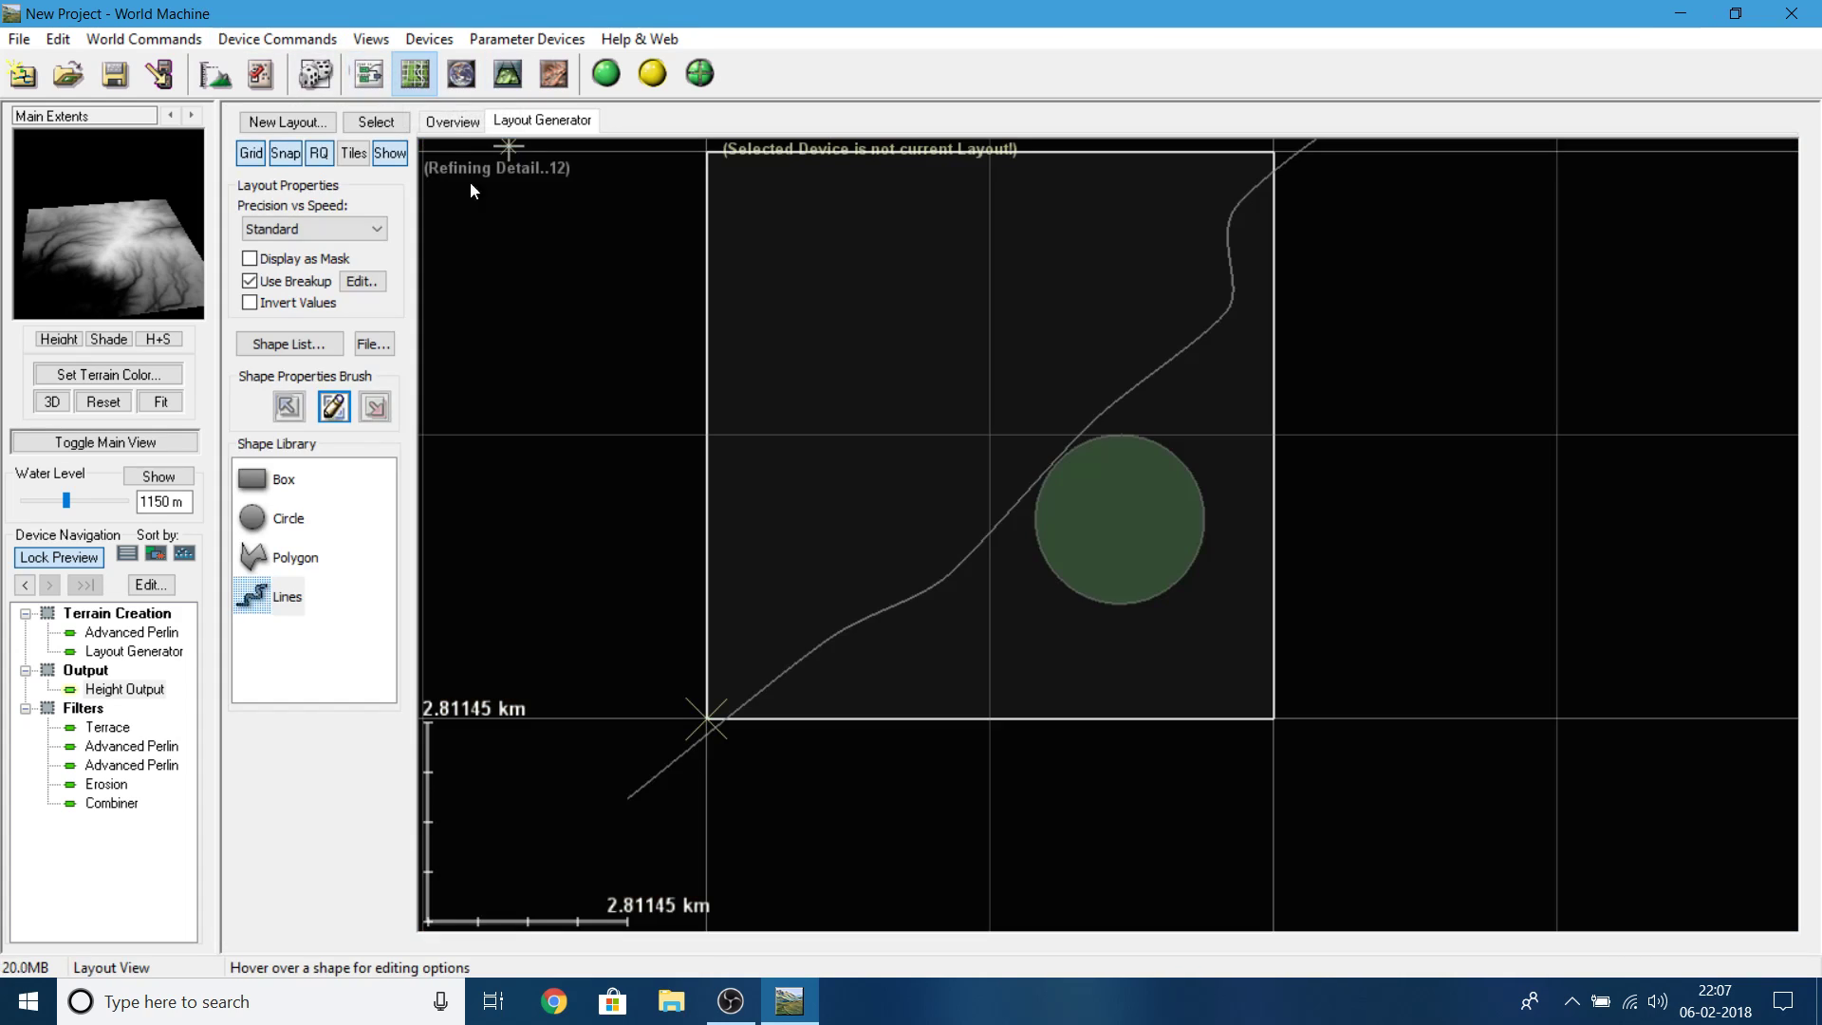
{"action": "left_click", "coordinate": [365, 78]}
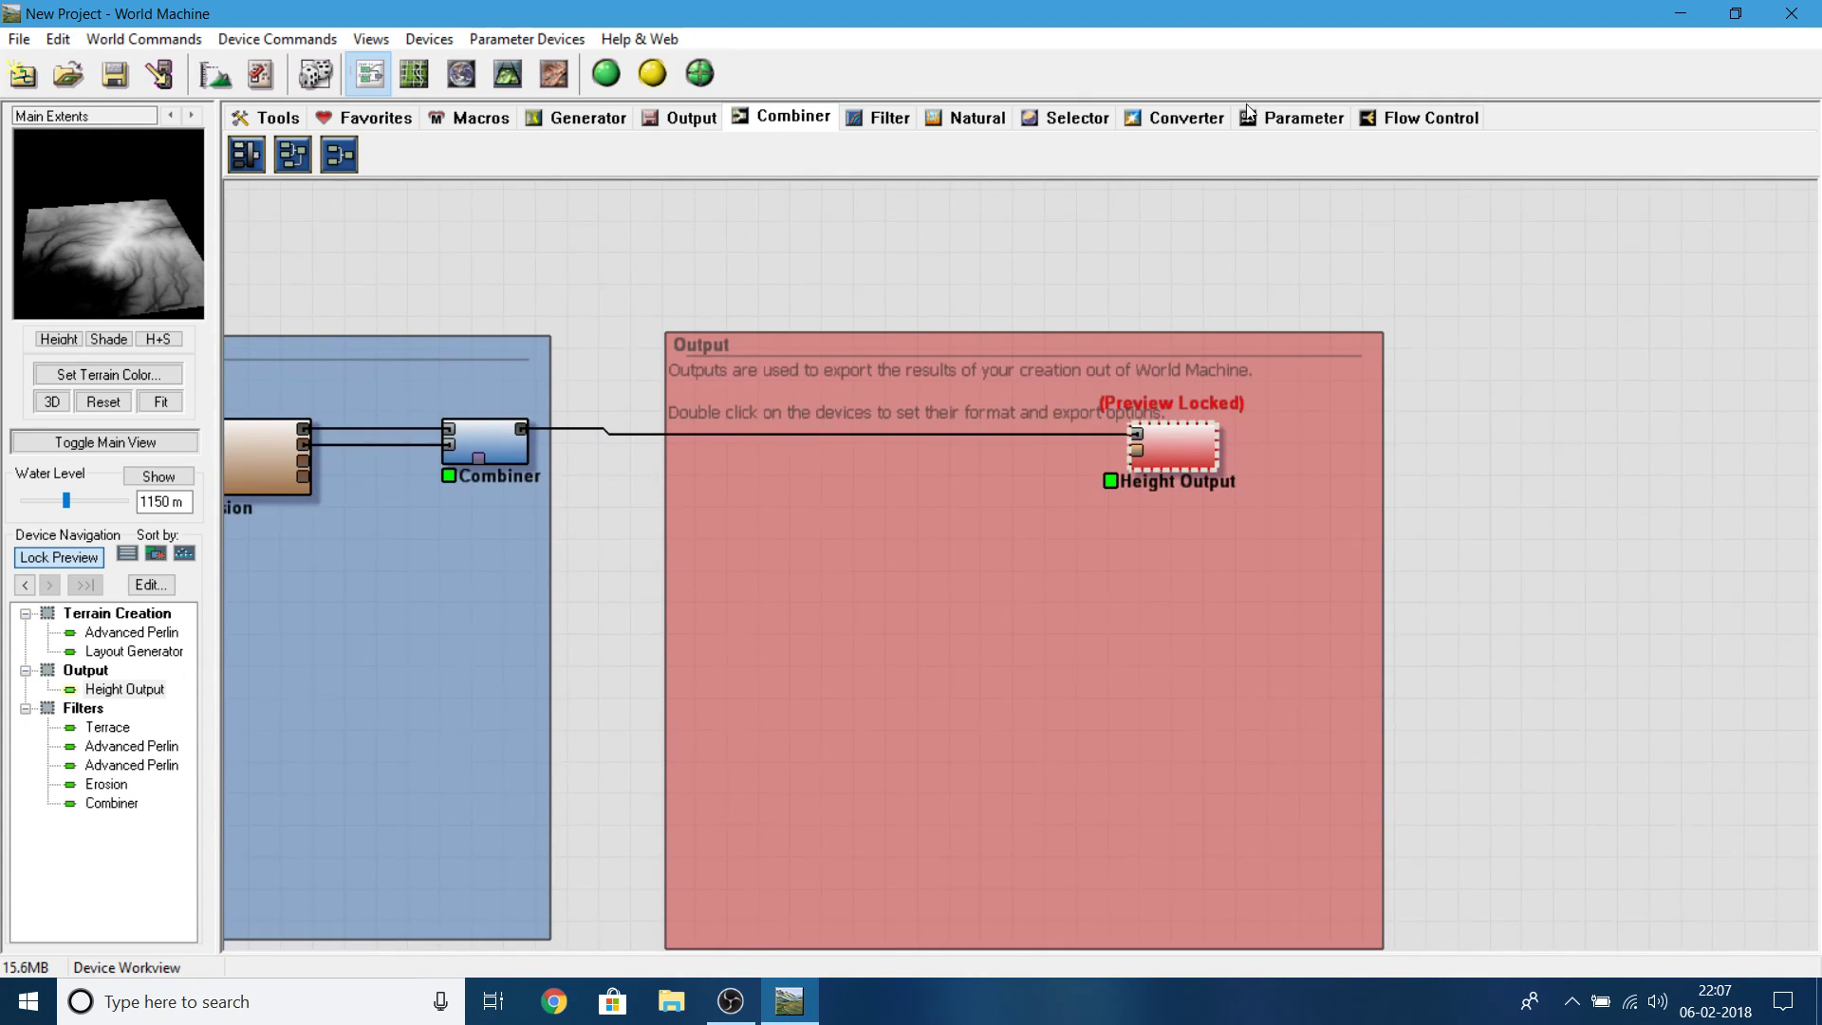
- Add an Overlay View to the Output group, connect the Combiner's output to its first input, and lock the preview on it
{"action": "left_click", "coordinate": [688, 116]}
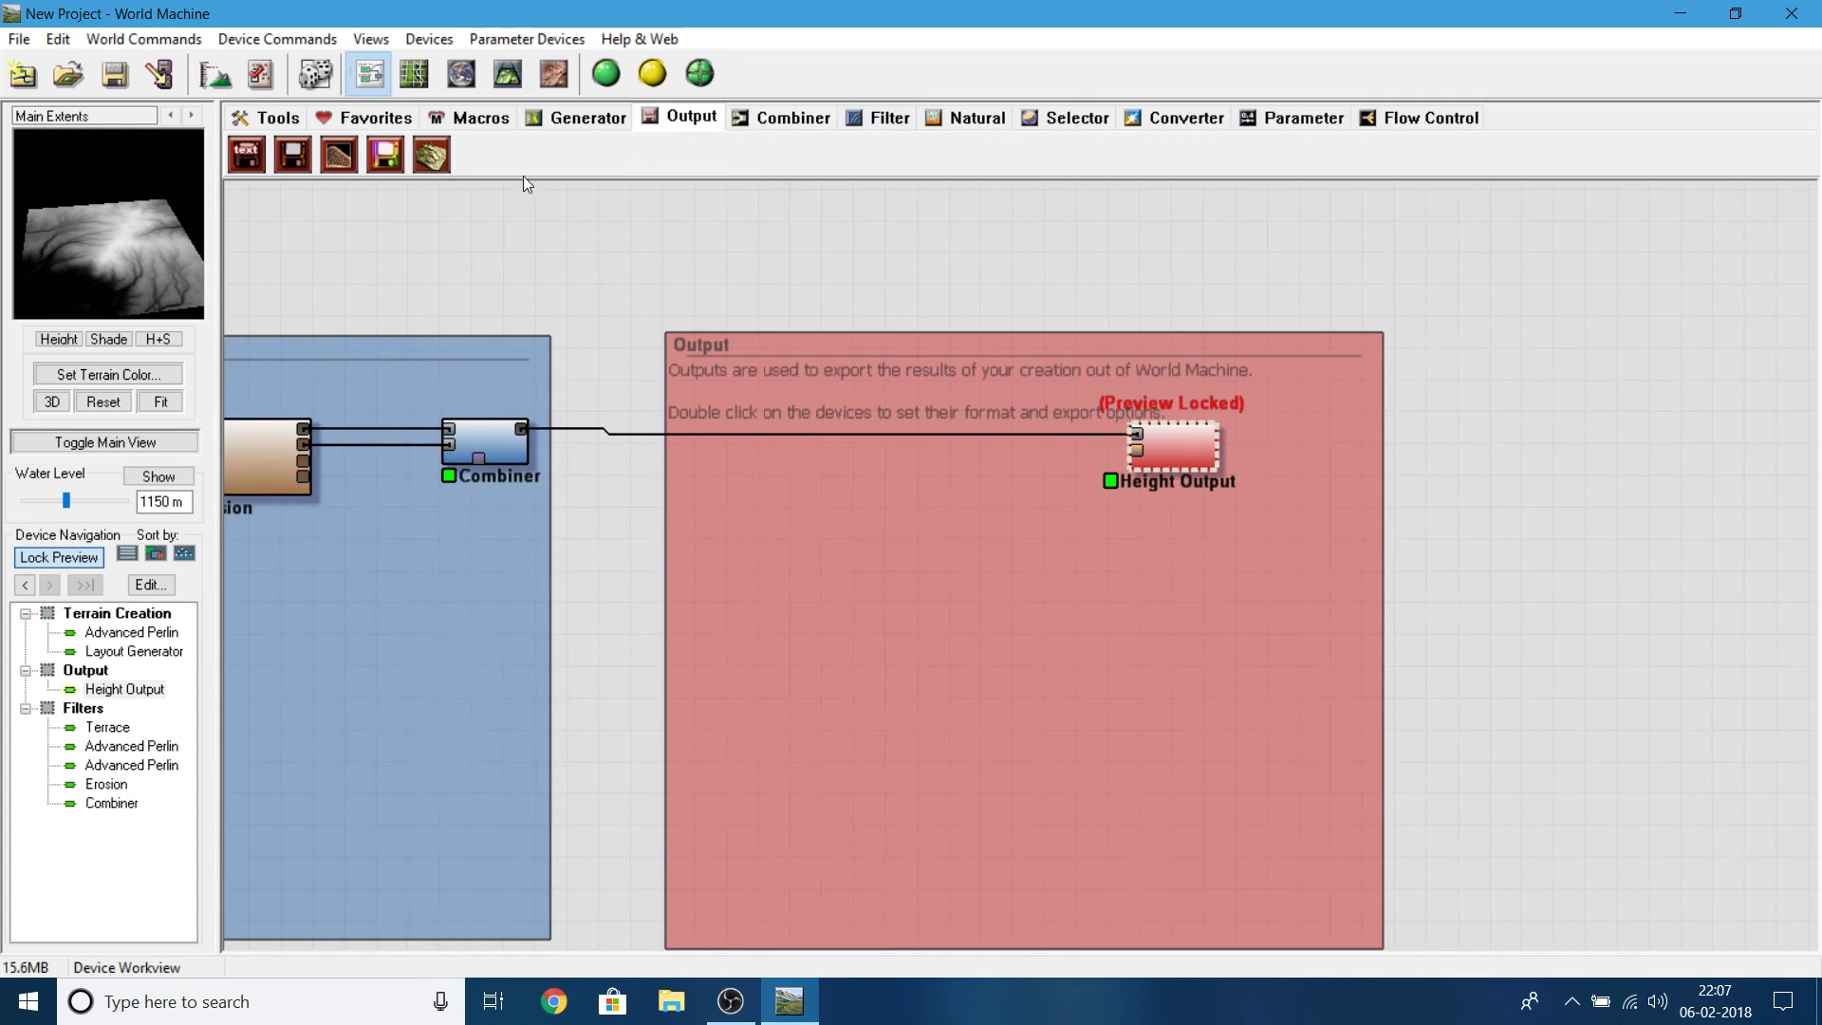
{"action": "left_click", "coordinate": [436, 165]}
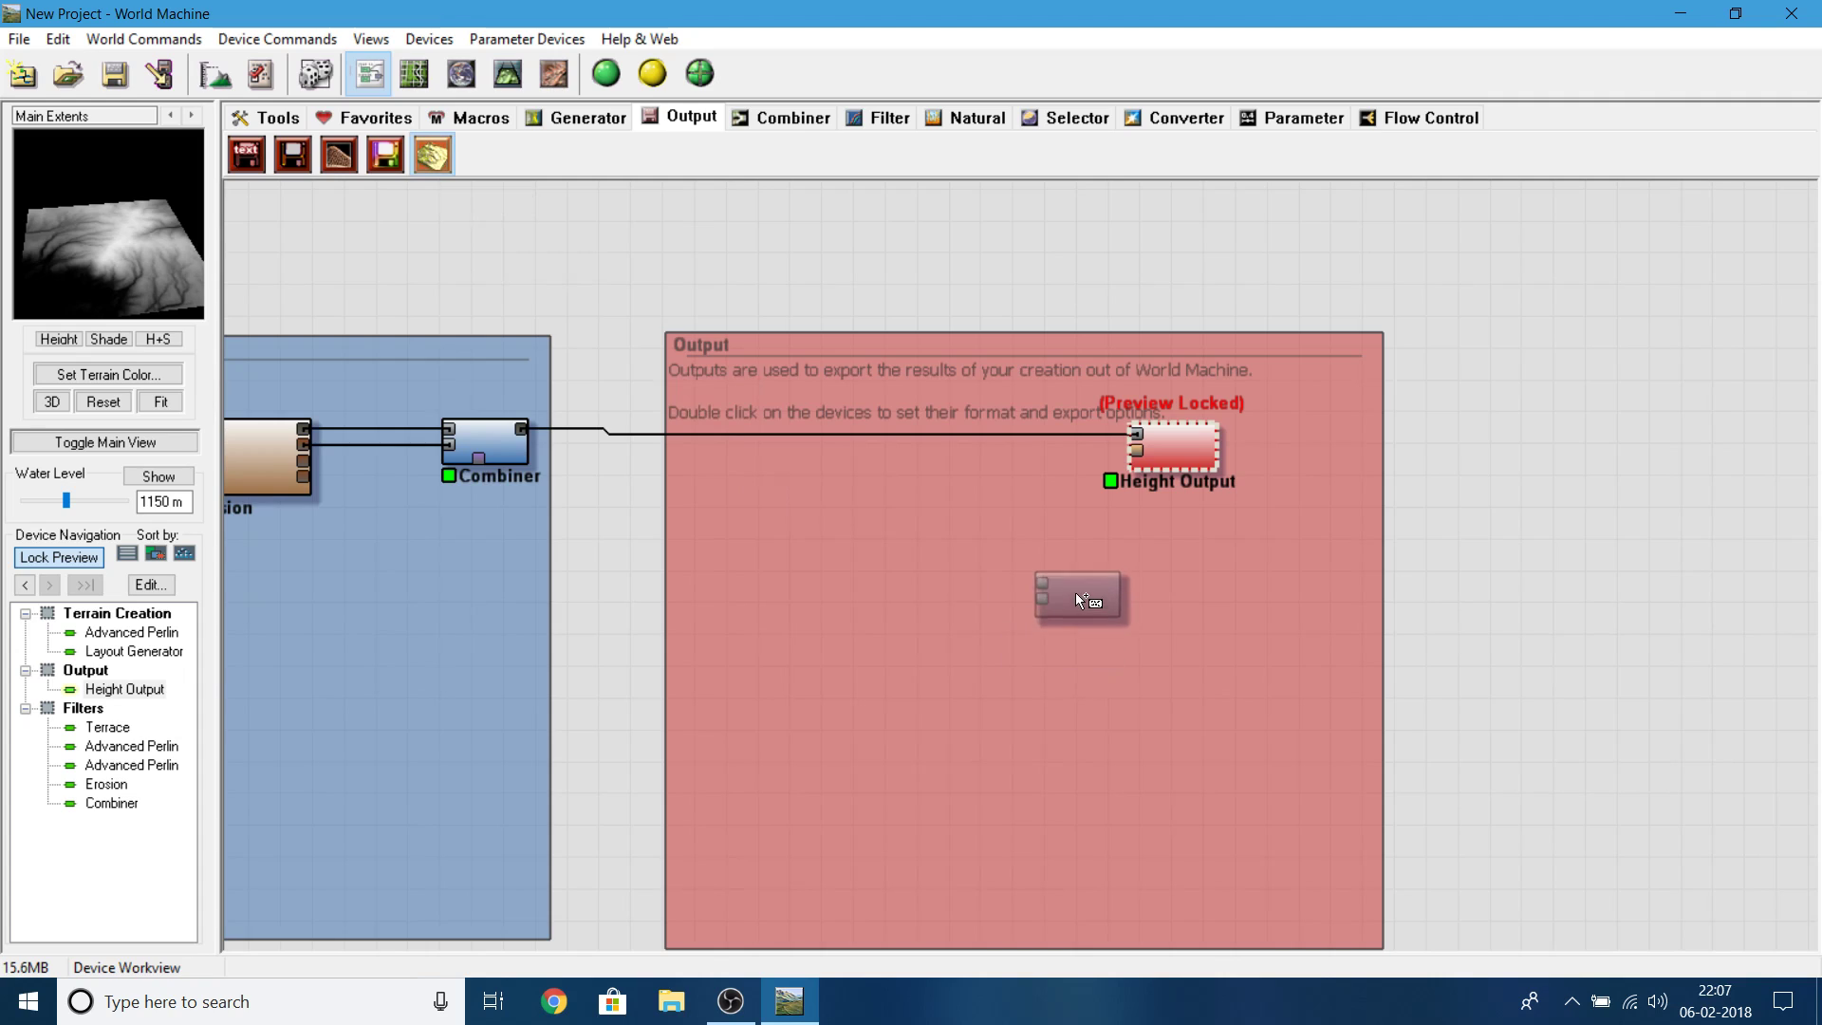
{"action": "left_click", "coordinate": [1073, 593]}
{"action": "left_click_drag", "start_coordinate": [521, 429], "coordinate": [1039, 579]}
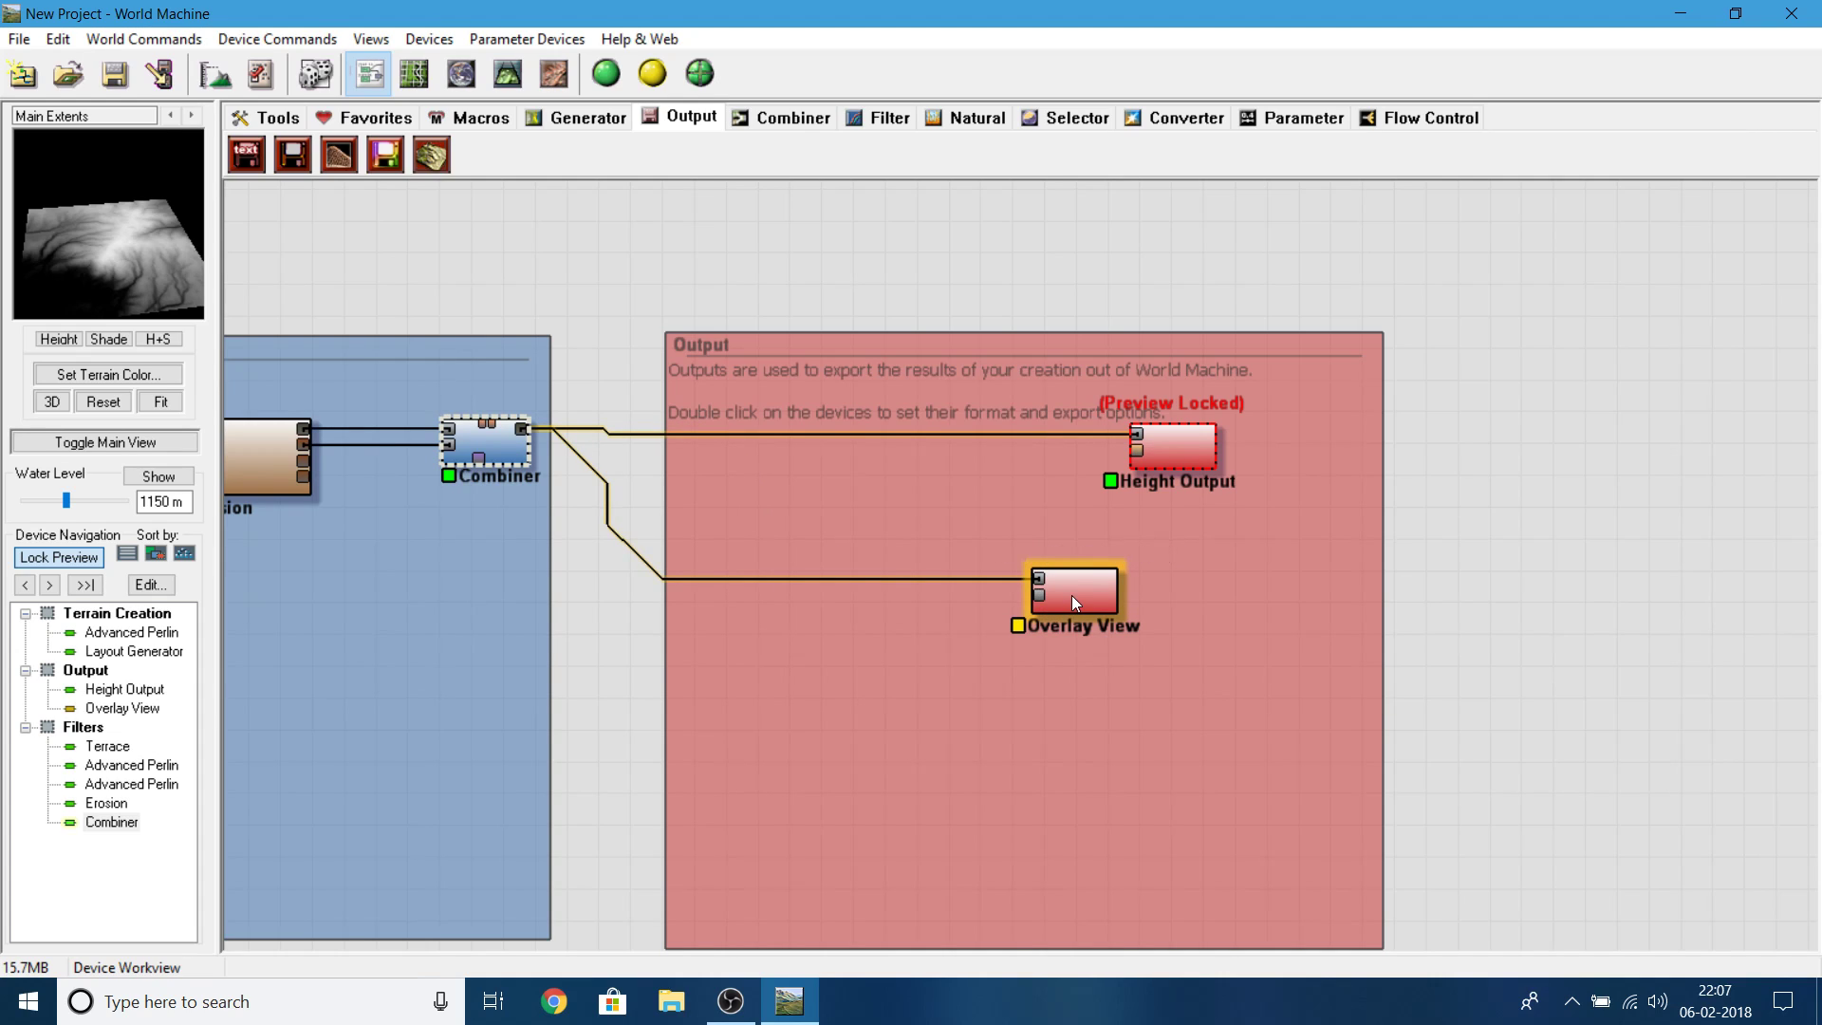
{"action": "key", "text": "f"}
{"action": "left_click", "coordinate": [1084, 605]}
{"action": "key", "text": "f"}
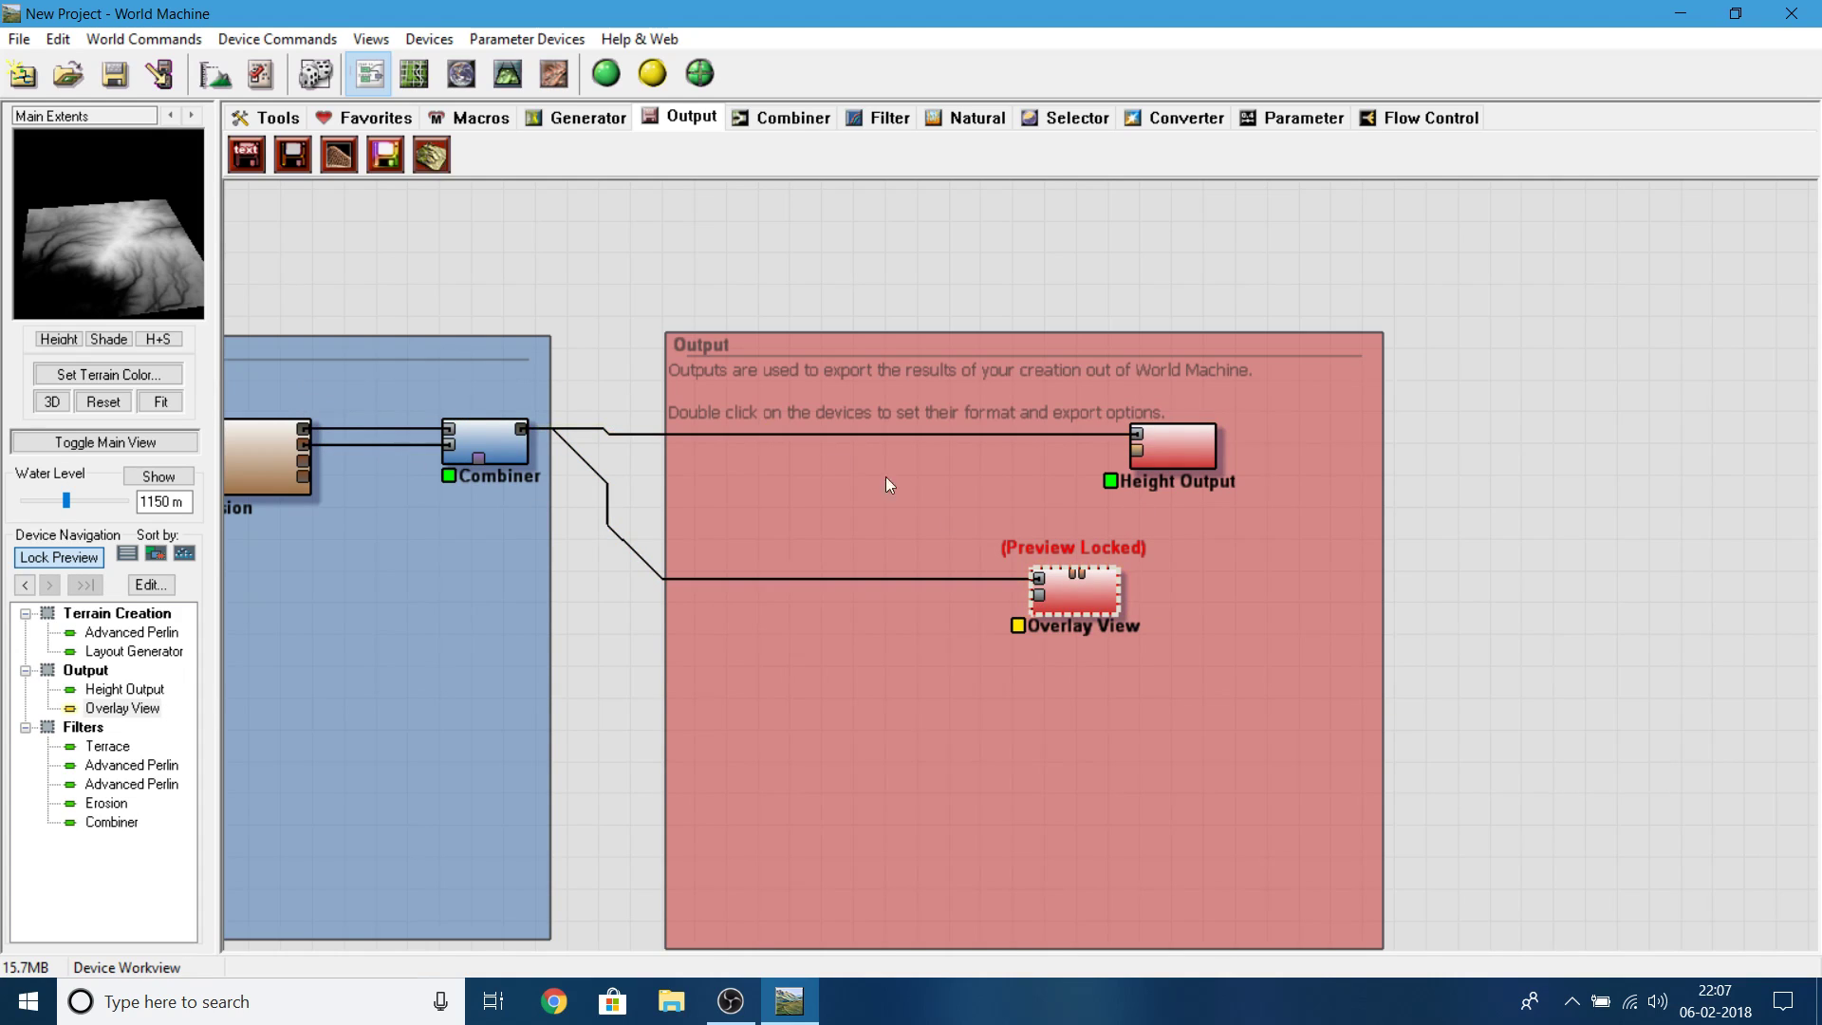
{"action": "left_click_drag", "start_coordinate": [1042, 598], "coordinate": [542, 686]}
{"action": "middle_click_drag", "start_coordinate": [801, 311], "coordinate": [864, 235]}
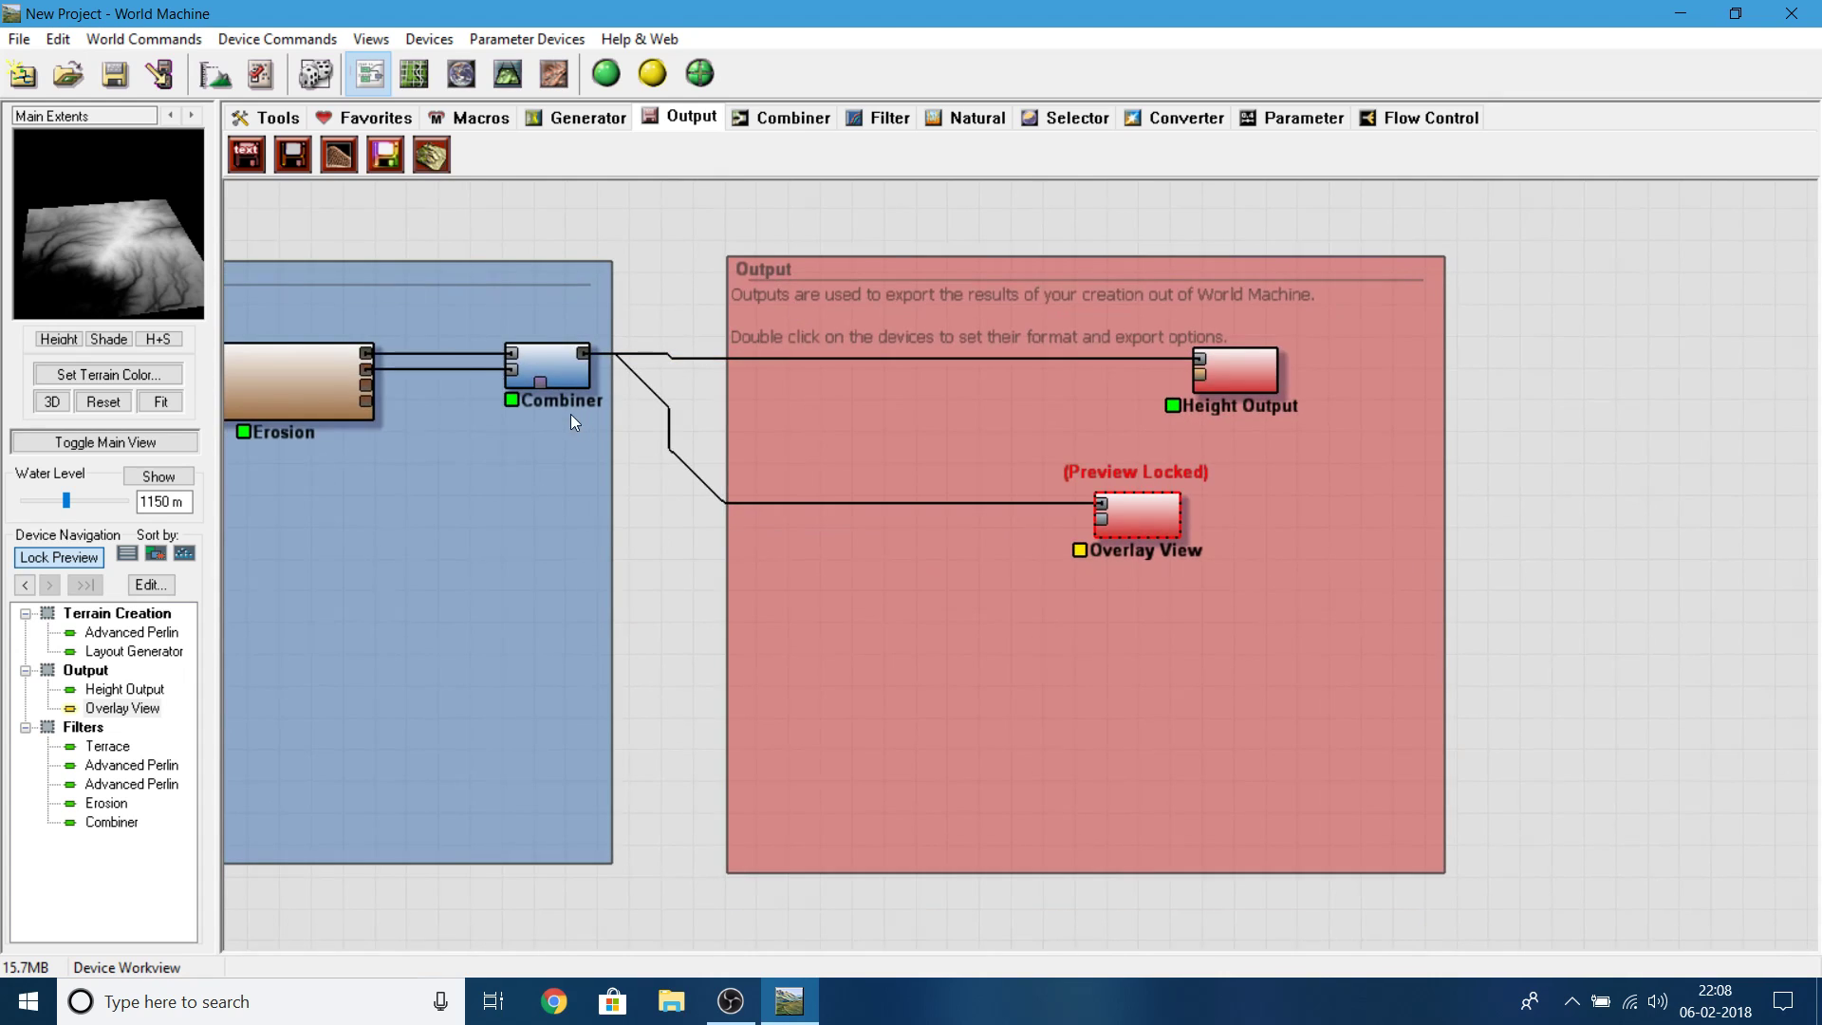
{"action": "left_click_drag", "start_coordinate": [584, 356], "coordinate": [845, 617]}
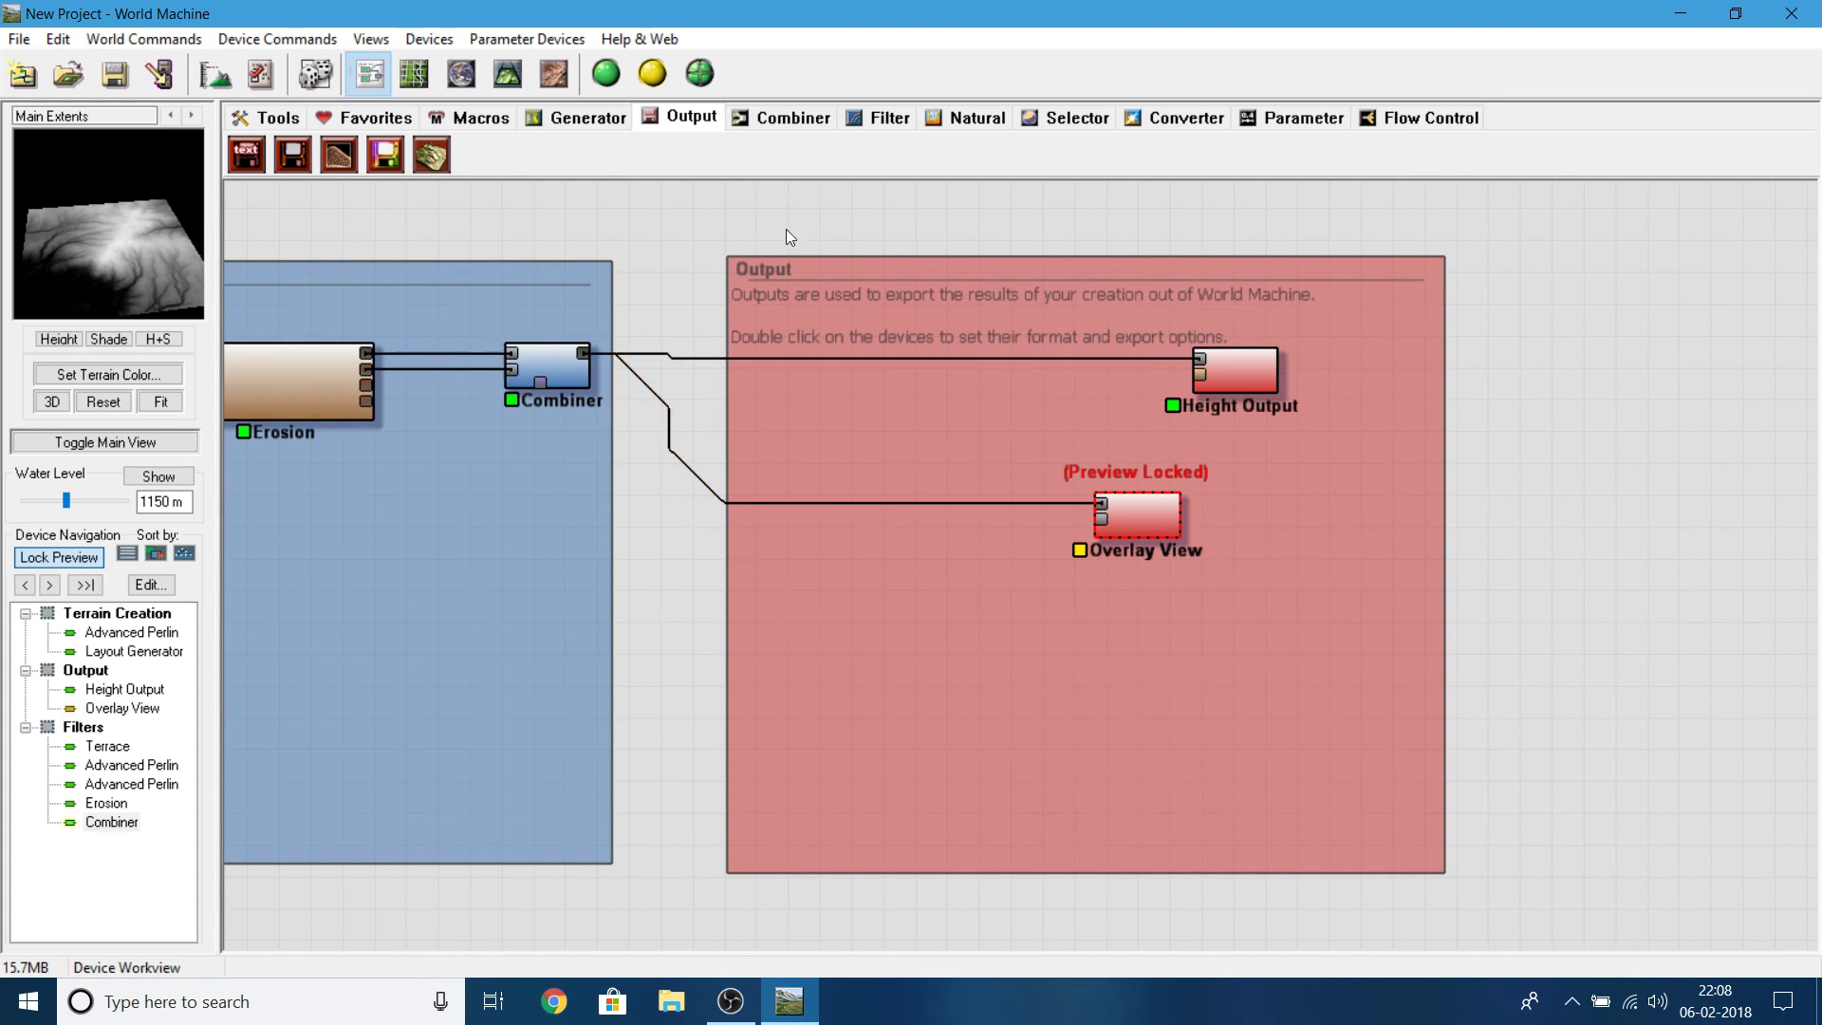
- Add a Colorizer to the Output group, fed by the Combiner's output, and connect it to the Overlay View's second input
{"action": "left_click", "coordinate": [999, 127]}
{"action": "left_click", "coordinate": [1079, 123]}
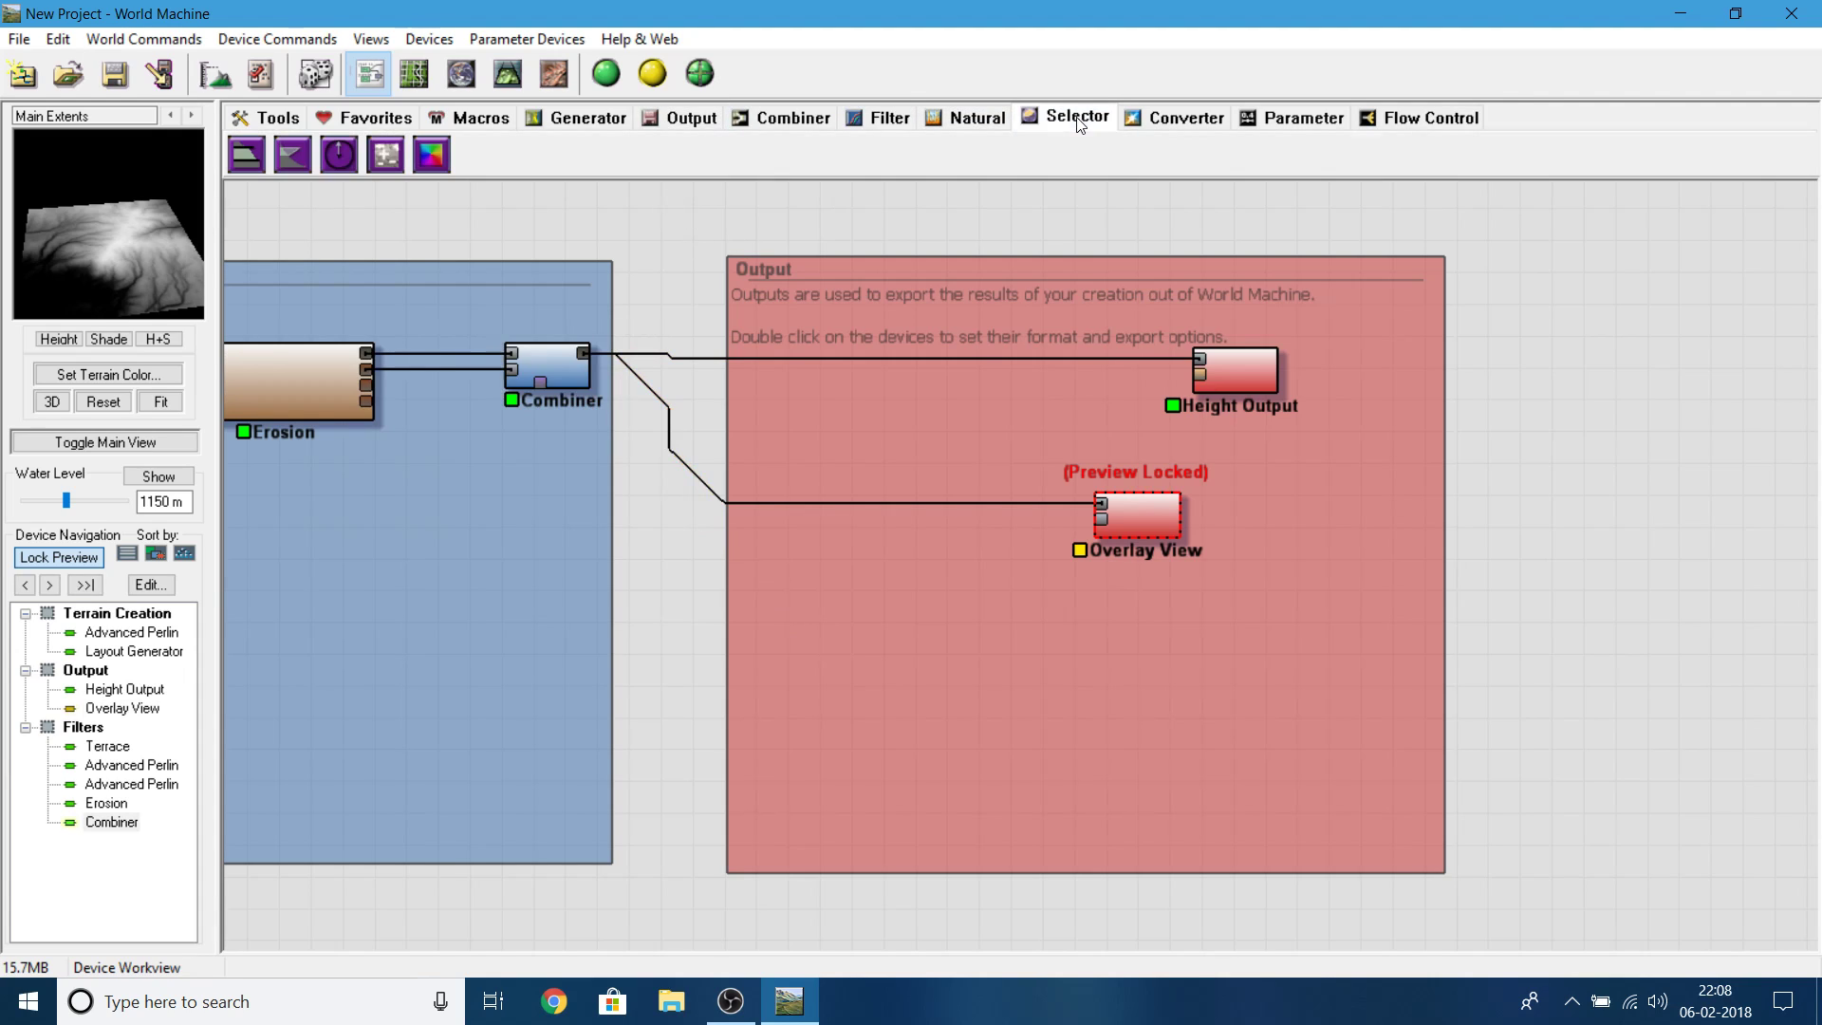
{"action": "left_click", "coordinate": [1176, 117]}
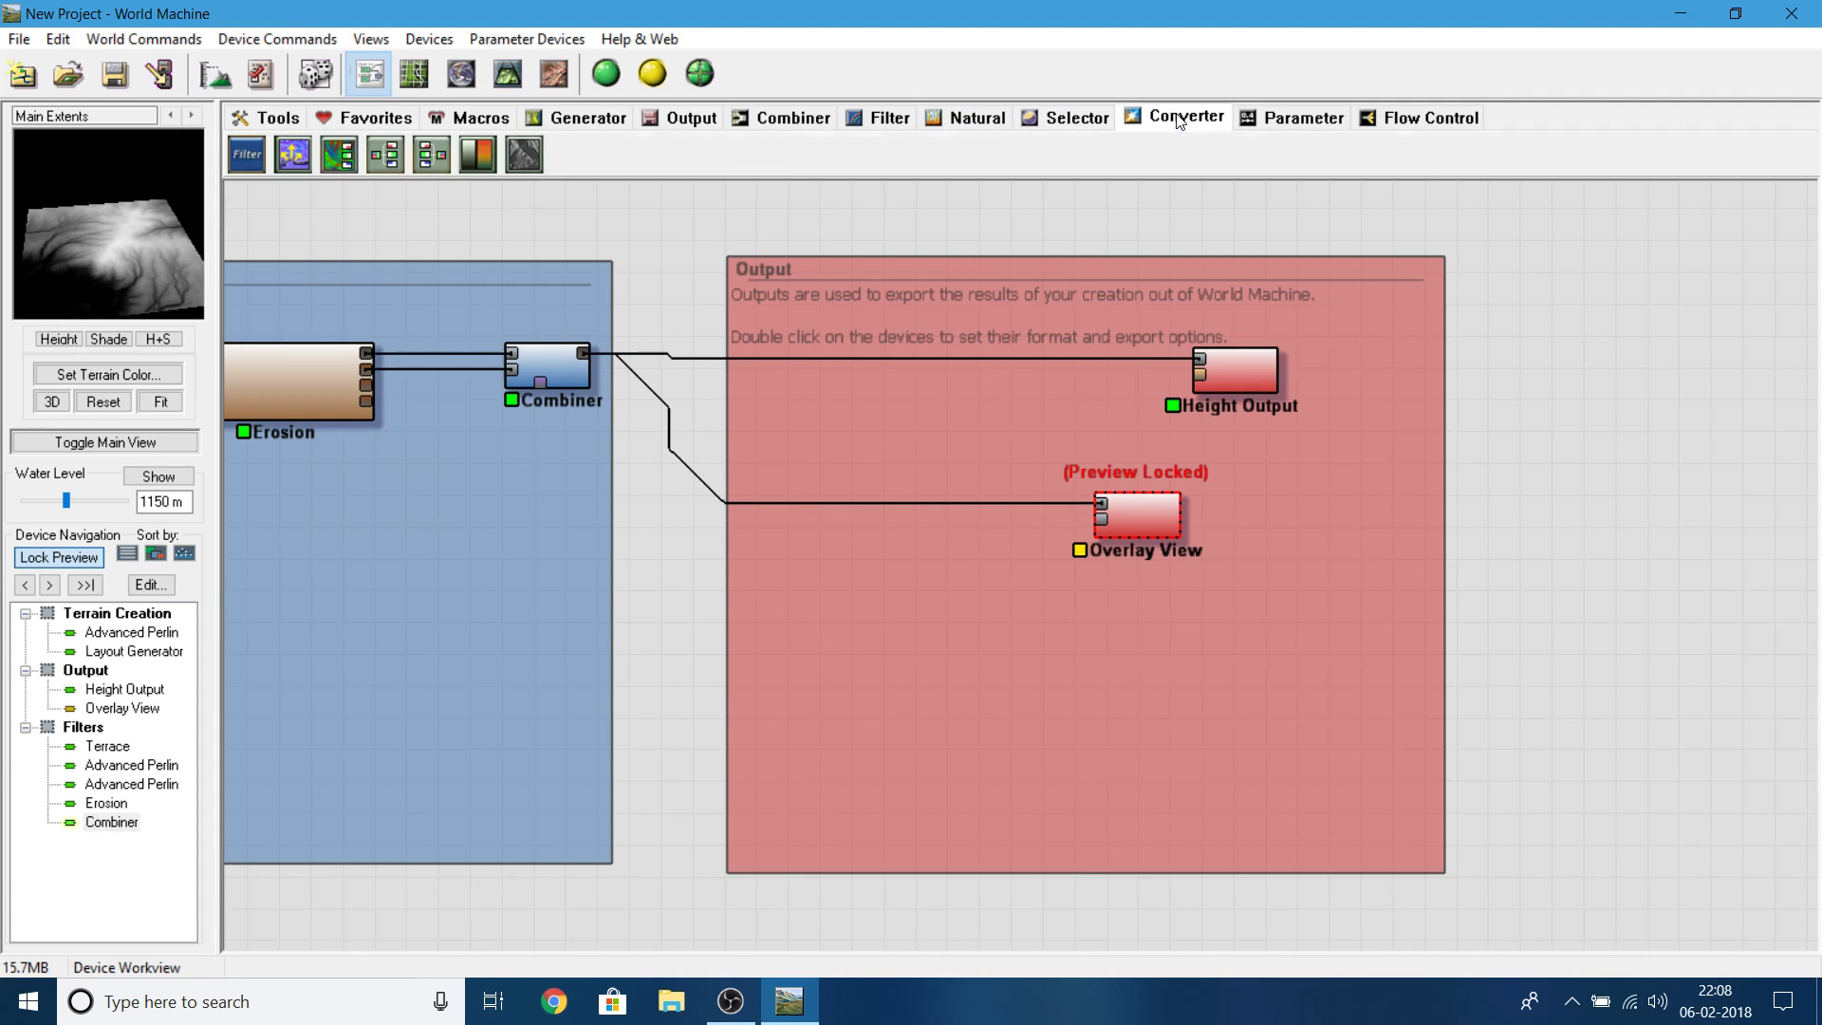
{"action": "left_click", "coordinate": [478, 152]}
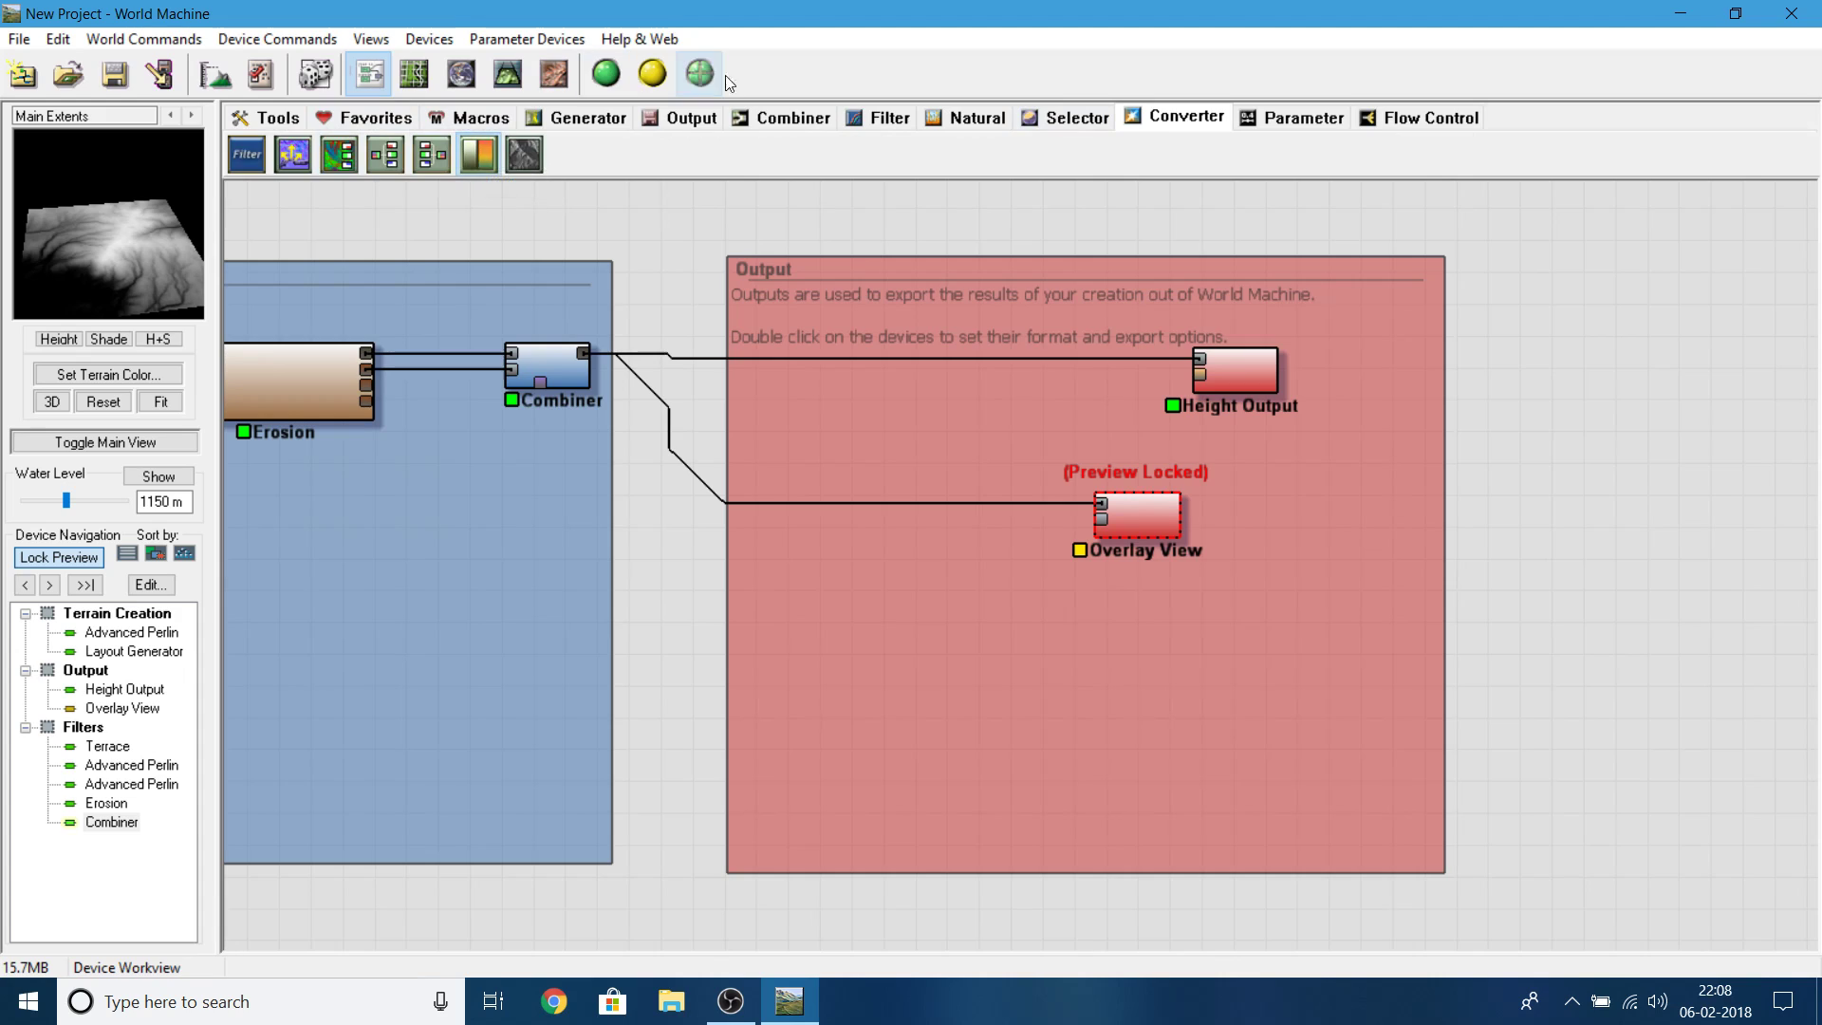
{"action": "left_click", "coordinate": [888, 560]}
{"action": "left_click_drag", "start_coordinate": [912, 549], "coordinate": [1118, 532]}
{"action": "left_click", "coordinate": [837, 554]}
{"action": "left_click_drag", "start_coordinate": [833, 552], "coordinate": [556, 362]}
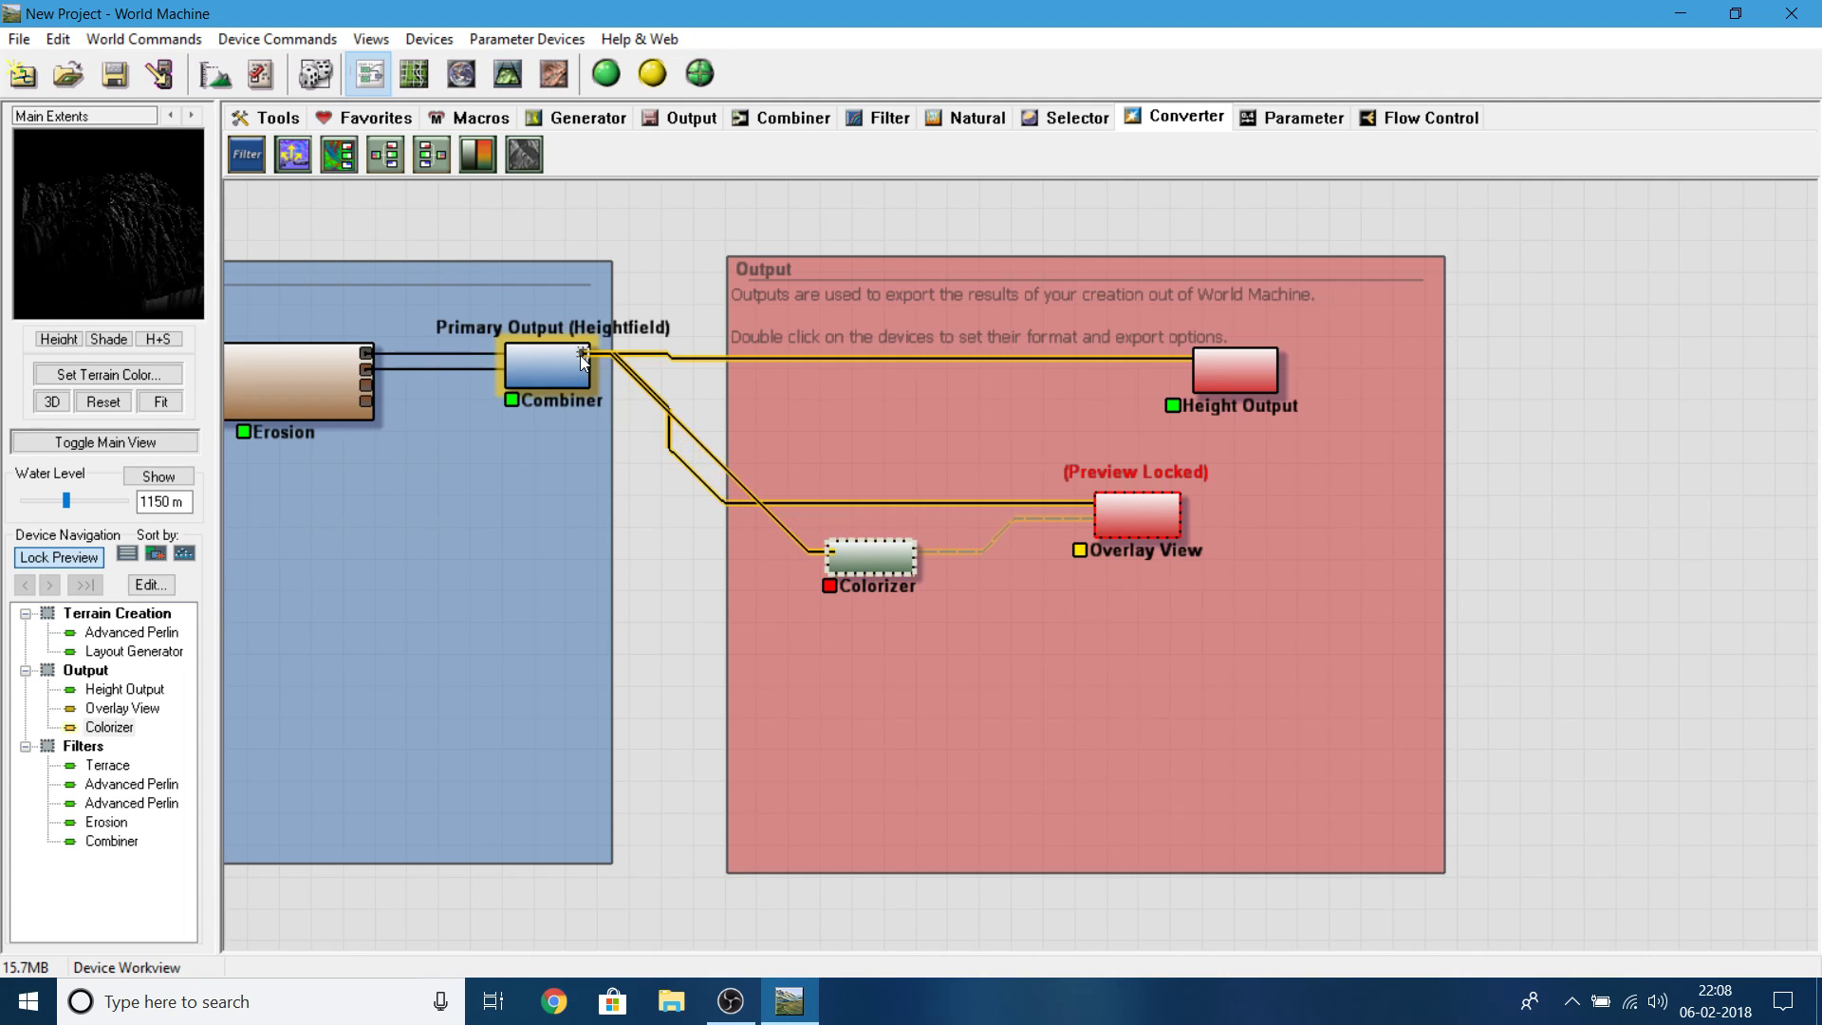
{"action": "left_click", "coordinate": [877, 573]}
{"action": "left_click_drag", "start_coordinate": [883, 558], "coordinate": [878, 554]}
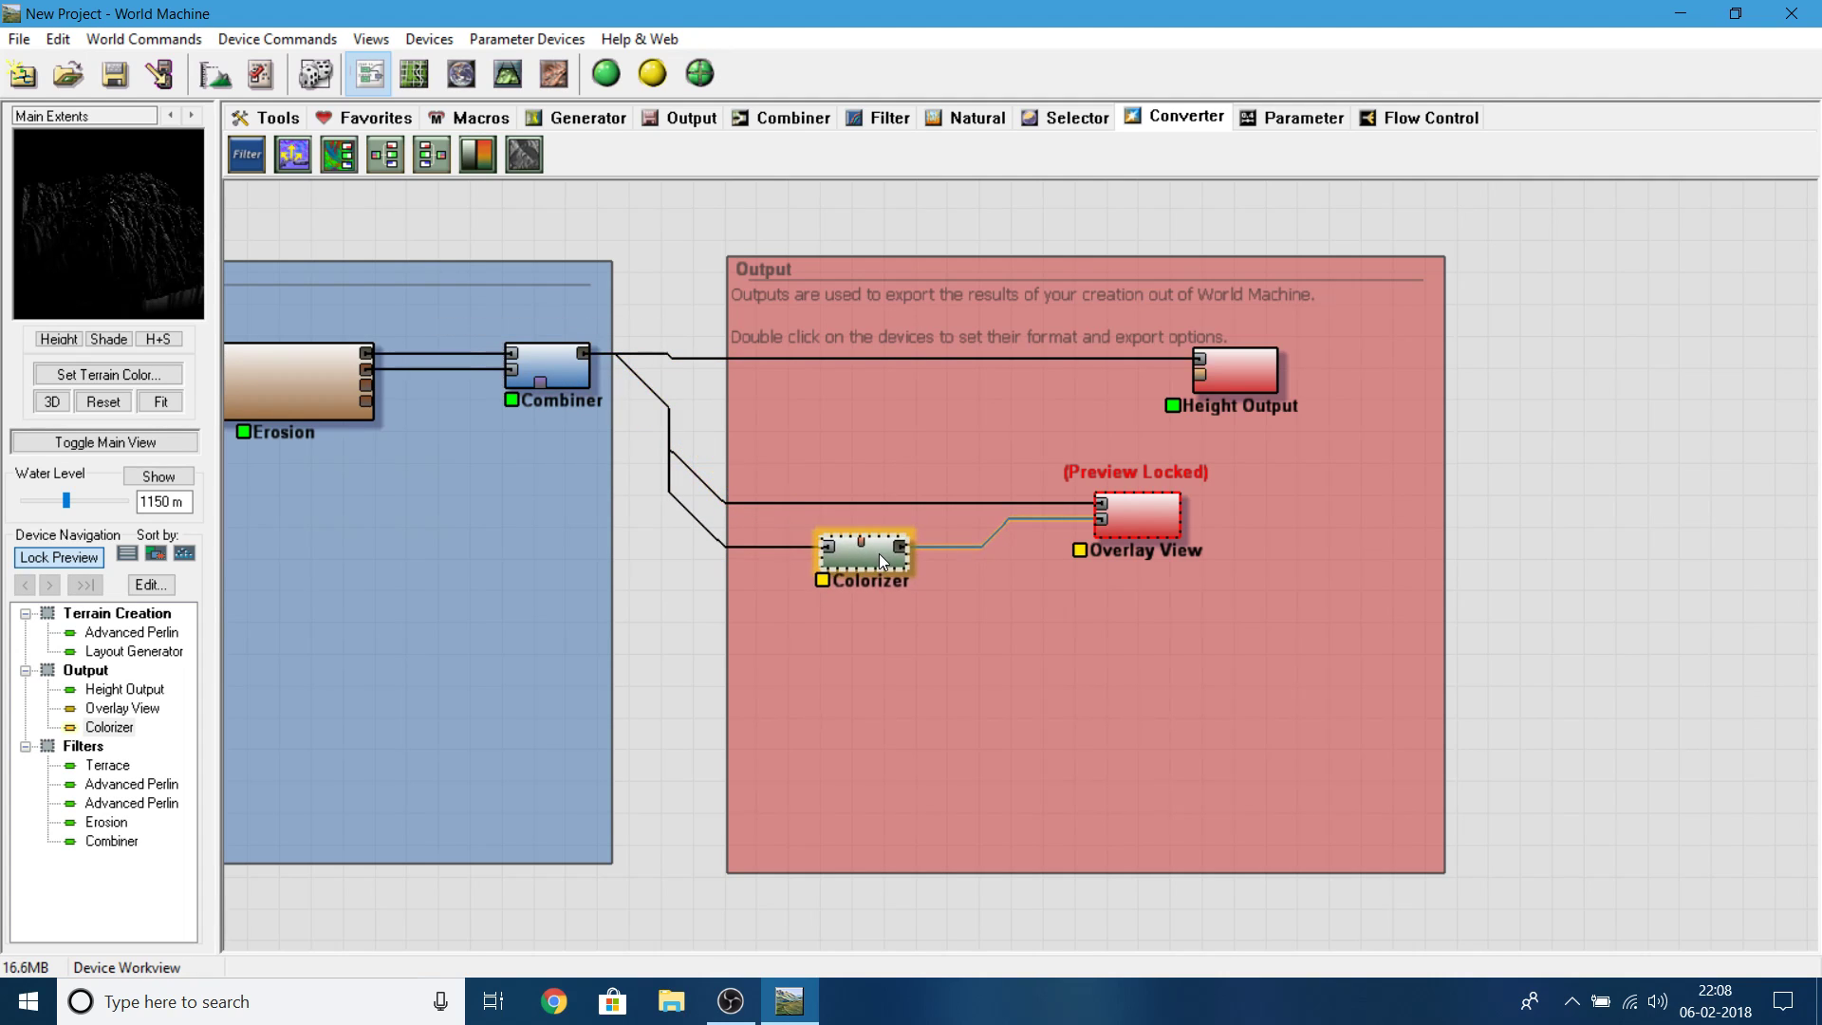
- Apply the Classic Mountains preset to the Colorizer and accept its gradient
{"action": "double_click", "coordinate": [879, 566]}
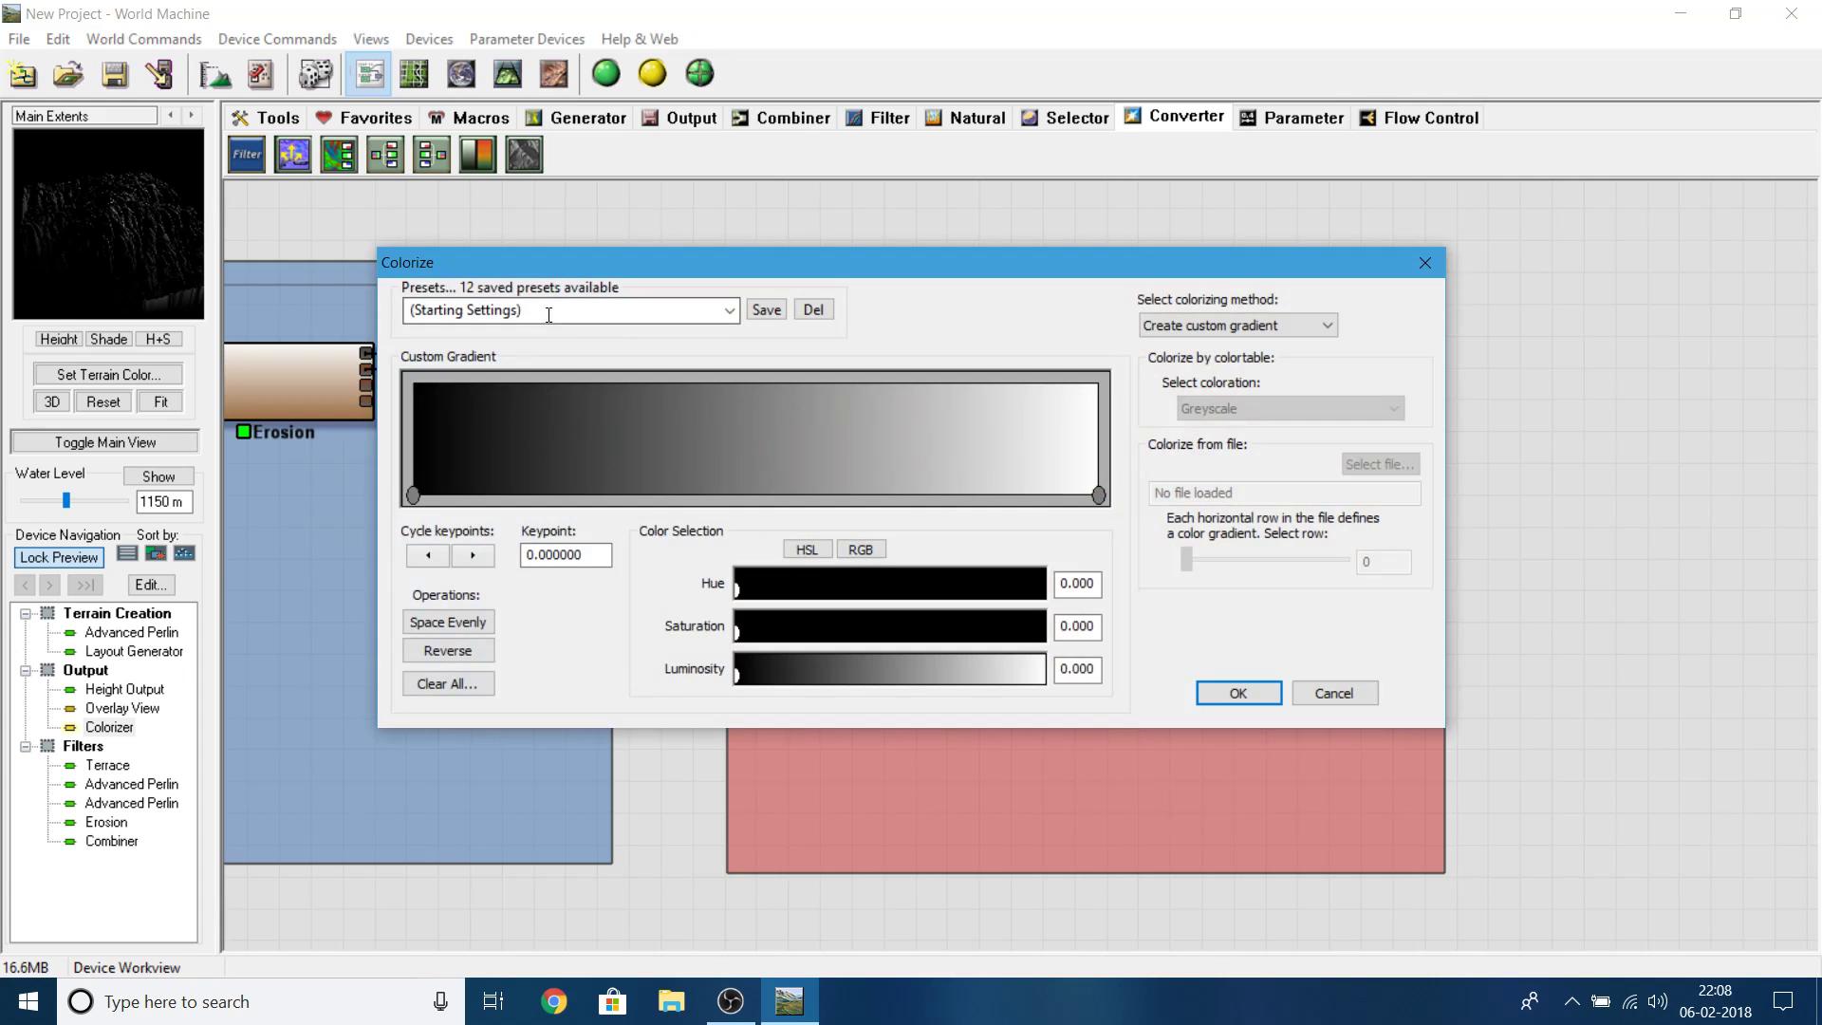
{"action": "left_click", "coordinate": [735, 309]}
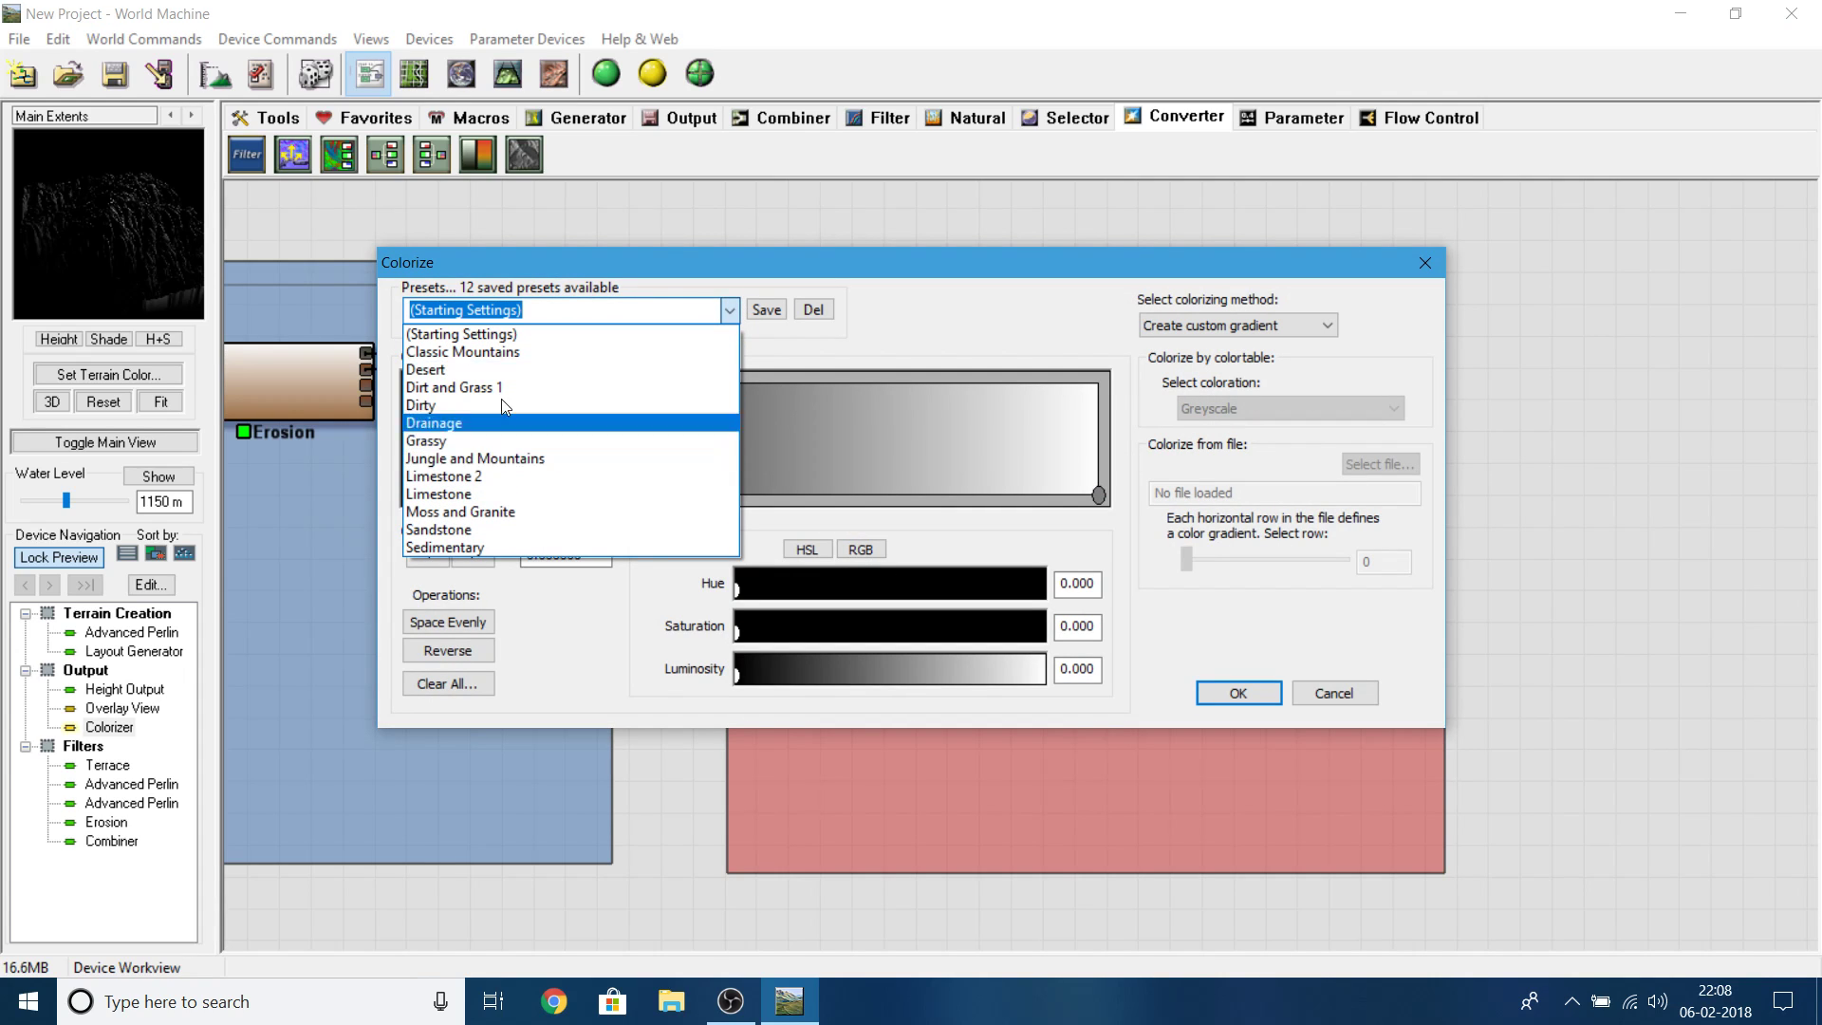
{"action": "left_click", "coordinate": [562, 351]}
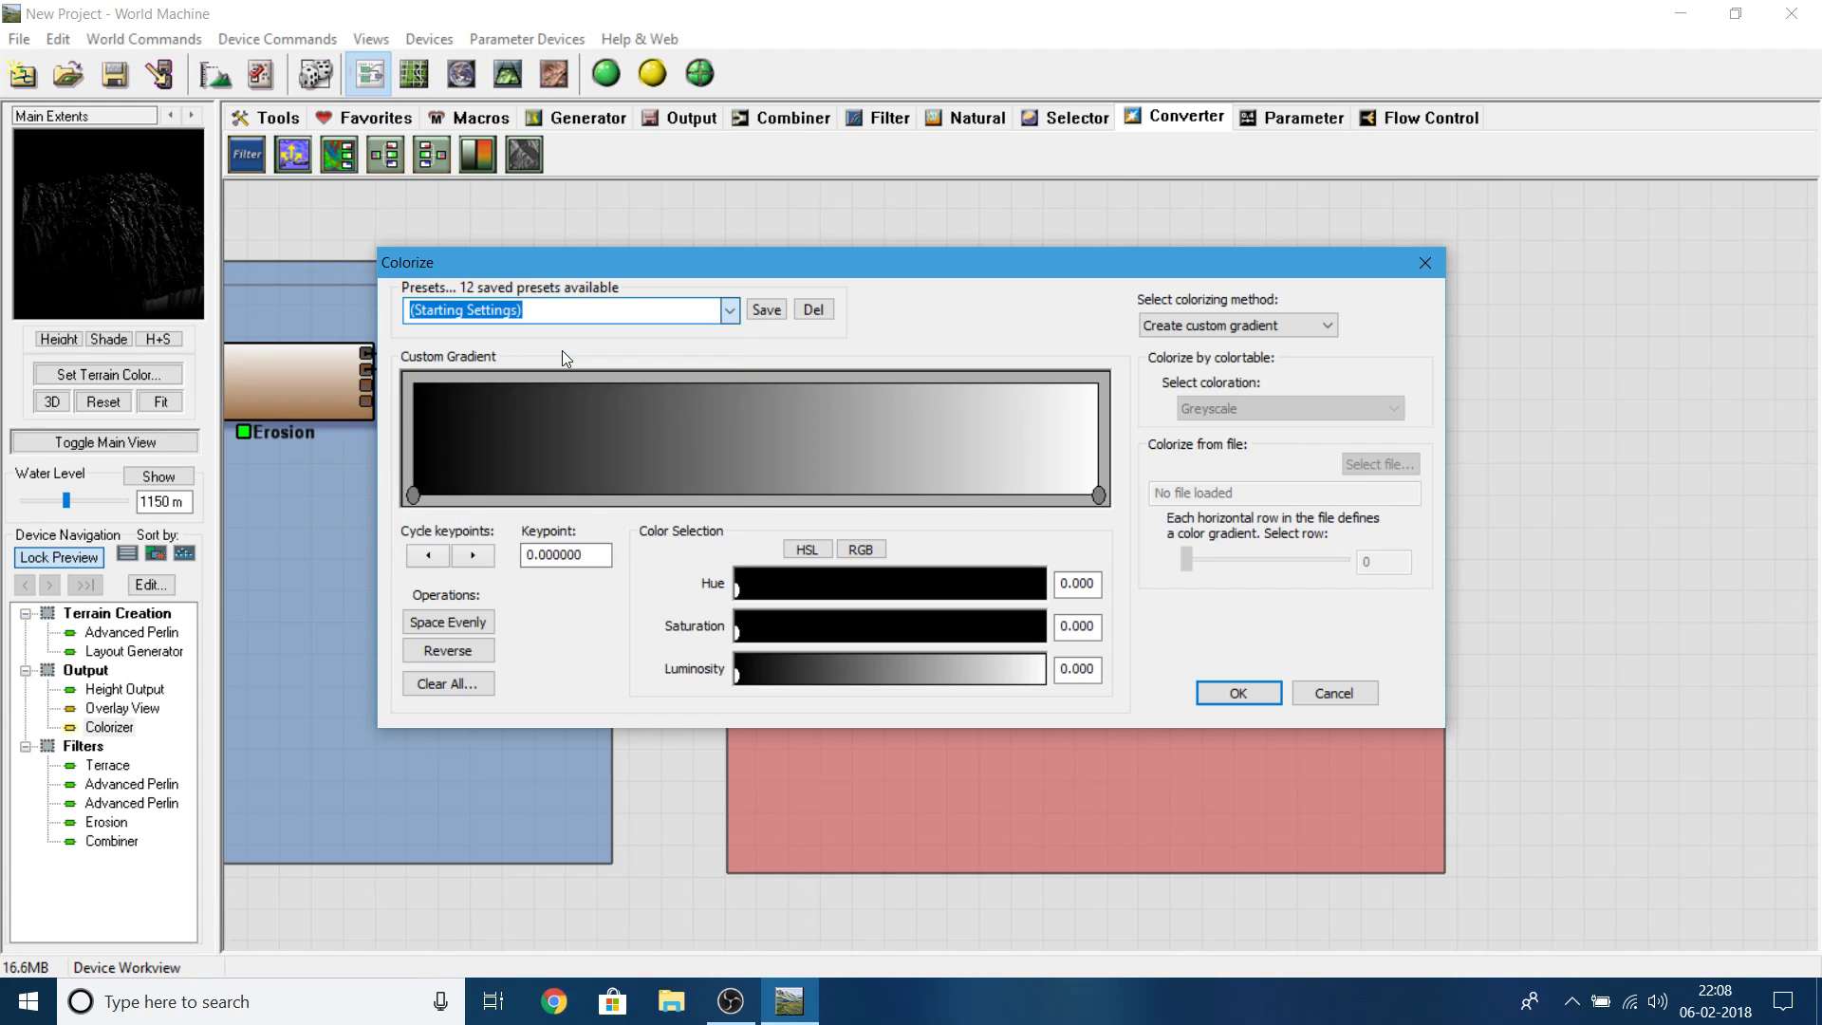
{"action": "left_click", "coordinate": [1255, 687]}
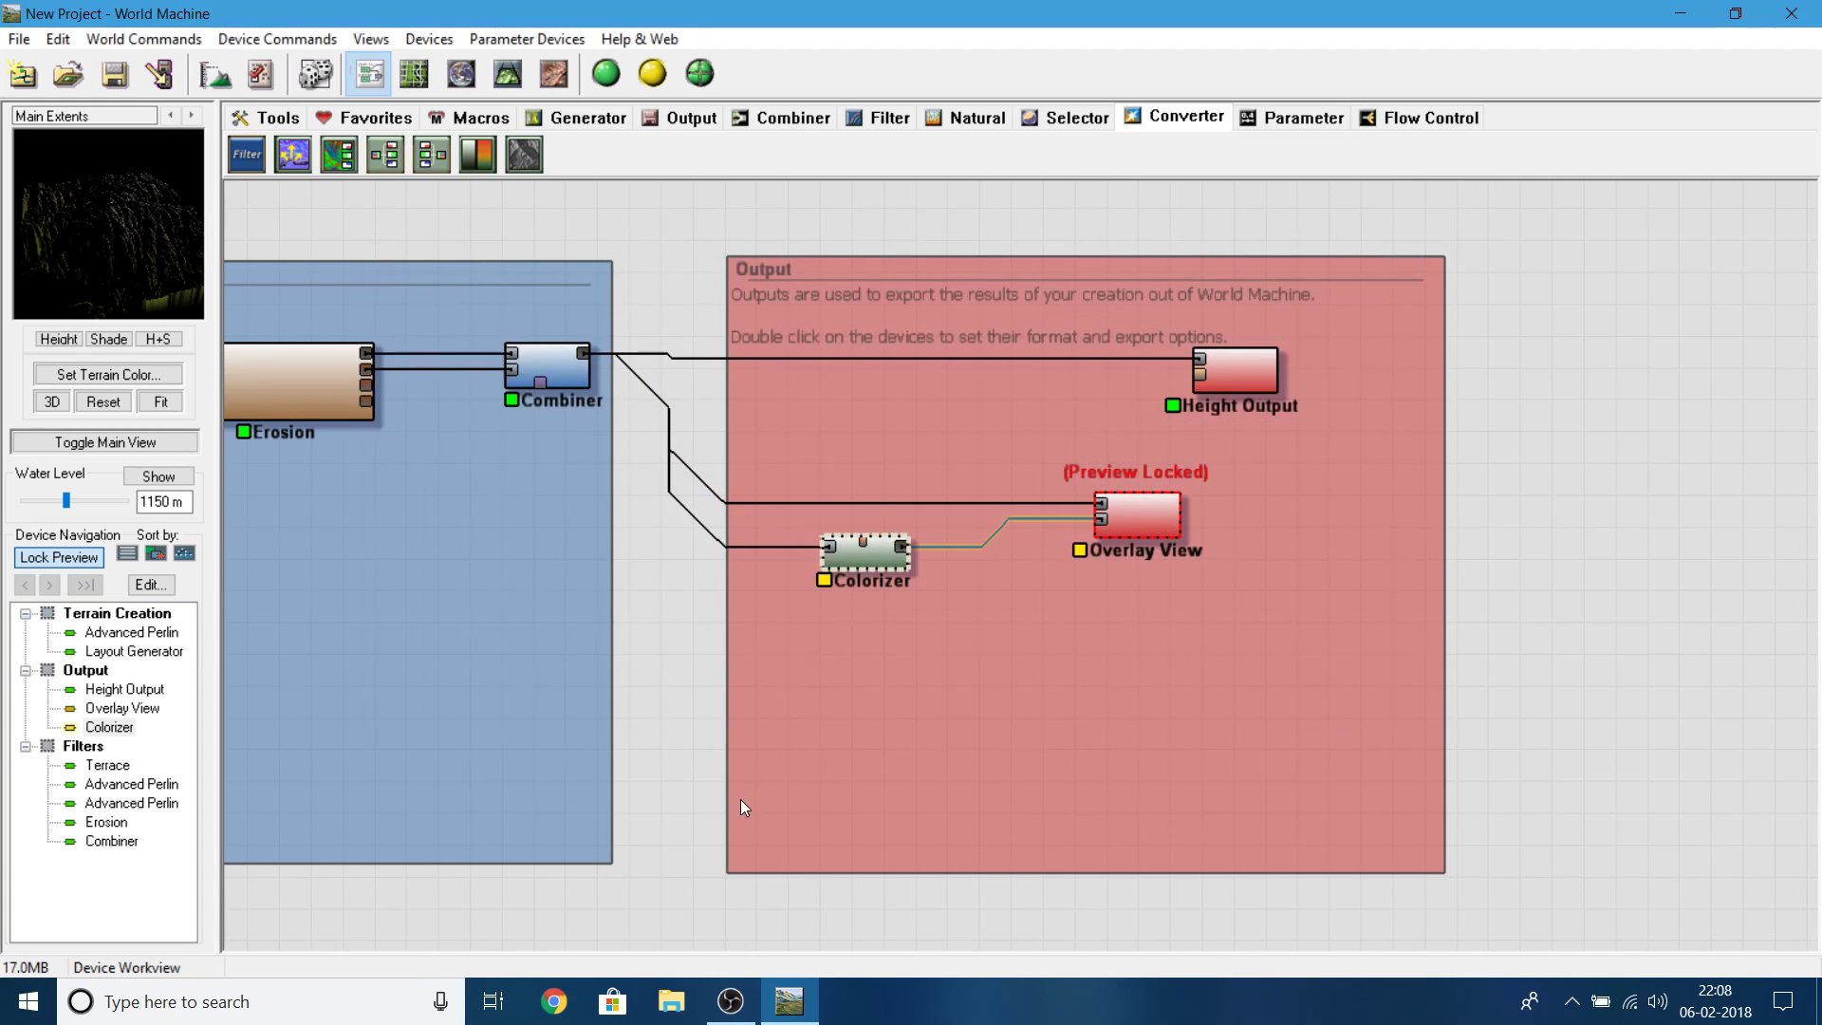
- Check the Overlay View's properties without changing them, and detach and reconnect the Colorizer link to its second input
{"action": "double_click", "coordinate": [1129, 512]}
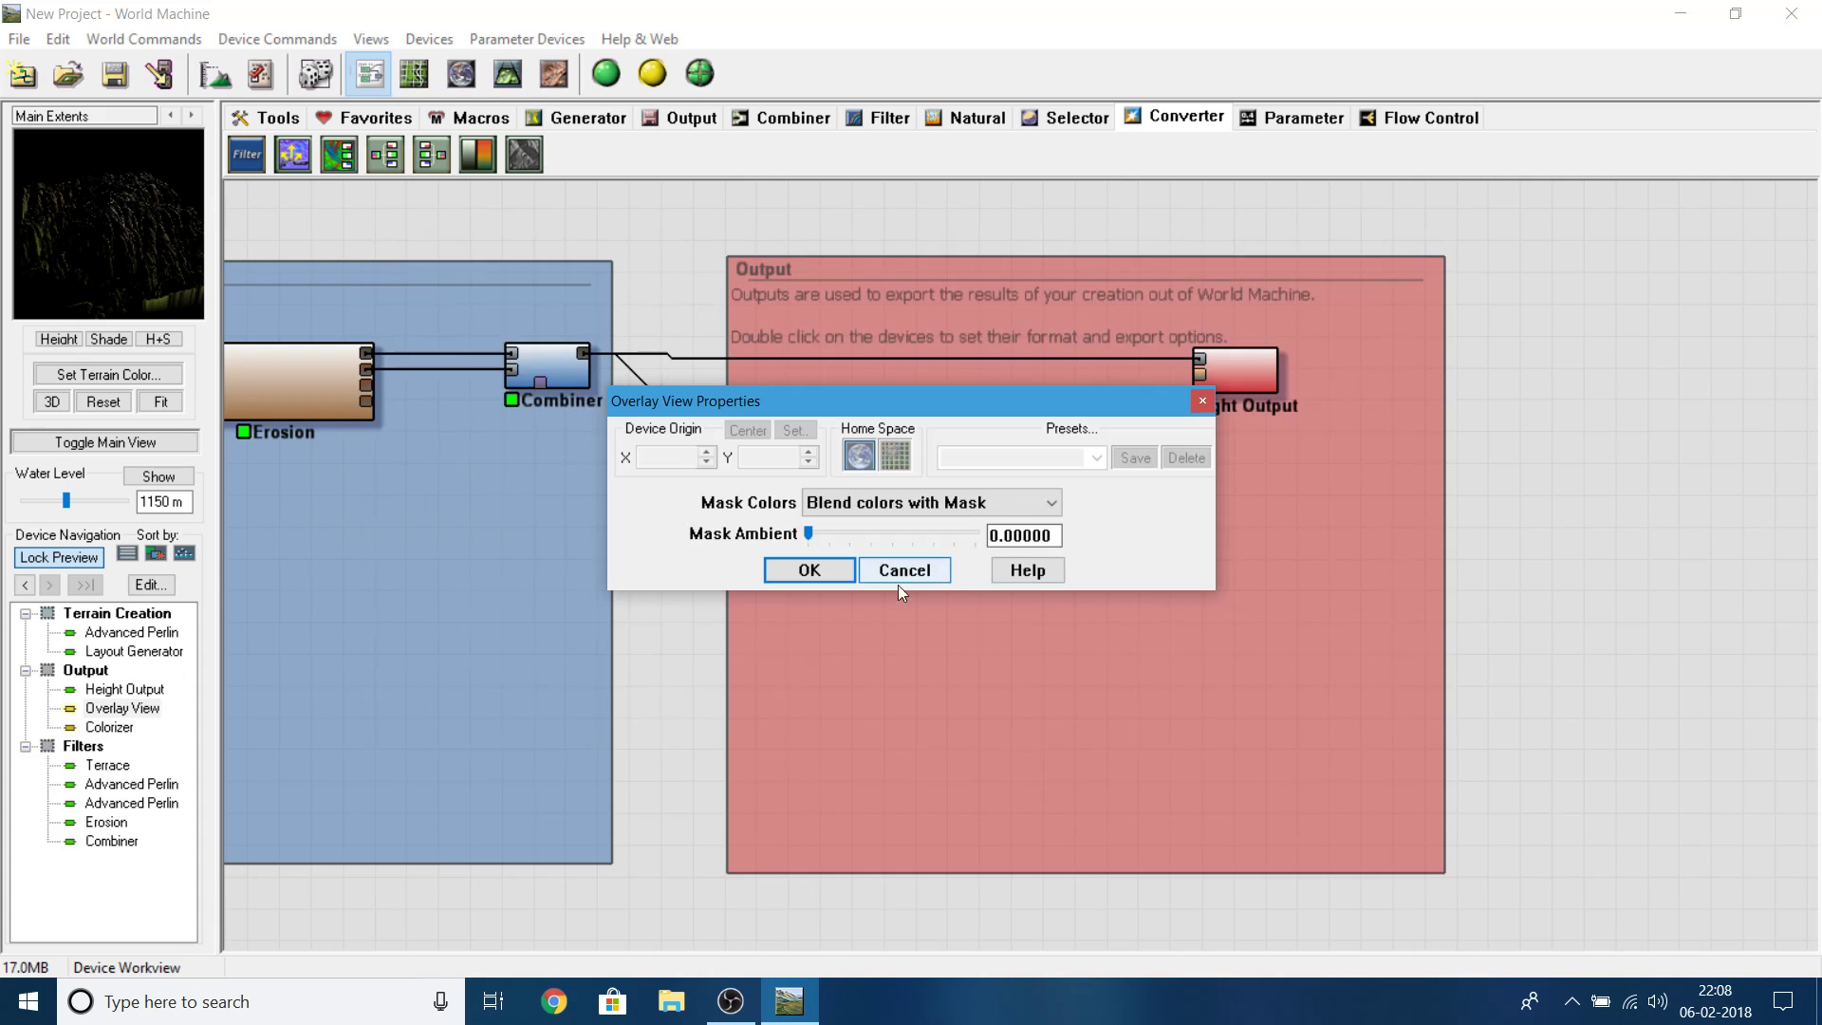
{"action": "left_click", "coordinate": [890, 572]}
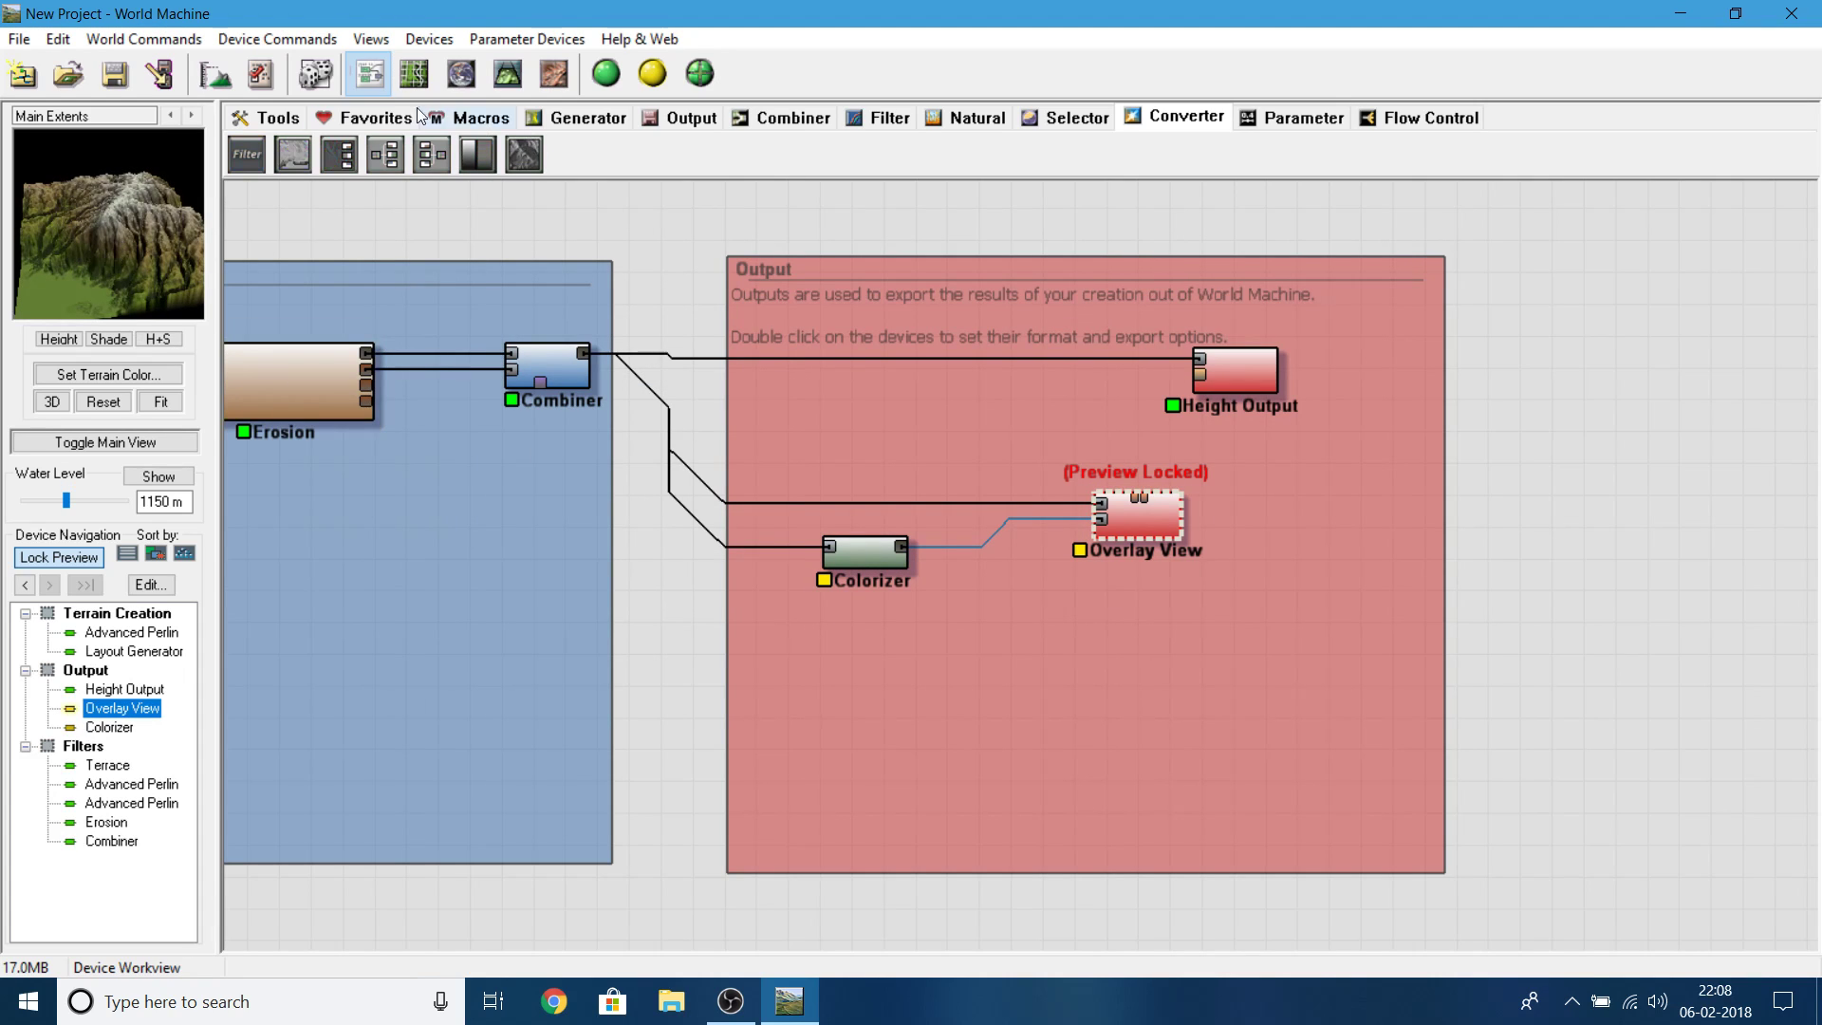
{"action": "left_click_drag", "start_coordinate": [1101, 516], "coordinate": [909, 546]}
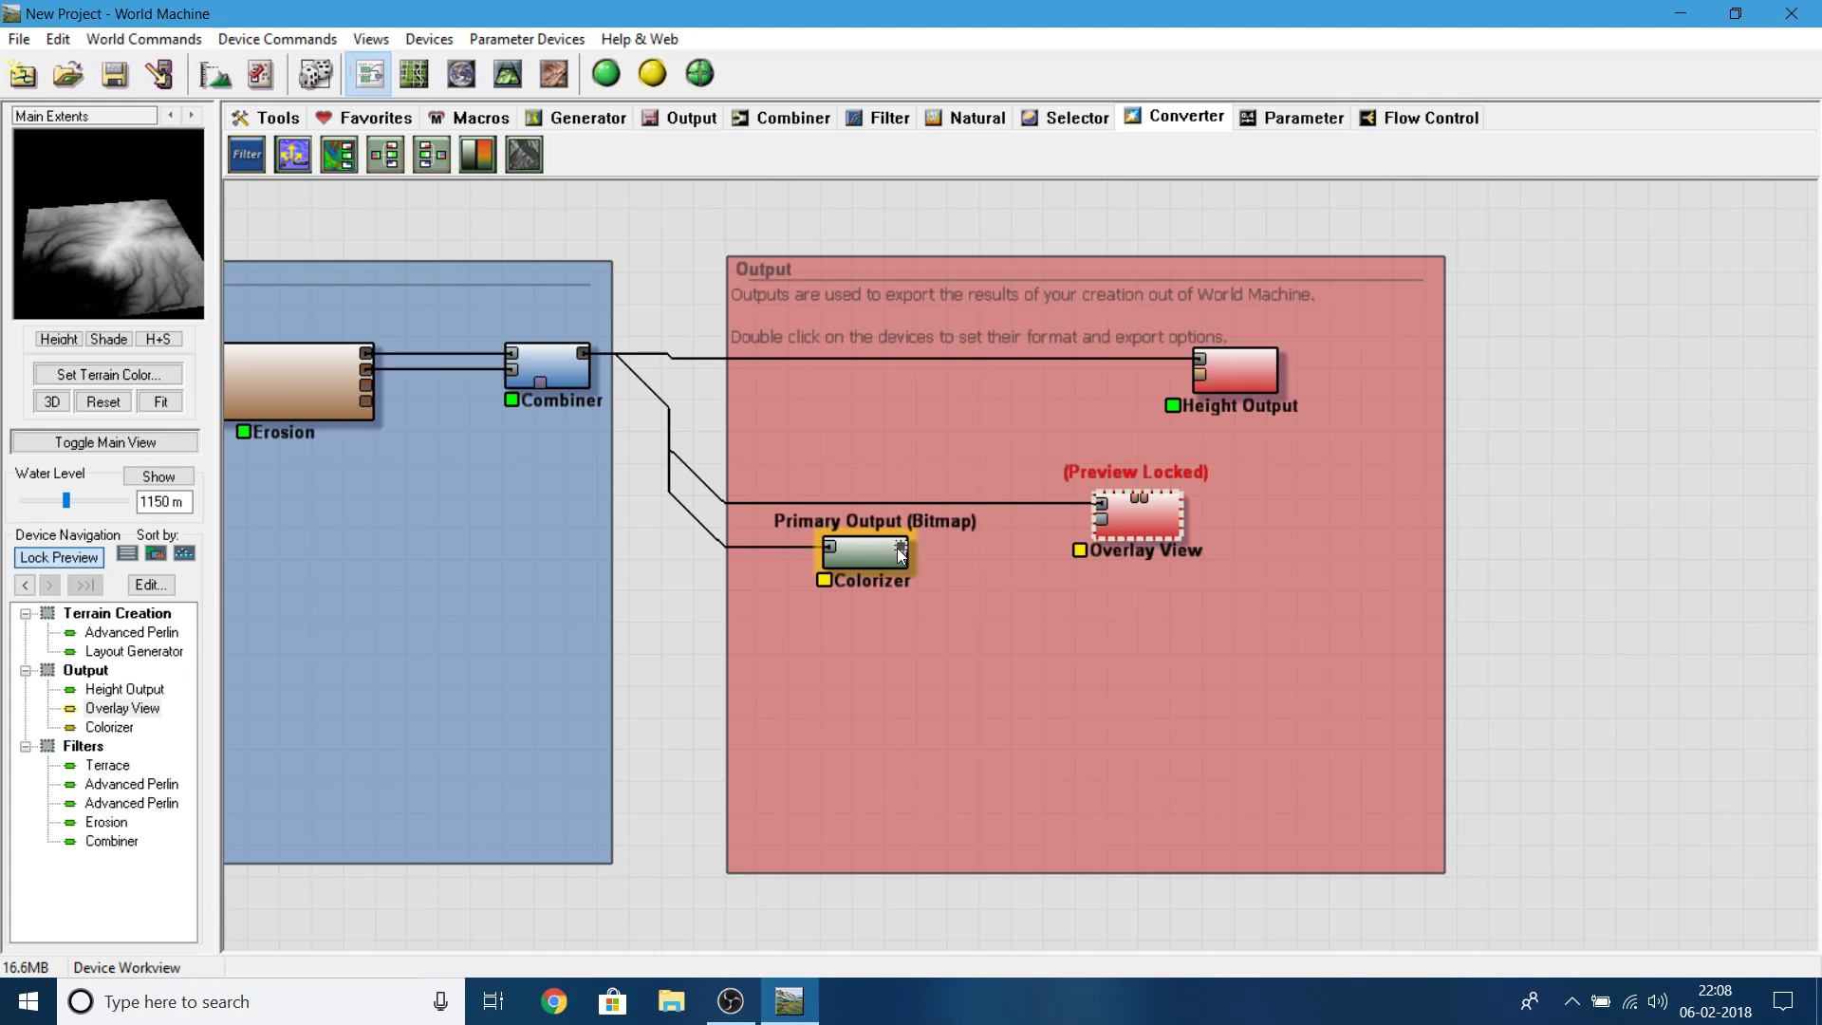
{"action": "left_click", "coordinate": [892, 549]}
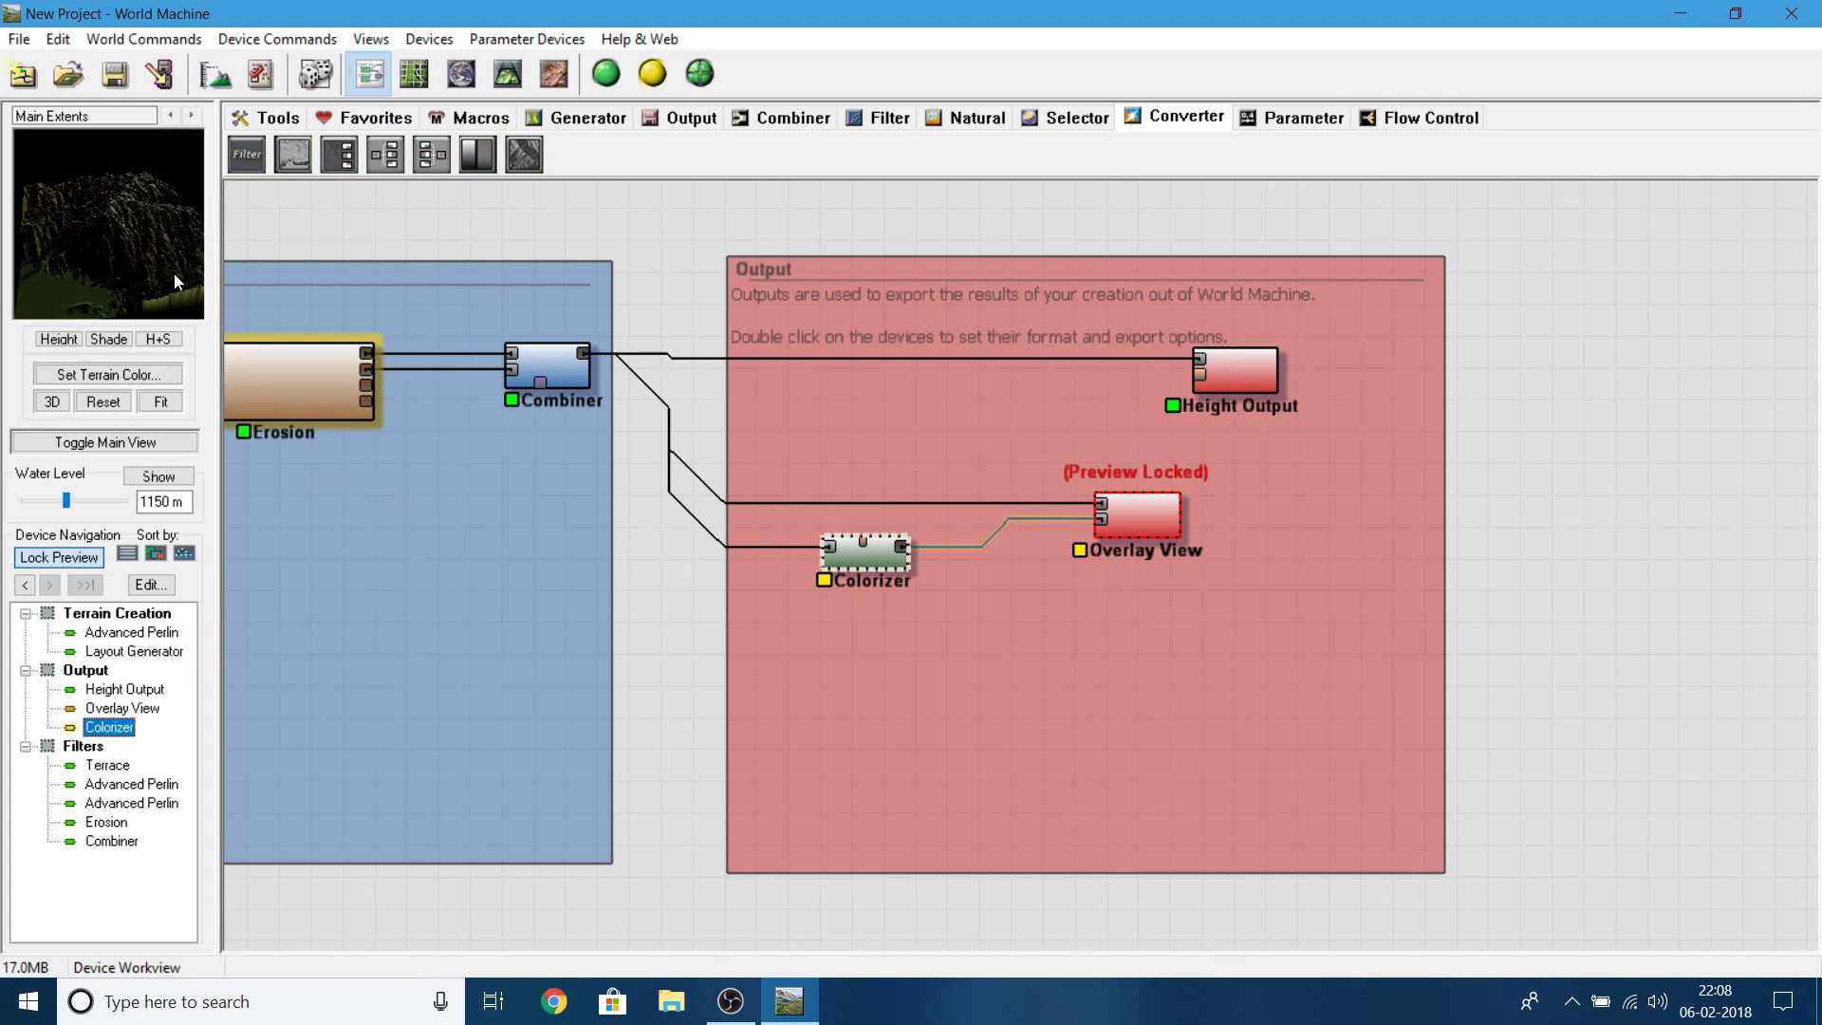
- Show the colorized terrain in the 3D view and inspect it from another angle
{"action": "left_click", "coordinate": [508, 74]}
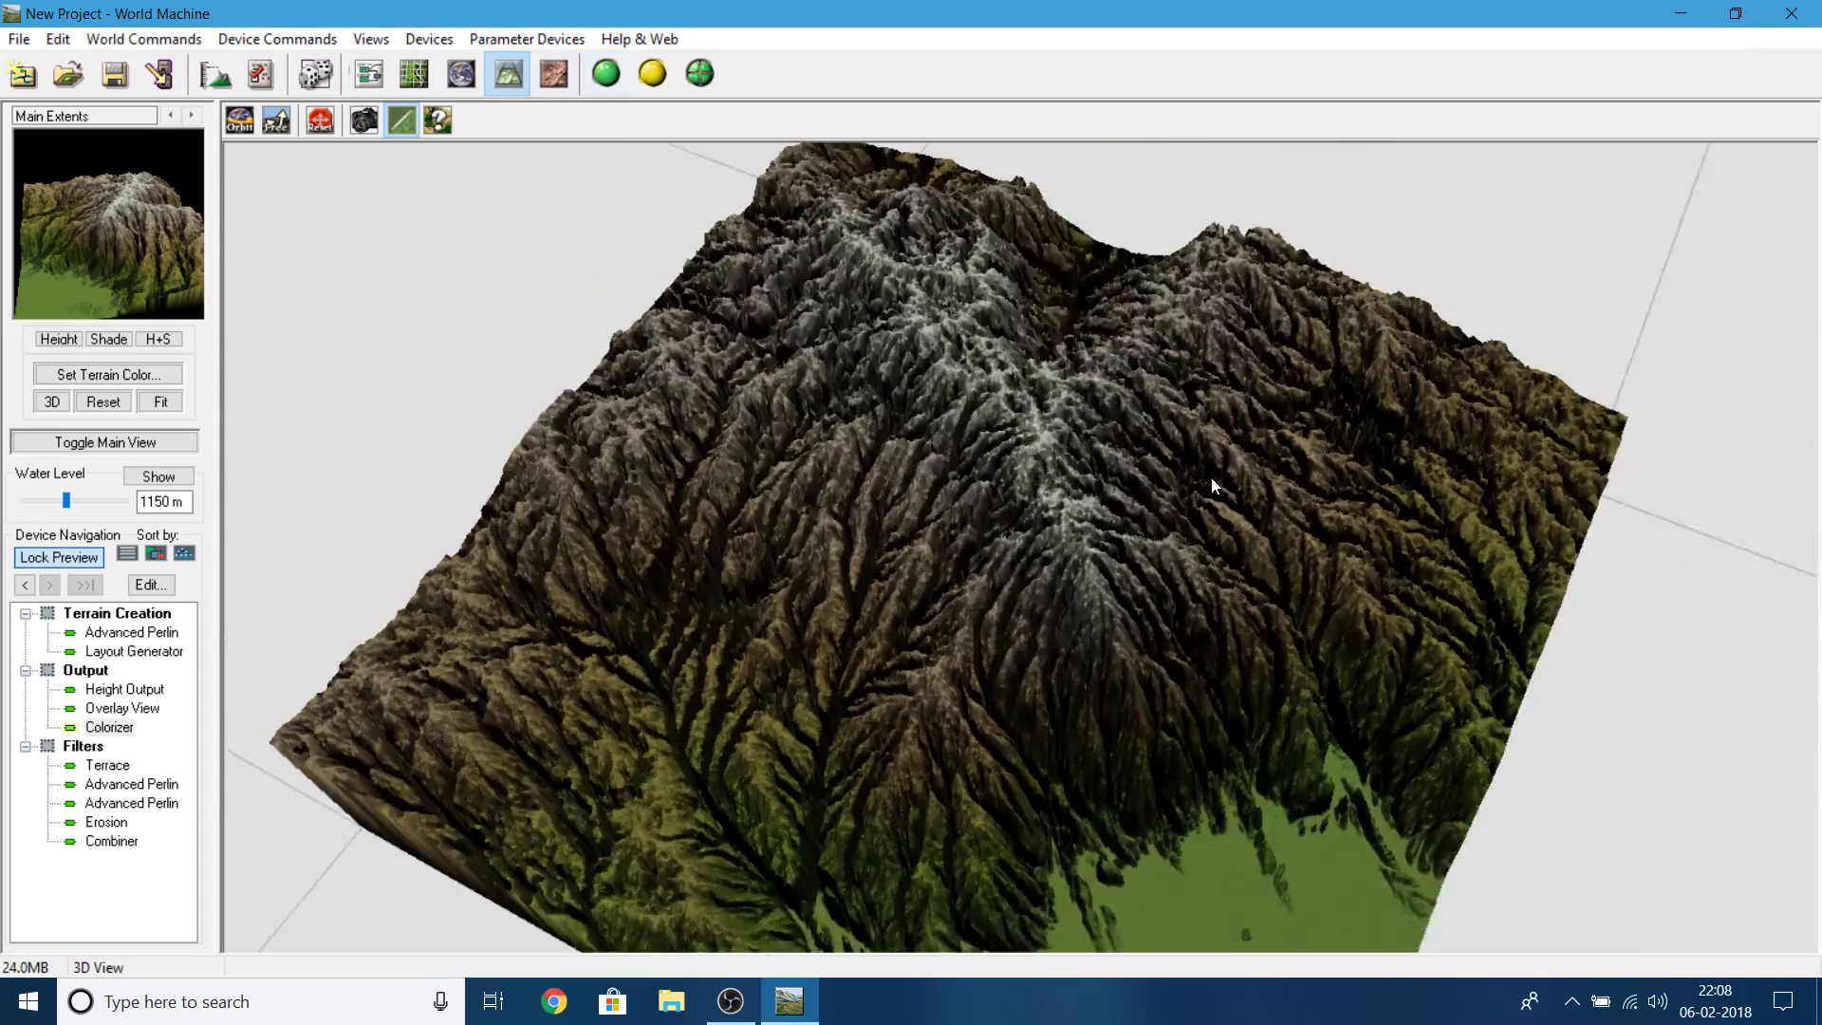
{"action": "left_click_drag", "start_coordinate": [1211, 476], "coordinate": [791, 856]}
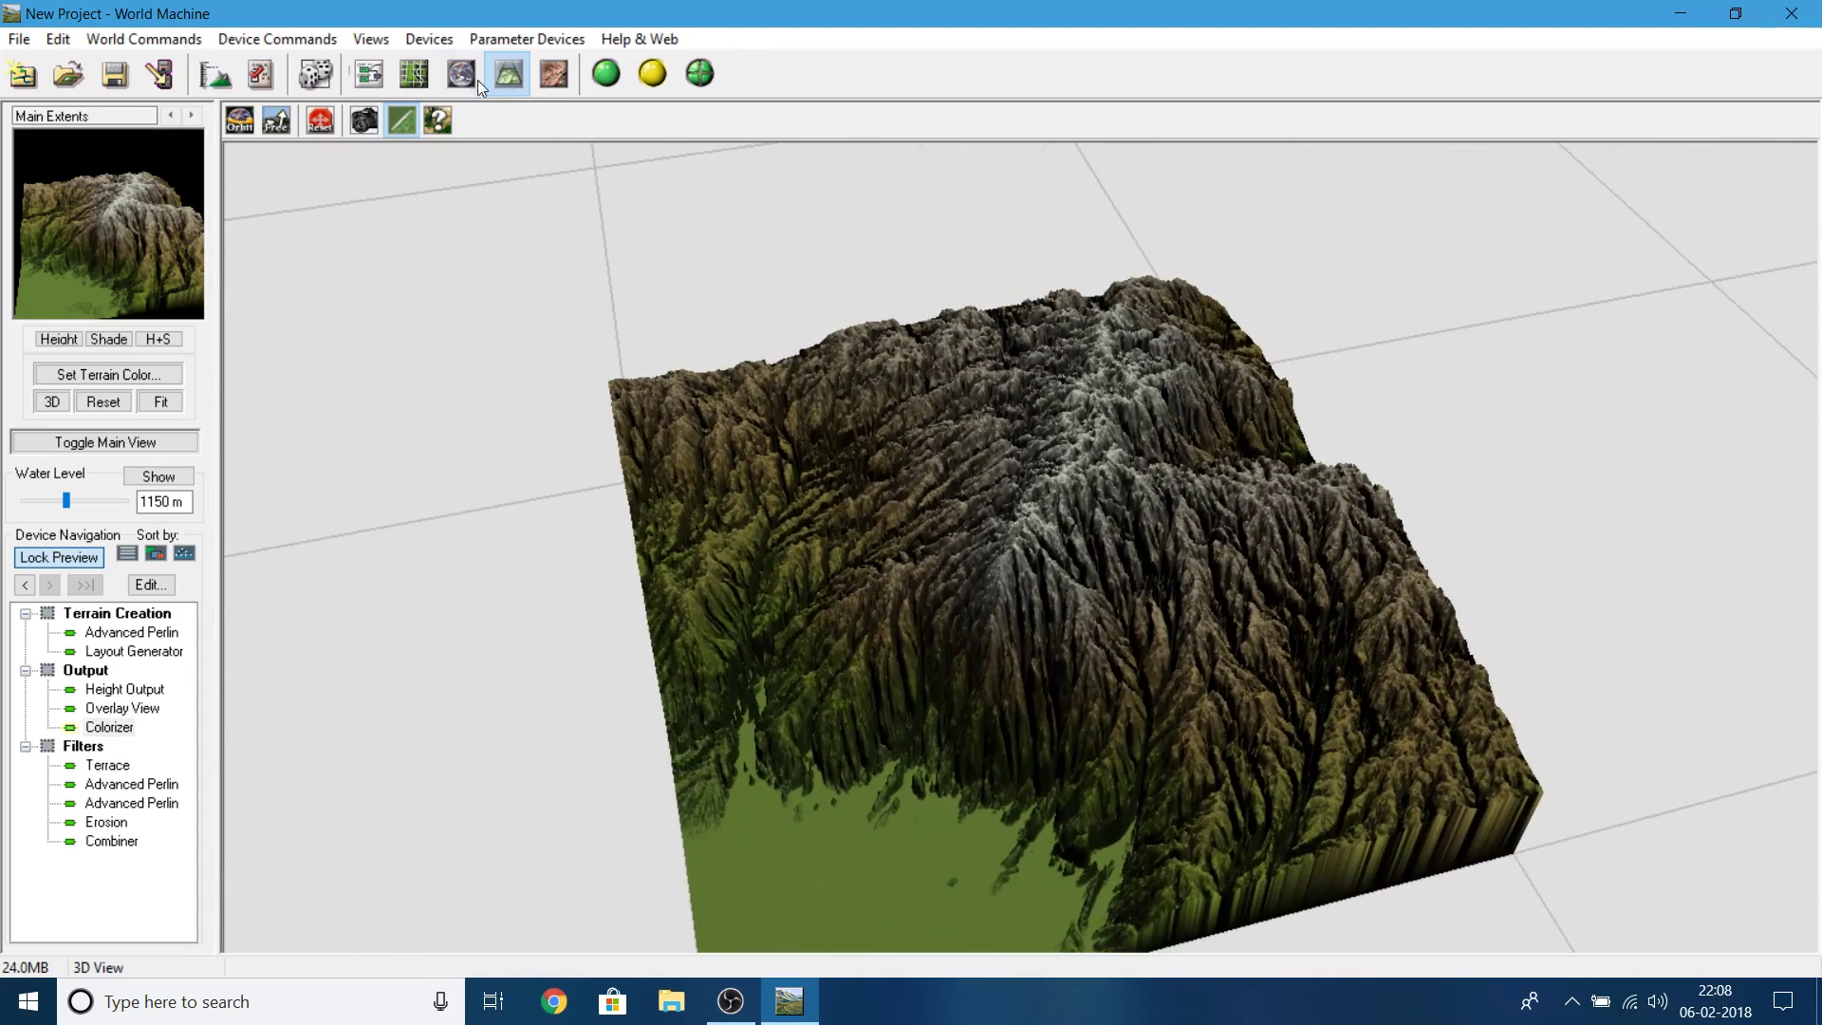
{"action": "left_click", "coordinate": [369, 73]}
{"action": "left_click_drag", "start_coordinate": [708, 498], "coordinate": [1019, 548]}
{"action": "double_click", "coordinate": [871, 418]}
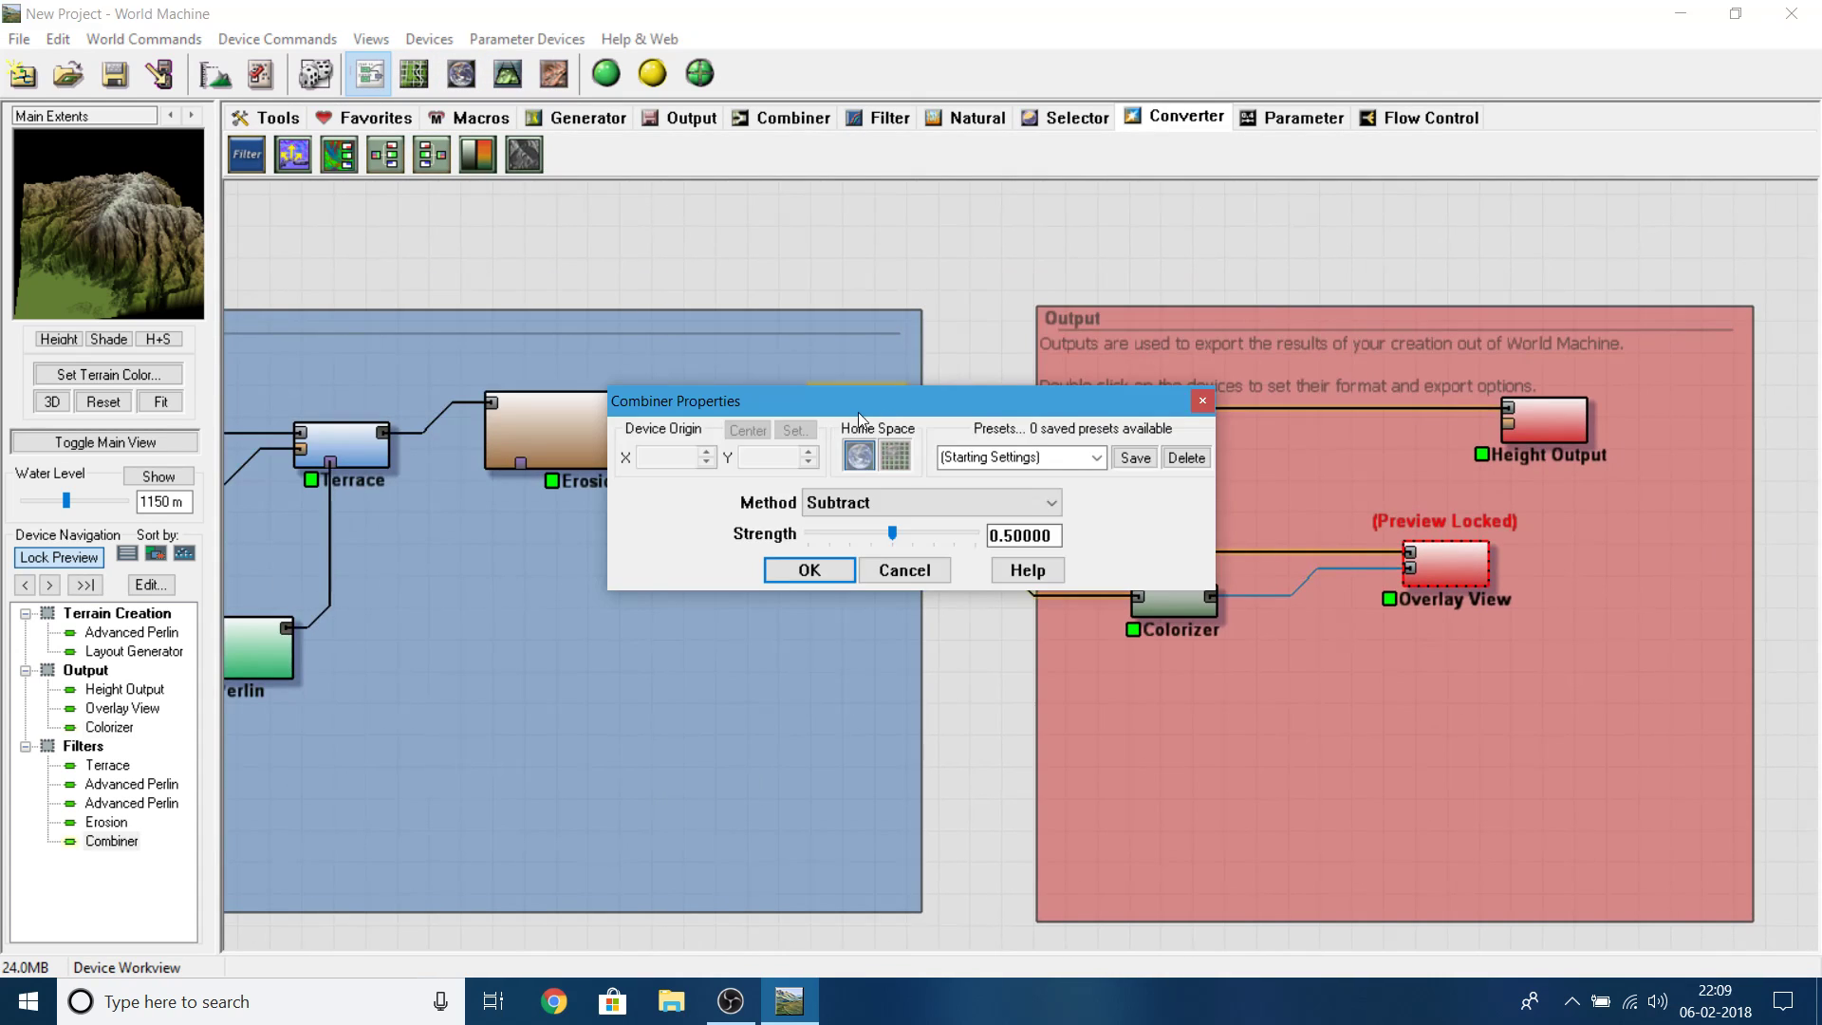
{"action": "left_click", "coordinate": [1199, 402]}
{"action": "left_click", "coordinate": [508, 73]}
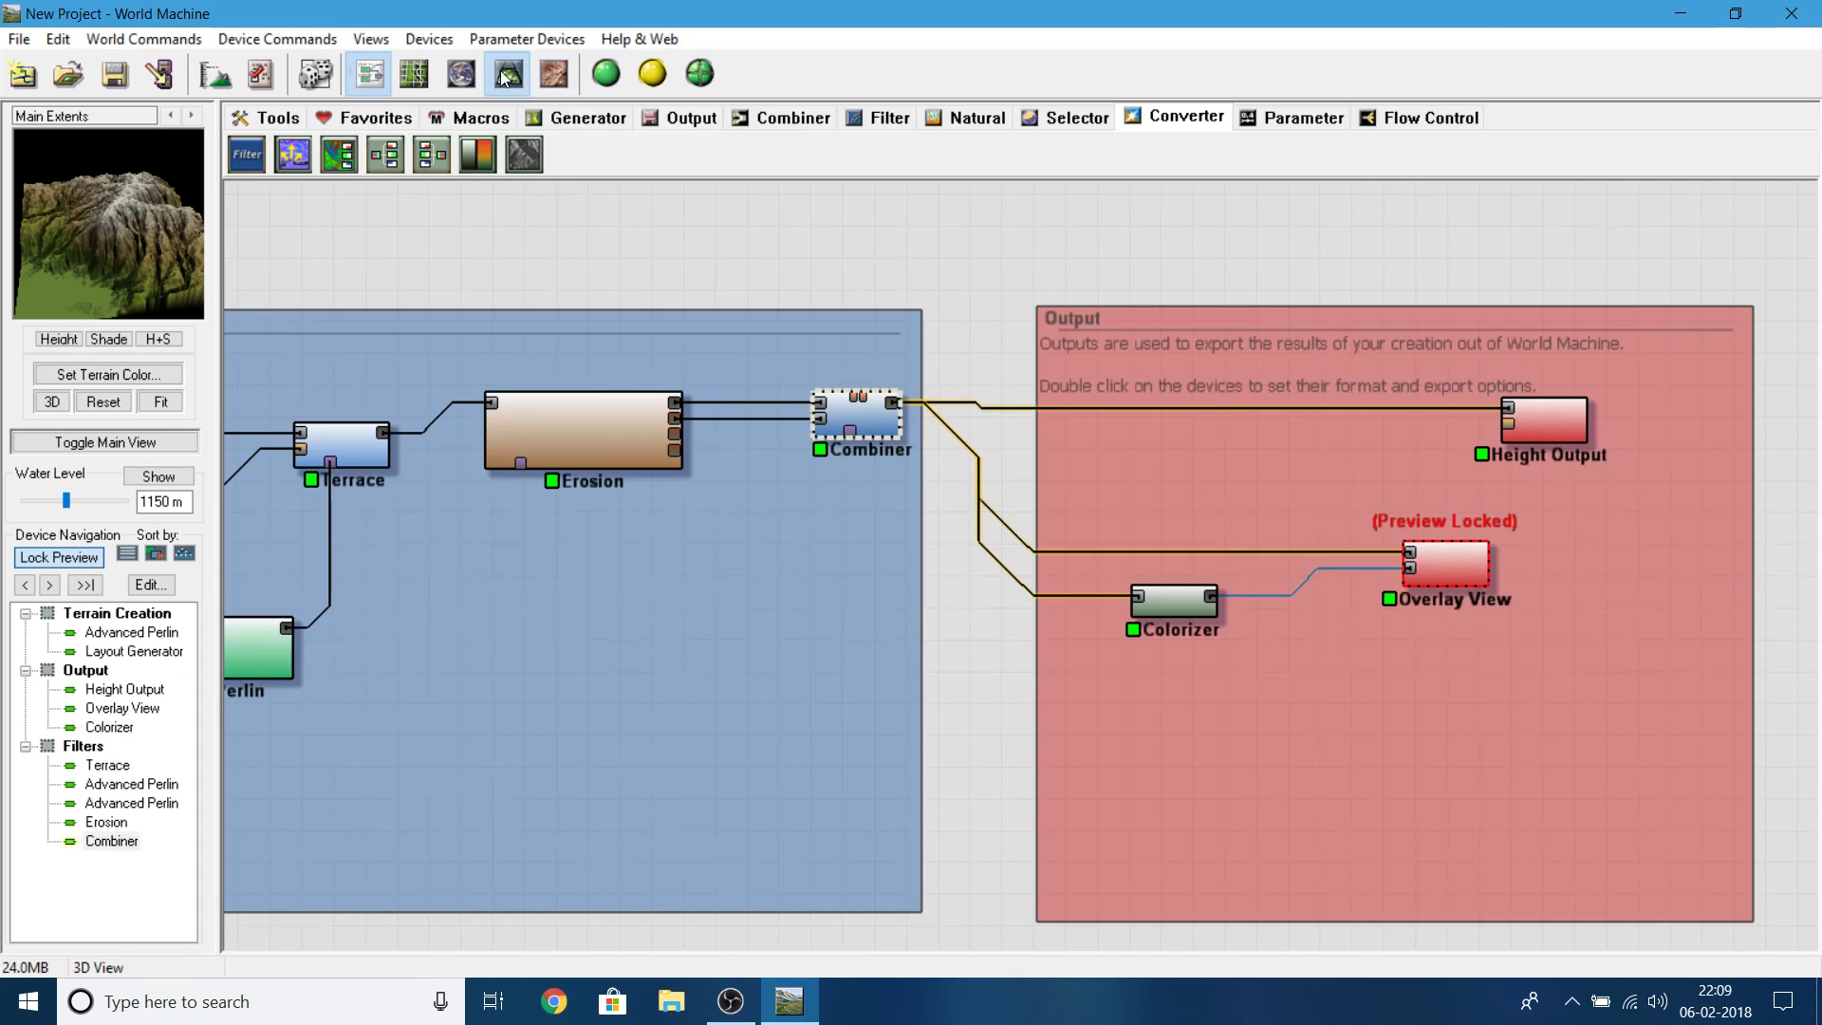
- Set the Combiner's subtract Strength to 0.003 while keeping the 3D terrain visible beside its properties
{"action": "double_click", "coordinate": [133, 842]}
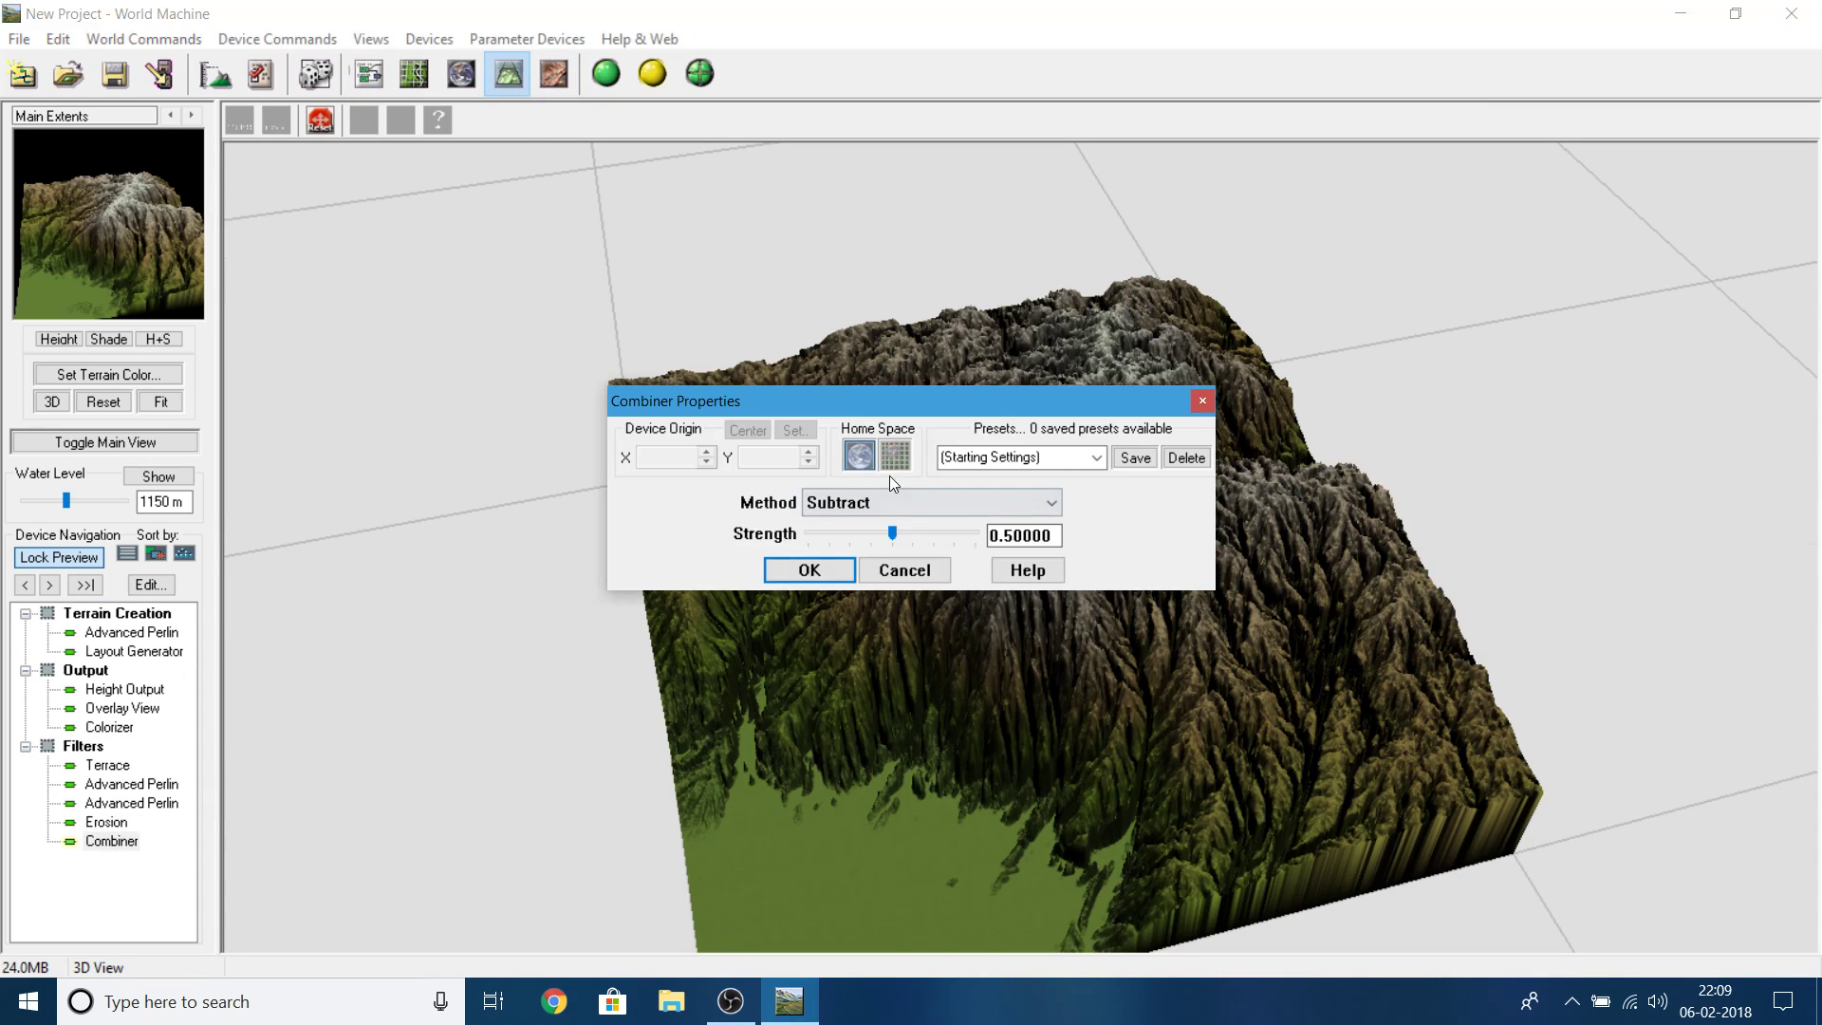
{"action": "left_click_drag", "start_coordinate": [1108, 408], "coordinate": [1817, 395]}
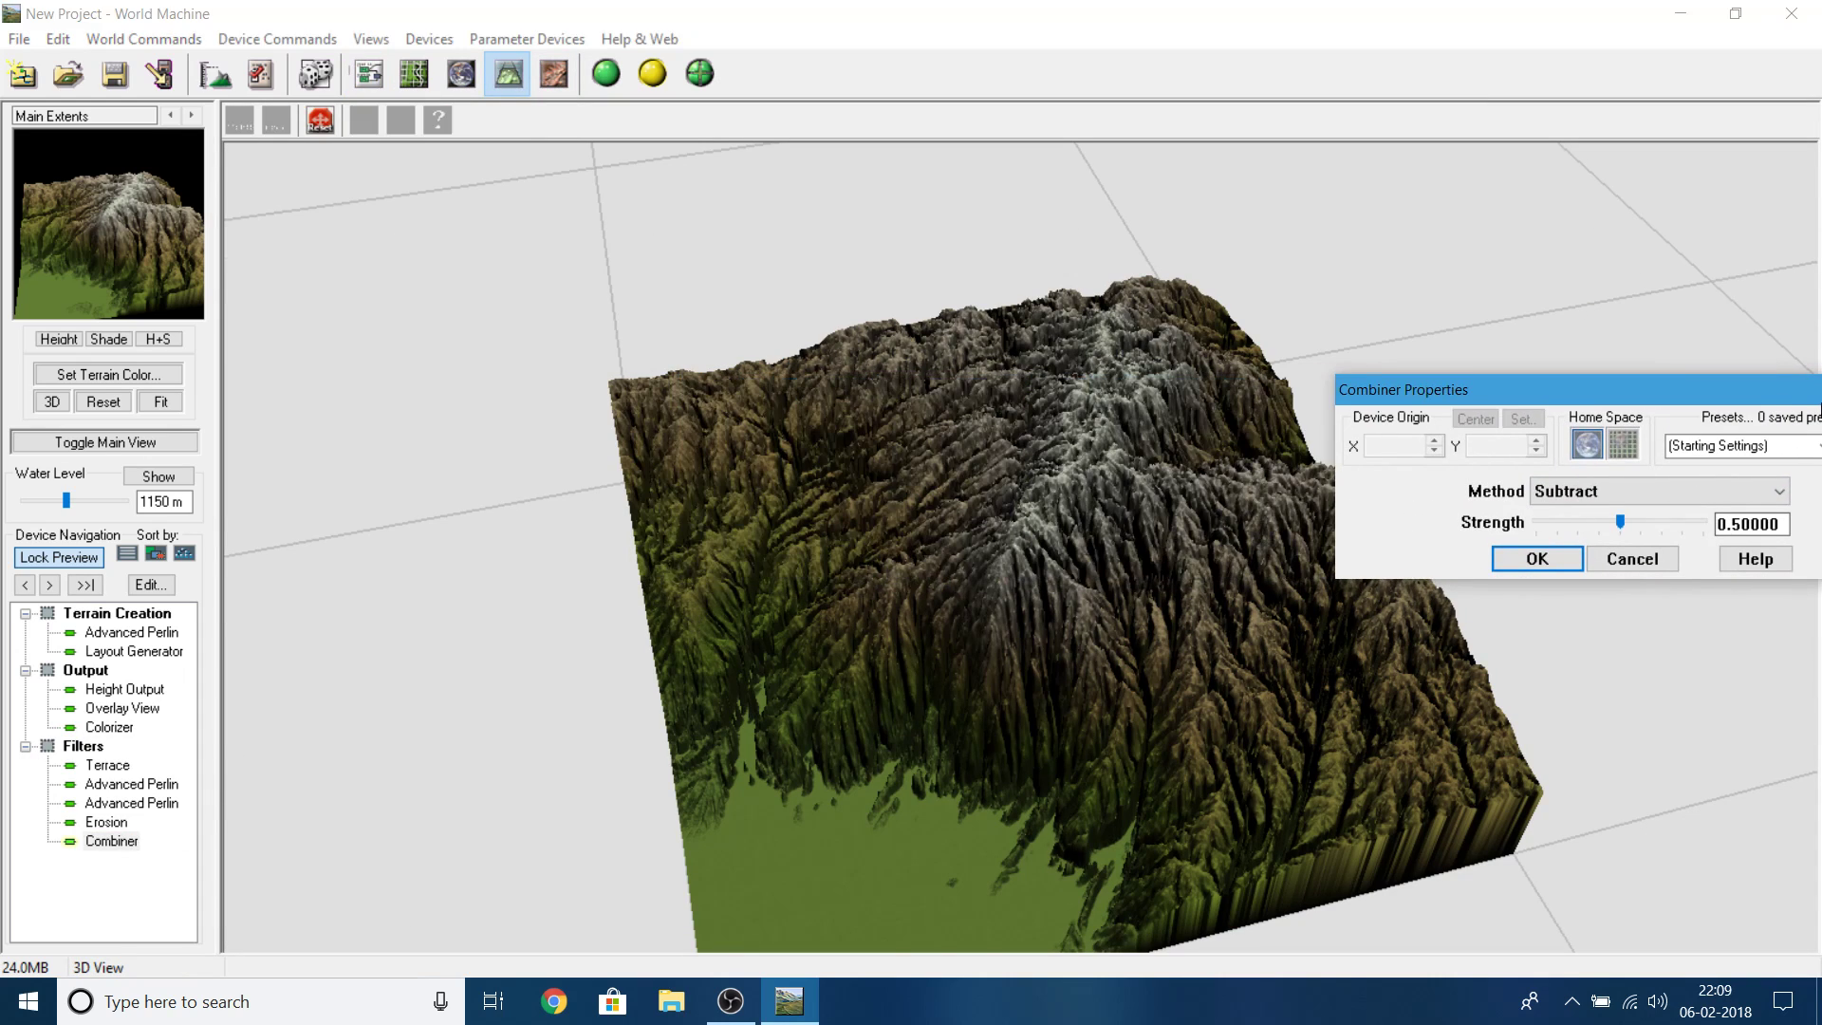
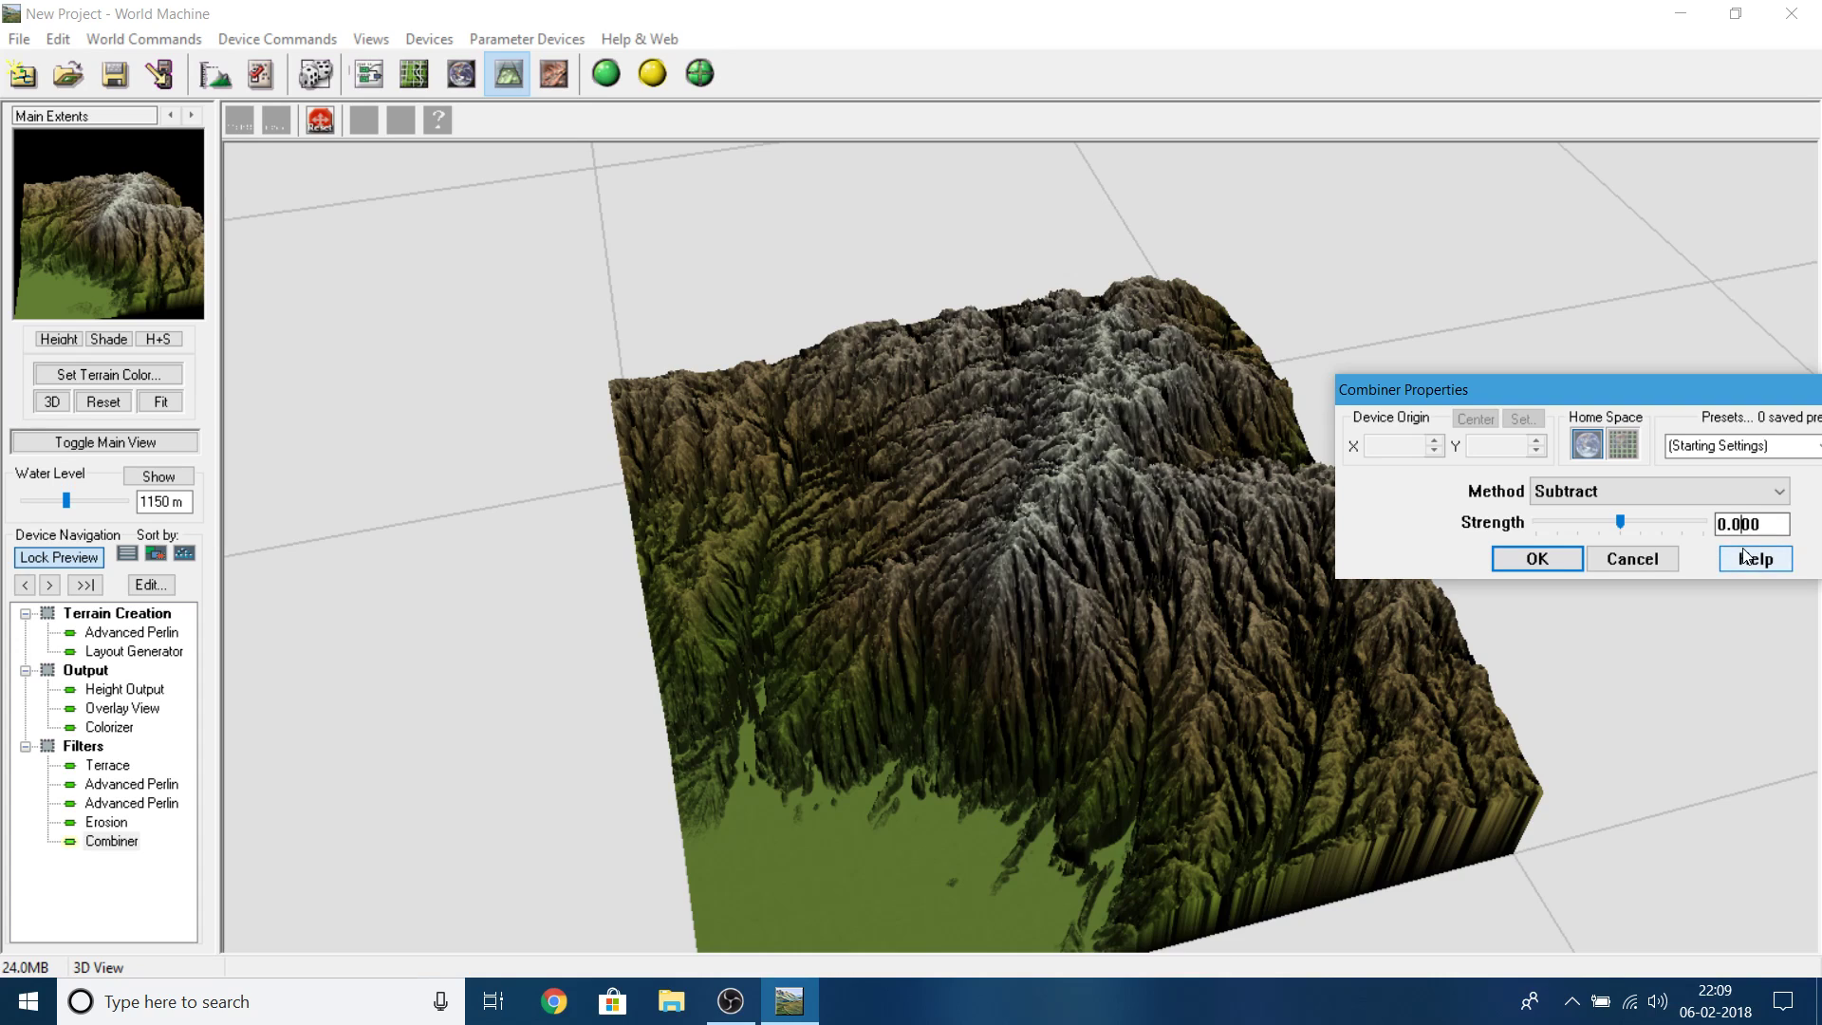
{"action": "type", "text": "3"}
{"action": "key", "text": "Return"}
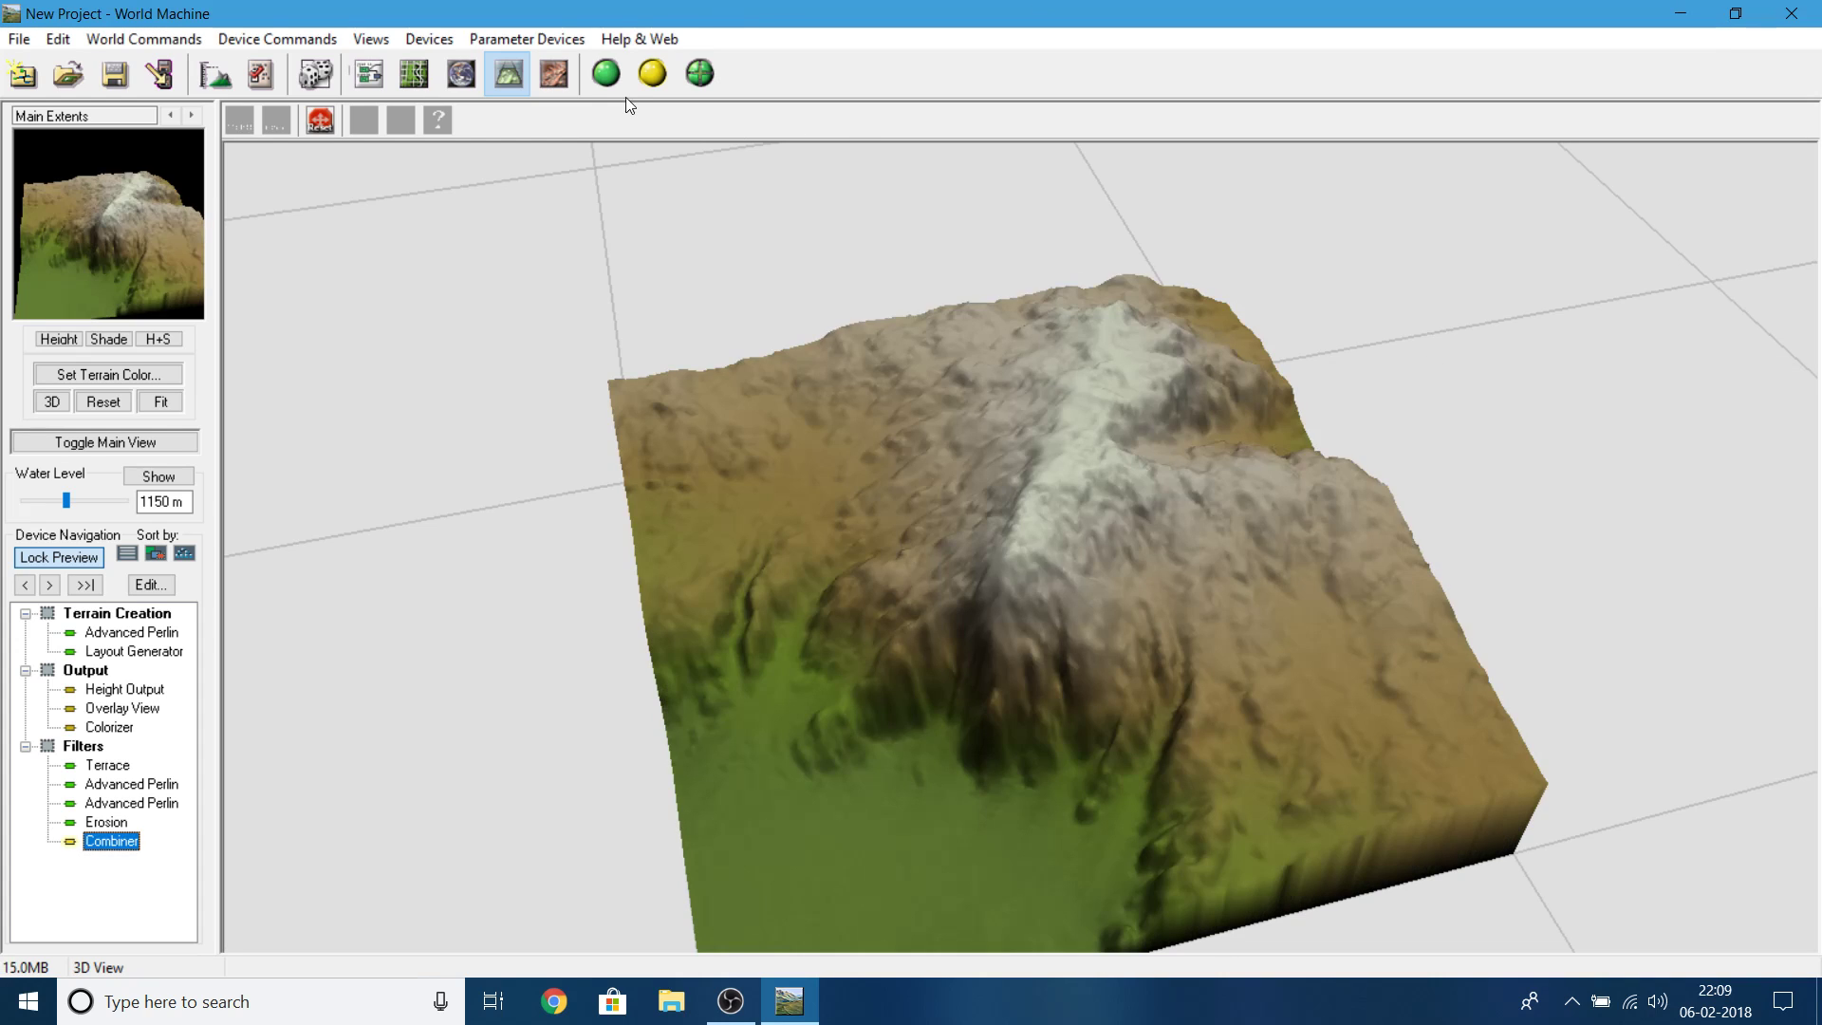
- Build the terrain and inspect the softened flow channels in 3D, up close and from farther away
{"action": "left_click", "coordinate": [606, 81]}
{"action": "left_click_drag", "start_coordinate": [831, 596], "coordinate": [696, 685]}
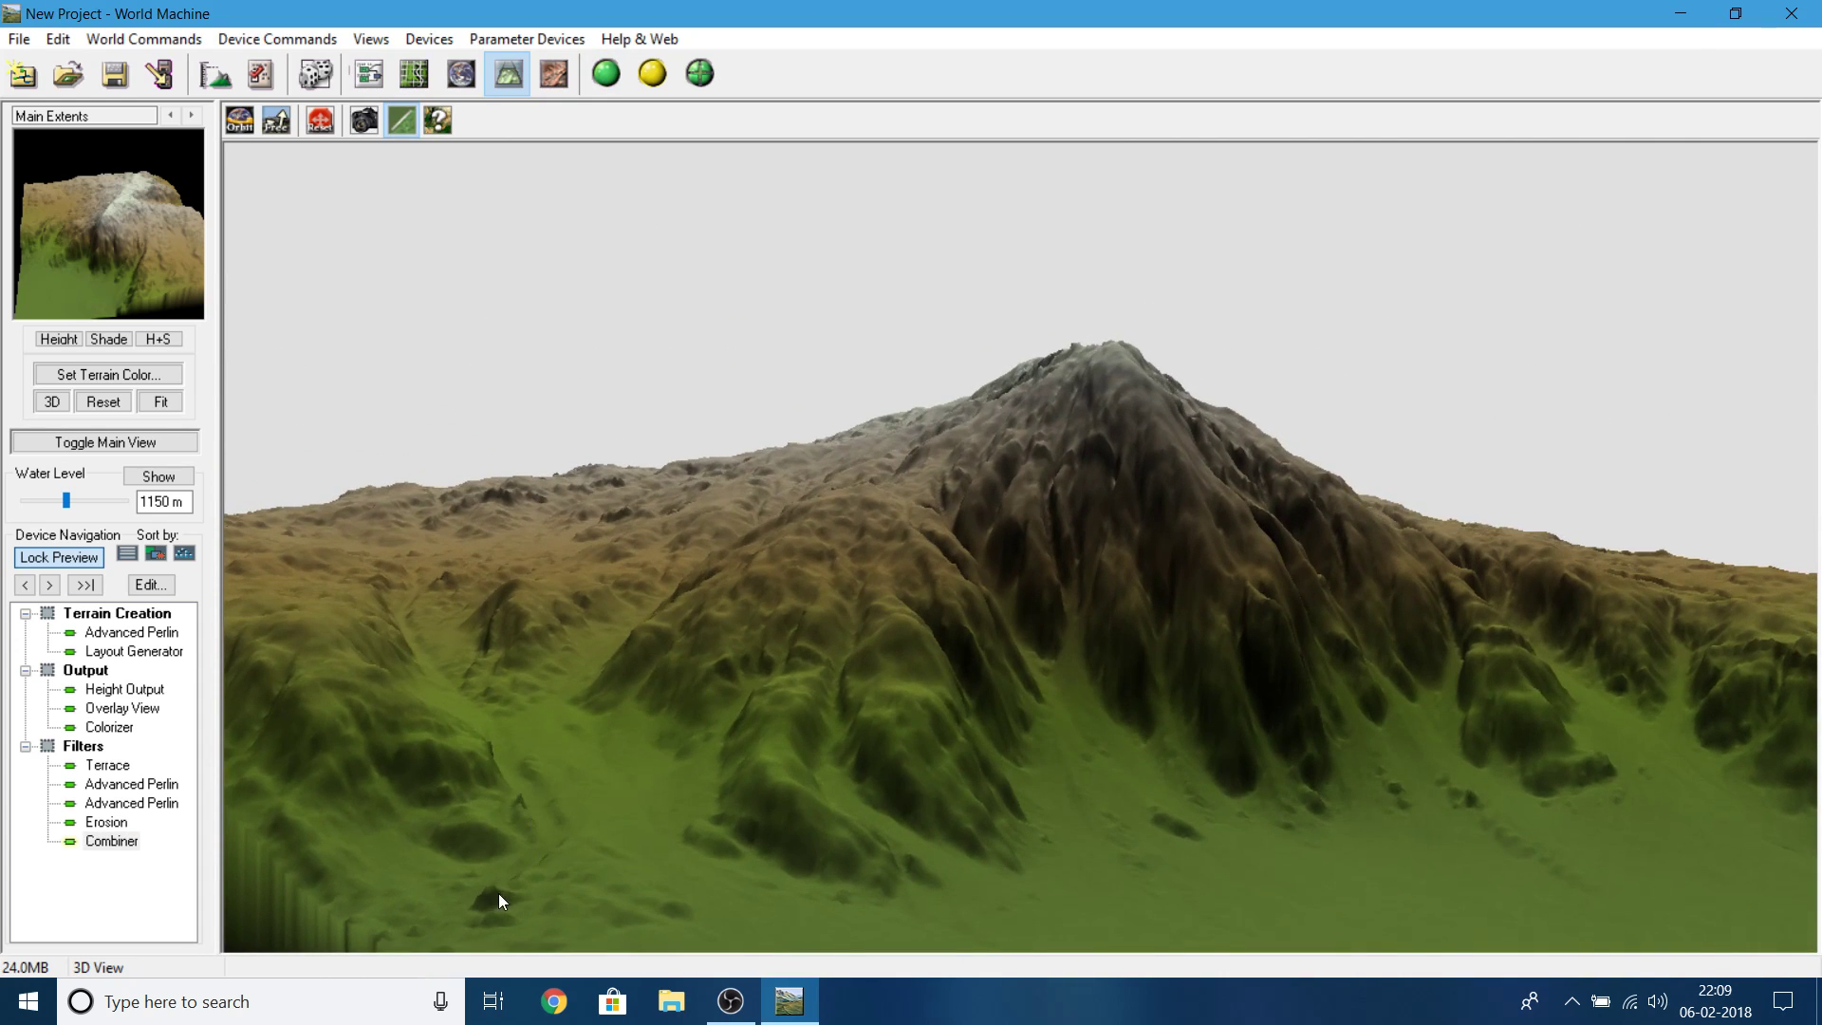
{"action": "left_click_drag", "start_coordinate": [1079, 699], "coordinate": [719, 265]}
{"action": "left_click_drag", "start_coordinate": [1126, 628], "coordinate": [1433, 575]}
{"action": "right_click_drag", "start_coordinate": [1432, 576], "coordinate": [1165, 659]}
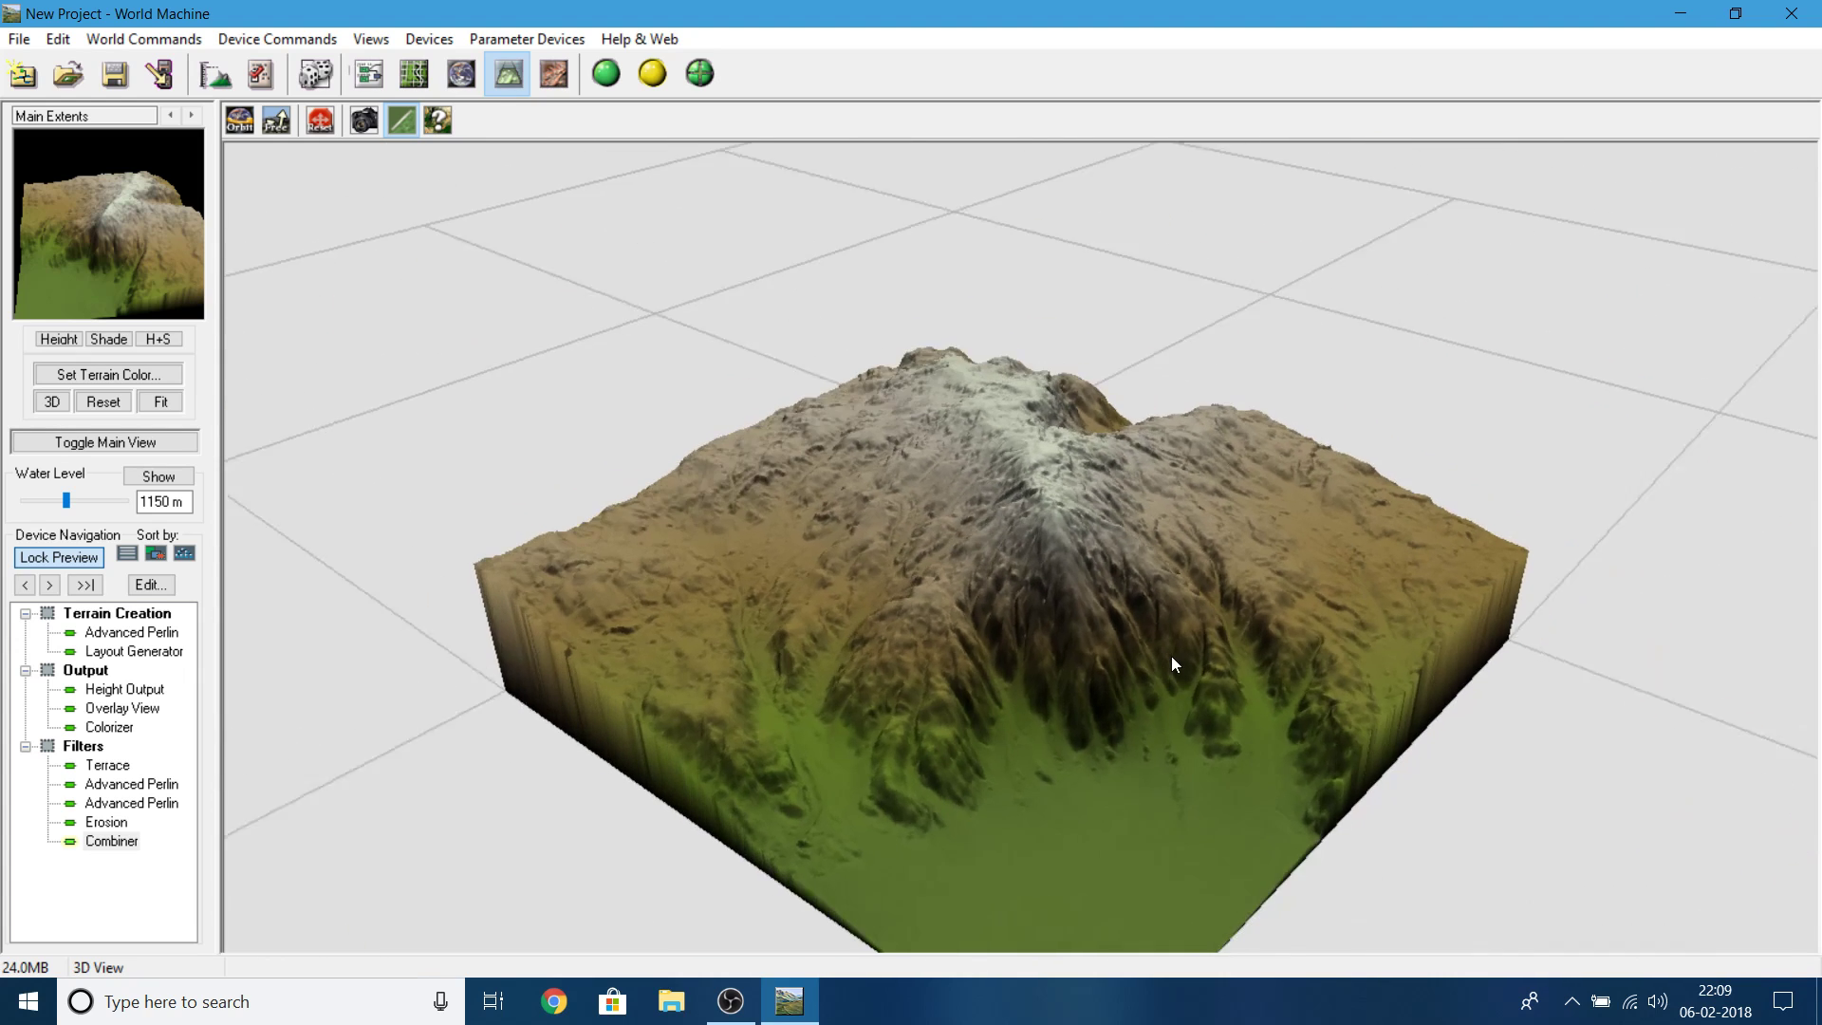
{"action": "left_click_drag", "start_coordinate": [1165, 659], "coordinate": [1234, 636]}
- Set the Combiner's Strength to 0.005 and inspect the terrain in 3D
{"action": "double_click", "coordinate": [112, 841]}
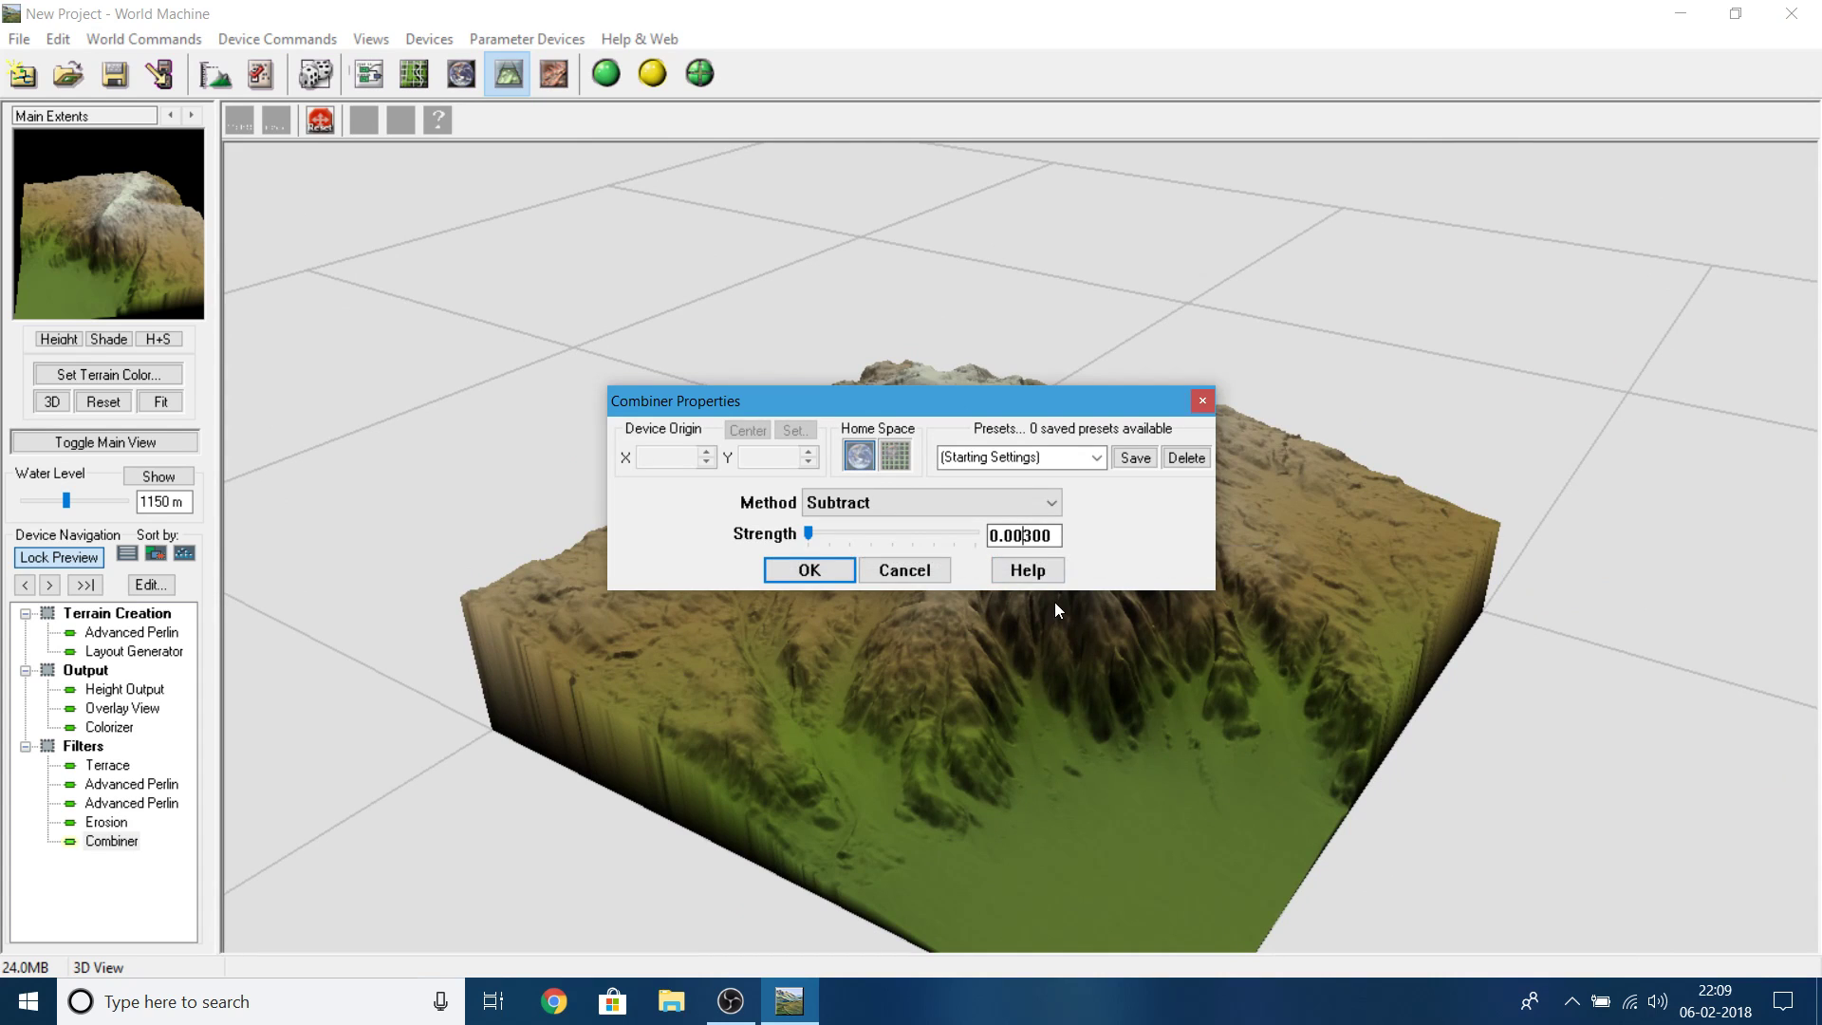
{"action": "left_click", "coordinate": [1024, 535]}
{"action": "key", "text": "Delete"}
{"action": "type", "text": "5"}
{"action": "key", "text": "Return"}
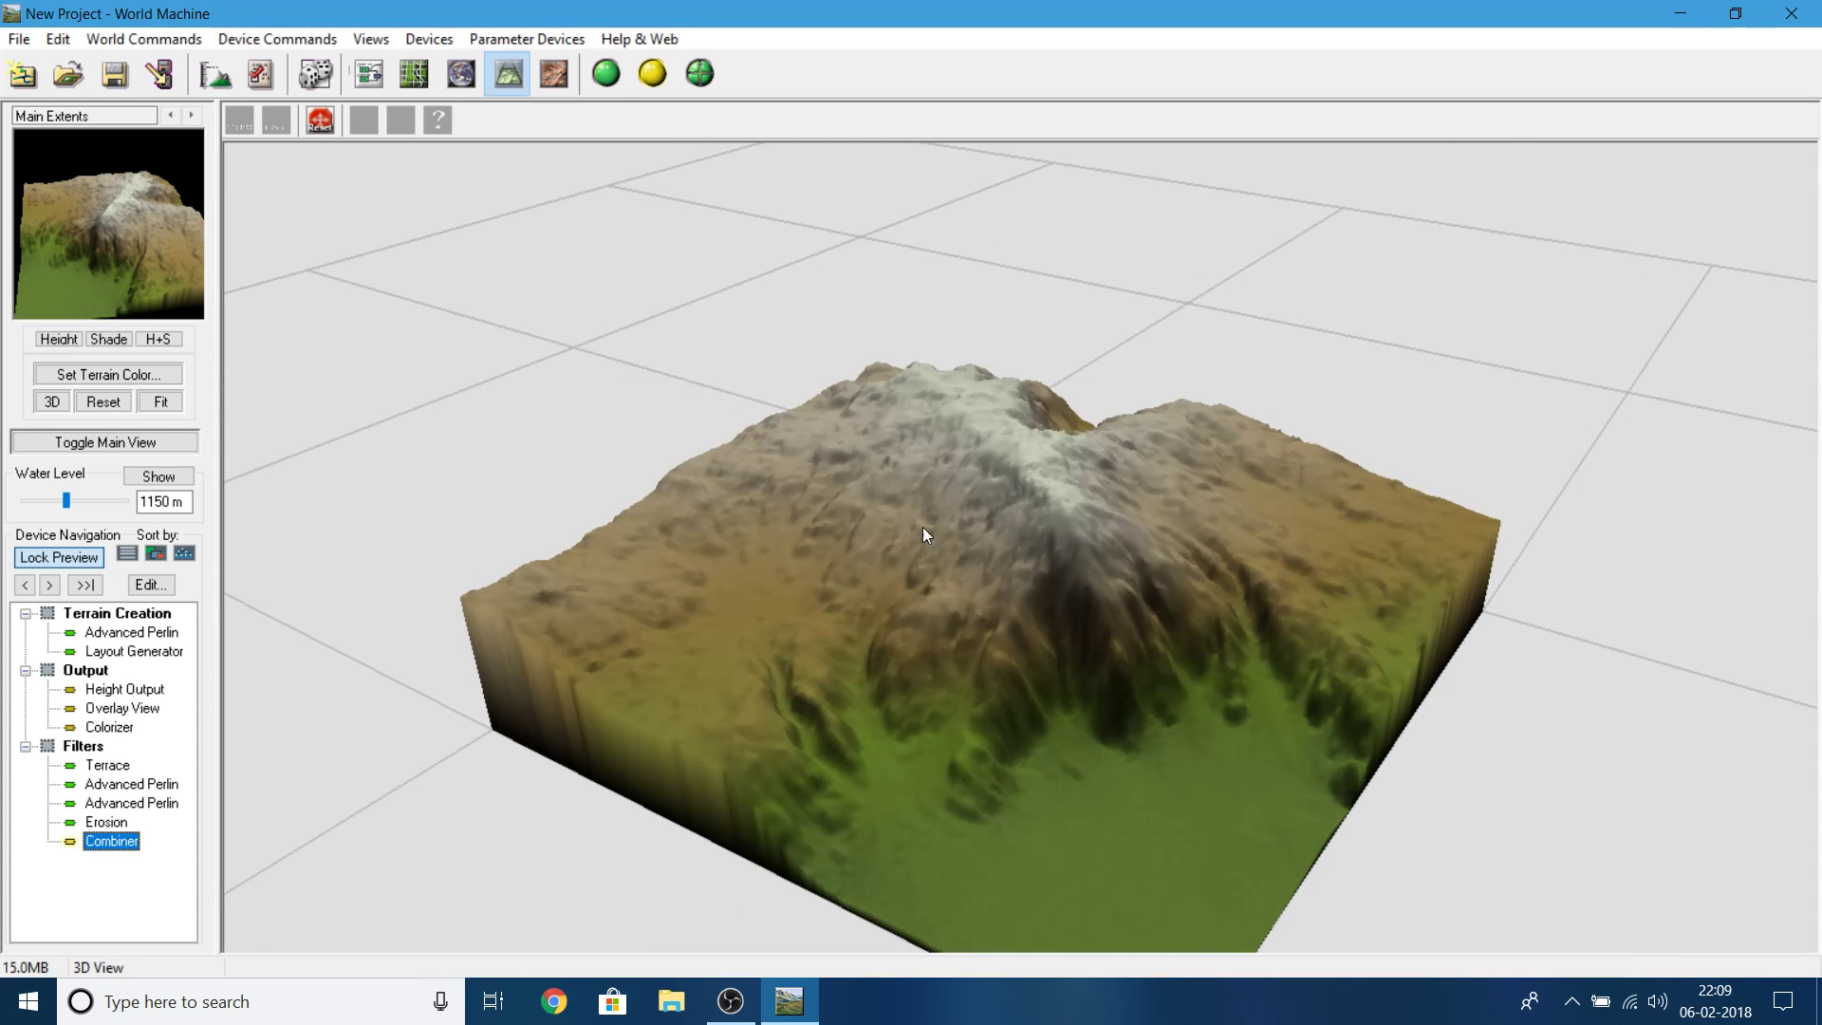
{"action": "left_click_drag", "start_coordinate": [1011, 600], "coordinate": [1349, 740]}
{"action": "left_click_drag", "start_coordinate": [841, 670], "coordinate": [721, 398]}
- Try the Moss and Granite and Jungle and Mountains presets on the Colorizer, and settle on Classic Mountains
{"action": "left_click", "coordinate": [367, 74]}
{"action": "double_click", "coordinate": [1180, 602]}
{"action": "left_click", "coordinate": [666, 315]}
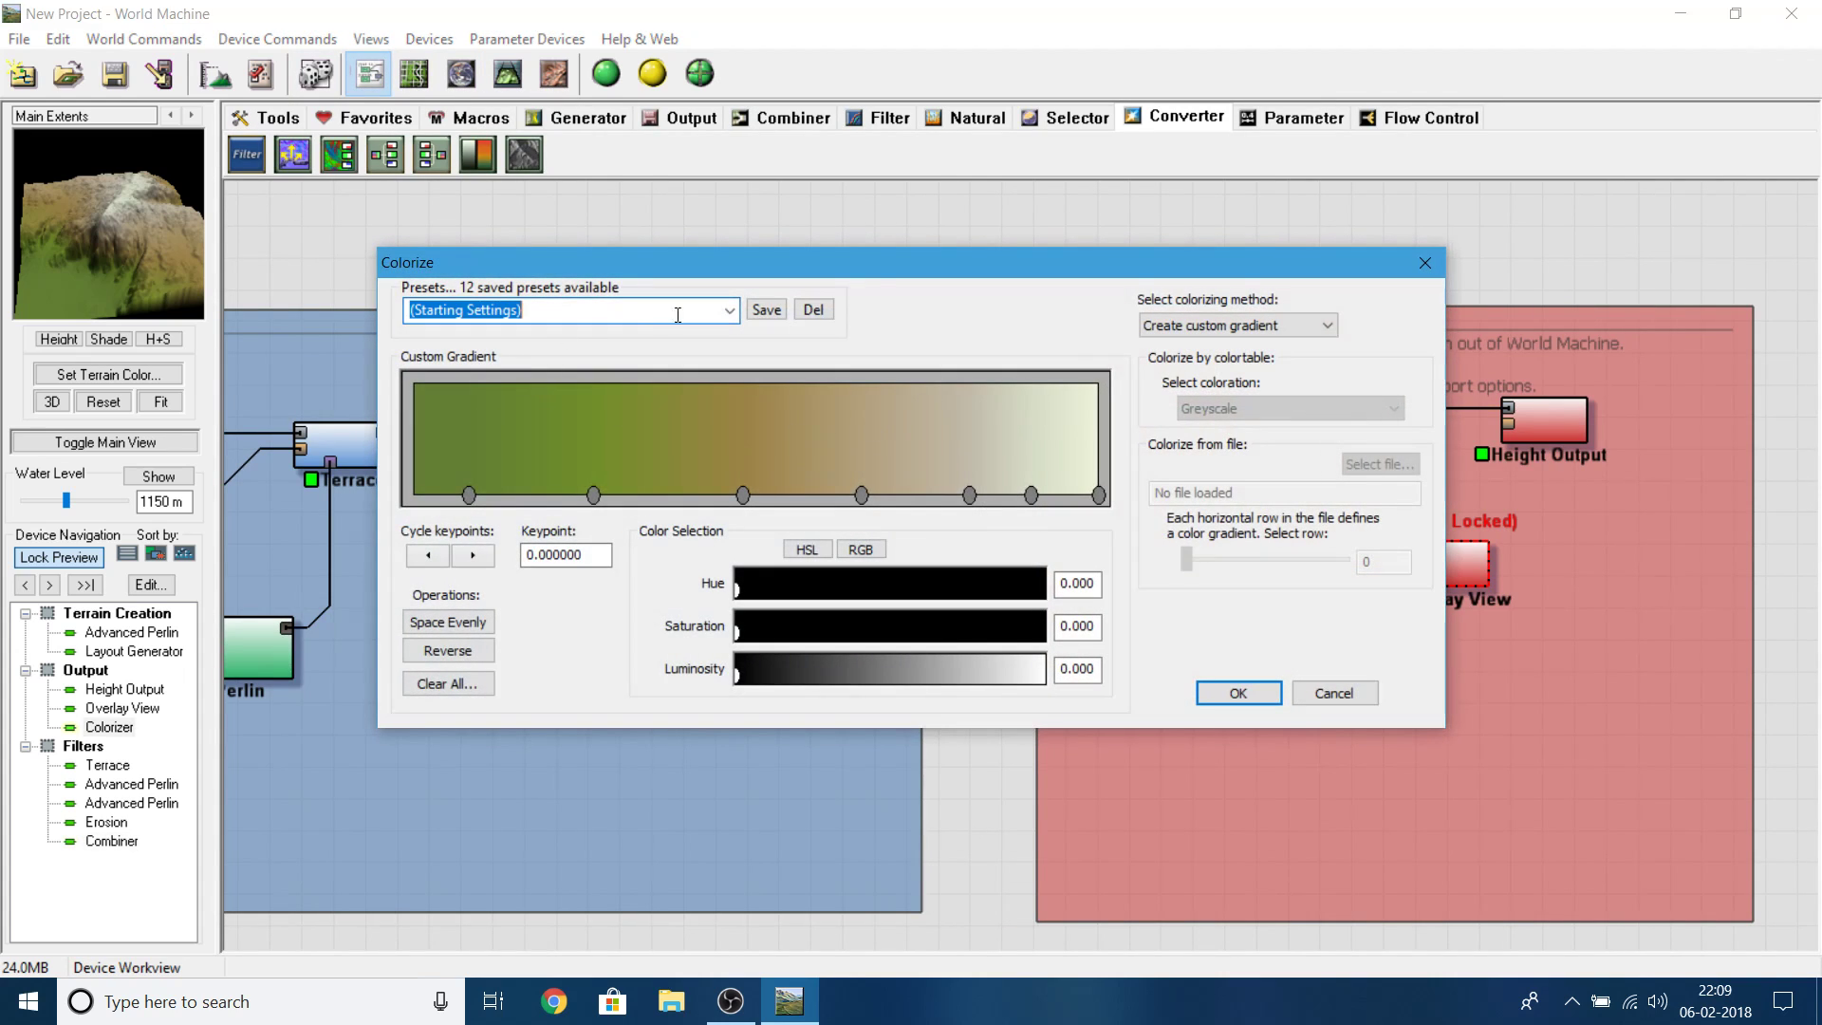
{"action": "left_click", "coordinate": [728, 311]}
{"action": "left_click", "coordinate": [497, 512]}
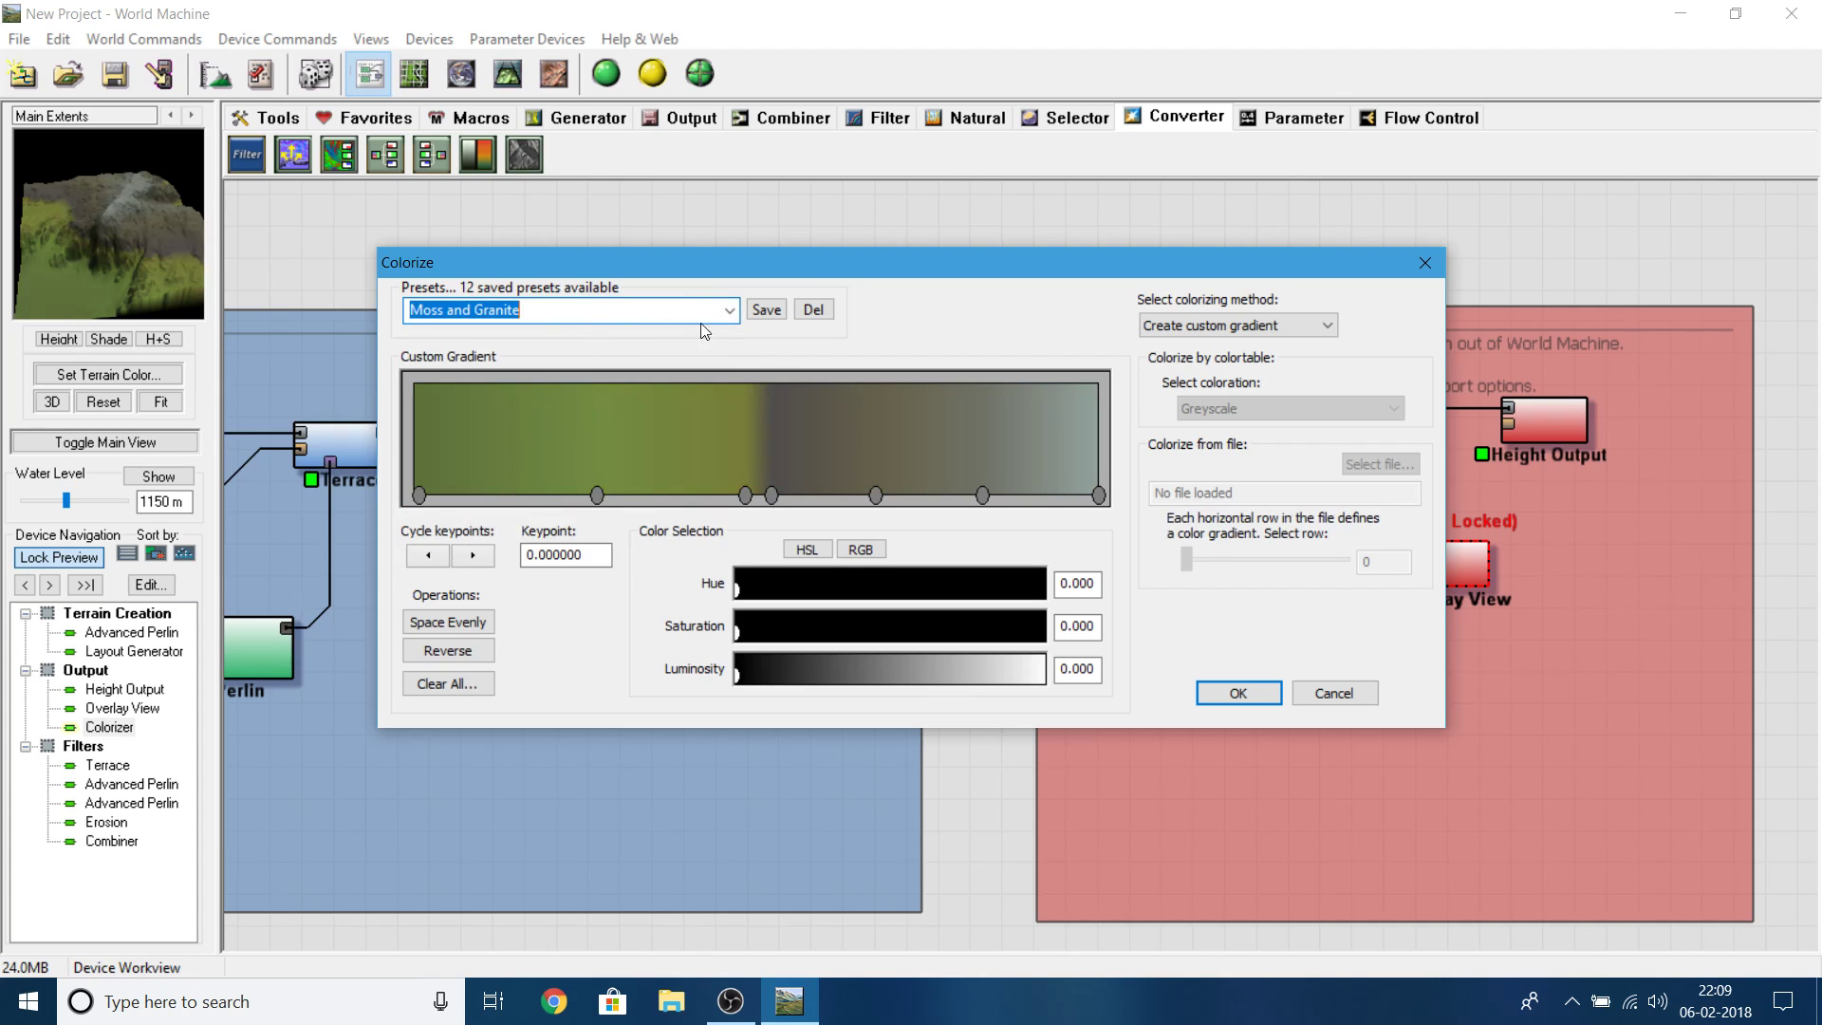
{"action": "left_click", "coordinate": [729, 310]}
{"action": "left_click", "coordinate": [470, 439]}
{"action": "left_click", "coordinate": [729, 311]}
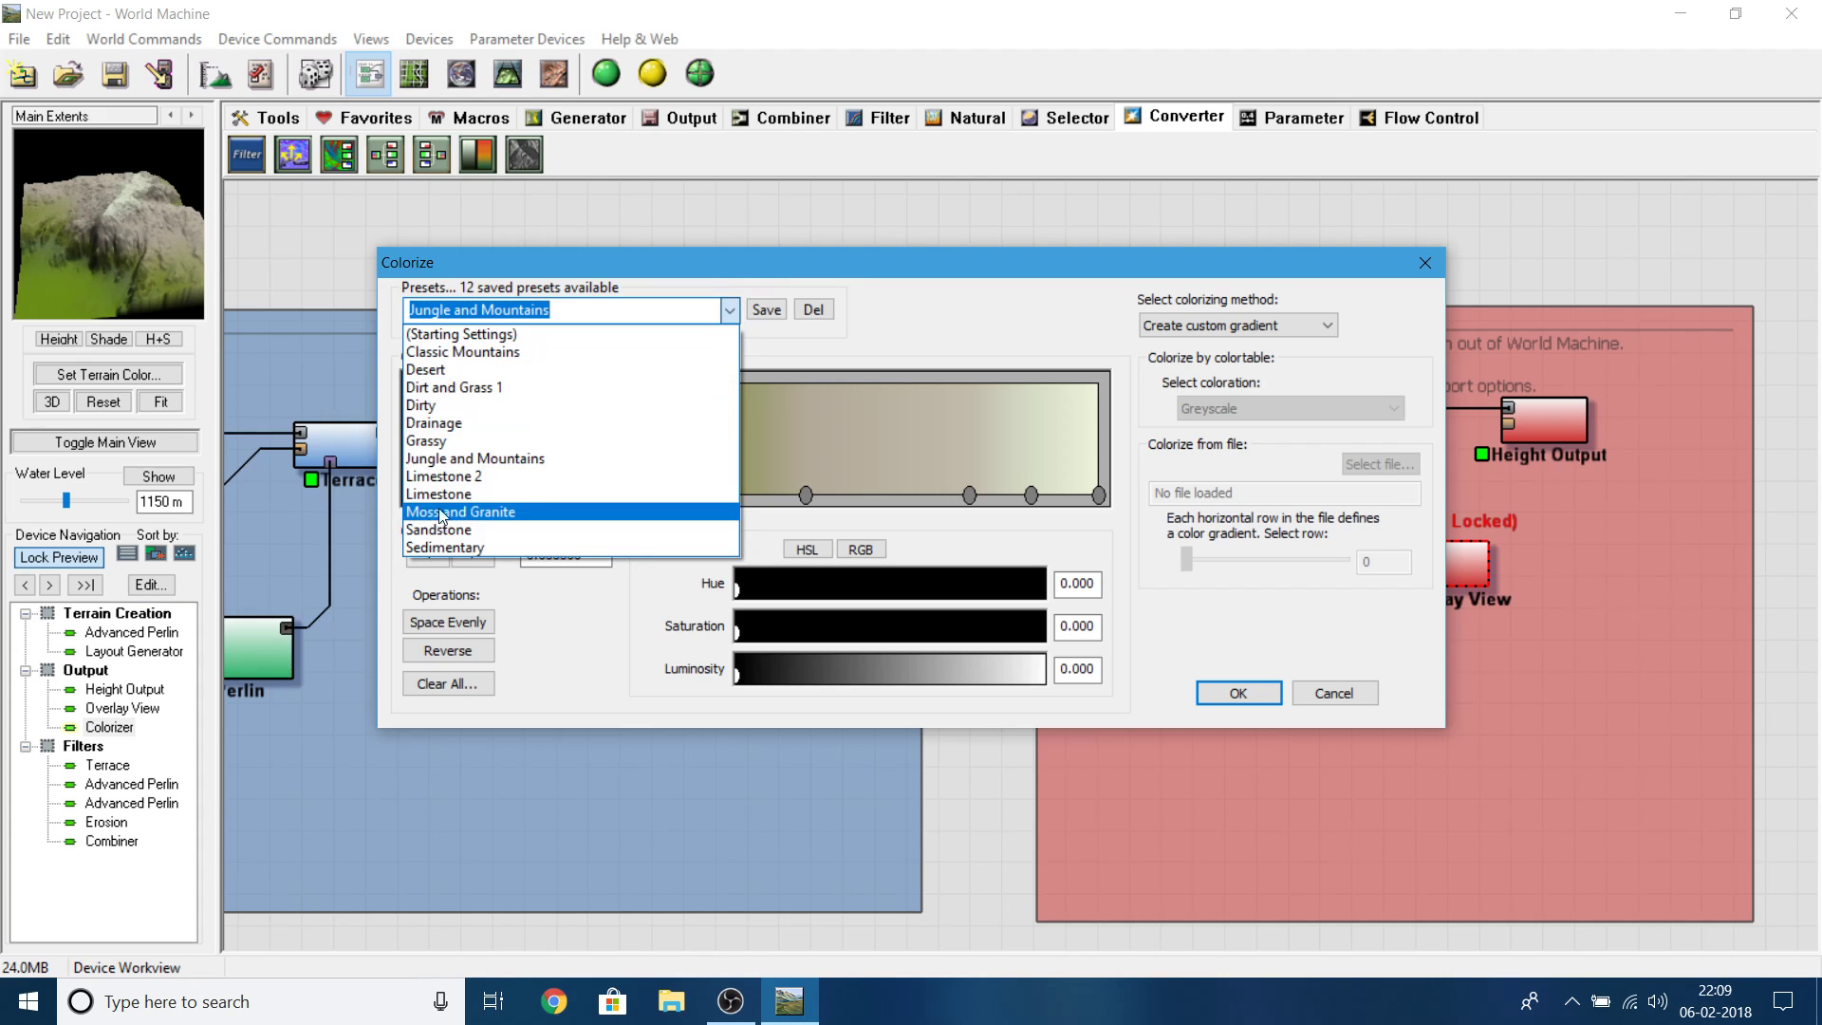
{"action": "left_click", "coordinate": [474, 352]}
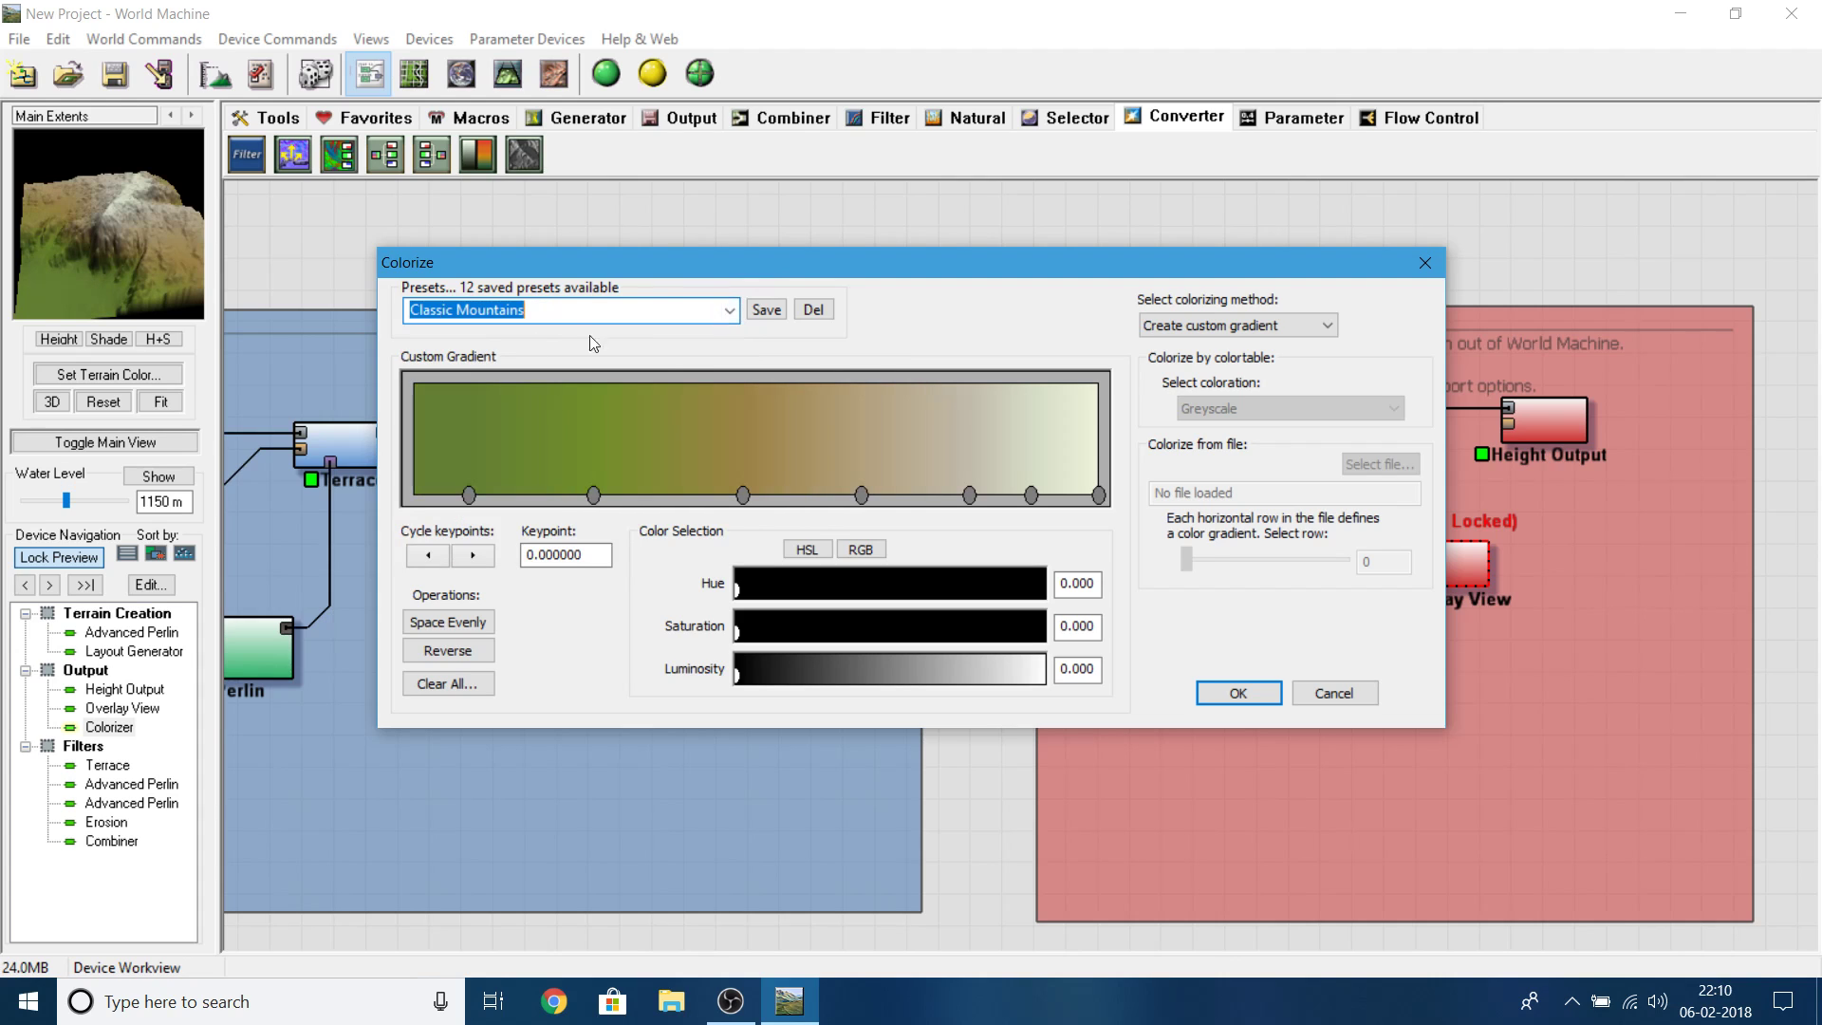
{"action": "left_click", "coordinate": [1234, 691]}
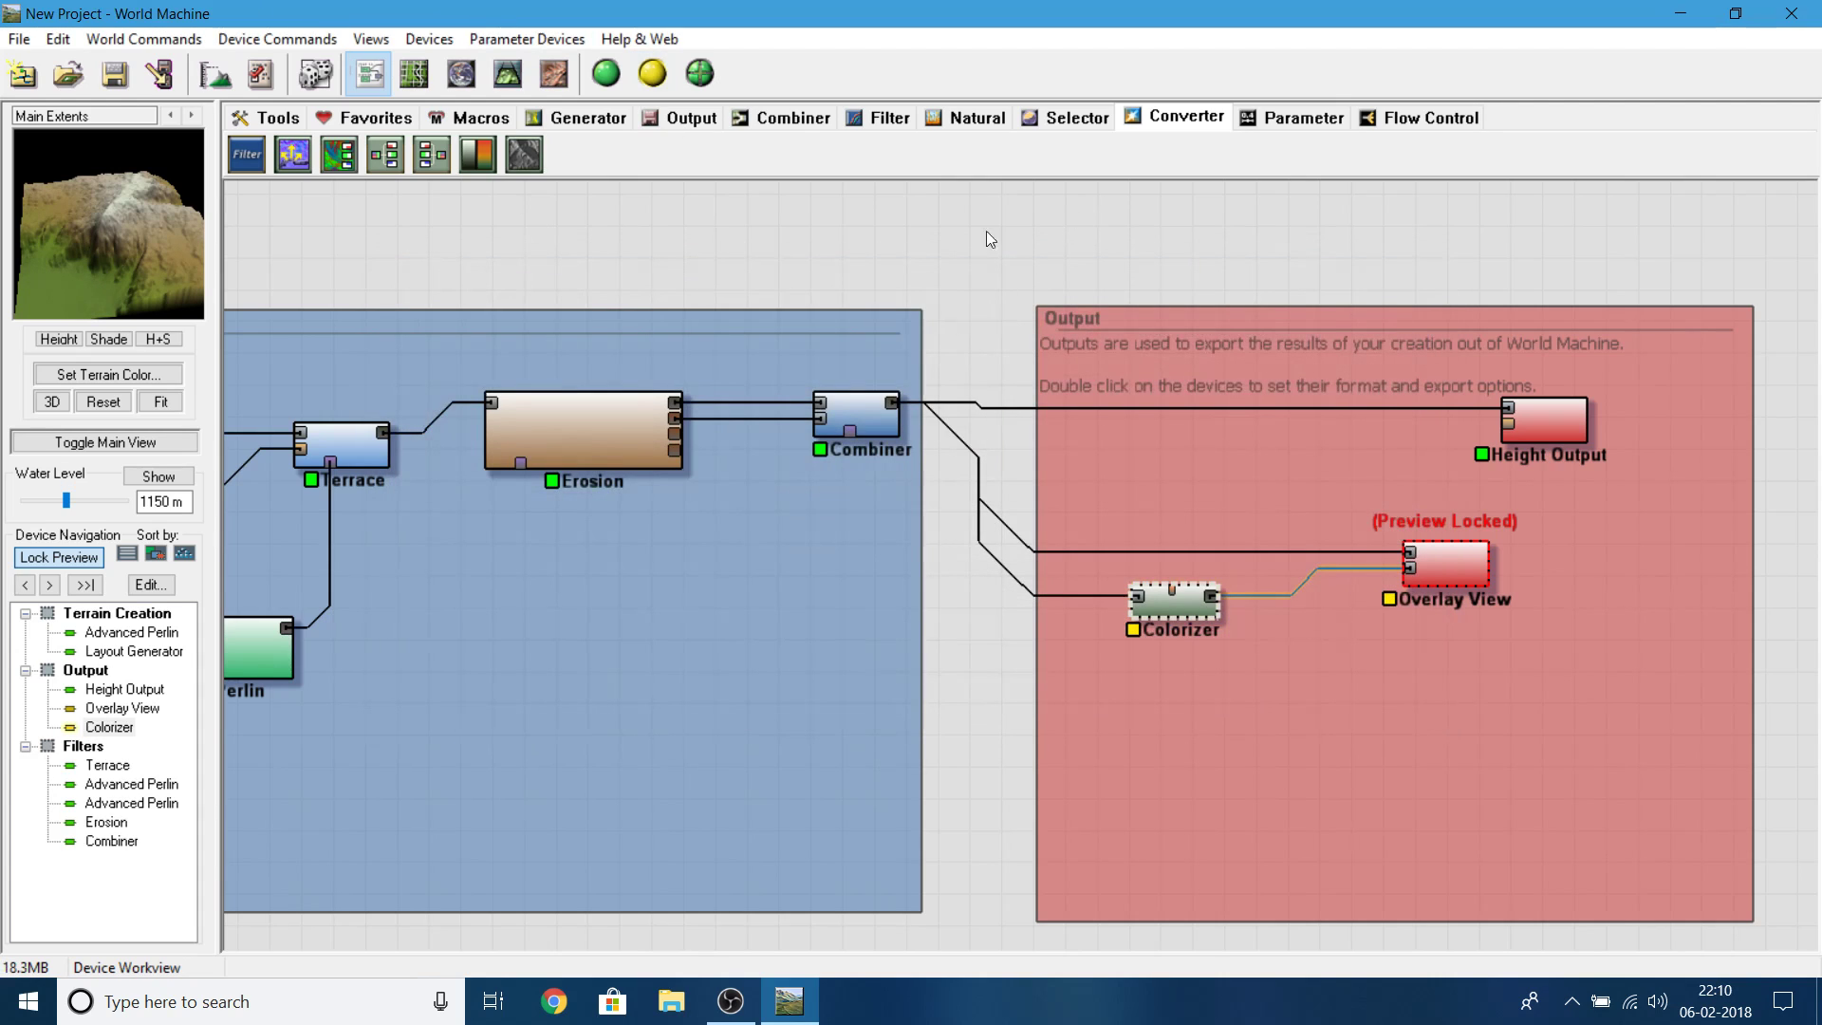
- Load the Coastal_Overlay macro from the macro library and insert it between the Colorizer and the Overlay View
{"action": "left_click", "coordinate": [475, 117]}
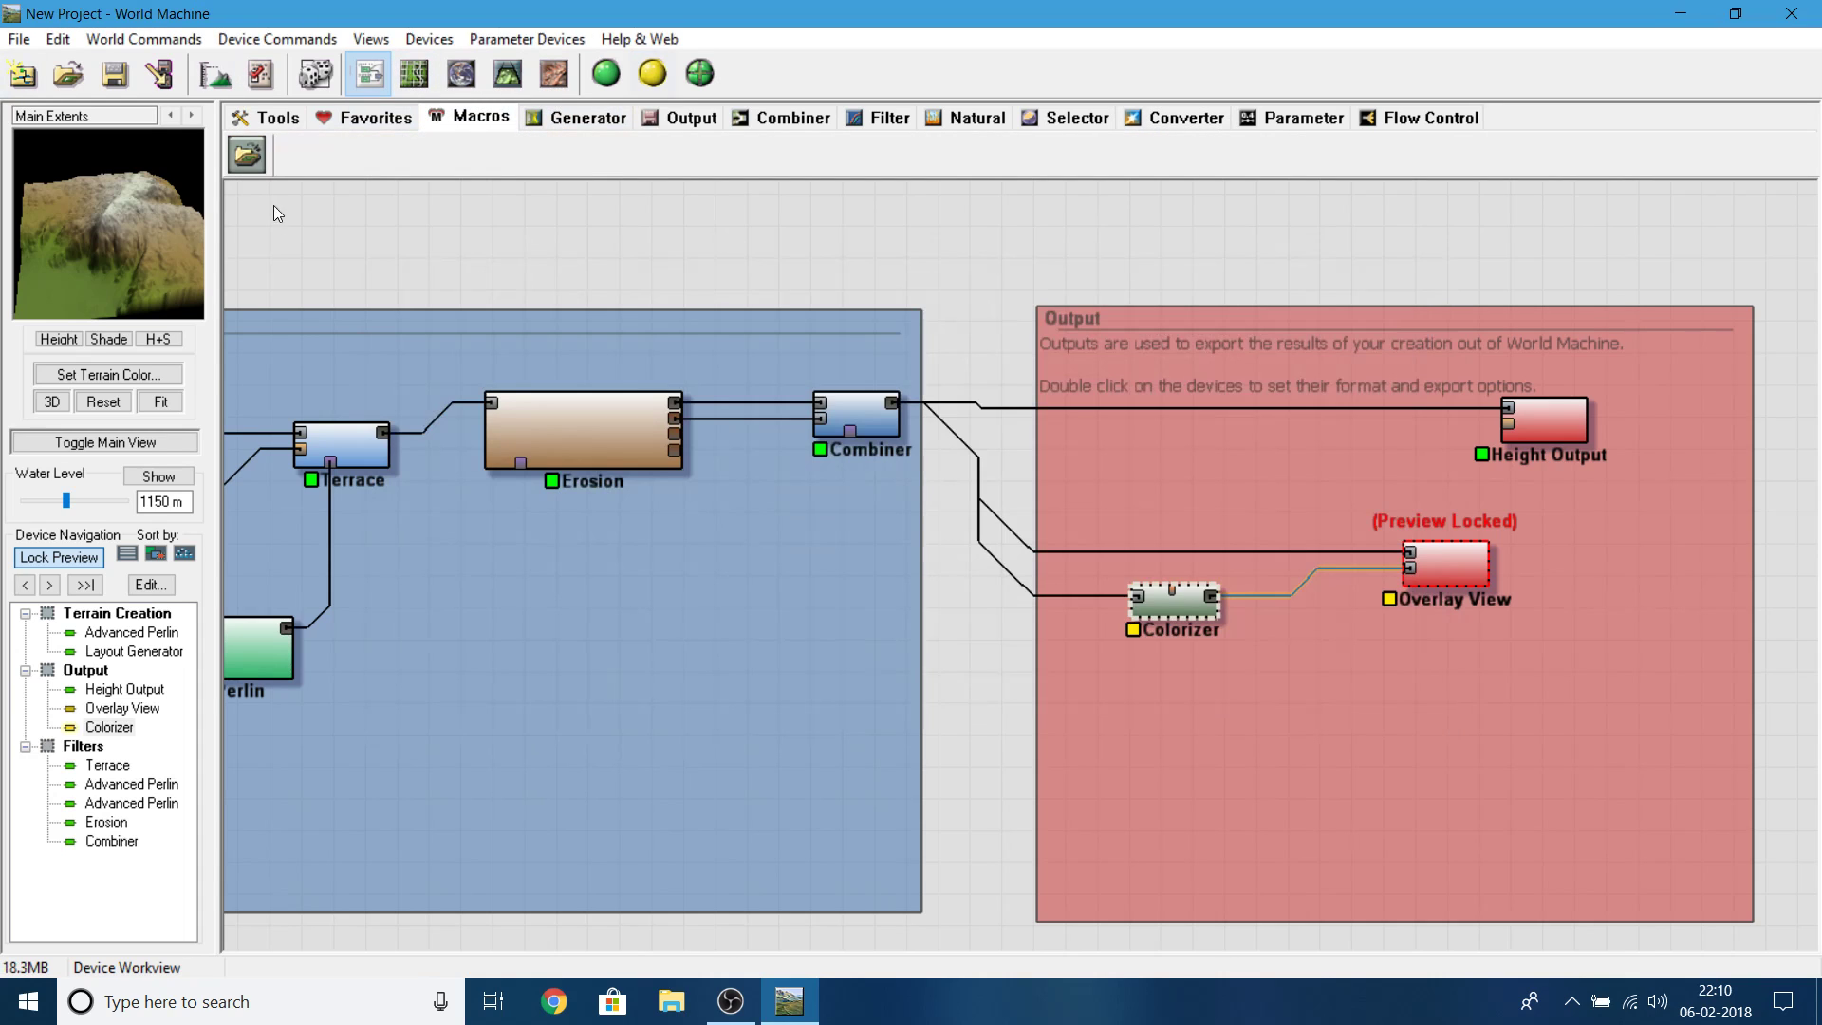
{"action": "left_click", "coordinate": [246, 156]}
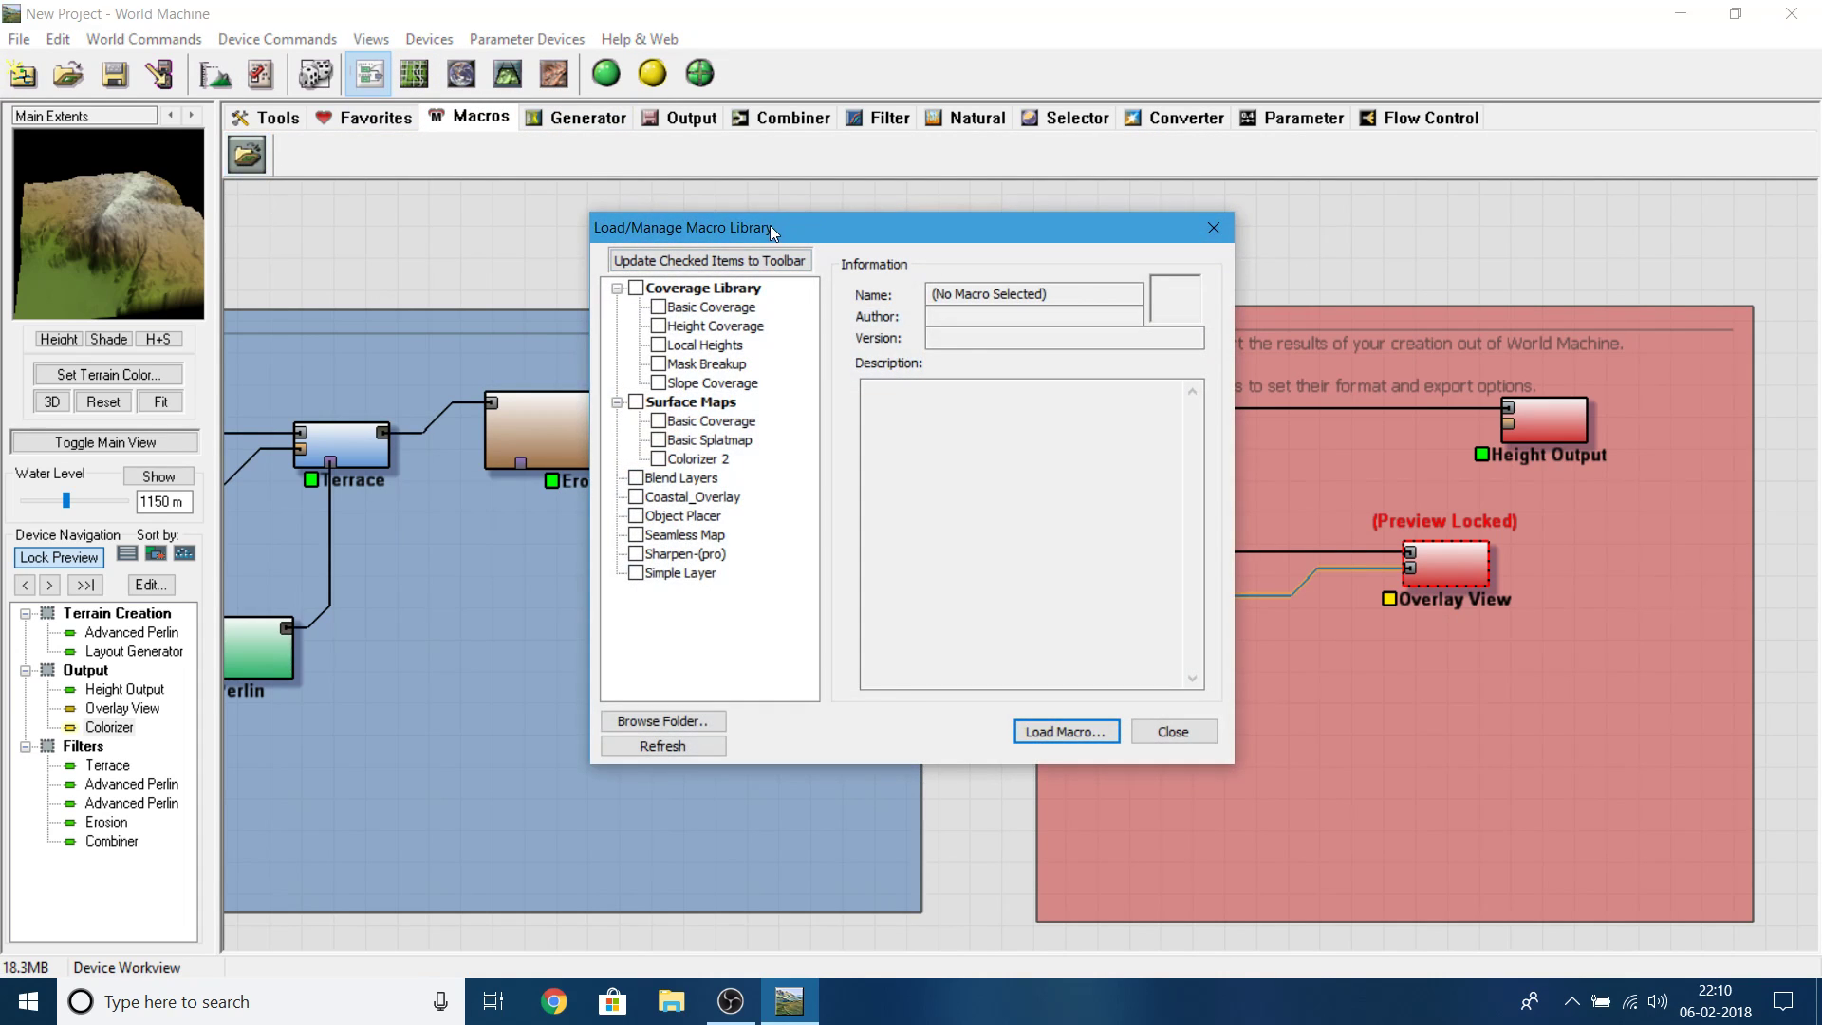
{"action": "left_click_drag", "start_coordinate": [770, 225], "coordinate": [1066, 223]}
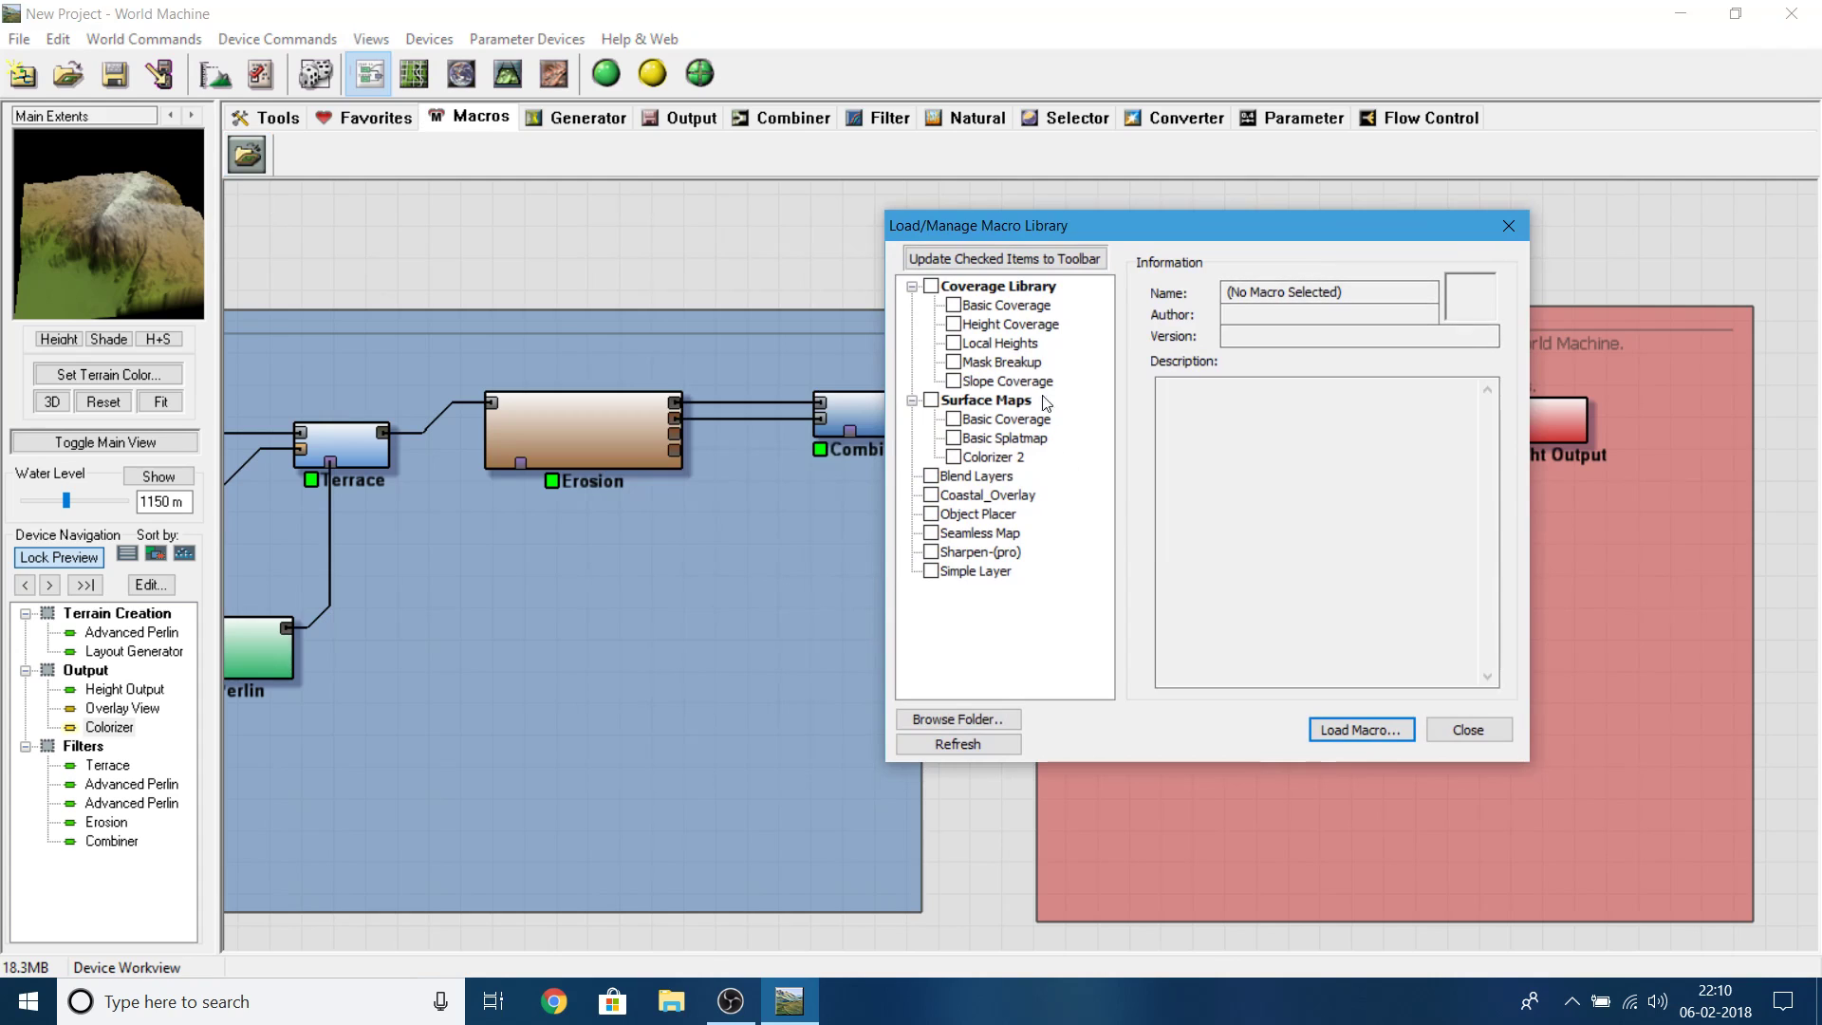
{"action": "left_click_drag", "start_coordinate": [1125, 229], "coordinate": [1443, 184]}
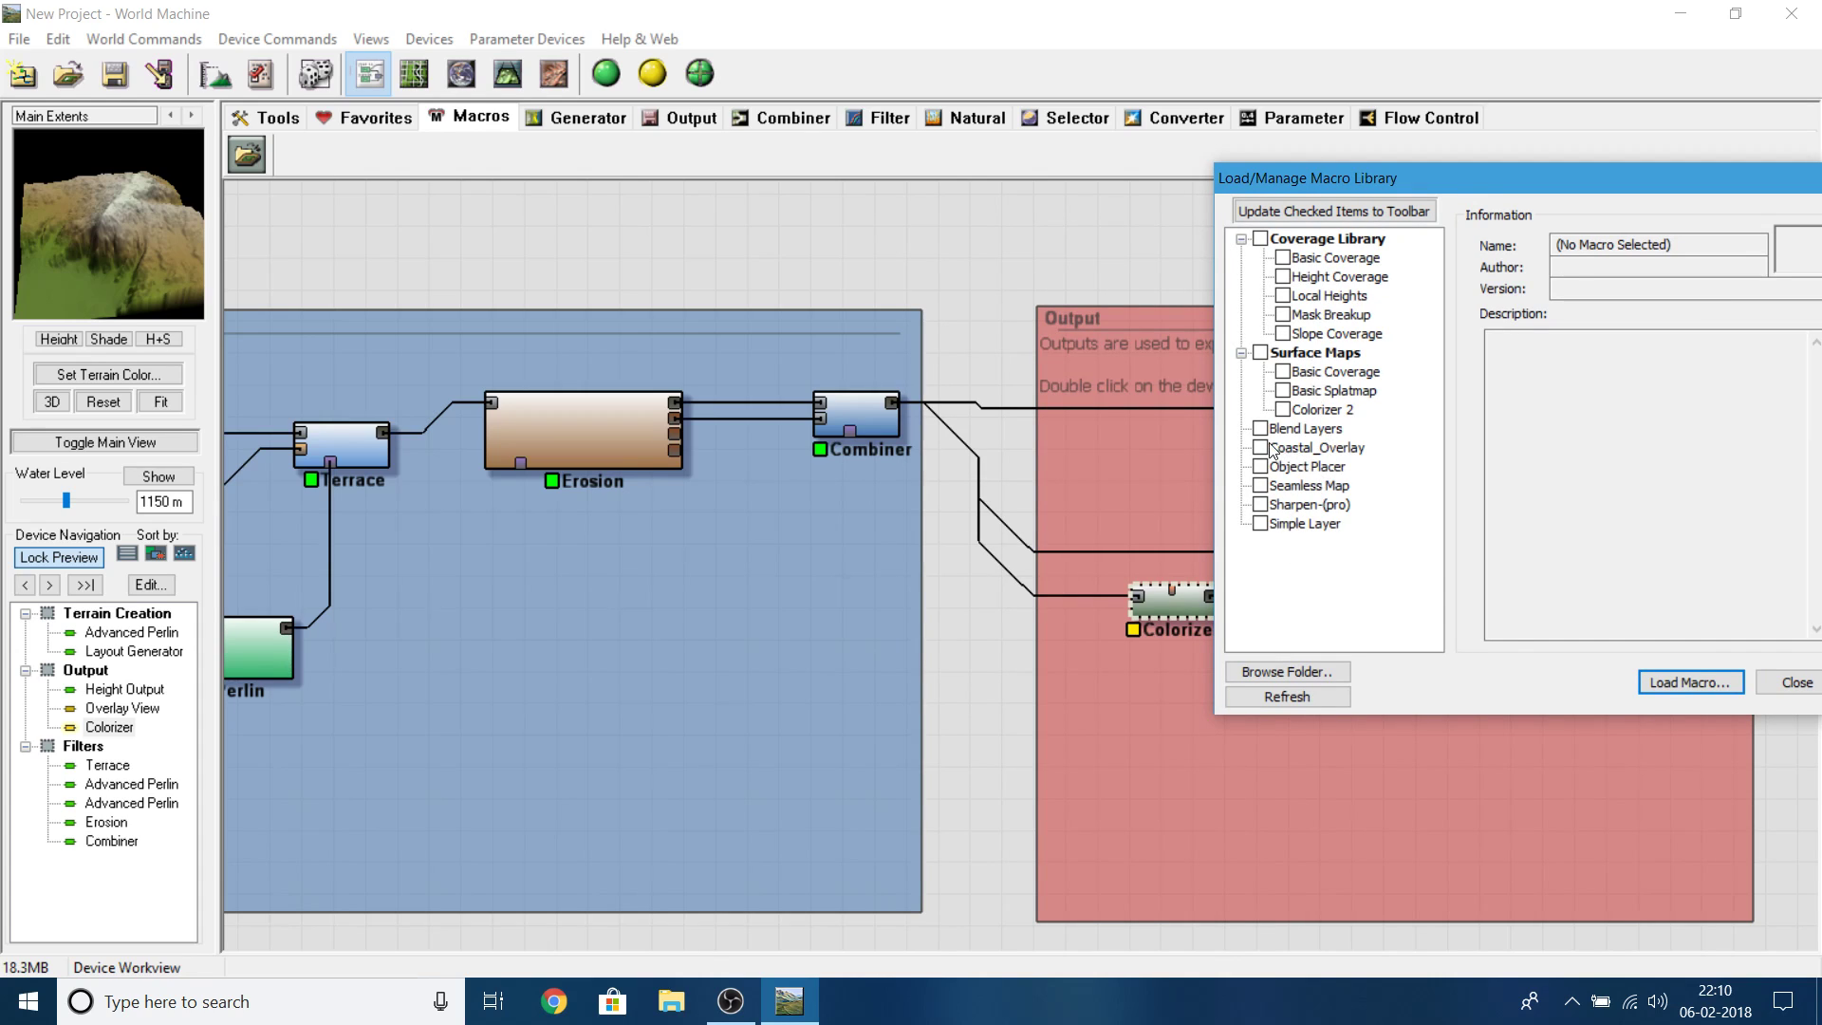
{"action": "left_click", "coordinate": [1310, 447]}
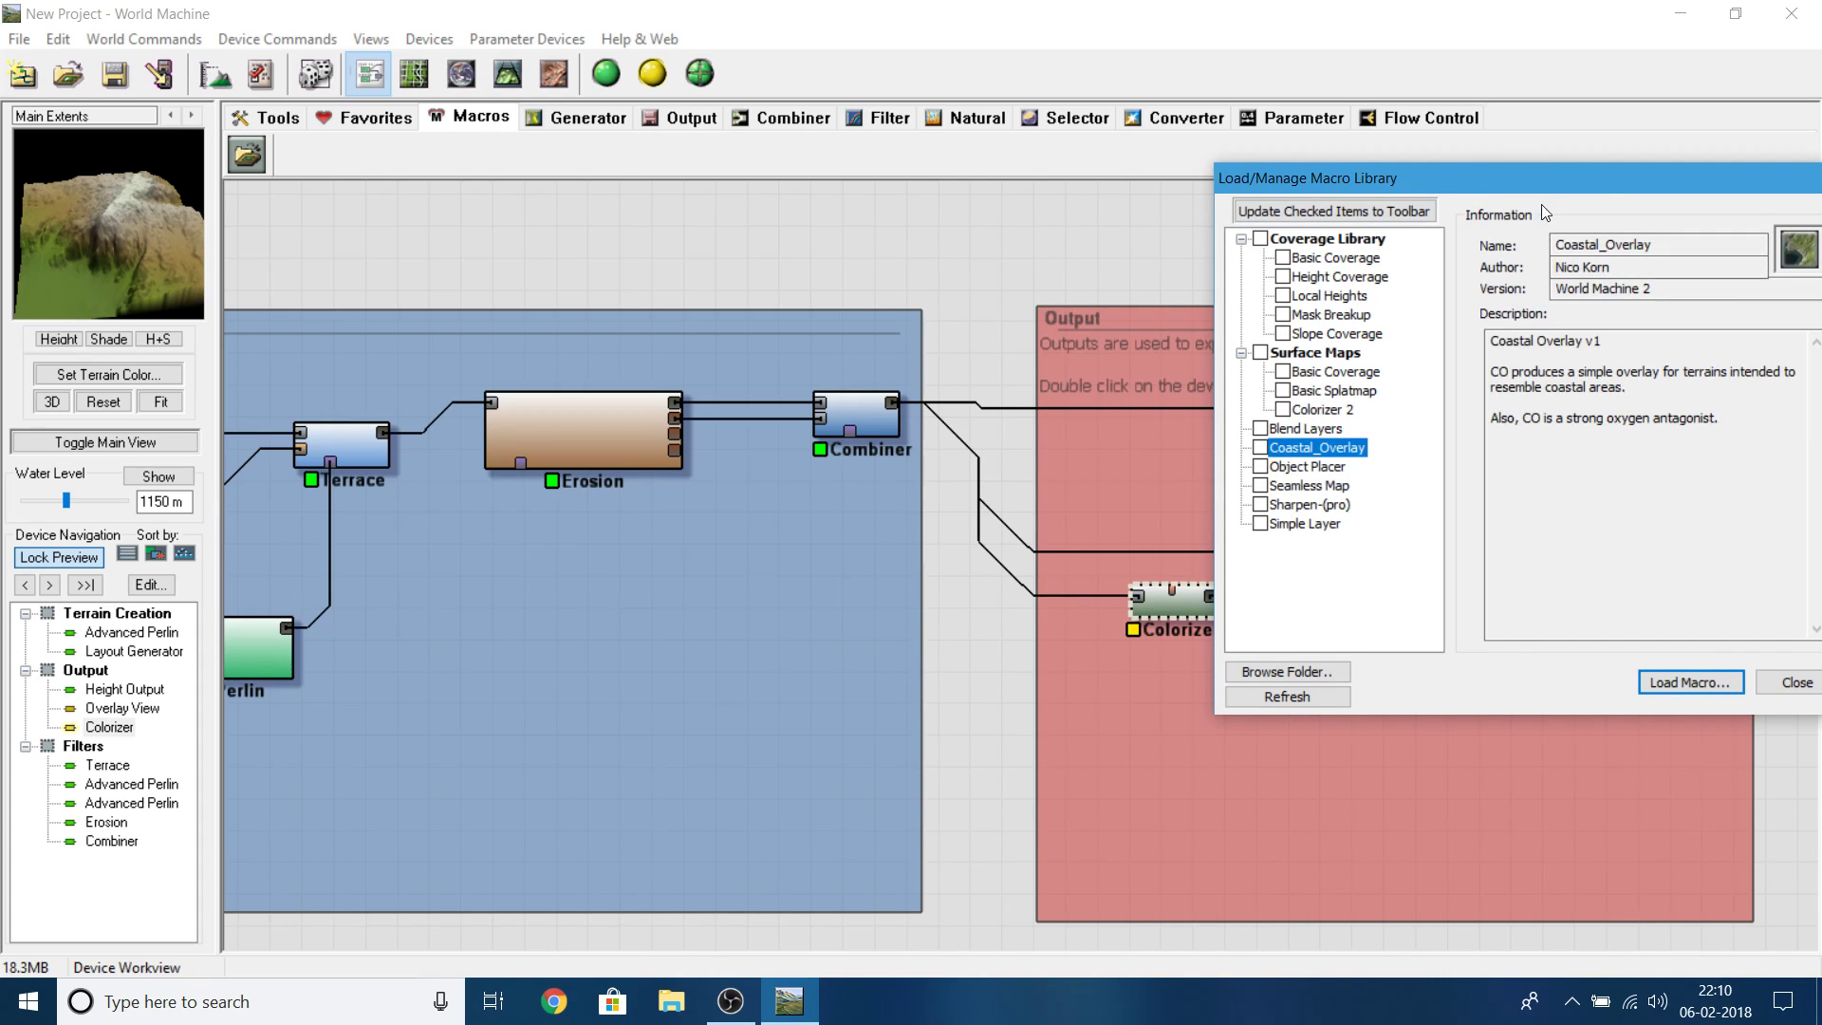
{"action": "left_click_drag", "start_coordinate": [1557, 194], "coordinate": [1395, 193]}
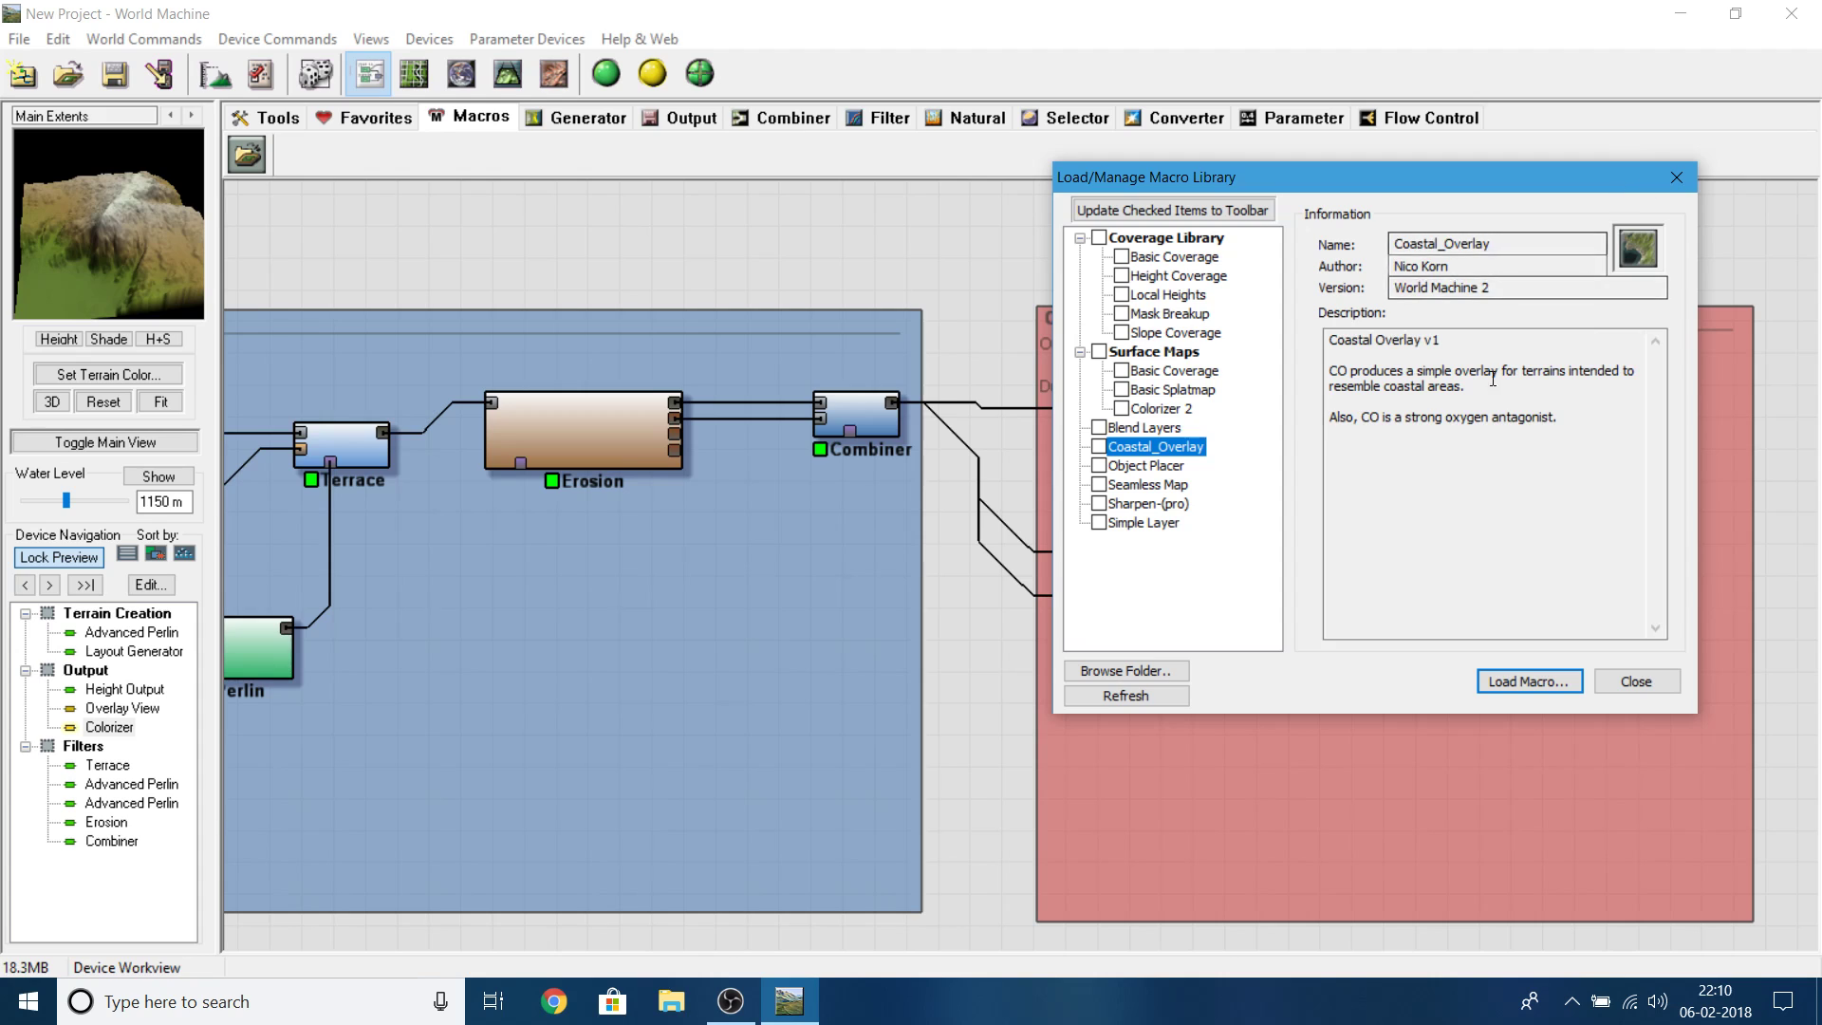
{"action": "left_click", "coordinate": [1528, 682]}
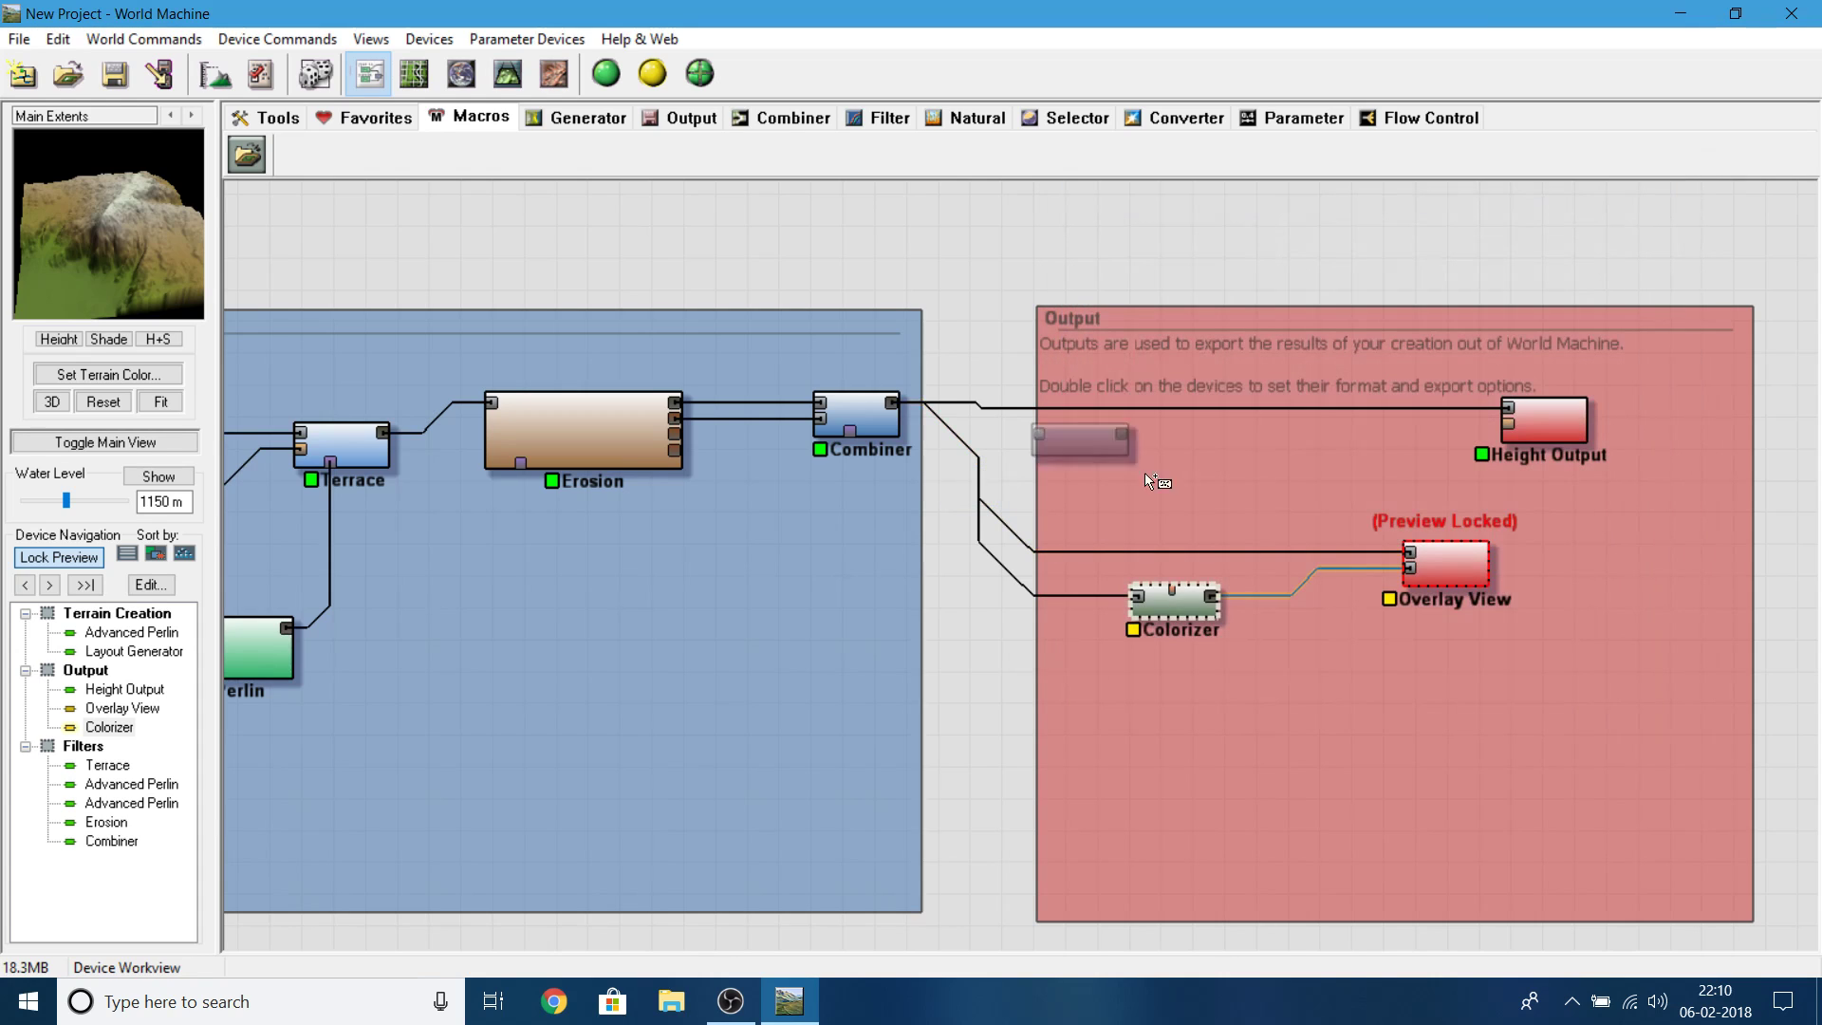
{"action": "left_click", "coordinate": [1264, 600]}
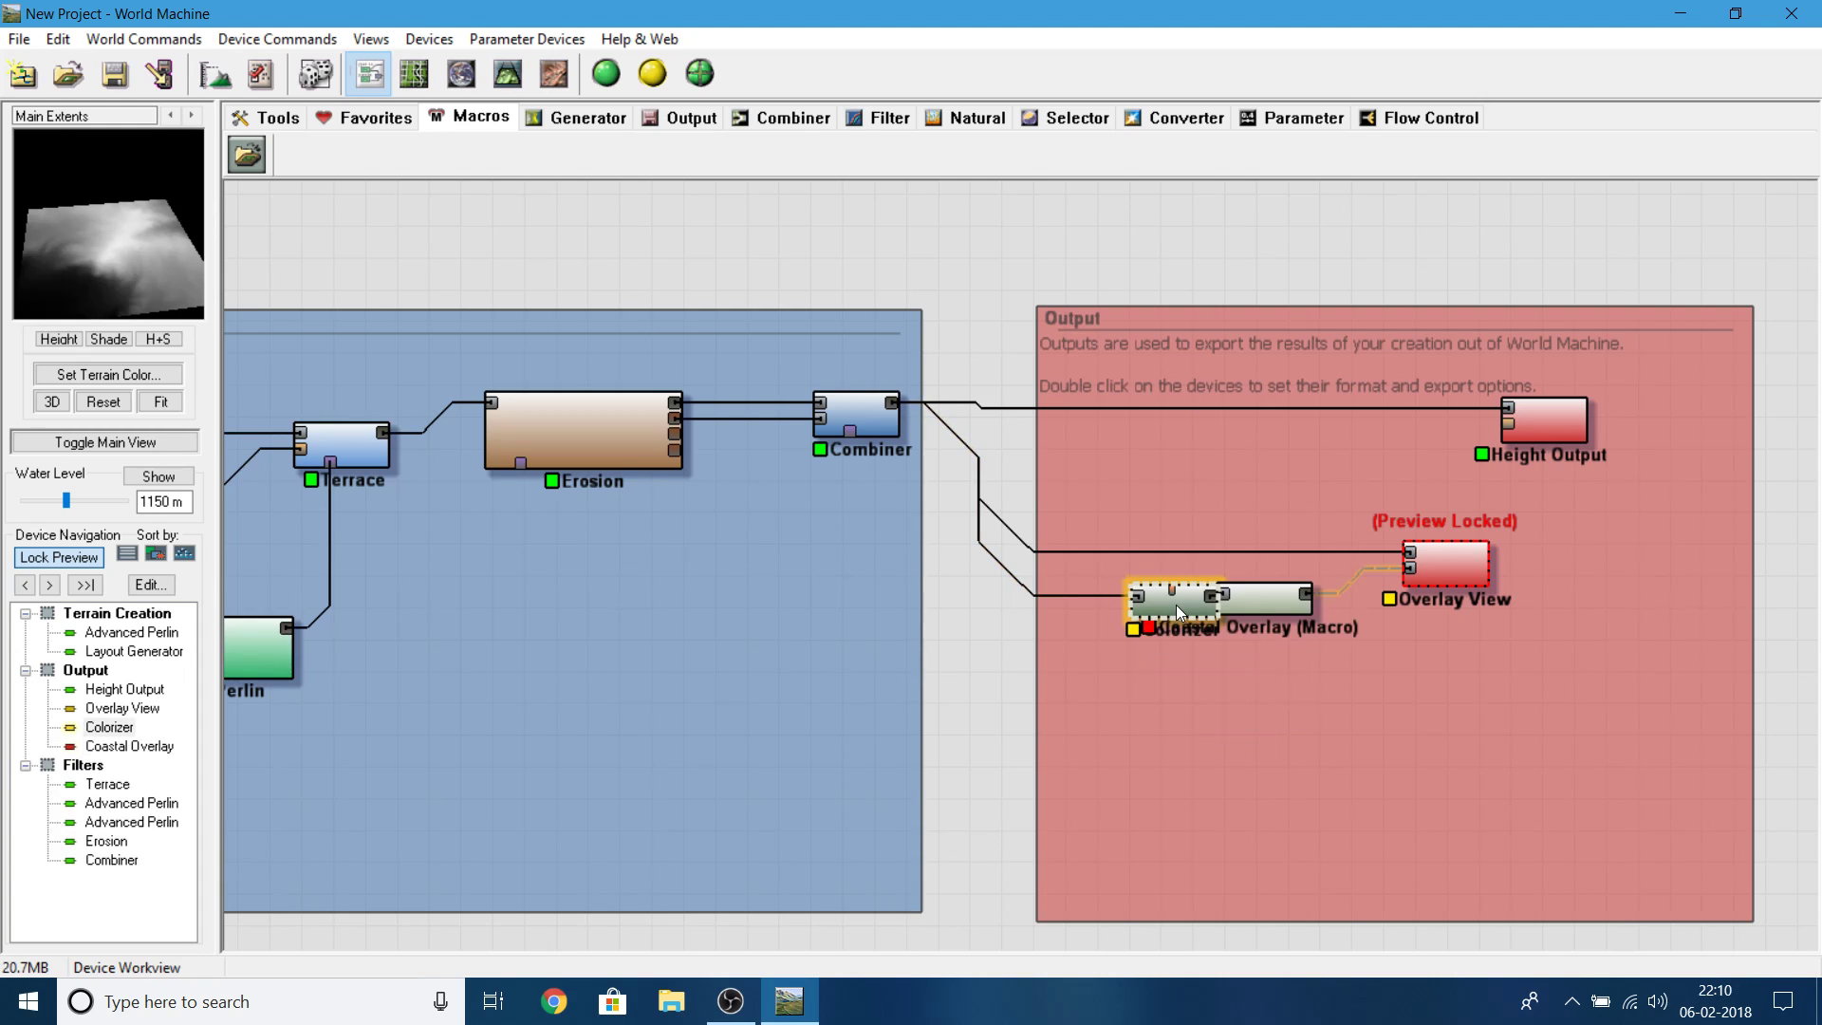
- Delete the Colorizer so only the Coastal Overlay macro colors the Overlay View, and show the terrain in 3D
{"action": "key", "text": "Delete"}
{"action": "left_click", "coordinate": [1048, 554]}
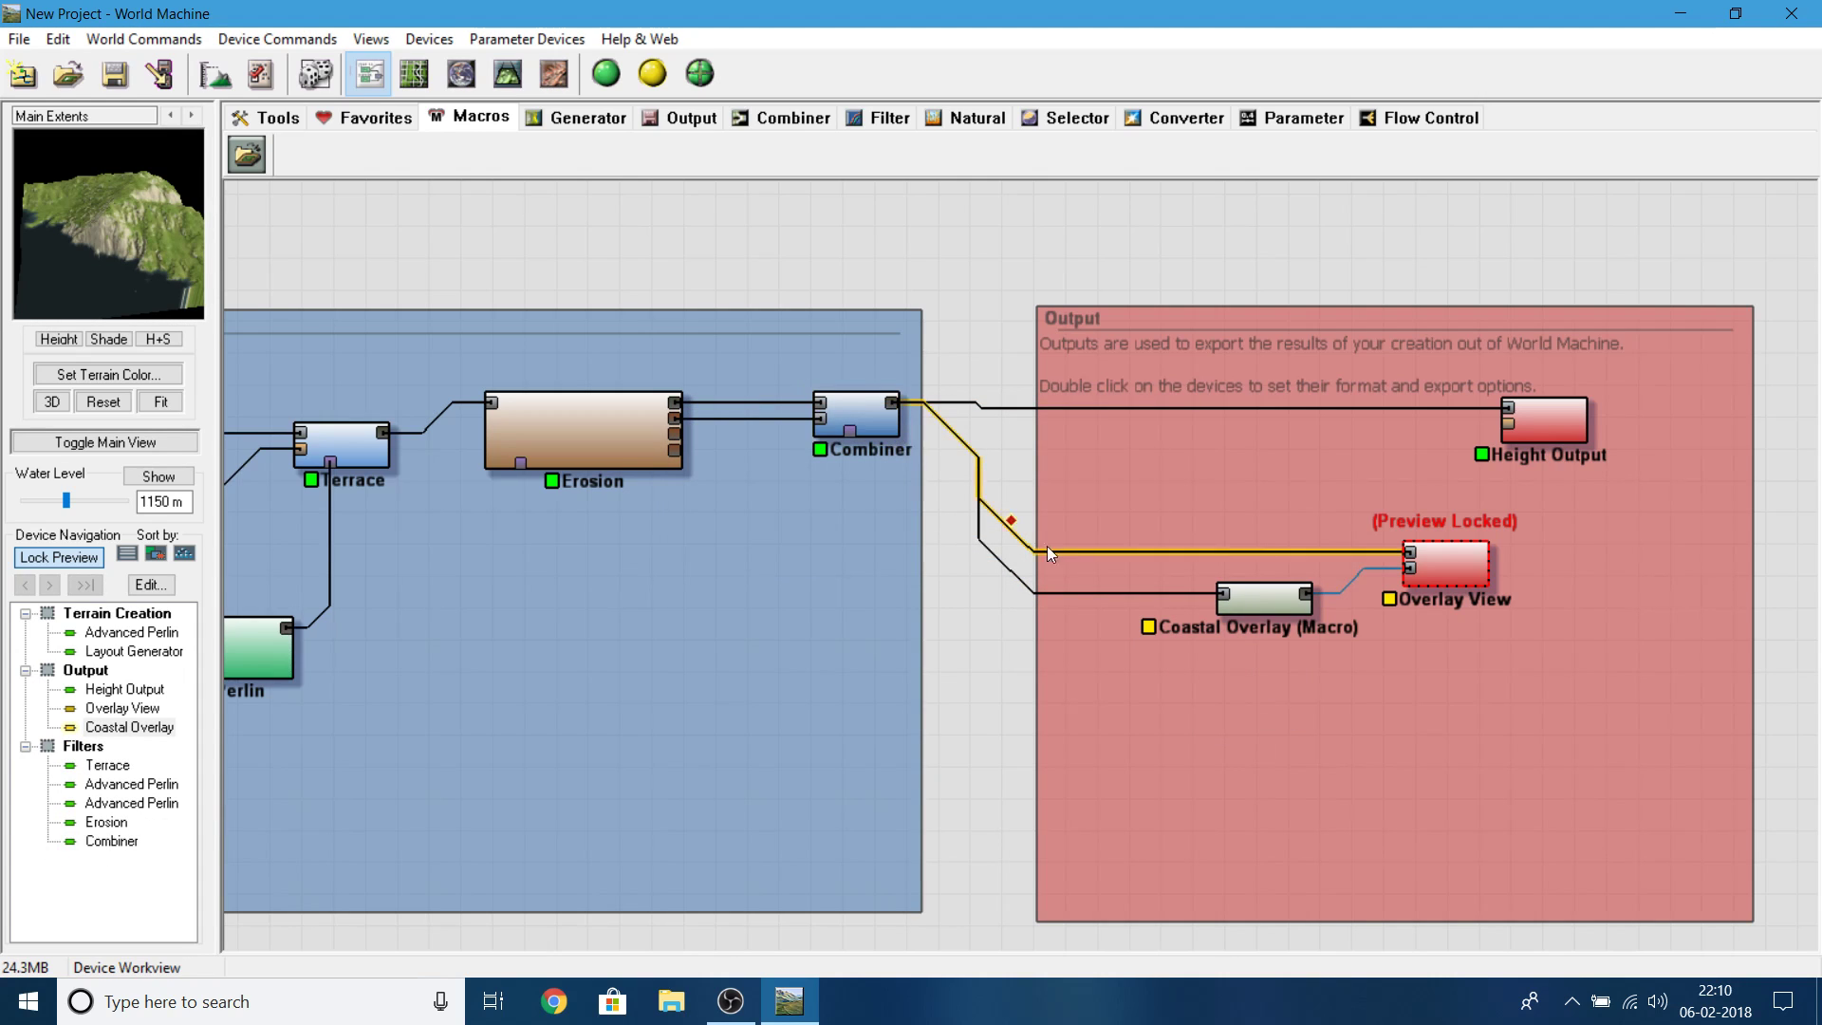
{"action": "left_click_drag", "start_coordinate": [1265, 590], "coordinate": [1226, 590]}
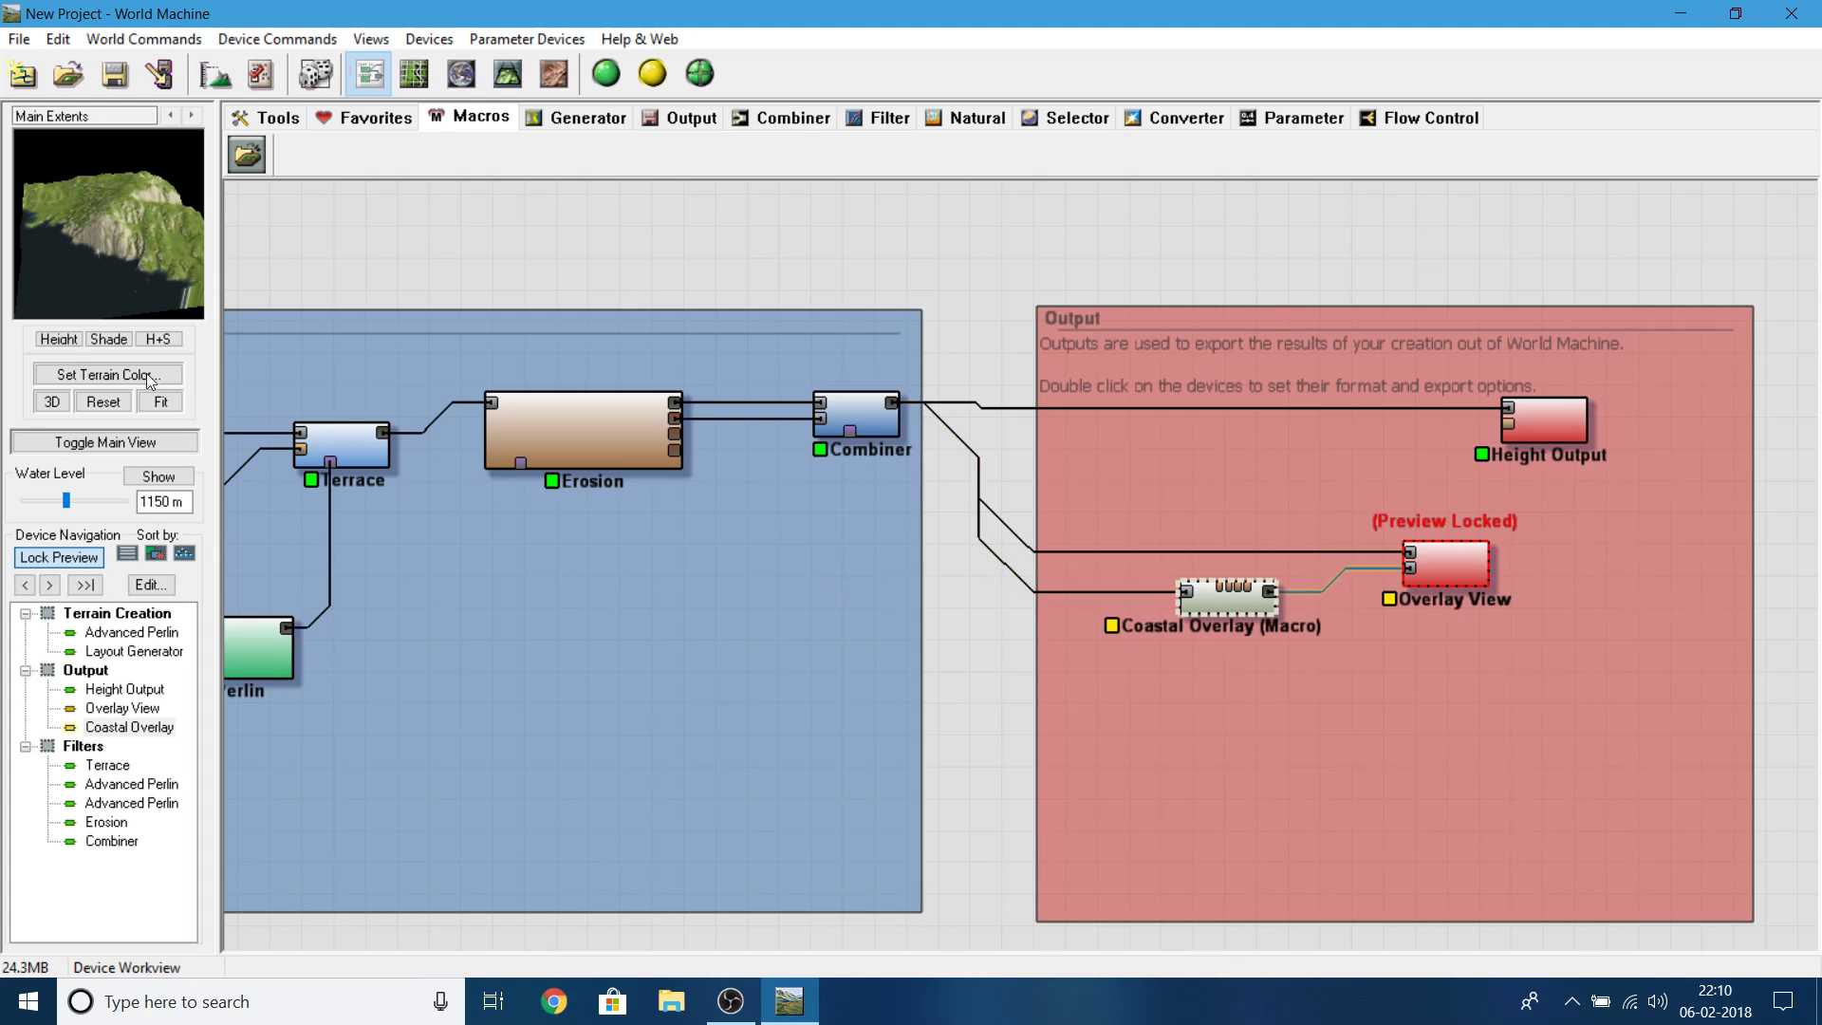
{"action": "double_click", "coordinate": [1219, 600]}
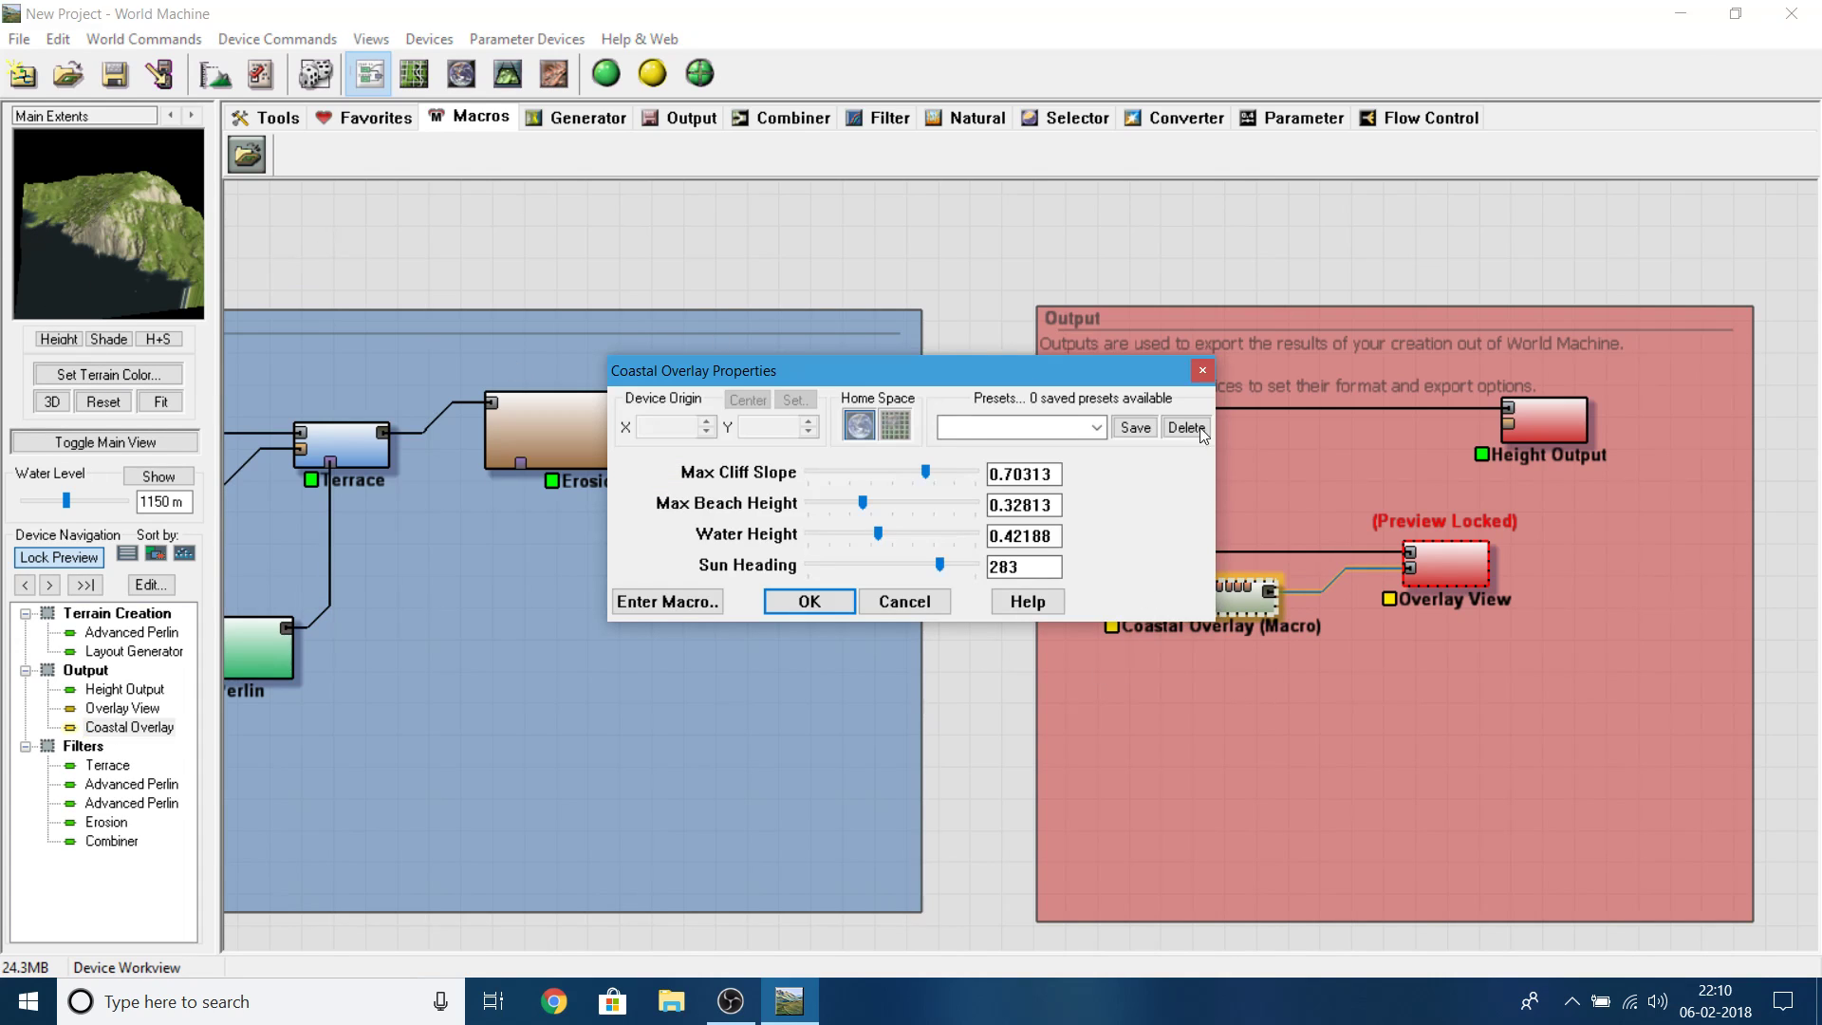
{"action": "left_click", "coordinate": [1194, 372]}
{"action": "left_click", "coordinate": [505, 80]}
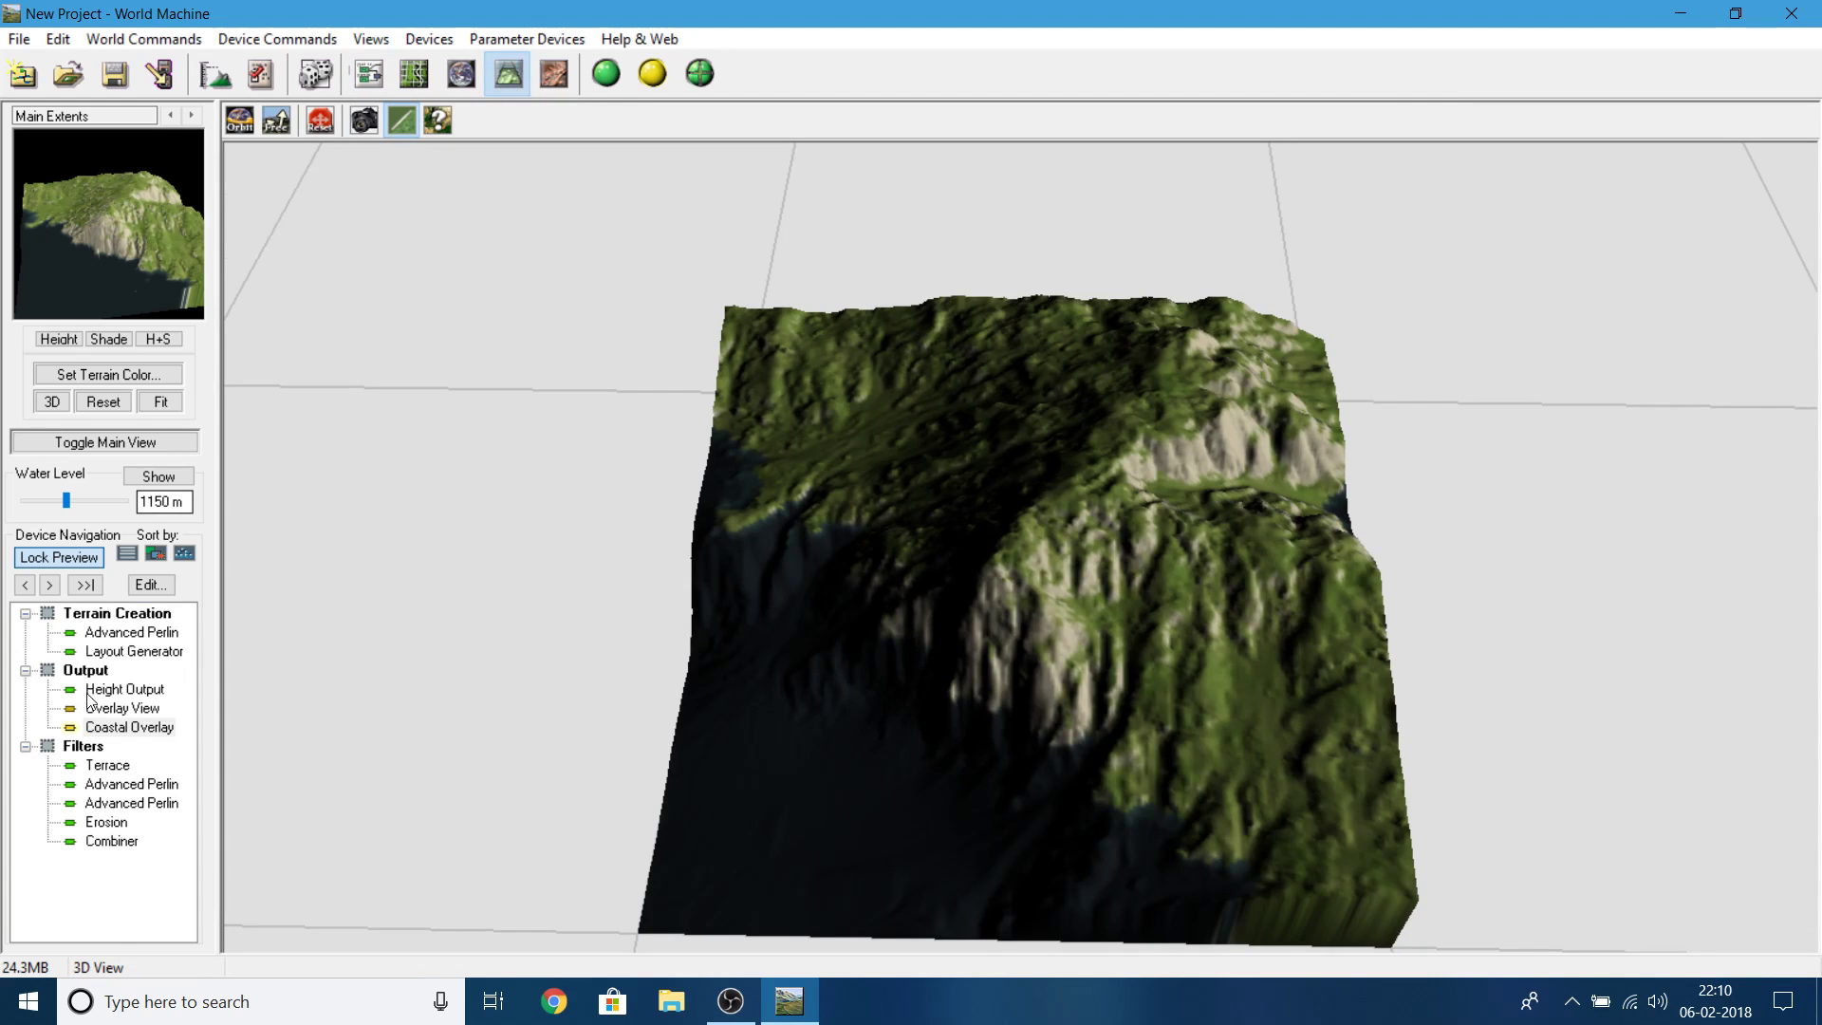
- Try Water Height 0.01563, Max Beach Height 0.01563, Sun Heading 360 and a lower Max Cliff Slope on the Coastal Overlay macro
{"action": "left_click", "coordinate": [107, 845]}
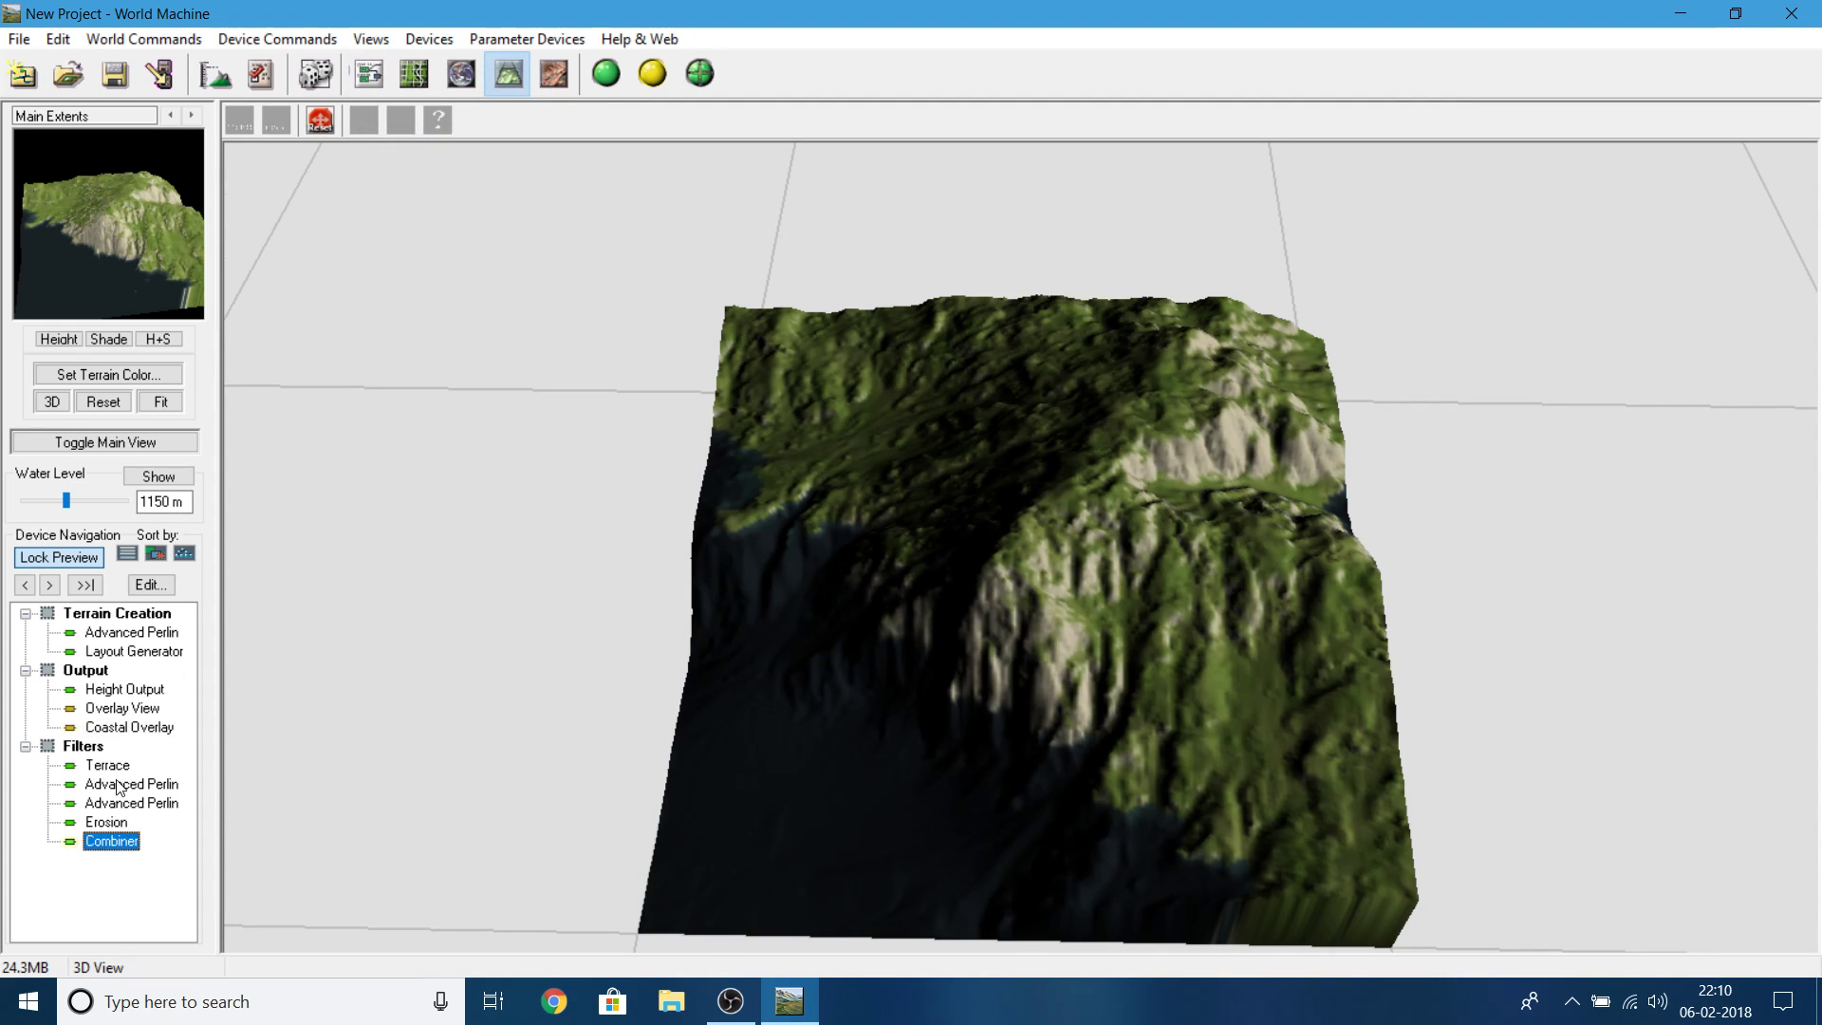
{"action": "double_click", "coordinate": [149, 727]}
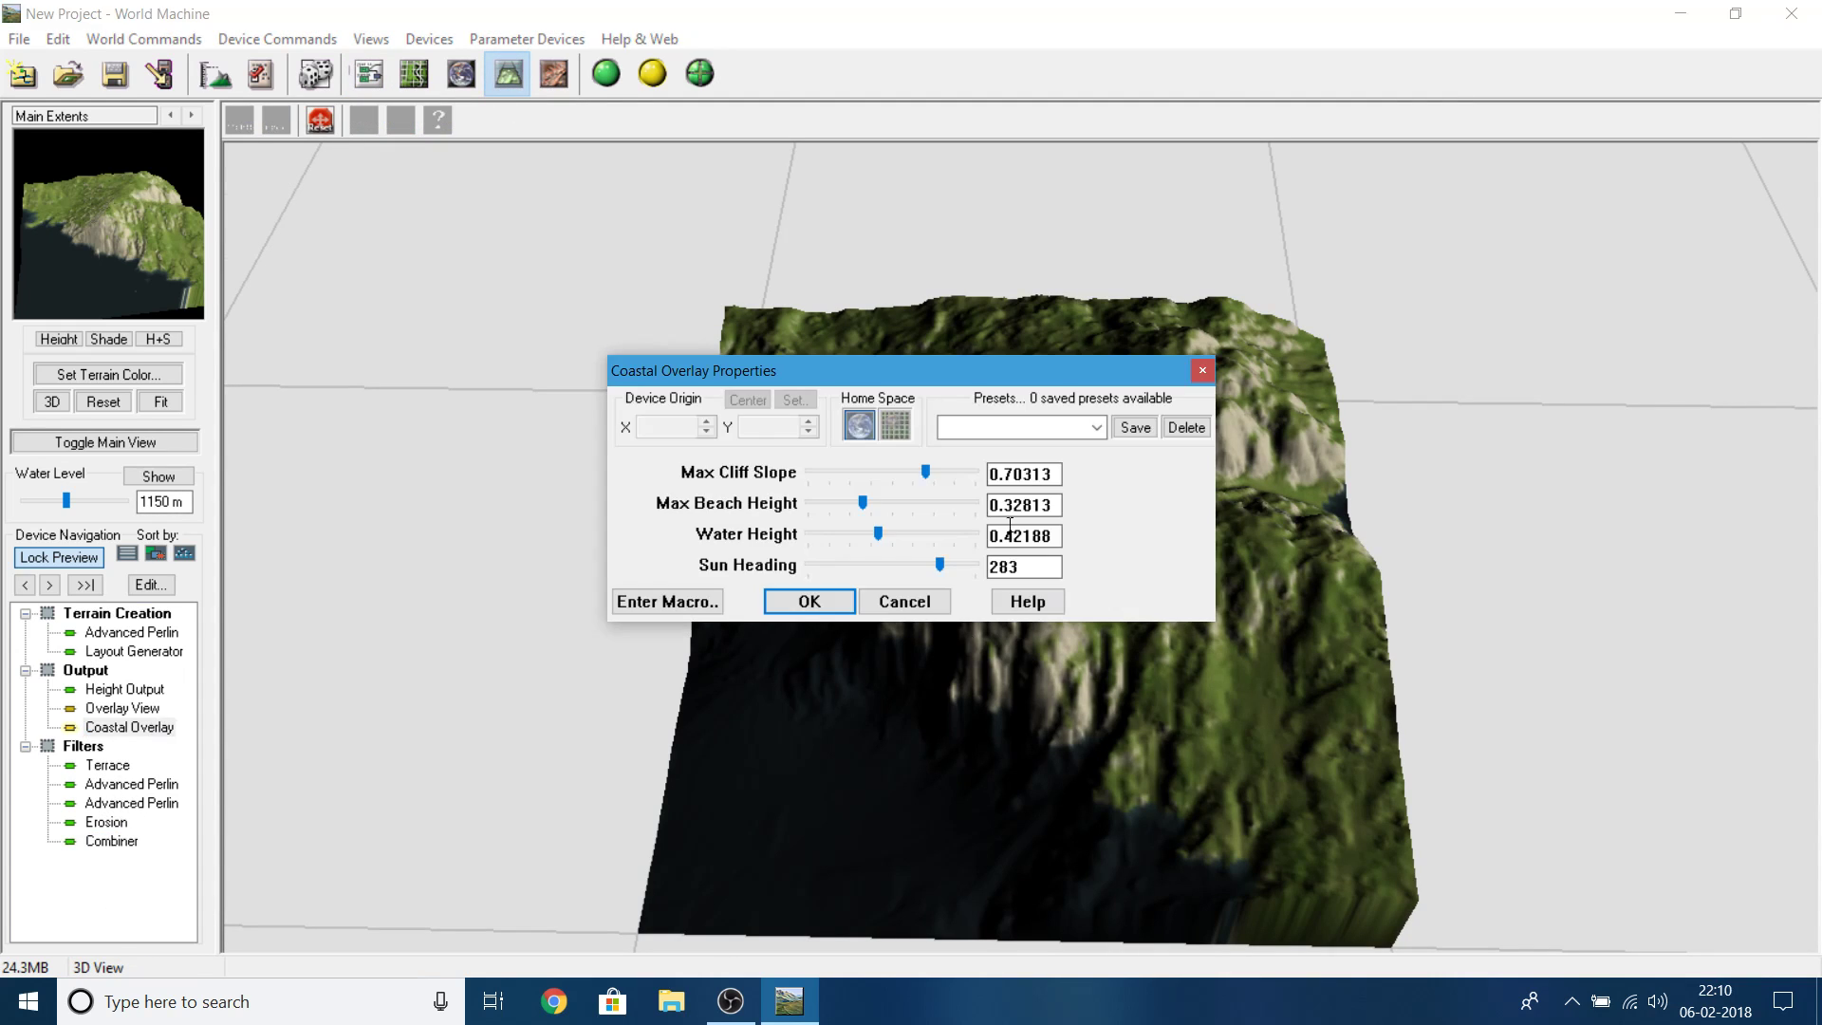
{"action": "left_click_drag", "start_coordinate": [989, 380], "coordinate": [1440, 446]}
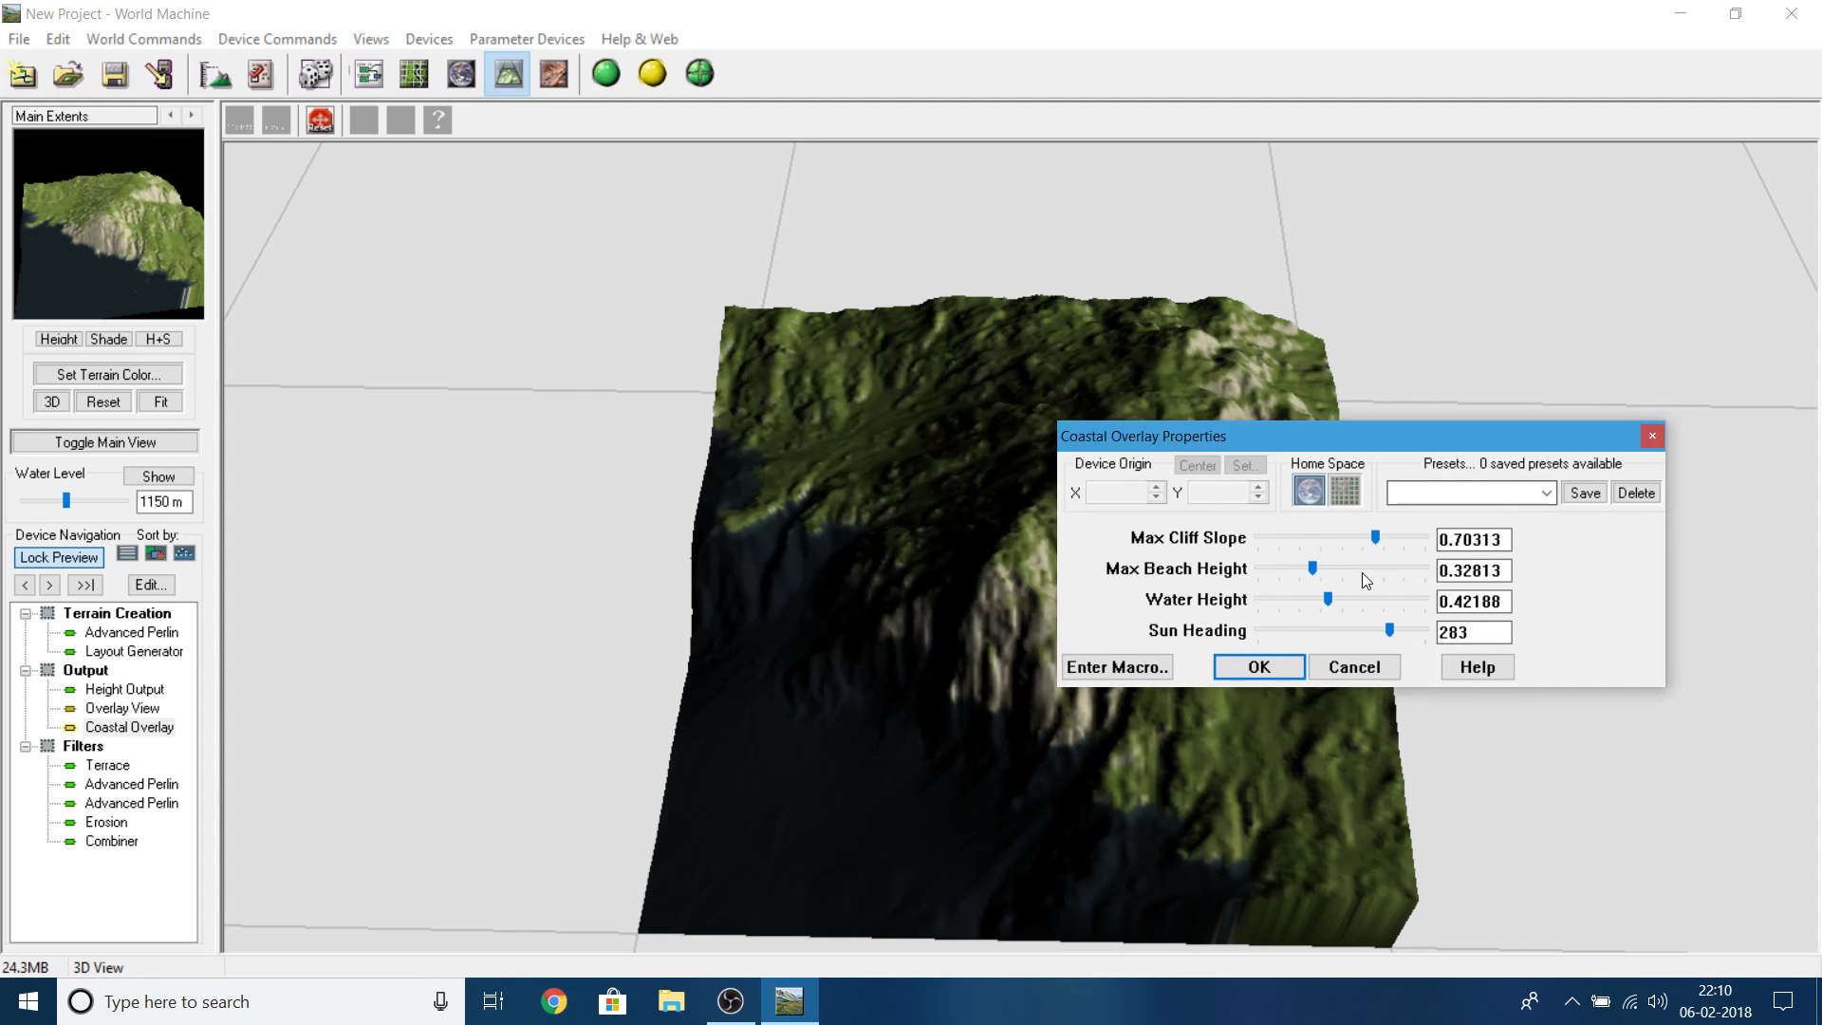
{"action": "left_click_drag", "start_coordinate": [1324, 599], "coordinate": [1093, 614]}
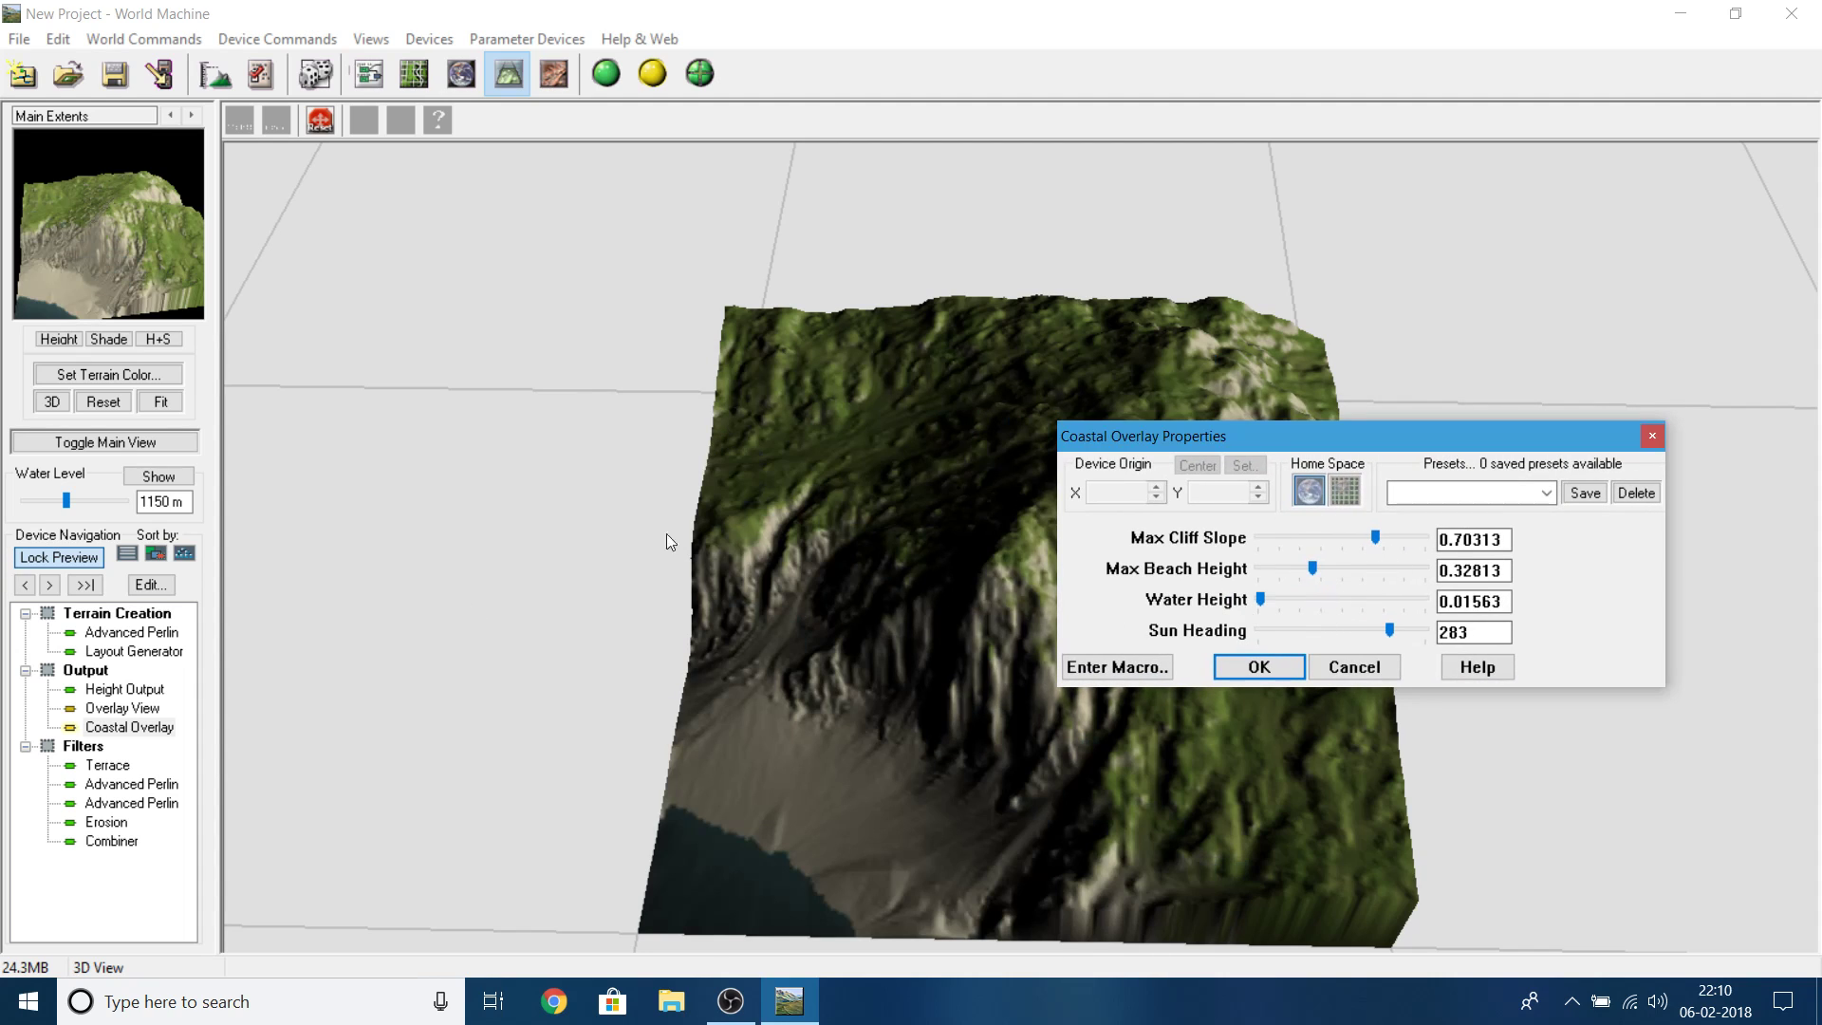
{"action": "left_click_drag", "start_coordinate": [1392, 630], "coordinate": [1429, 632]}
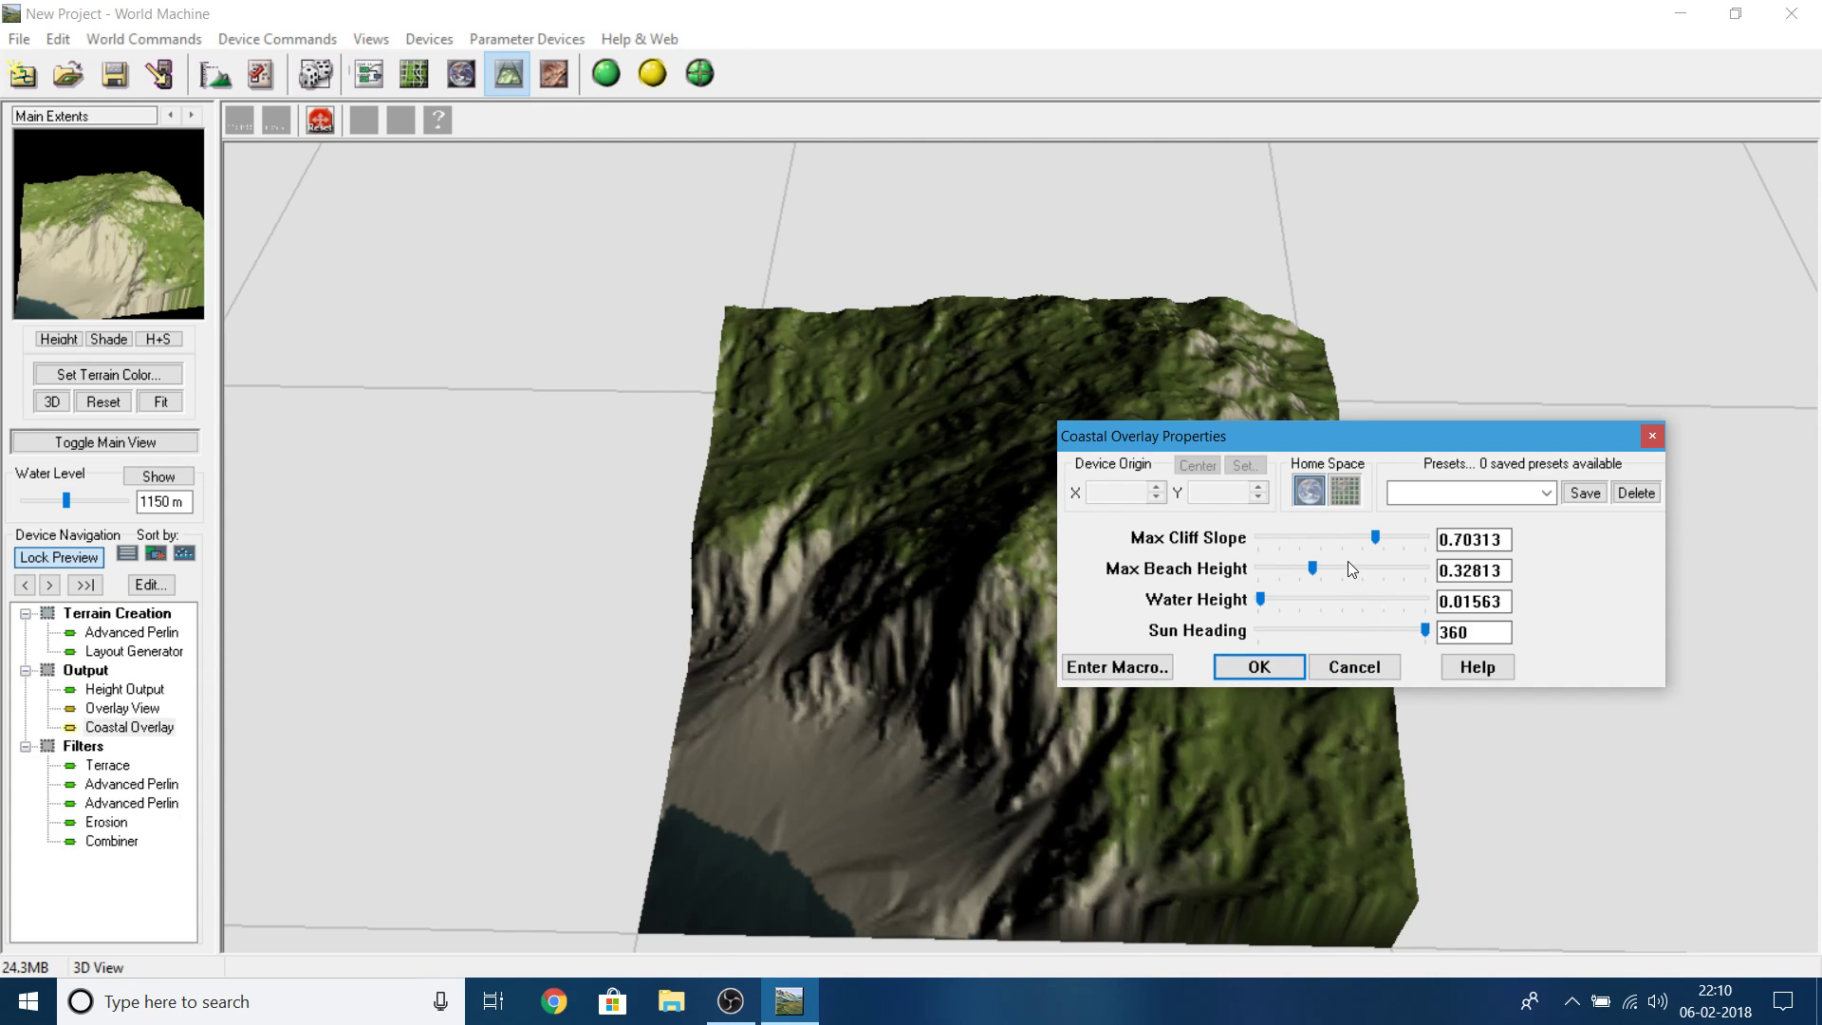
{"action": "left_click_drag", "start_coordinate": [1314, 569], "coordinate": [1261, 567]}
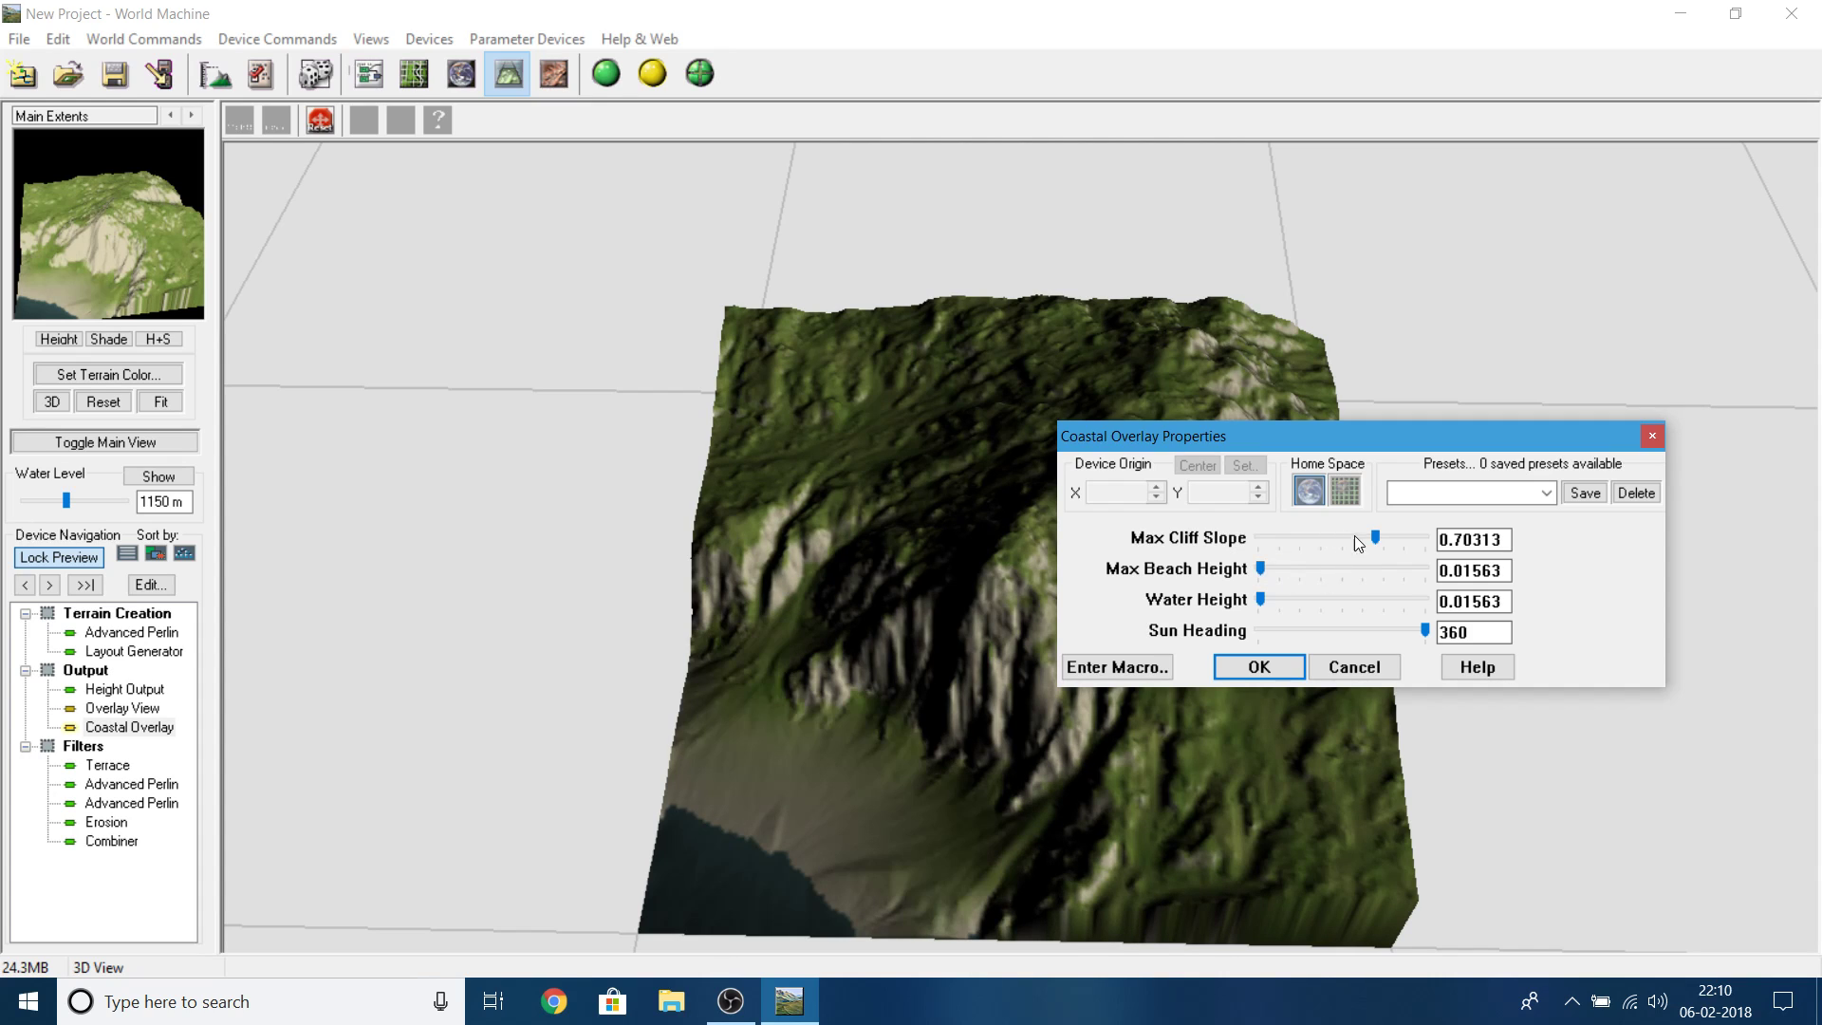
{"action": "left_click_drag", "start_coordinate": [1376, 539], "coordinate": [1293, 537]}
{"action": "left_click", "coordinate": [1368, 661]}
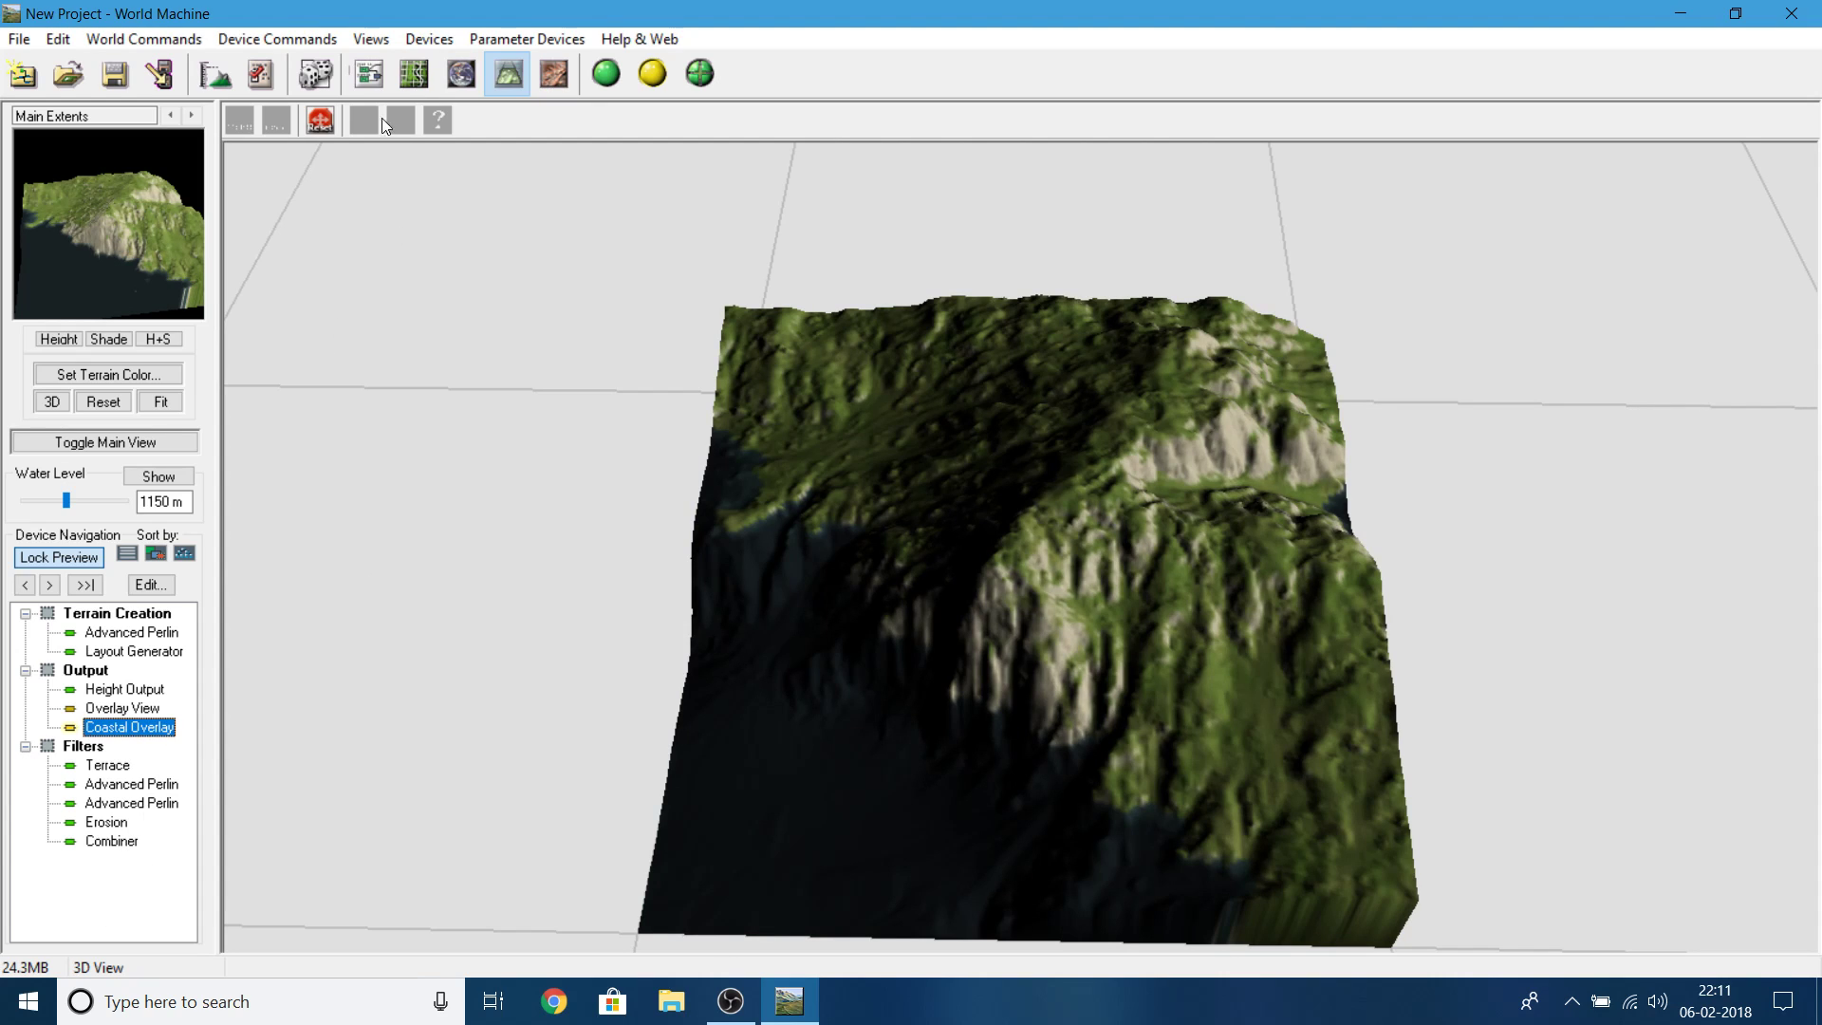
- Delete the Coastal Overlay macro from the device network
{"action": "left_click", "coordinate": [369, 73]}
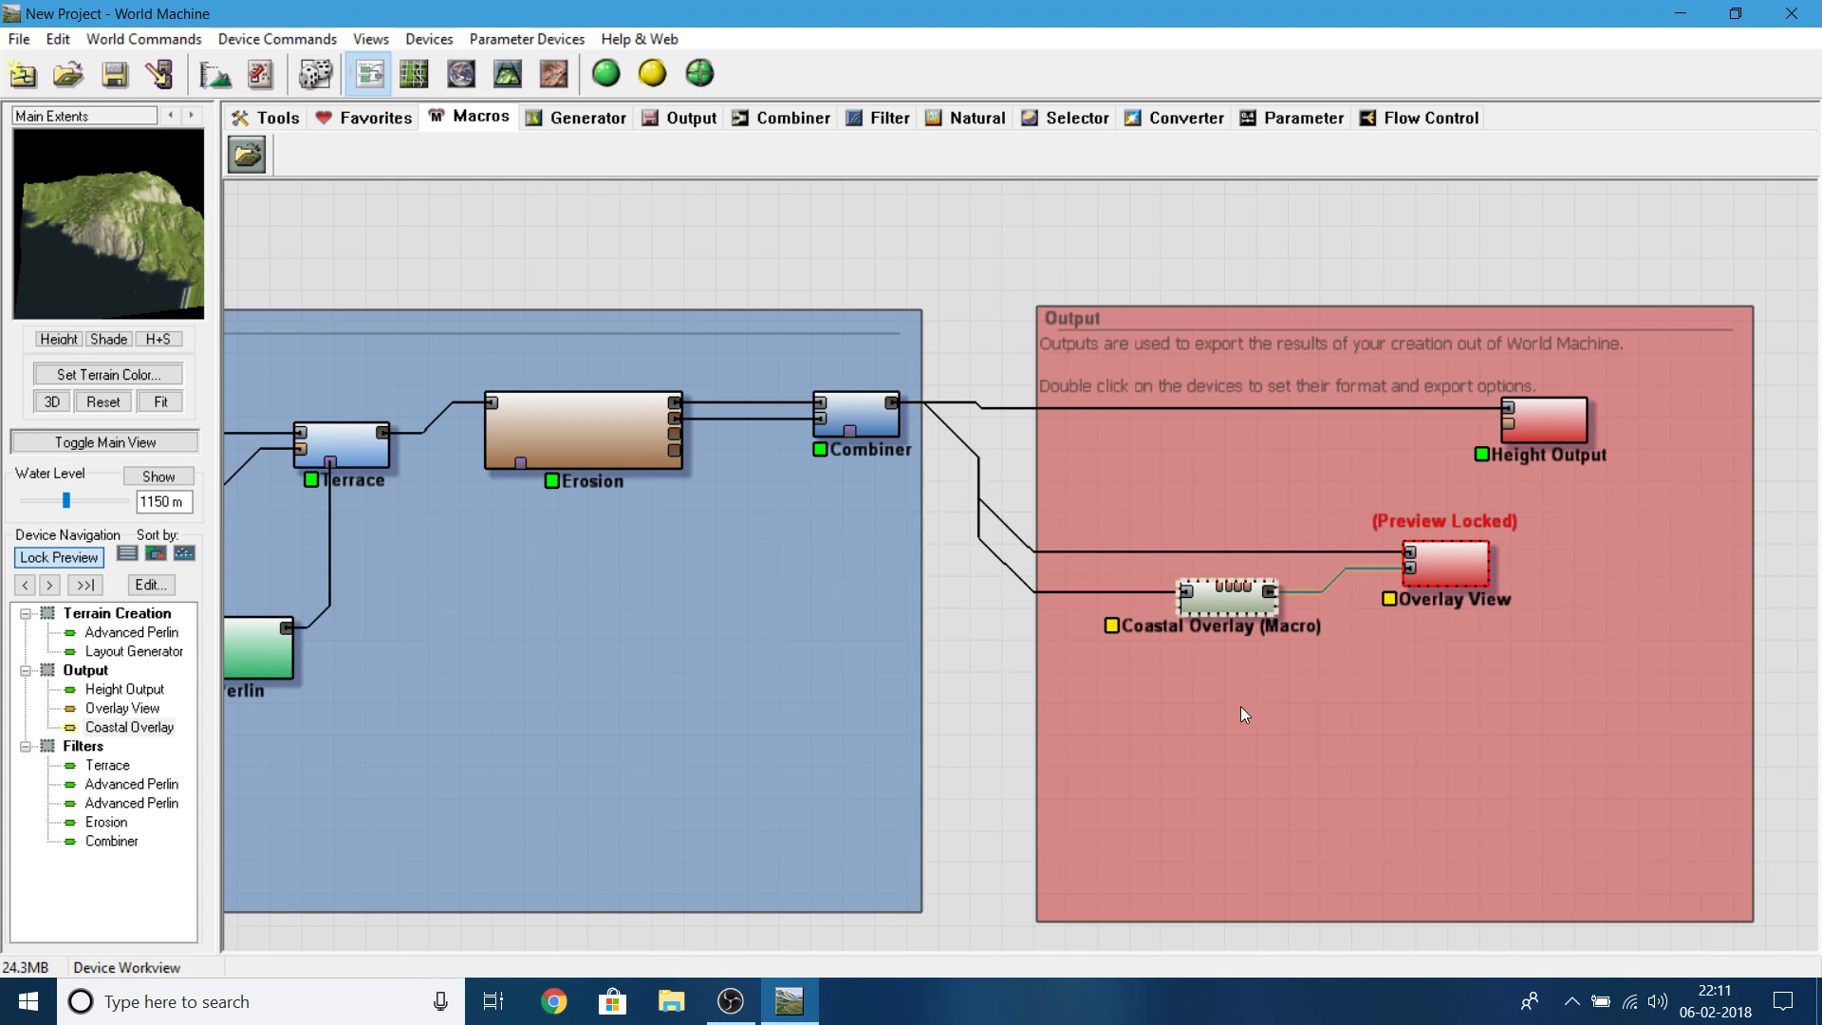
{"action": "left_click", "coordinate": [1249, 607]}
{"action": "key", "text": "Delete"}
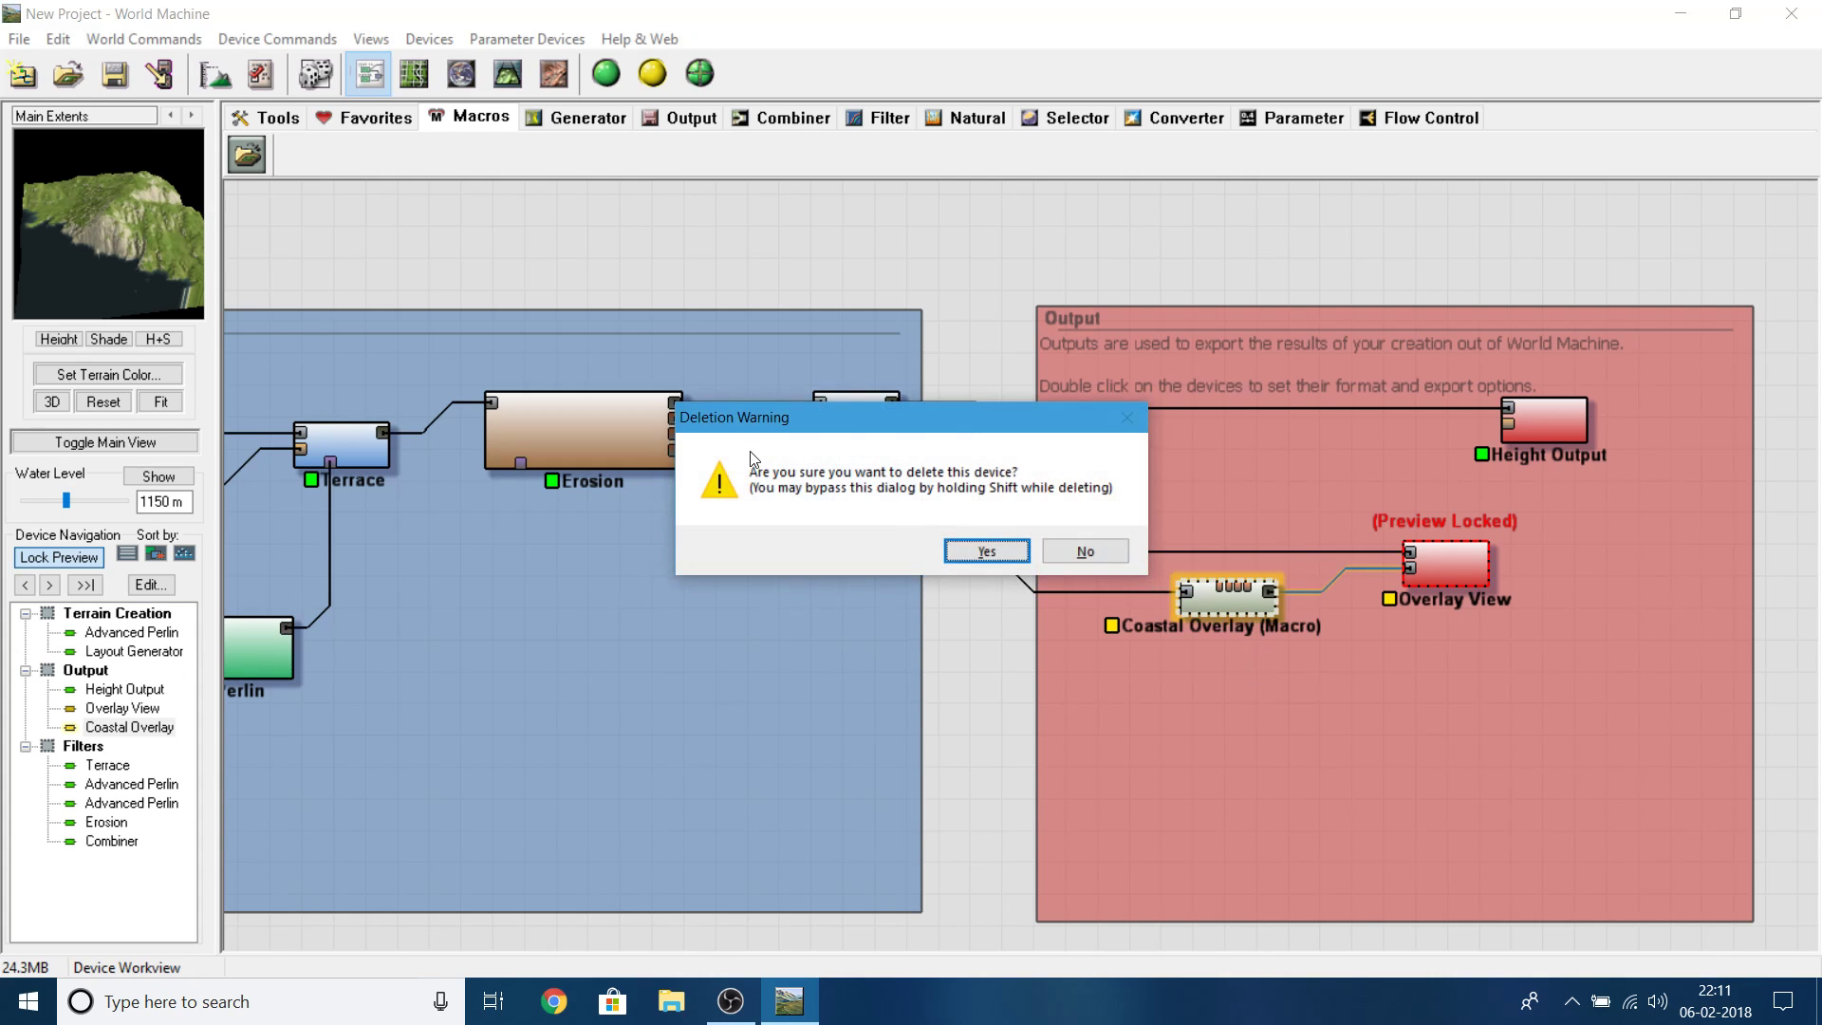
{"action": "left_click", "coordinate": [987, 551]}
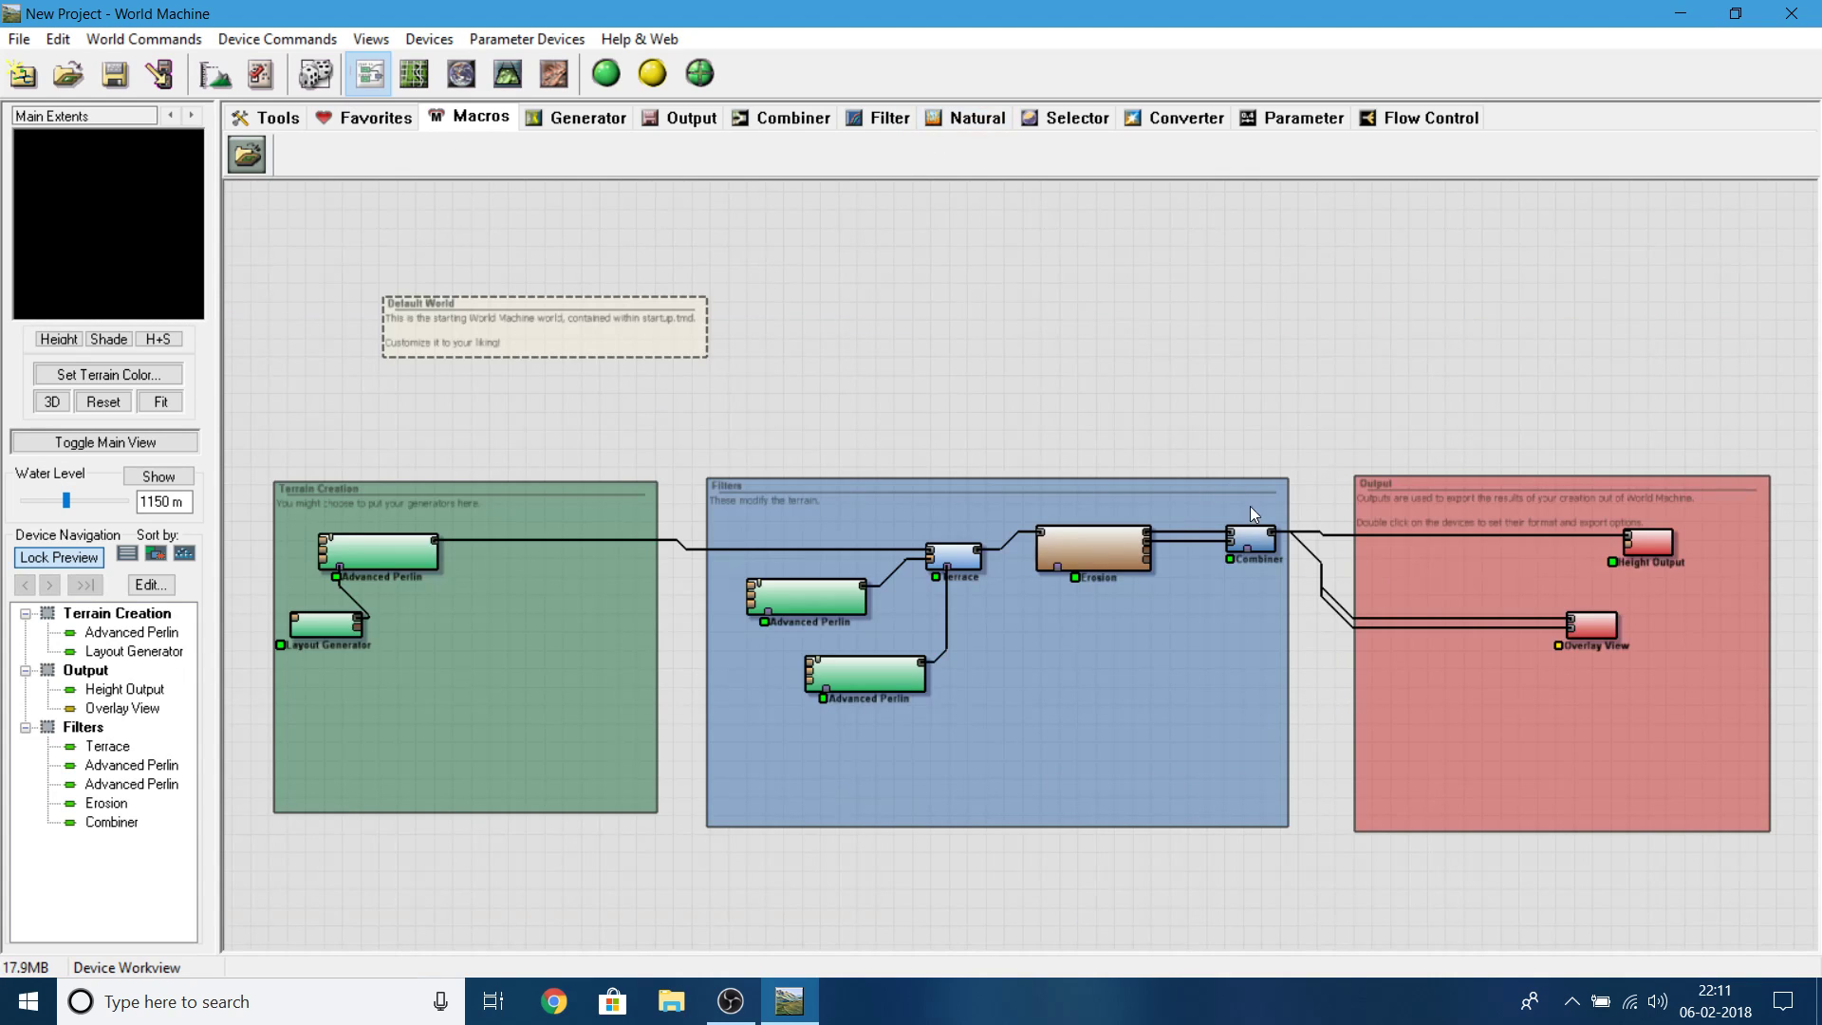
- Insert a Colorizer into the lower connection from the Combiner to the Overlay View and place it slightly below that line
{"action": "scroll", "coordinate": [1229, 493], "scroll_direction": "up", "scroll_amount": 3}
{"action": "middle_click_drag", "start_coordinate": [1150, 490], "coordinate": [120, 292]}
{"action": "left_click", "coordinate": [1181, 451]}
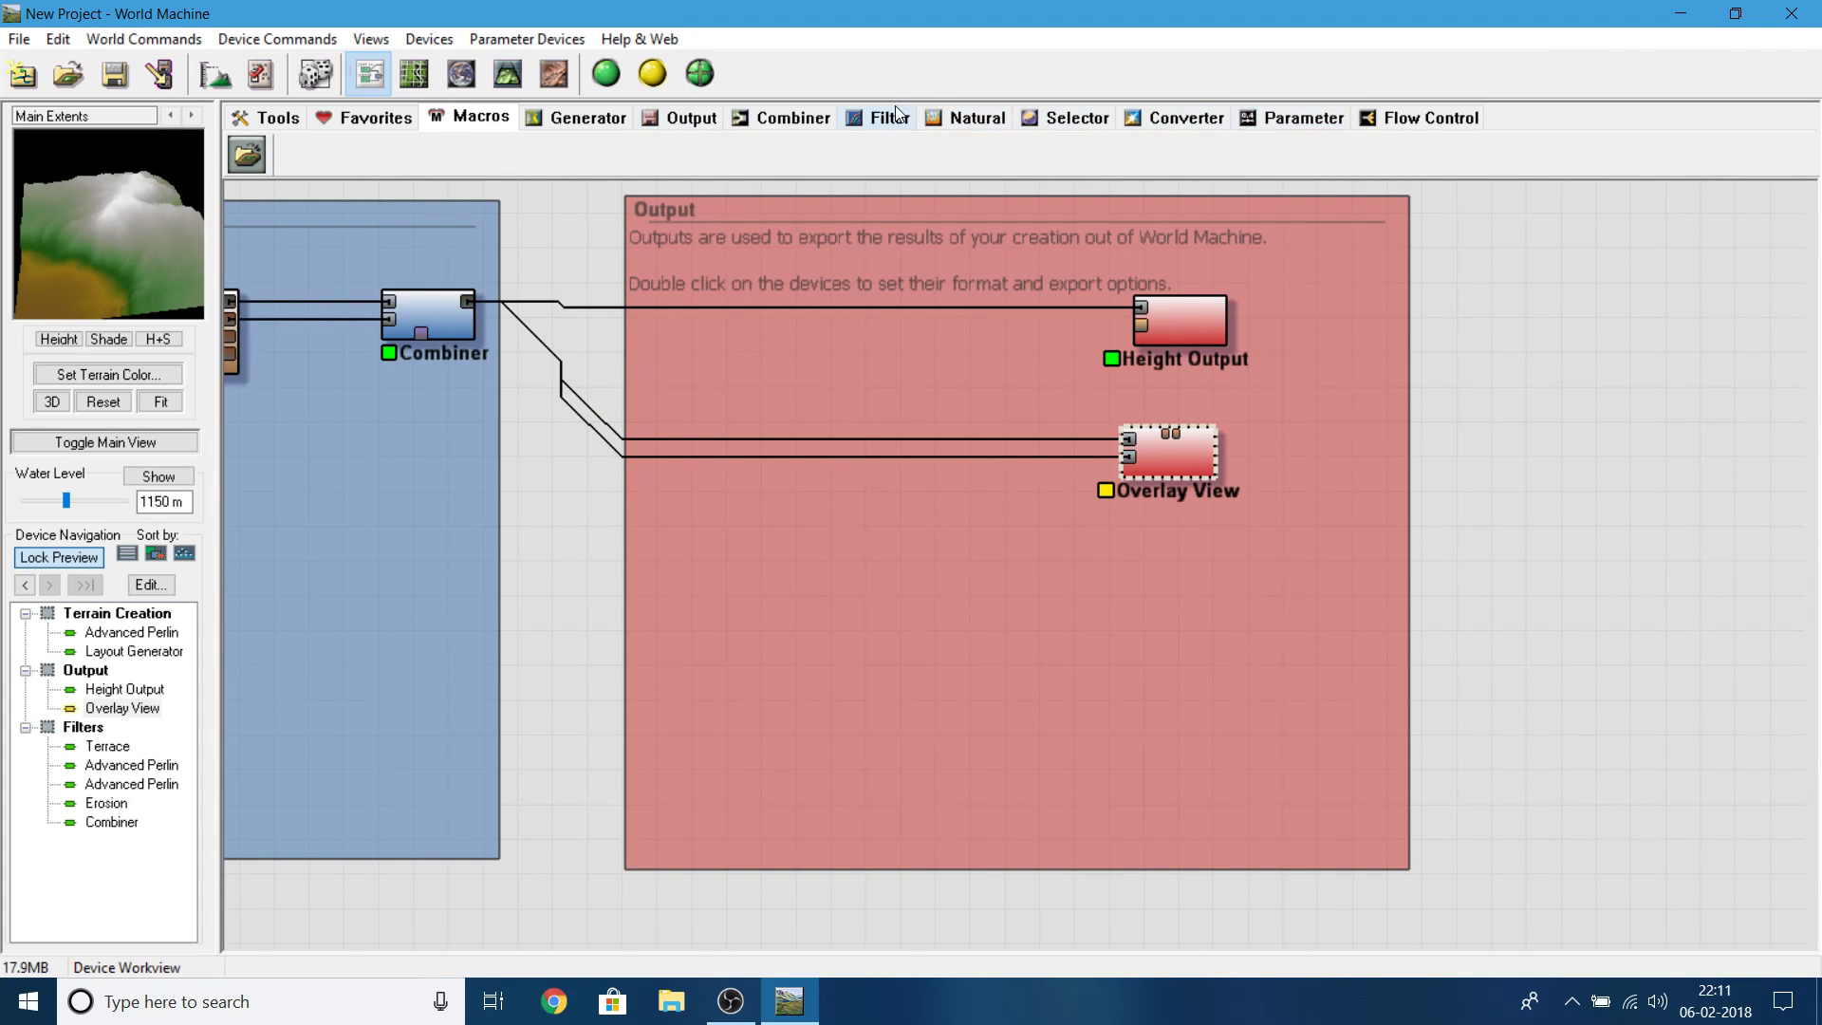
{"action": "left_click", "coordinate": [1082, 119]}
{"action": "left_click", "coordinate": [1213, 122]}
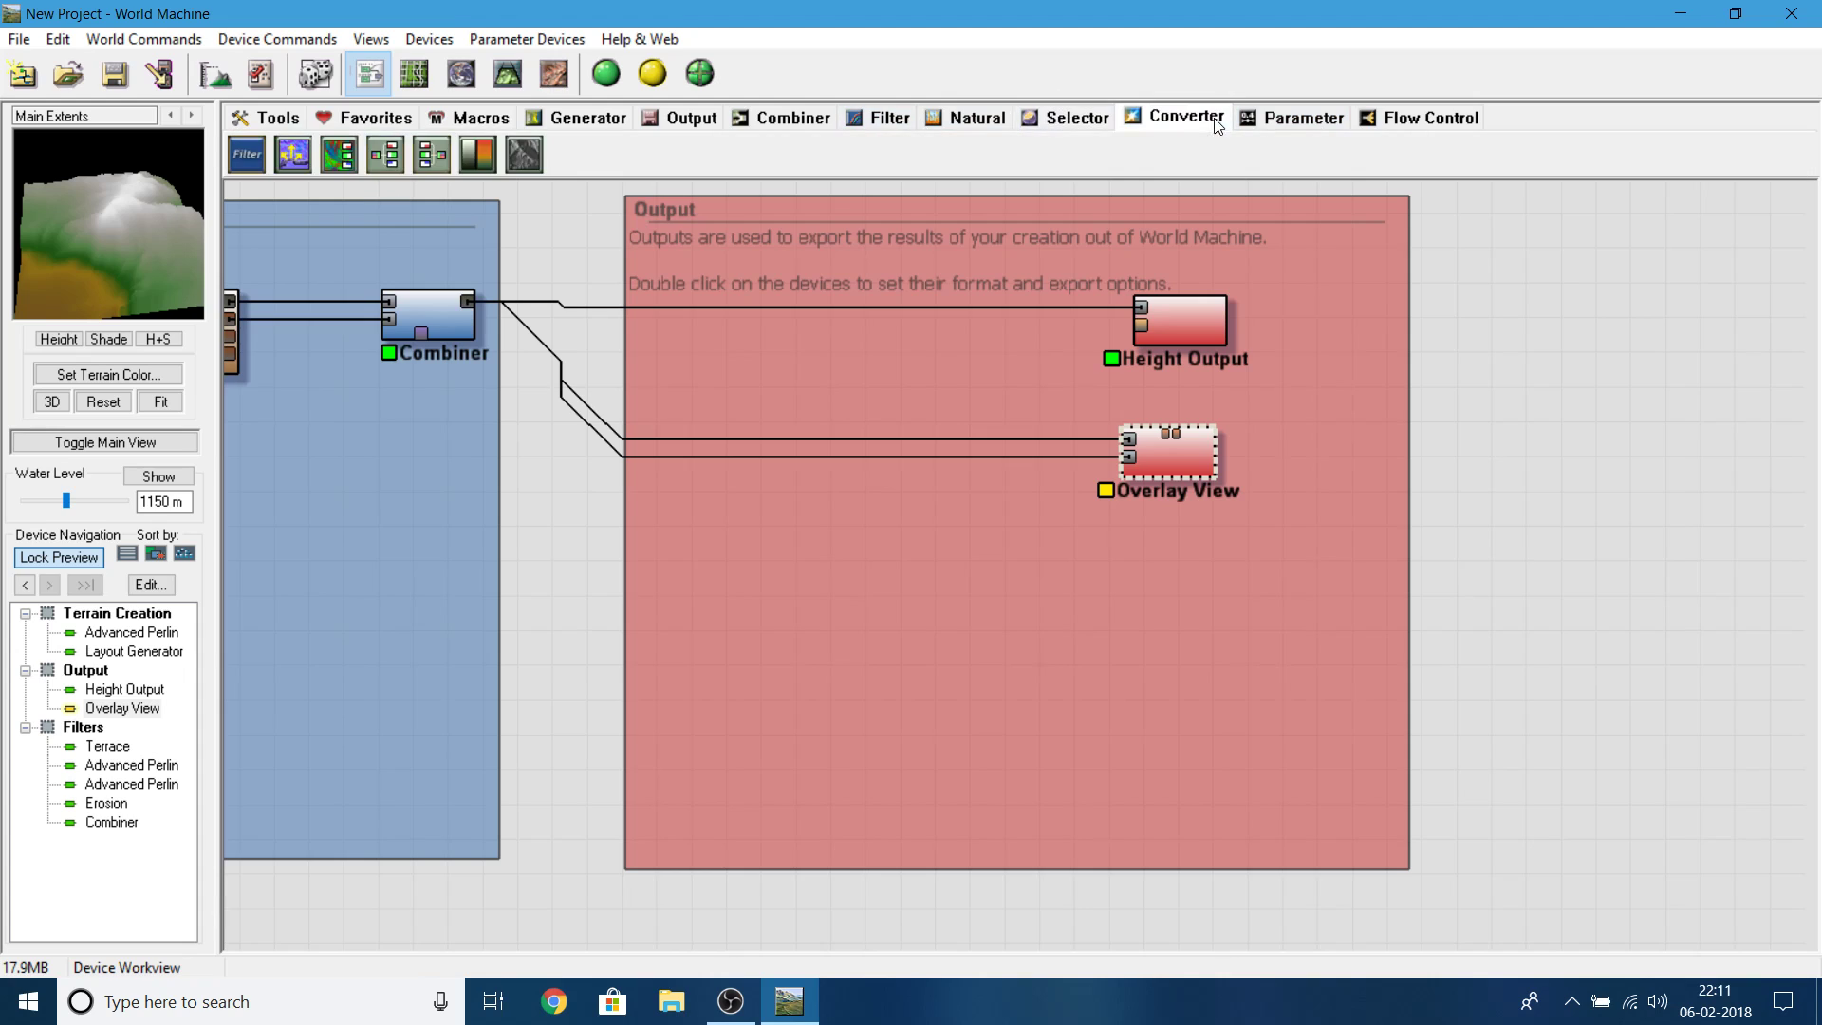
{"action": "left_click", "coordinate": [481, 163]}
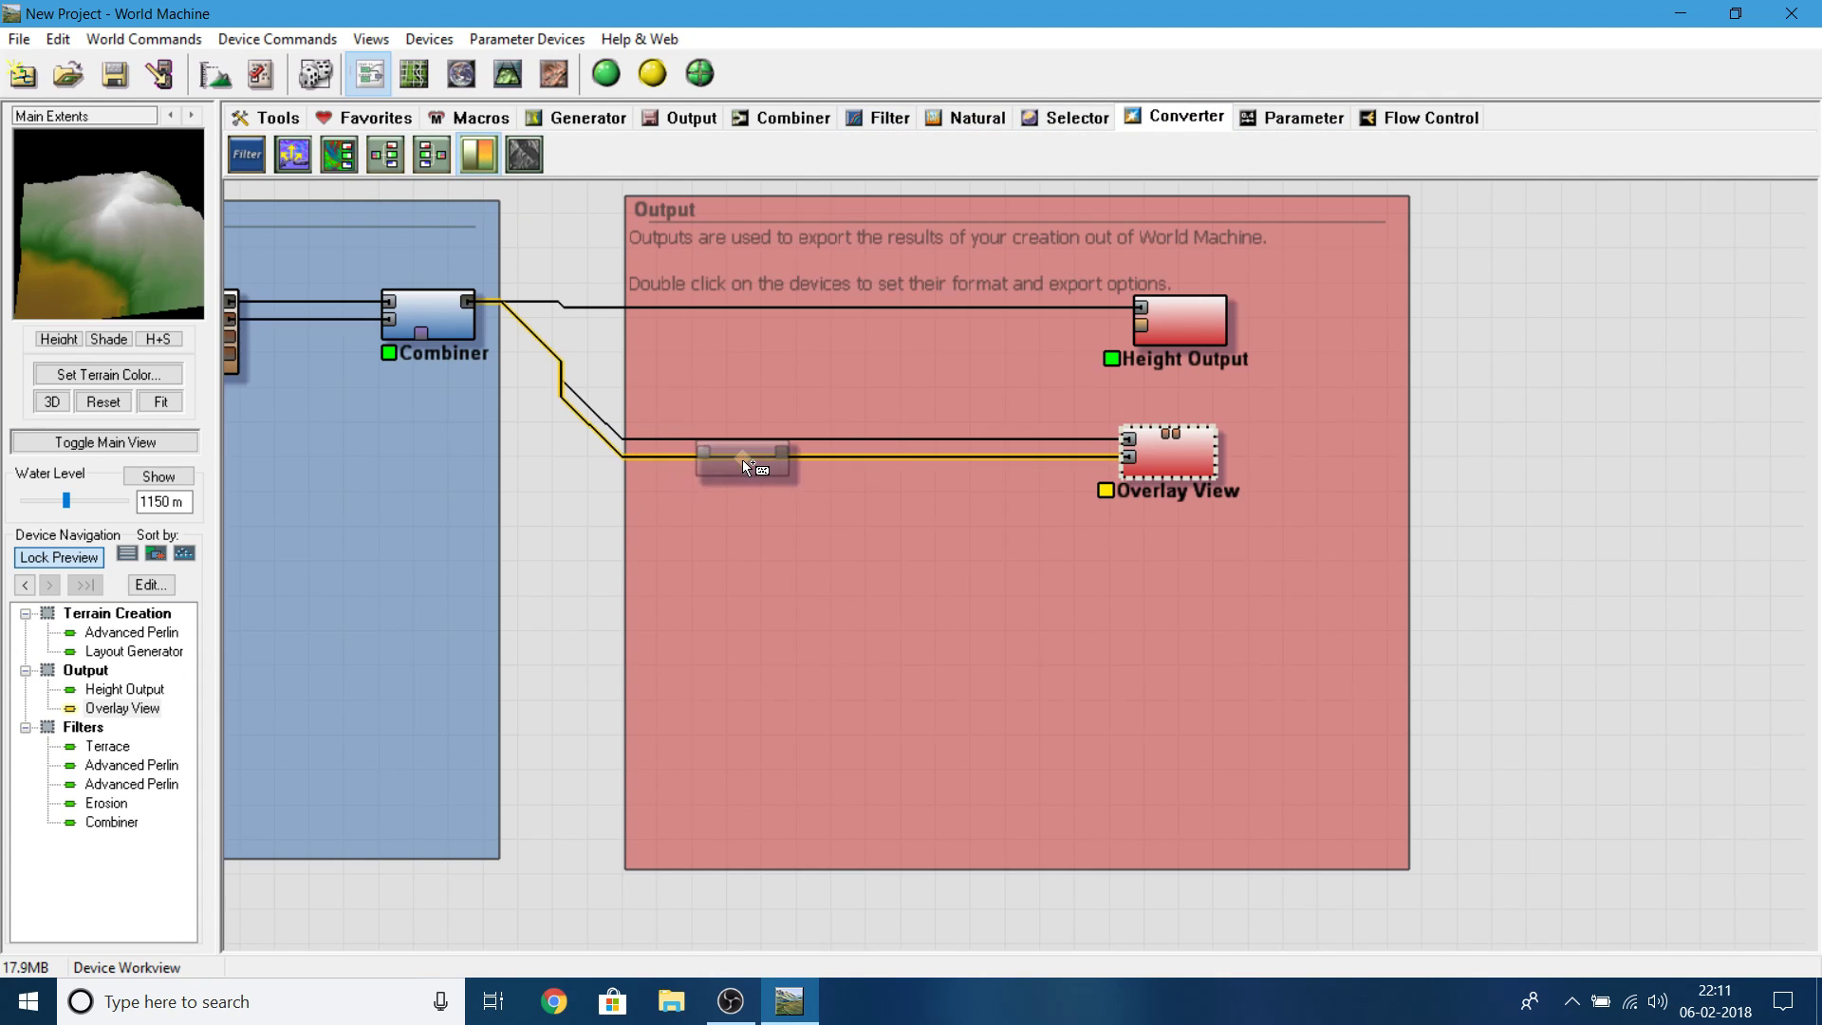
{"action": "left_click", "coordinate": [742, 459]}
{"action": "left_click_drag", "start_coordinate": [765, 472], "coordinate": [784, 520]}
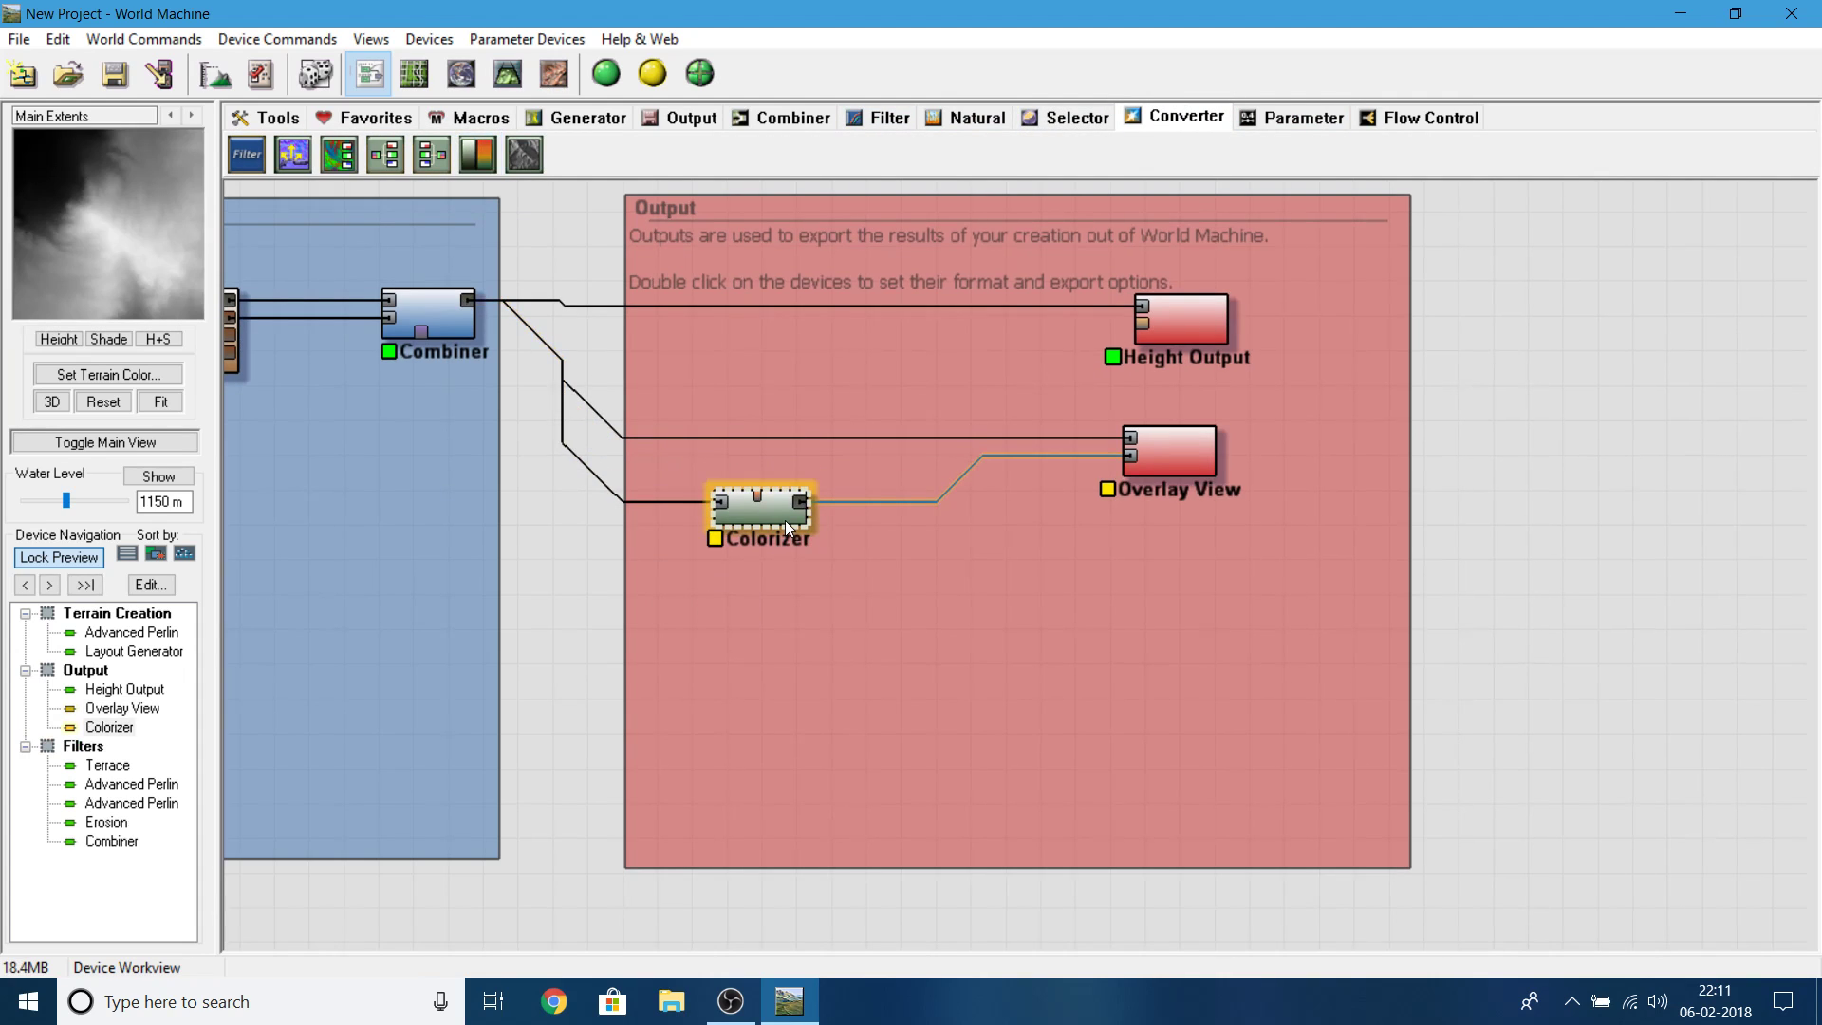
- Apply the Classic Mountains preset to the Colorizer and show the Overlay View's terrain in 3D
{"action": "double_click", "coordinate": [784, 520]}
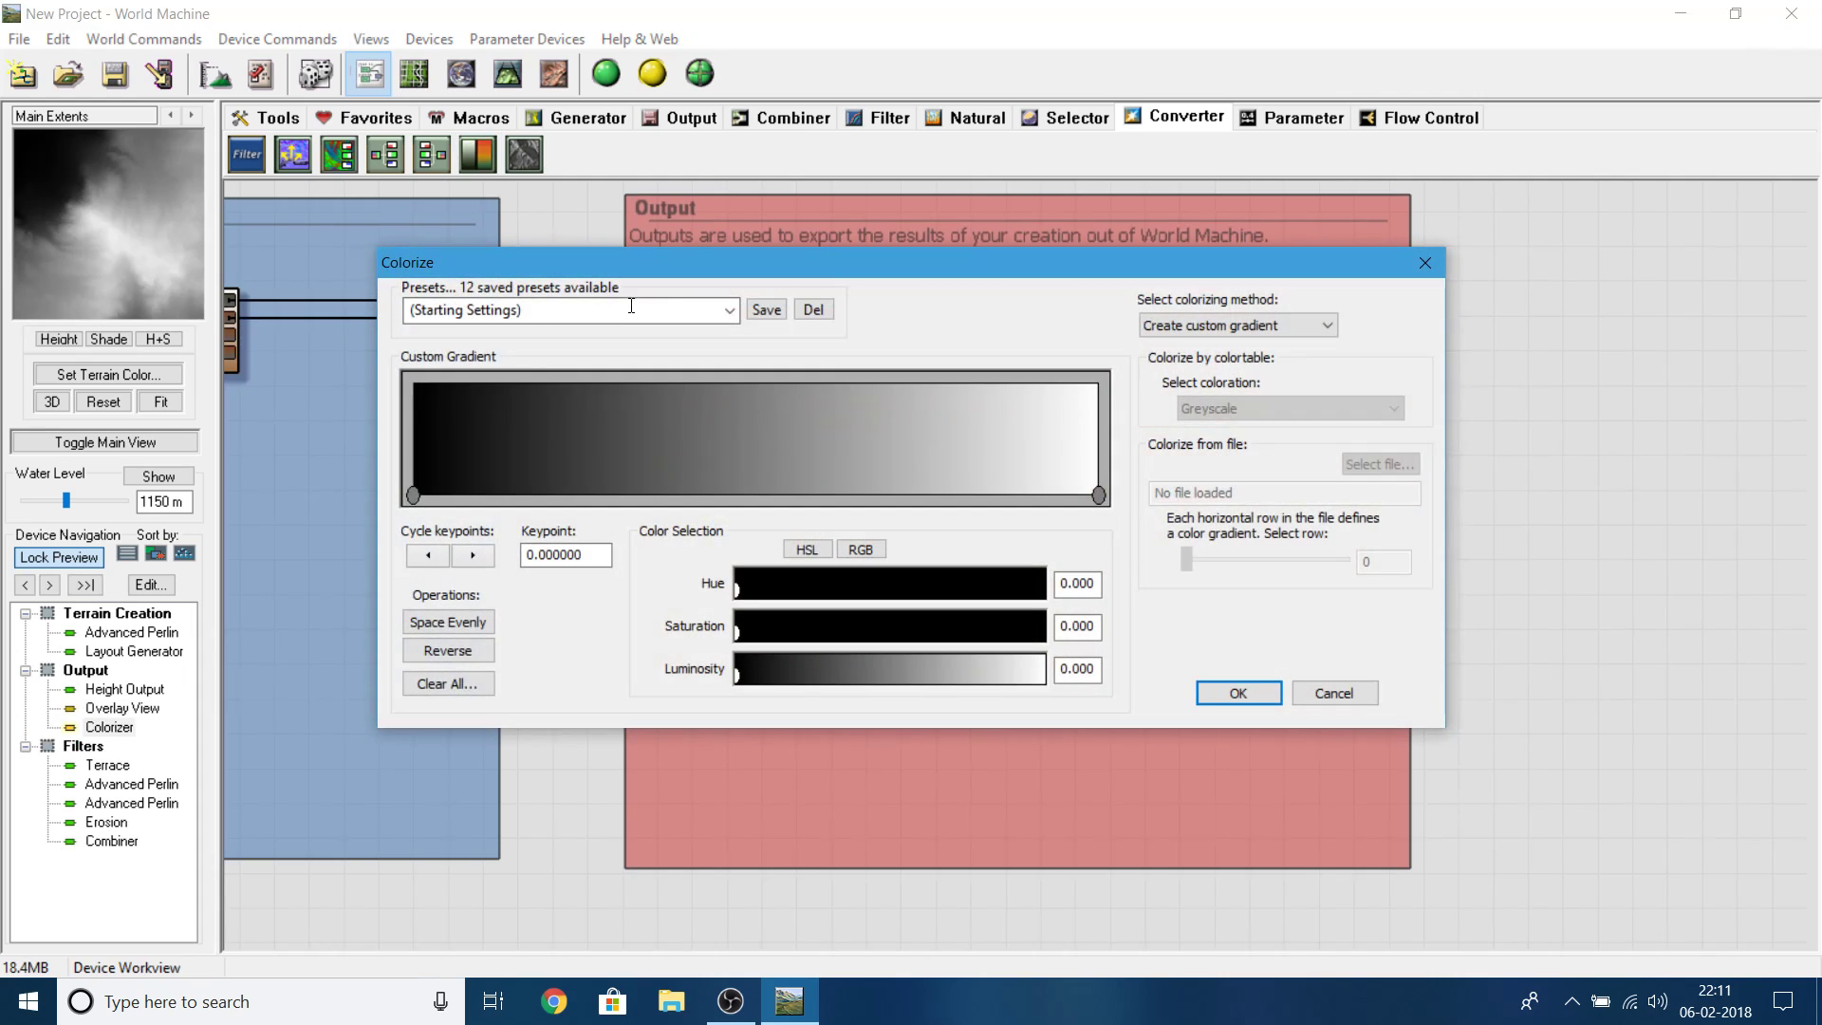
{"action": "left_click", "coordinate": [729, 311]}
{"action": "left_click", "coordinate": [503, 344]}
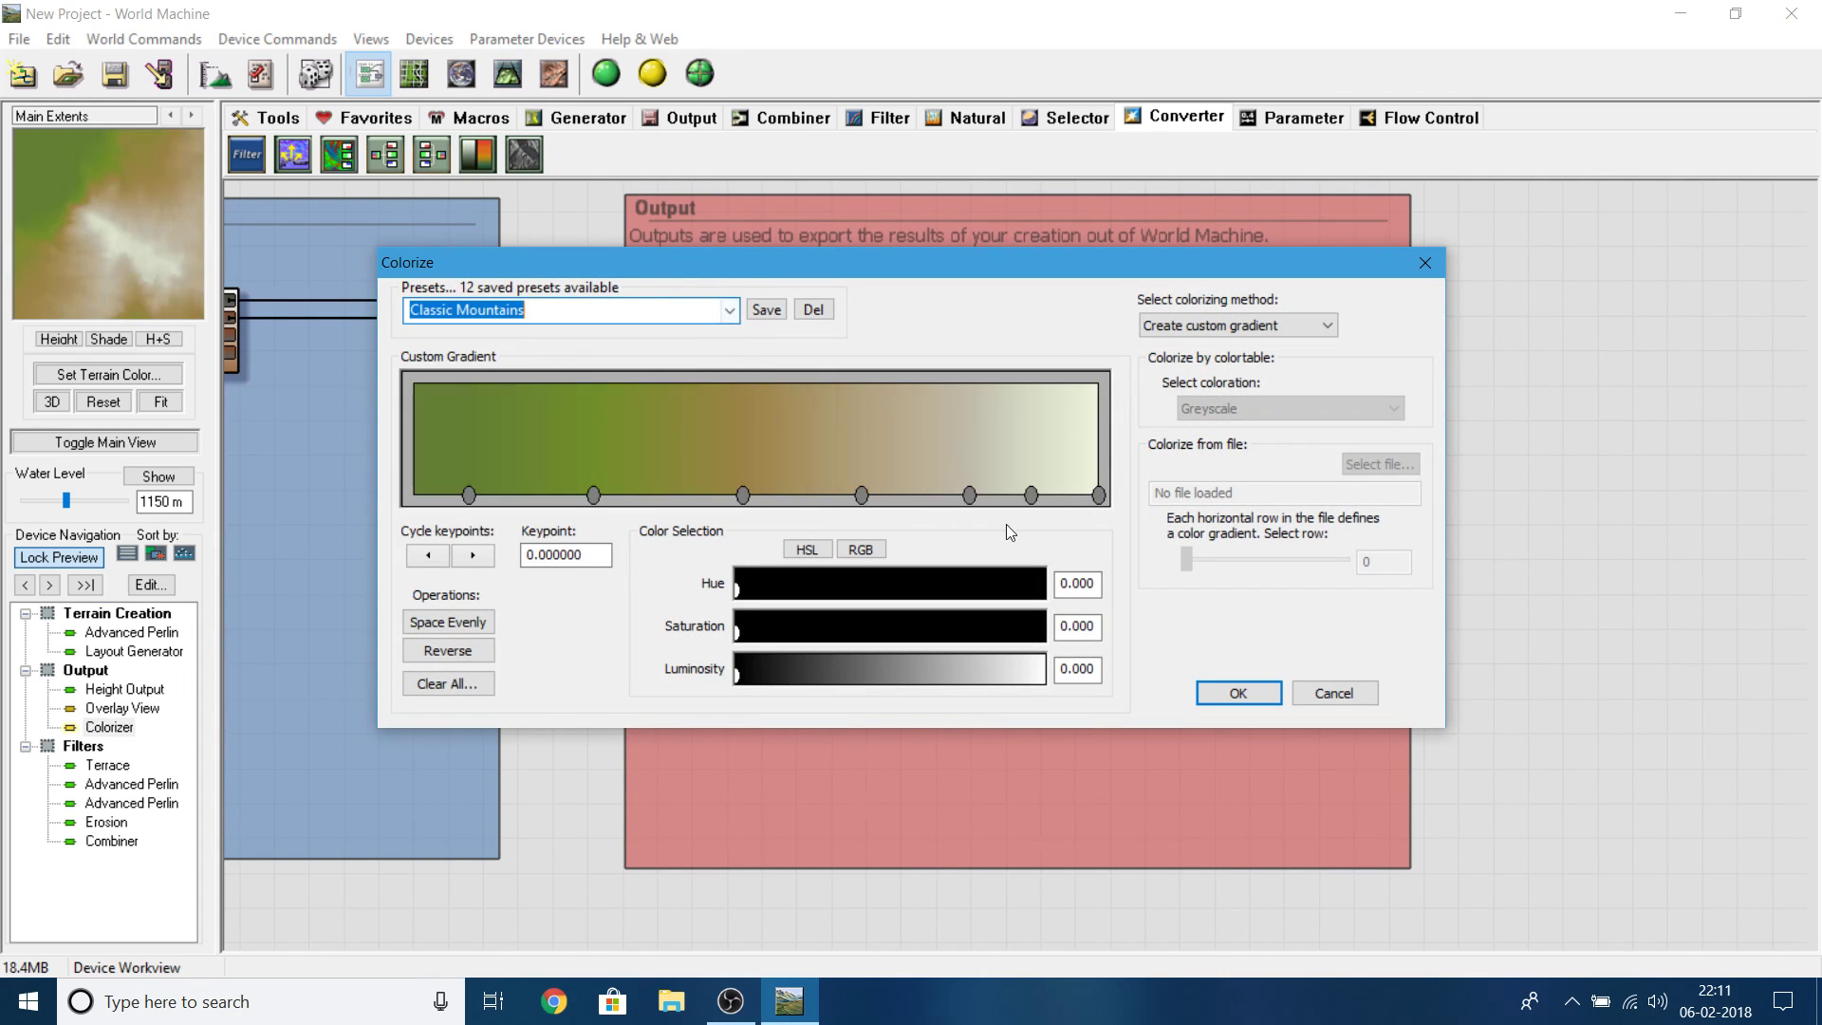
{"action": "left_click", "coordinate": [1239, 693]}
{"action": "left_click", "coordinate": [1192, 444]}
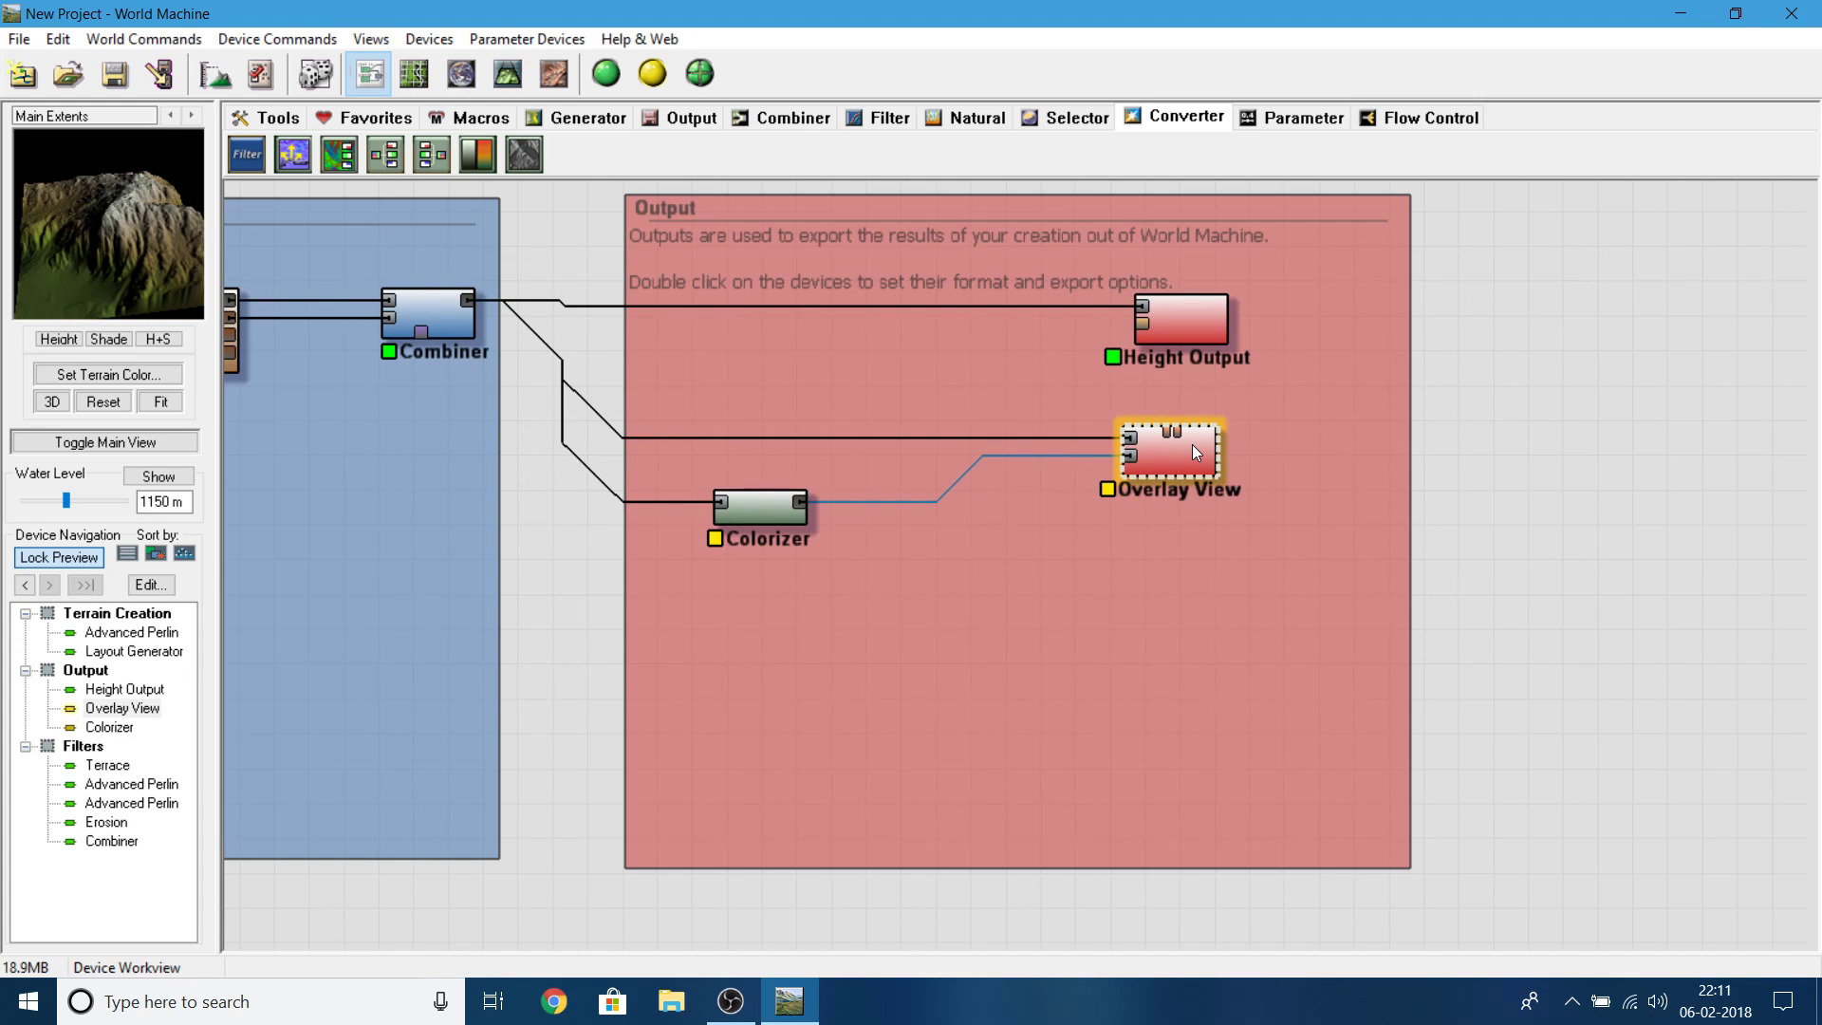
{"action": "left_click", "coordinate": [503, 83]}
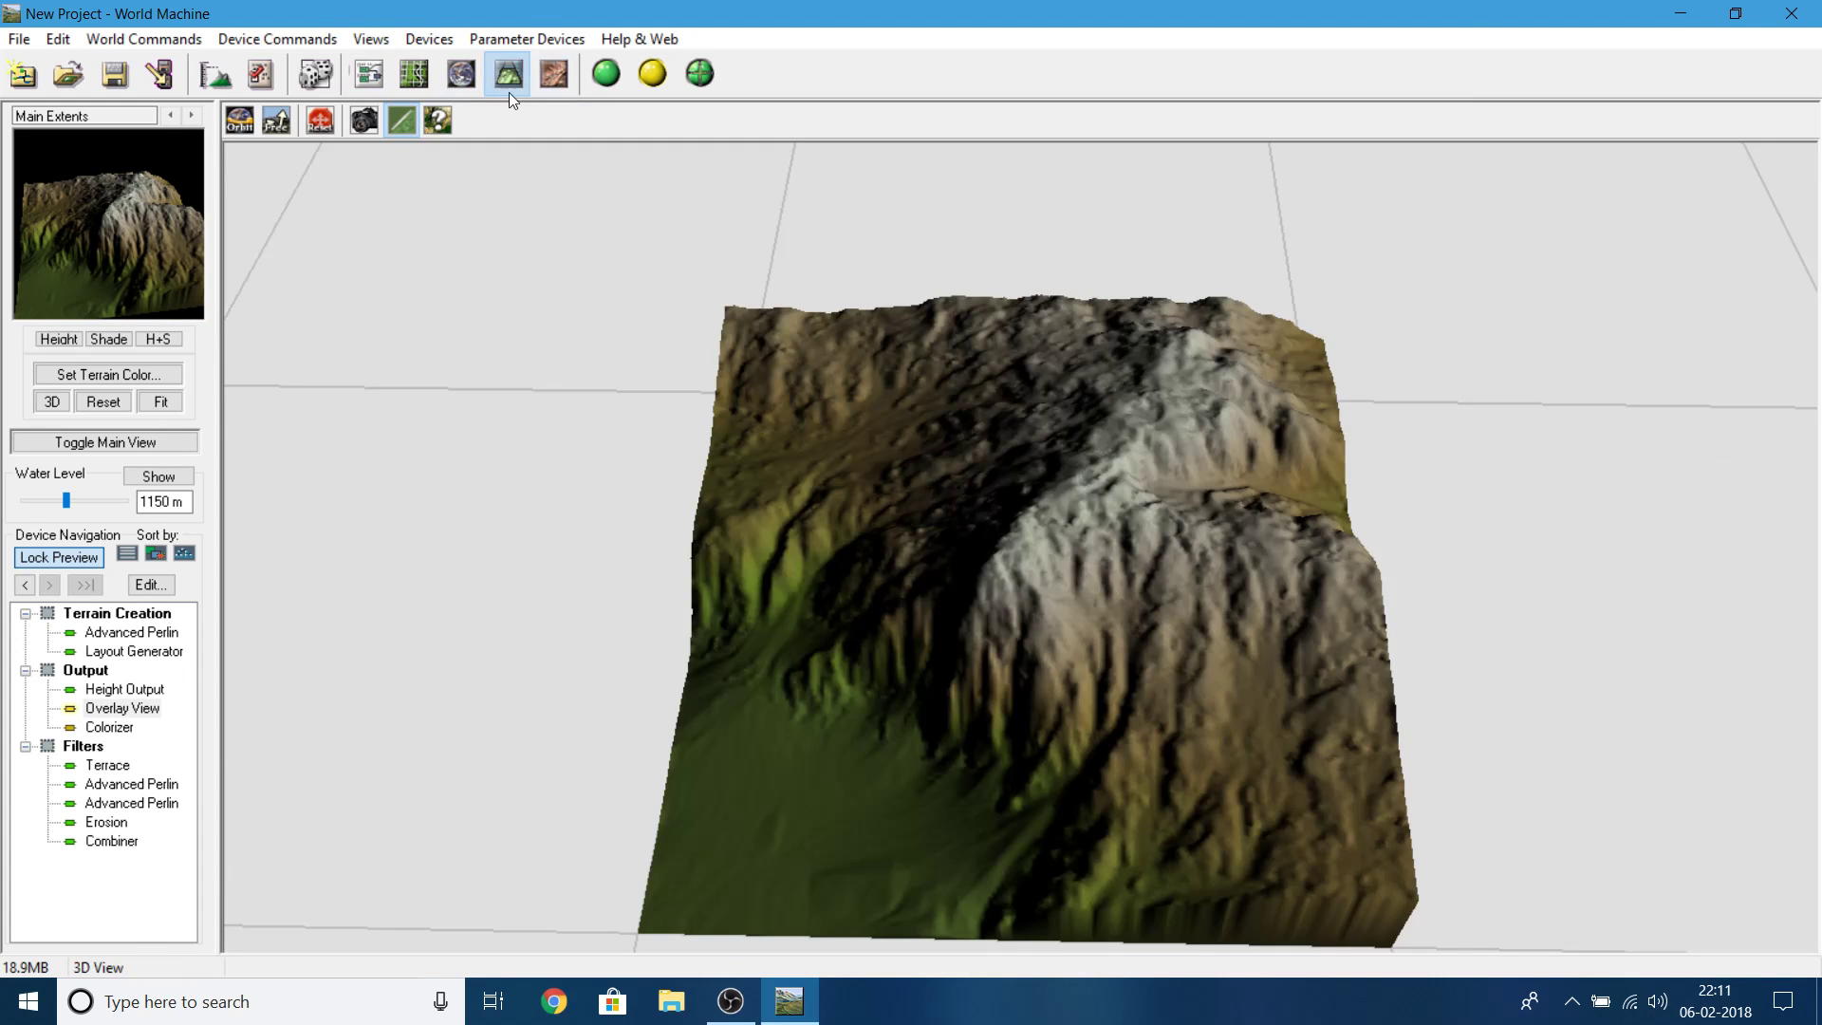
- Build the terrain at full detail and inspect the mountain's ridges and flow channels close up in 3D
{"action": "left_click", "coordinate": [607, 83]}
{"action": "left_click_drag", "start_coordinate": [753, 611], "coordinate": [1457, 808]}
{"action": "scroll", "coordinate": [1243, 670], "scroll_direction": "up", "scroll_amount": 3}
{"action": "right_click_drag", "start_coordinate": [97, 227], "coordinate": [148, 226]}
{"action": "left_click_drag", "start_coordinate": [820, 442], "coordinate": [1422, 498]}
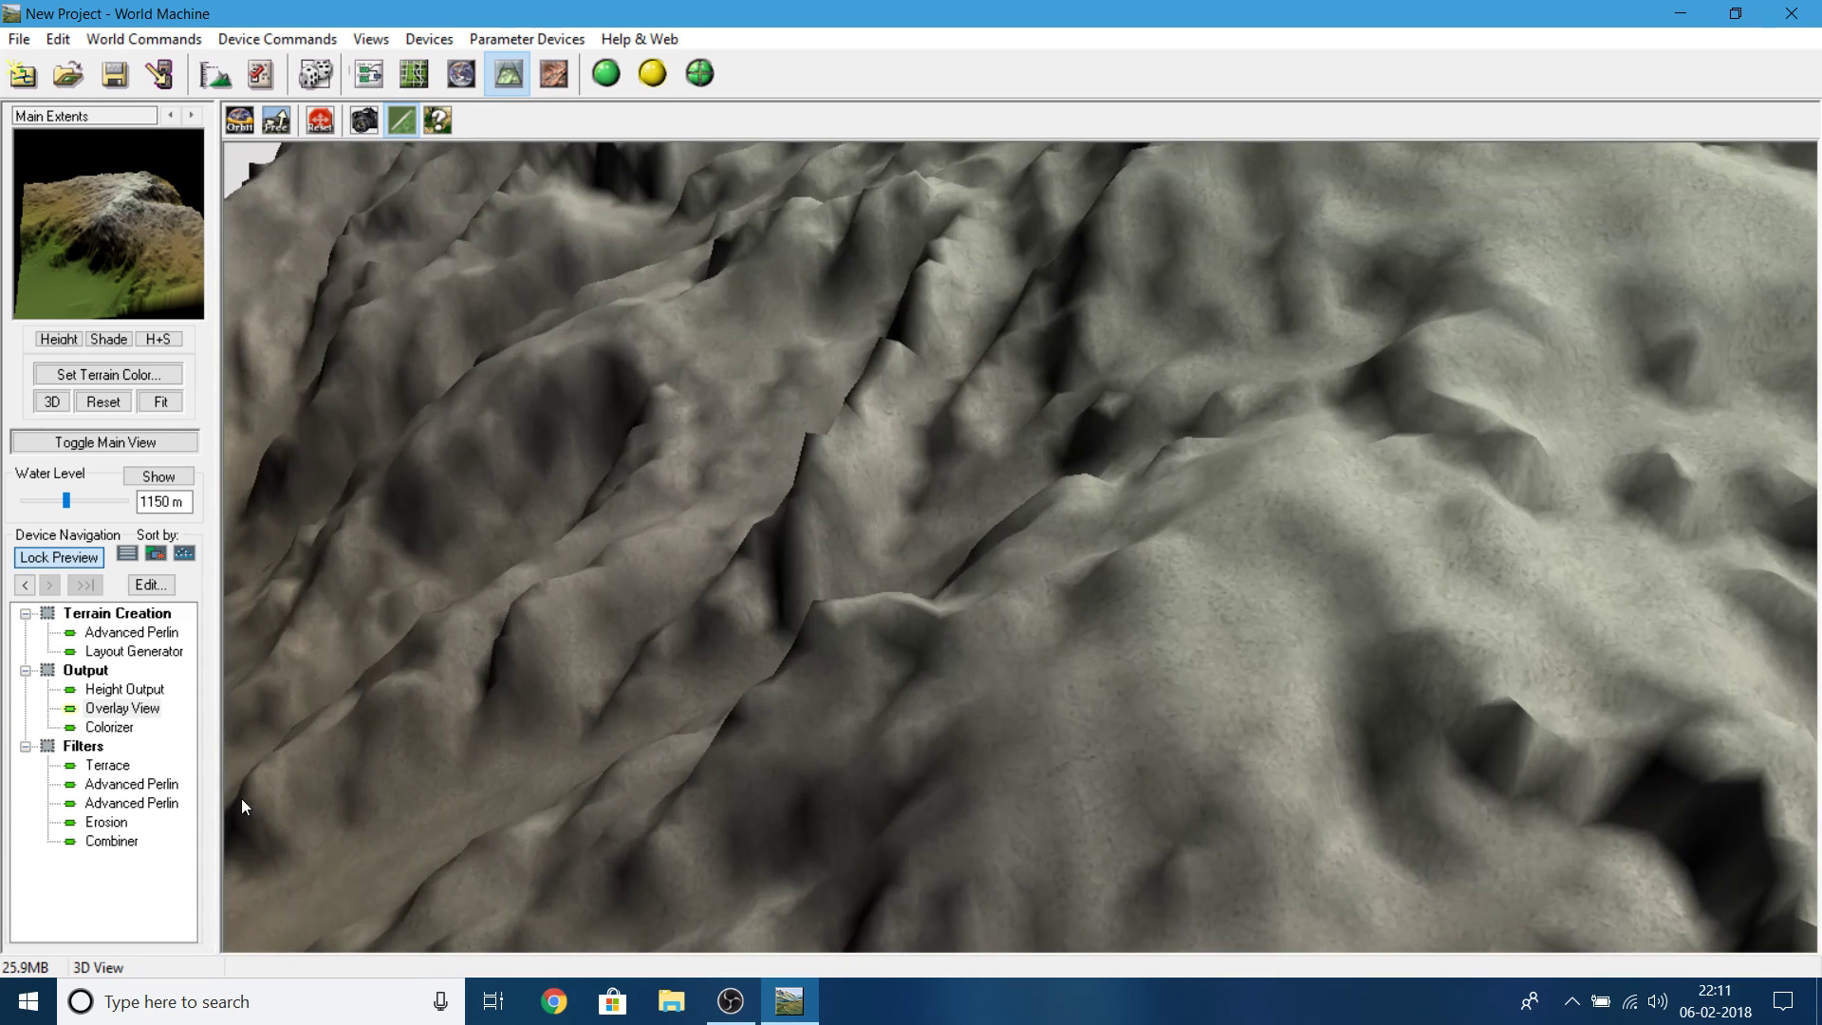
{"action": "left_click_drag", "start_coordinate": [1035, 442], "coordinate": [931, 654]}
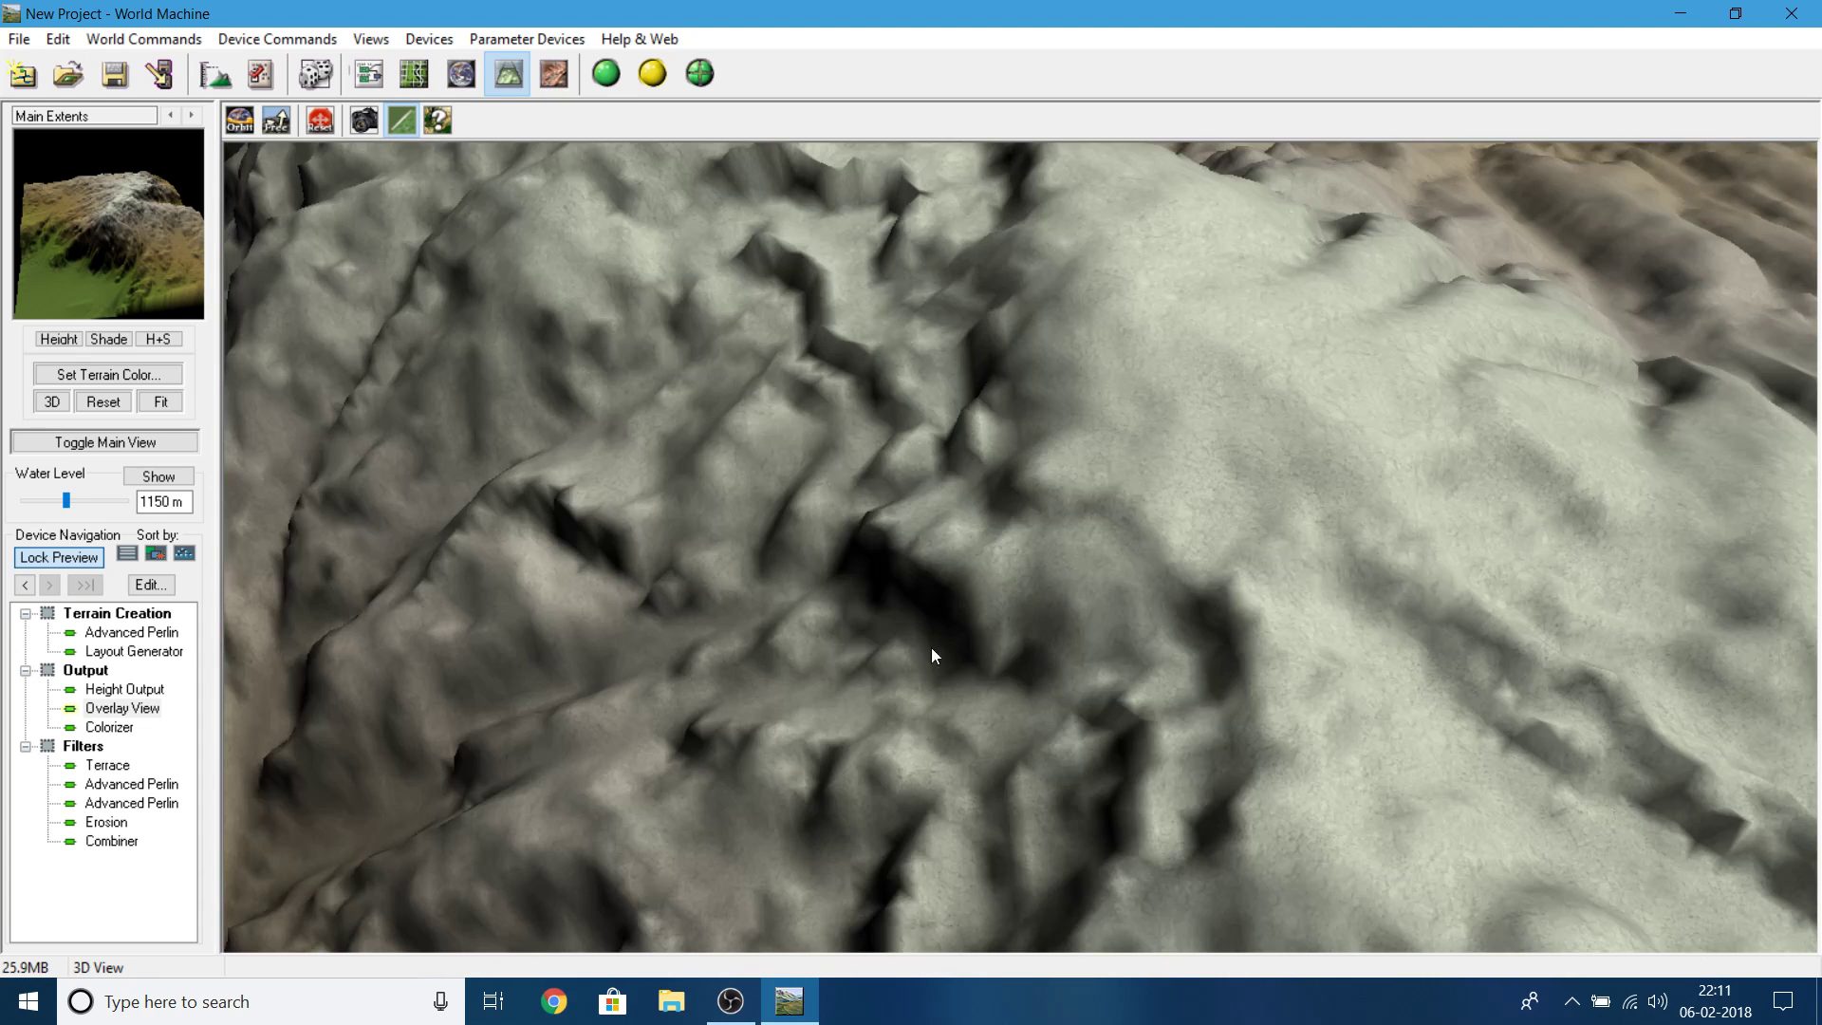
- Try Steepness 0.781 on the second Advanced Perlin device under Filters and rebuild the terrain
{"action": "double_click", "coordinate": [132, 803]}
{"action": "left_click_drag", "start_coordinate": [712, 221], "coordinate": [1362, 234]}
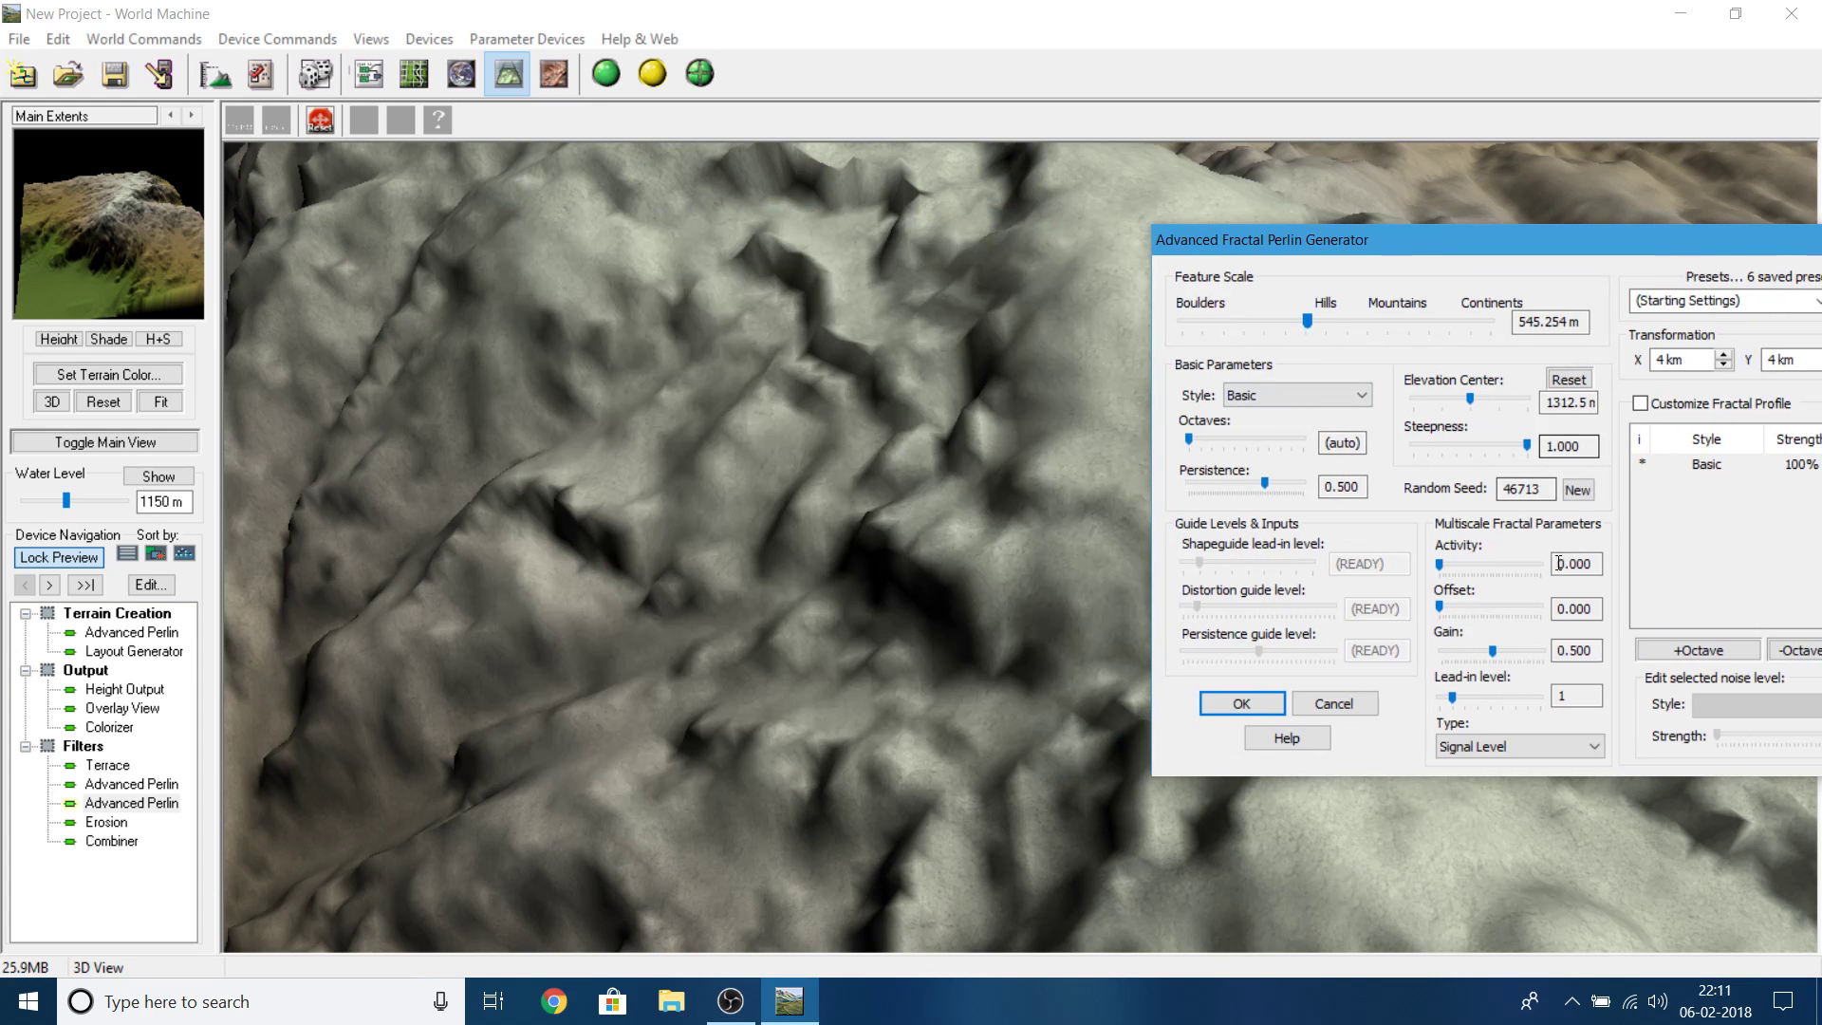
{"action": "left_click", "coordinate": [1504, 445]}
{"action": "left_click_drag", "start_coordinate": [1500, 442], "coordinate": [1496, 442]}
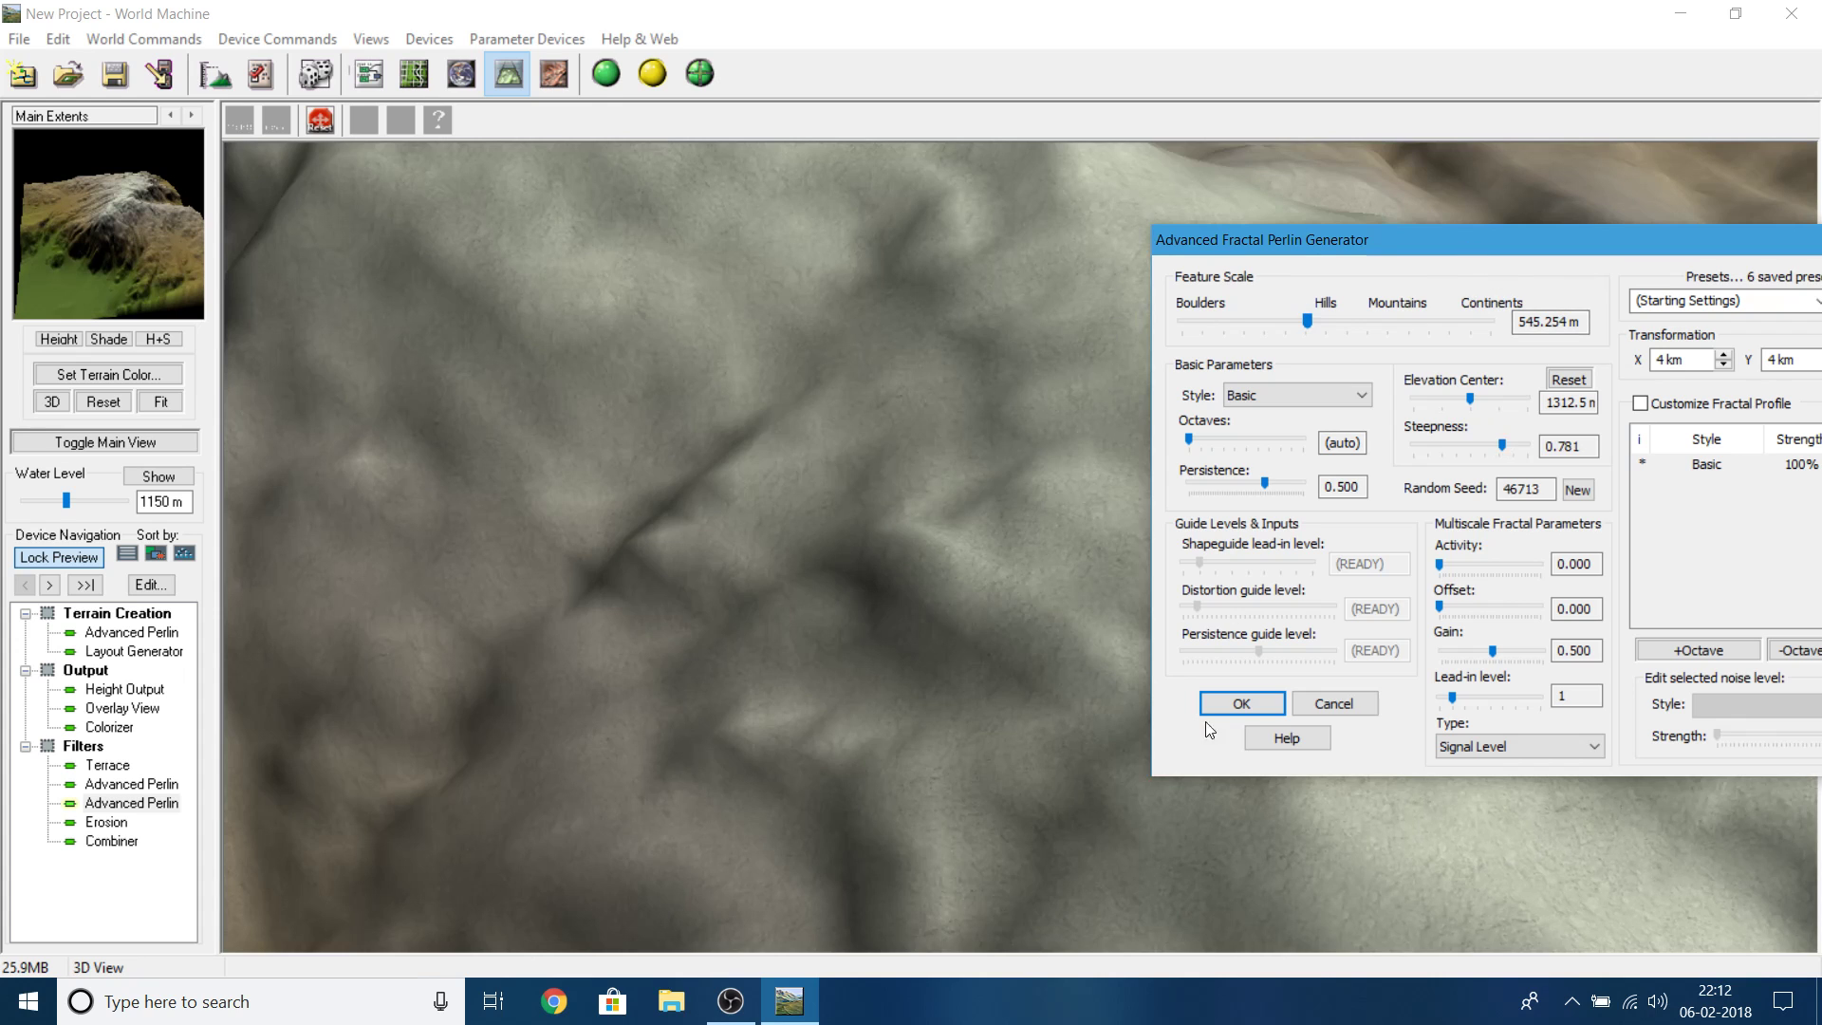
{"action": "left_click", "coordinate": [1233, 704]}
{"action": "left_click", "coordinate": [607, 76]}
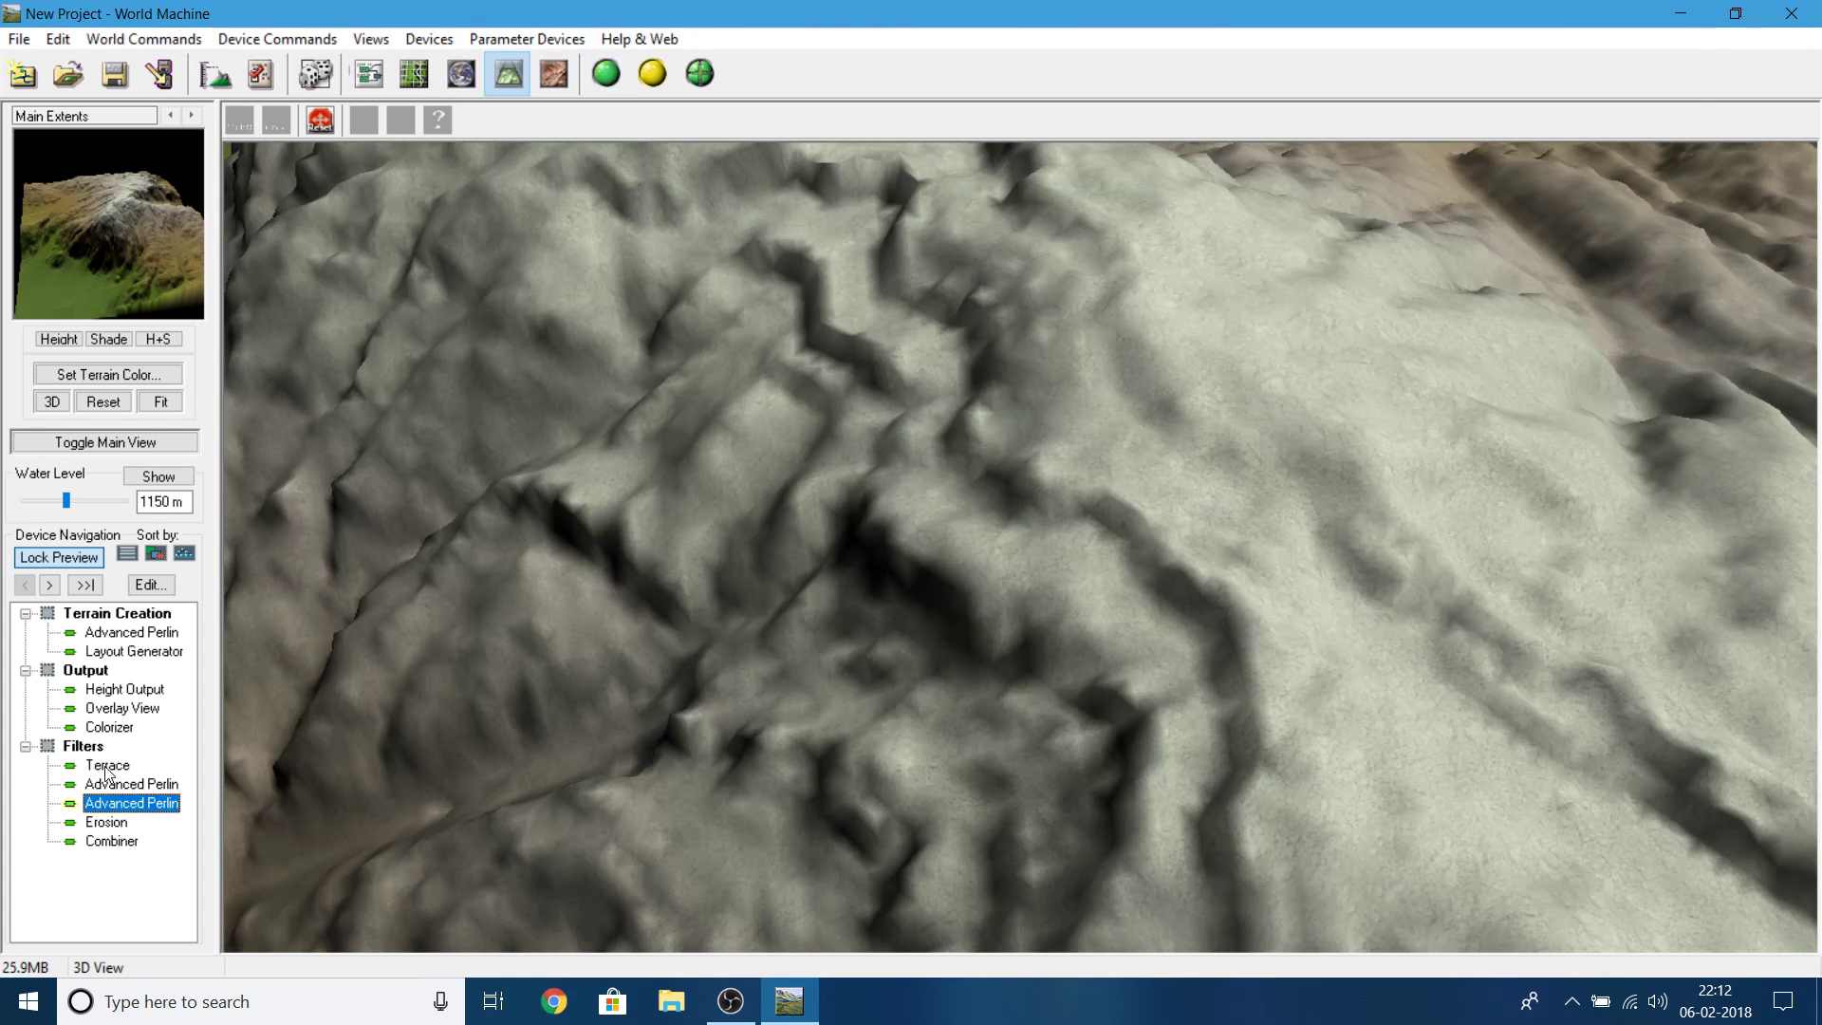
- Restore Steepness 1.000 on the second Advanced Perlin device under Filters and rebuild the terrain
{"action": "double_click", "coordinate": [111, 805]}
{"action": "left_click_drag", "start_coordinate": [840, 438], "coordinate": [873, 452]}
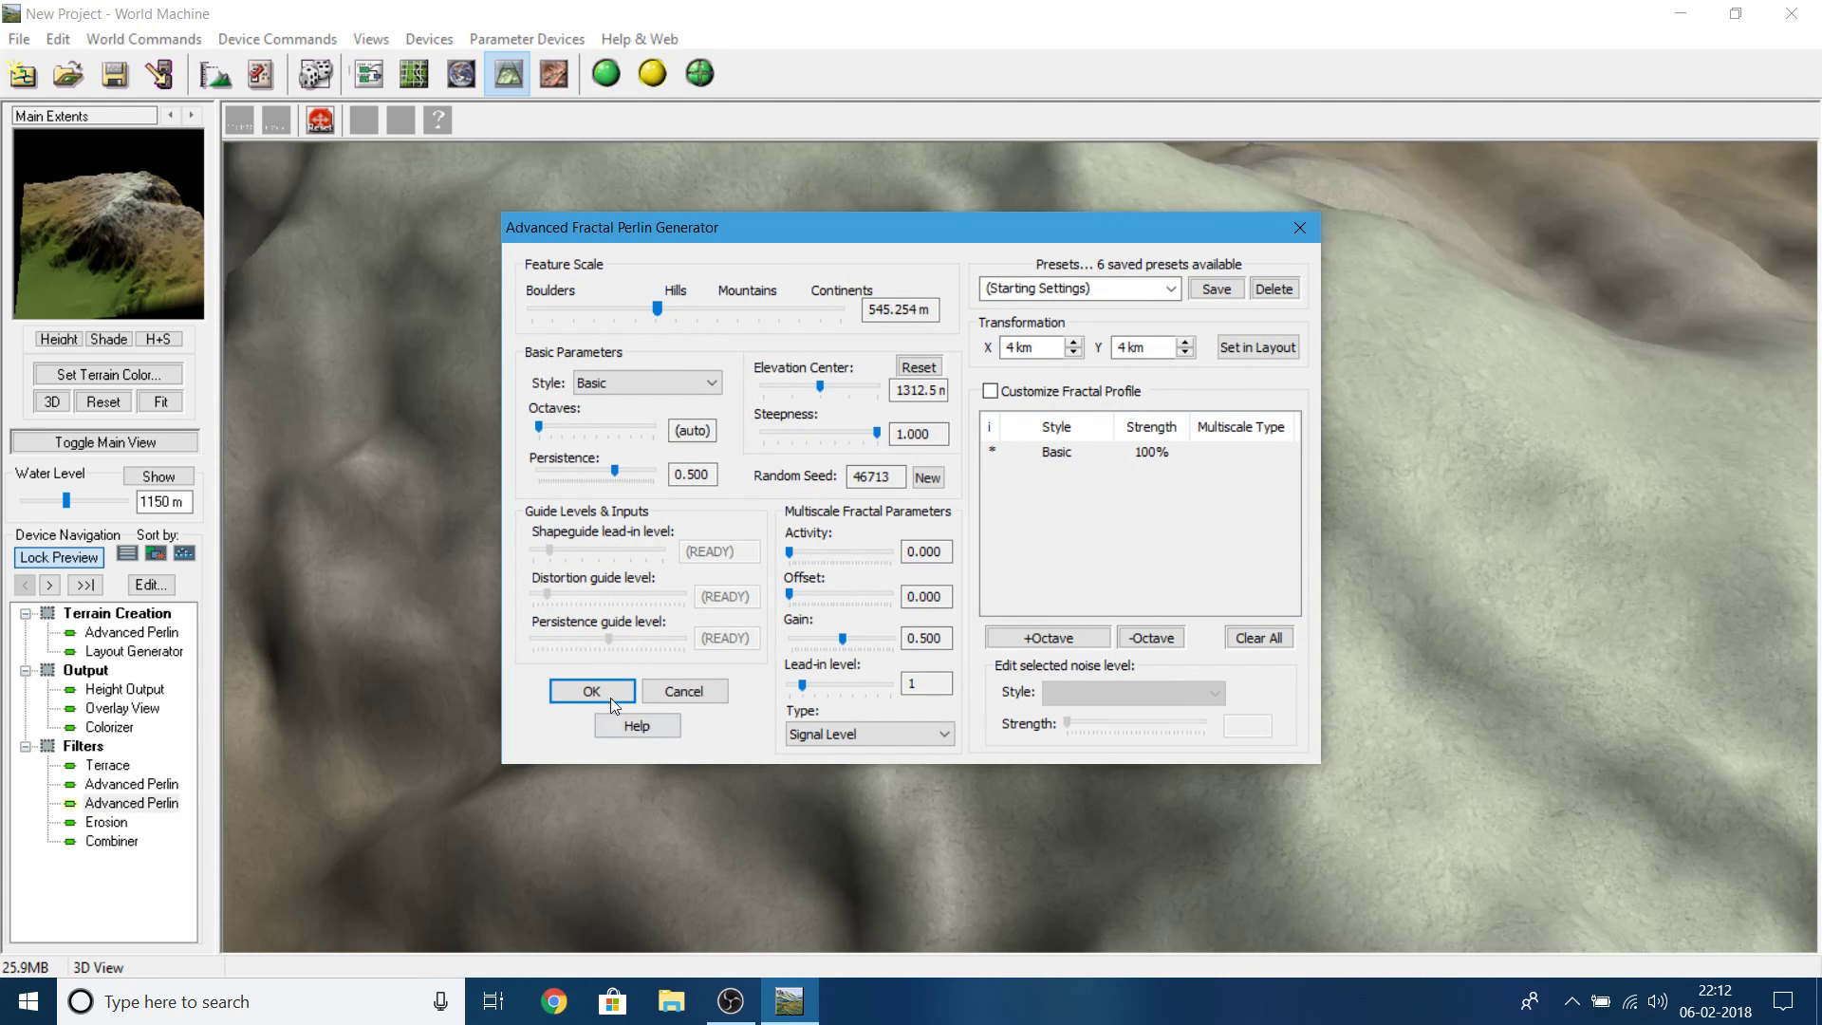
{"action": "left_click", "coordinate": [592, 691]}
{"action": "left_click", "coordinate": [611, 84]}
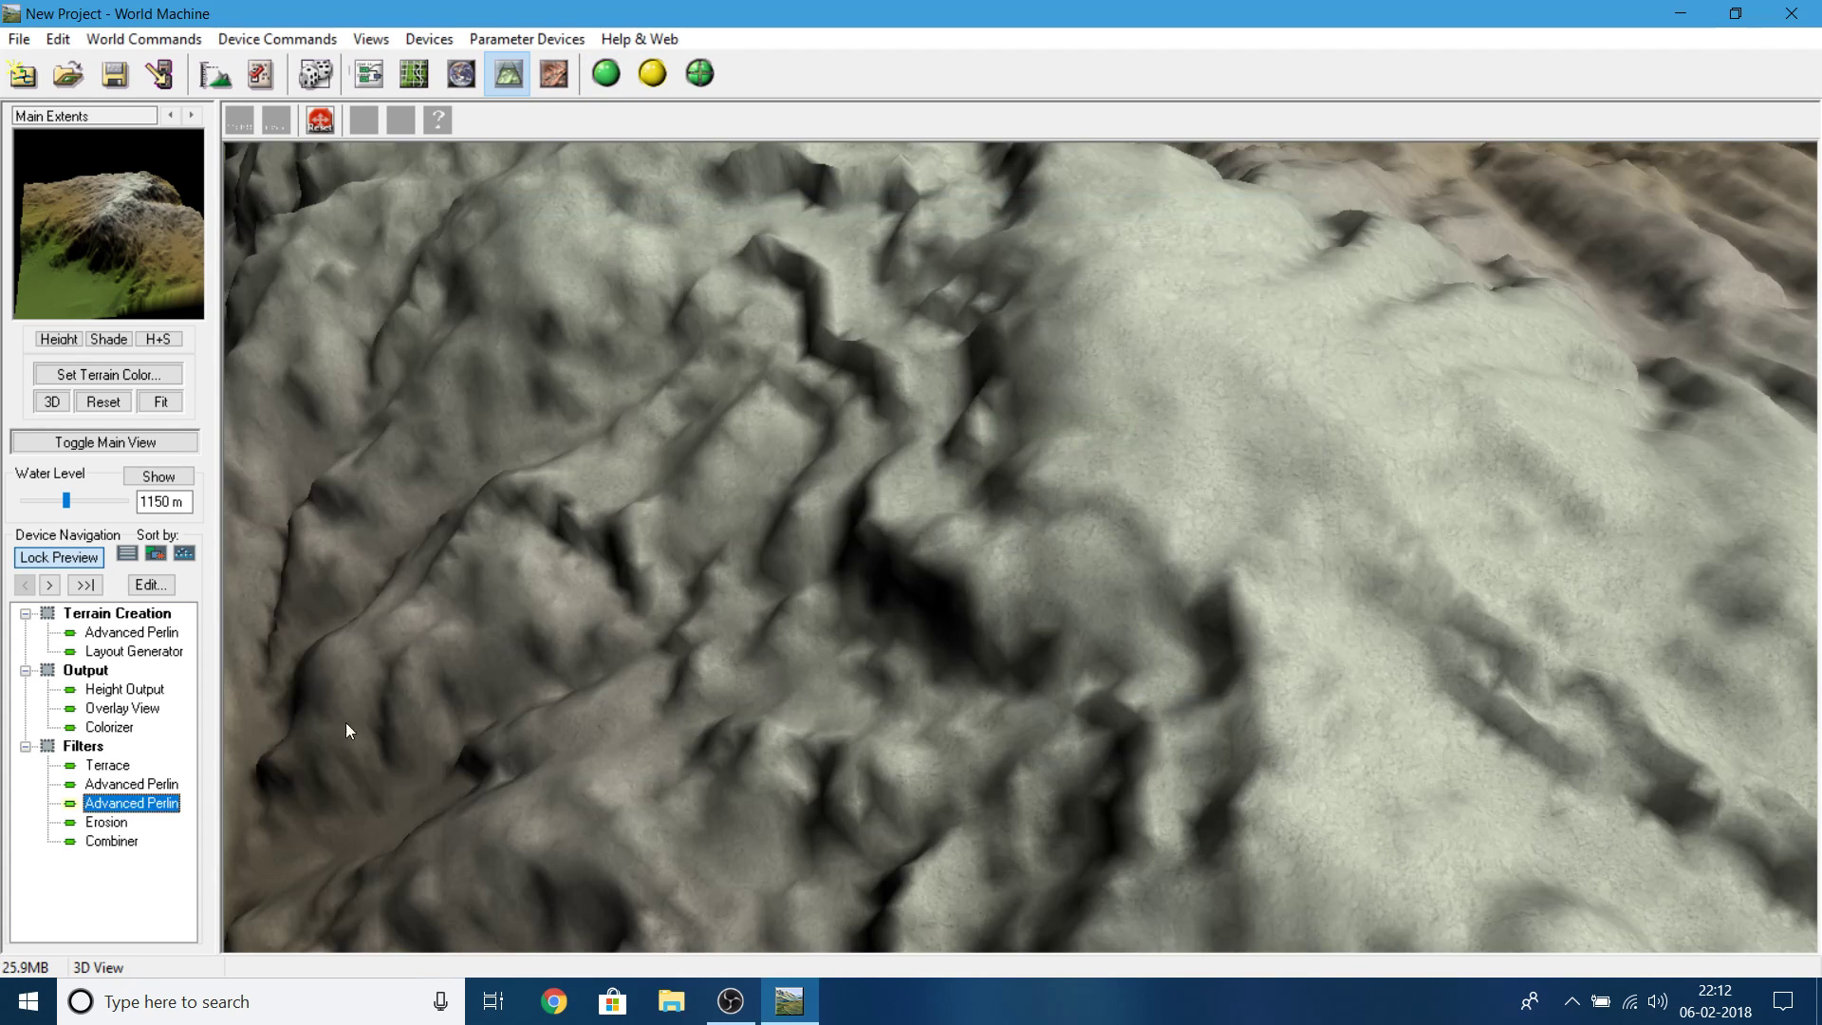
- Set the Feature Scale of the first Advanced Perlin device under Filters to about 53.8 km and rebuild the terrain
{"action": "double_click", "coordinate": [161, 783]}
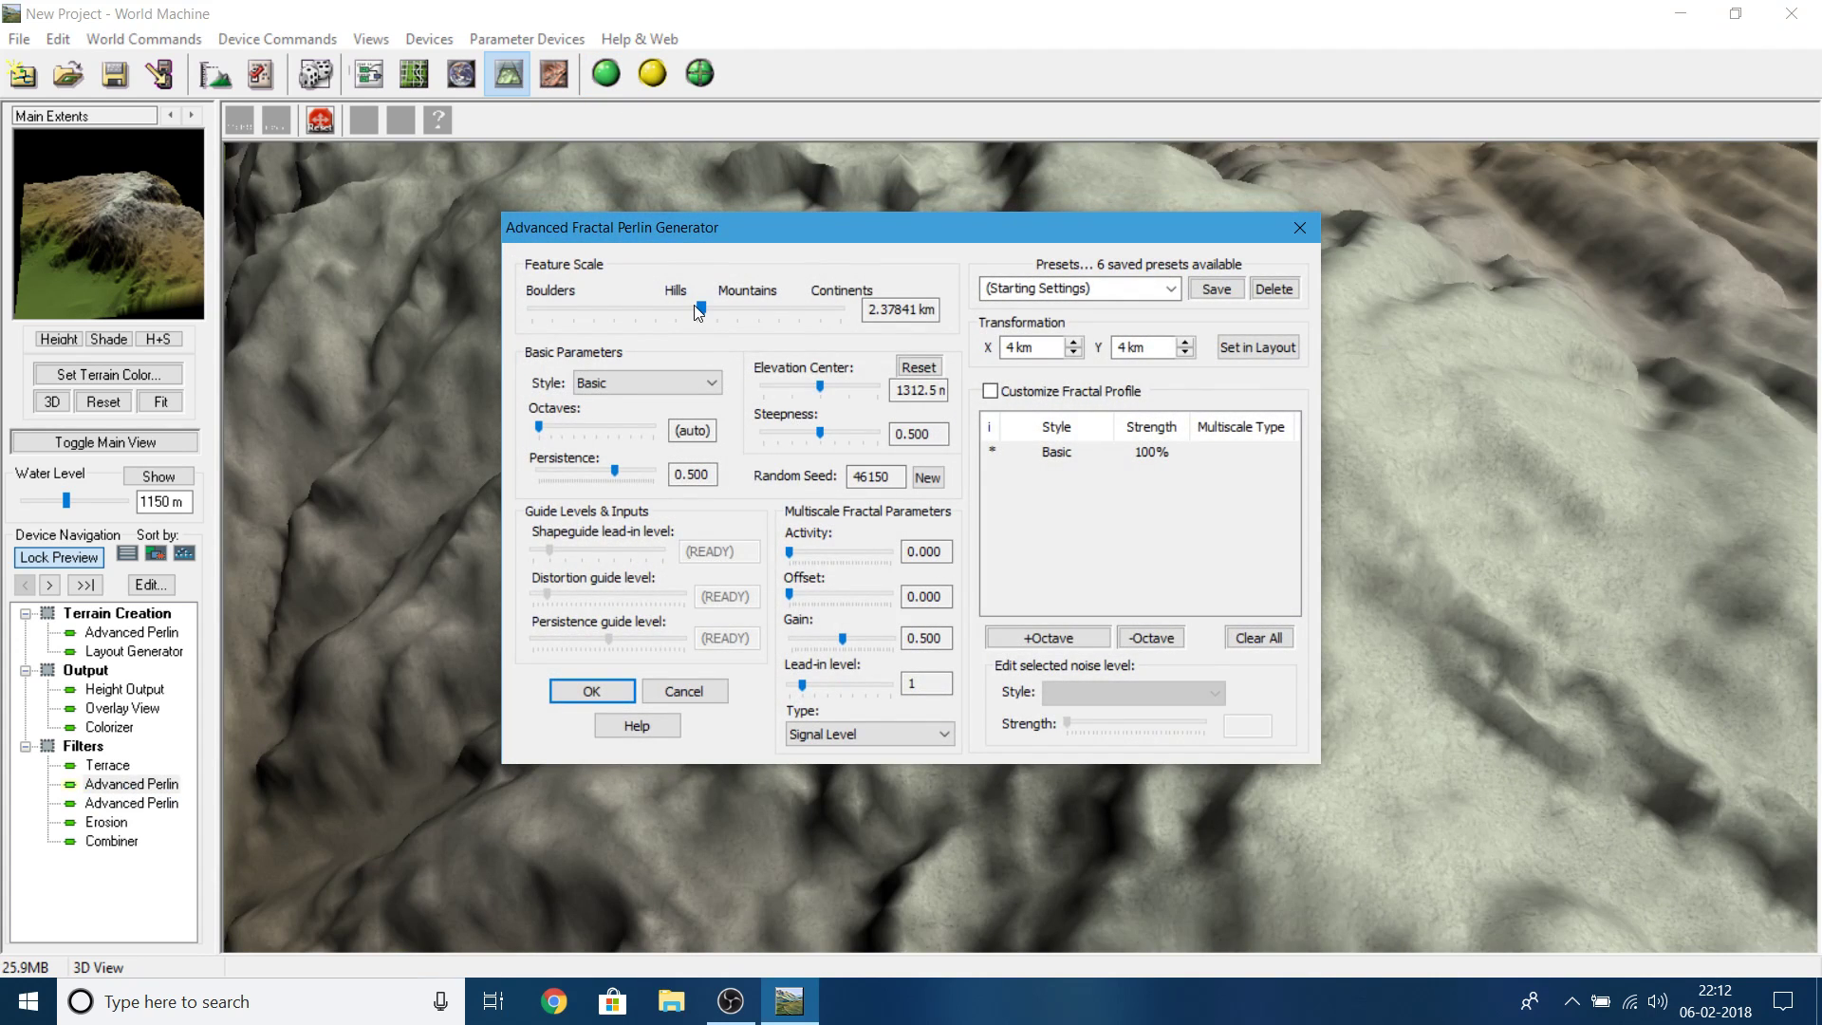
{"action": "left_click_drag", "start_coordinate": [705, 310], "coordinate": [797, 315]}
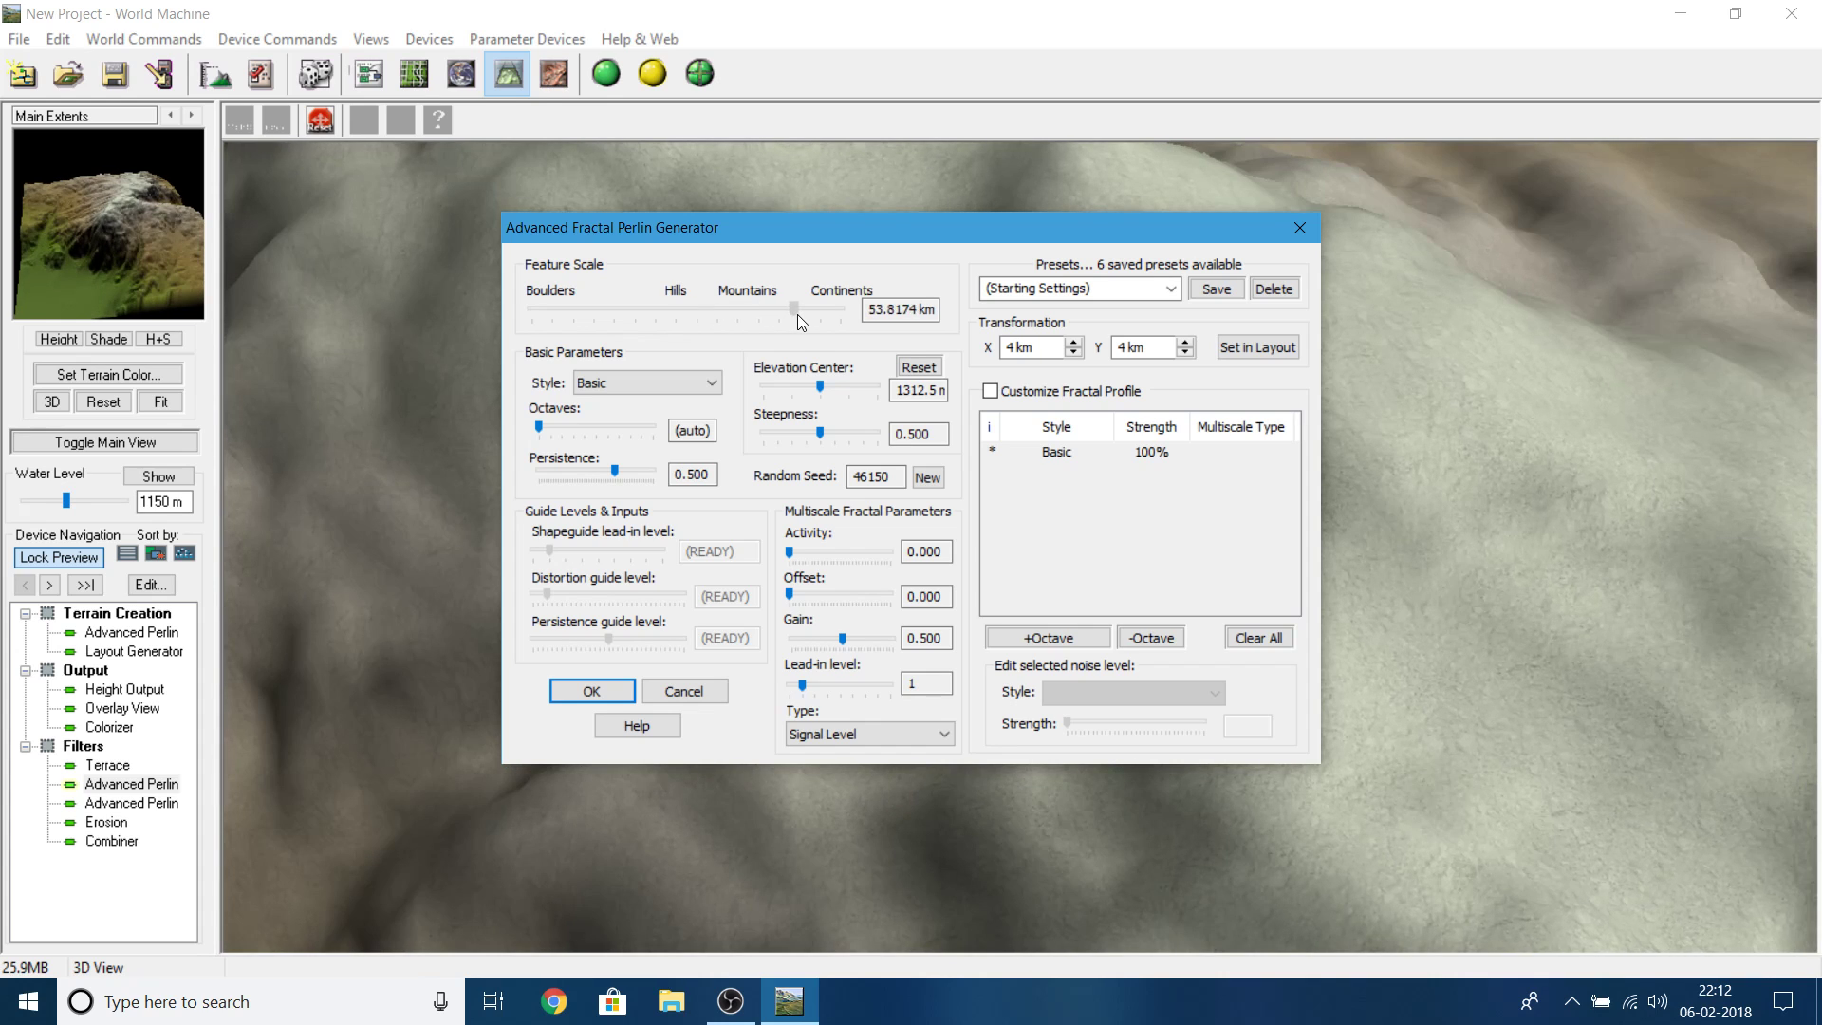
{"action": "left_click", "coordinate": [591, 691]}
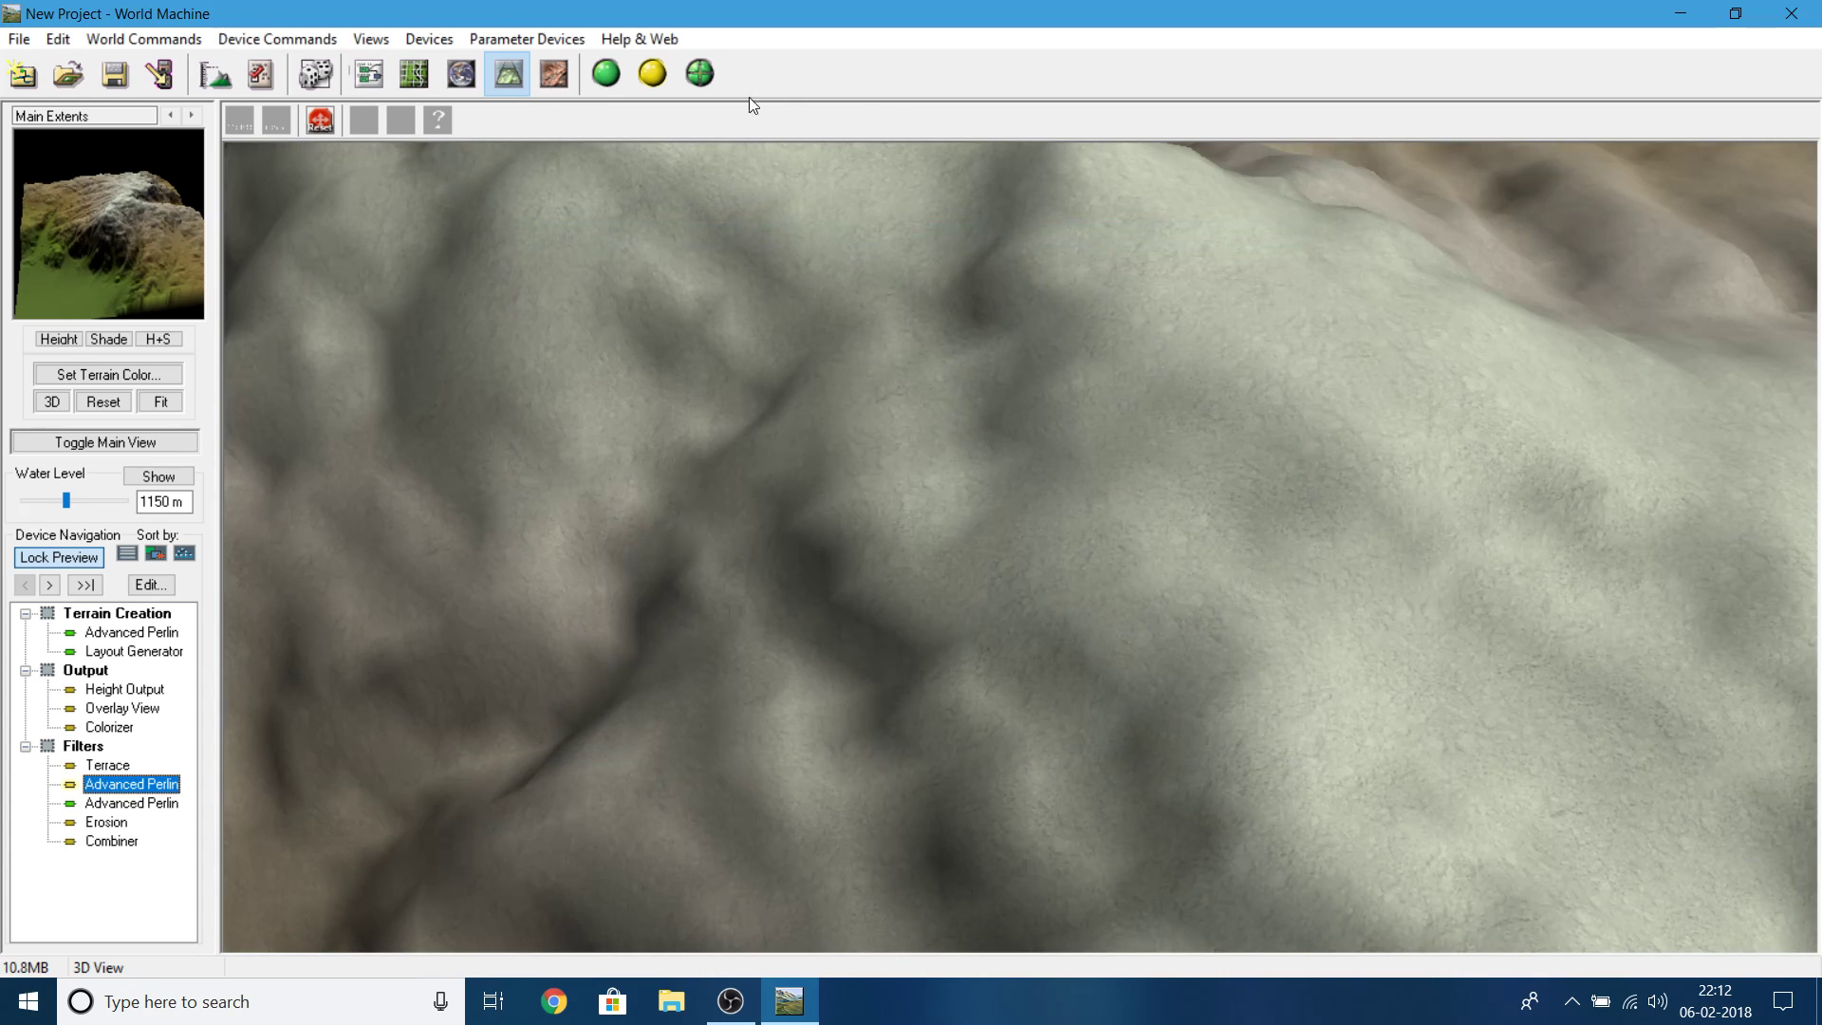
{"action": "left_click", "coordinate": [607, 74]}
- Examine the rebuilt mountain's slopes and ridges in 3D from several angles and distances
{"action": "left_click", "coordinate": [1160, 697]}
{"action": "left_click_drag", "start_coordinate": [932, 651], "coordinate": [1232, 534]}
{"action": "scroll", "coordinate": [1232, 533], "scroll_direction": "down", "scroll_amount": 4}
{"action": "scroll", "coordinate": [1122, 585], "scroll_direction": "up", "scroll_amount": 5}
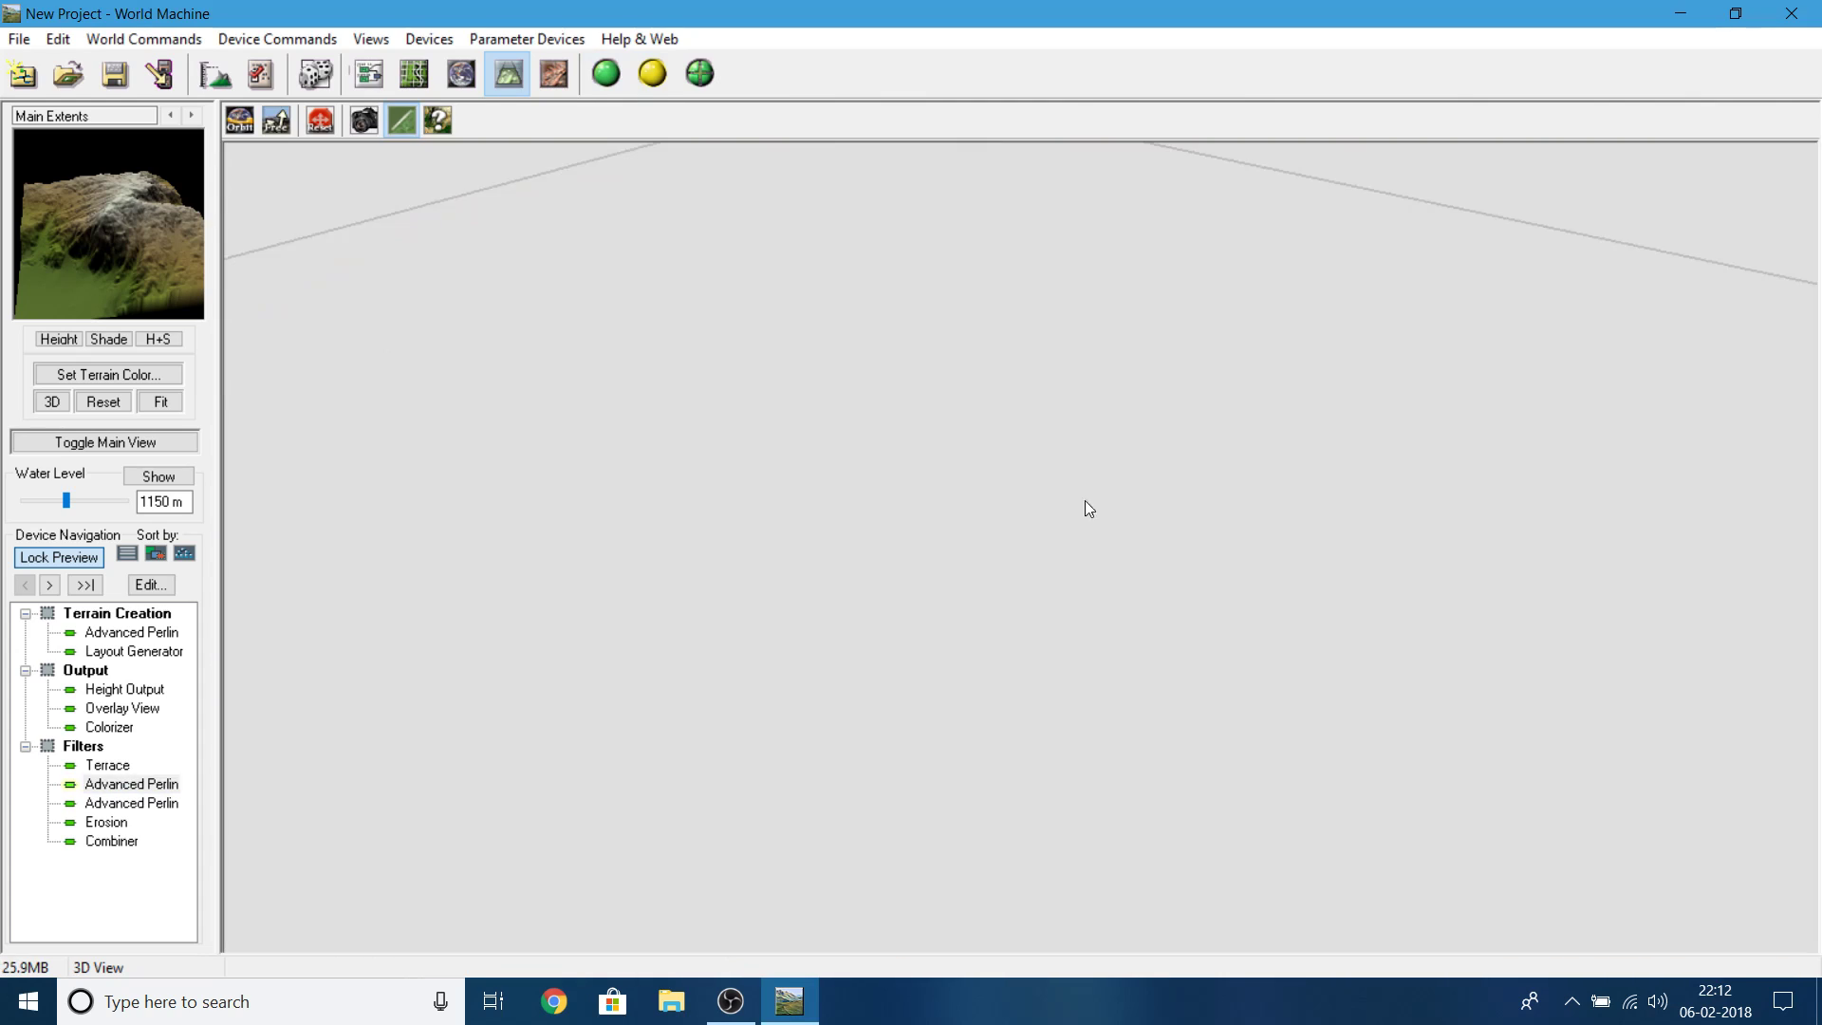
{"action": "scroll", "coordinate": [1136, 469], "scroll_direction": "down", "scroll_amount": 2}
{"action": "scroll", "coordinate": [1152, 494], "scroll_direction": "up", "scroll_amount": 3}
{"action": "scroll", "coordinate": [1091, 530], "scroll_direction": "down", "scroll_amount": 2}
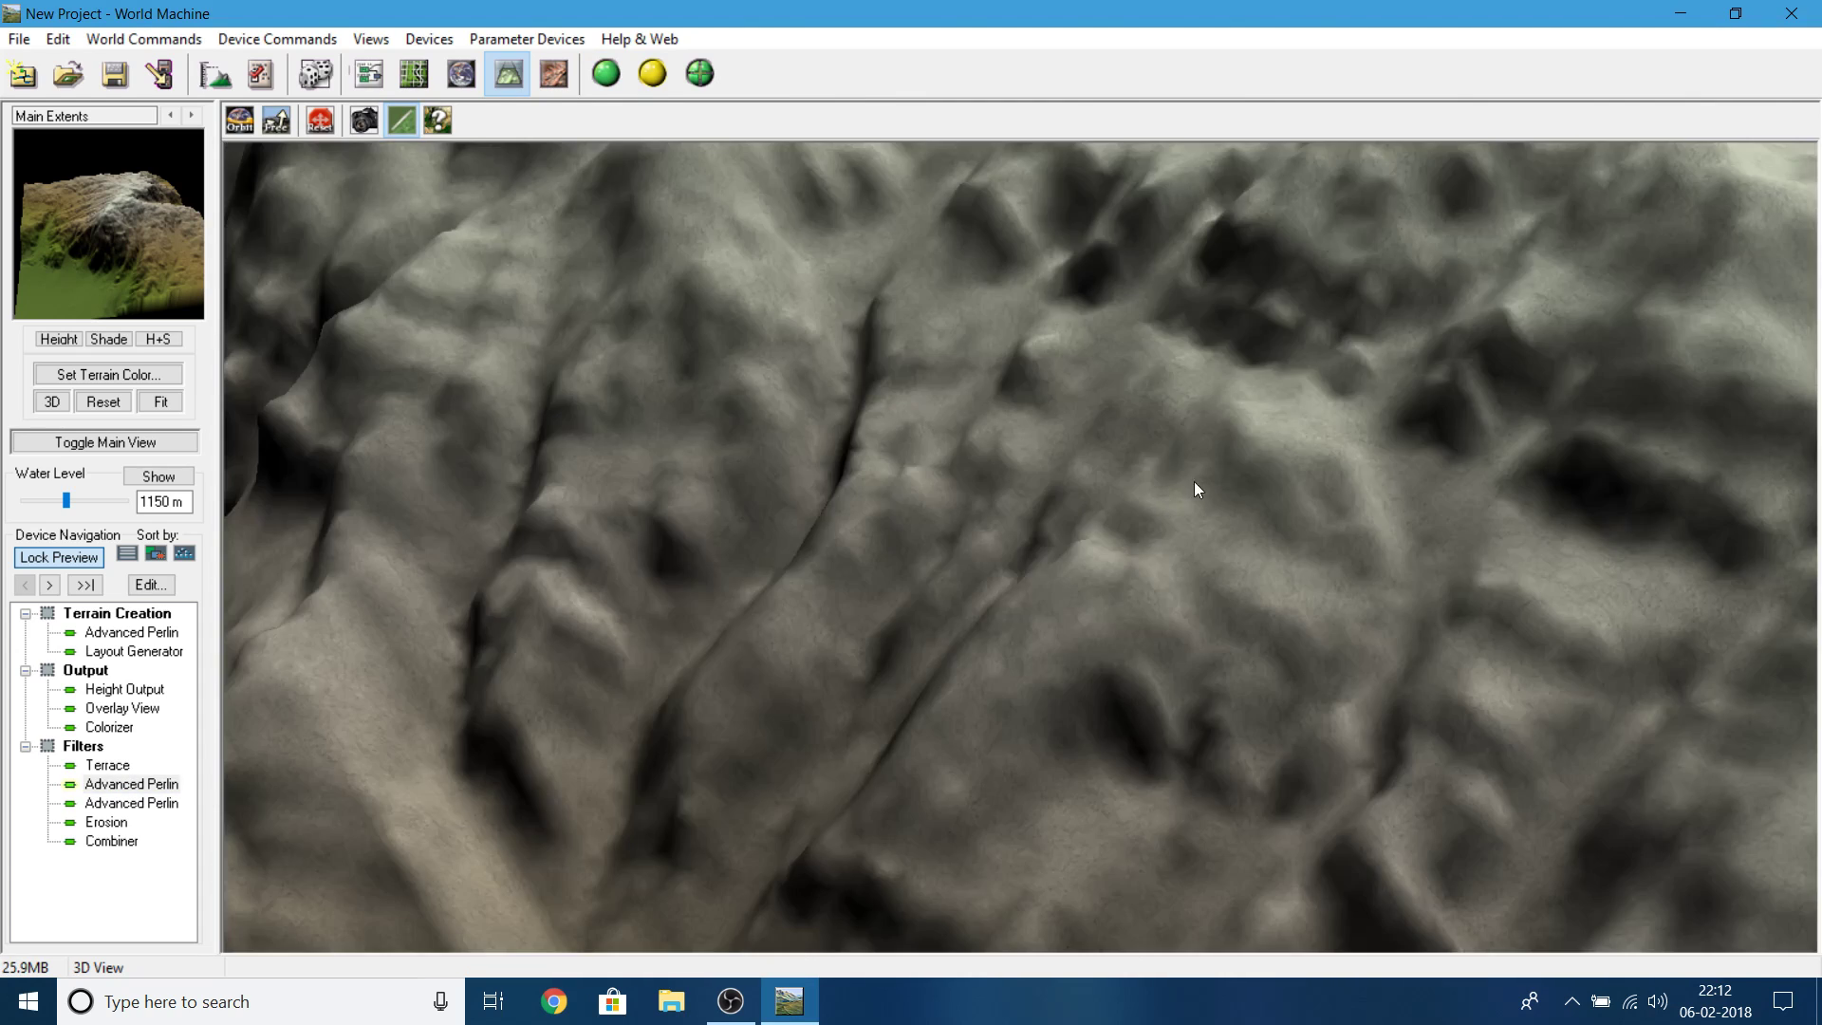
{"action": "scroll", "coordinate": [1141, 551], "scroll_direction": "down", "scroll_amount": 4}
{"action": "scroll", "coordinate": [894, 505], "scroll_direction": "up", "scroll_amount": 1}
{"action": "left_click_drag", "start_coordinate": [894, 505], "coordinate": [1439, 460]}
{"action": "scroll", "coordinate": [1461, 471], "scroll_direction": "up", "scroll_amount": 5}
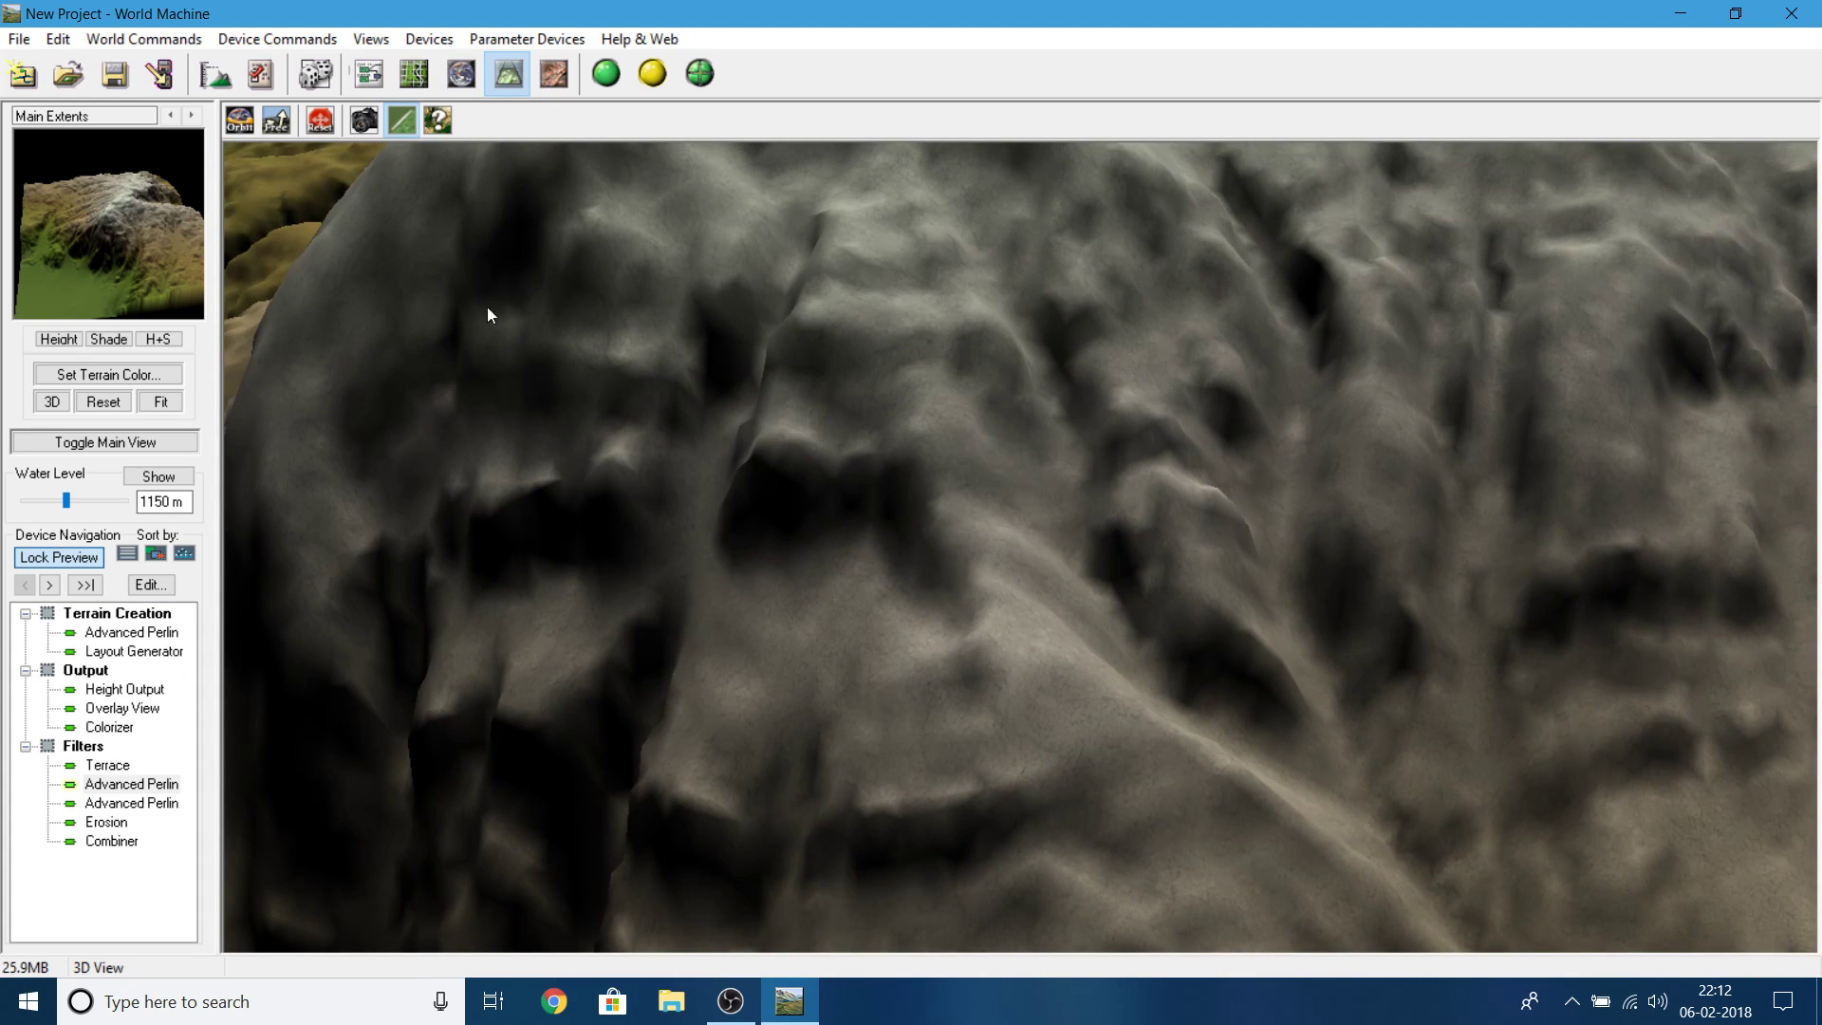
- Review the common properties of the Lines 1 shape and the fractal breakup settings in the Layout Generator's layout
{"action": "left_click", "coordinate": [416, 78]}
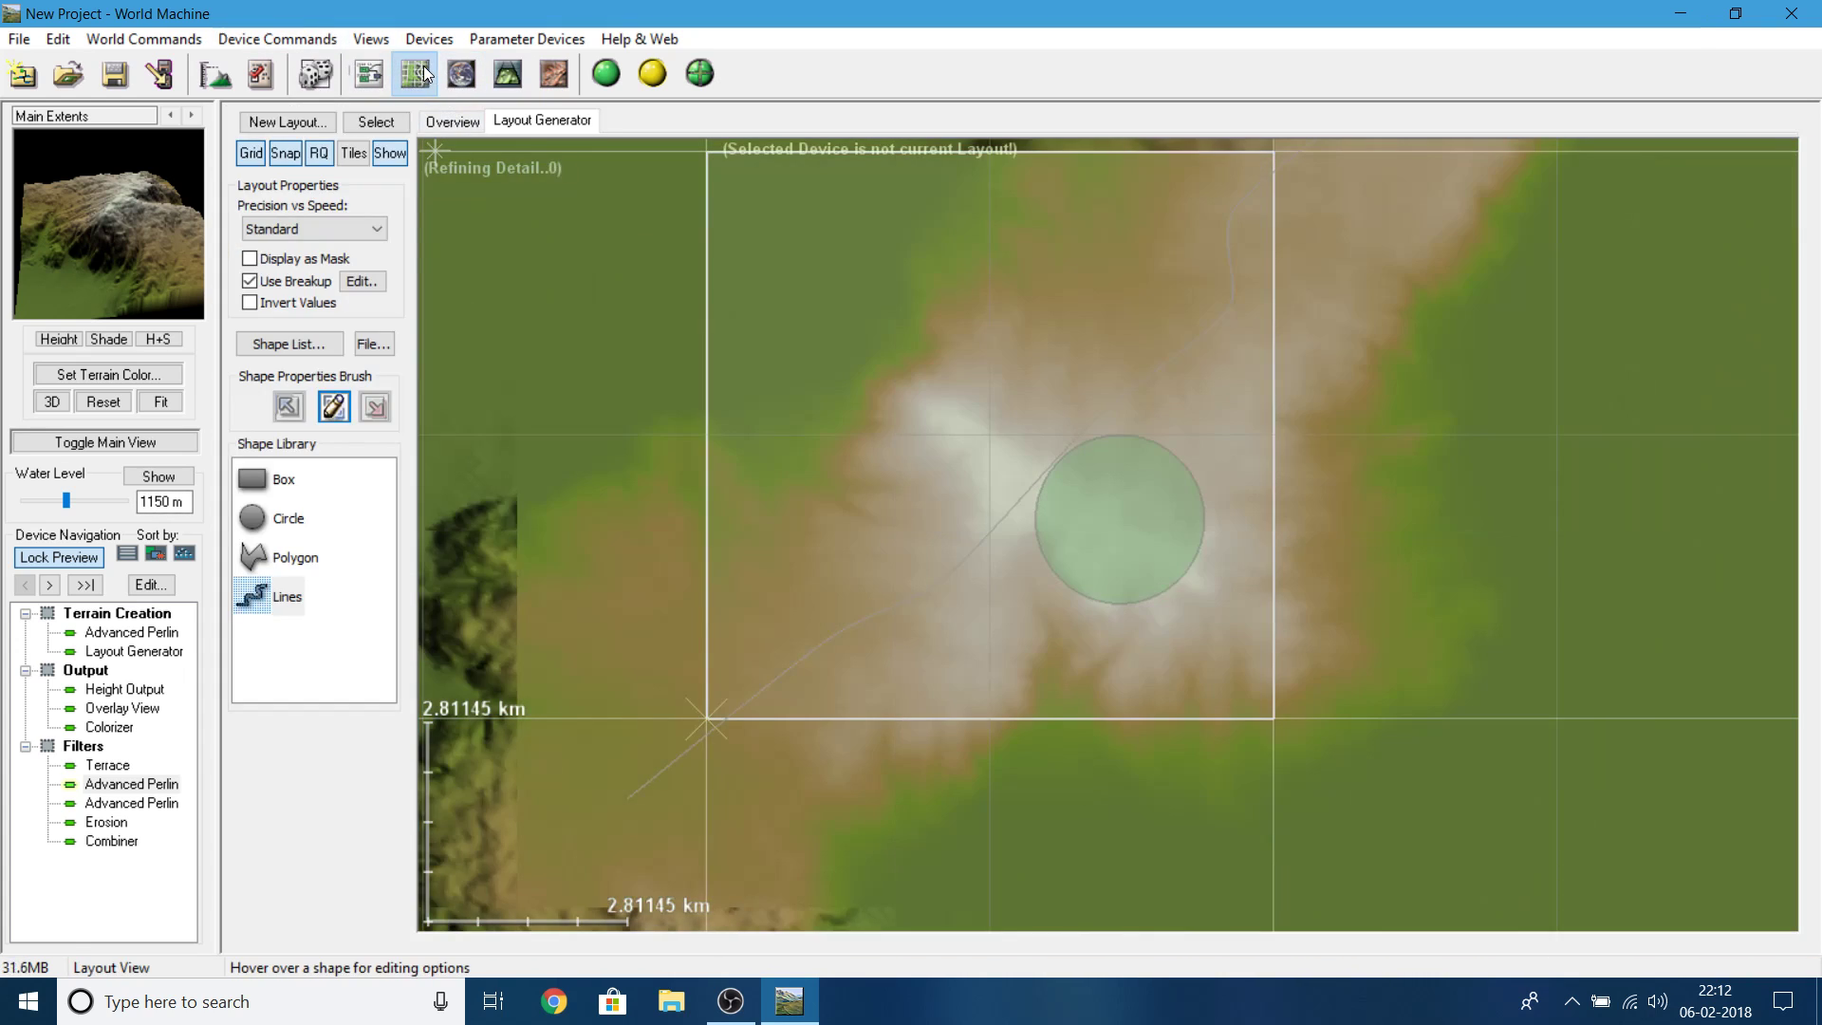
{"action": "scroll", "coordinate": [1110, 533], "scroll_direction": "up", "scroll_amount": 2}
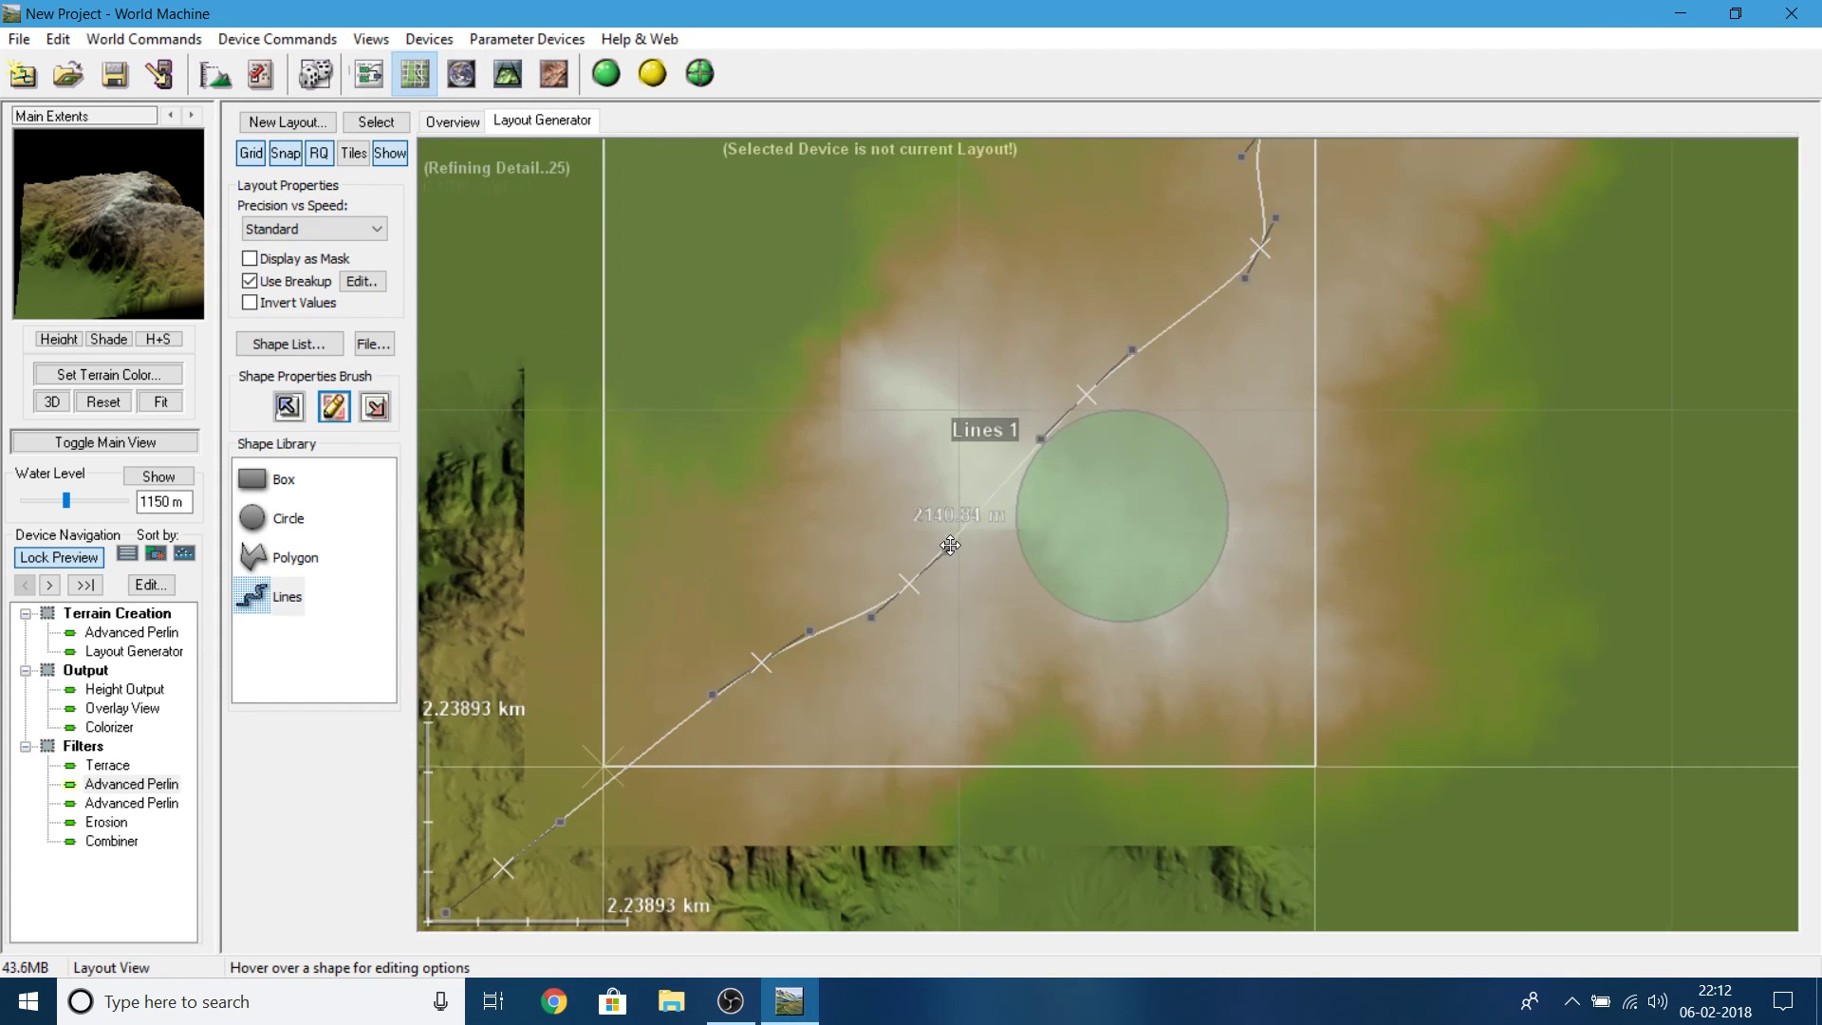
{"action": "double_click", "coordinate": [950, 545]}
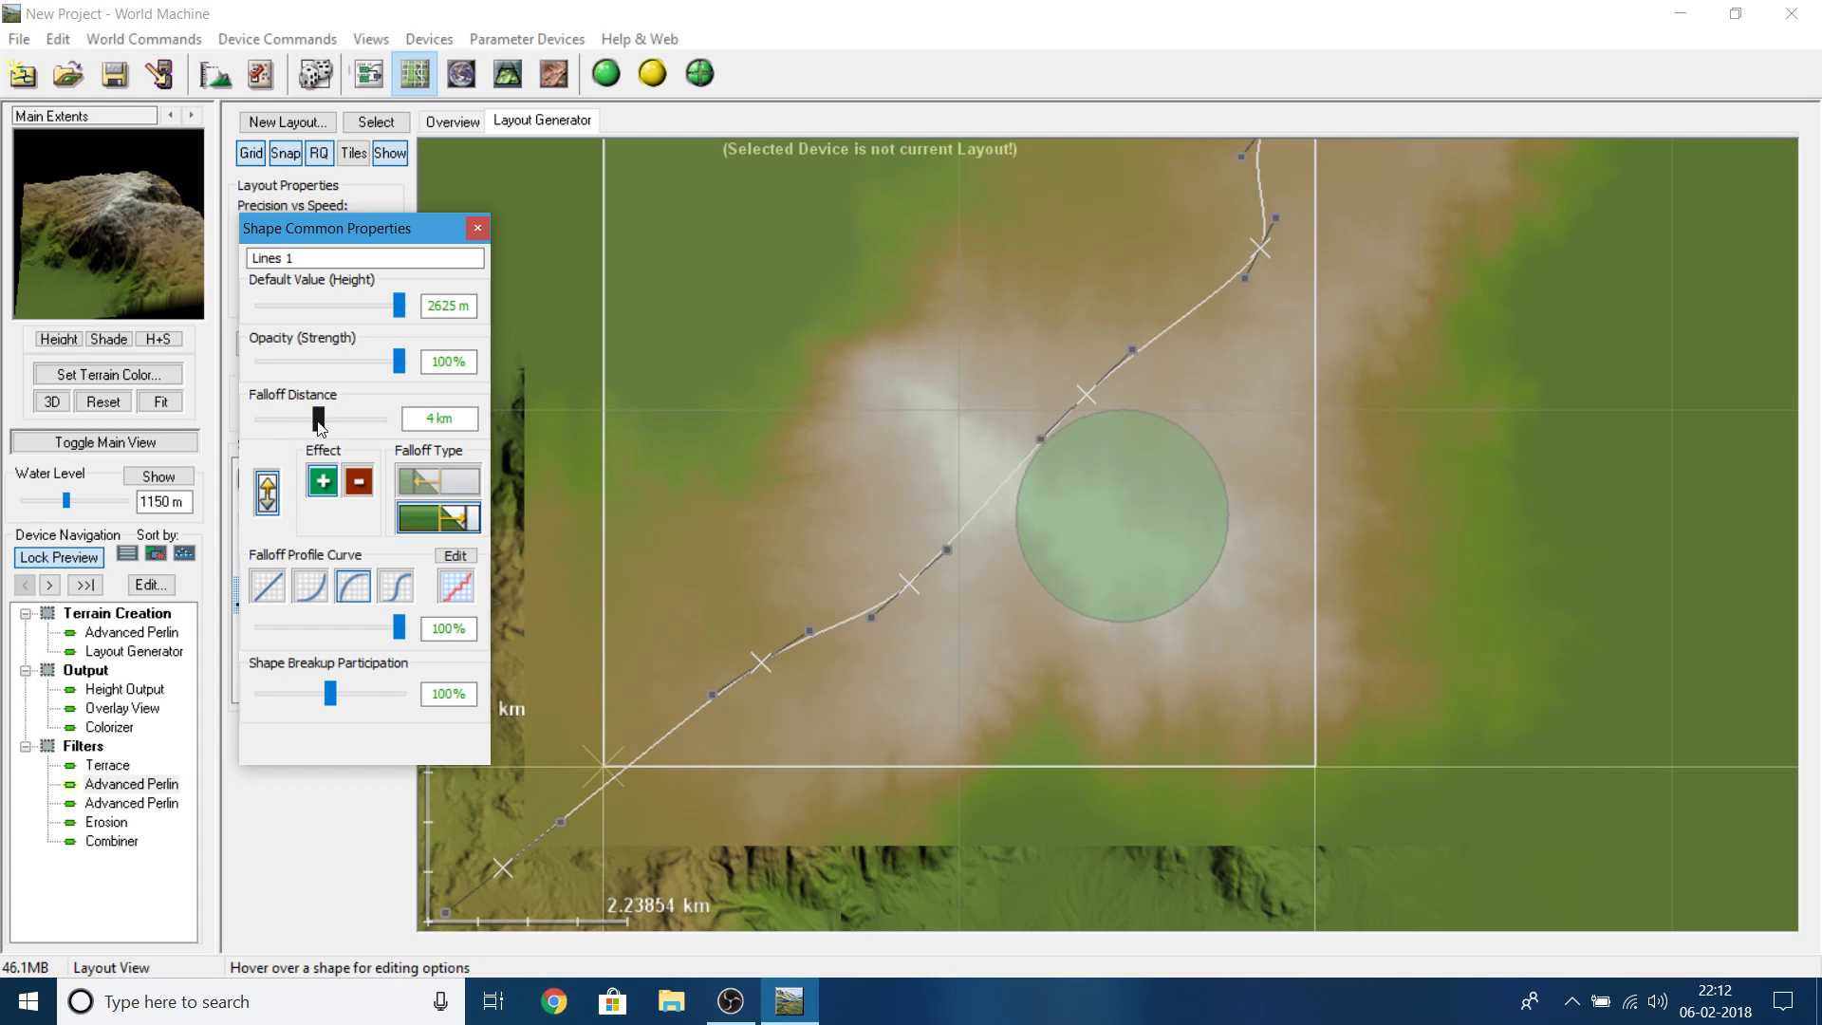
{"action": "left_click", "coordinate": [475, 229]}
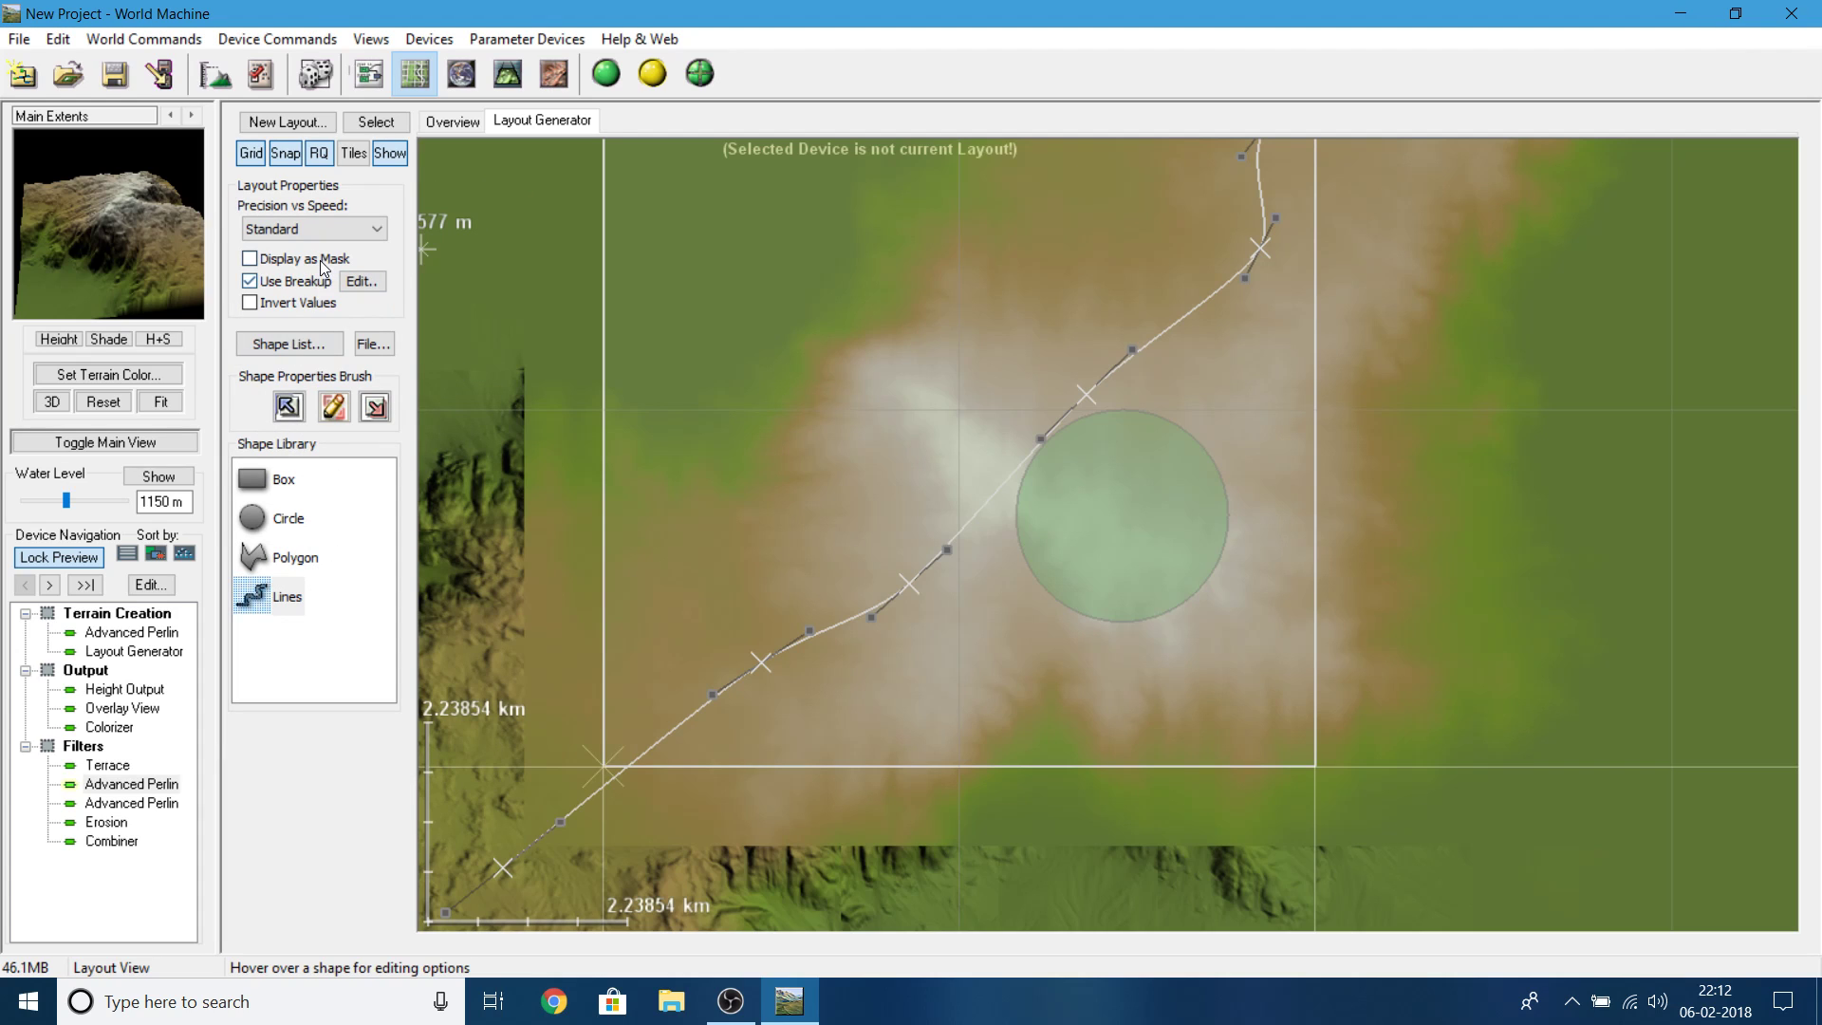
{"action": "left_click", "coordinate": [361, 281]}
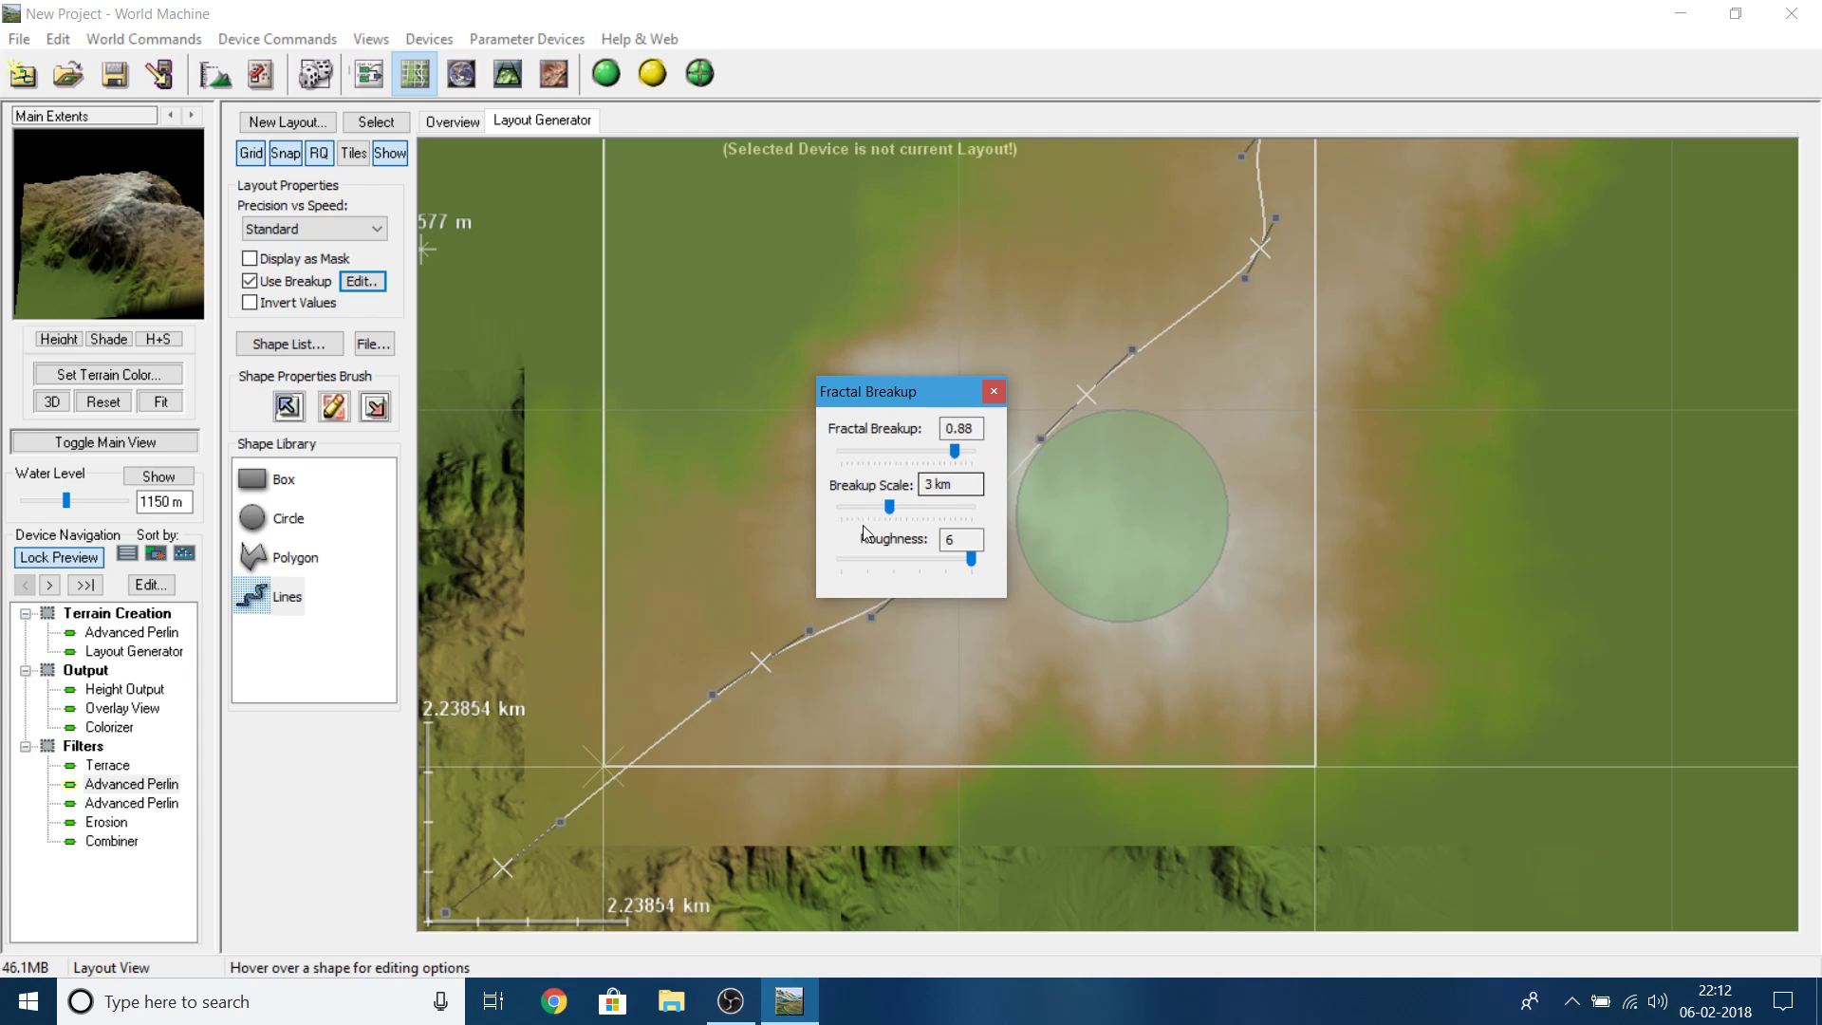
{"action": "left_click", "coordinate": [993, 391]}
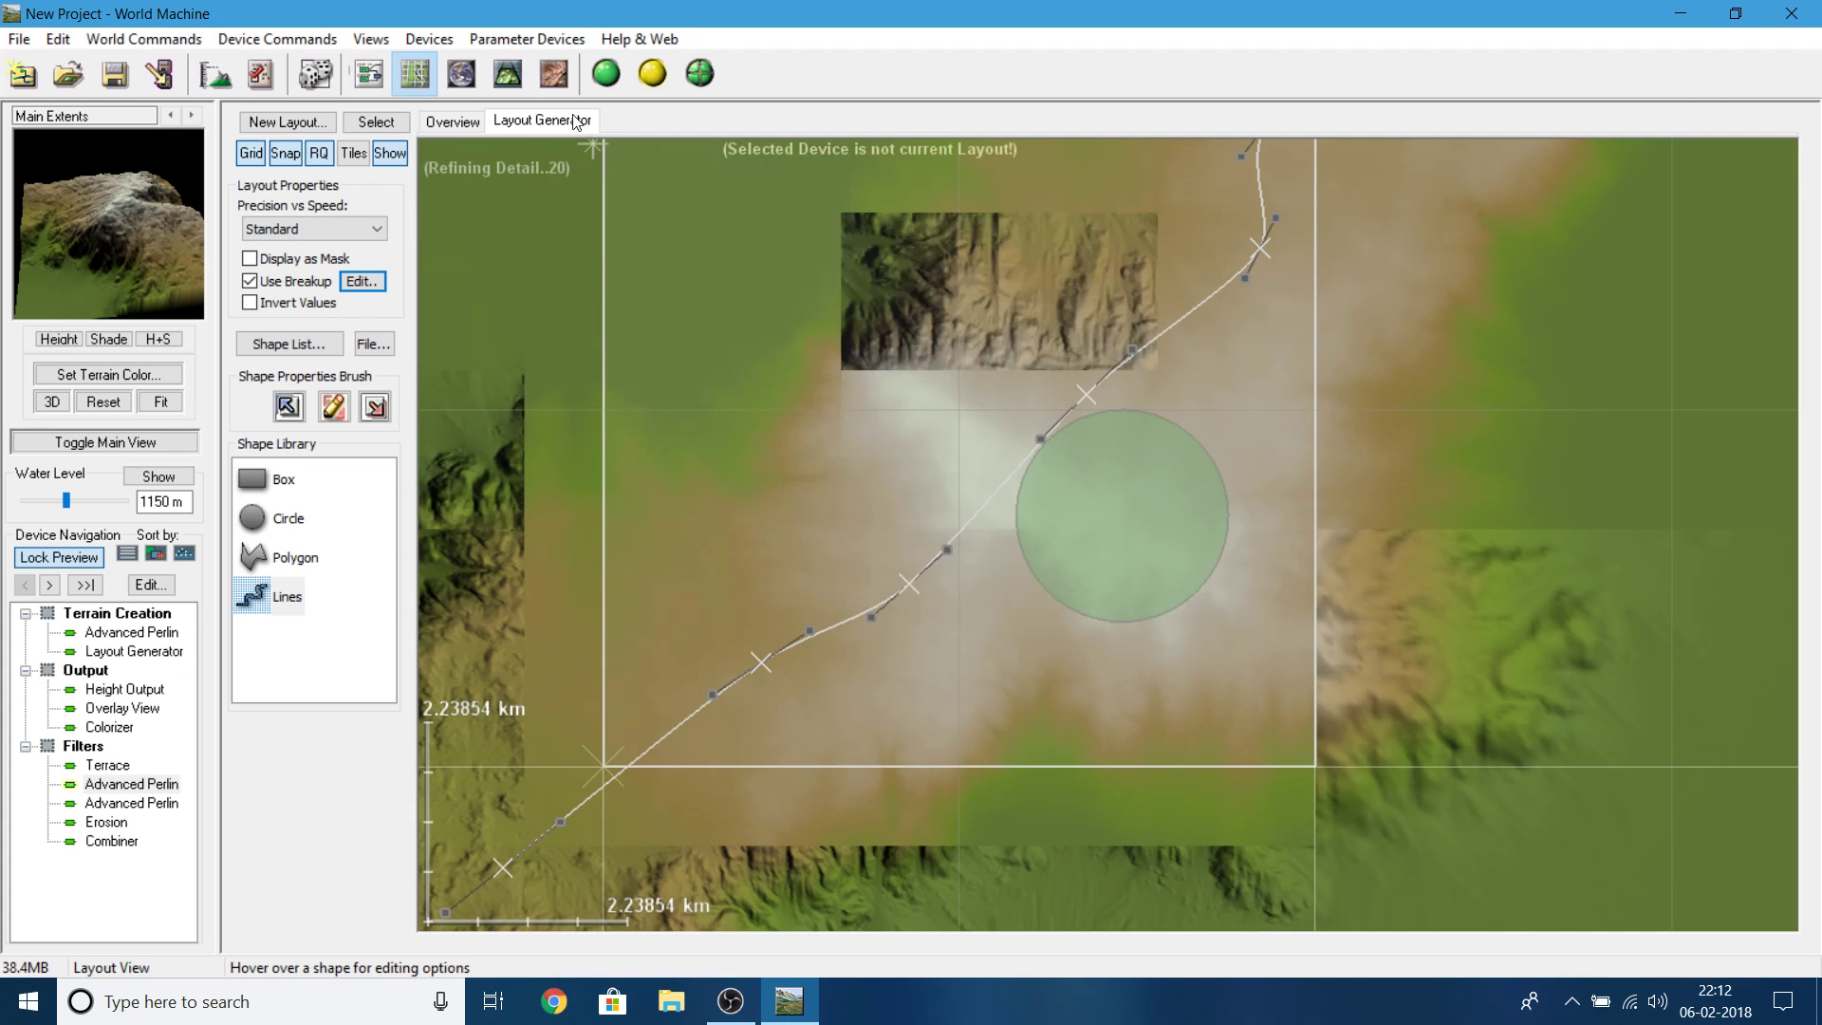
- Rebuild the terrain and view the whole mountain in 3D
{"action": "left_click", "coordinate": [508, 73]}
{"action": "left_click", "coordinate": [608, 74]}
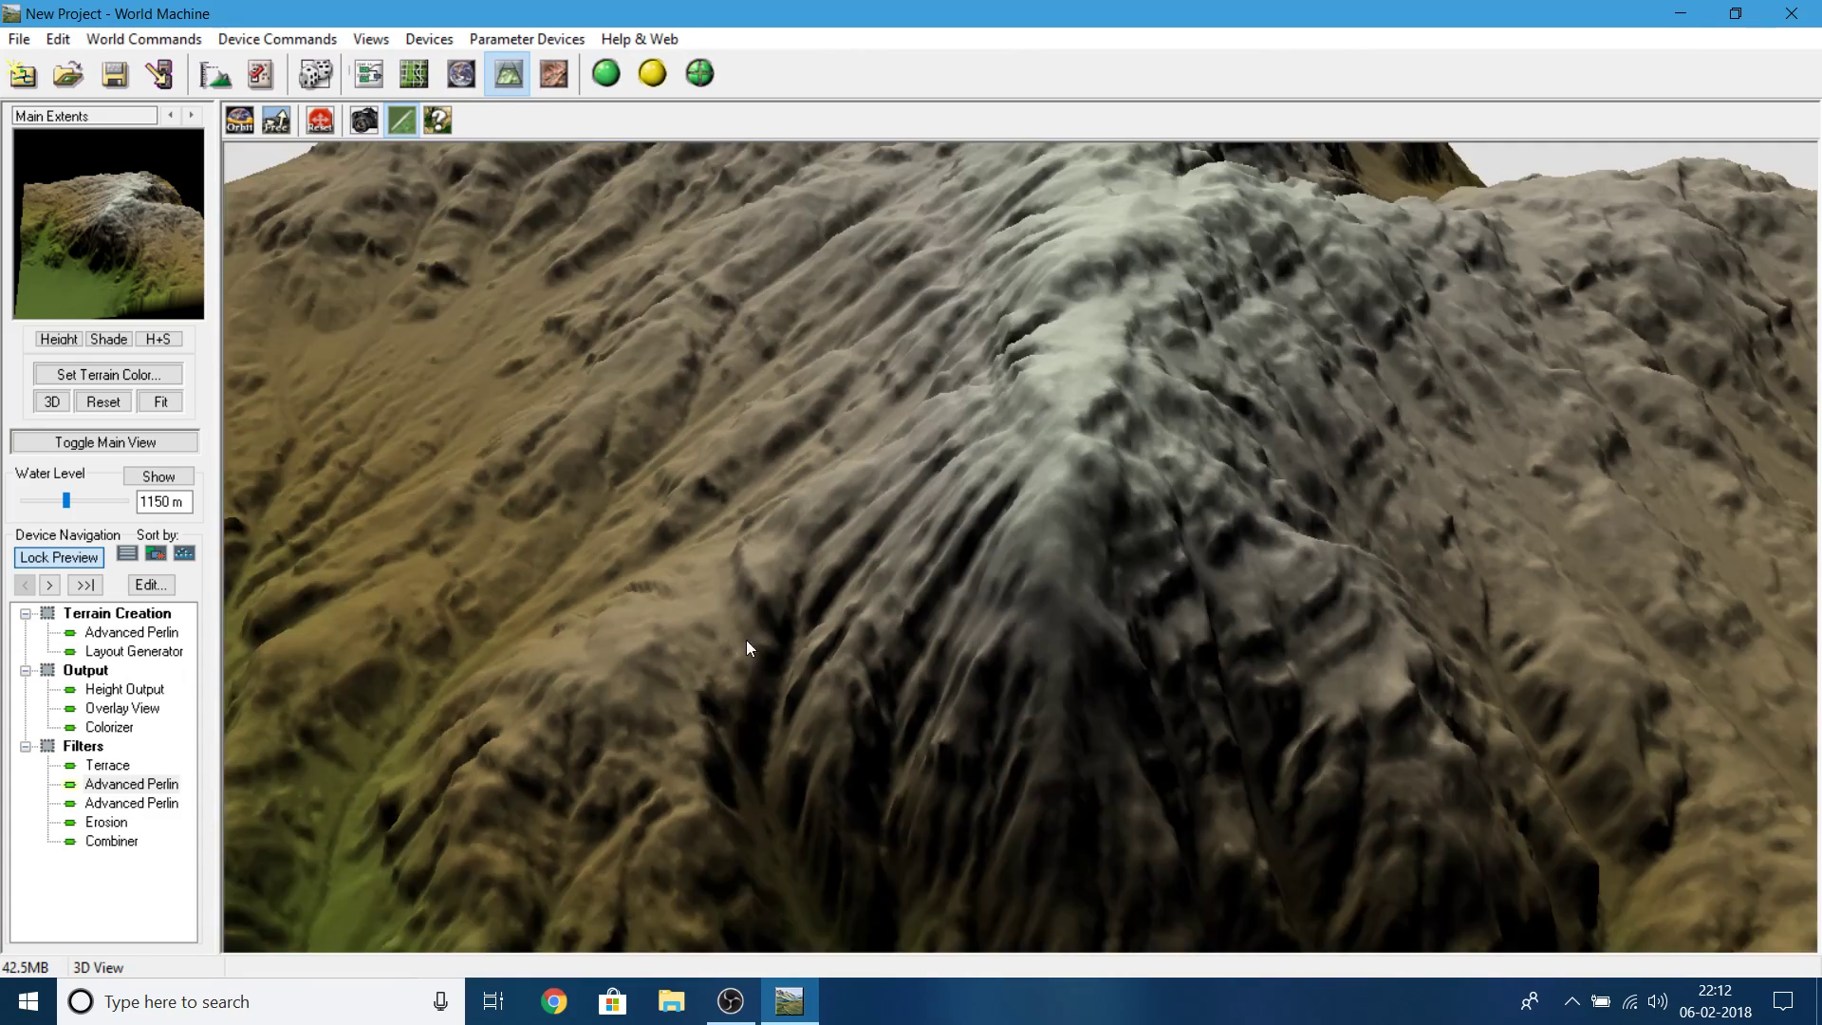
{"action": "left_click_drag", "start_coordinate": [746, 640], "coordinate": [1046, 734]}
{"action": "scroll", "coordinate": [1050, 562], "scroll_direction": "down", "scroll_amount": 5}
{"action": "scroll", "coordinate": [987, 474], "scroll_direction": "up", "scroll_amount": 3}
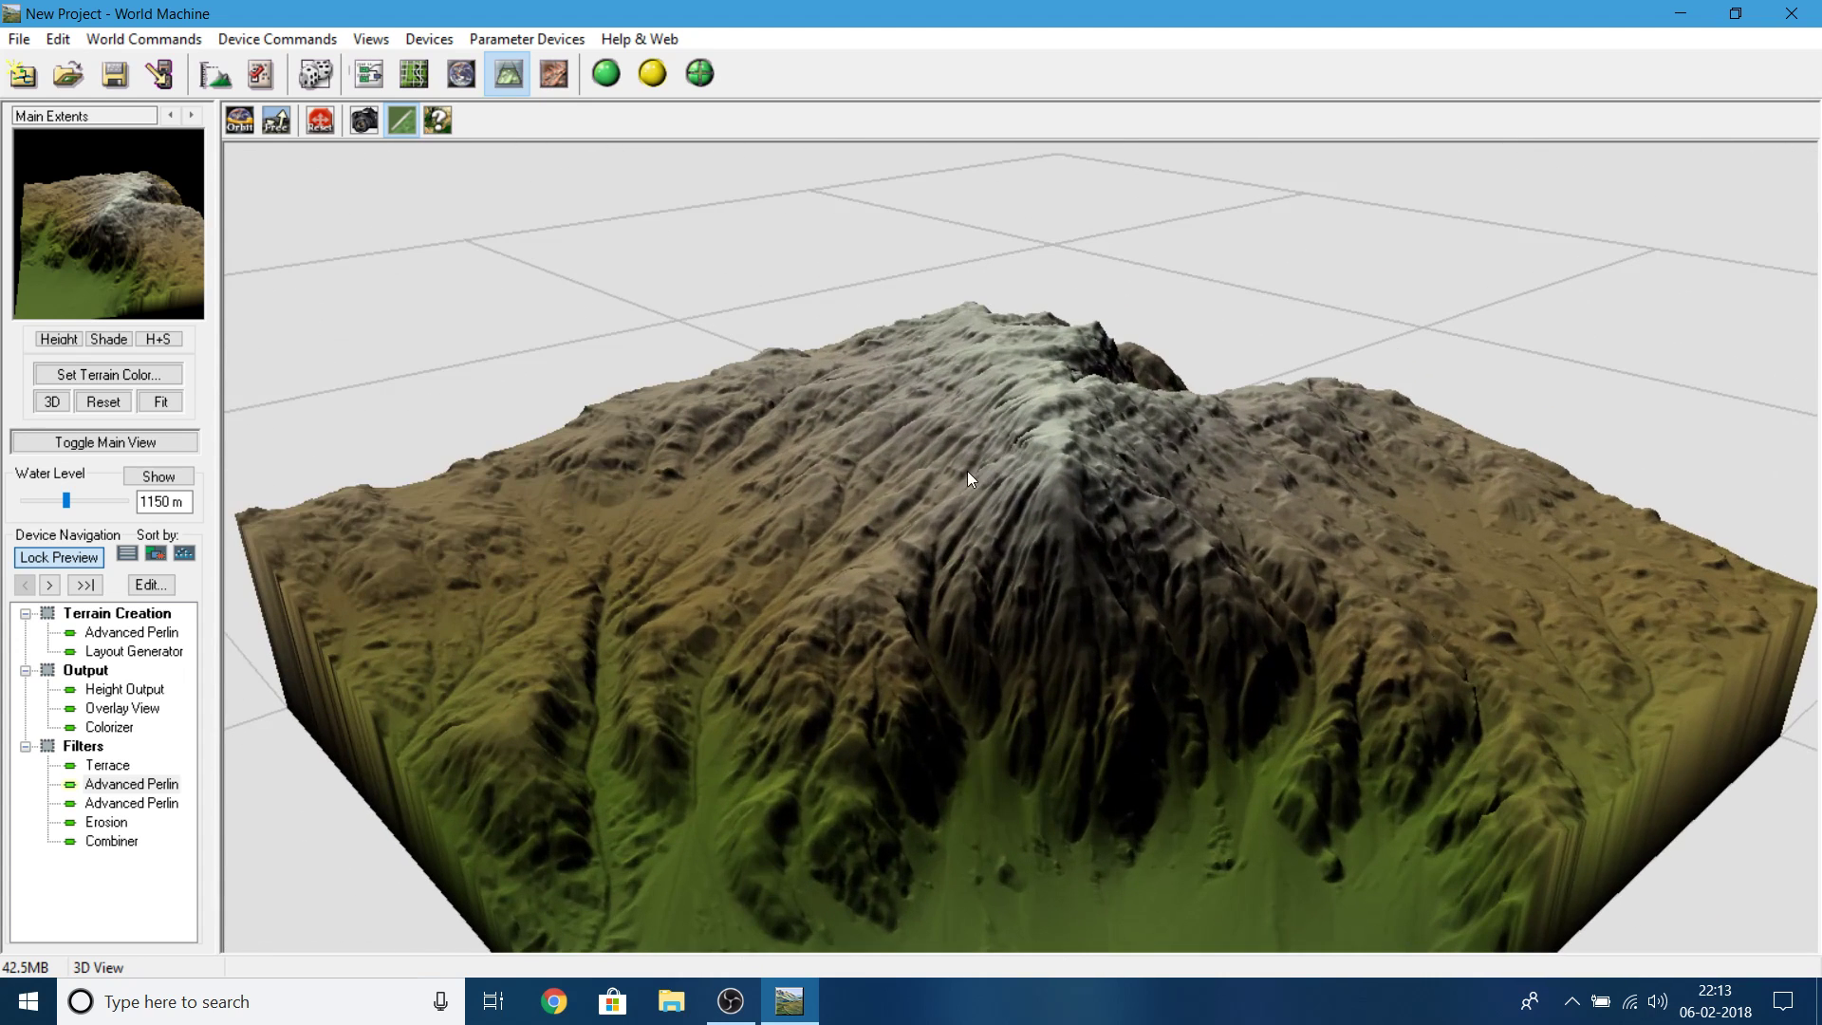
- Return to the device network and bring the Erosion, Combiner and Output devices into view
{"action": "left_click", "coordinate": [359, 73]}
{"action": "scroll", "coordinate": [917, 528], "scroll_direction": "down", "scroll_amount": 3}
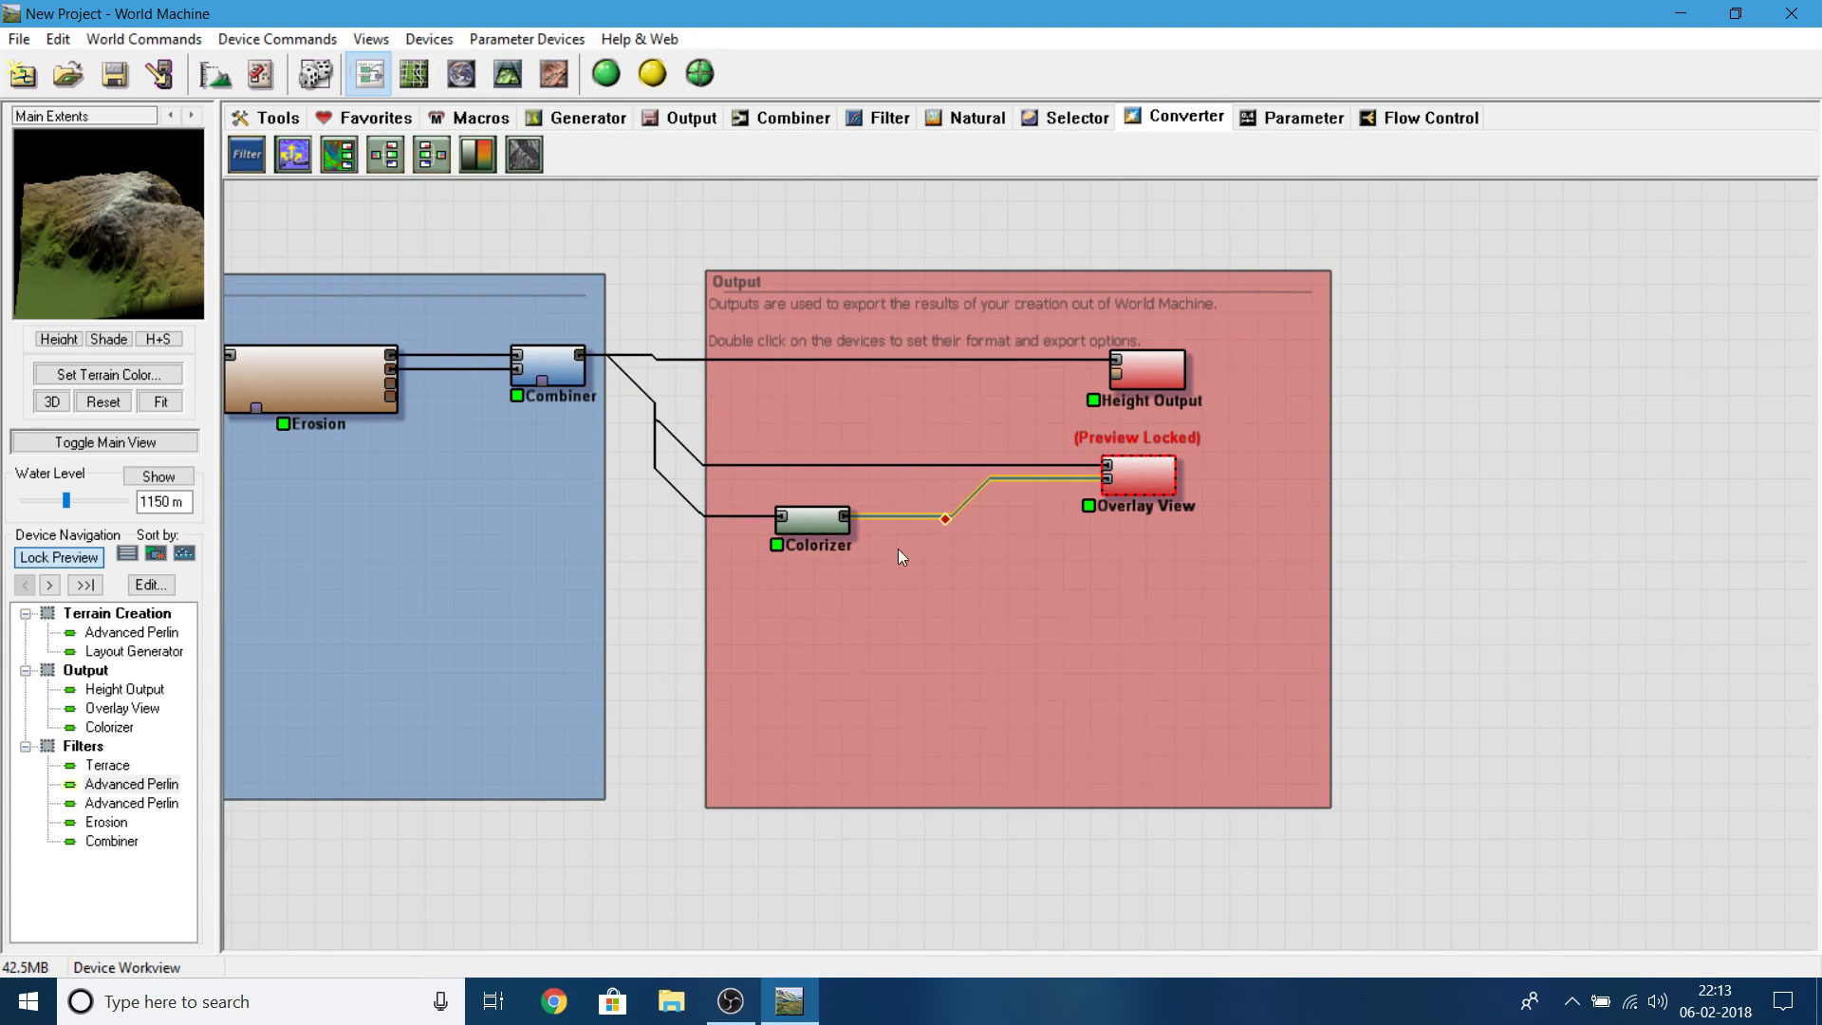
{"action": "middle_click_drag", "start_coordinate": [724, 569], "coordinate": [849, 567]}
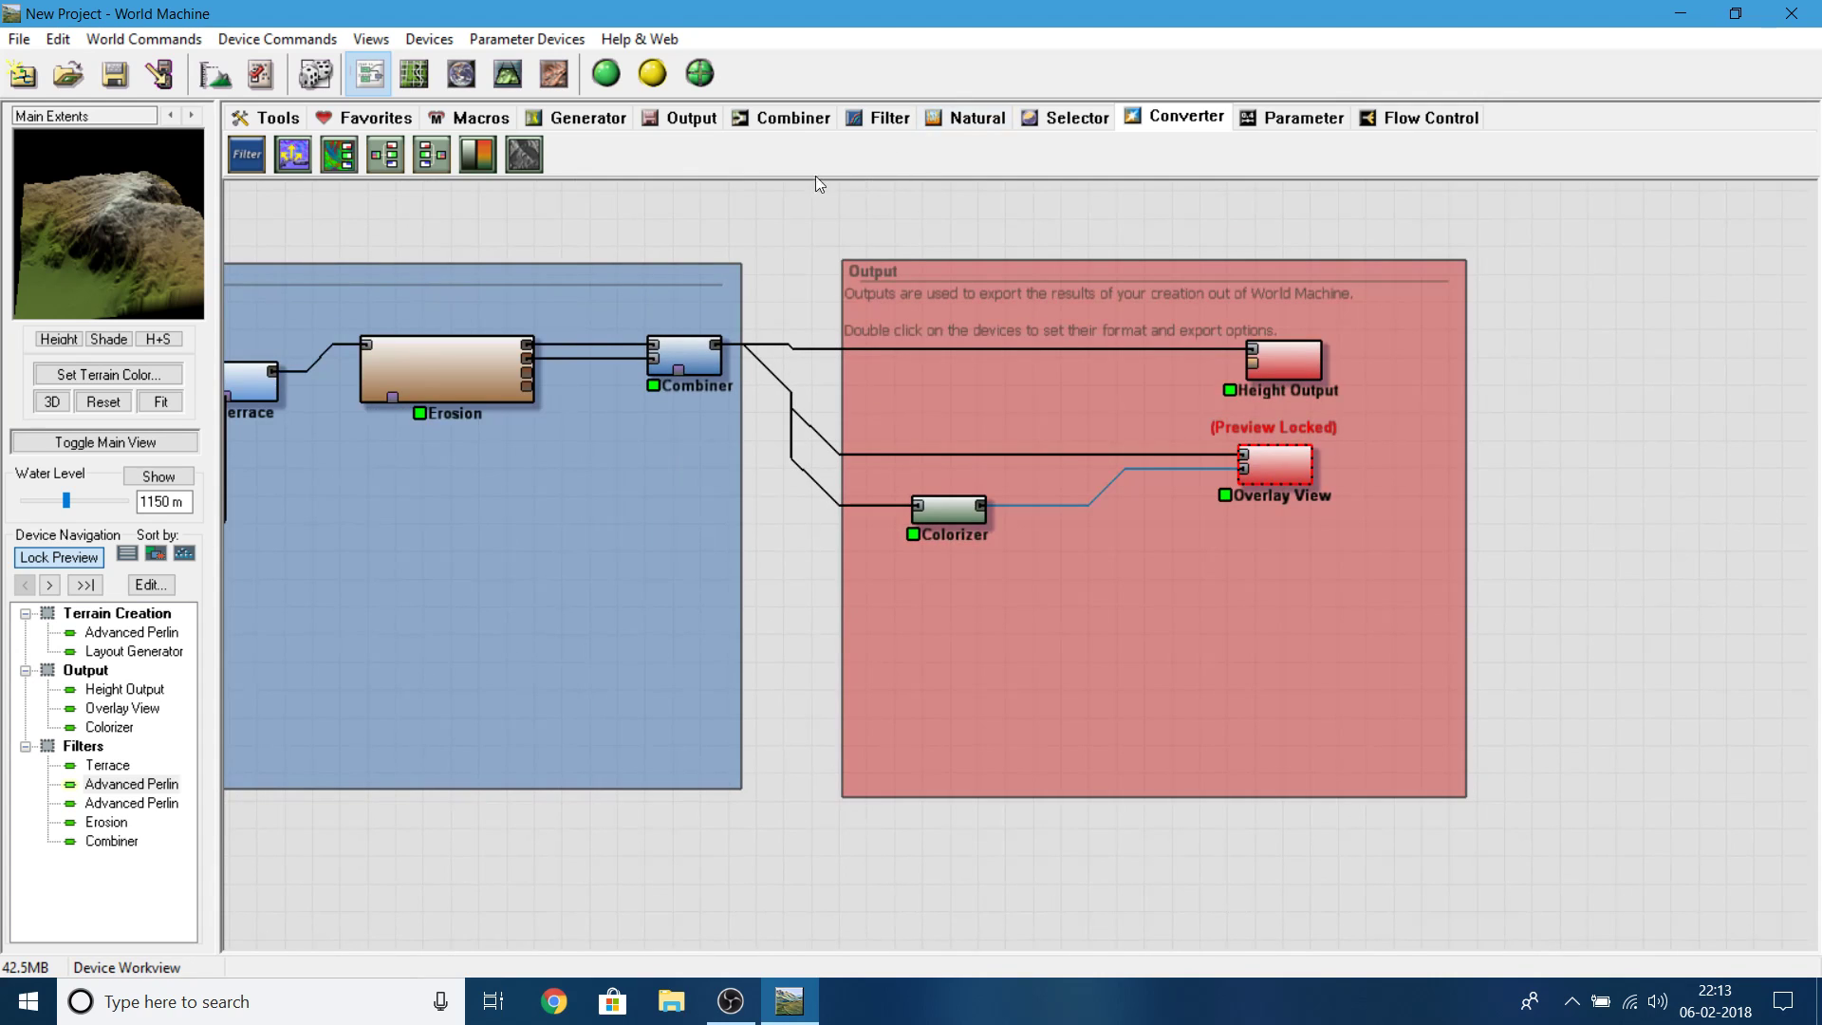
{"action": "left_click_drag", "start_coordinate": [821, 207], "coordinate": [1003, 246]}
{"action": "mouse_move", "coordinate": [737, 997]}
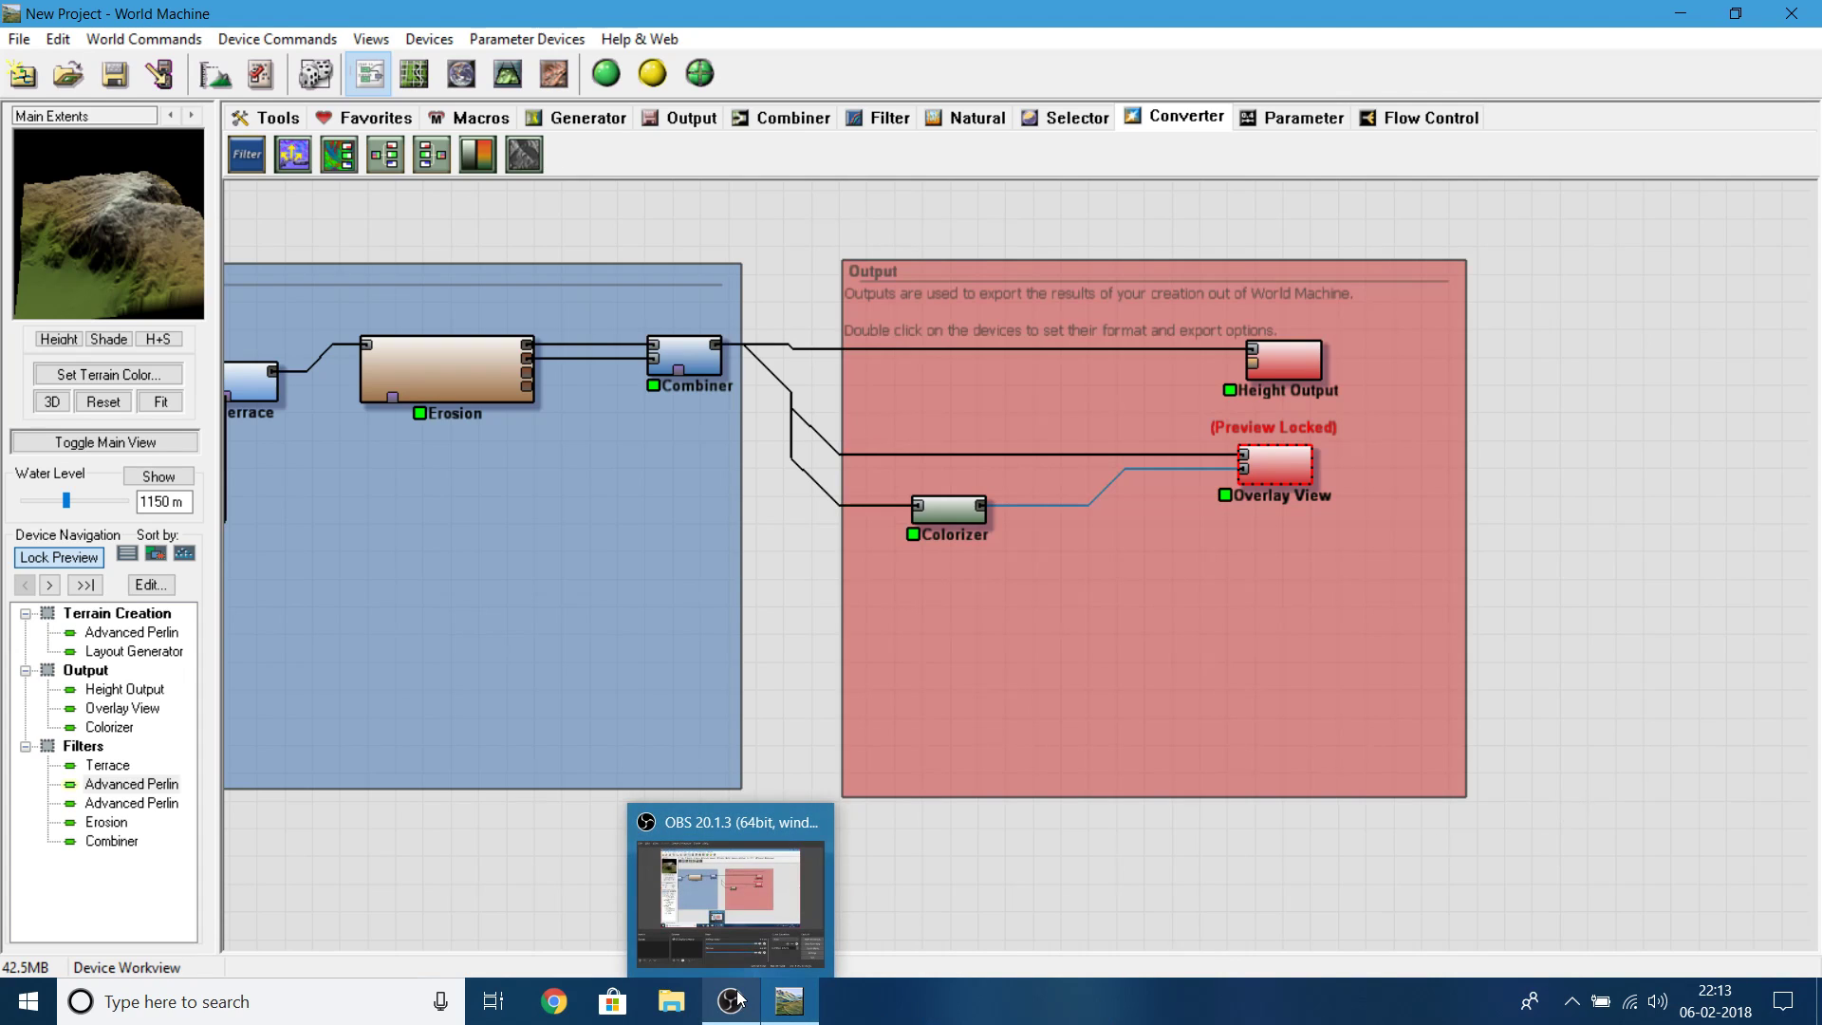